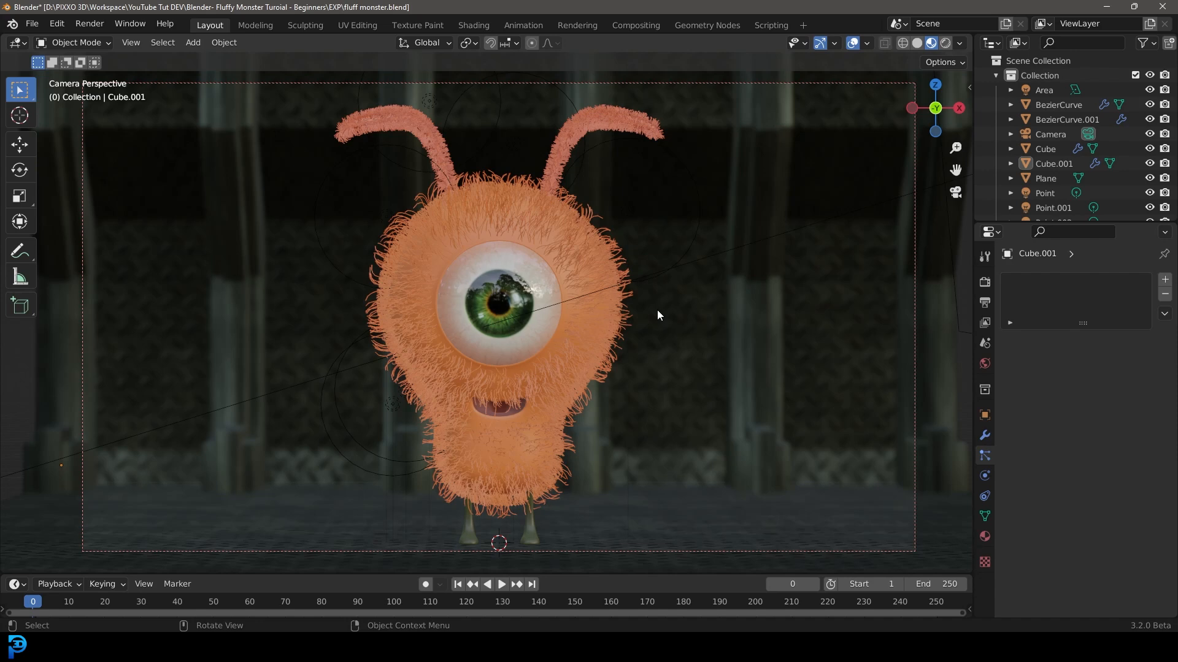
# Examine the finished fluffy monster scene and its background pillars from several angles and through the camera.
pyautogui.moveTo(360, 213); pyautogui.dragTo(507, 319, button='middle')
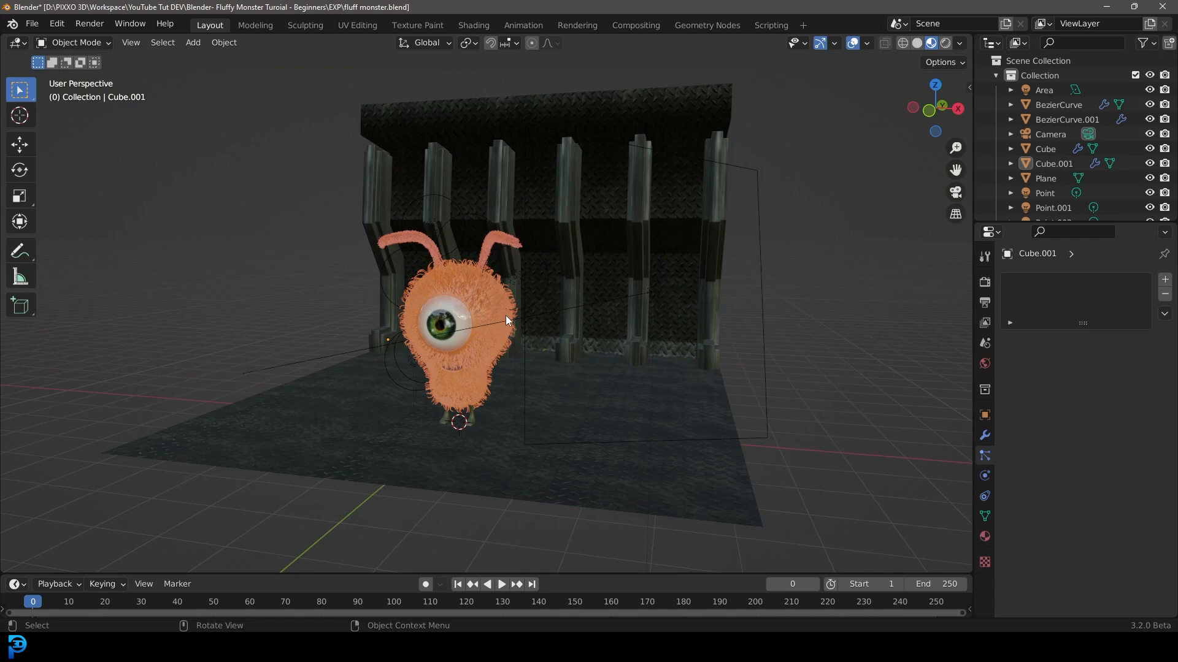
pyautogui.moveTo(554, 289); pyautogui.dragTo(518, 331, button='middle')
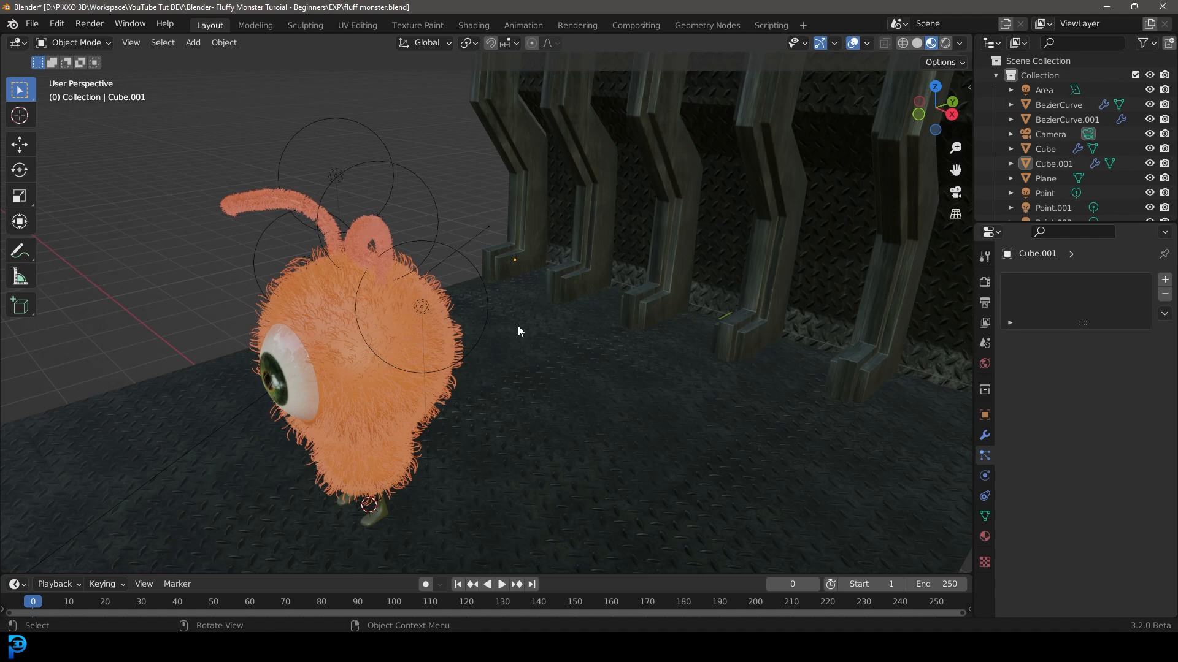
pyautogui.scroll(-5, 522, 325)
pyautogui.click(567, 241)
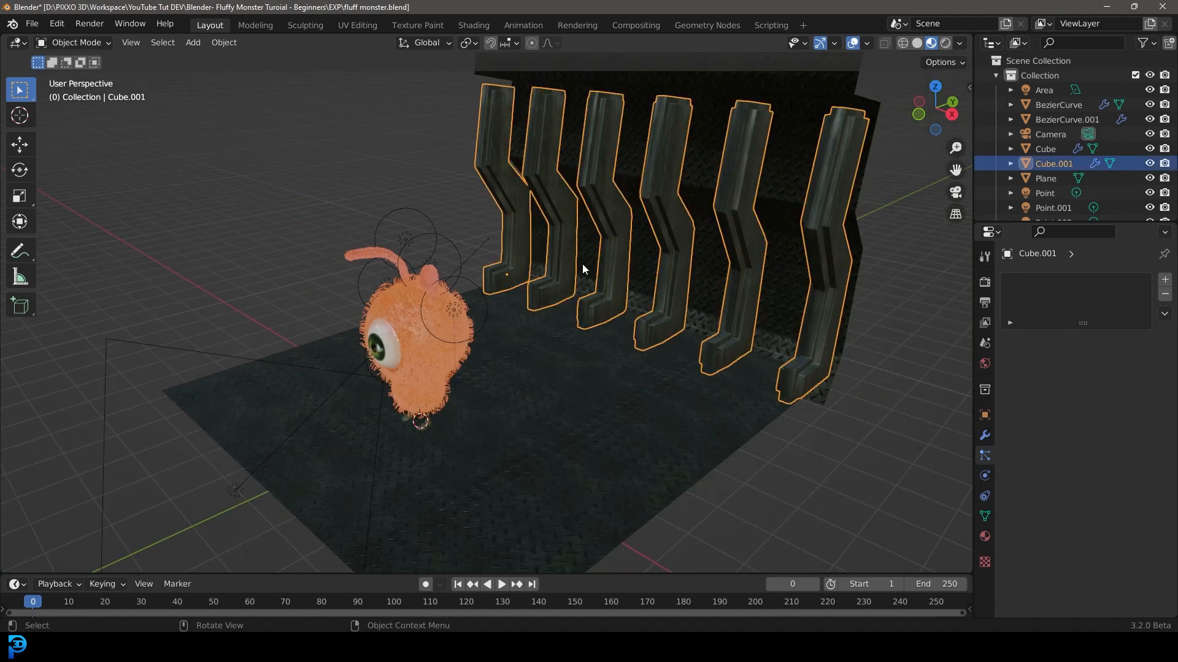
pyautogui.scroll(-1, 620, 200)
pyautogui.keyDown('shift'); pyautogui.moveTo(620, 192); pyautogui.dragTo(585, 245, button='middle'); pyautogui.keyUp('shift')
pyautogui.scroll(1, 590, 263)
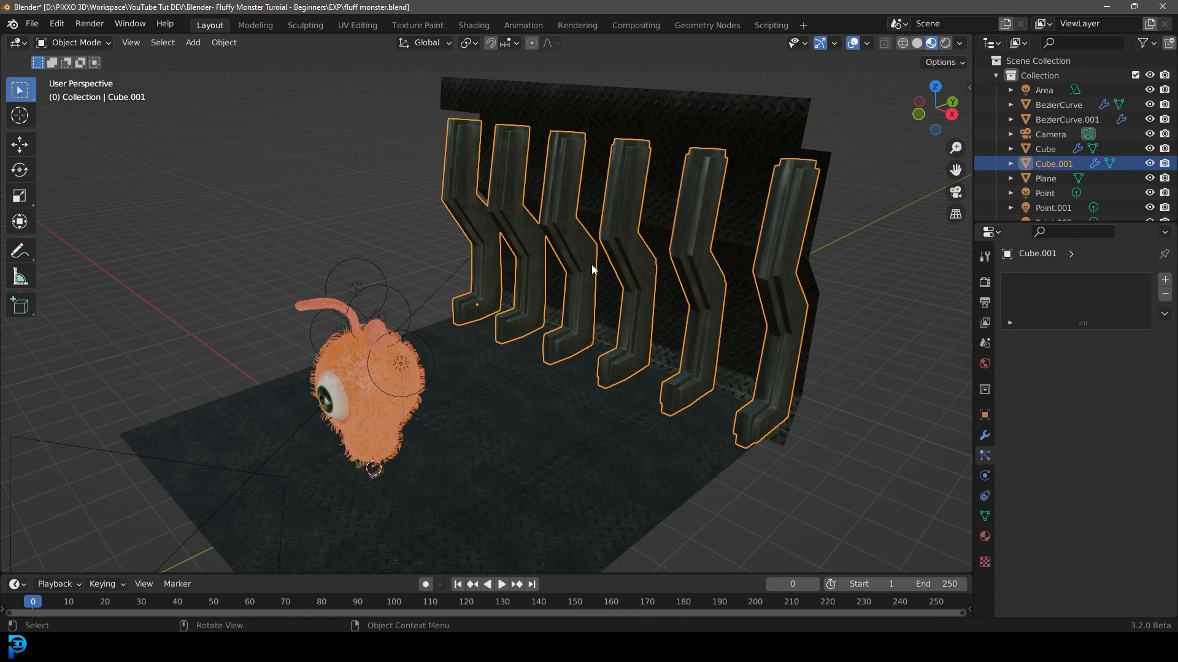
pyautogui.moveTo(549, 123); pyautogui.dragTo(376, 325, button='middle')
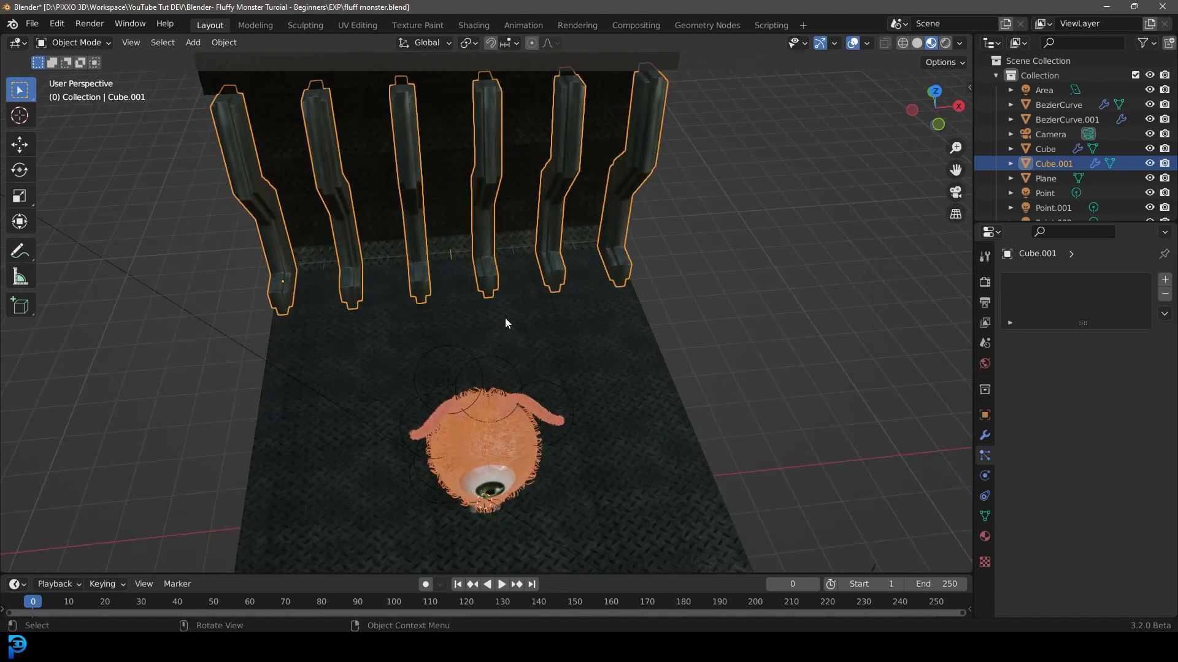
pyautogui.press('KP_0')
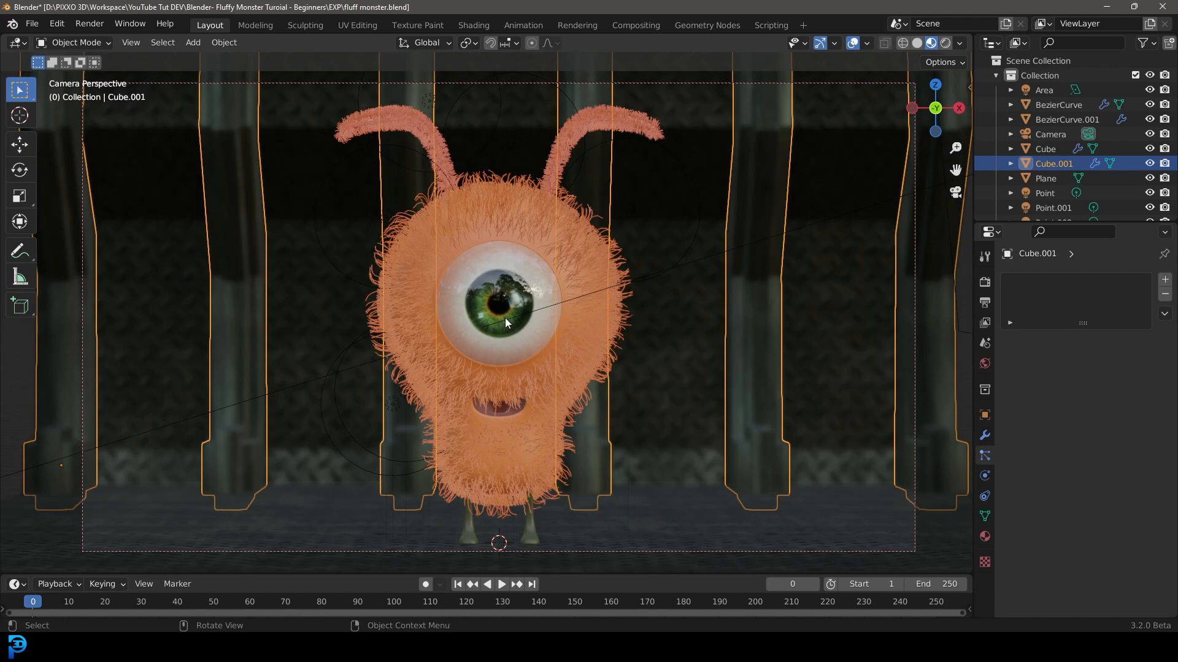
pyautogui.hotkey('alt', 'a')
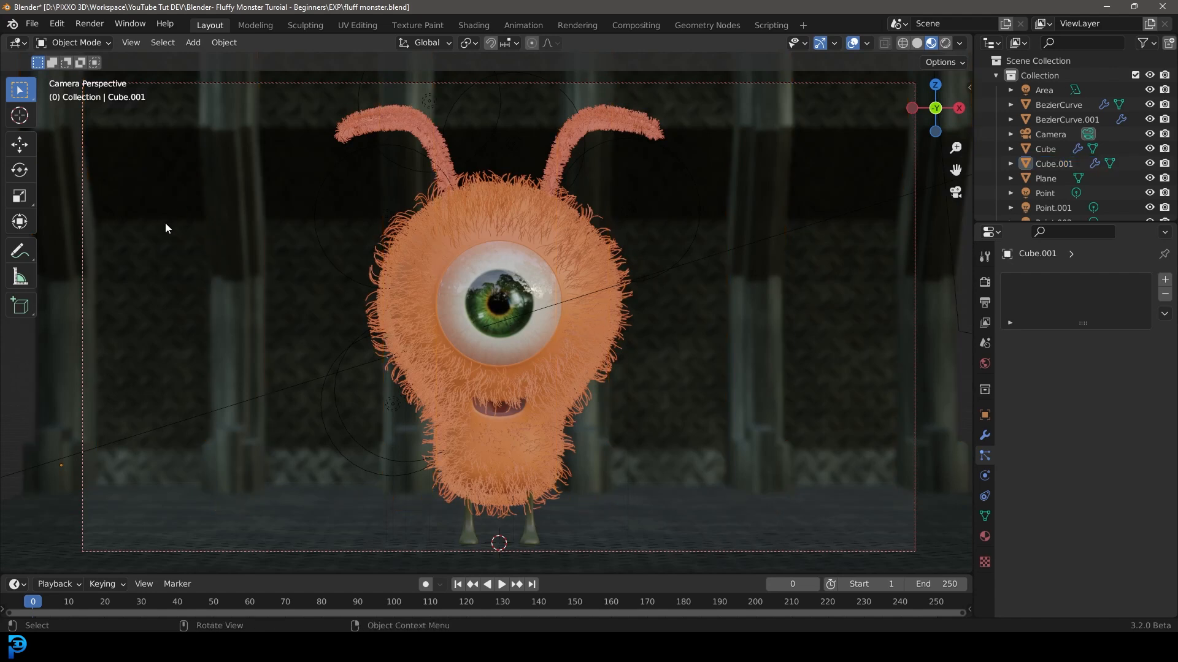
pyautogui.scroll(-2, 521, 224)
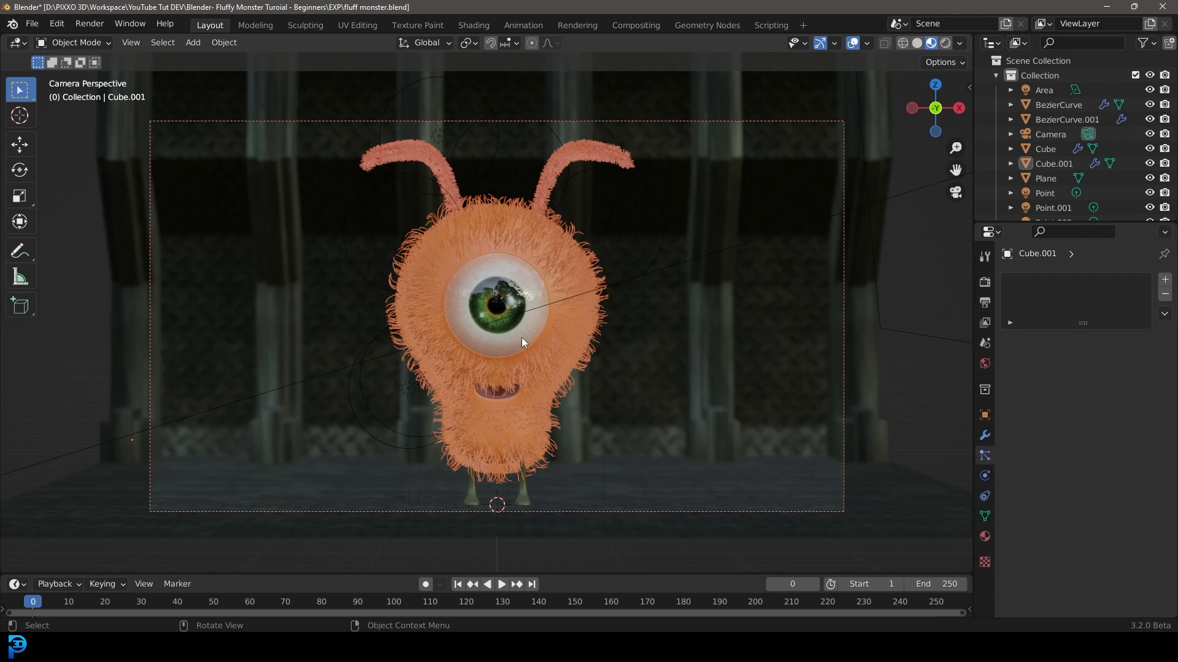
# Delete the default camera, cube and light from the new scene.
pyautogui.moveTo(519, 336)
pyautogui.mouseDown(button='middle')
pyautogui.moveTo(465, 348)
pyautogui.moveTo(408, 337)
pyautogui.moveTo(483, 332)
pyautogui.moveTo(584, 352)
pyautogui.moveTo(521, 352)
pyautogui.mouseUp(button='middle')
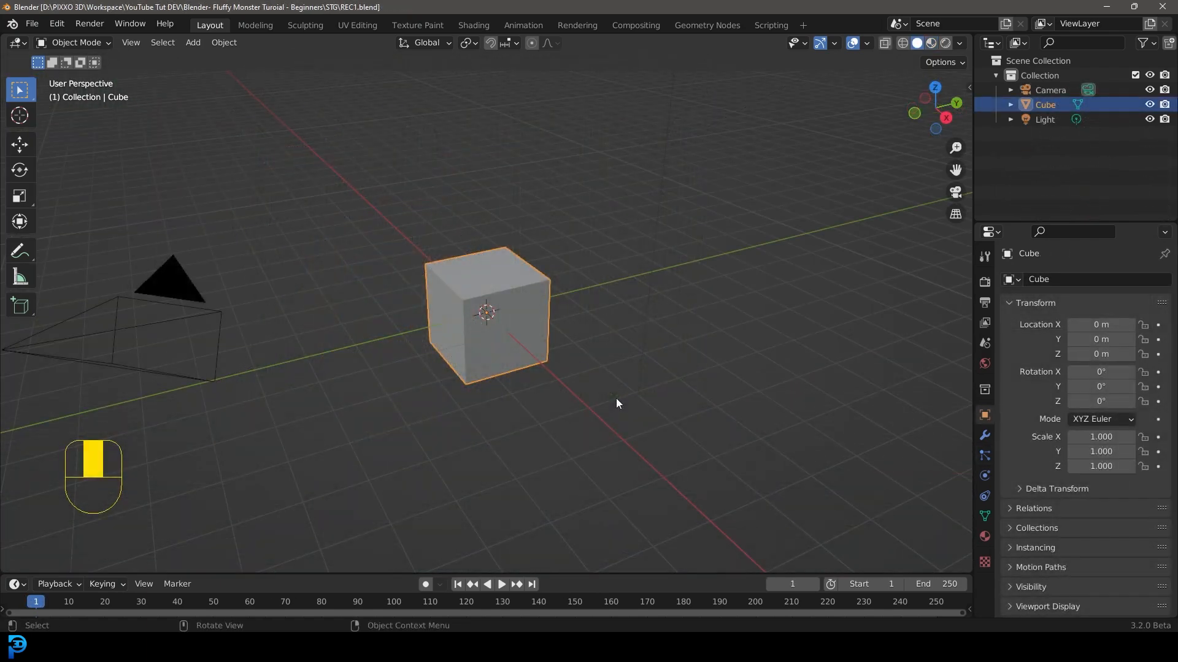
pyautogui.scroll(-3, 547, 341)
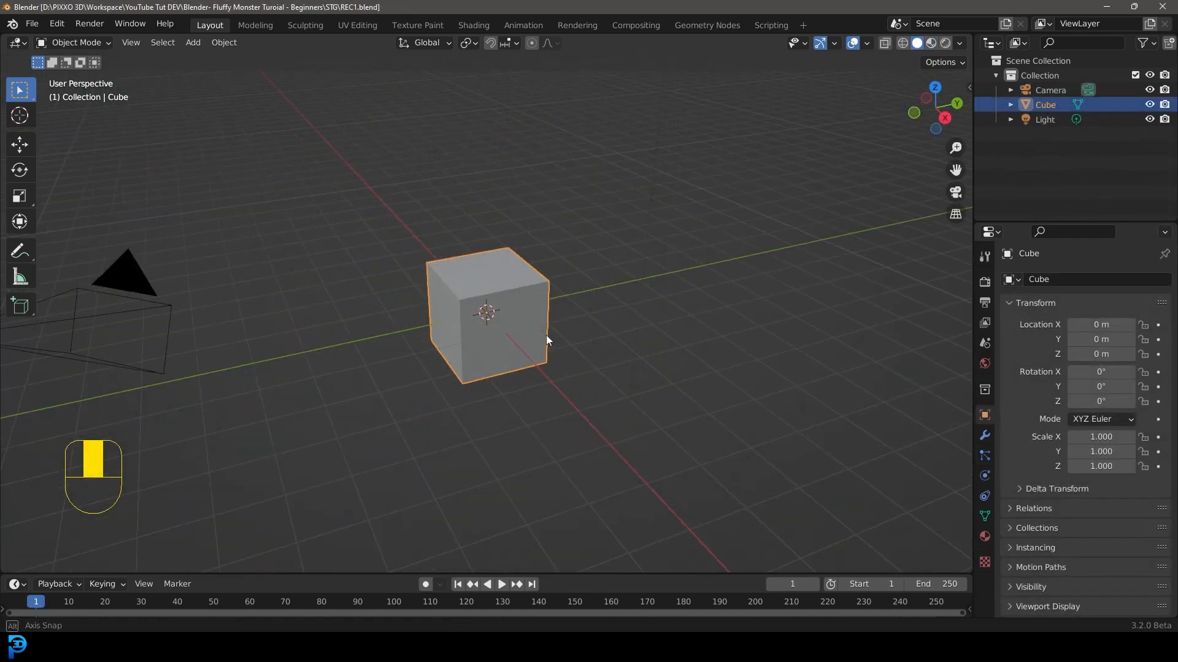
pyautogui.moveTo(217, 461); pyautogui.dragTo(749, 68)
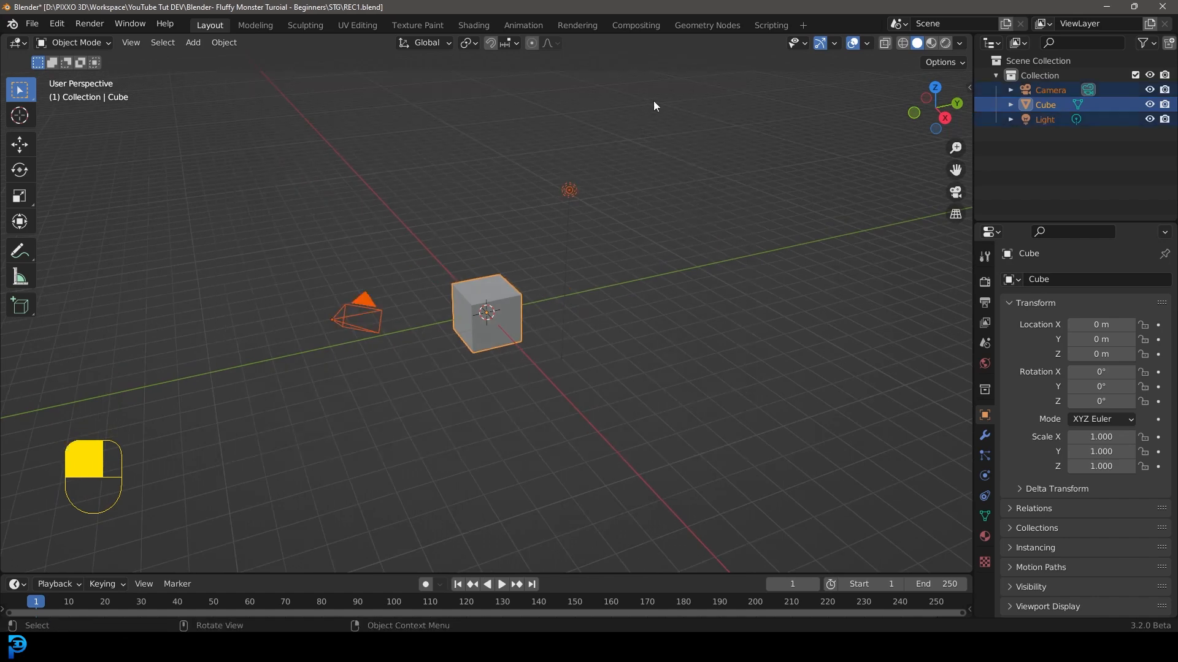
pyautogui.press('Delete')
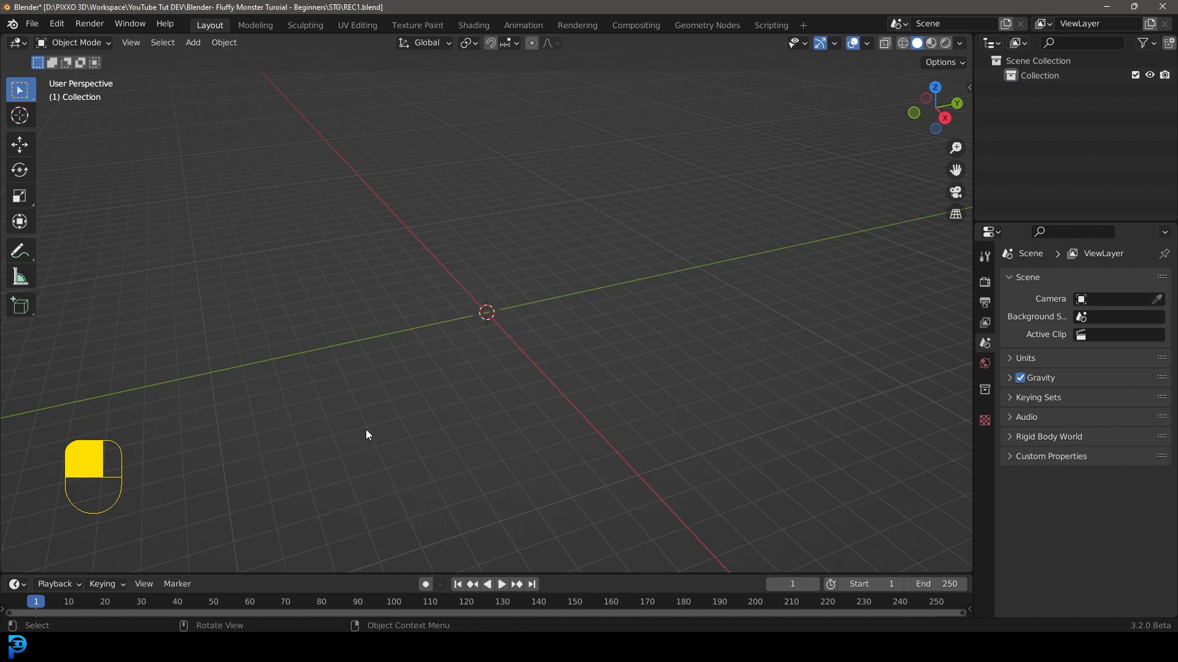
# Add a UV sphere at the origin and enter Edit Mode on it.
pyautogui.hotkey('shift', 'a')
pyautogui.moveTo(339, 344)
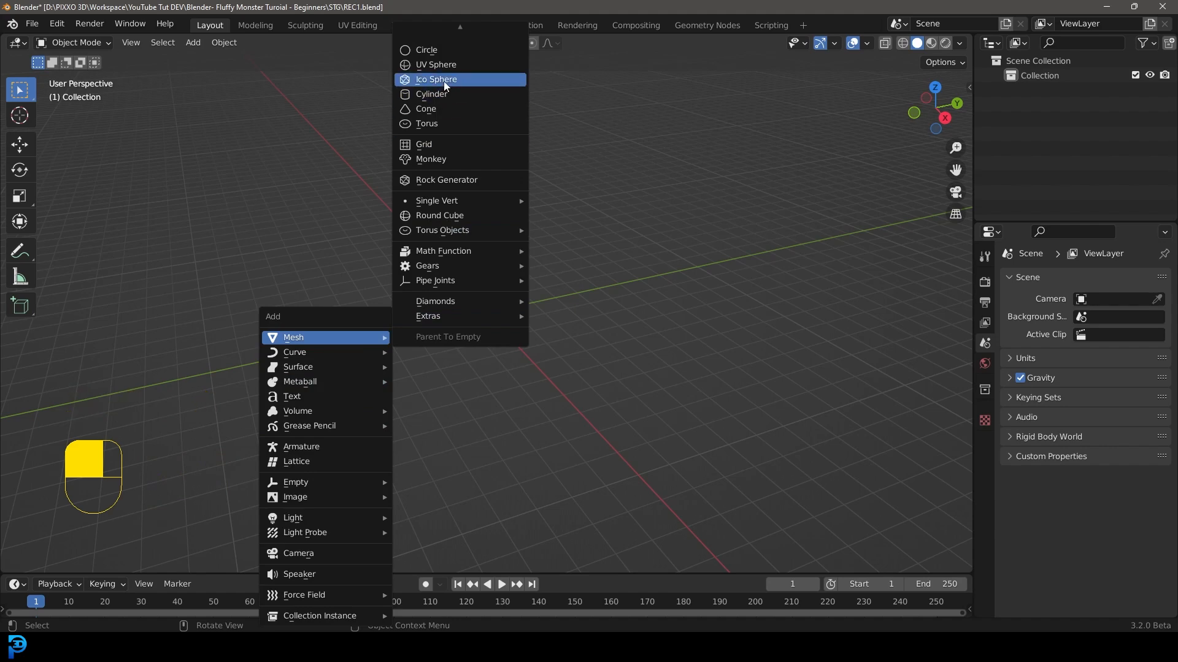
pyautogui.click(444, 64)
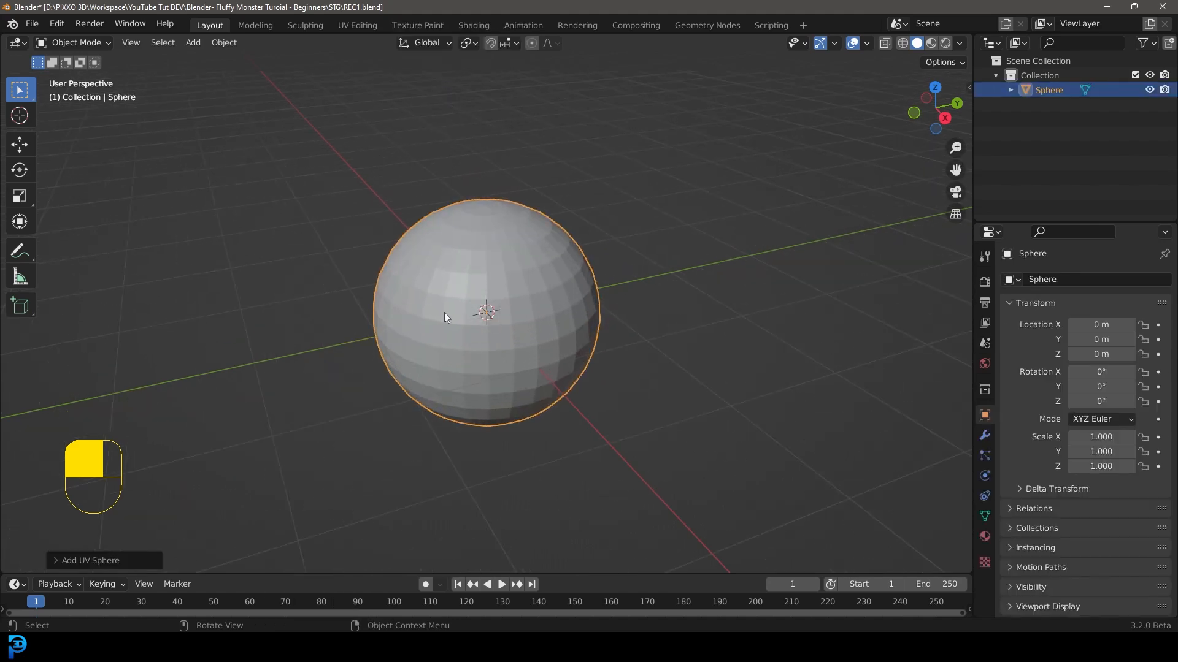
pyautogui.press('Tab')
pyautogui.moveTo(439, 348); pyautogui.dragTo(644, 396, button='middle')
pyautogui.scroll(1, 644, 397)
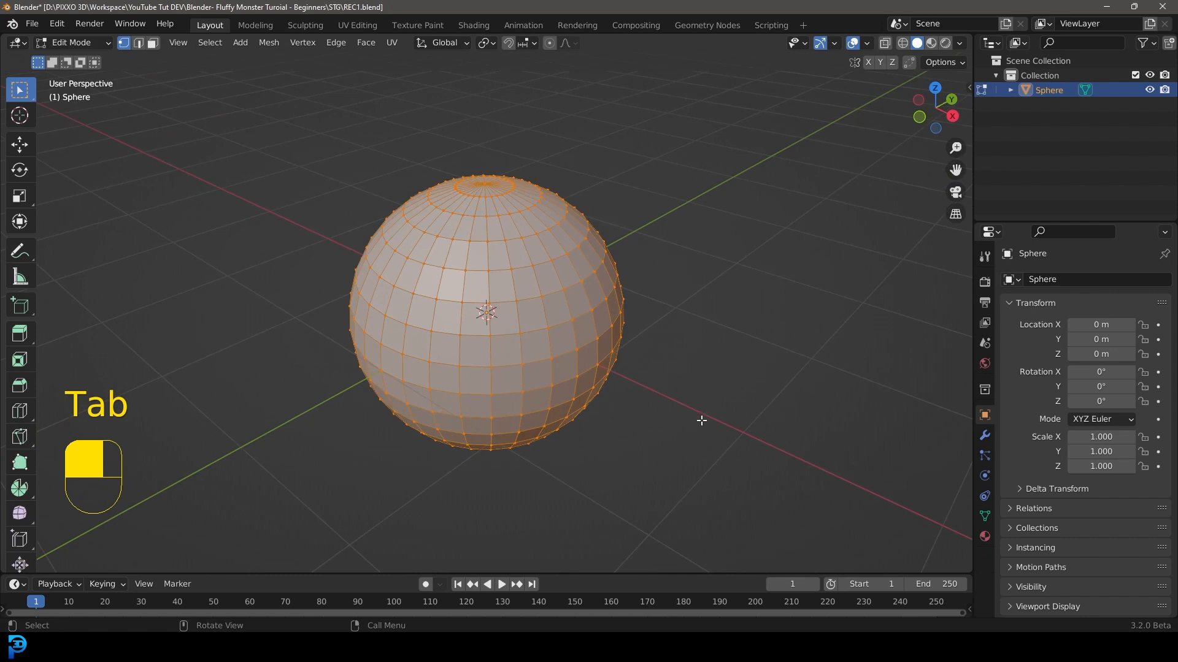
pyautogui.hotkey('alt', 'a')
pyautogui.press('a')
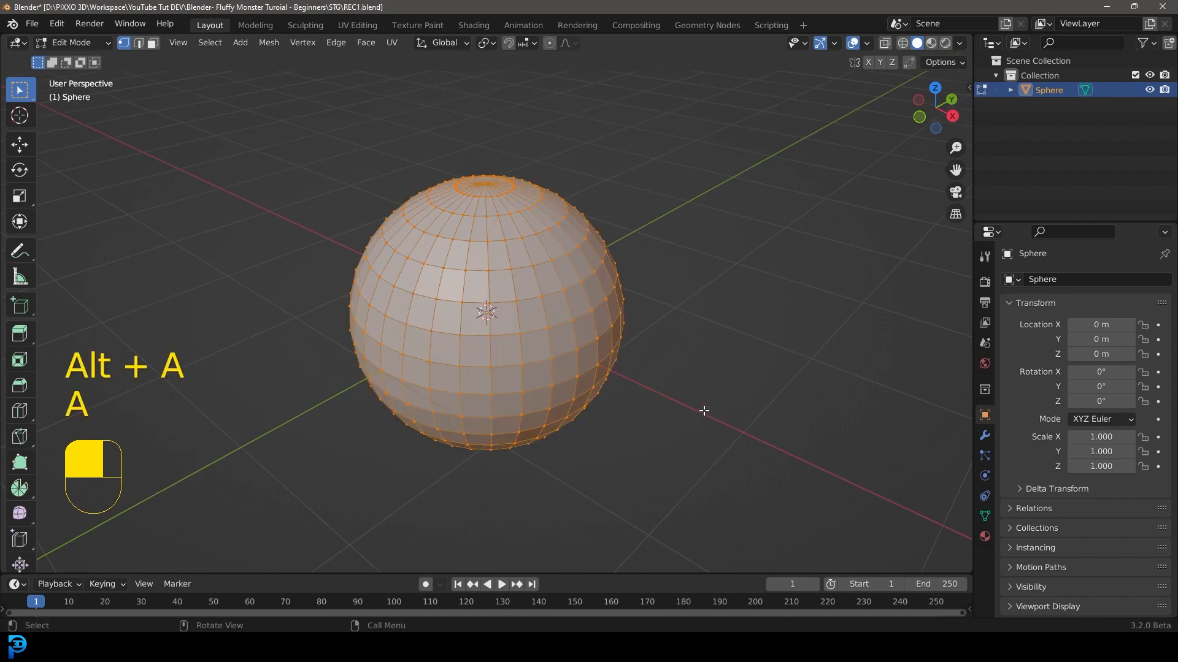
pyautogui.press('r')
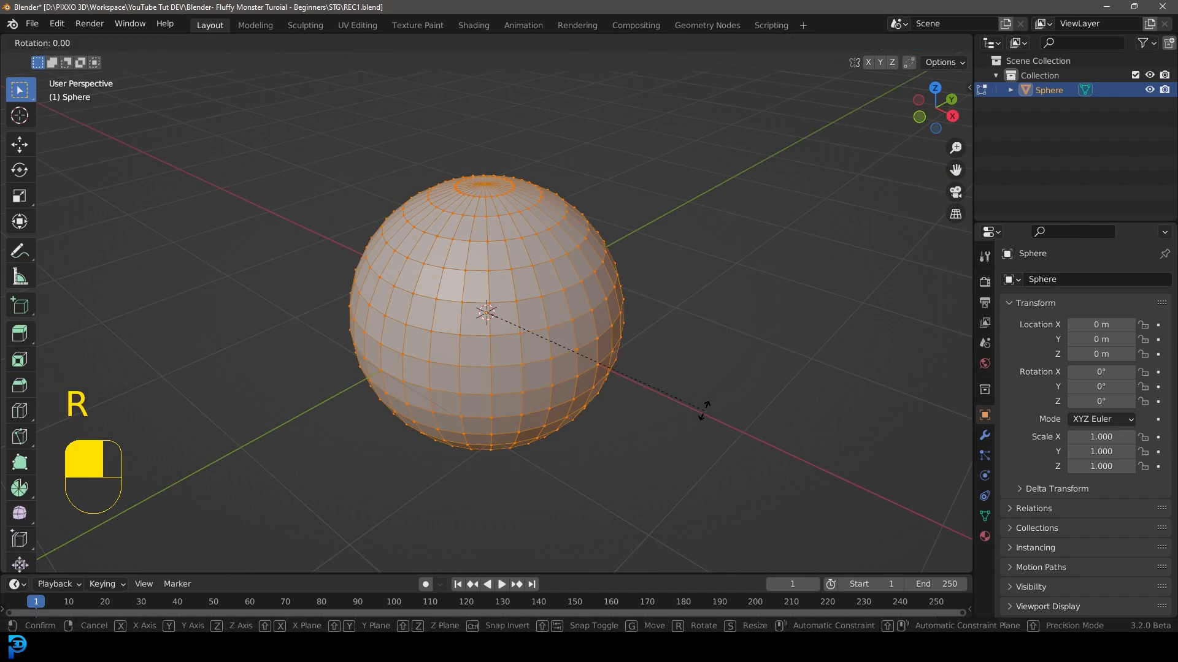
pyautogui.write('x')
pyautogui.write('90')
pyautogui.click(703, 410)
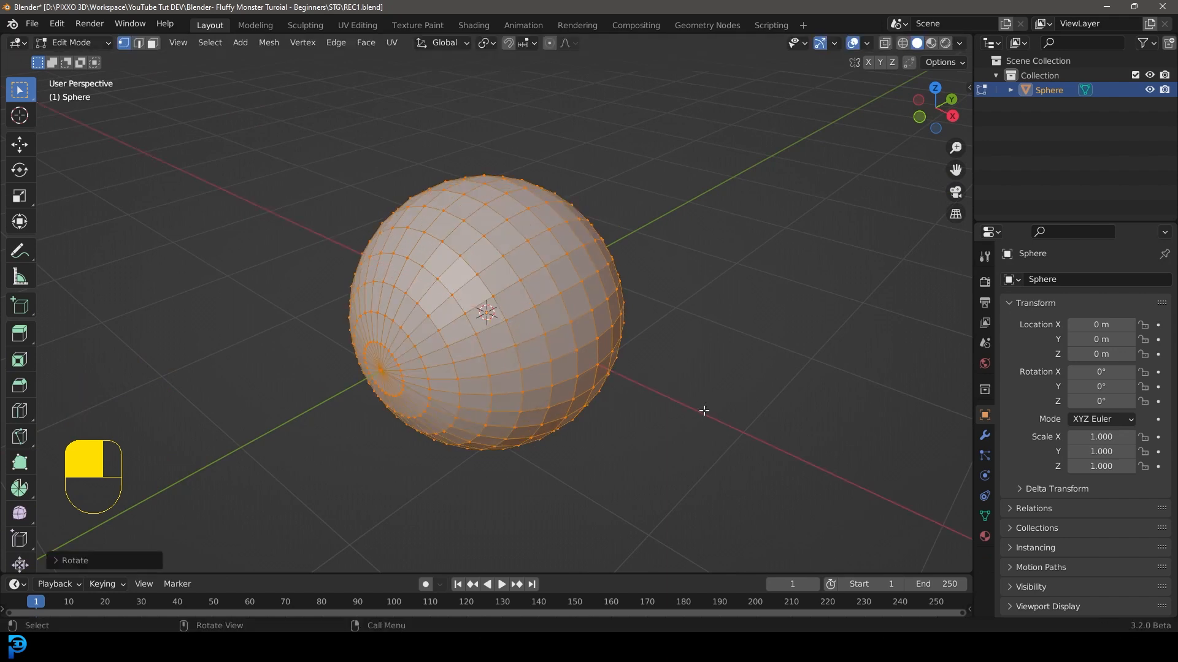
pyautogui.press('KP_1')
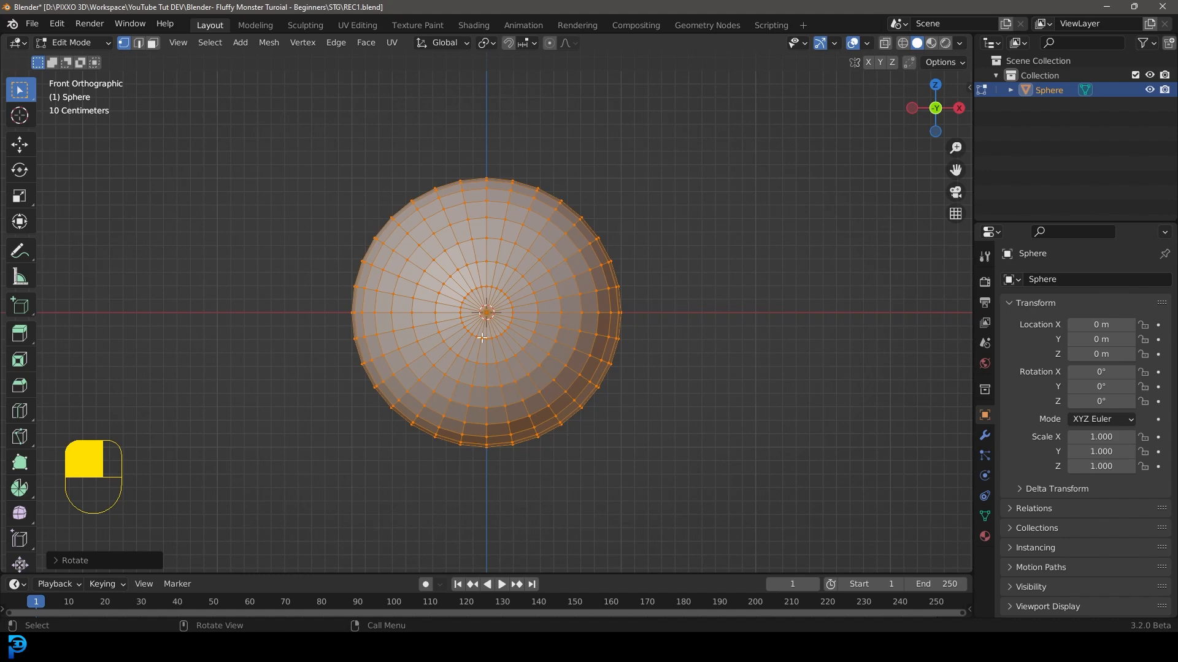
pyautogui.hotkey('ctrl', 'z')
# Rotate the entire sphere mesh 90° about the X axis so its pole faces the front.
pyautogui.write('rx9')
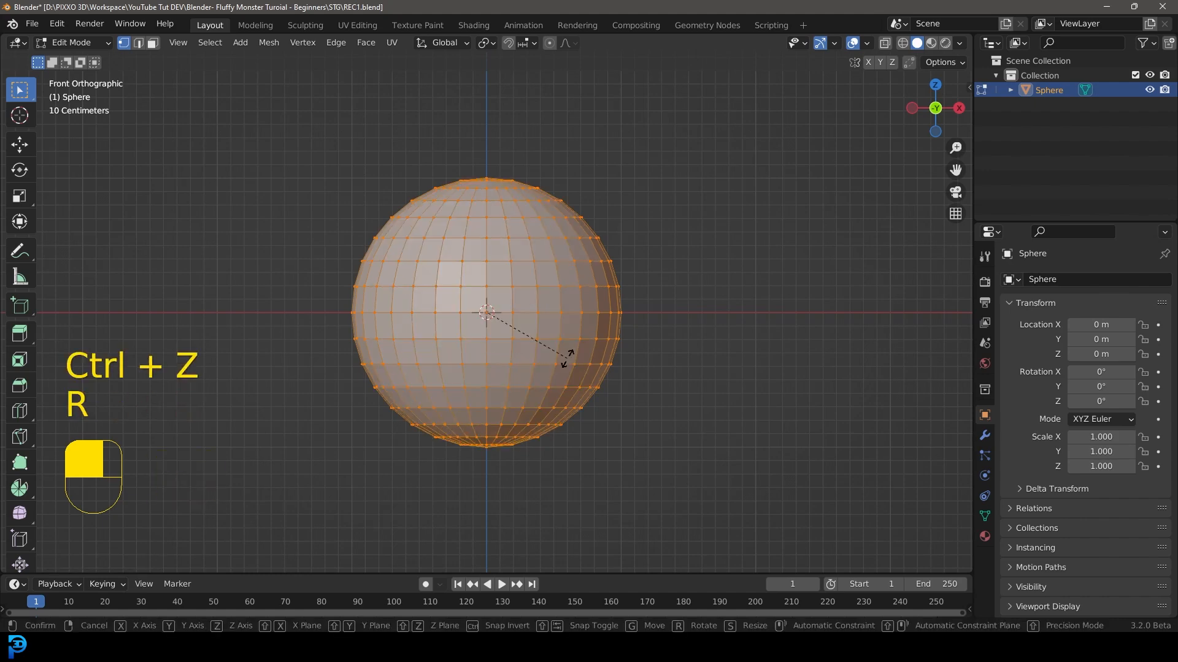
pyautogui.write('0')
pyautogui.press('Return')
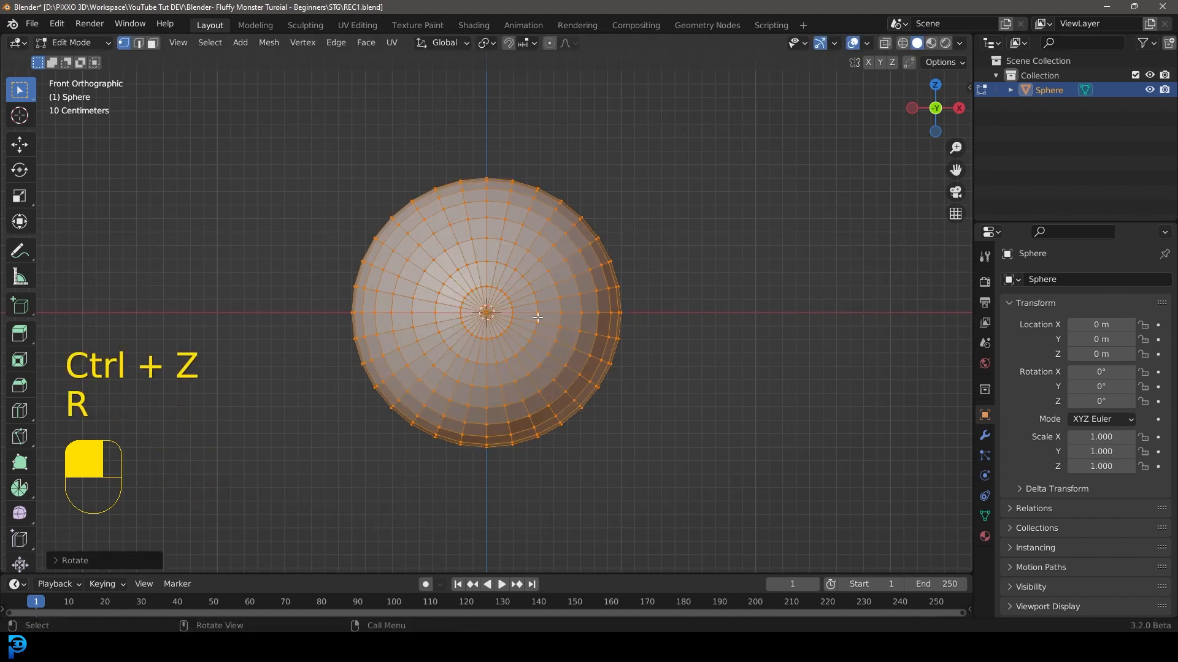
# Delete the three rings of faces around the sphere's front pole to make a round opening.
pyautogui.scroll(2, 515, 393)
pyautogui.click(475, 262)
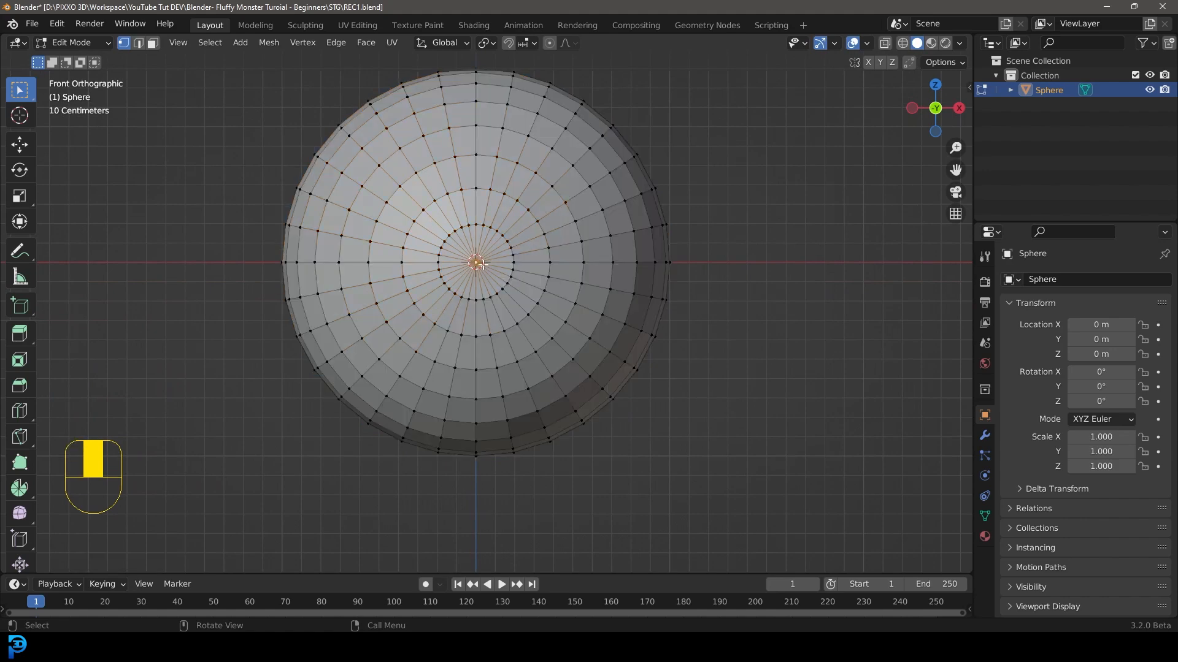
pyautogui.scroll(2, 472, 245)
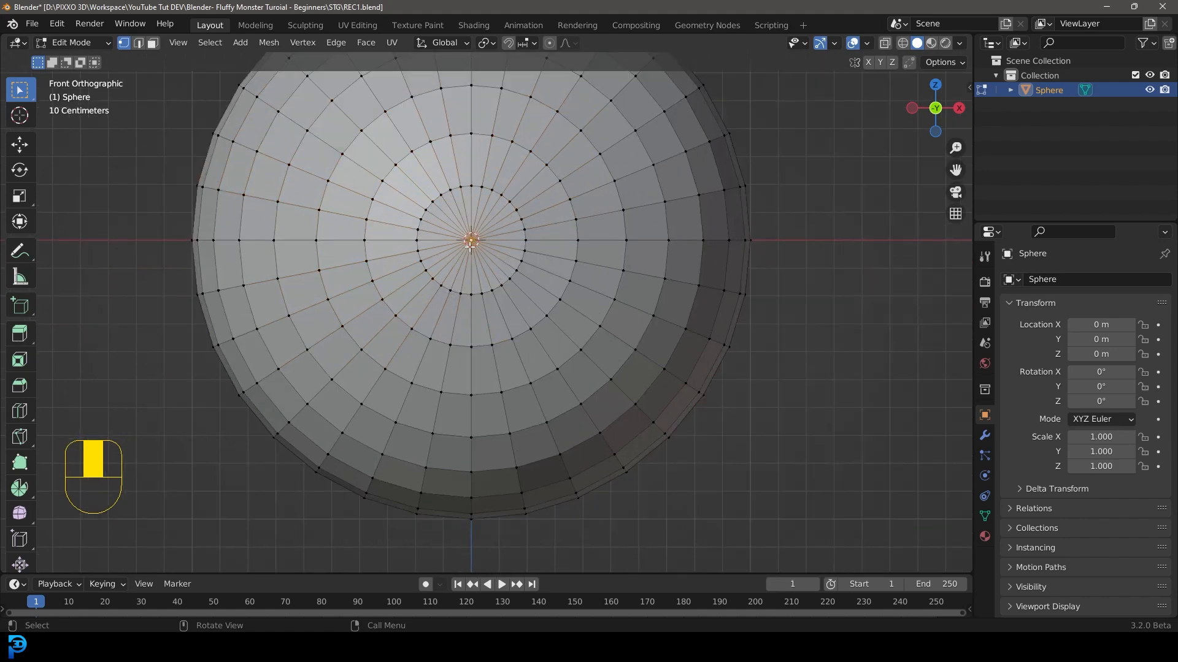
pyautogui.press('ctrl+KP_Add')
pyautogui.press('ctrl+KP_Add')
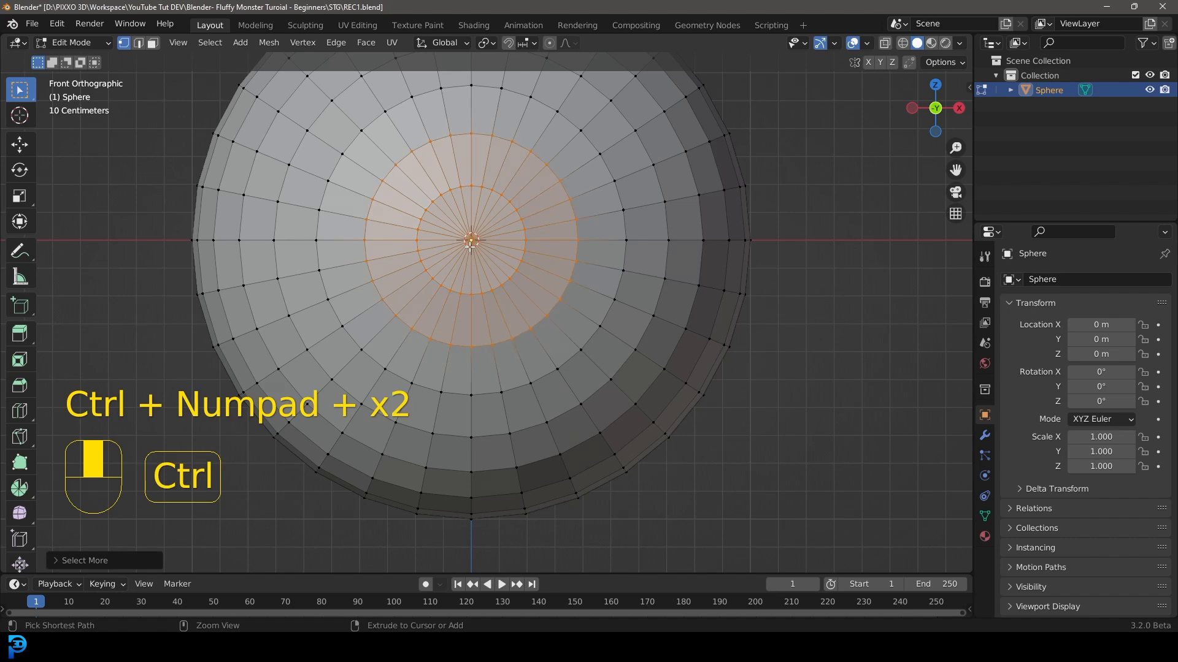
pyautogui.press('ctrl+KP_Add')
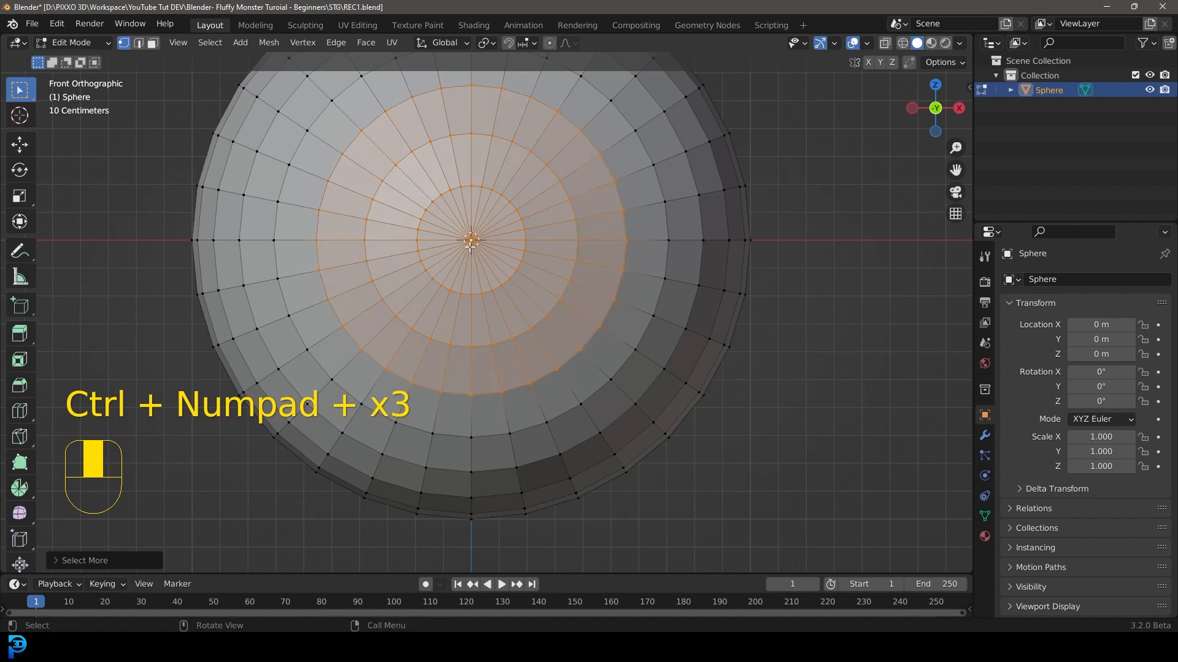
pyautogui.scroll(-2, 432, 164)
pyautogui.moveTo(537, 188); pyautogui.dragTo(451, 239, button='middle')
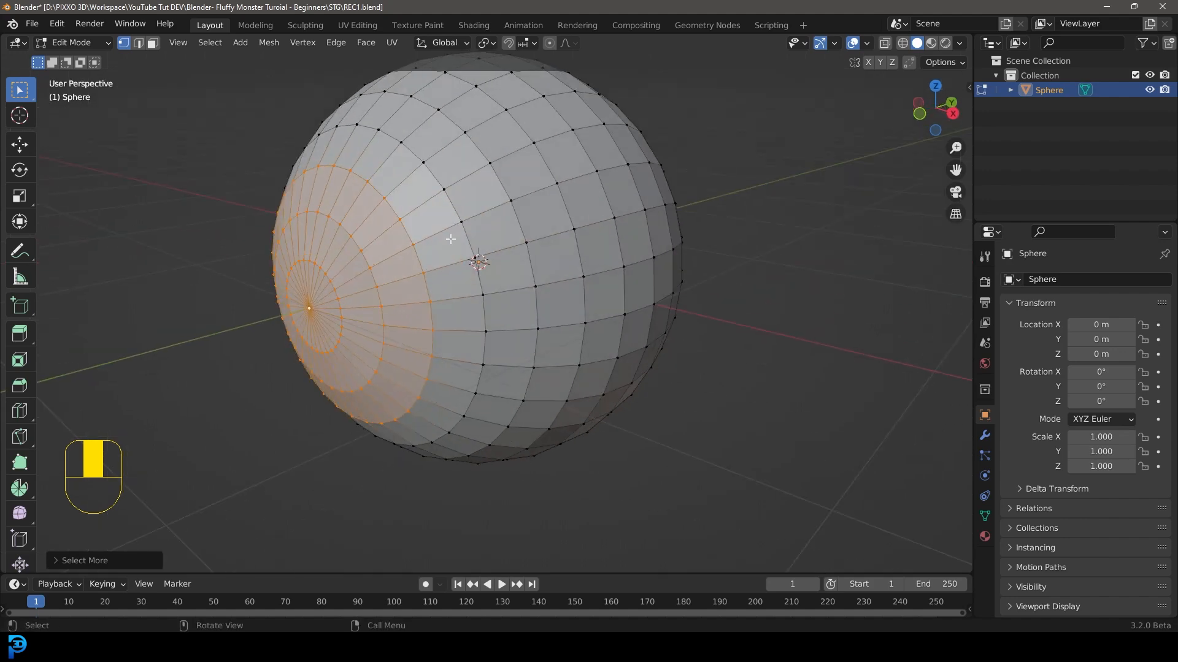
pyautogui.press('x')
pyautogui.click(396, 273)
pyautogui.moveTo(510, 255); pyautogui.dragTo(418, 246, button='middle')
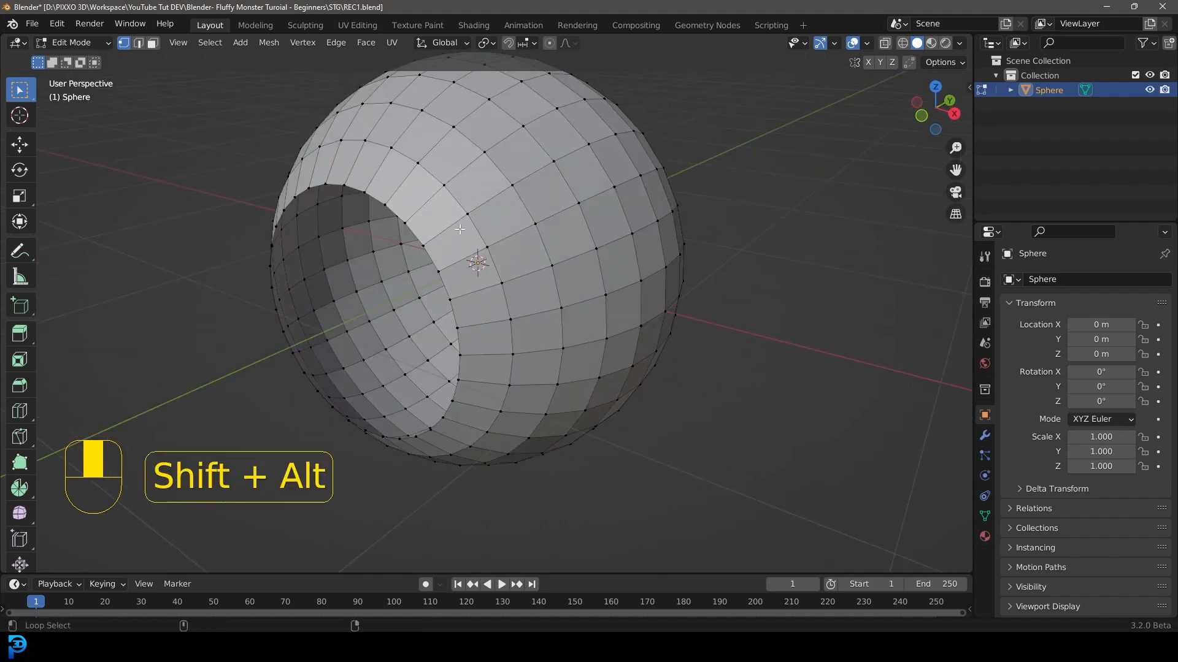
# Extrude the opening's edge loop about 0.02 m outward along the Y axis and scale the new loop slightly.
pyautogui.keyDown('alt'); pyautogui.keyDown('shift'); pyautogui.click(431, 253); pyautogui.keyUp('shift'); pyautogui.keyUp('alt')
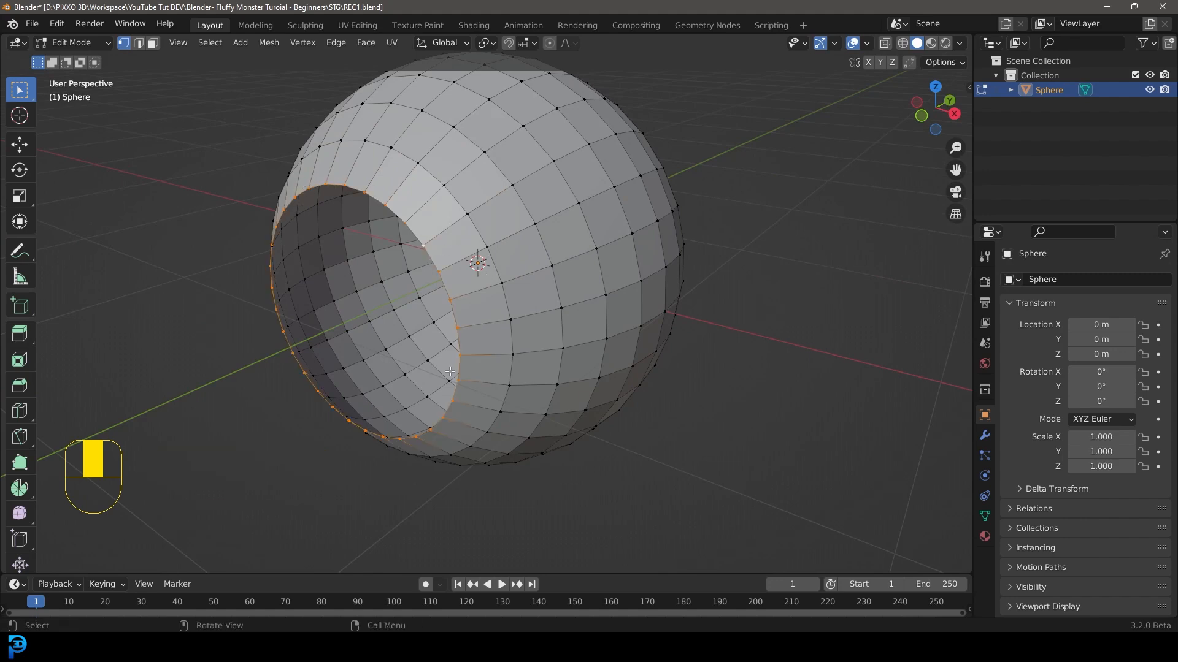
pyautogui.moveTo(458, 340); pyautogui.dragTo(404, 345, button='middle')
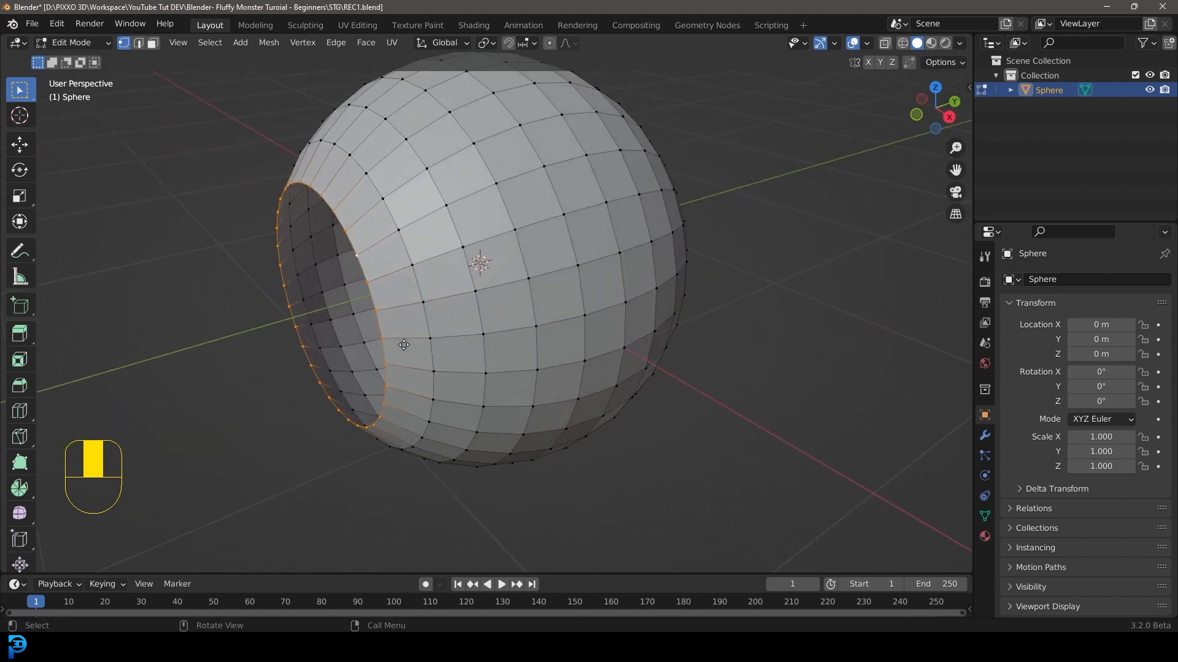
pyautogui.press('e')
pyautogui.press('y')
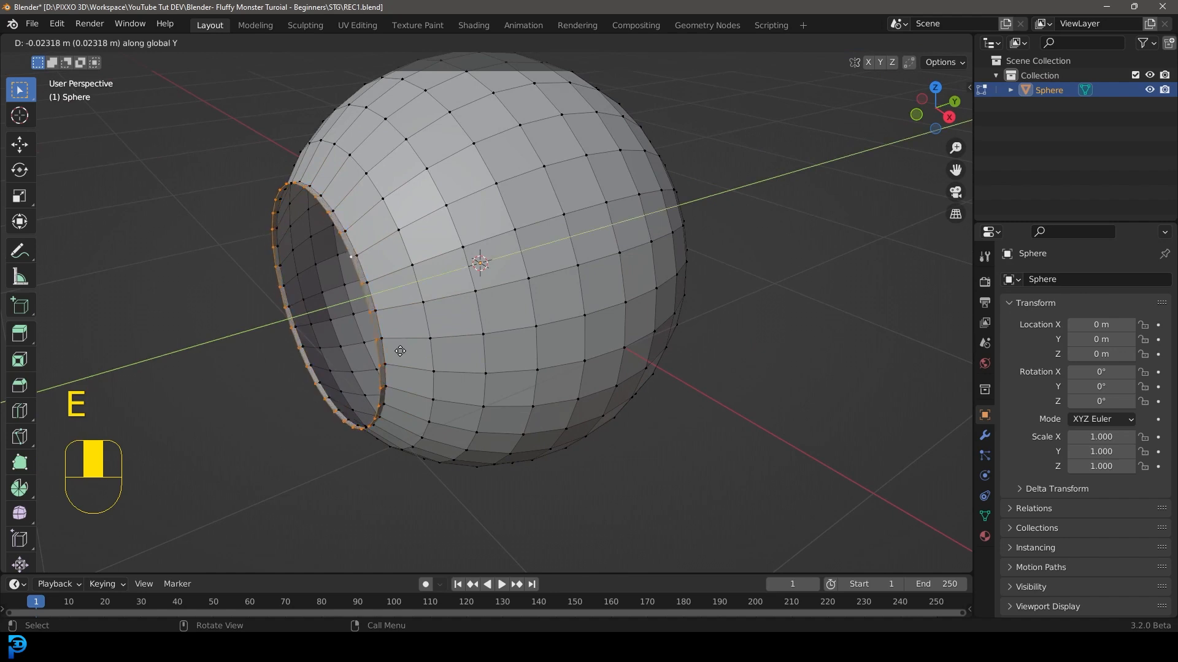
pyautogui.click(400, 350)
pyautogui.press('s')
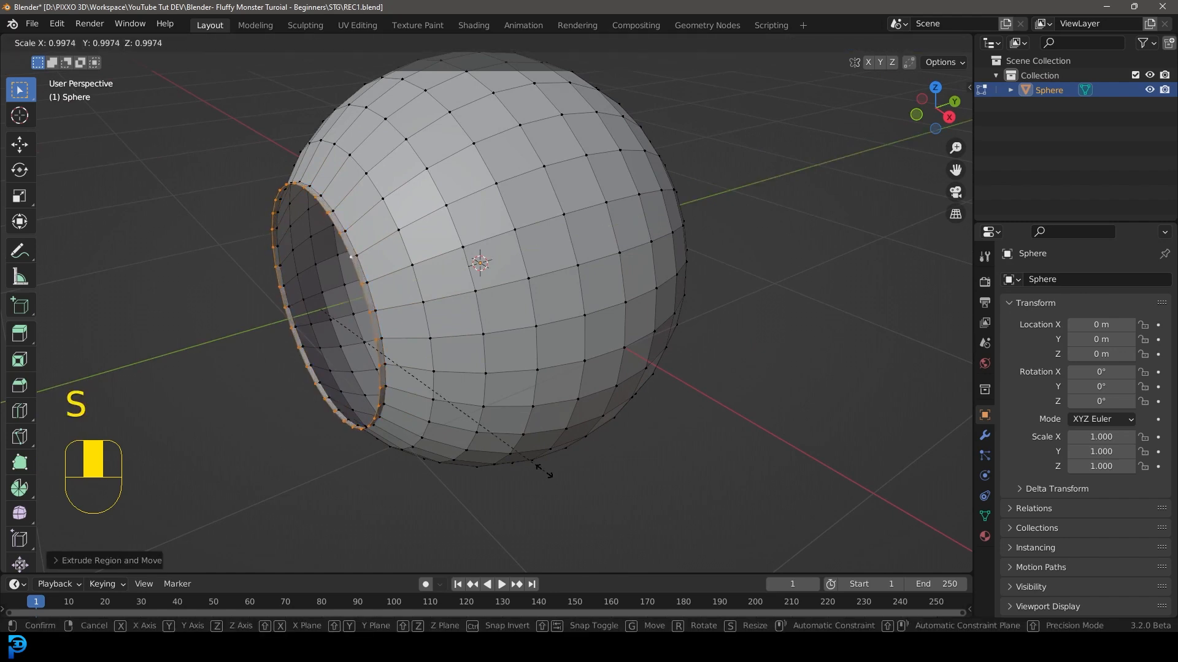
pyautogui.click(547, 473)
# Extrude the opening's front edge loop again and scale it slightly inward to form a narrow rim.
pyautogui.press('e')
pyautogui.press('s')
pyautogui.click(546, 463)
pyautogui.press('g')
# Extrude the rim's inner edge loop along the Y axis into the opening, scale it slightly, and return to Object Mode.
pyautogui.press('e')
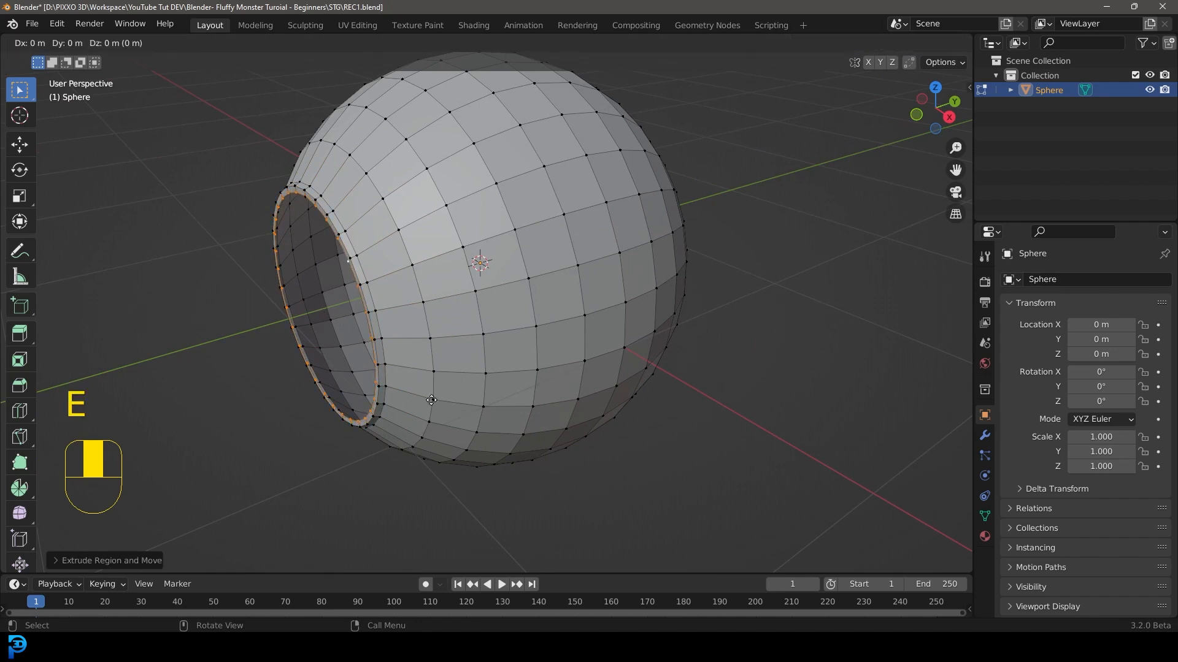
pyautogui.press('y')
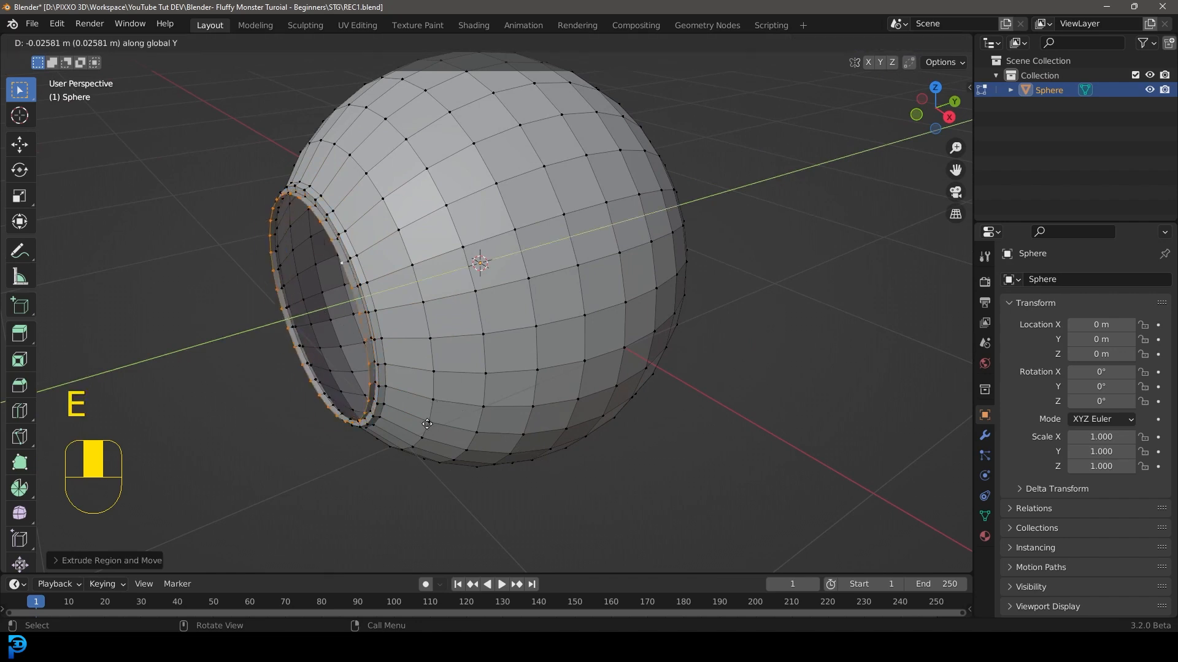
pyautogui.click(449, 428)
pyautogui.press('s')
pyautogui.click(516, 459)
pyautogui.moveTo(302, 336); pyautogui.dragTo(457, 358, button='middle')
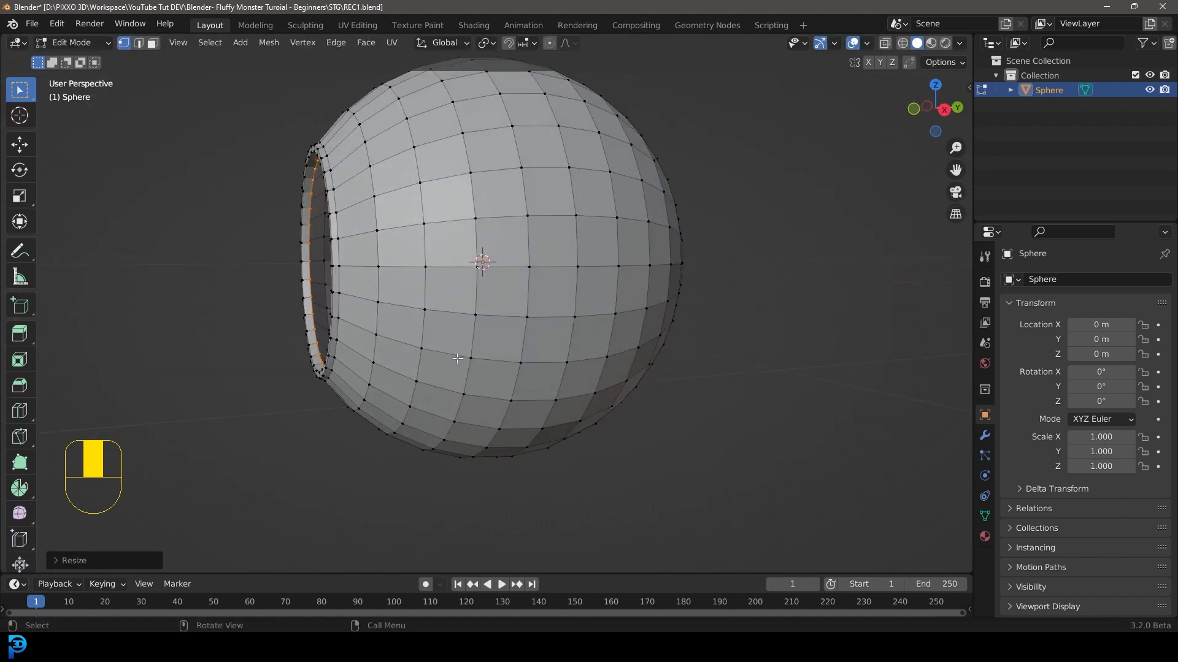
pyautogui.press('Tab')
pyautogui.moveTo(370, 238); pyautogui.dragTo(385, 259, button='middle')
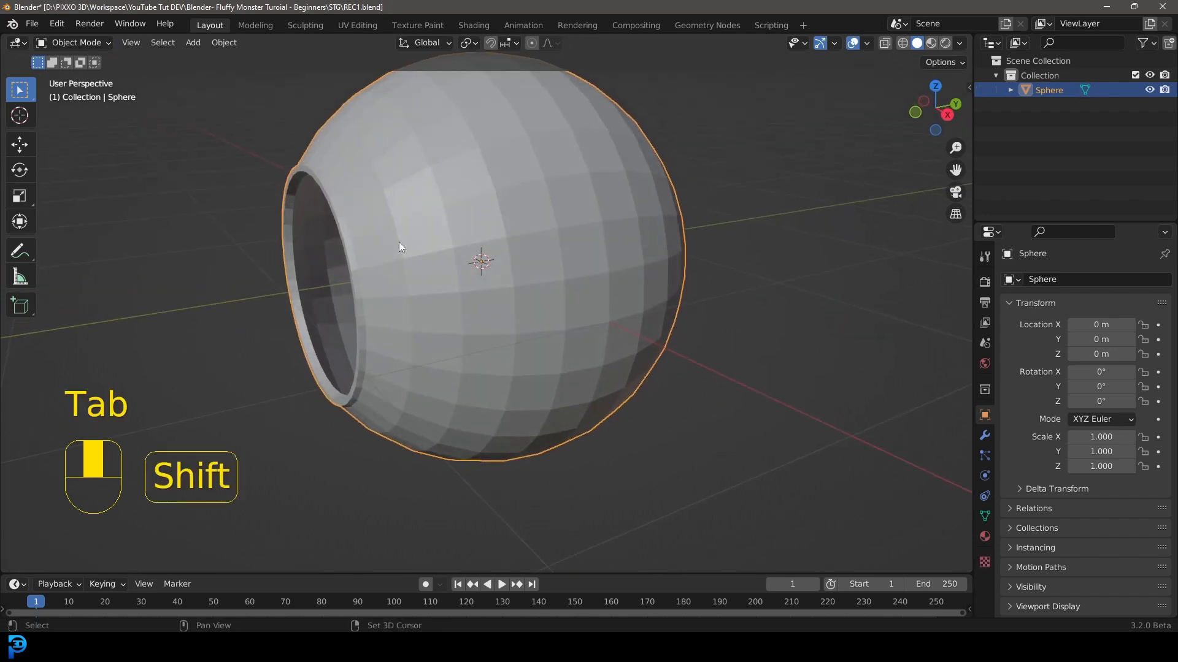
# Add a UV sphere for the eye and scale its mesh down in Edit Mode to fit inside the body sphere, then return to Object Mode.
pyautogui.hotkey('shift', 'a')
pyautogui.click(521, 285)
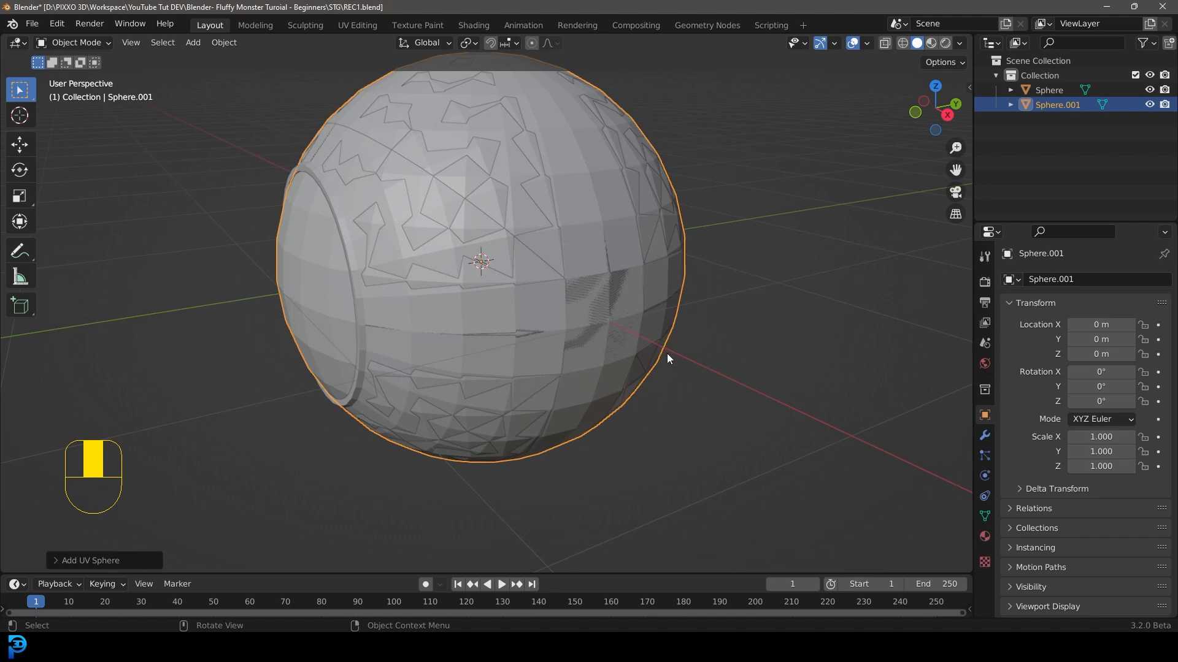
pyautogui.press('Tab')
pyautogui.press('s')
pyautogui.click(555, 283)
pyautogui.moveTo(555, 283); pyautogui.dragTo(555, 283, button='middle')
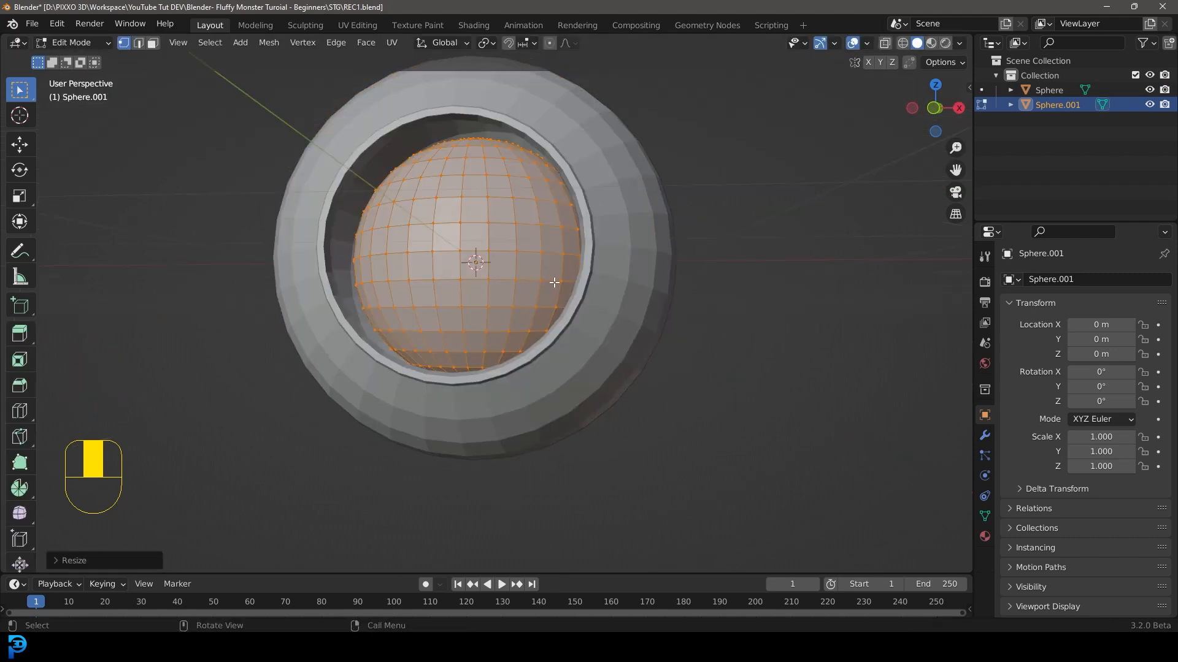
pyautogui.moveTo(628, 226); pyautogui.dragTo(591, 241, button='middle')
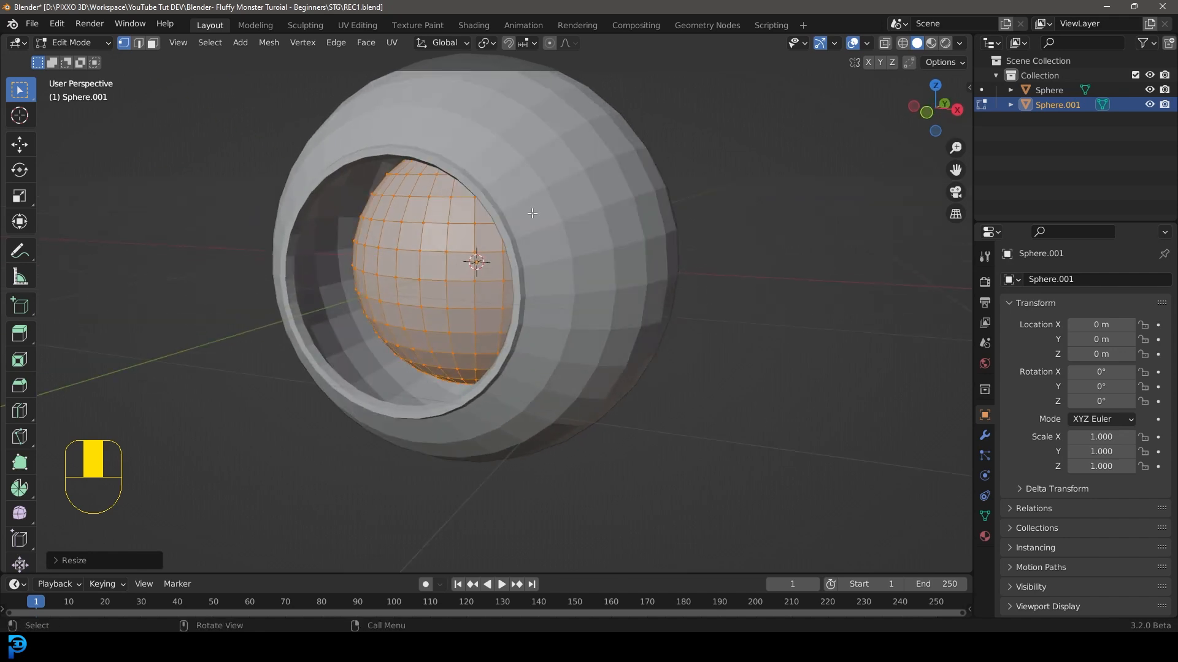
pyautogui.press('Tab')
pyautogui.moveTo(437, 226); pyautogui.dragTo(515, 249, button='middle')
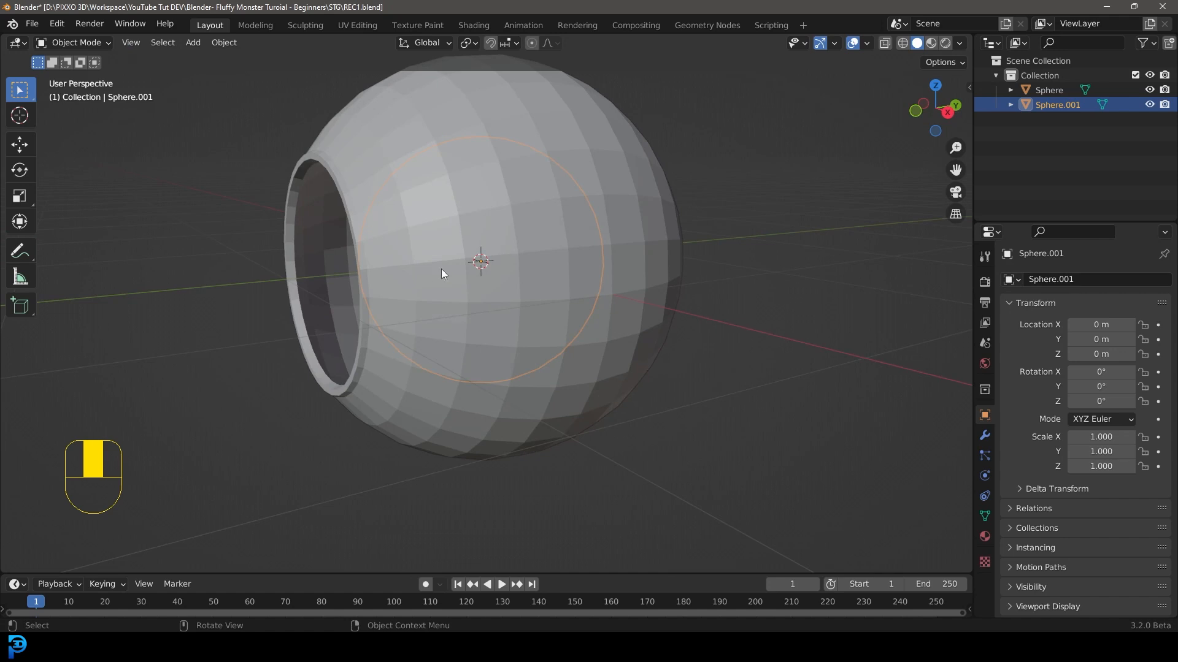
pyautogui.press('KP_3')
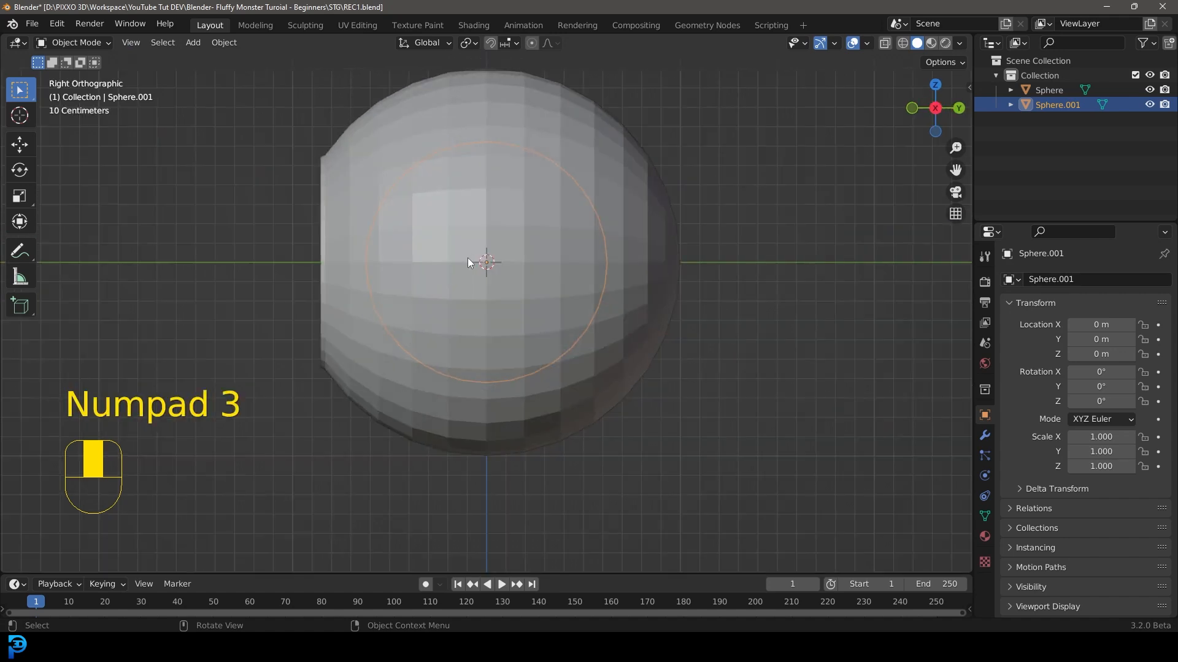
pyautogui.press('g')
pyautogui.press('y')
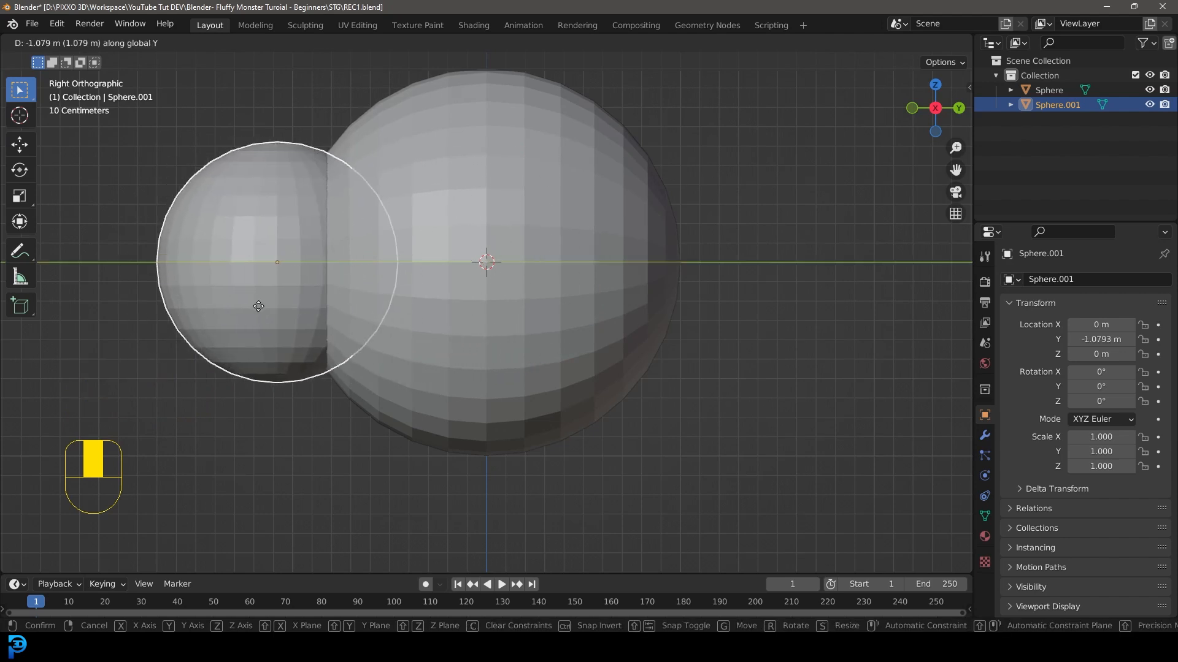
pyautogui.press('Escape')
pyautogui.press('s')
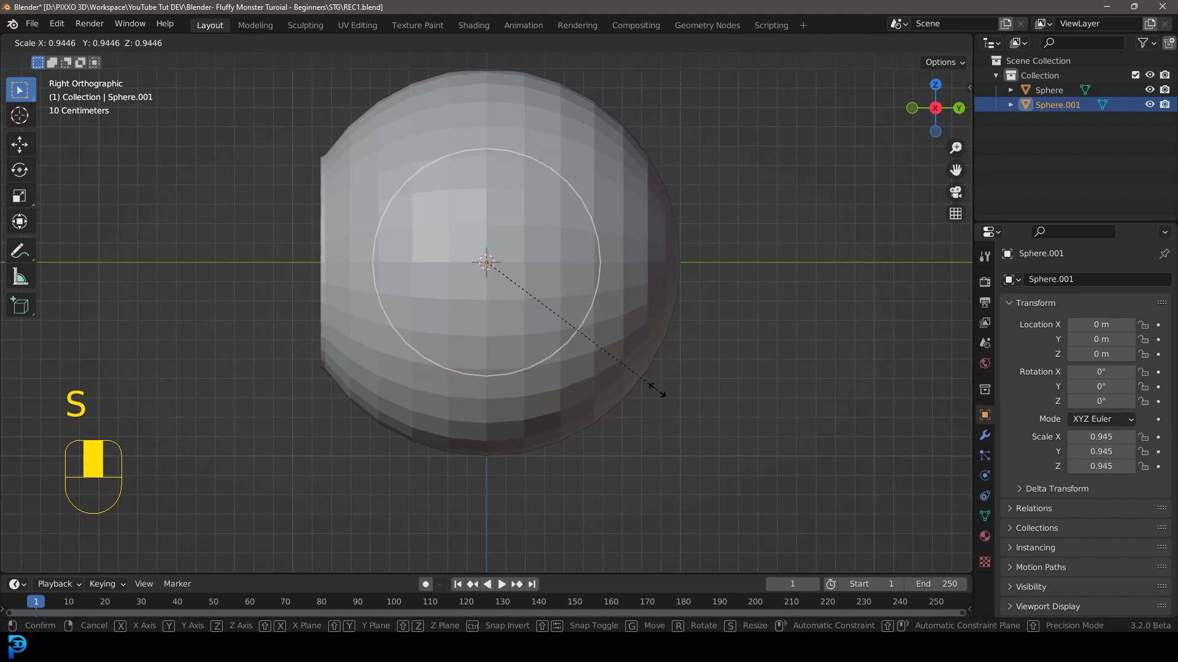
pyautogui.press('Escape')
# Show the scene in wireframe and scale the eye sphere down to about 0.964 in Object Mode.
pyautogui.press('Tab')
pyautogui.press('z')
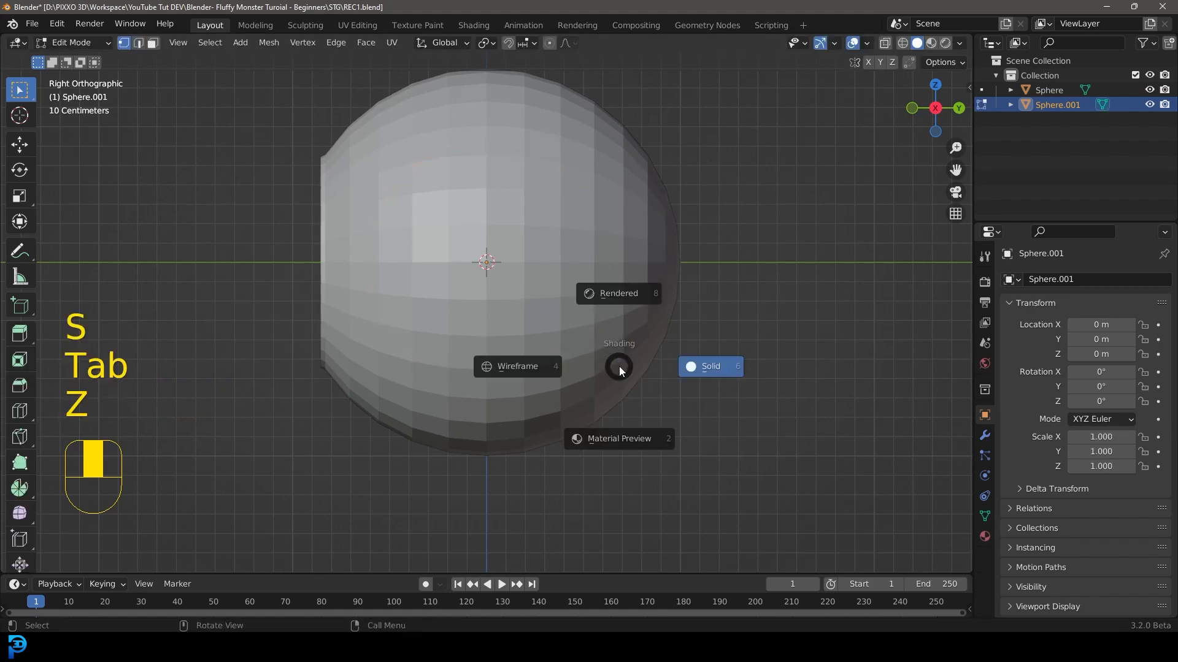
pyautogui.click(568, 352)
pyautogui.moveTo(492, 350); pyautogui.dragTo(610, 382, button='middle')
pyautogui.press('s')
pyautogui.rightClick(610, 383)
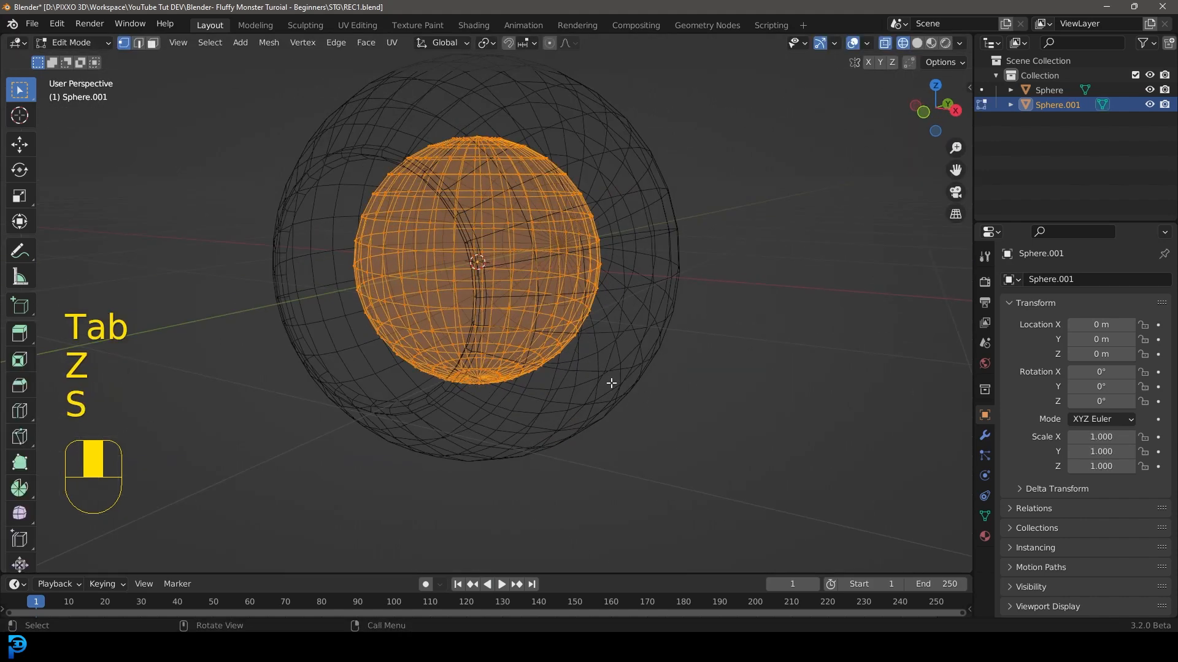
pyautogui.press('Tab')
pyautogui.press('KP_3')
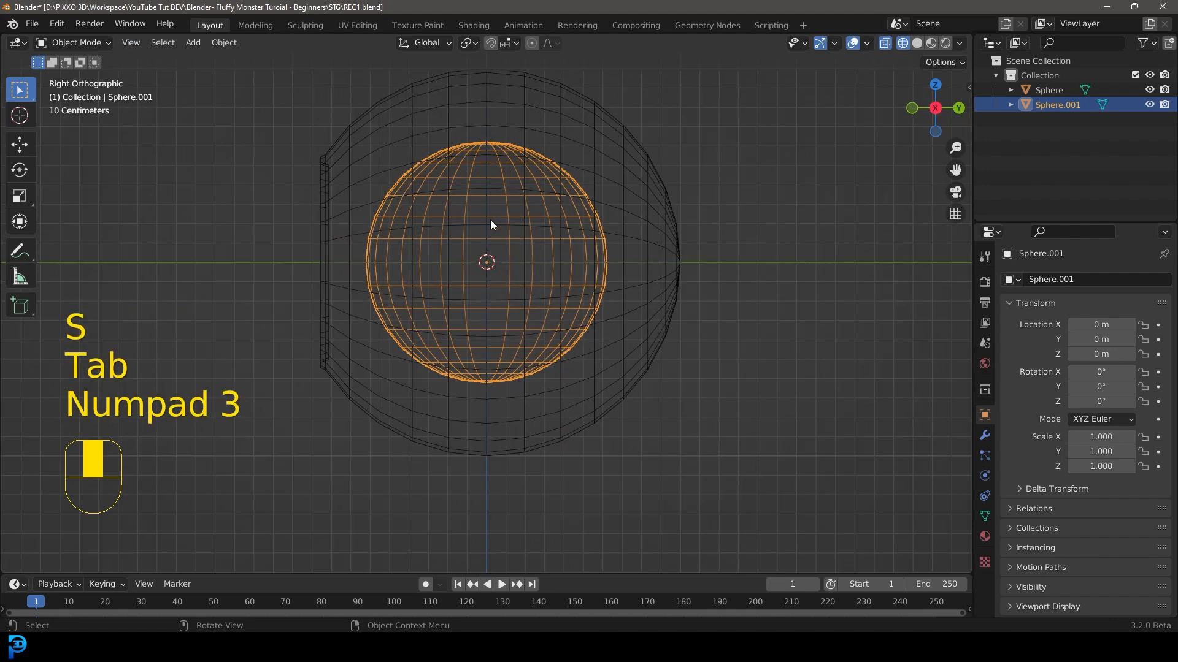
pyautogui.press('s')
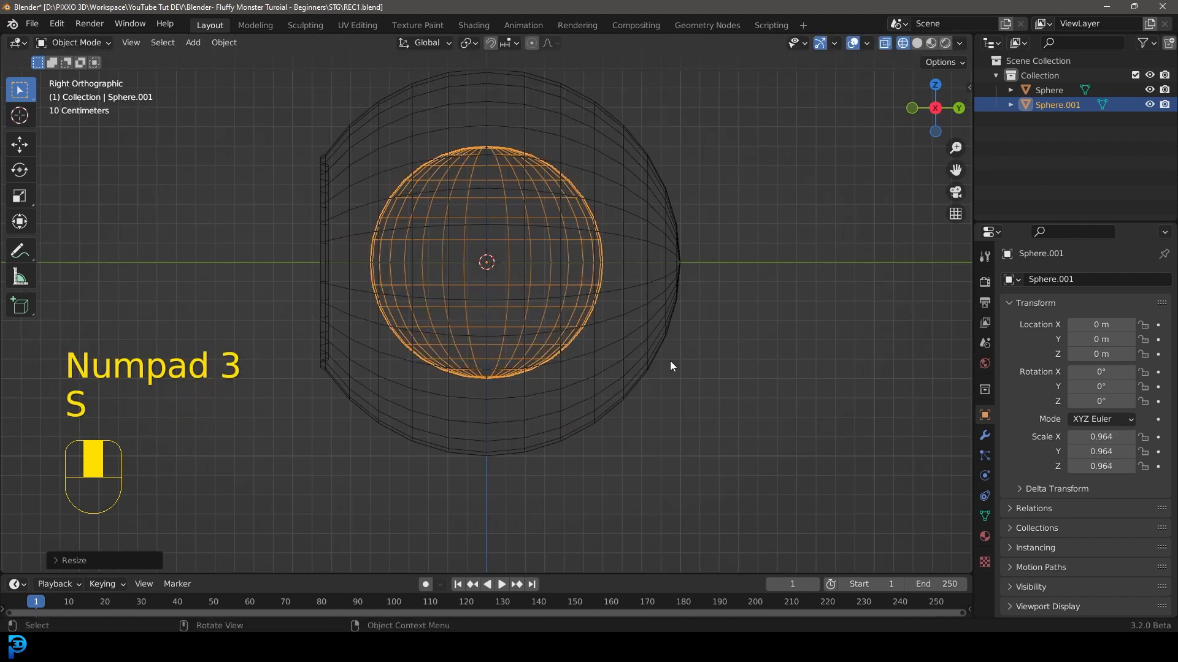
pyautogui.click(669, 360)
# Move the eye sphere along Y to about -0.52 m, into the opening, and scale it down to about 0.893.
pyautogui.press('g')
pyautogui.press('g')
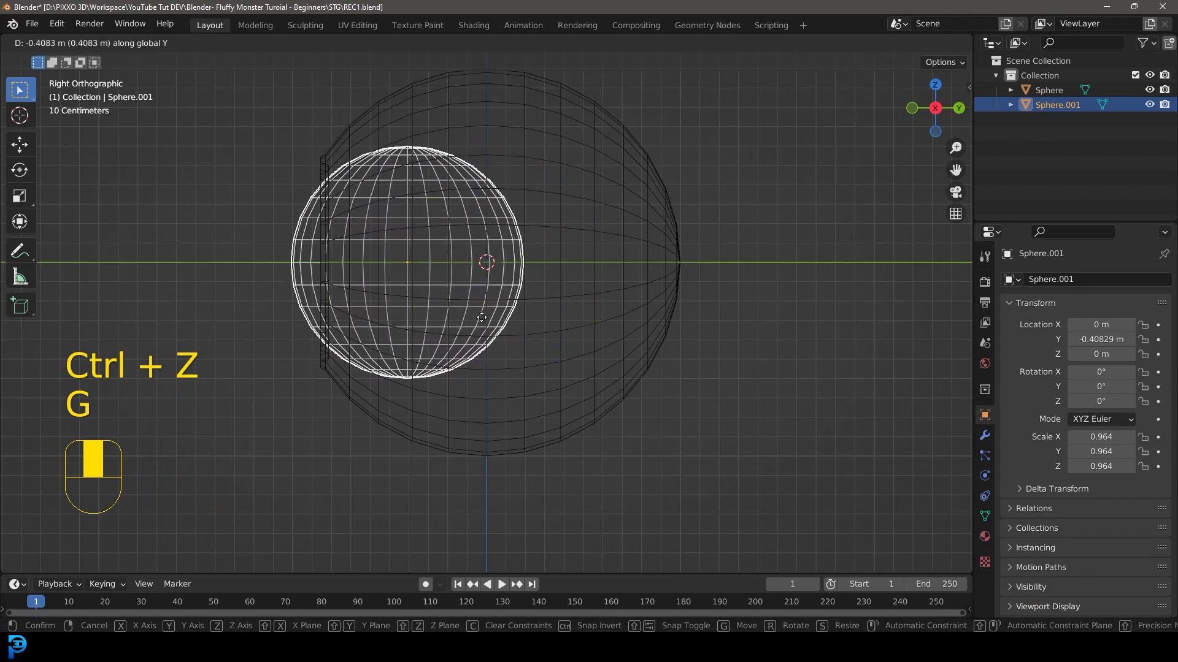
pyautogui.click(461, 325)
pyautogui.scroll(1, 476, 295)
pyautogui.press('s')
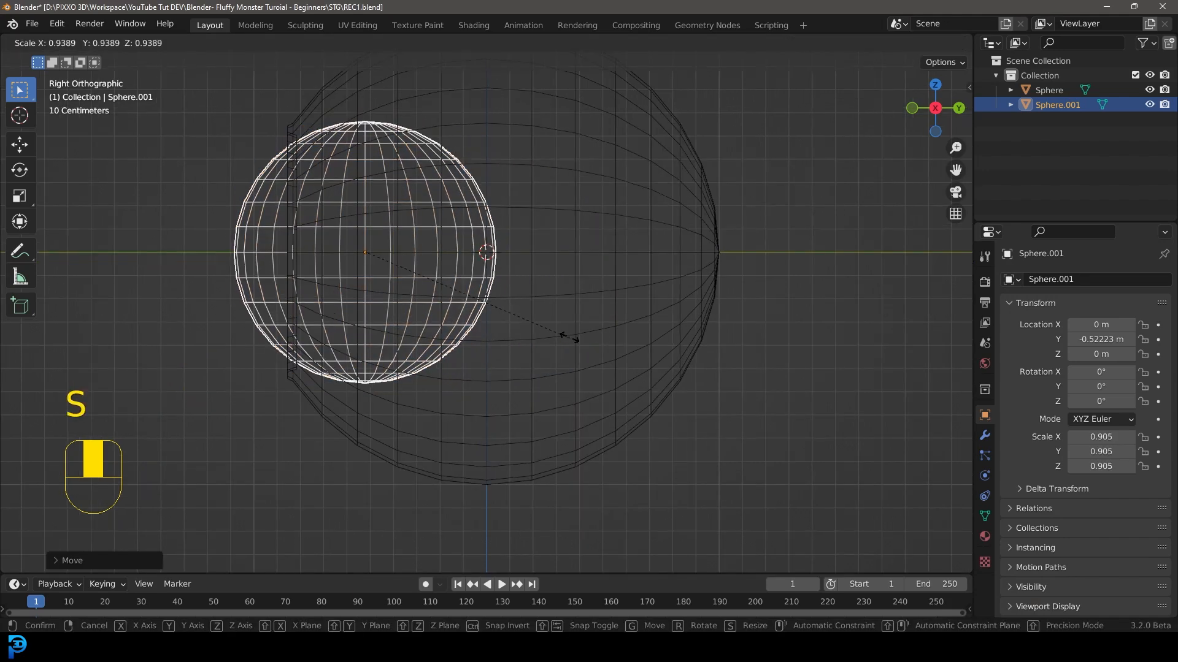
pyautogui.click(540, 286)
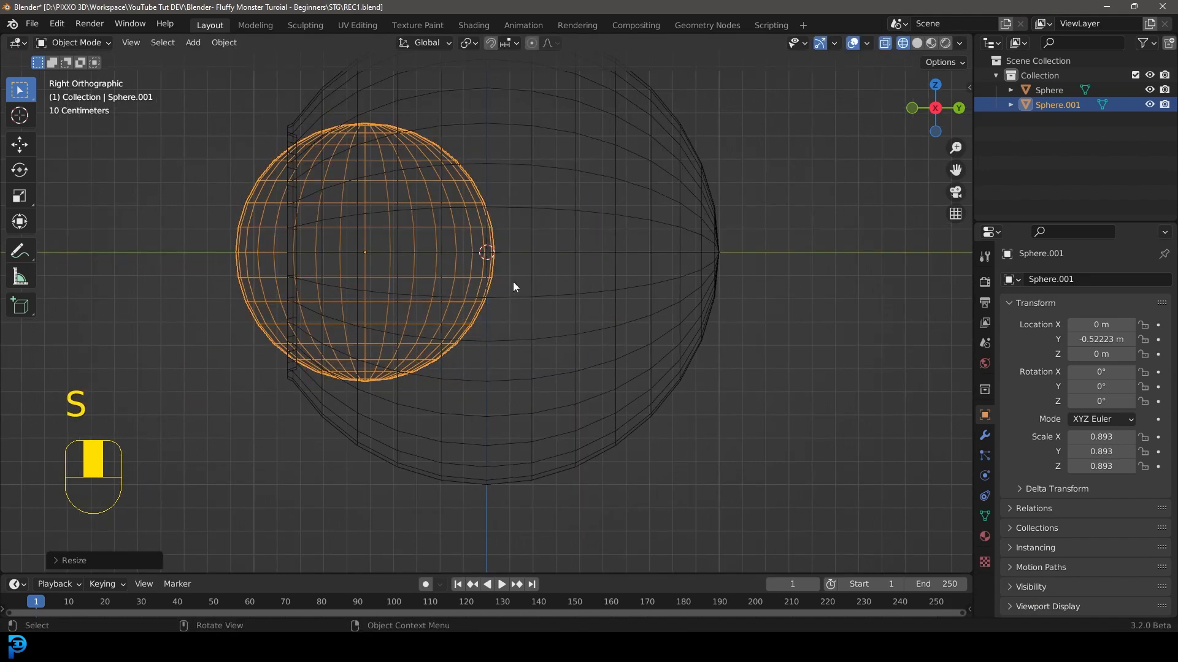
# Rotate the eye sphere 90° about the X axis and return the viewport to solid shading.
pyautogui.write('r90')
pyautogui.press('Return')
pyautogui.moveTo(512, 282); pyautogui.dragTo(491, 337, button='middle')
pyautogui.press('z')
pyautogui.click(565, 339)
# Move the eye sphere further out of the opening along Y, to about -0.615 m.
pyautogui.press('g')
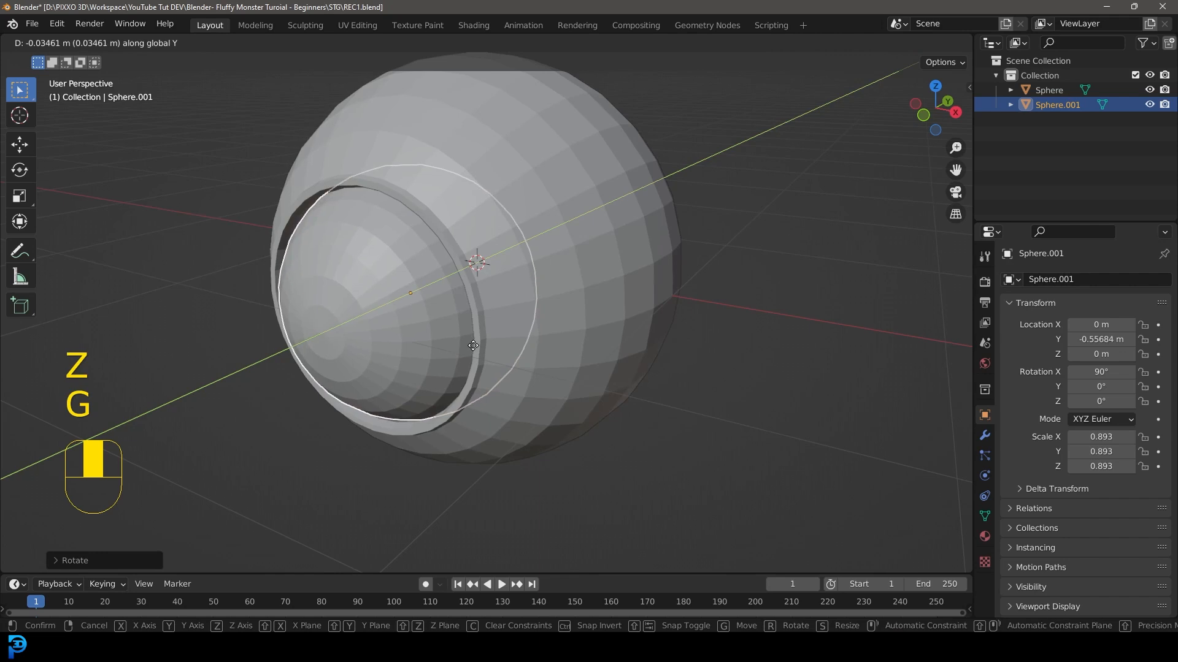
pyautogui.click(466, 352)
pyautogui.scroll(-4, 428, 299)
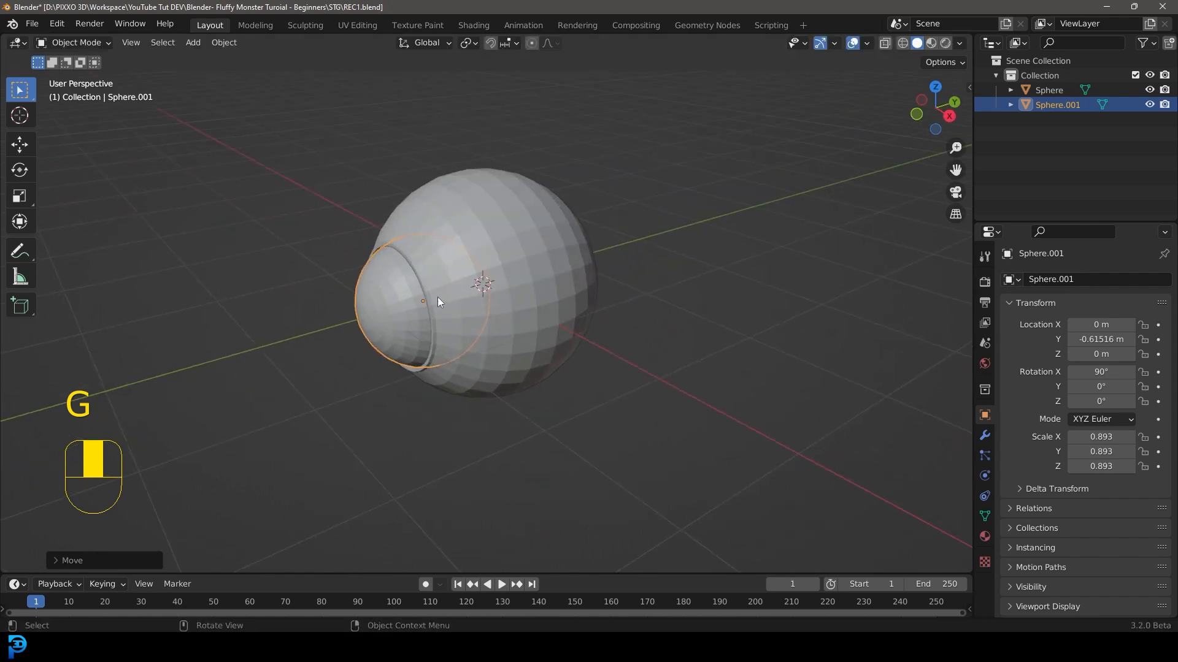
# Apply smooth shading to both the body sphere and the eye sphere, and deselect everything.
pyautogui.moveTo(608, 66); pyautogui.dragTo(403, 360)
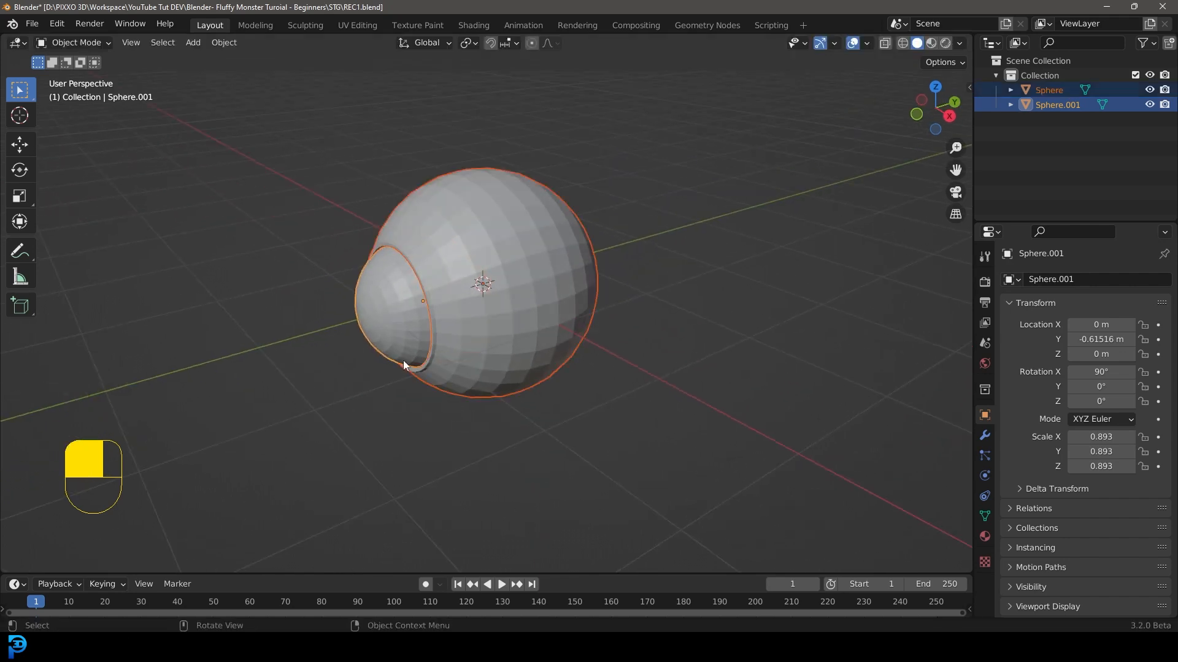
pyautogui.rightClick(428, 242)
pyautogui.click(383, 243)
pyautogui.moveTo(355, 244); pyautogui.dragTo(546, 256, button='middle')
pyautogui.hotkey('alt', 'a')
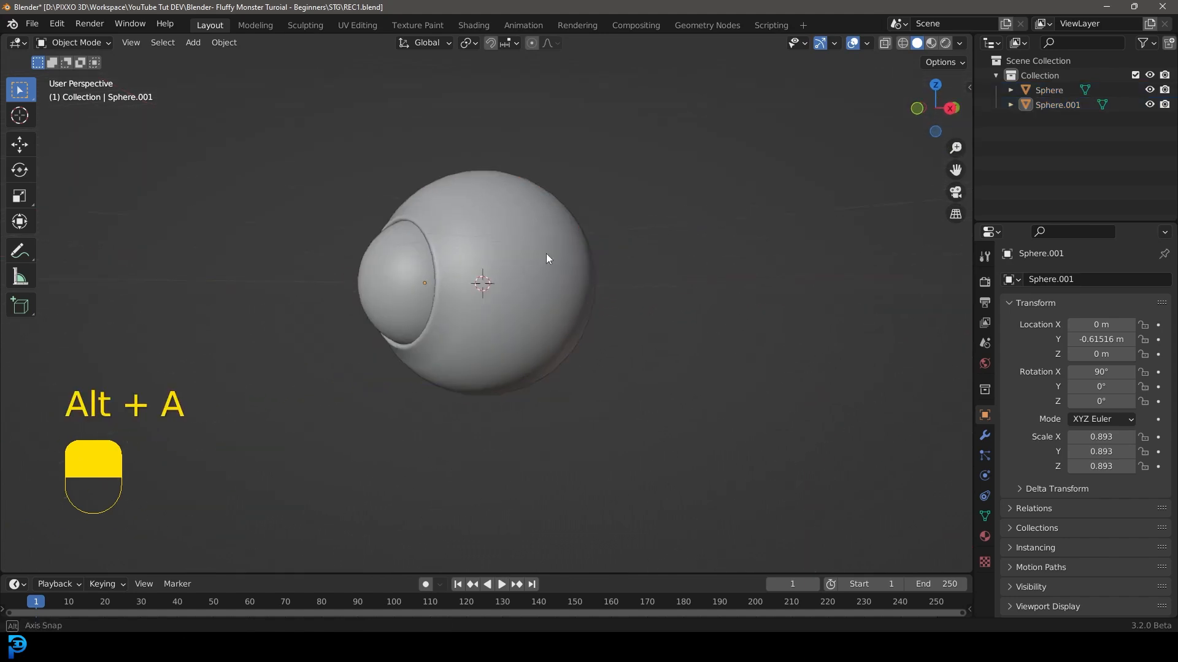
pyautogui.click(531, 309)
pyautogui.press('Tab')
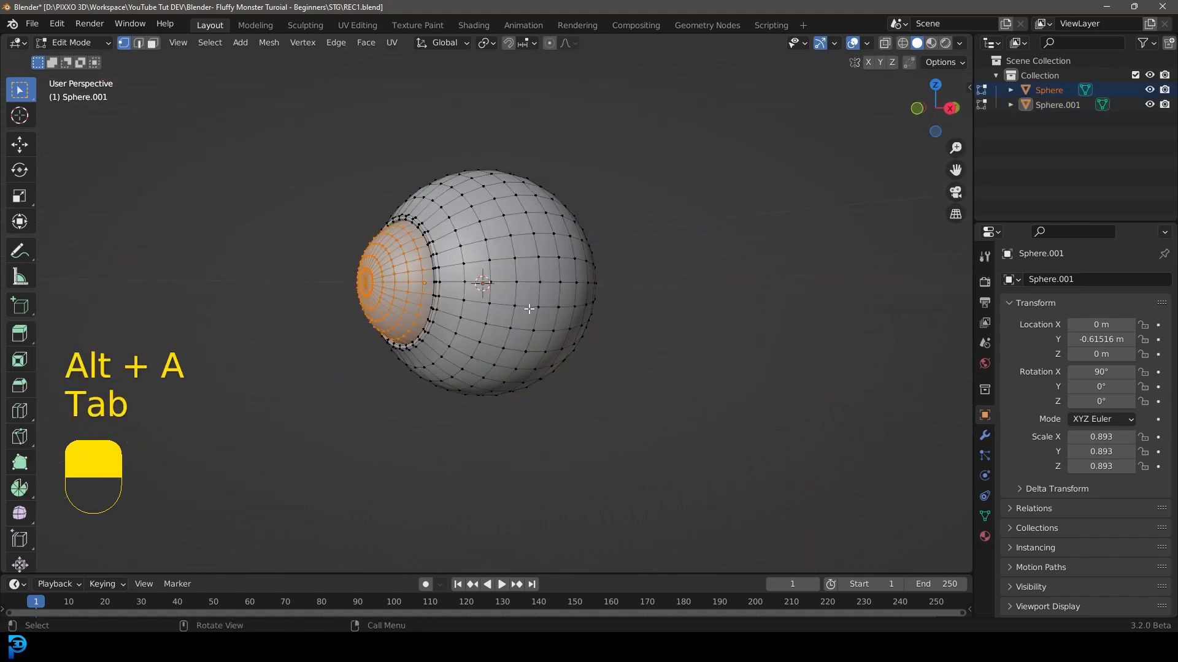
pyautogui.press('KP_3')
pyautogui.moveTo(481, 310); pyautogui.dragTo(495, 314, button='middle')
pyautogui.press('KP_3')
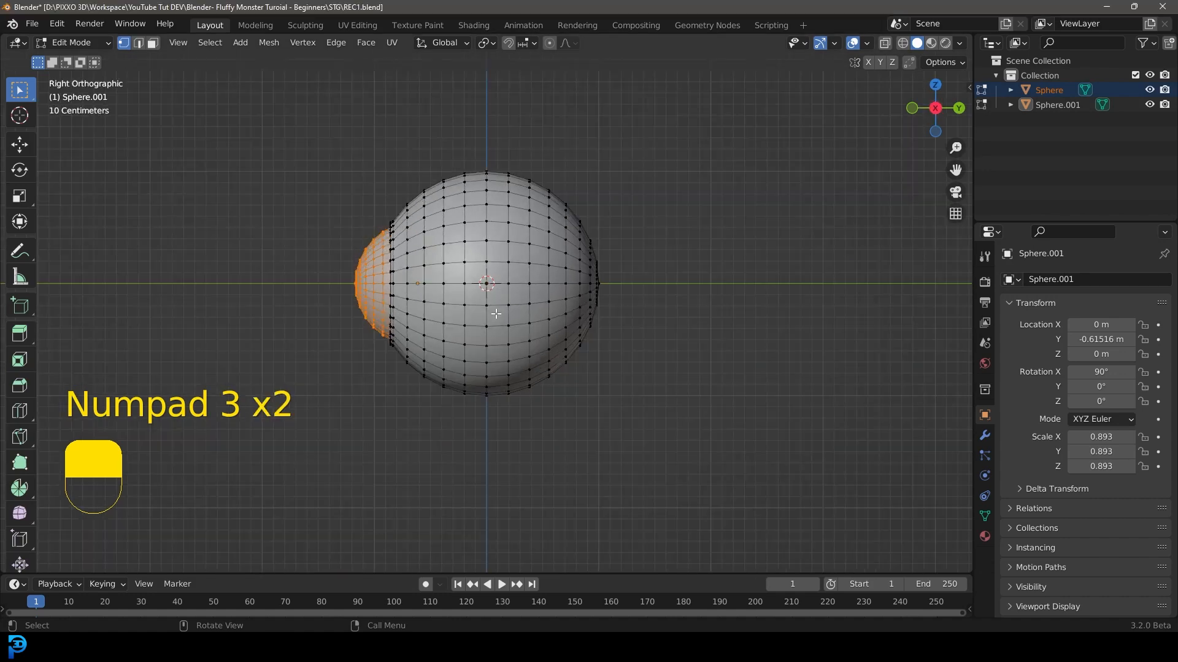
pyautogui.keyDown('shift'); pyautogui.scroll(-4, 519, 295); pyautogui.keyUp('shift')
pyautogui.scroll(2, 515, 276)
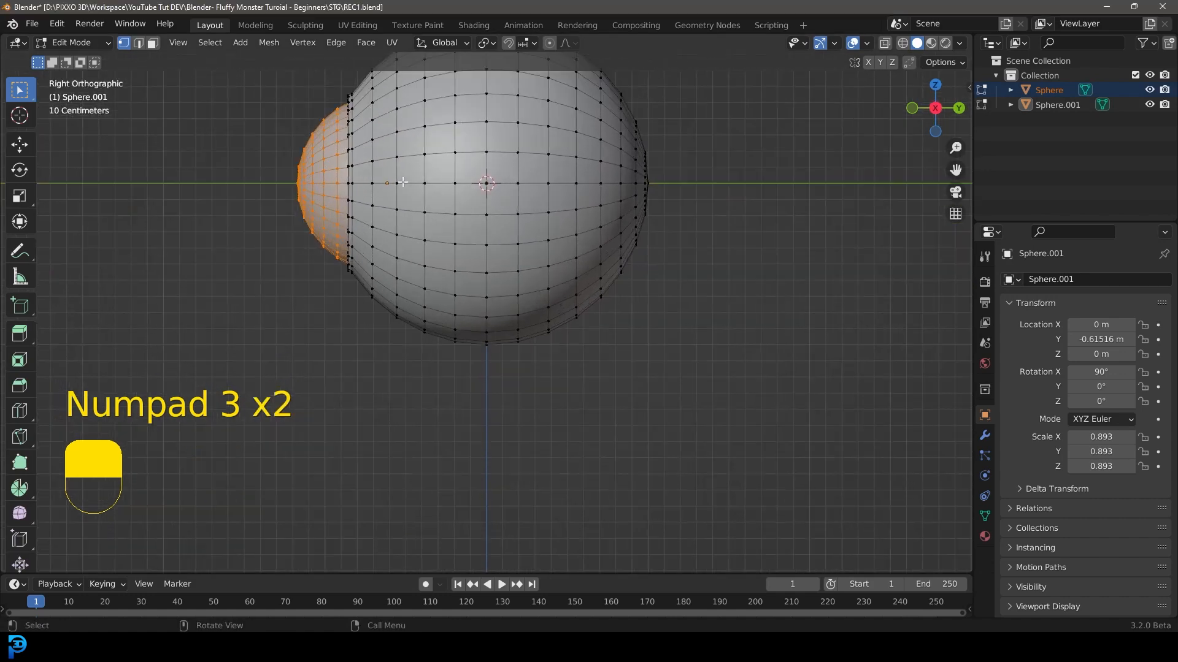
pyautogui.press('Tab')
# Open only the body sphere in Edit Mode and show it in wireframe from the right side.
pyautogui.click(570, 229)
pyautogui.scroll(-2, 494, 184)
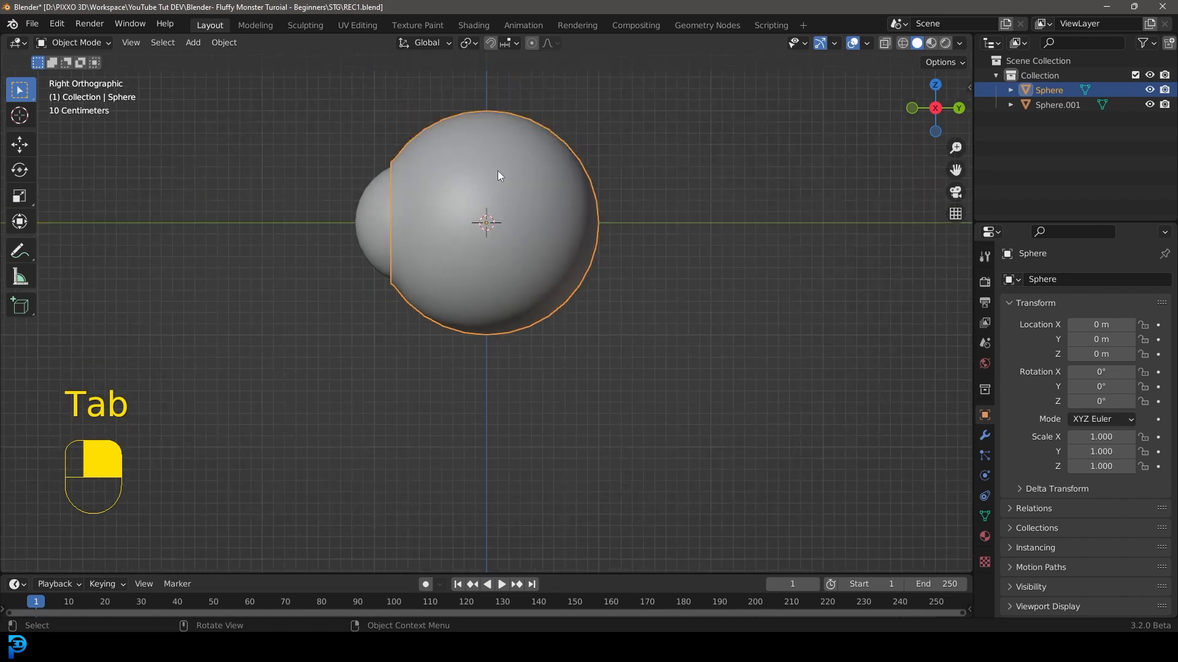
pyautogui.press('Tab')
pyautogui.scroll(3, 494, 219)
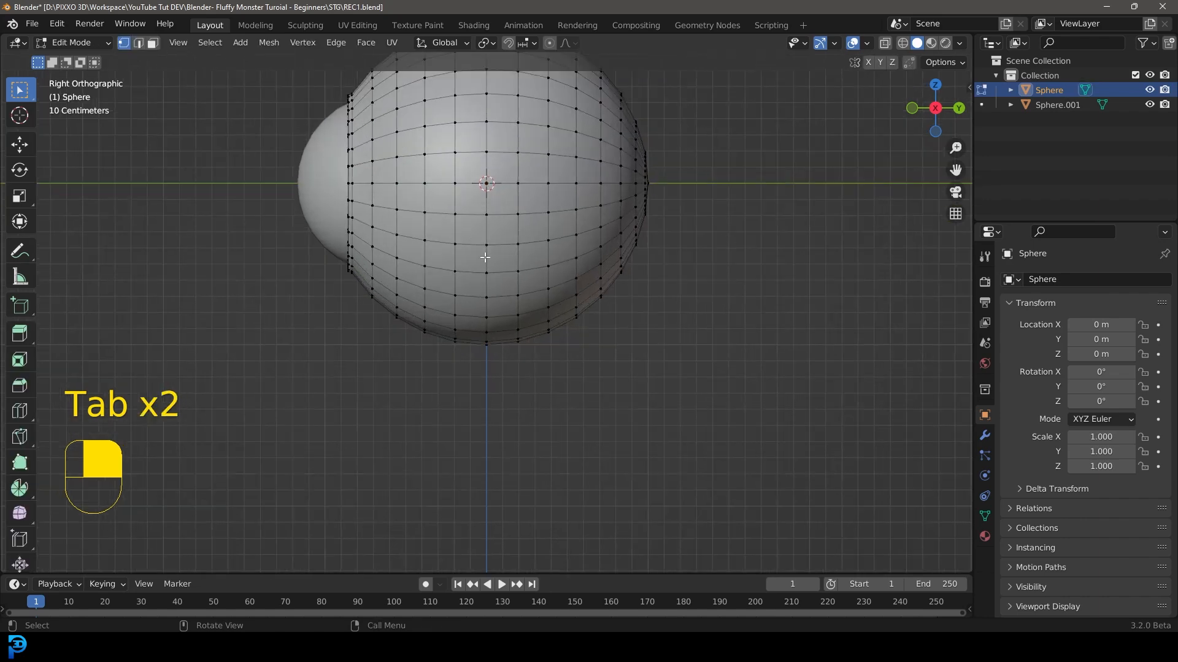
pyautogui.press('z')
pyautogui.click(361, 269)
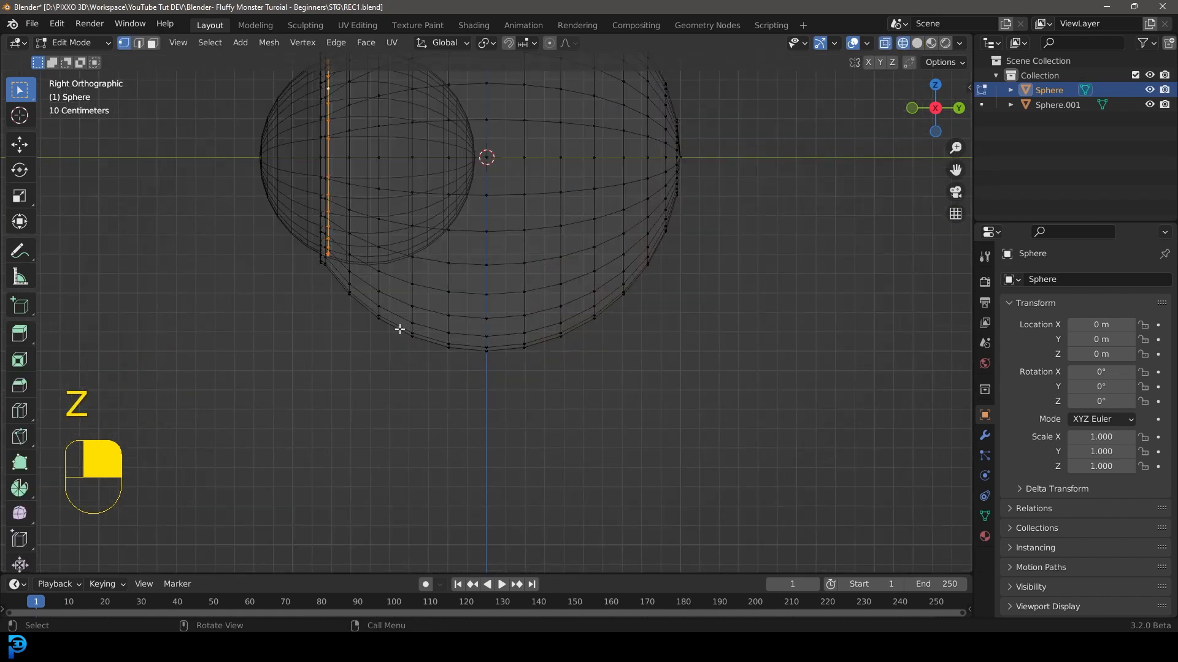
# Extrude the body sphere's lower central faces about 0.19 m down along Z and scale them to about 0.82.
pyautogui.moveTo(385, 407); pyautogui.dragTo(600, 212)
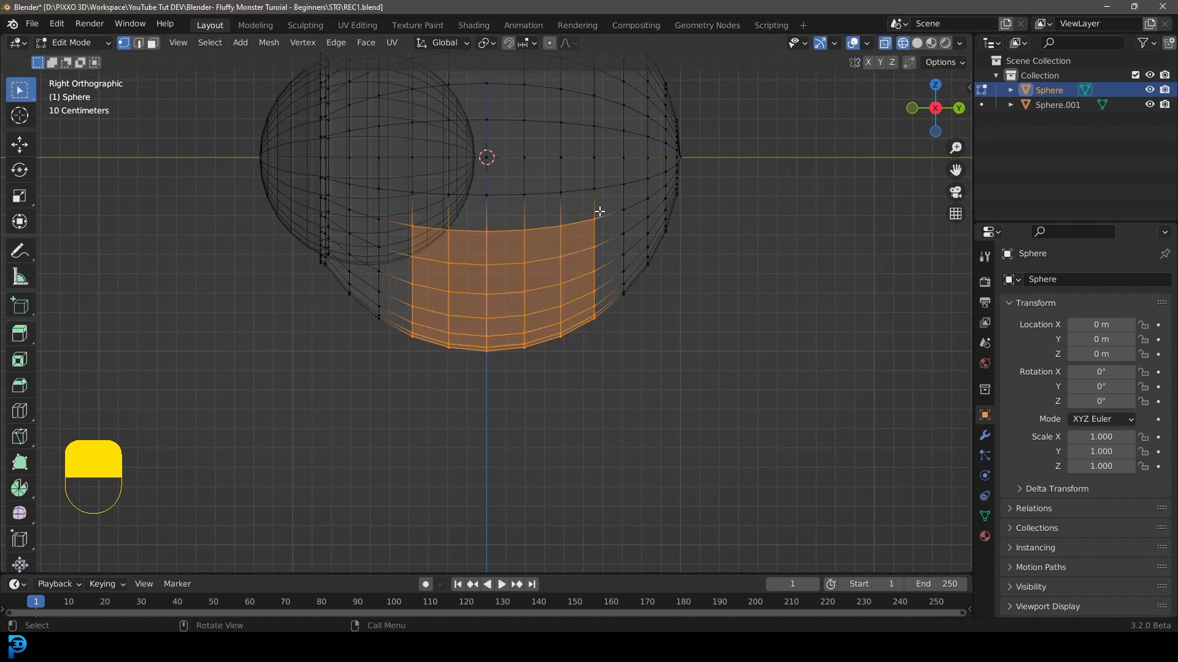
pyautogui.scroll(-5, 525, 329)
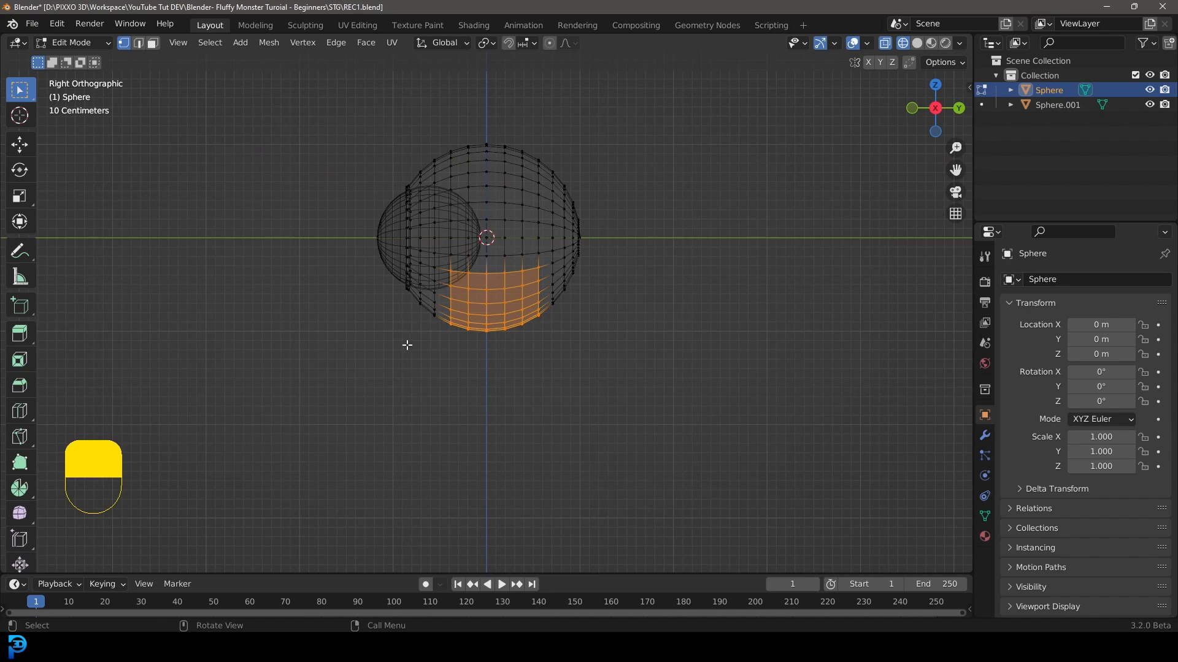
pyautogui.scroll(2, 431, 341)
pyautogui.moveTo(415, 349); pyautogui.dragTo(552, 250)
pyautogui.scroll(2, 415, 277)
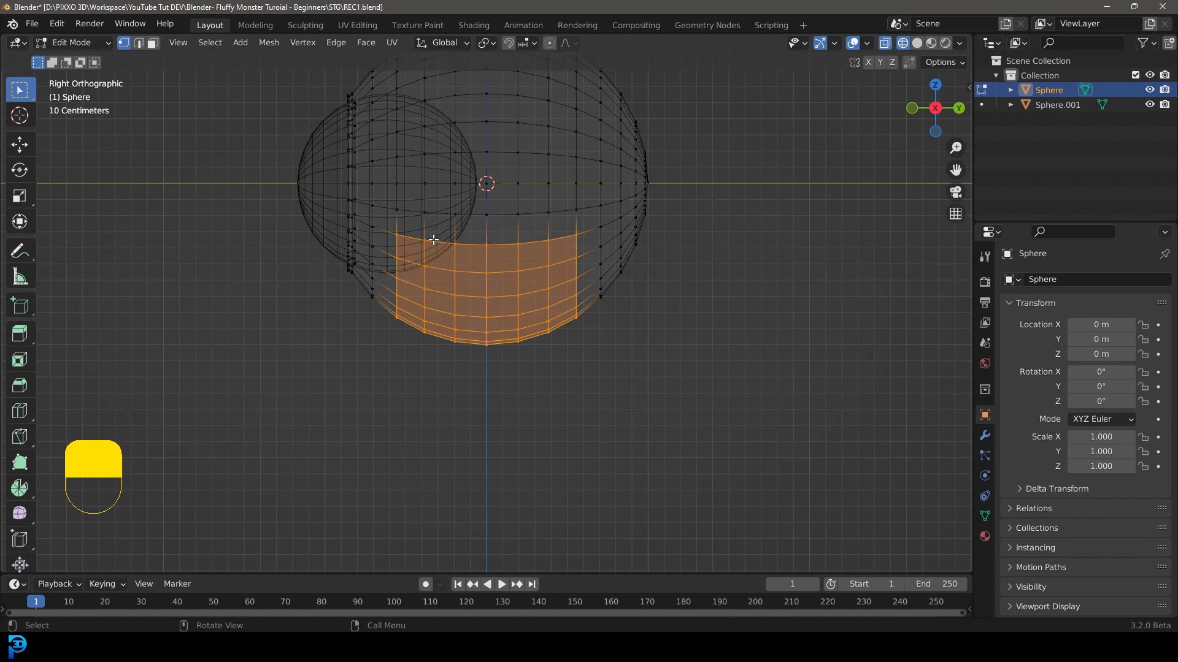
pyautogui.press('ctrl+KP_7')
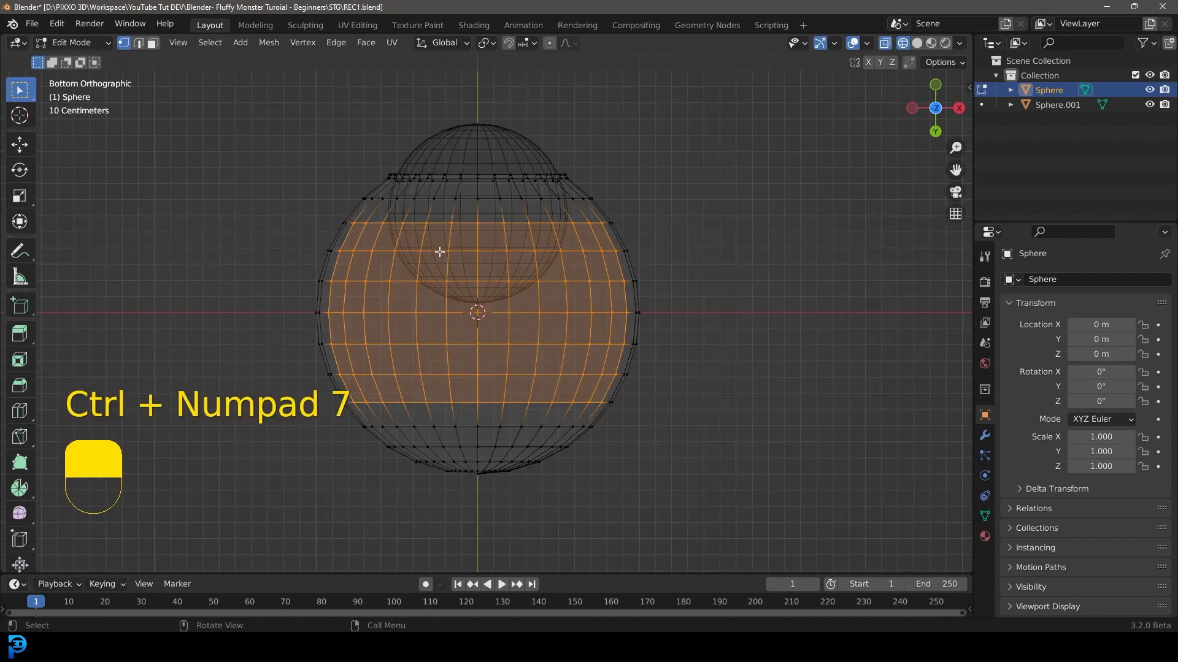
pyautogui.press('KP_3')
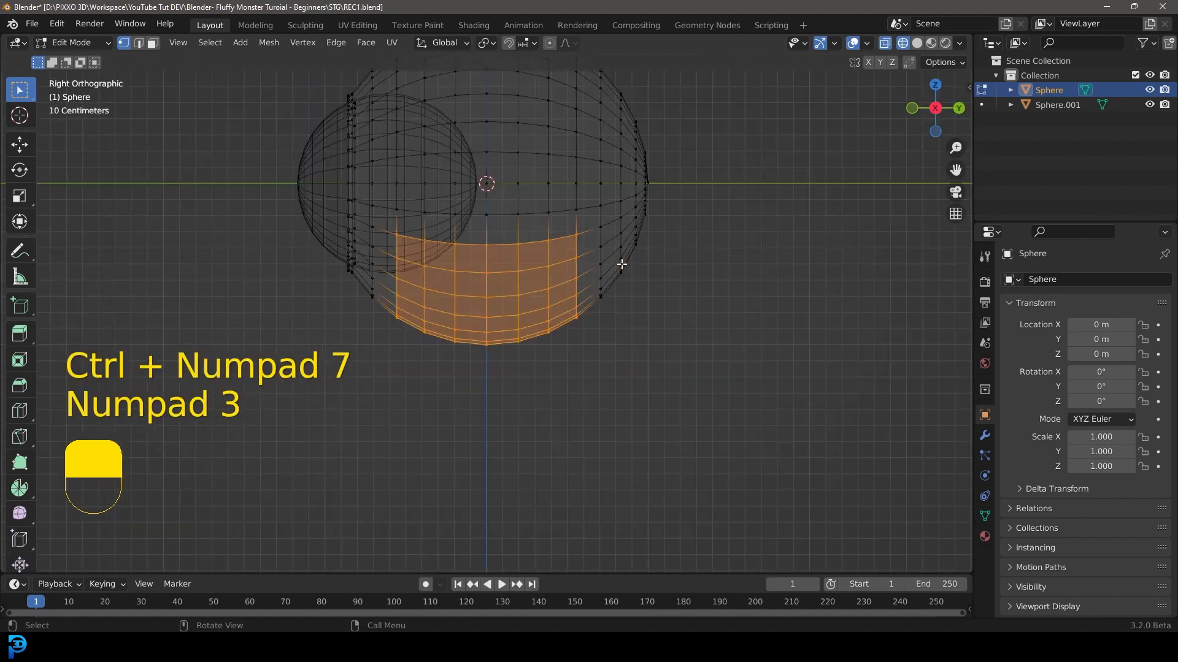
pyautogui.press('e')
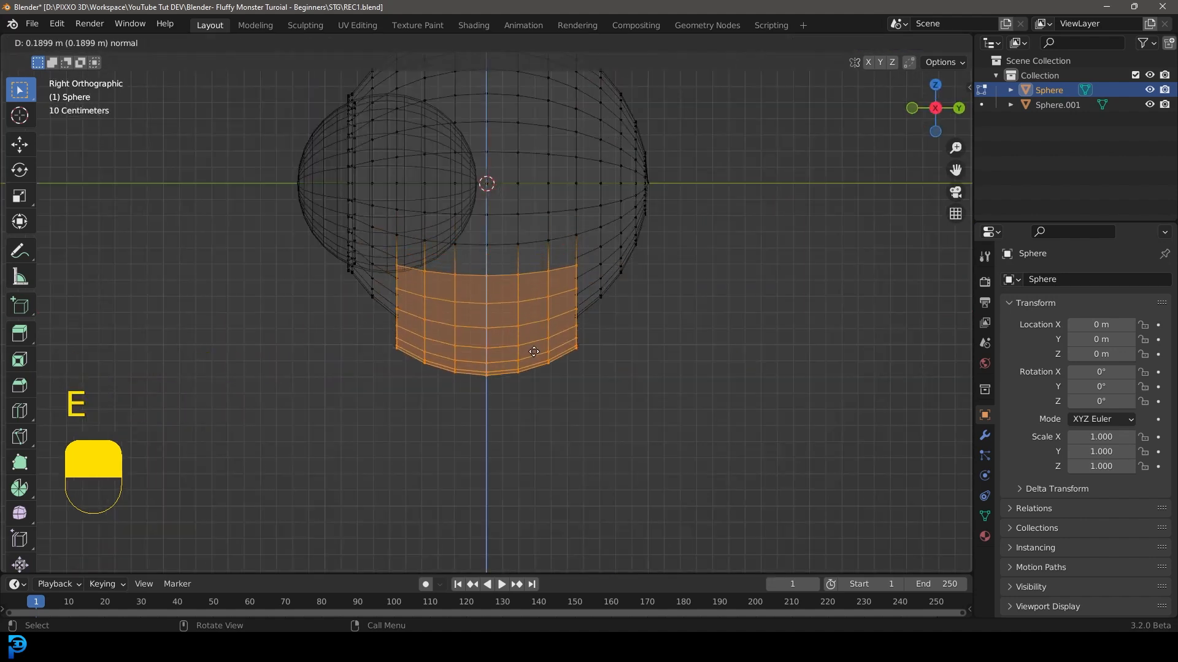
pyautogui.click(535, 354)
pyautogui.press('s')
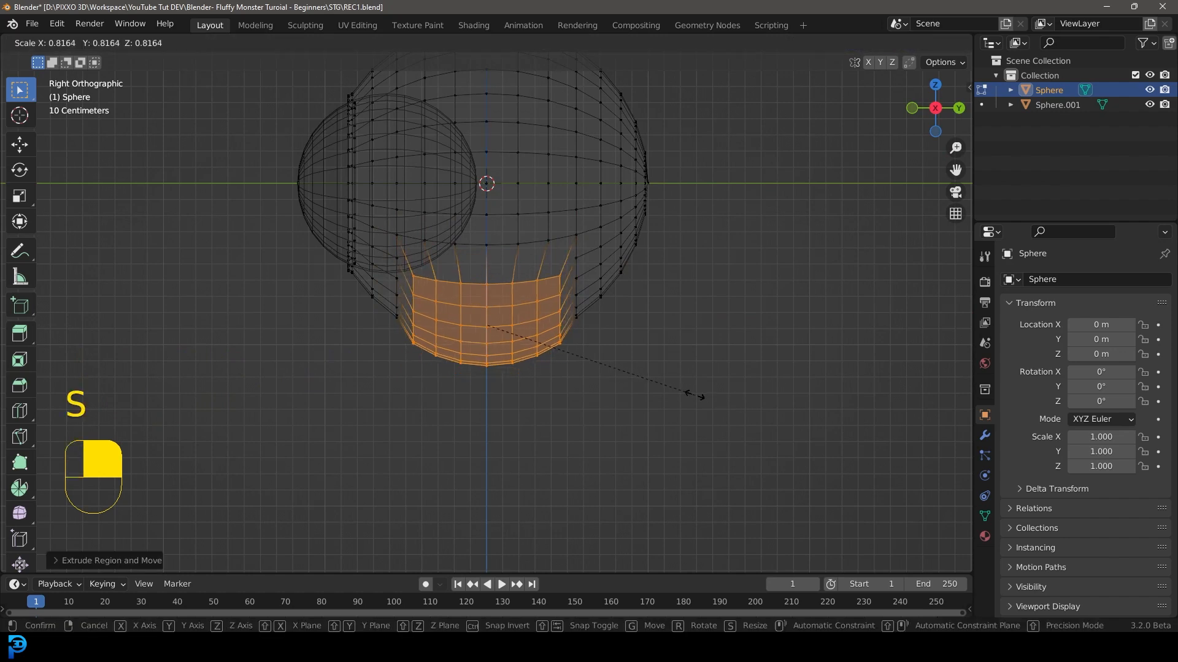
pyautogui.click(694, 395)
# Extrude the selected lower faces about 0.36 m further down along Z and flatten them with a Z scale of 0.
pyautogui.scroll(-2, 581, 372)
pyautogui.press('e')
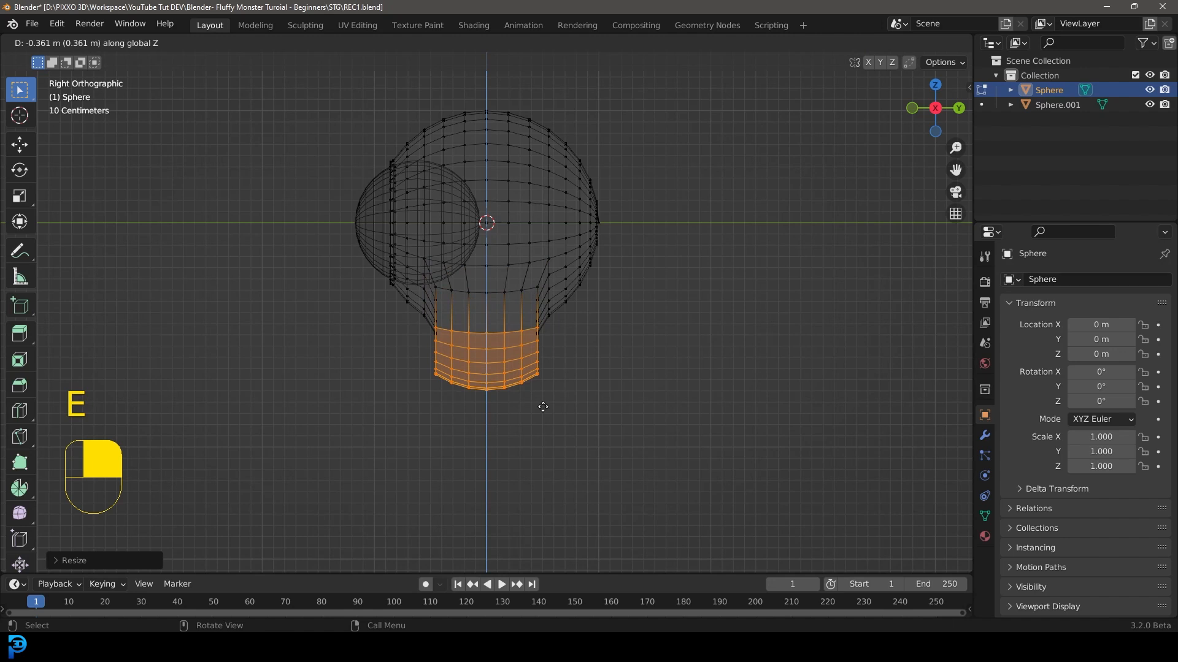
pyautogui.click(544, 406)
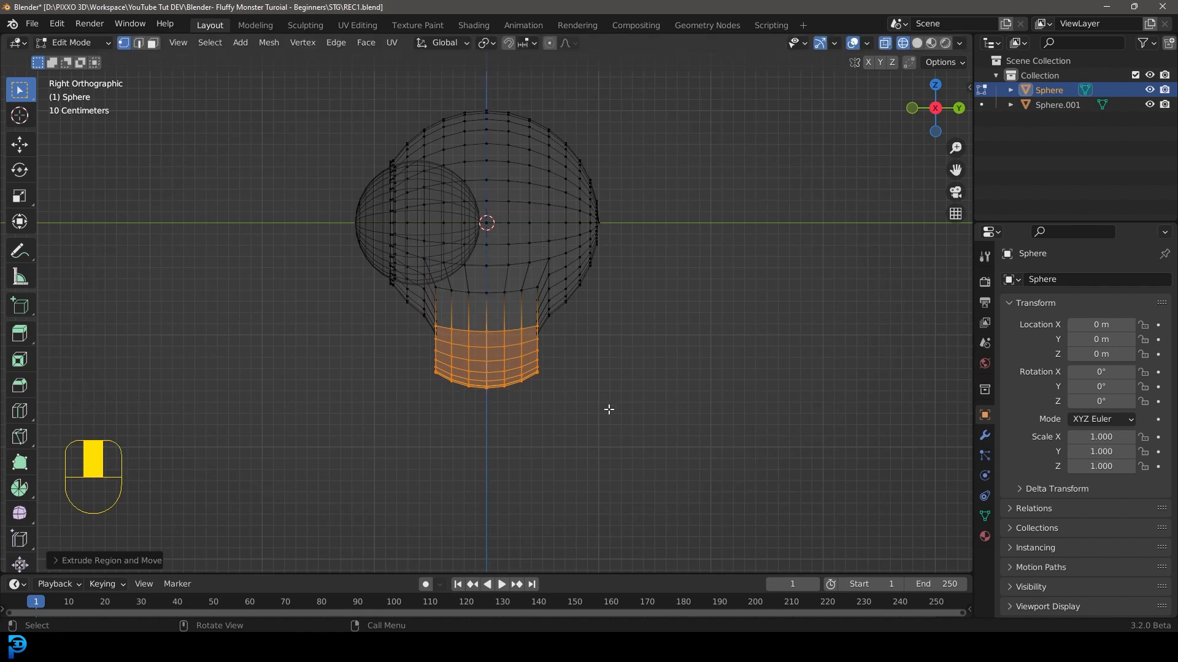
pyautogui.press('s')
pyautogui.press('z')
pyautogui.press('0')
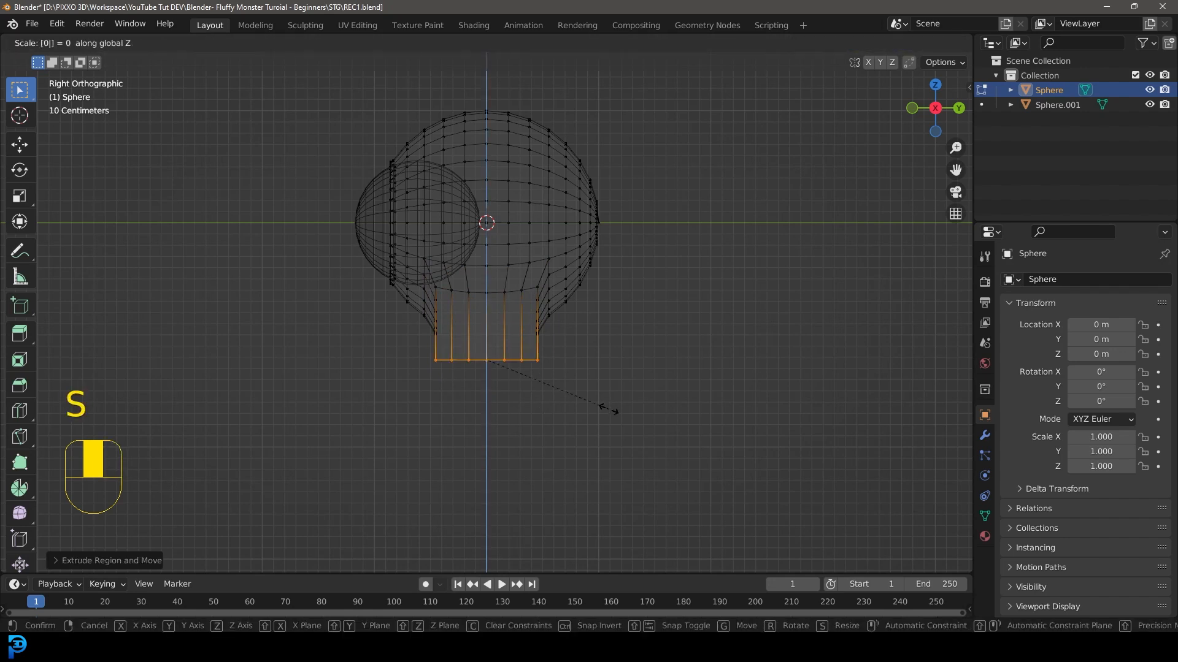
pyautogui.press('Return')
# Delete the flattened faces at the bottom of the extruded body to leave it open.
pyautogui.moveTo(501, 411); pyautogui.dragTo(542, 319, button='middle')
pyautogui.press('x')
pyautogui.click(503, 315)
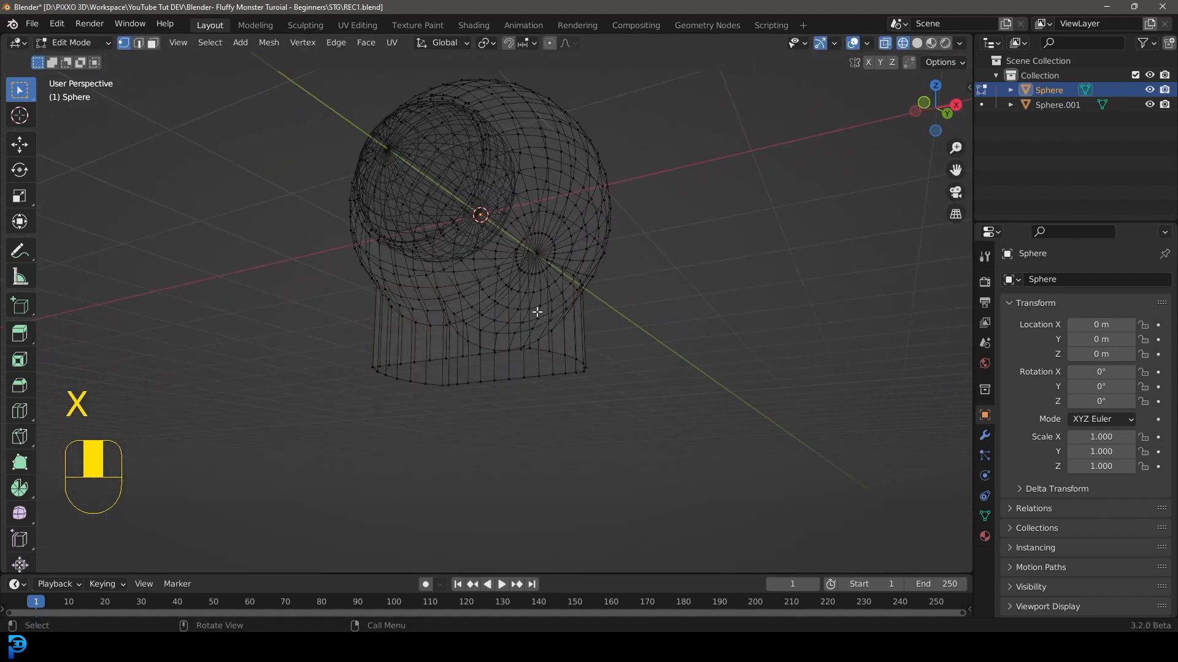
# Switch to solid shading and round the lower body's open bottom edge loop with To Sphere.
pyautogui.press('z')
pyautogui.click(667, 300)
pyautogui.moveTo(668, 300); pyautogui.dragTo(465, 311, button='middle')
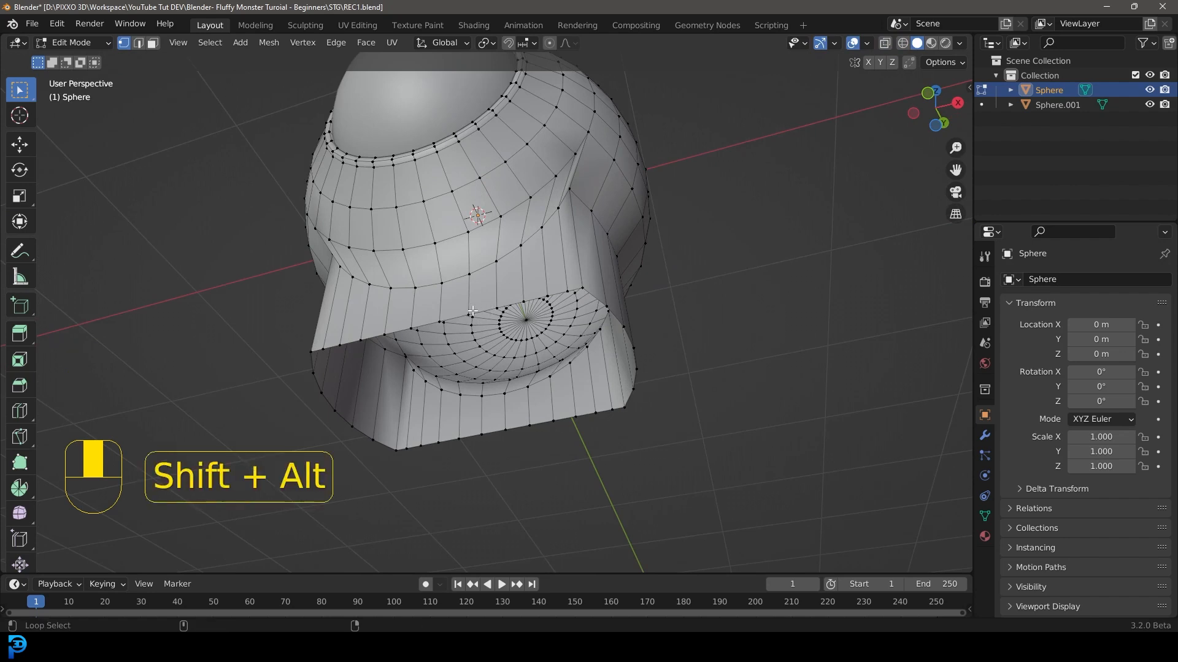
pyautogui.keyDown('alt'); pyautogui.keyDown('shift'); pyautogui.click(457, 315); pyautogui.keyUp('shift'); pyautogui.keyUp('alt')
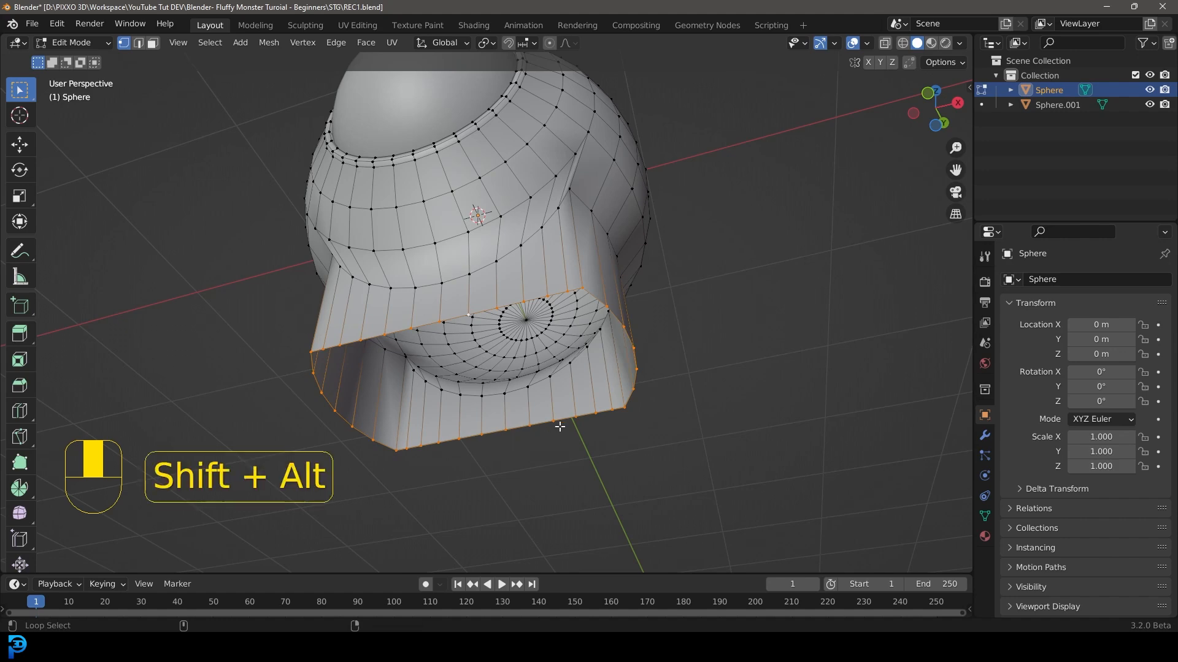
pyautogui.hotkey('shift', 'alt', 's')
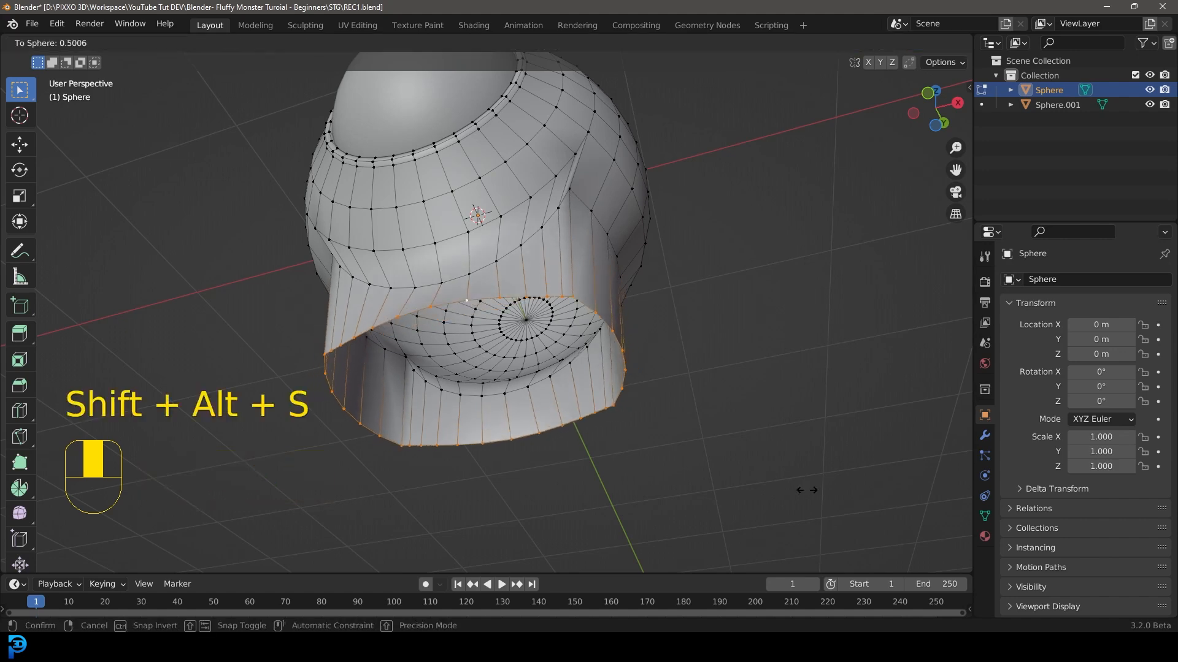
pyautogui.click(479, 126)
pyautogui.moveTo(479, 126); pyautogui.dragTo(482, 325, button='middle')
pyautogui.hotkey('alt', 'a')
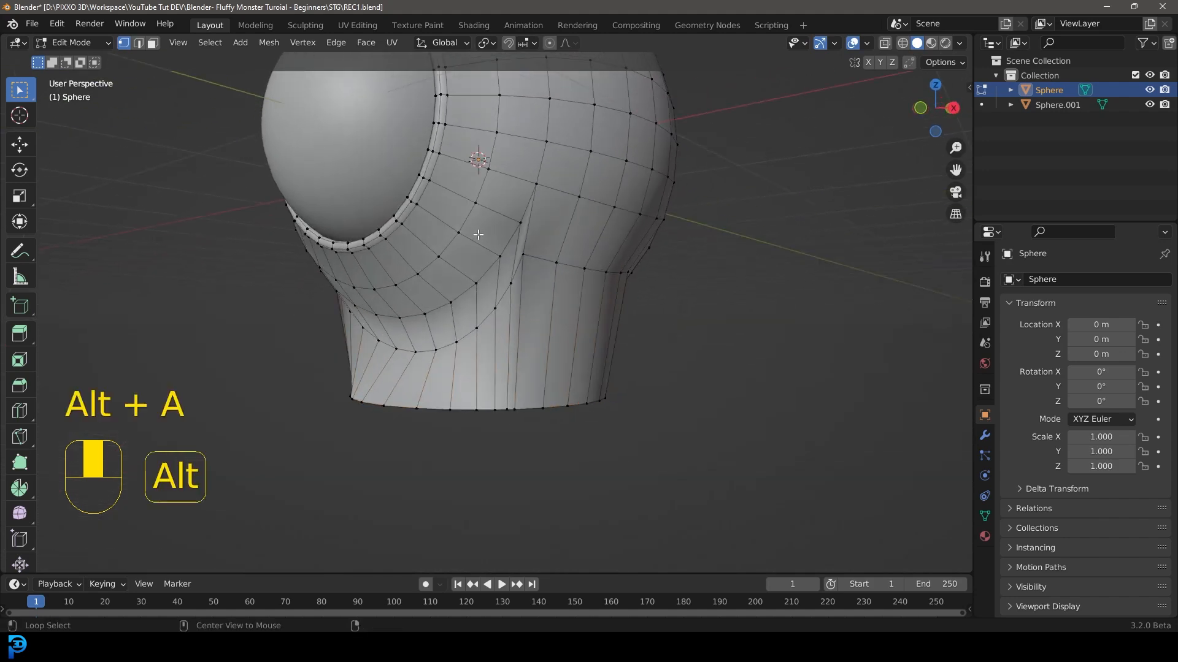
# Round the edge loop where the extruded lower body meets the sphere with To Sphere.
pyautogui.keyDown('alt'); pyautogui.keyDown('shift'); pyautogui.click(467, 333); pyautogui.keyUp('shift'); pyautogui.keyUp('alt')
pyautogui.keyDown('alt'); pyautogui.keyDown('shift'); pyautogui.click(617, 302); pyautogui.keyUp('shift'); pyautogui.keyUp('alt')
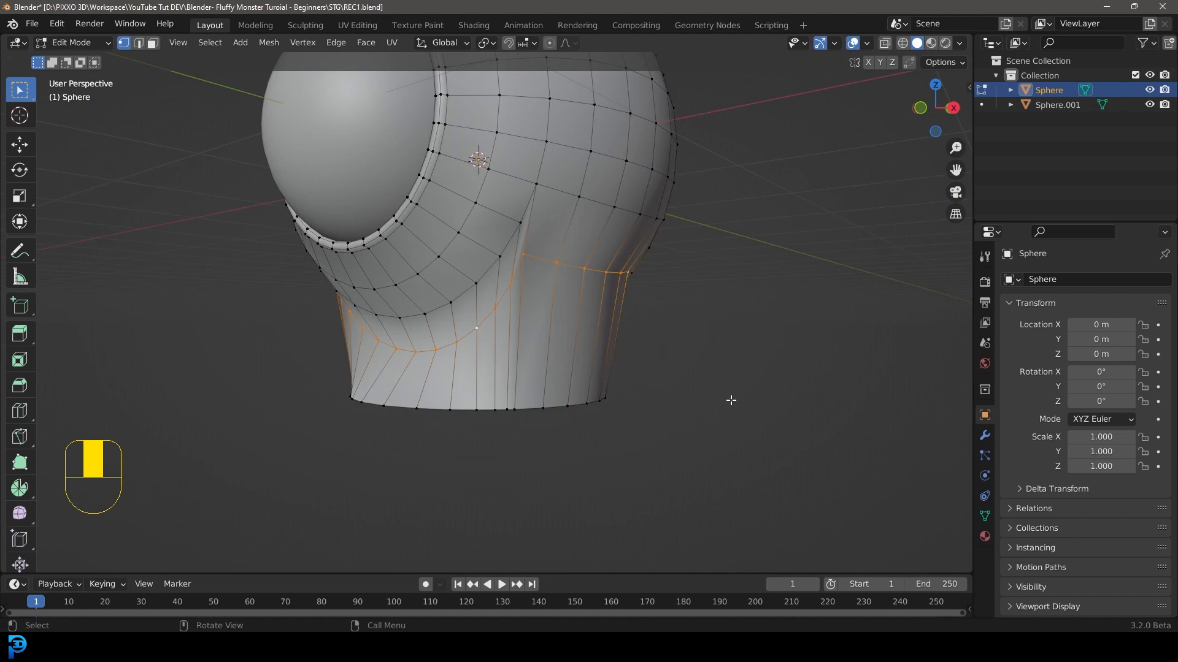
pyautogui.hotkey('shift', 'alt', 's')
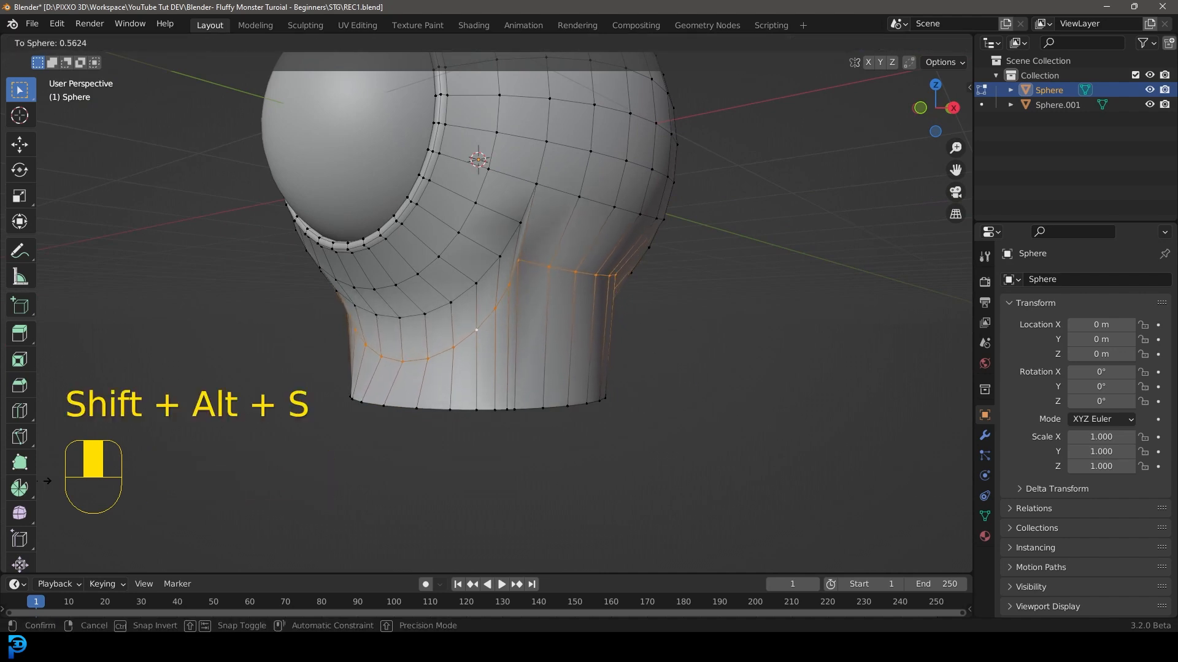
pyautogui.click(194, 457)
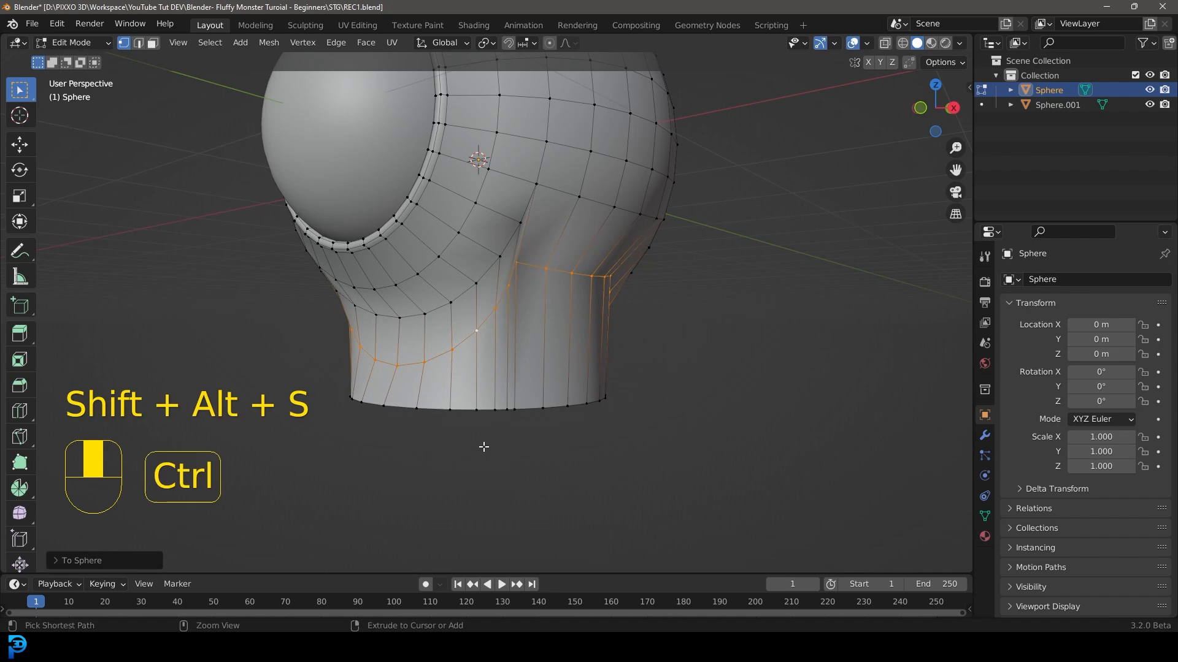
# Grow the selection by two rings around that loop and smooth the transition with the Smooth tool.
pyautogui.press('ctrl+KP_Add')
pyautogui.press('ctrl+KP_Add')
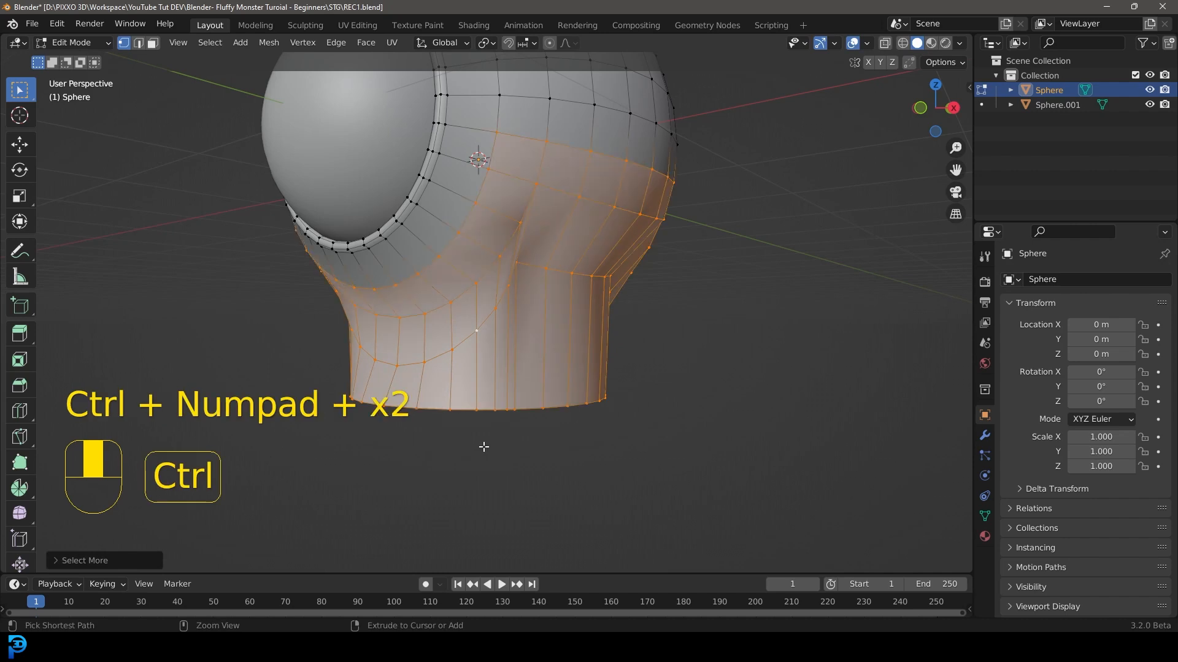
pyautogui.moveTo(619, 470); pyautogui.dragTo(583, 340, button='middle')
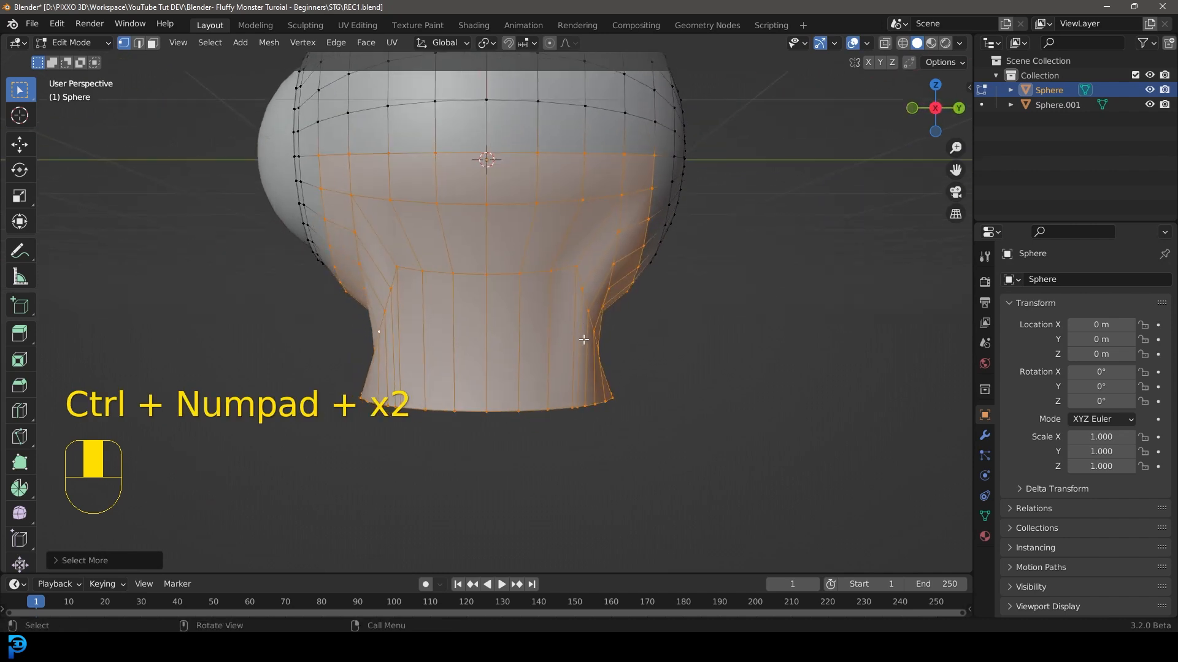
pyautogui.click(19, 512)
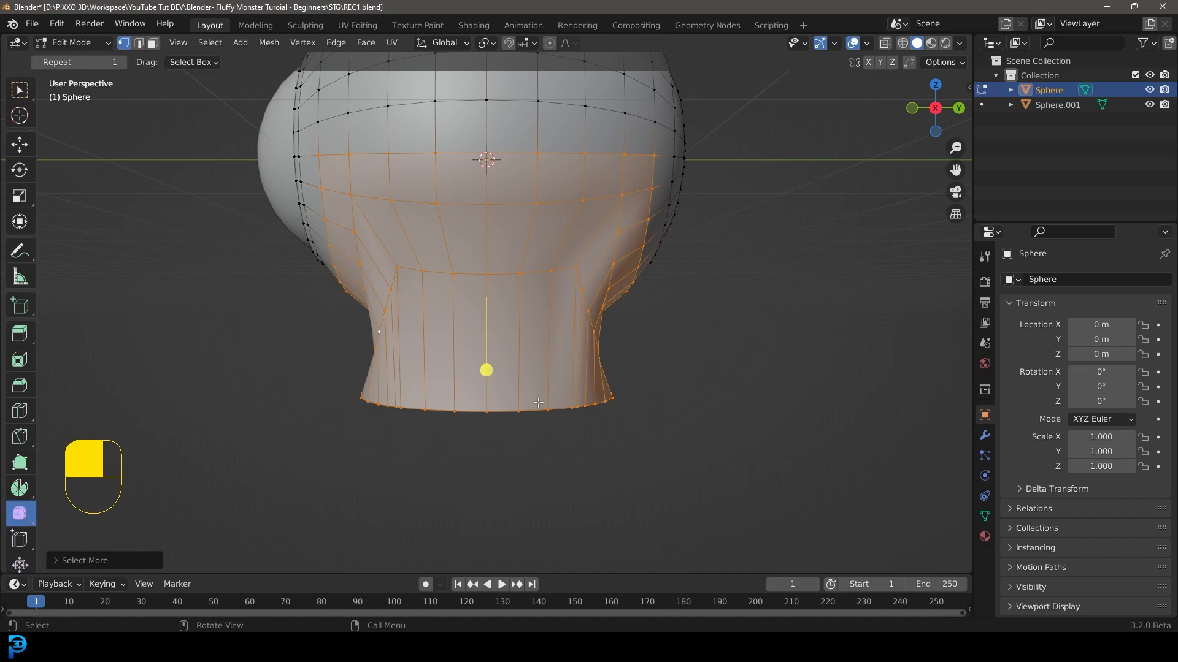
pyautogui.moveTo(484, 370); pyautogui.dragTo(726, 464)
pyautogui.hotkey('alt', 'a')
pyautogui.moveTo(478, 392); pyautogui.dragTo(501, 368, button='middle')
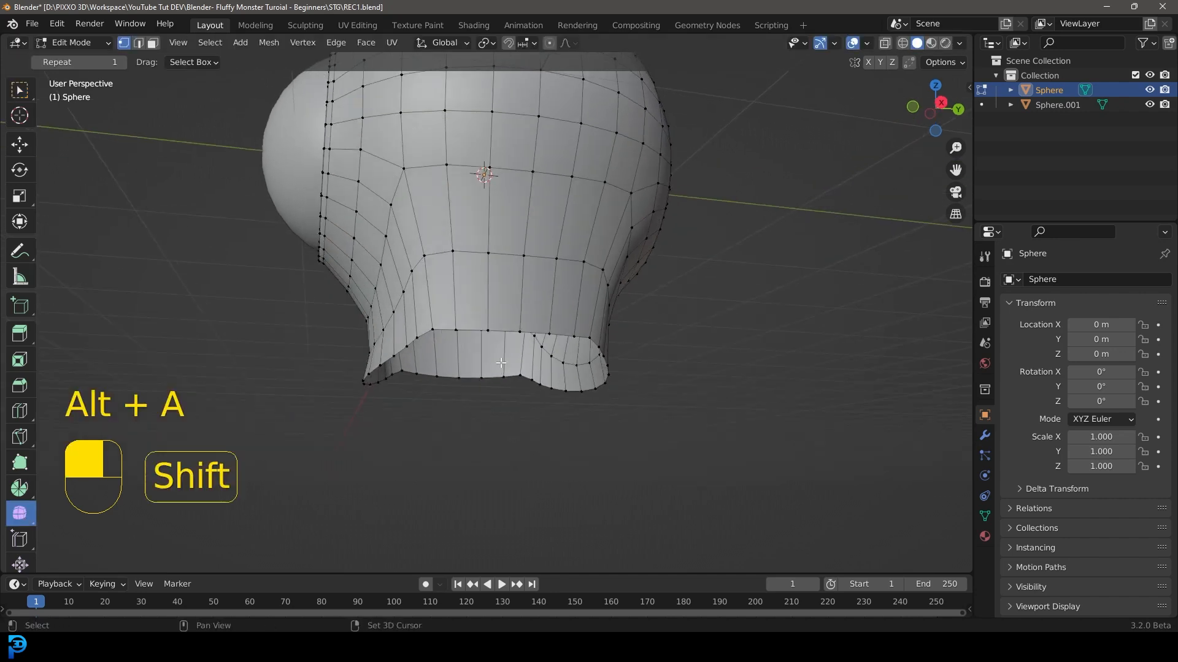
# Flatten the open bottom edge loop along Z and scale it narrower in the front view.
pyautogui.keyDown('alt'); pyautogui.keyDown('shift'); pyautogui.click(463, 322); pyautogui.keyUp('shift'); pyautogui.keyUp('alt')
pyautogui.press('s')
pyautogui.press('z')
pyautogui.click(477, 347)
pyautogui.moveTo(478, 347); pyautogui.dragTo(494, 325, button='middle')
pyautogui.press('KP_1')
pyautogui.scroll(1, 493, 326)
pyautogui.keyDown('shift'); pyautogui.moveTo(583, 333); pyautogui.dragTo(576, 342, button='middle'); pyautogui.keyUp('shift')
pyautogui.scroll(2, 577, 342)
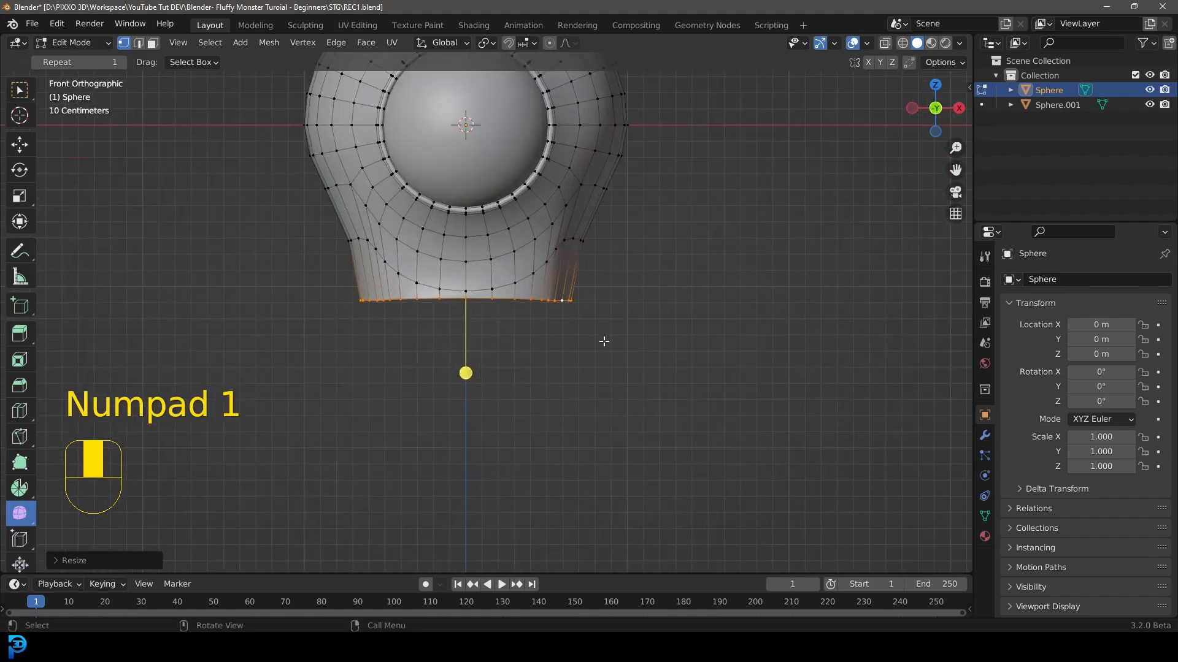
pyautogui.press('s')
pyautogui.click(604, 339)
# Extrude the narrowed bottom edge loop straight down along Z to form a longer lower body.
pyautogui.press('e')
pyautogui.click(606, 367)
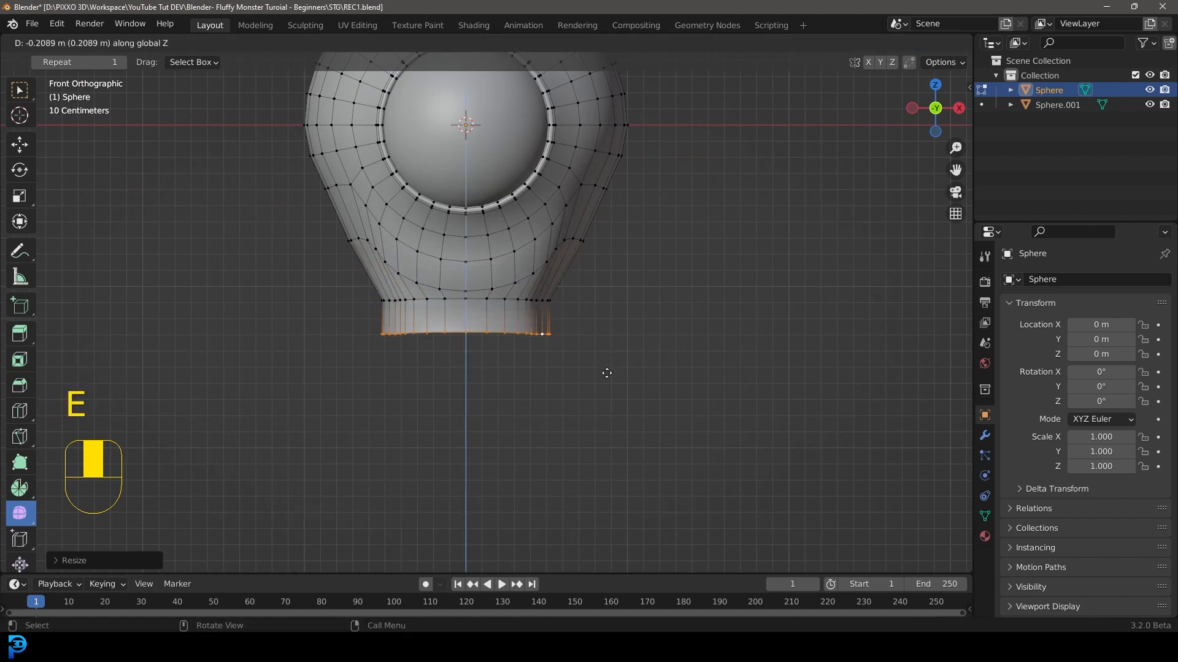
pyautogui.click(604, 448)
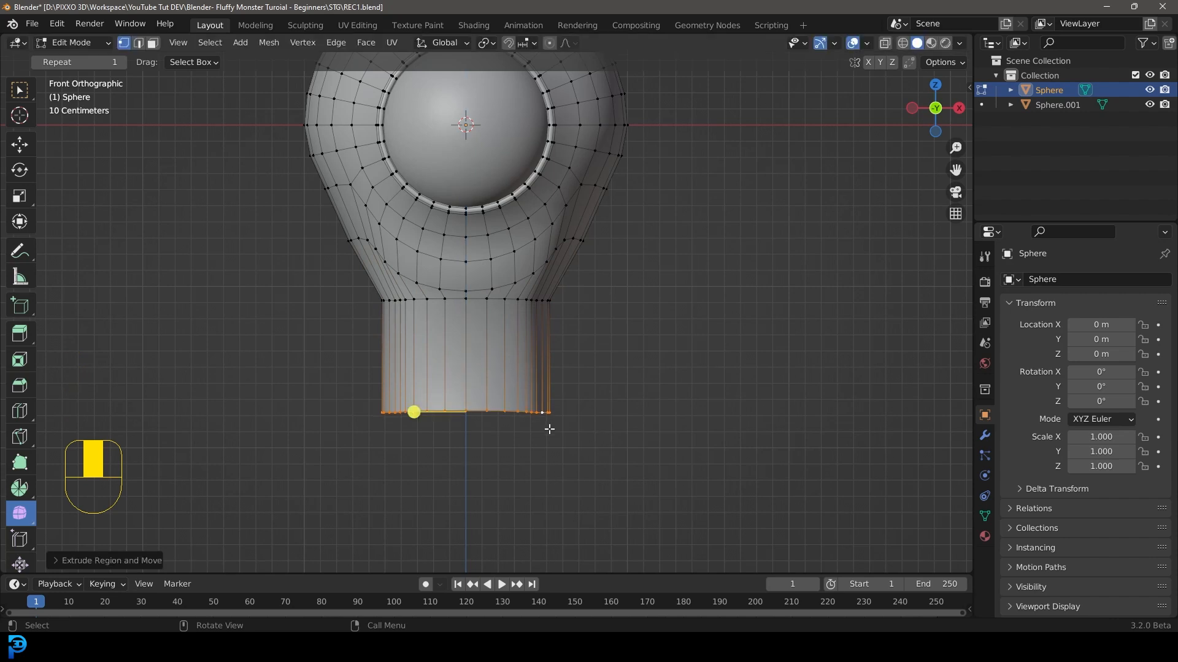
# Extrude the bottom edge loop about 0.1 m further down along Z and scale it inward to about 0.4.
pyautogui.press('e')
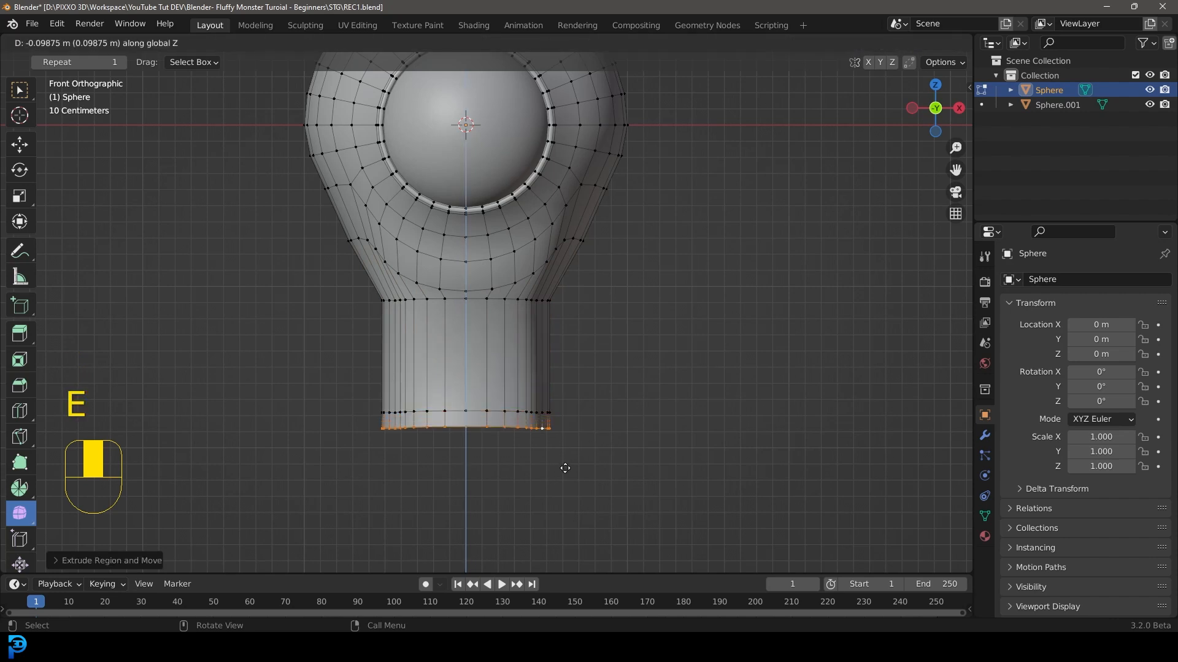
pyautogui.click(563, 467)
pyautogui.press('s')
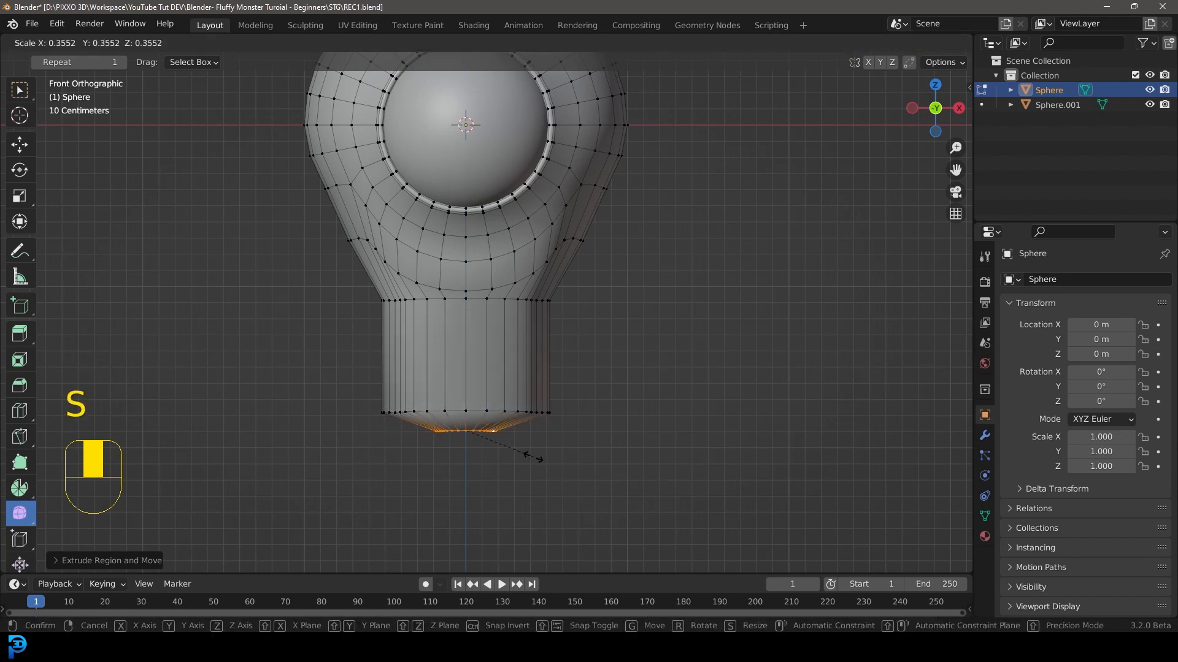
pyautogui.click(546, 461)
# Add three loop cuts around the straight lower section and scale them outward to about 1.06.
pyautogui.scroll(2, 485, 353)
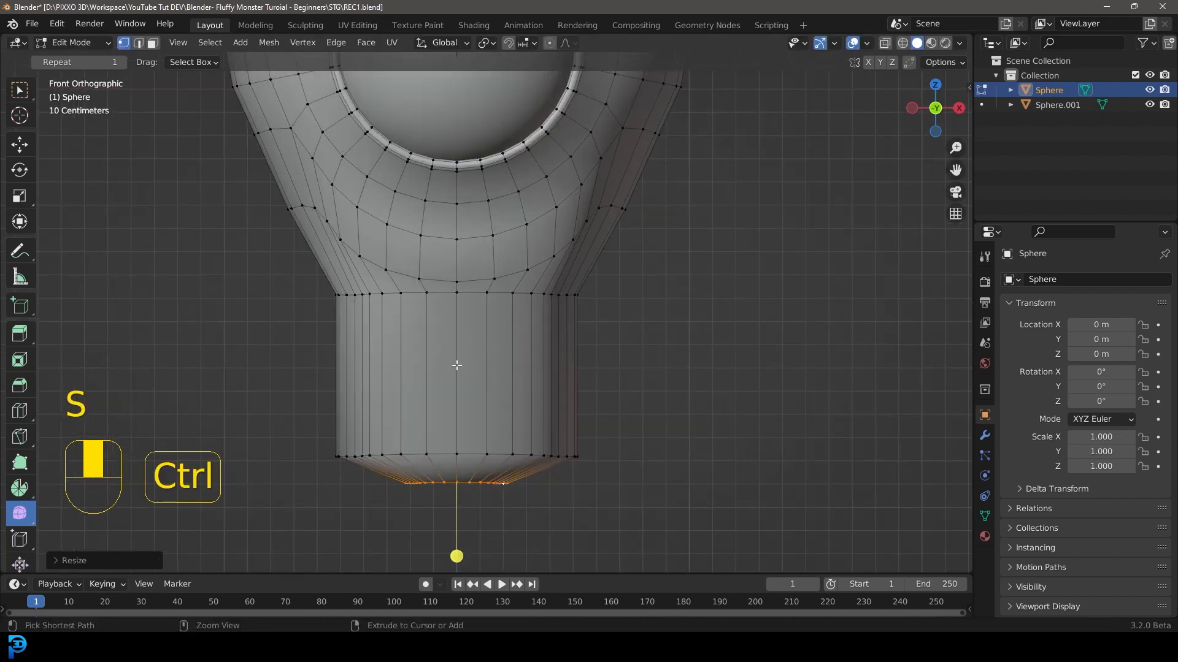
pyautogui.hotkey('ctrl', 'r')
pyautogui.scroll(2, 456, 365)
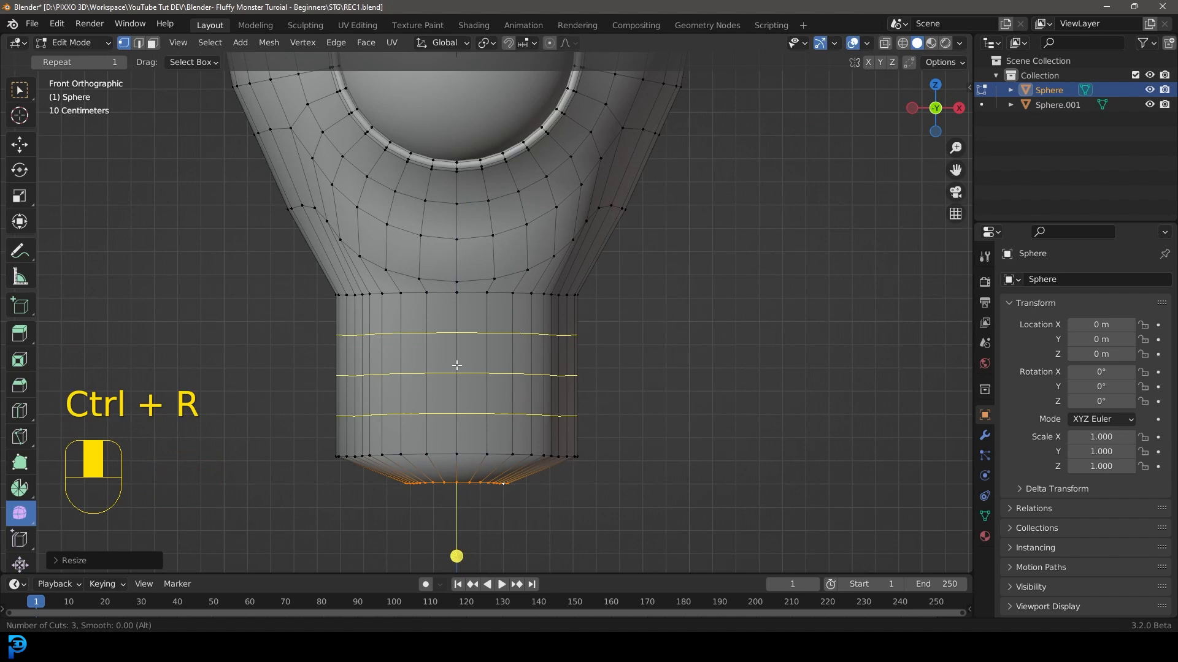
pyautogui.click(457, 365)
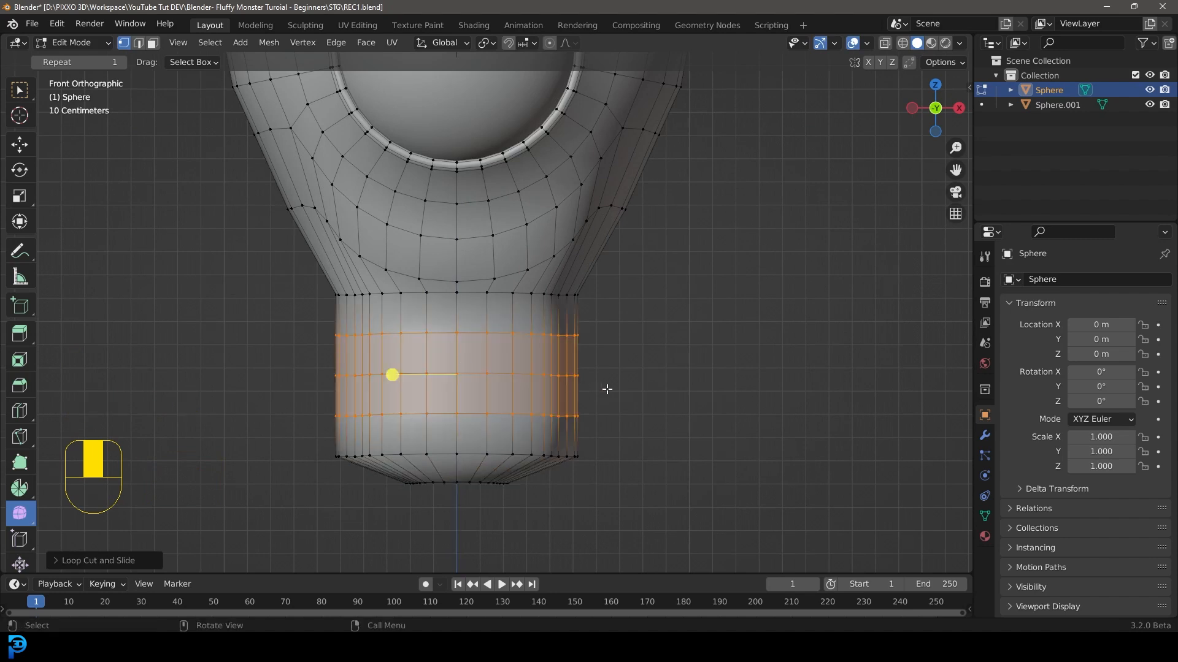
pyautogui.press('s')
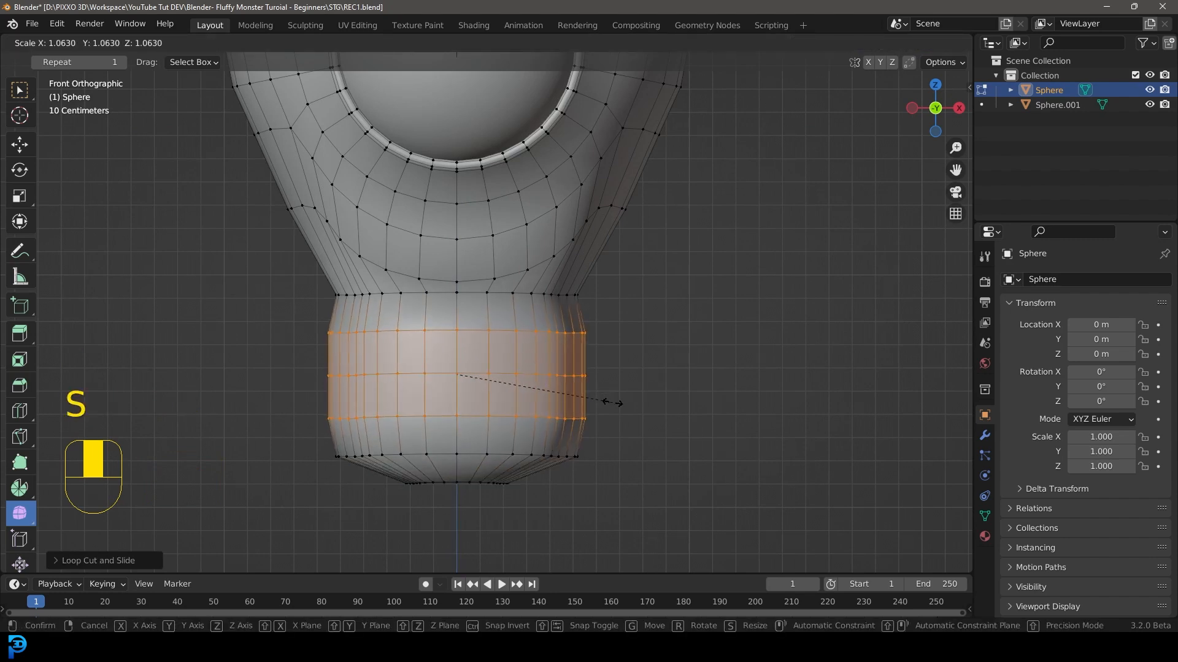
pyautogui.click(613, 403)
# Grow the selection over the whole lower section, smooth it with the Smooth tool and clear the selection.
pyautogui.press('ctrl+KP_Add')
pyautogui.press('ctrl+KP_Add')
pyautogui.press('ctrl+KP_Add')
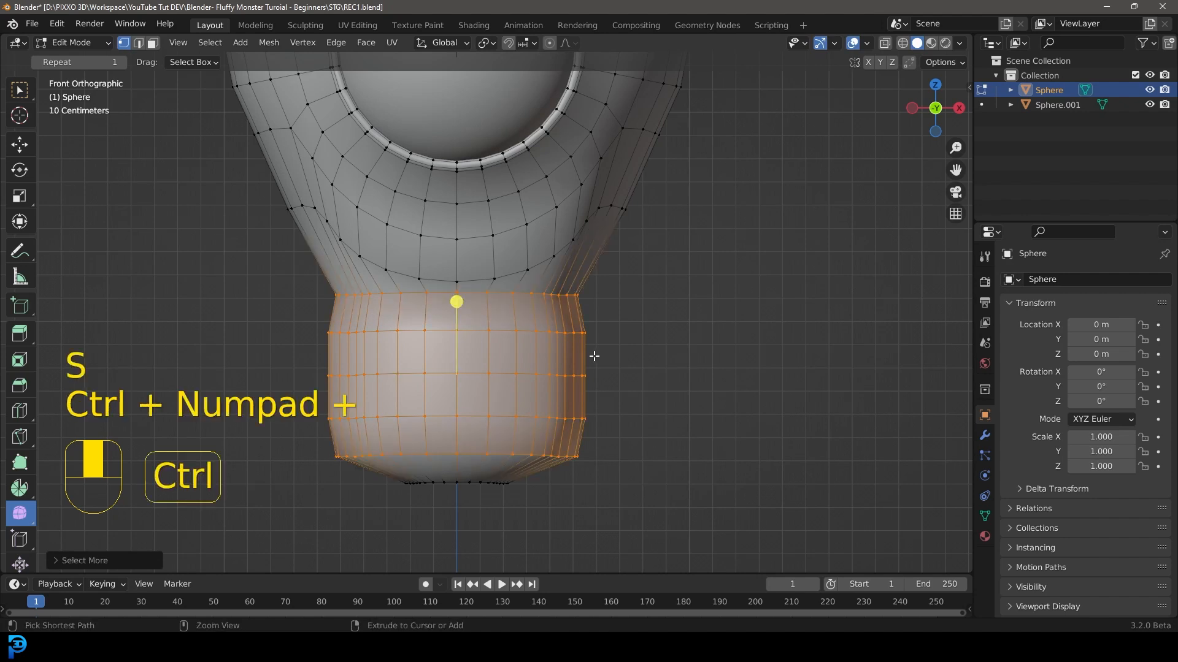
pyautogui.moveTo(456, 420); pyautogui.dragTo(622, 490)
pyautogui.moveTo(588, 413); pyautogui.dragTo(531, 251, button='middle')
pyautogui.scroll(3, 521, 295)
pyautogui.hotkey('alt', 'a')
# Close the bottom opening by extruding its edge loop inward, scaled to about 0.19, and filling the remaining hole with a face.
pyautogui.scroll(2, 513, 324)
pyautogui.keyDown('alt'); pyautogui.keyDown('shift'); pyautogui.click(493, 293); pyautogui.keyUp('shift'); pyautogui.keyUp('alt')
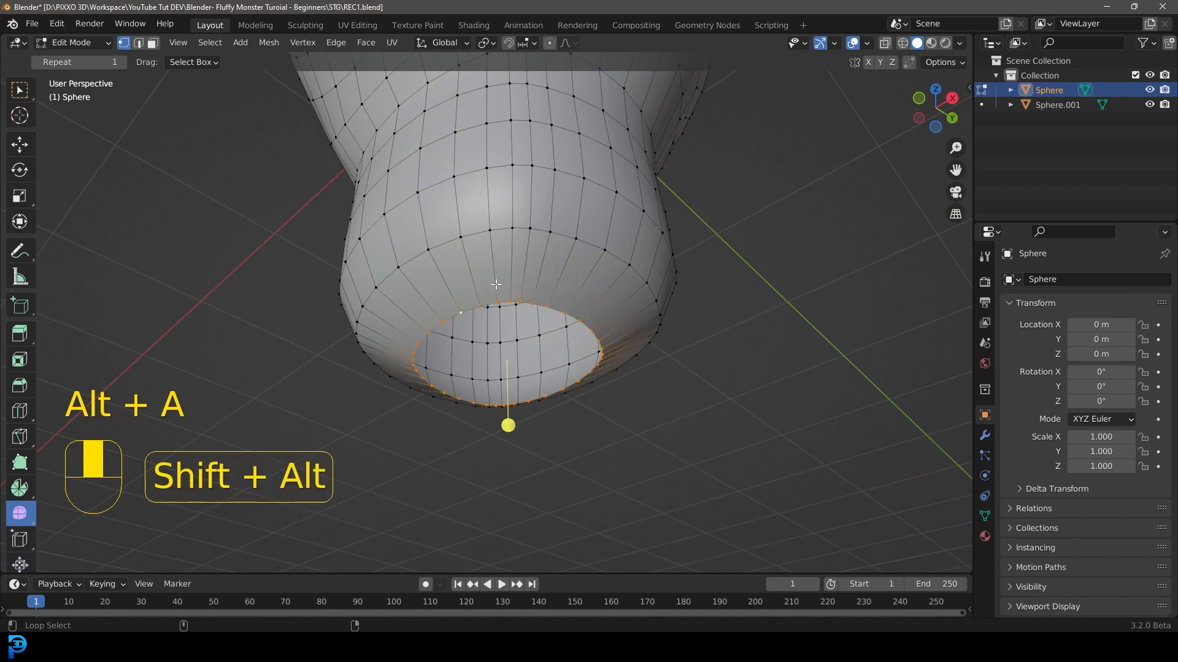
pyautogui.scroll(1, 552, 386)
pyautogui.press('e')
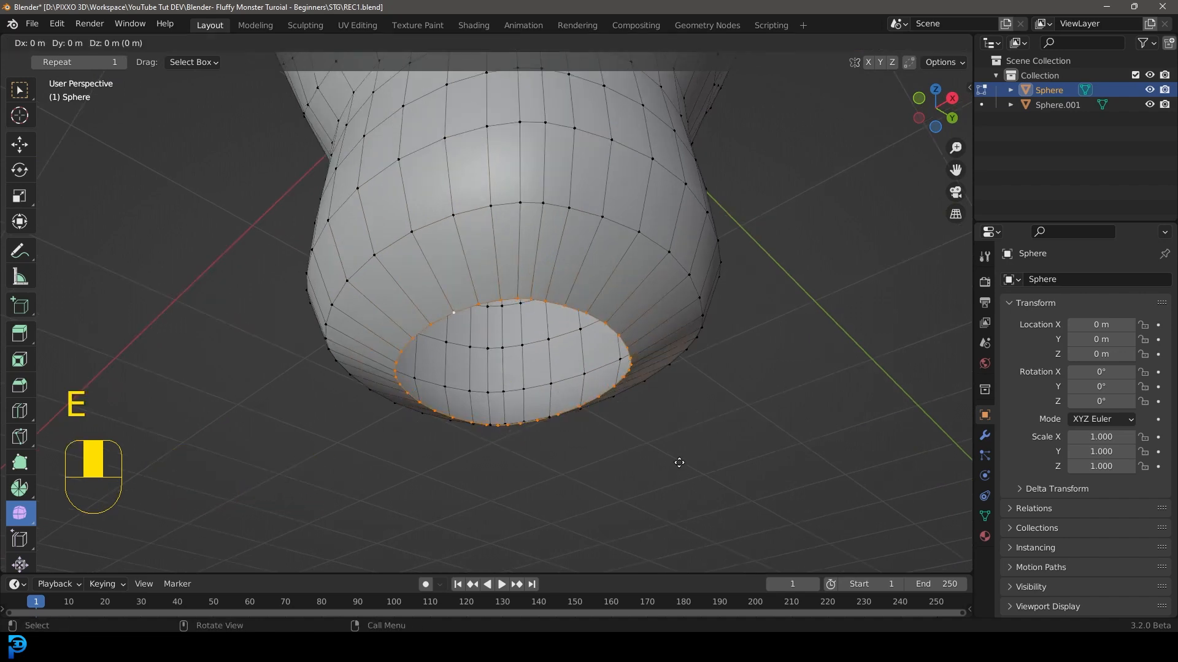
pyautogui.press('s')
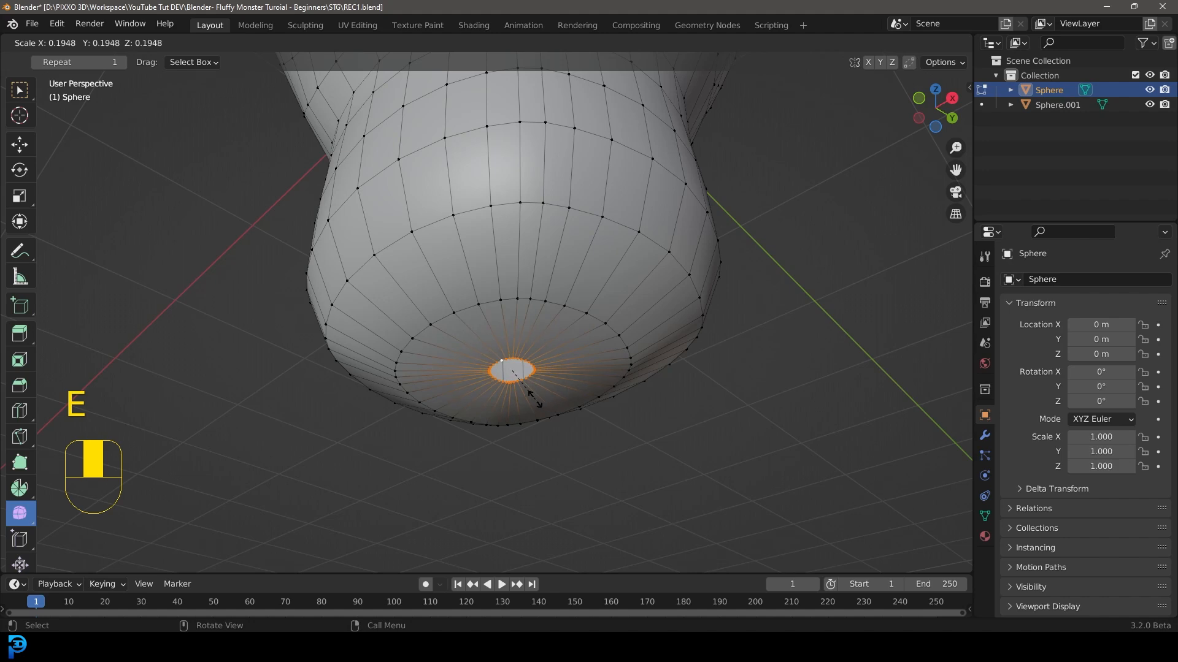
pyautogui.click(526, 392)
pyautogui.press('f')
# Leave Edit Mode and examine the overall shape of the closed body.
pyautogui.moveTo(526, 396); pyautogui.dragTo(535, 291, button='middle')
pyautogui.scroll(-4, 536, 290)
pyautogui.scroll(-3, 422, 258)
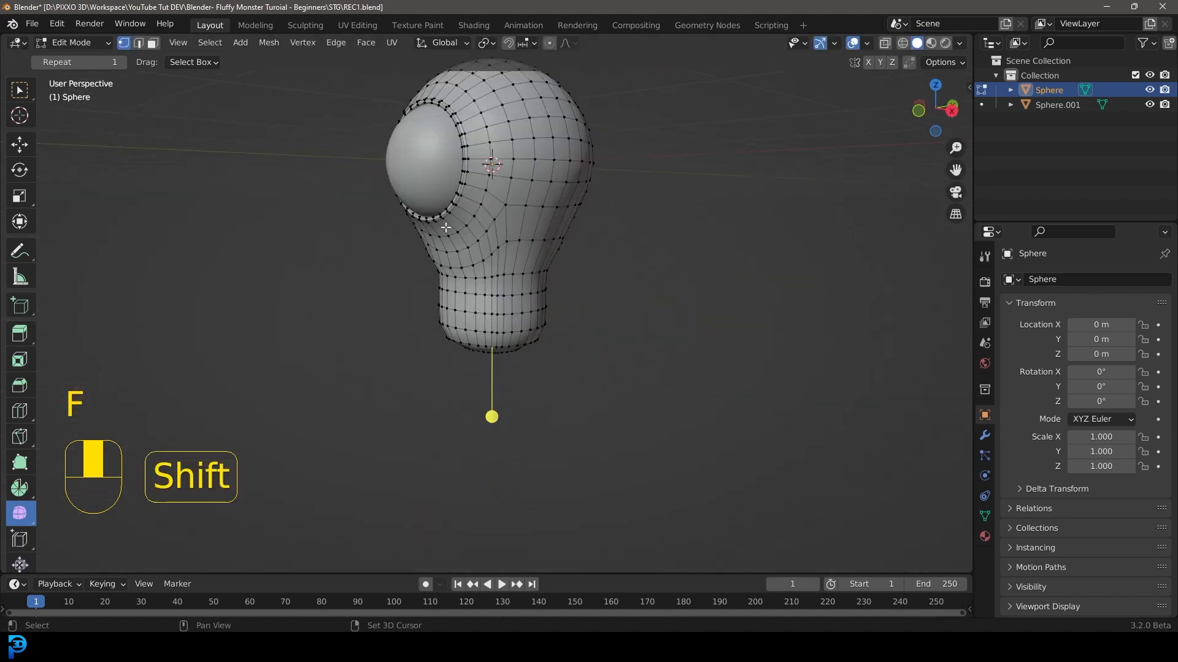
pyautogui.keyDown('shift'); pyautogui.moveTo(423, 256); pyautogui.dragTo(422, 364, button='middle'); pyautogui.keyUp('shift')
pyautogui.press('Tab')
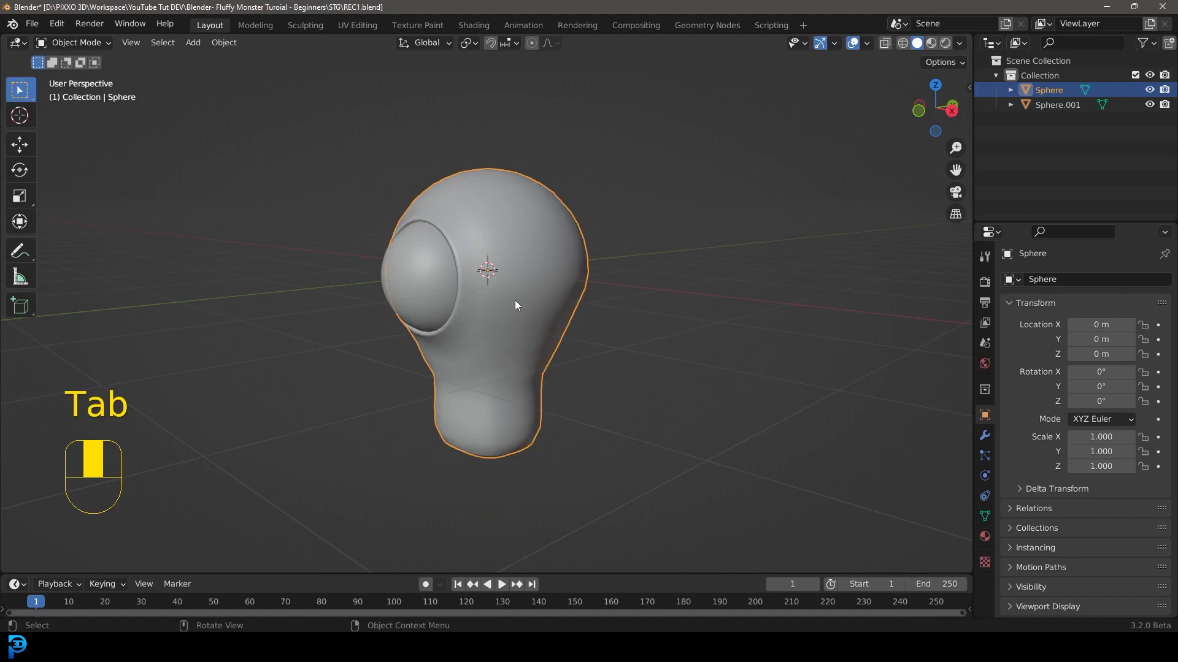
# Open the body in Edit Mode from the front with face selection, framed on the area below the eye.
pyautogui.press('KP_1')
pyautogui.scroll(2, 549, 353)
pyautogui.keyDown('shift'); pyautogui.moveTo(549, 353); pyautogui.dragTo(491, 327, button='middle'); pyautogui.keyUp('shift')
pyautogui.scroll(2, 518, 320)
pyautogui.press('Tab')
pyautogui.scroll(2, 493, 362)
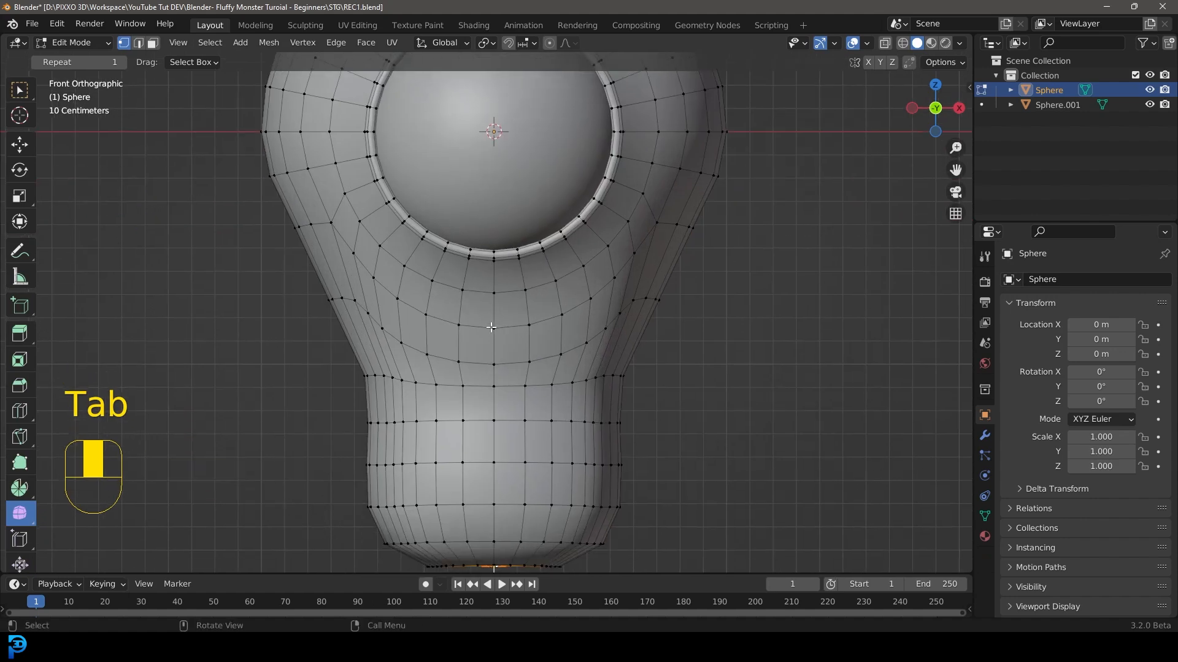
pyautogui.click(153, 43)
pyautogui.scroll(3, 481, 363)
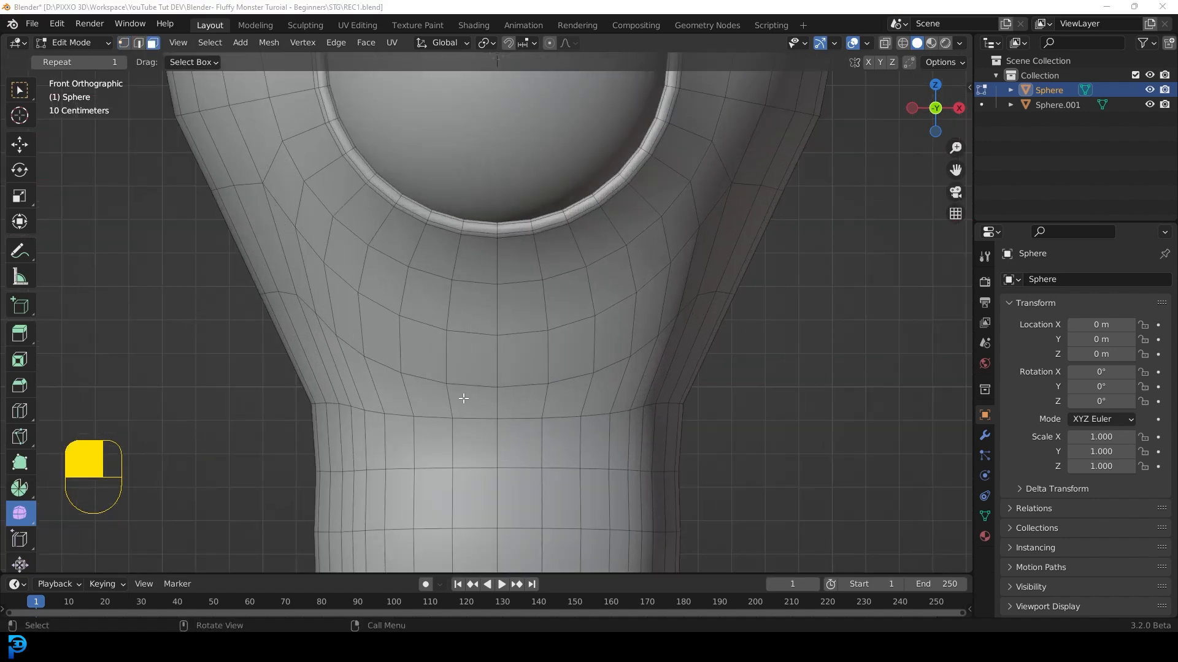
# Select a centred block of eight faces, four wide and two high, below the eye.
pyautogui.click(456, 351)
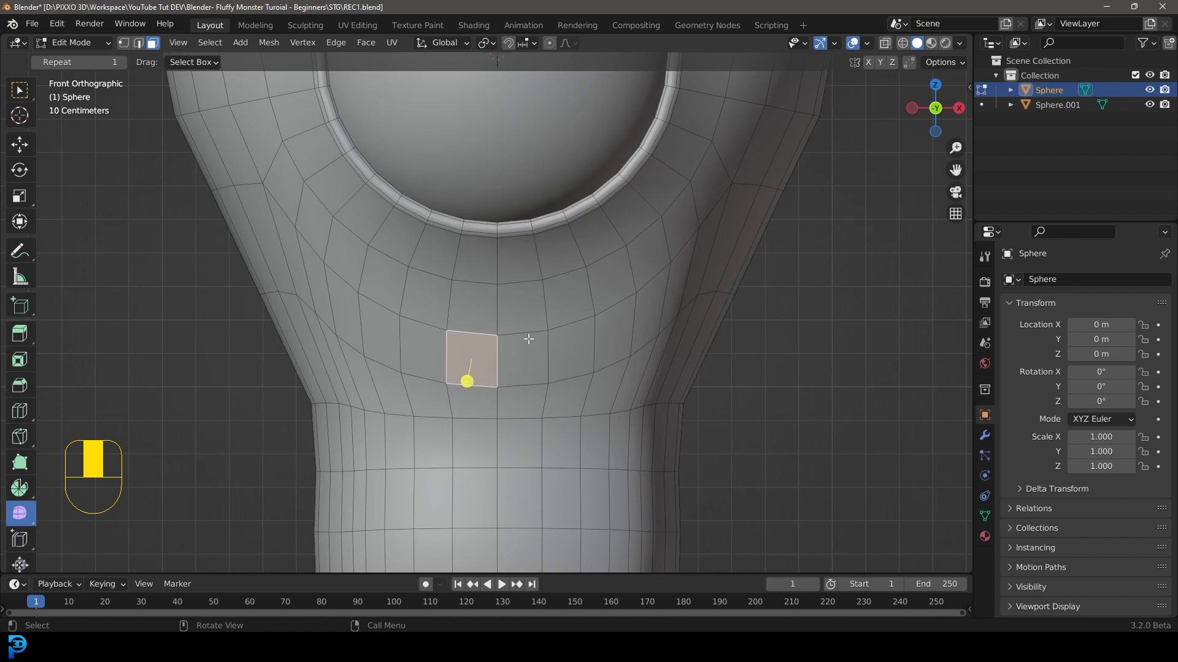
pyautogui.keyDown('shift'); pyautogui.click(427, 347); pyautogui.keyUp('shift')
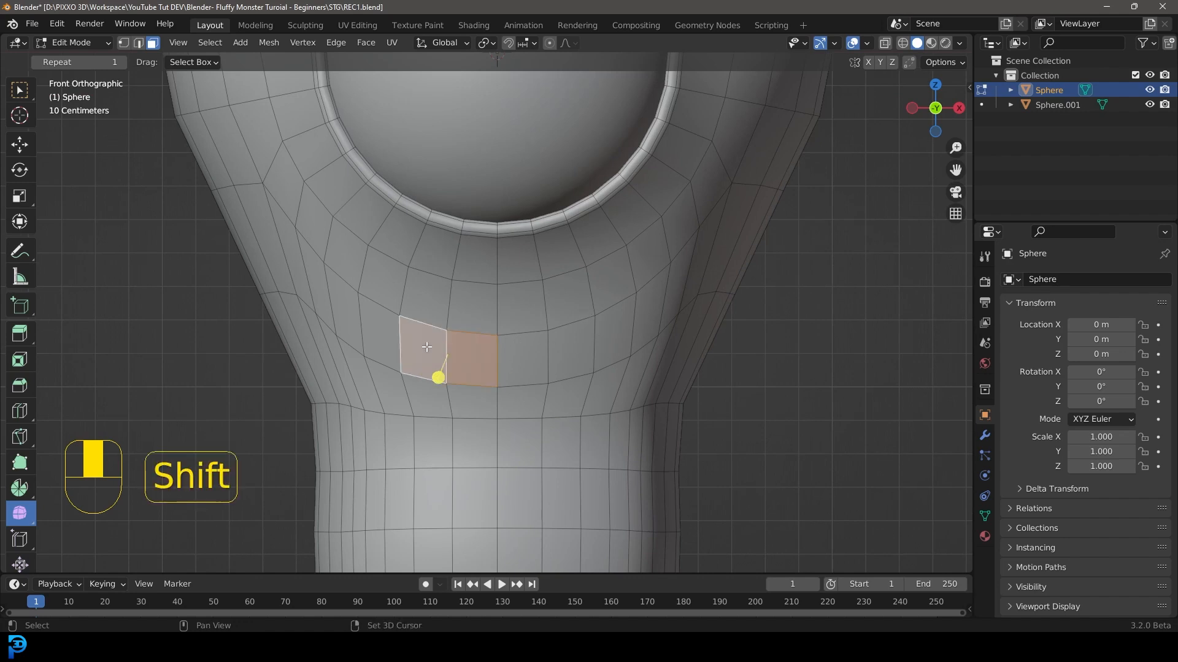
pyautogui.keyDown('shift'); pyautogui.click(522, 359); pyautogui.keyUp('shift')
pyautogui.keyDown('shift'); pyautogui.click(570, 346); pyautogui.keyUp('shift')
pyautogui.keyDown('shift'); pyautogui.click(563, 396); pyautogui.keyUp('shift')
pyautogui.keyDown('shift'); pyautogui.click(504, 402); pyautogui.keyUp('shift')
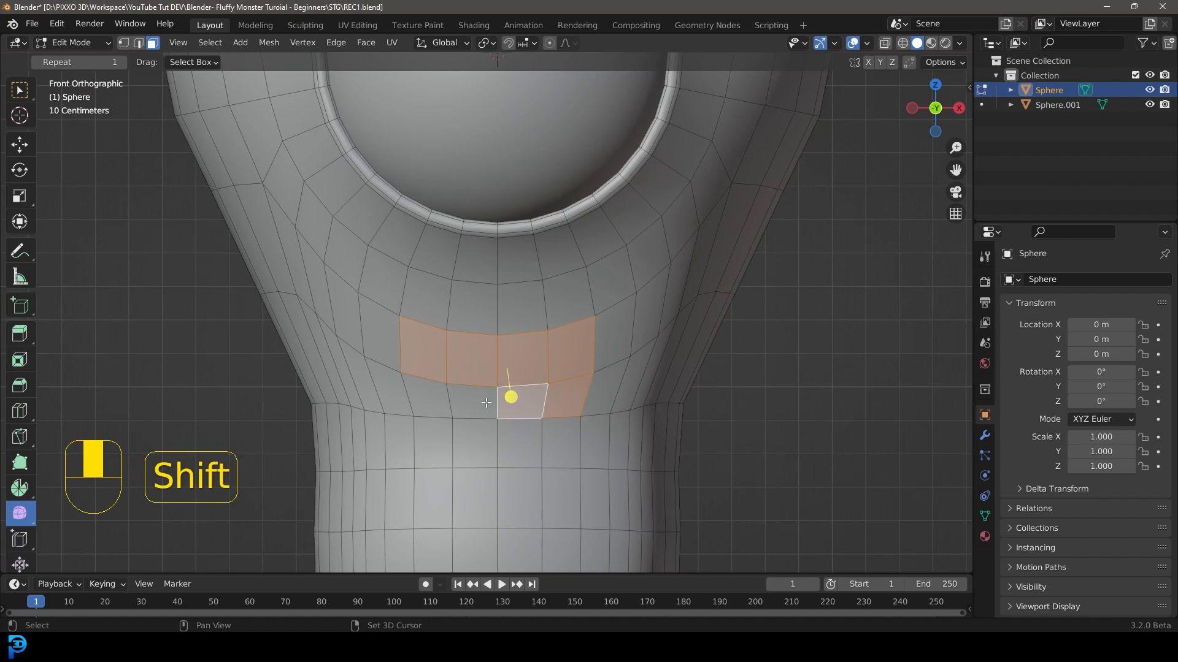
pyautogui.keyDown('shift'); pyautogui.click(472, 402); pyautogui.keyUp('shift')
pyautogui.keyDown('shift'); pyautogui.click(433, 400); pyautogui.keyUp('shift')
pyautogui.scroll(-1, 503, 402)
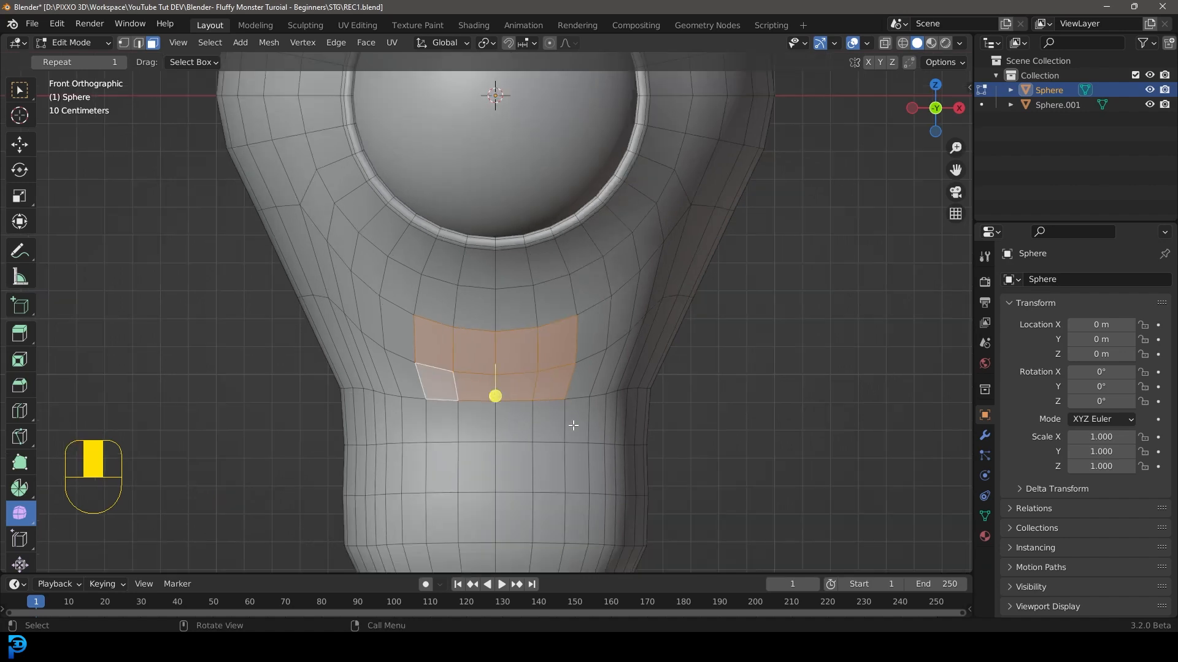
pyautogui.scroll(1, 573, 425)
# Extrude the selected faces in place, shrink them, and scale them along global Z to about 0.83.
pyautogui.press('e')
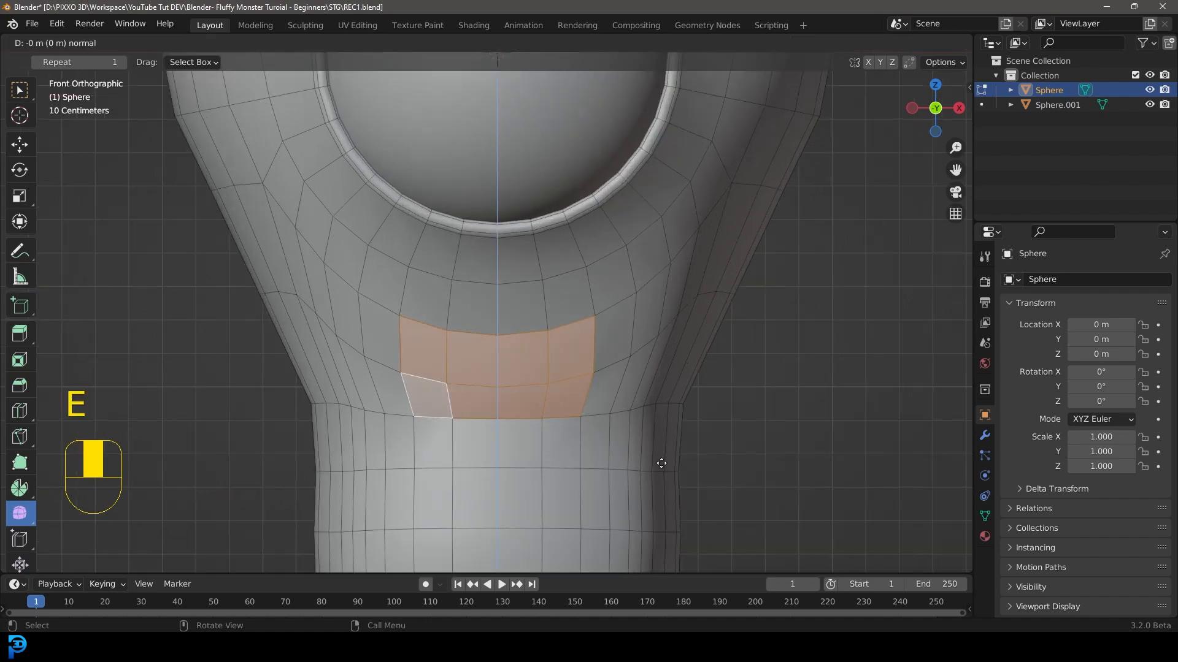
pyautogui.click(607, 443)
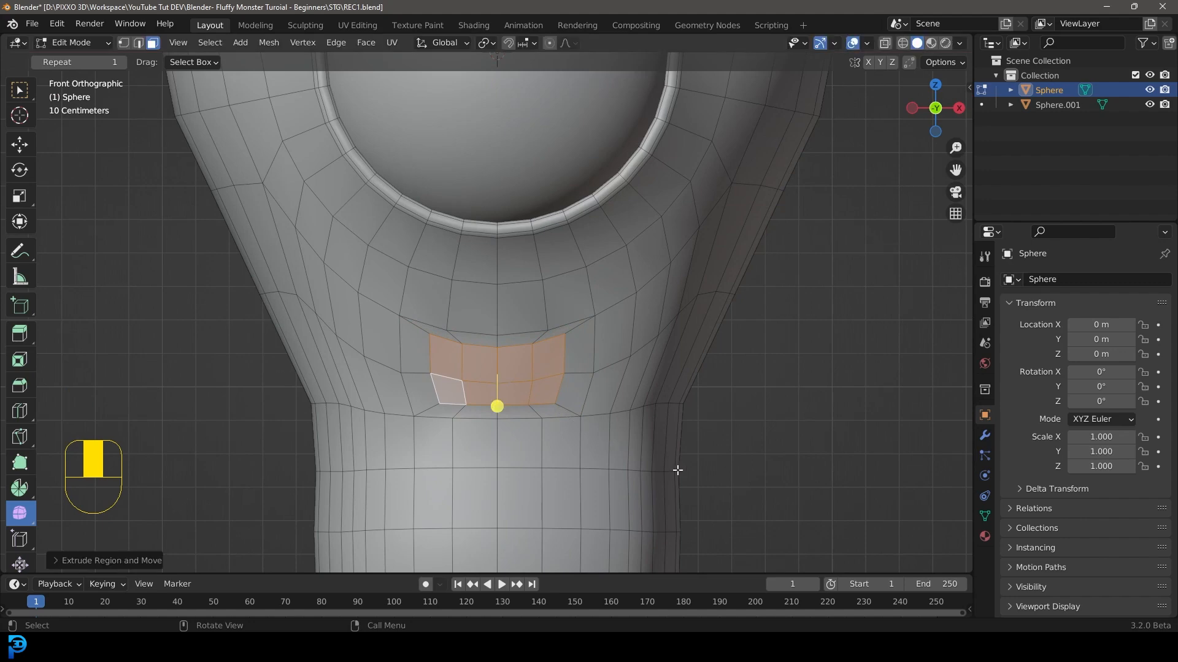
pyautogui.press('s')
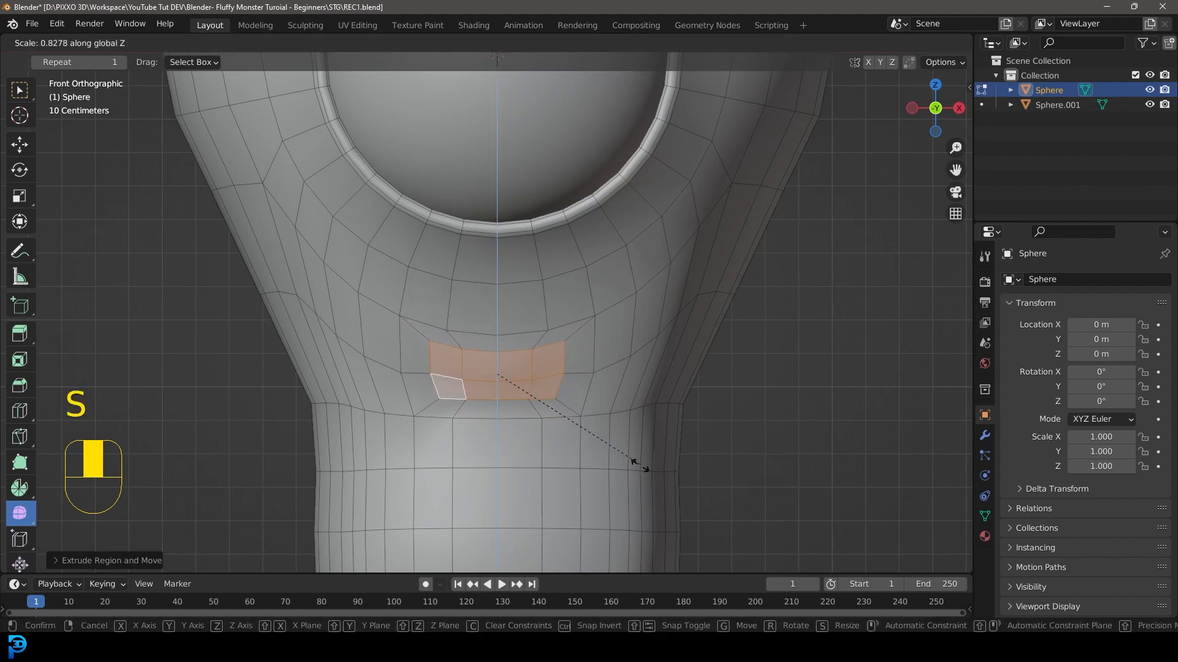
pyautogui.click(641, 467)
# Show the body as a wireframe from the right side and extrude the mouth faces a short way into it.
pyautogui.scroll(-2, 629, 445)
pyautogui.moveTo(607, 411); pyautogui.dragTo(534, 417, button='middle')
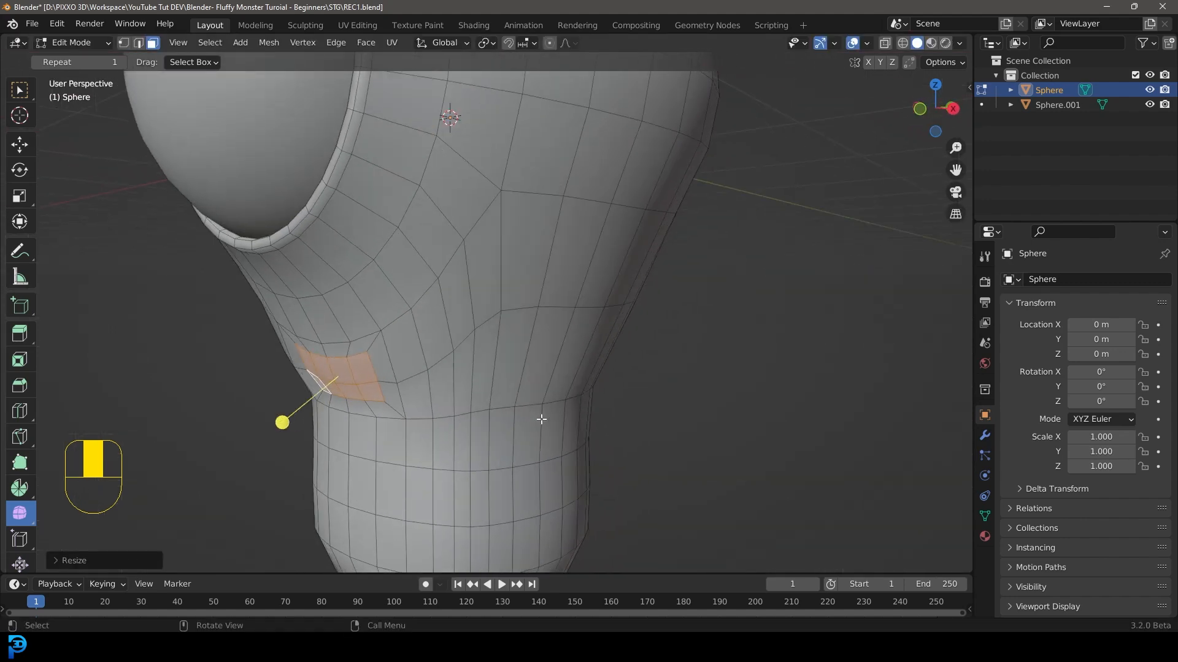
pyautogui.press('KP_3')
pyautogui.scroll(4, 429, 380)
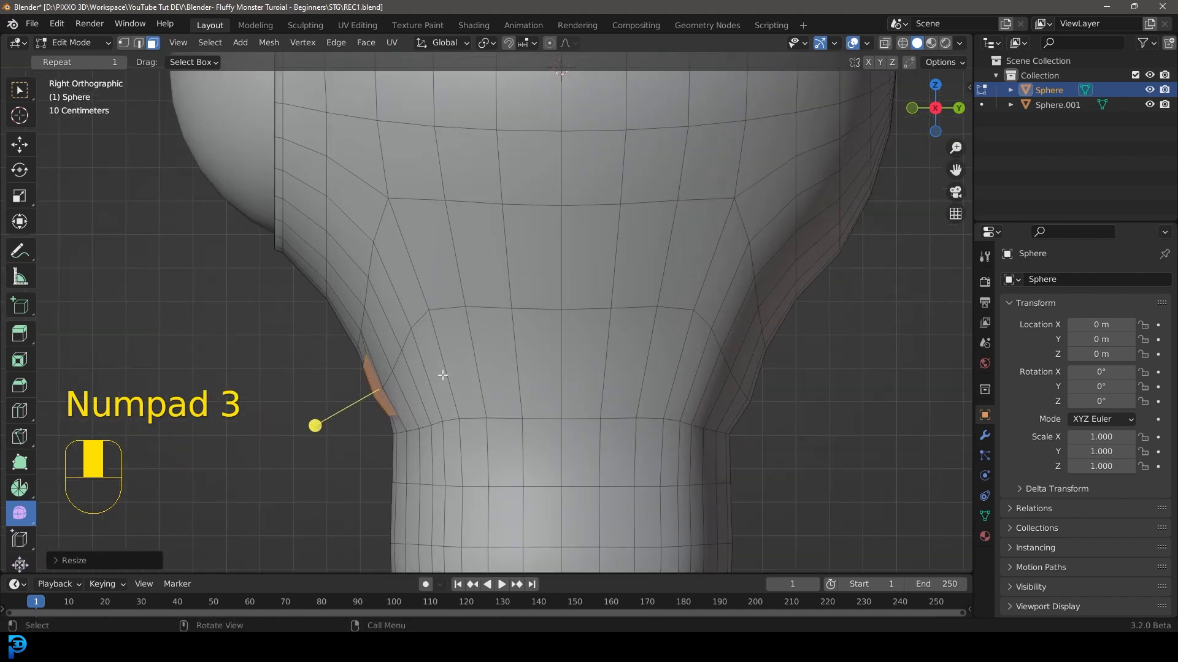
pyautogui.press('z')
pyautogui.click(331, 372)
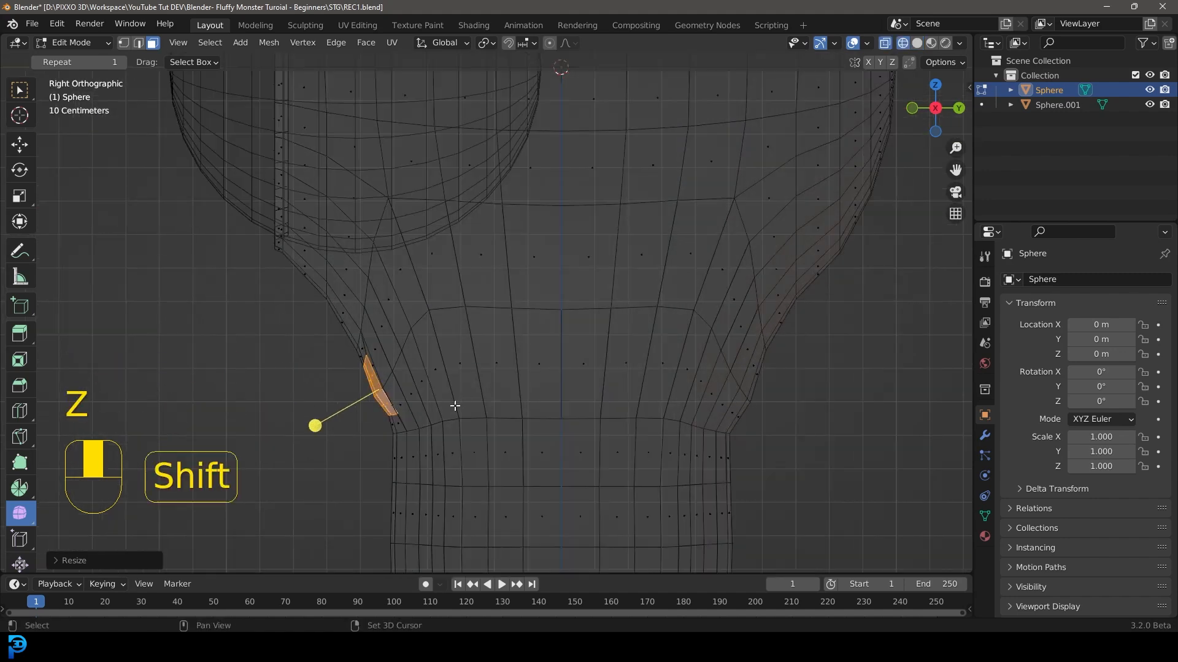
pyautogui.keyDown('shift'); pyautogui.moveTo(454, 404); pyautogui.dragTo(420, 371, button='middle'); pyautogui.keyUp('shift')
pyautogui.press('e')
pyautogui.click(339, 420)
# Extrude the mouth faces deeper into the body, then rotate them nearly upright and reposition them.
pyautogui.press('e')
pyautogui.click(349, 339)
pyautogui.press('r')
pyautogui.click(447, 423)
pyautogui.press('g')
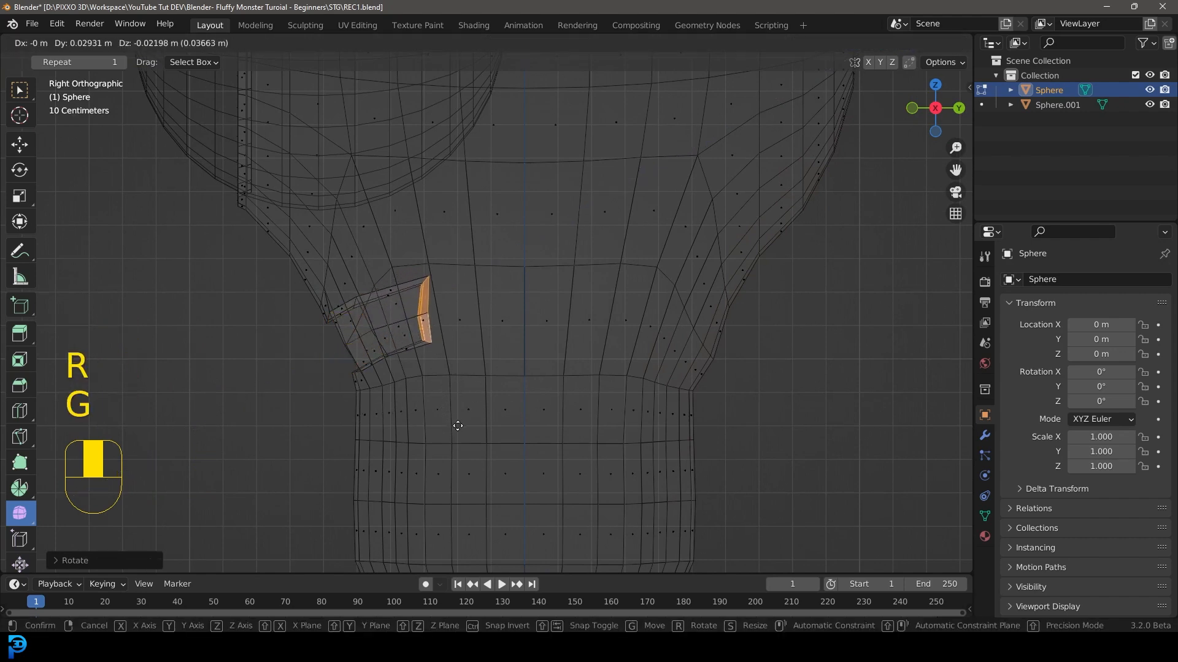
pyautogui.click(447, 438)
# Enlarge the inner end faces to more than twice their size and shift them slightly toward the mouth opening.
pyautogui.press('s')
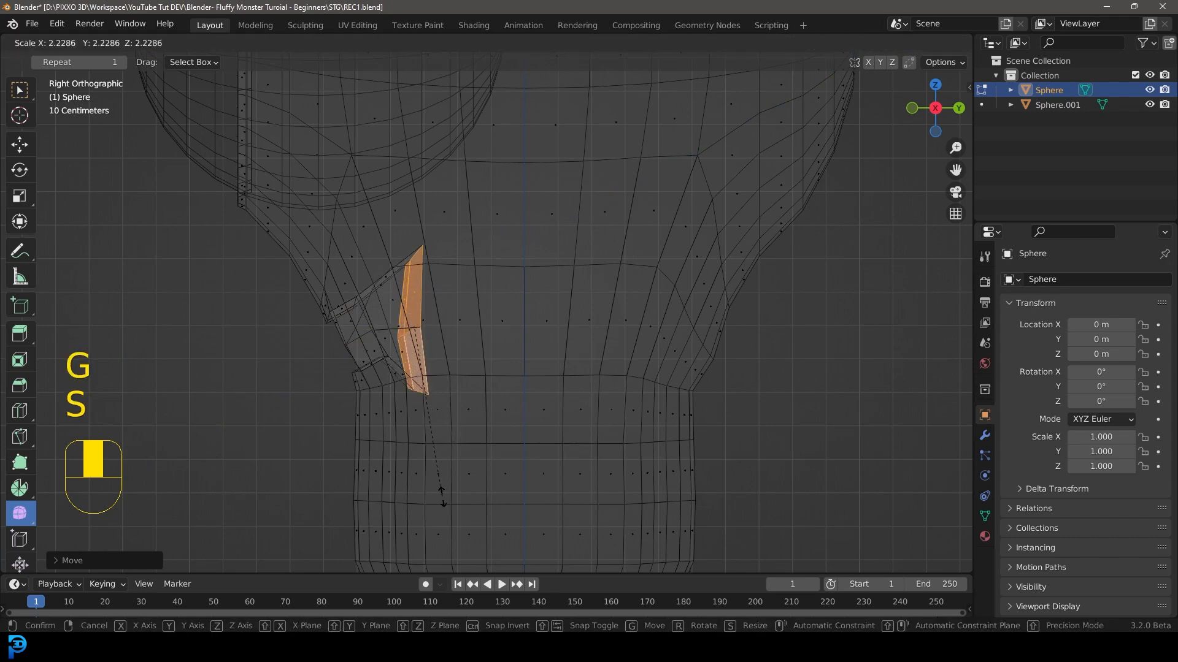
pyautogui.click(454, 510)
pyautogui.press('g')
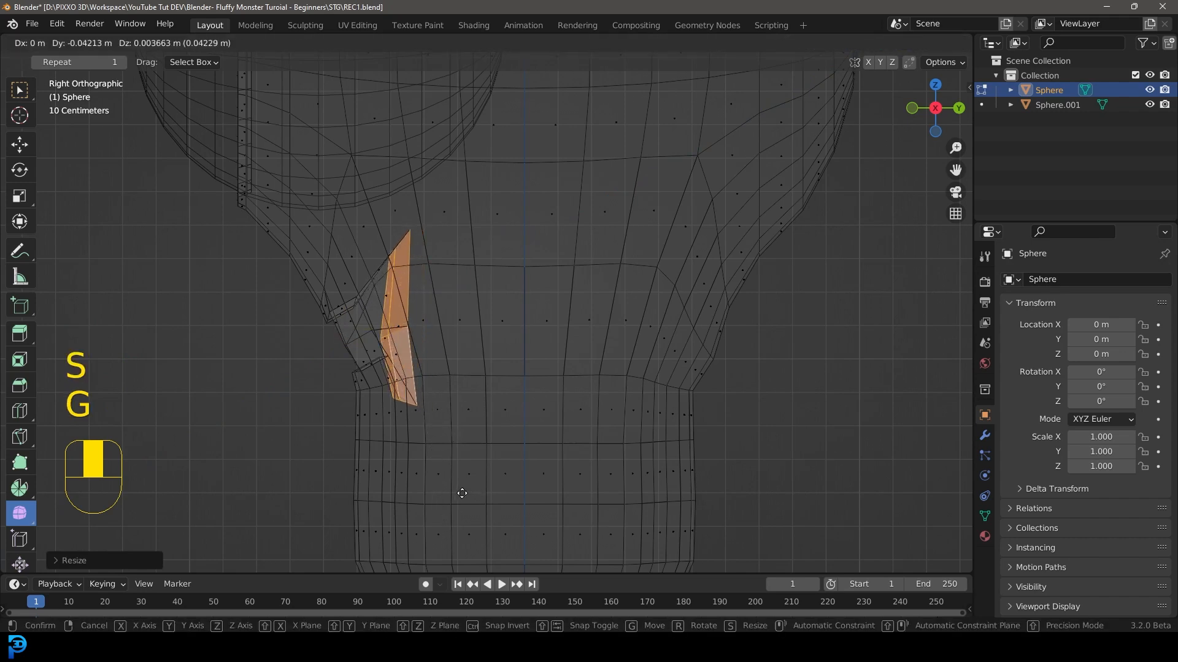
pyautogui.click(455, 495)
# Extrude the enlarged faces further back, shrink them to form the throat entrance, and tilt them downward.
pyautogui.press('e')
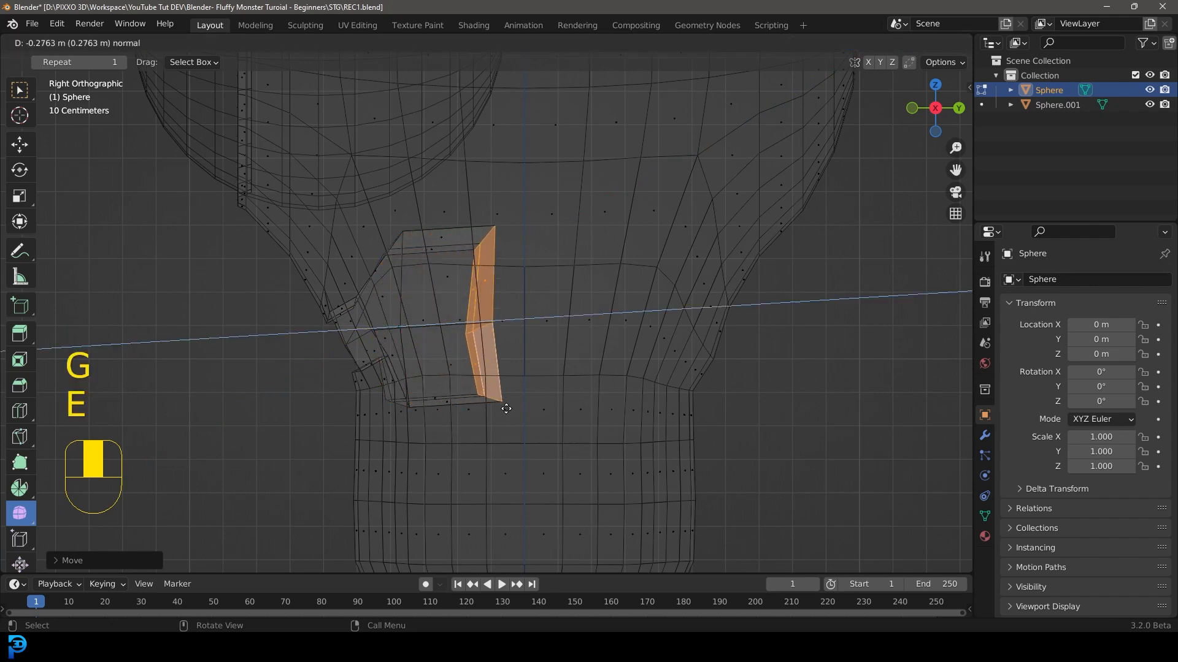
pyautogui.click(447, 409)
pyautogui.press('s')
pyautogui.click(429, 327)
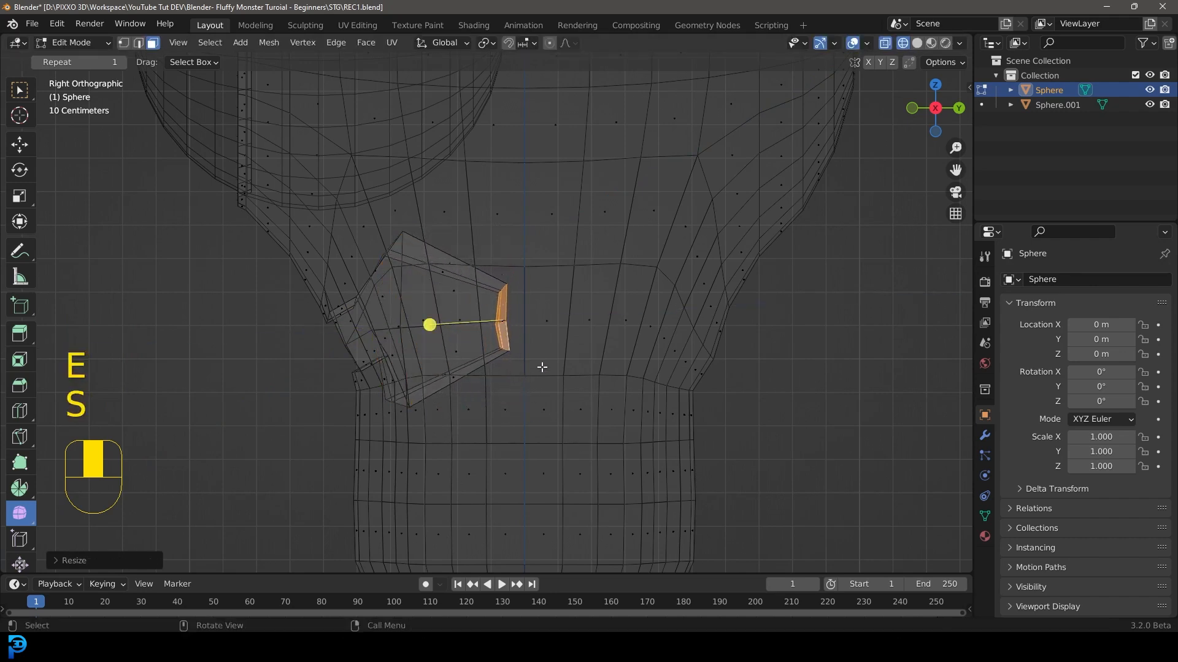
pyautogui.press('r')
pyautogui.click(521, 410)
# Extrude a throat segment backward and down from the tilted faces and scale its end smaller.
pyautogui.press('e')
pyautogui.click(579, 421)
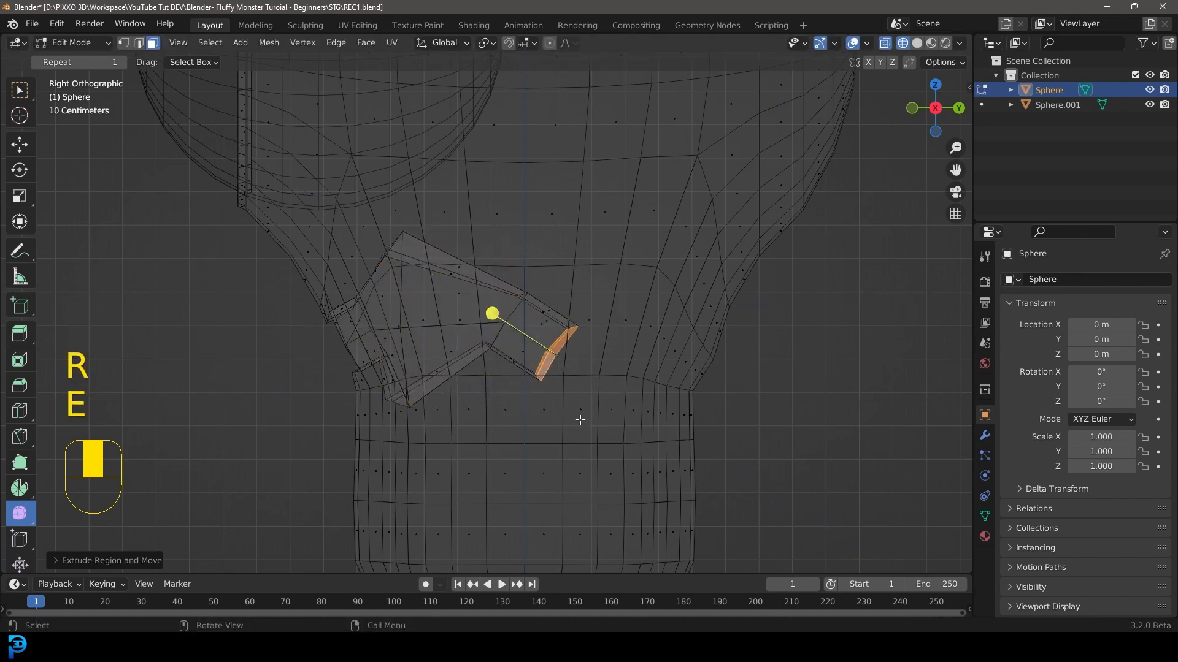
pyautogui.press('s')
pyautogui.click(569, 390)
# Extrude one last throat segment, rotate and place its end facing straight down, and delete the end faces.
pyautogui.press('e')
pyautogui.click(638, 411)
pyautogui.press('r')
pyautogui.click(642, 437)
pyautogui.press('g')
pyautogui.click(620, 455)
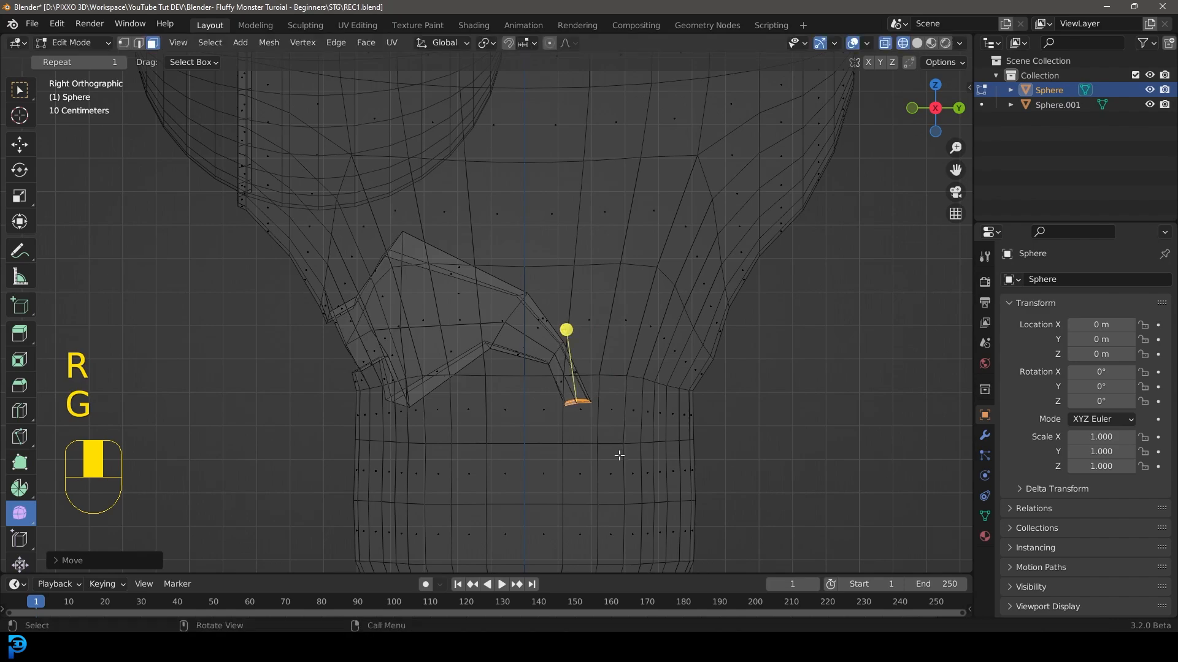
pyautogui.press('x')
pyautogui.click(563, 386)
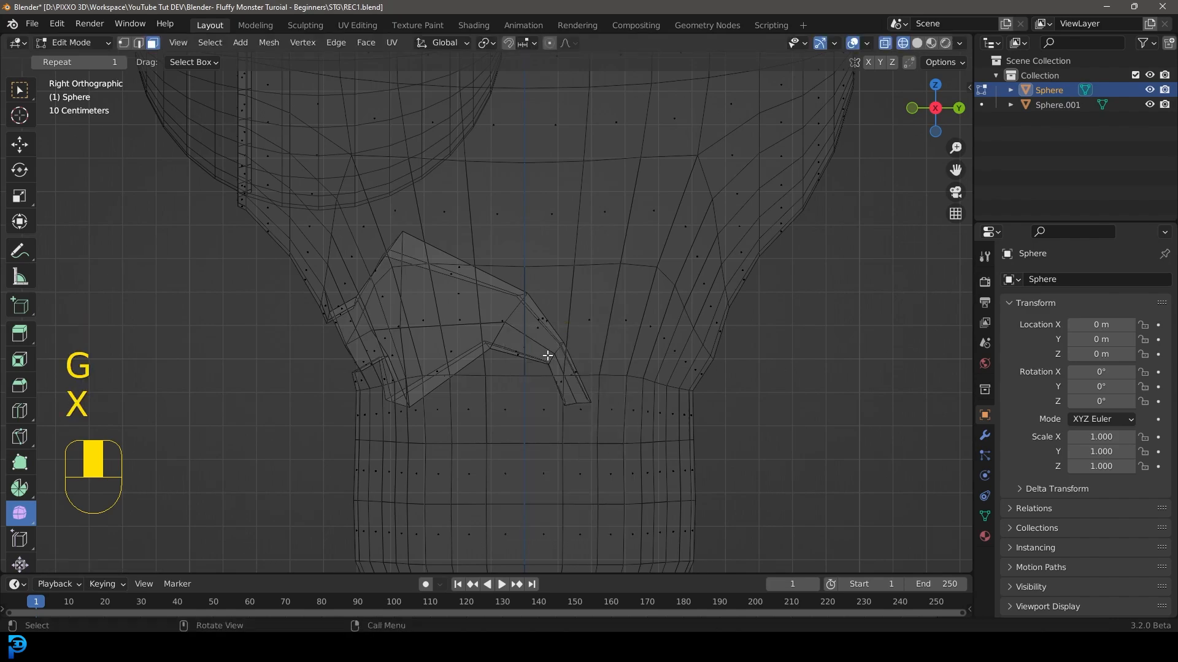
# Examine the mouth cavity from the front in solid shading, then return to wireframe around the throat.
pyautogui.moveTo(404, 324); pyautogui.dragTo(486, 323, button='middle')
pyautogui.press('z')
pyautogui.click(576, 333)
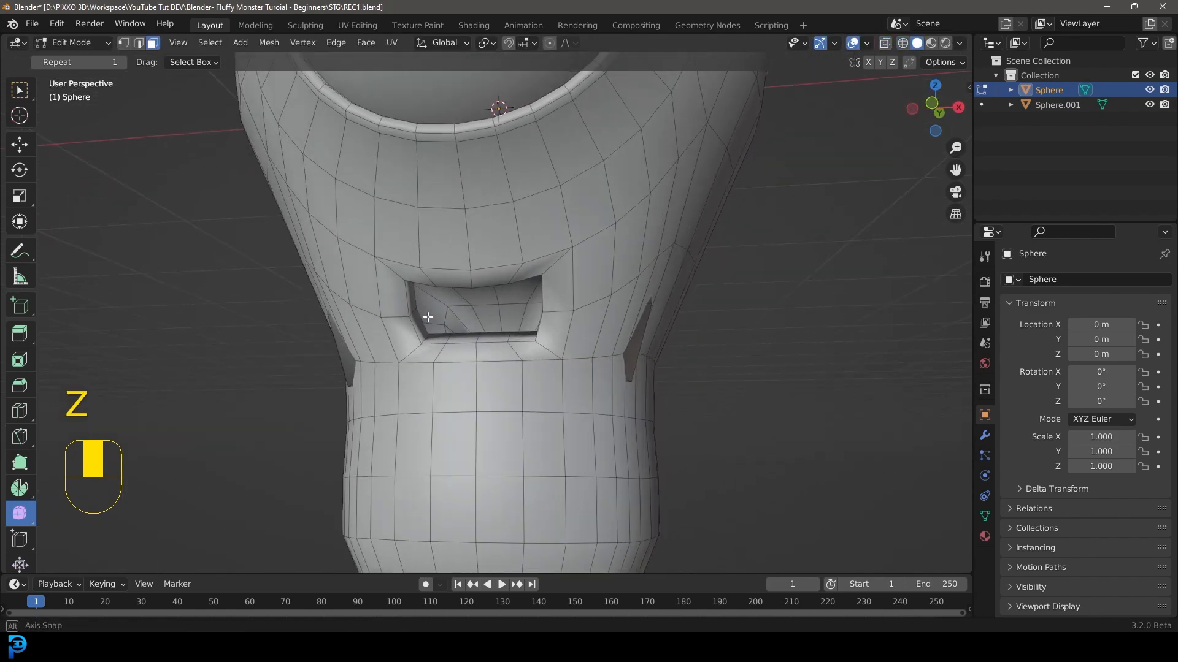
pyautogui.moveTo(577, 332)
pyautogui.mouseDown(button='middle')
pyautogui.moveTo(626, 343)
pyautogui.moveTo(666, 324)
pyautogui.moveTo(550, 336)
pyautogui.mouseUp(button='middle')
pyautogui.press('z')
pyautogui.click(423, 340)
pyautogui.moveTo(468, 342)
pyautogui.mouseDown(button='middle')
pyautogui.moveTo(545, 344)
pyautogui.moveTo(509, 345)
pyautogui.moveTo(510, 365)
pyautogui.moveTo(497, 360)
pyautogui.mouseUp(button='middle')
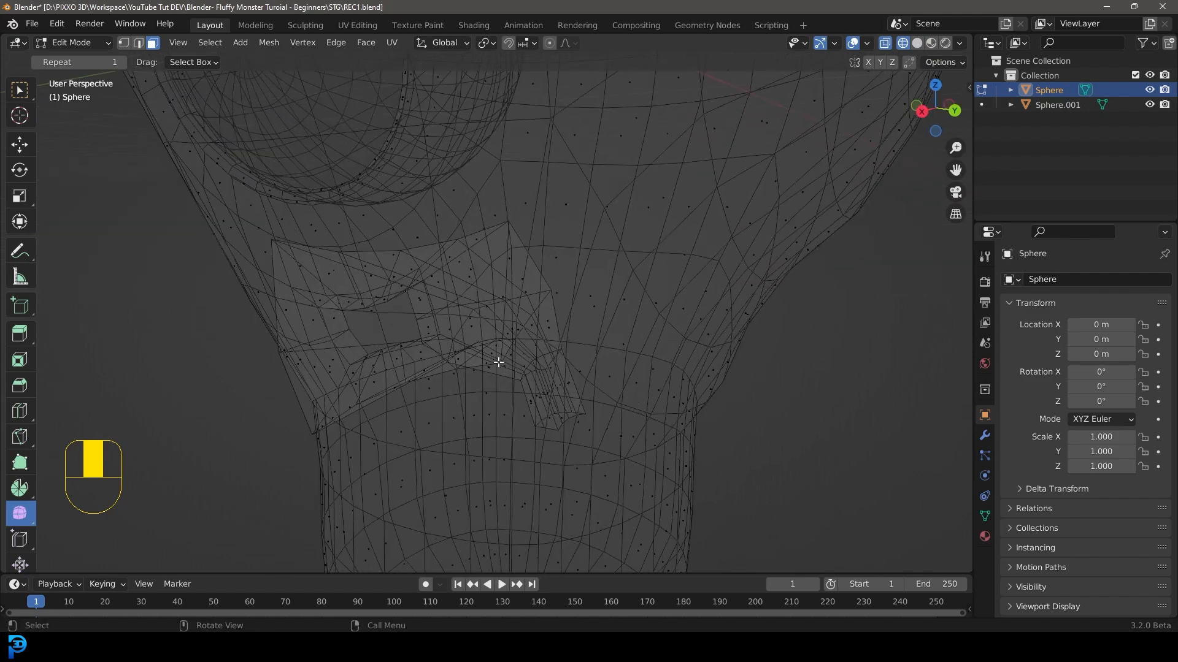
# Select the edge loop around the throat's open end in vertex selection mode.
pyautogui.click(123, 46)
pyautogui.scroll(6, 481, 321)
pyautogui.scroll(1, 488, 373)
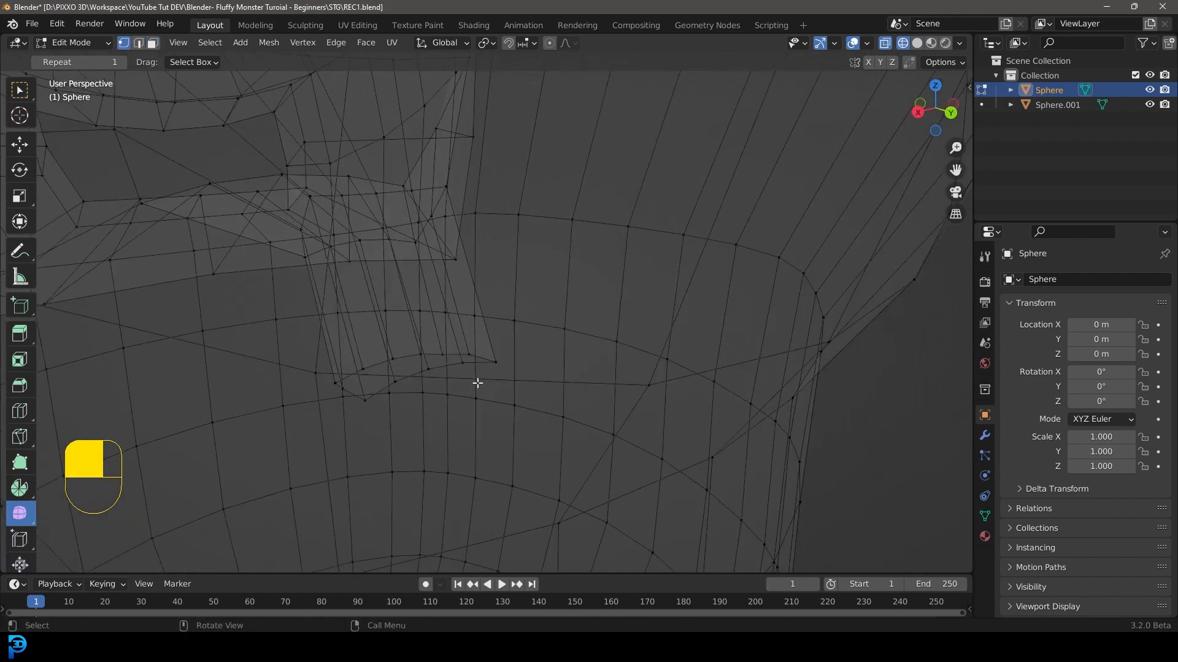
pyautogui.moveTo(386, 397); pyautogui.dragTo(410, 392, button='middle')
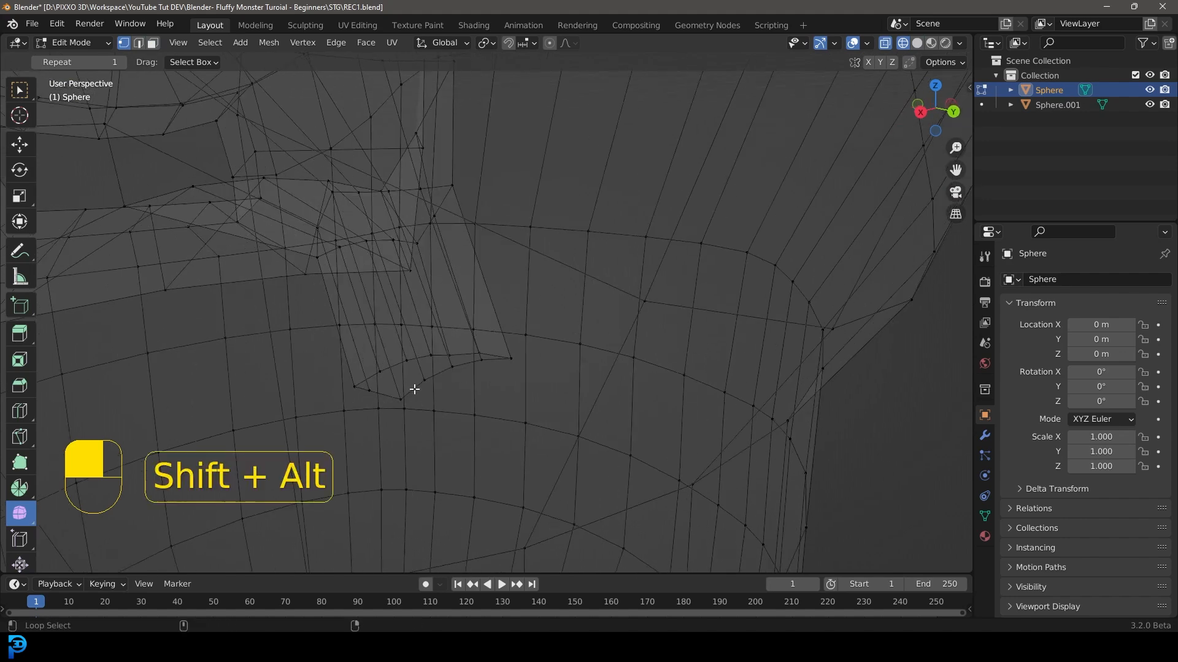
pyautogui.keyDown('alt'); pyautogui.keyDown('shift'); pyautogui.click(415, 388); pyautogui.keyUp('shift'); pyautogui.keyUp('alt')
pyautogui.scroll(-4, 428, 340)
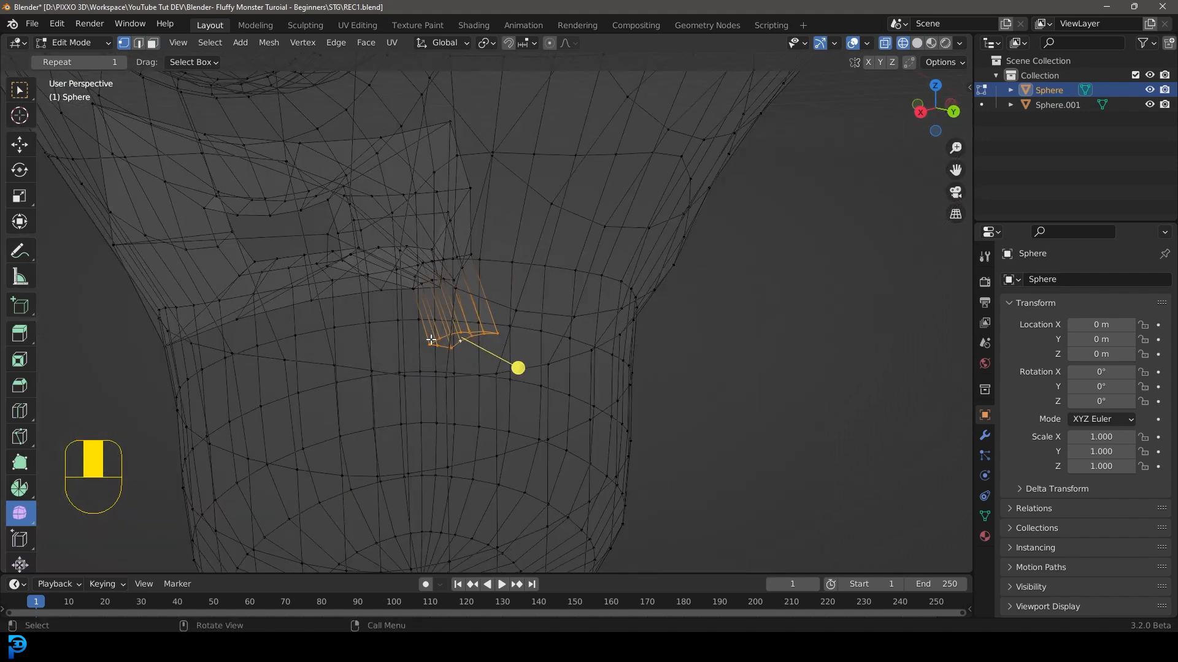
# Grow the selection three times over the throat and mouth cavity and smooth it with the Smooth tool.
pyautogui.press('ctrl+KP_Add')
pyautogui.press('ctrl+KP_Add')
pyautogui.press('ctrl+KP_Add')
pyautogui.moveTo(391, 246); pyautogui.dragTo(340, 188, button='middle')
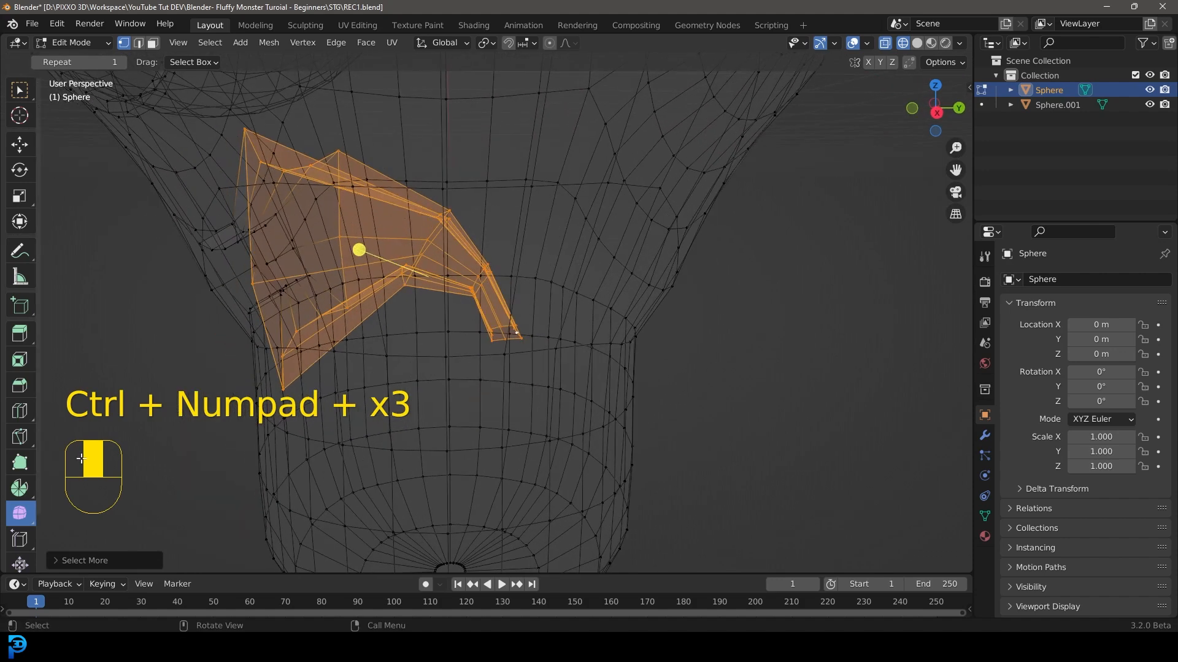
pyautogui.moveTo(357, 252)
pyautogui.mouseDown()
pyautogui.moveTo(477, 346)
pyautogui.moveTo(510, 347)
pyautogui.mouseUp()
# Return to solid shading in the front view and turn on X-axis mirroring and proportional editing.
pyautogui.press('z')
pyautogui.moveTo(526, 336); pyautogui.dragTo(401, 281, button='middle')
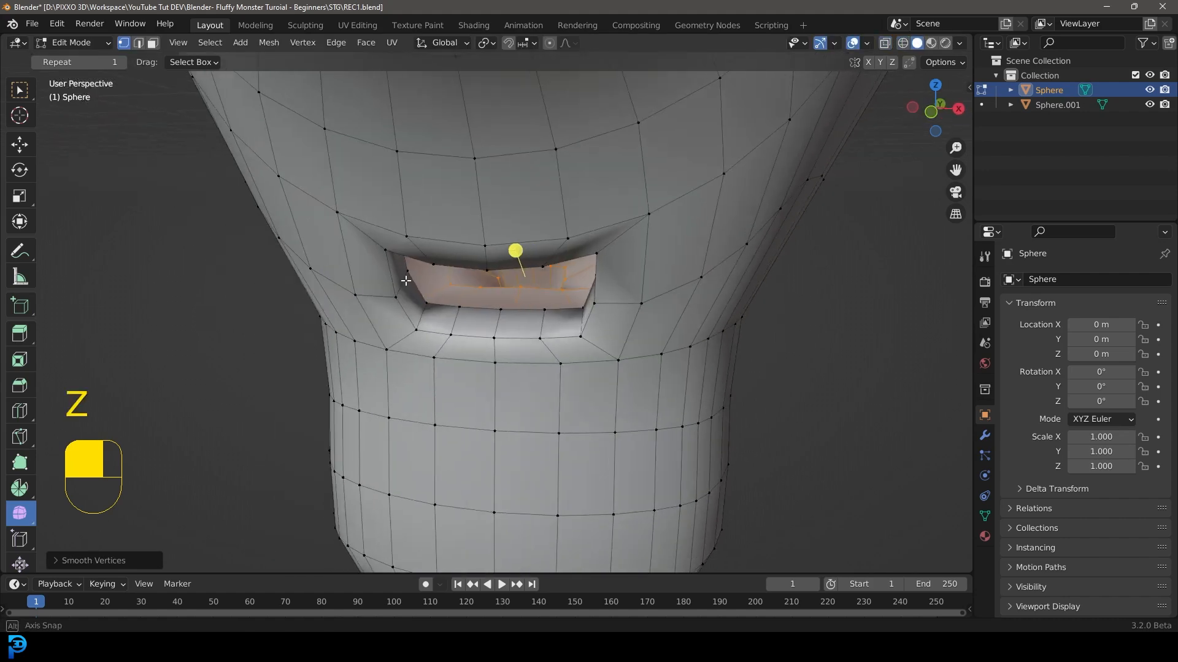
pyautogui.scroll(-6, 569, 257)
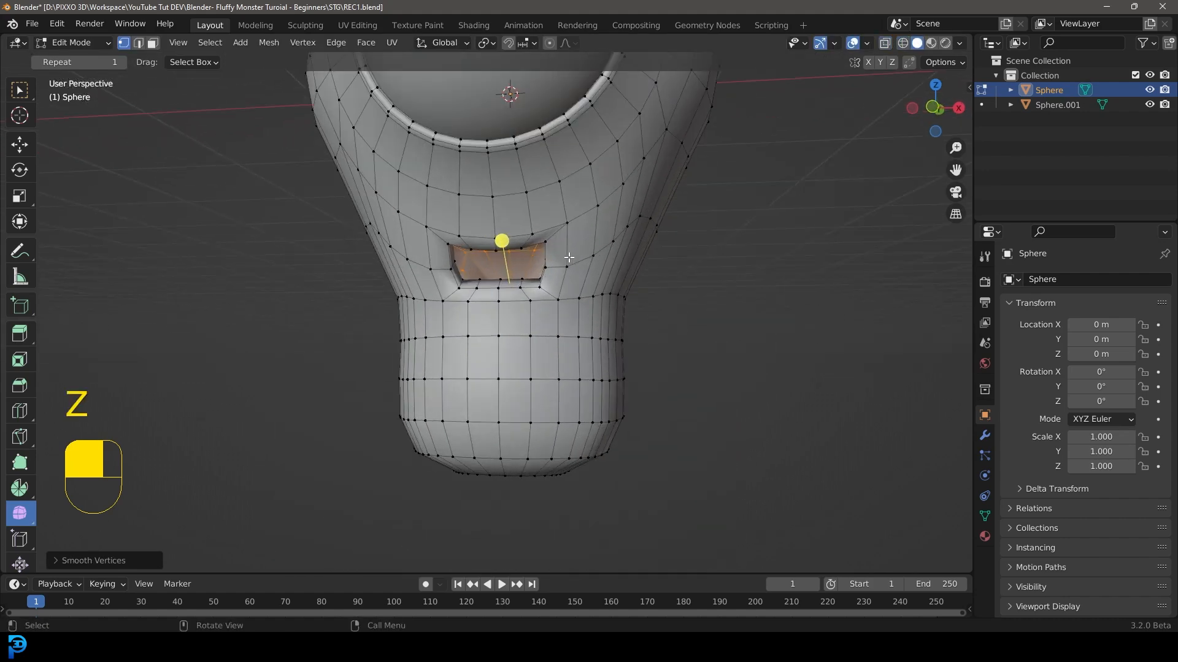
pyautogui.press('KP_1')
pyautogui.scroll(2, 500, 352)
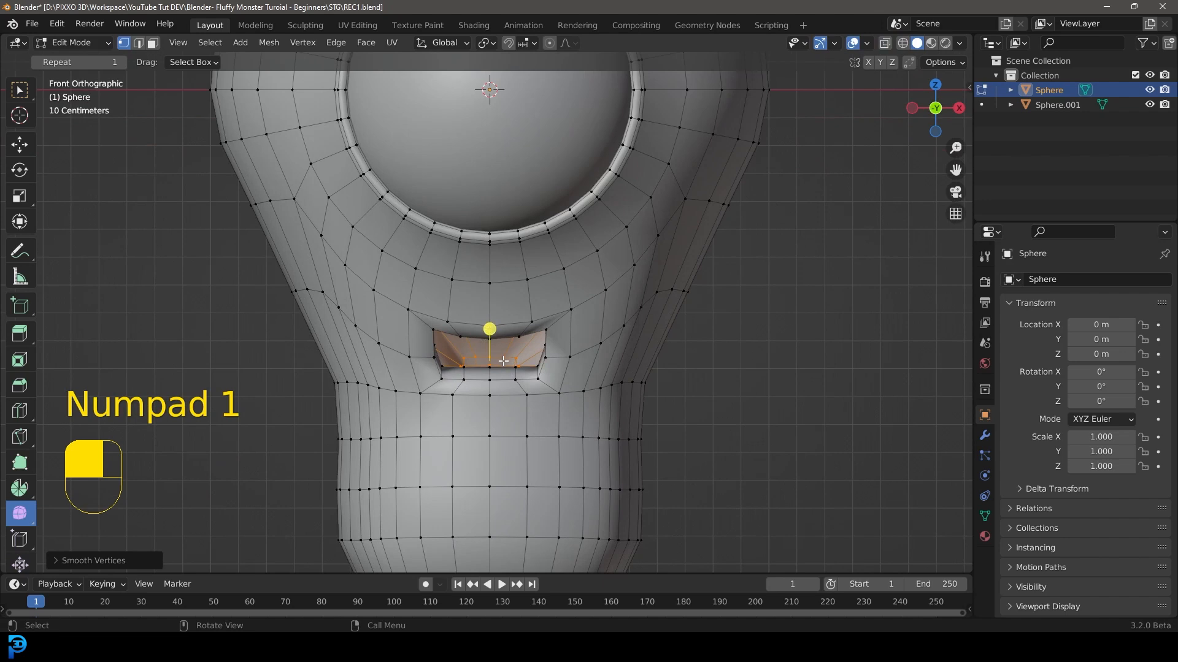
pyautogui.click(869, 63)
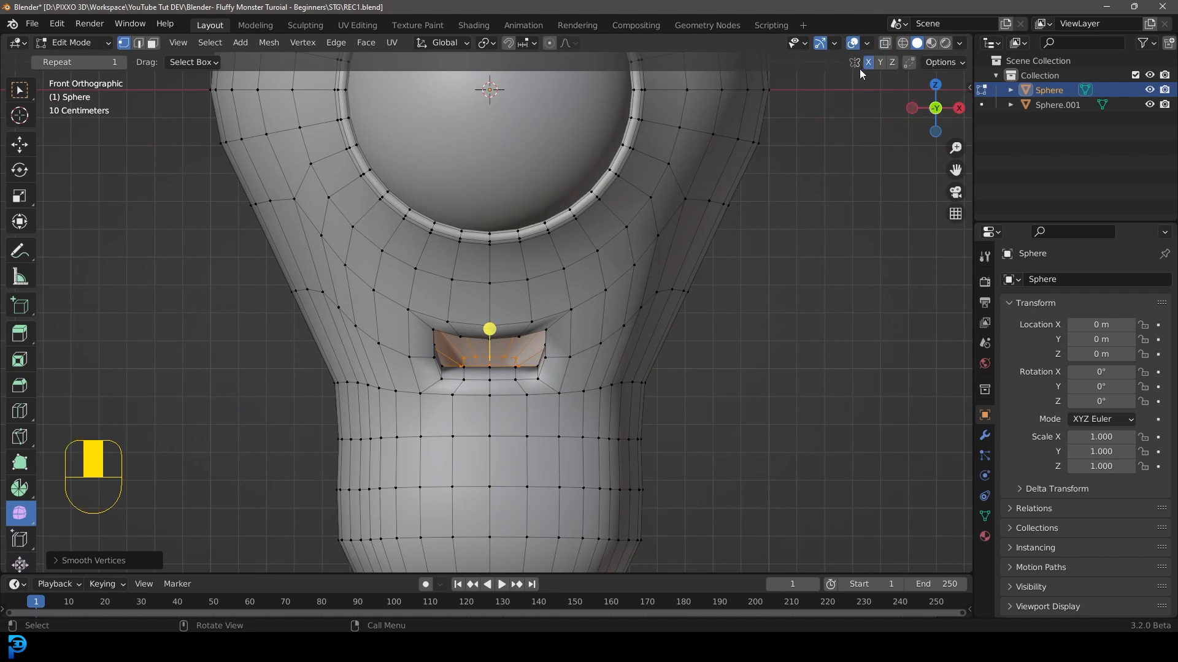
pyautogui.click(549, 43)
# Move the mouth's side vertex outward about 0.03 m with a proportional size of about 0.35 m.
pyautogui.scroll(2, 484, 334)
pyautogui.scroll(2, 488, 337)
pyautogui.click(518, 341)
pyautogui.scroll(-2, 521, 360)
pyautogui.press('g')
pyautogui.scroll(11, 539, 363)
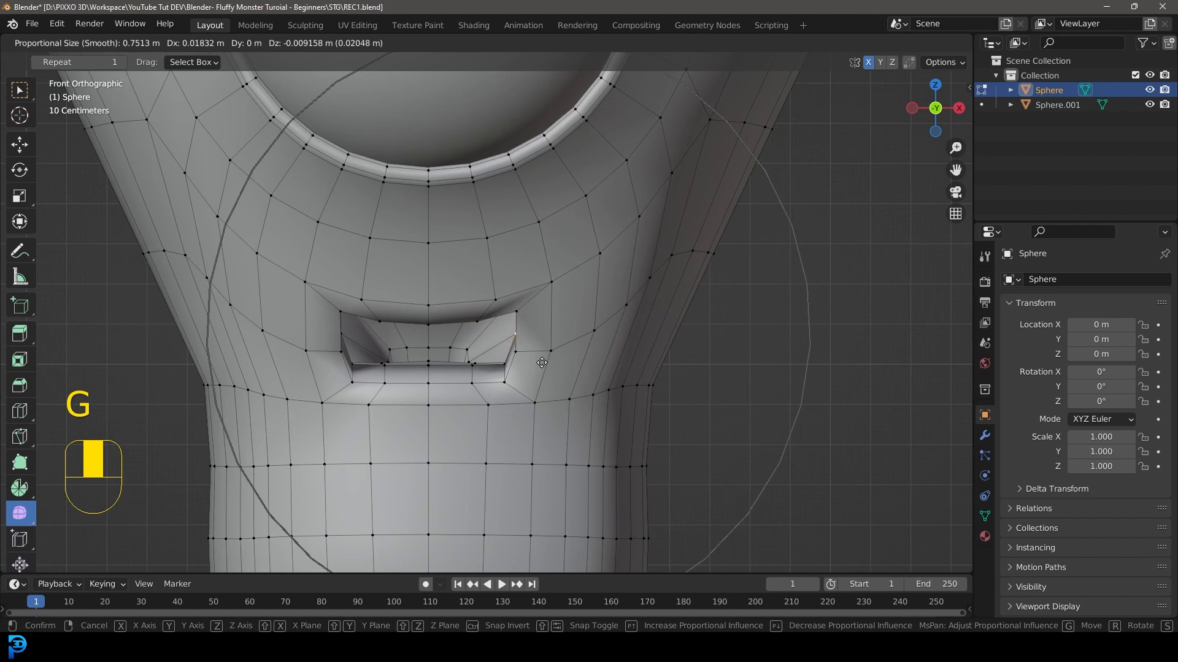
pyautogui.scroll(3, 537, 361)
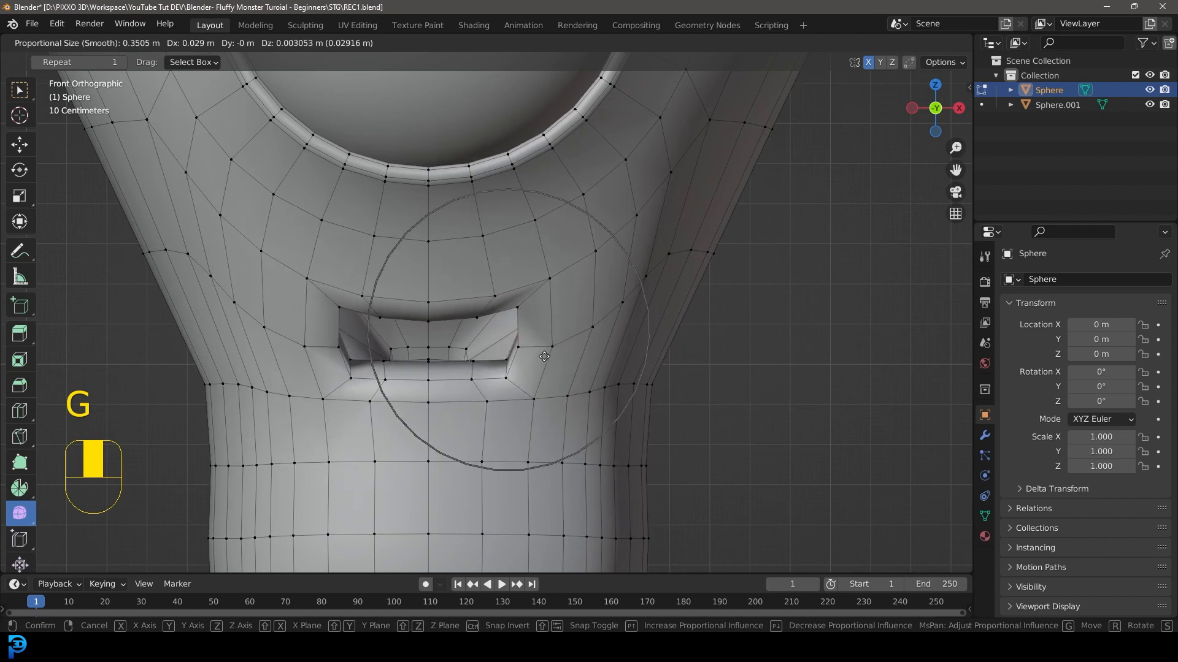
pyautogui.click(543, 358)
# Pull the mouth's upper corner vertex outward to widen the upper lip on both sides.
pyautogui.click(514, 308)
pyautogui.press('g')
pyautogui.click(495, 354)
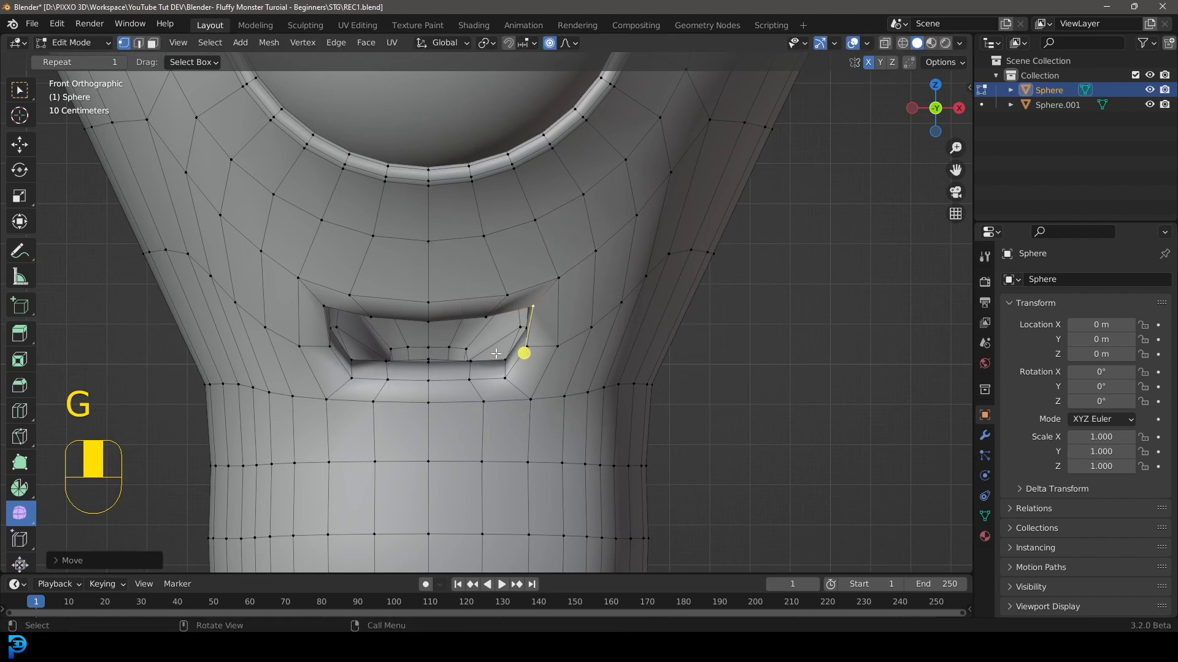
# Lower the centre vertex of the lower lip and raise the centre vertex of the upper lip.
pyautogui.click(427, 373)
pyautogui.press('g')
pyautogui.click(433, 397)
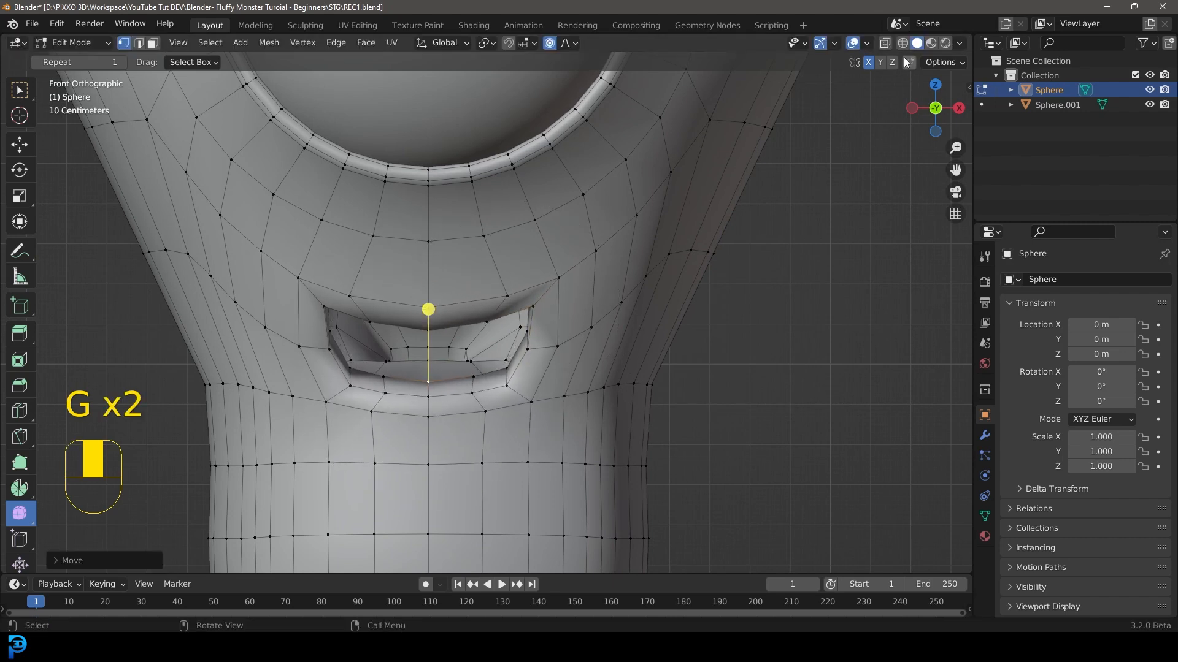
pyautogui.click(428, 397)
pyautogui.press('g')
pyautogui.click(428, 388)
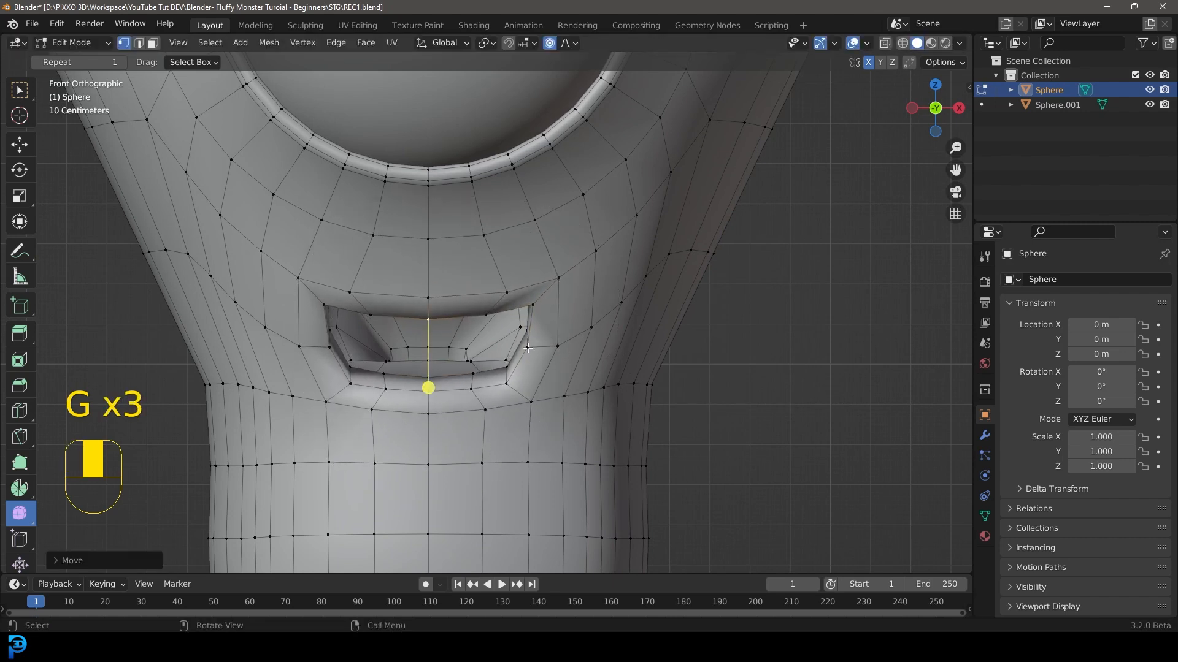
# Move the mouth's side vertex further outward and adjust the centre vertex of the inner lower edge.
pyautogui.click(528, 348)
pyautogui.press('g')
pyautogui.click(537, 350)
pyautogui.click(428, 360)
pyautogui.press('g')
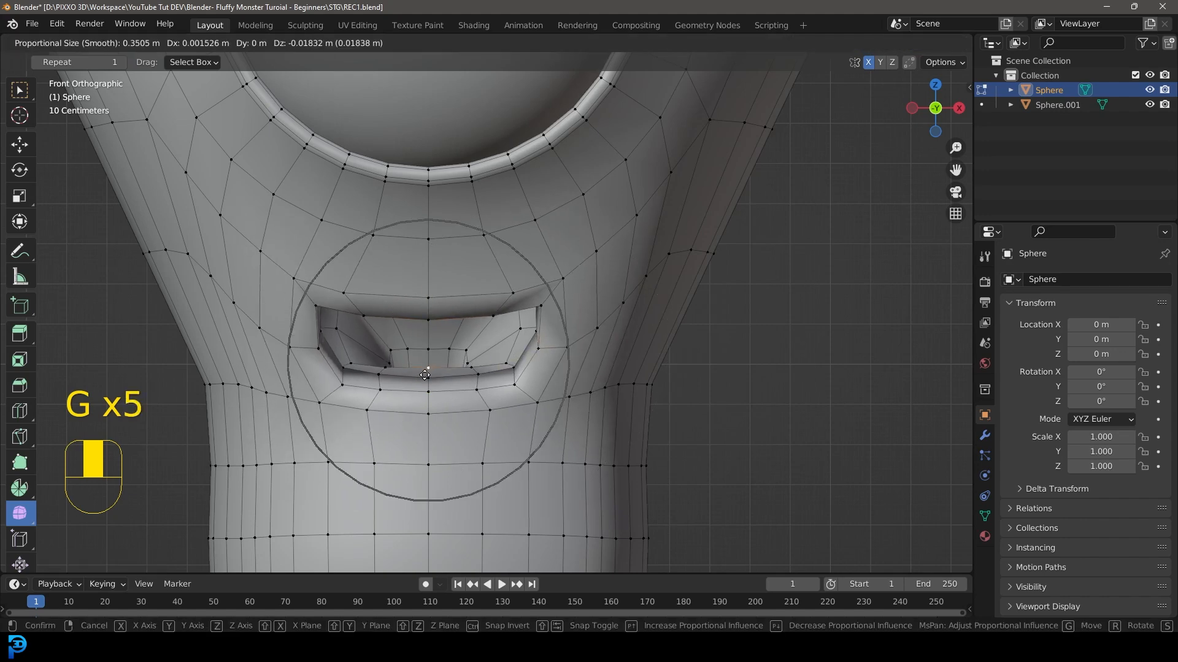
pyautogui.click(430, 359)
pyautogui.scroll(-2, 441, 307)
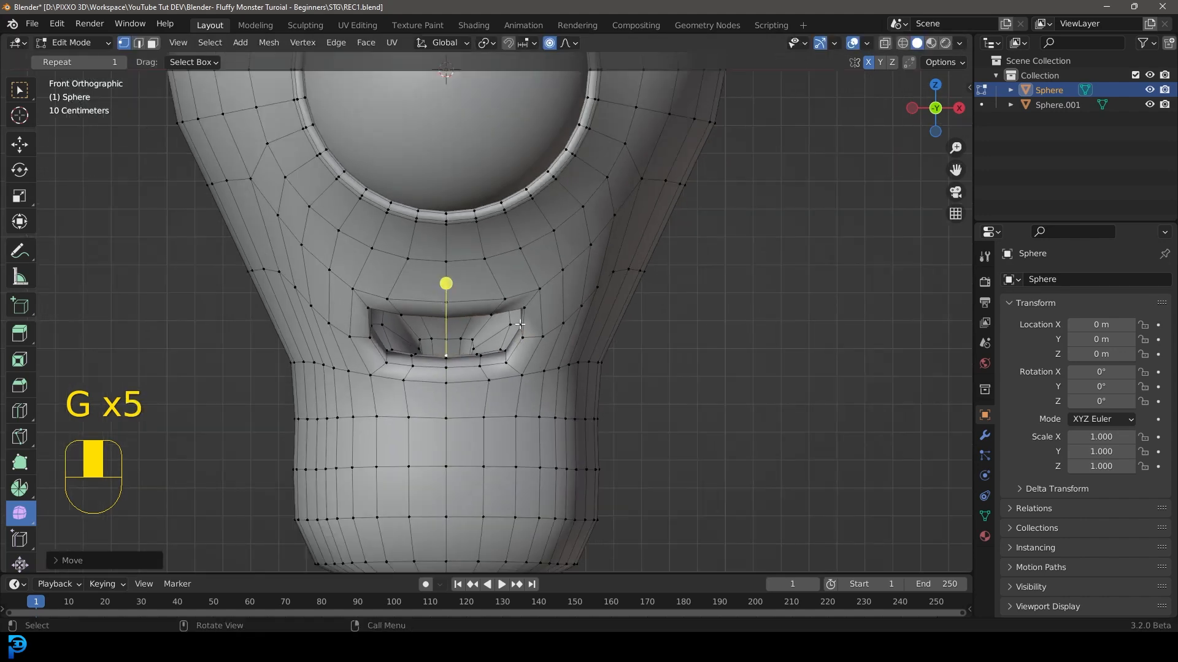
# Pull the body's side vertex above the mouth outward and slightly down with a proportional size of about 0.51 m.
pyautogui.scroll(-4, 534, 319)
pyautogui.scroll(3, 571, 306)
pyautogui.moveTo(609, 279); pyautogui.dragTo(572, 215)
pyautogui.scroll(-1, 586, 328)
pyautogui.press('g')
pyautogui.scroll(-4, 598, 334)
pyautogui.click(600, 334)
pyautogui.click(536, 314)
pyautogui.press('g')
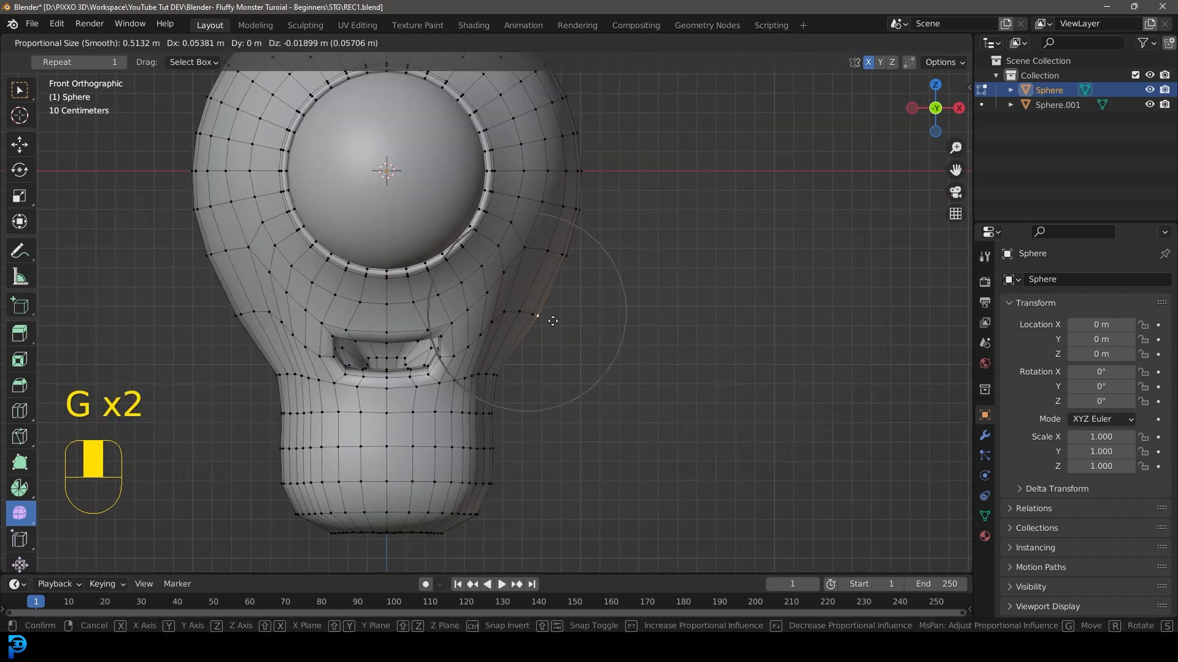
pyautogui.click(540, 320)
# Pull the neighbouring vertex further in on the body's side outward to smooth the silhouette, and leave mesh editing.
pyautogui.click(502, 319)
pyautogui.press('g')
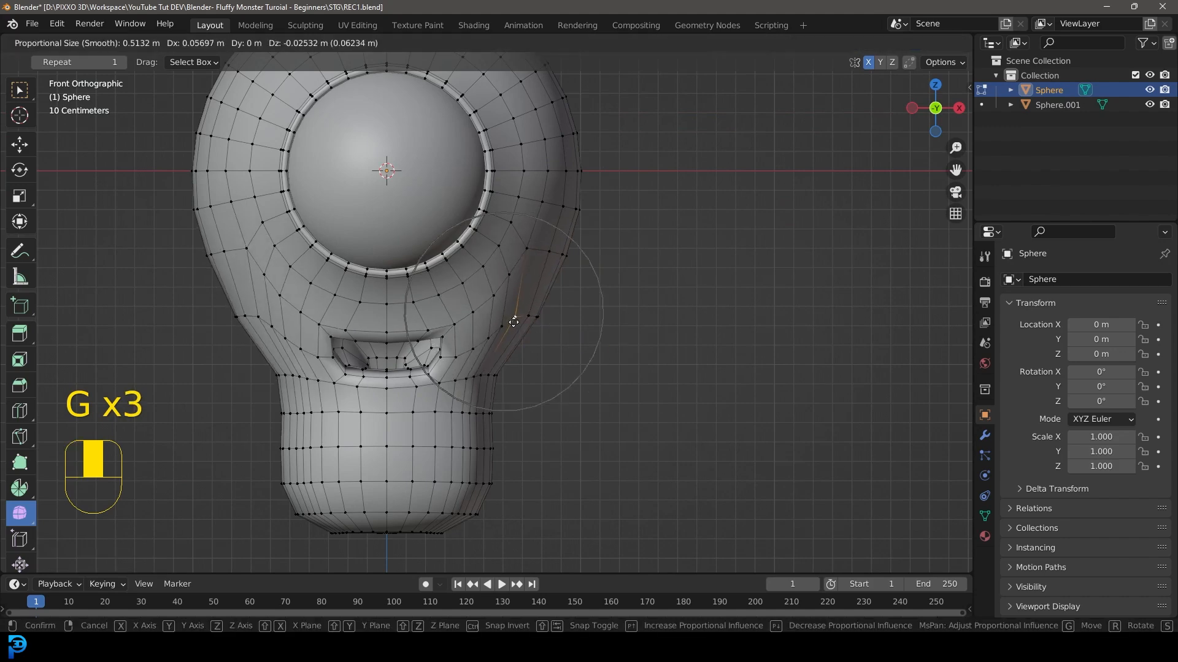
pyautogui.click(509, 317)
pyautogui.scroll(-2, 507, 315)
pyautogui.press('Tab')
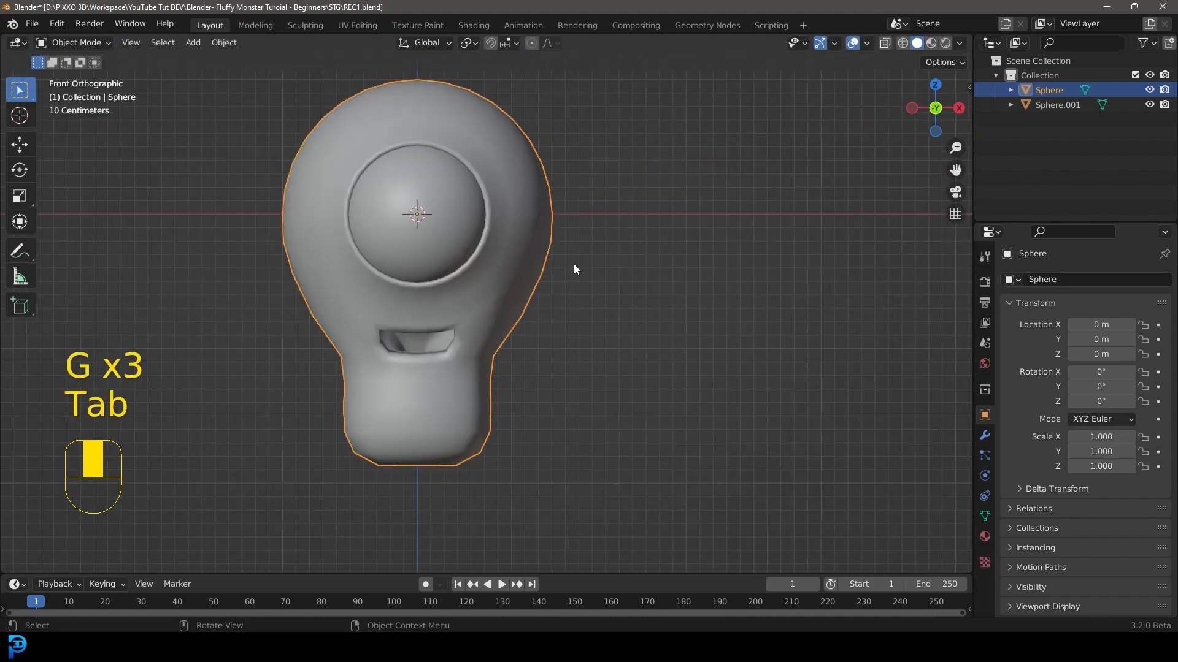
# Add a Subdivision Surface modifier to the monster's body.
pyautogui.click(986, 437)
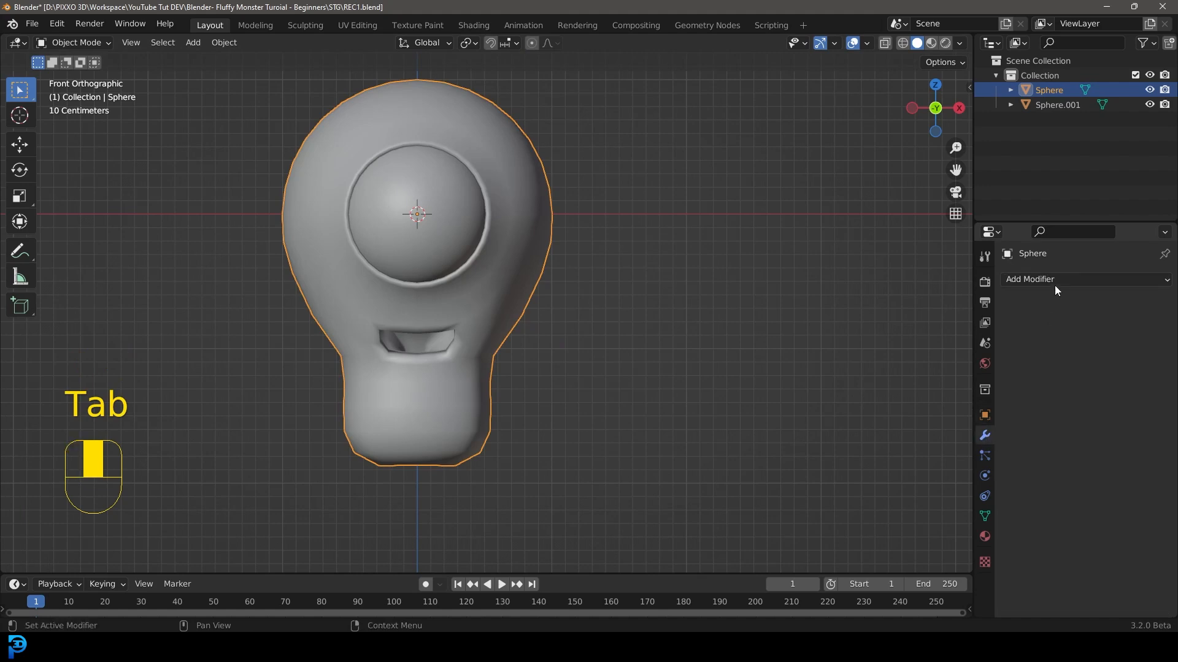
pyautogui.click(1050, 281)
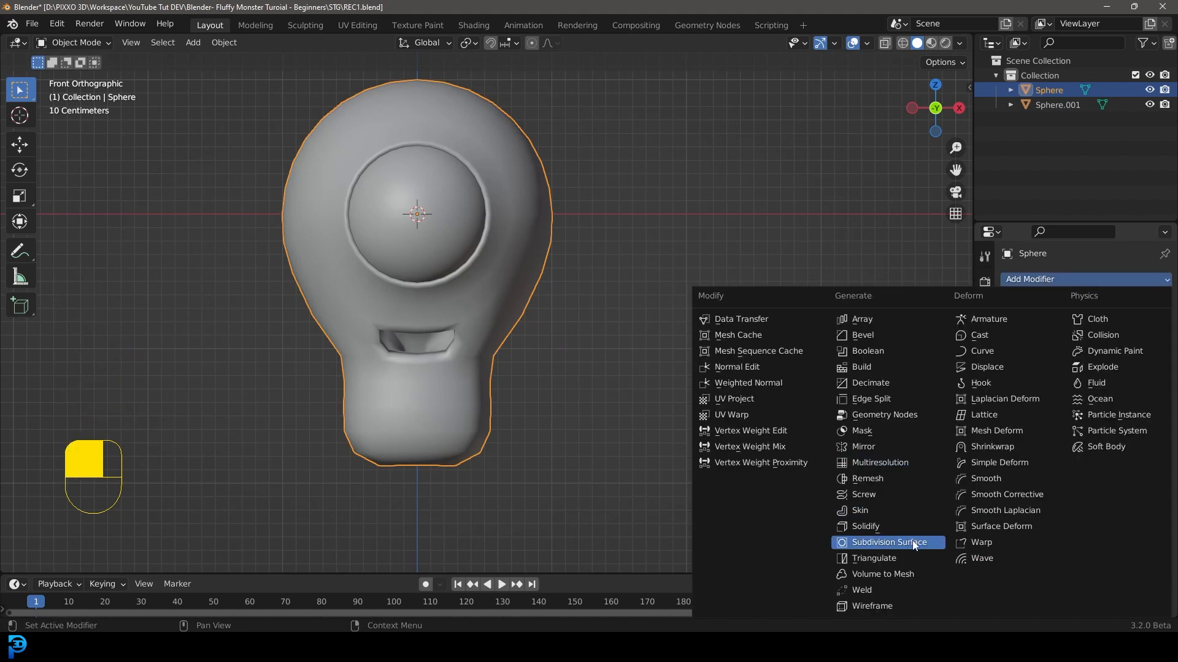
pyautogui.click(888, 542)
pyautogui.scroll(-2, 514, 227)
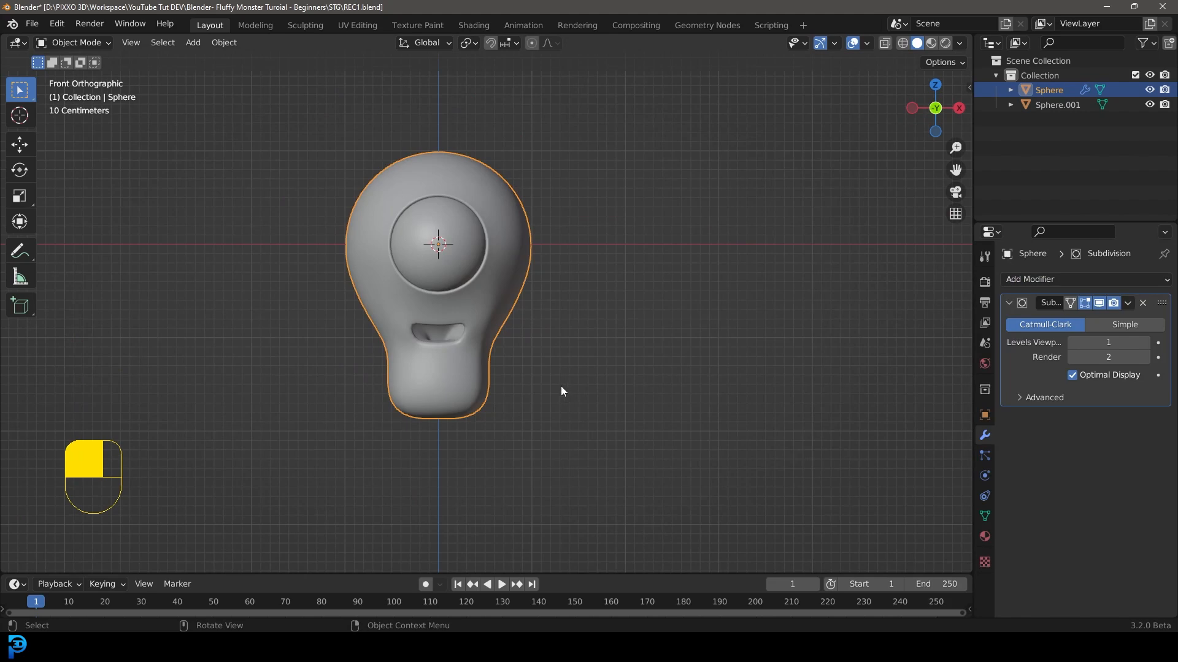
# Raise the body and eyeball together about 2.28 m along Z so they sit above the ground plane.
pyautogui.moveTo(579, 436); pyautogui.dragTo(311, 92)
pyautogui.press('g')
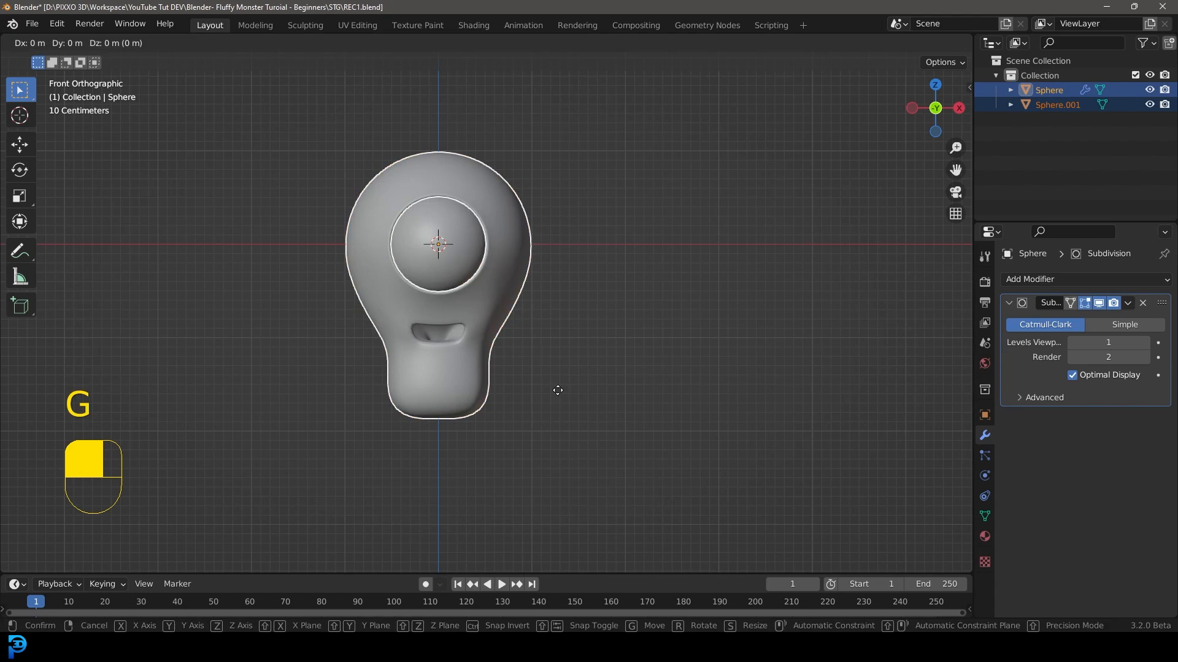
pyautogui.press('z')
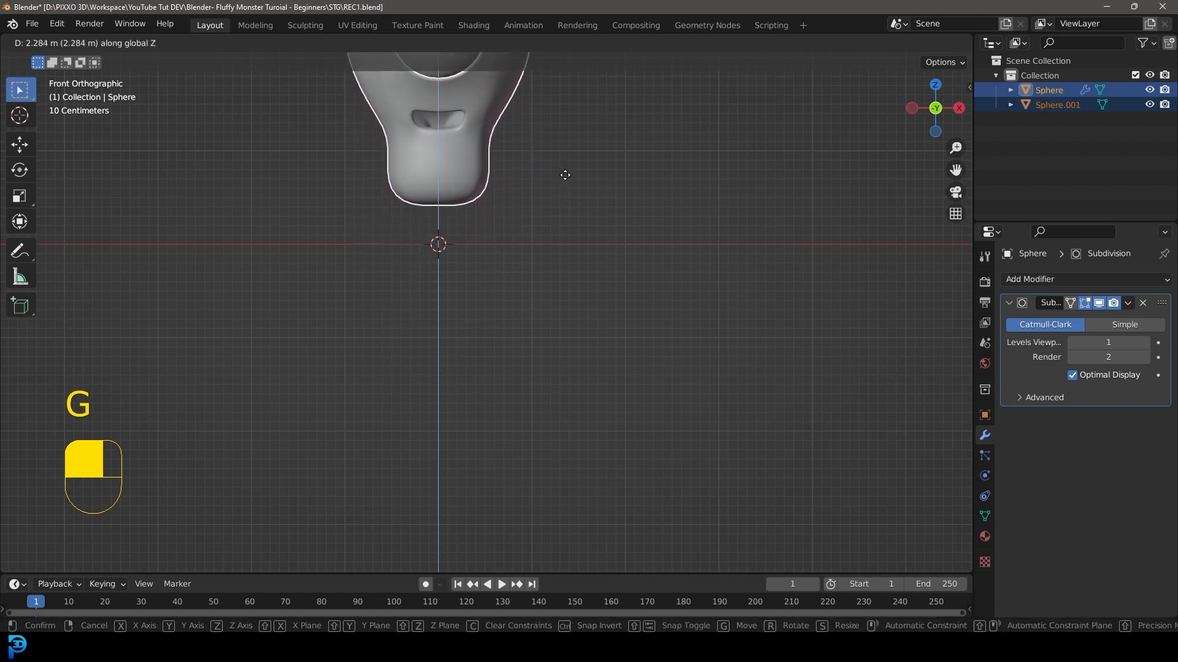
pyautogui.click(564, 177)
pyautogui.moveTo(565, 171); pyautogui.dragTo(5, 405, button='middle')
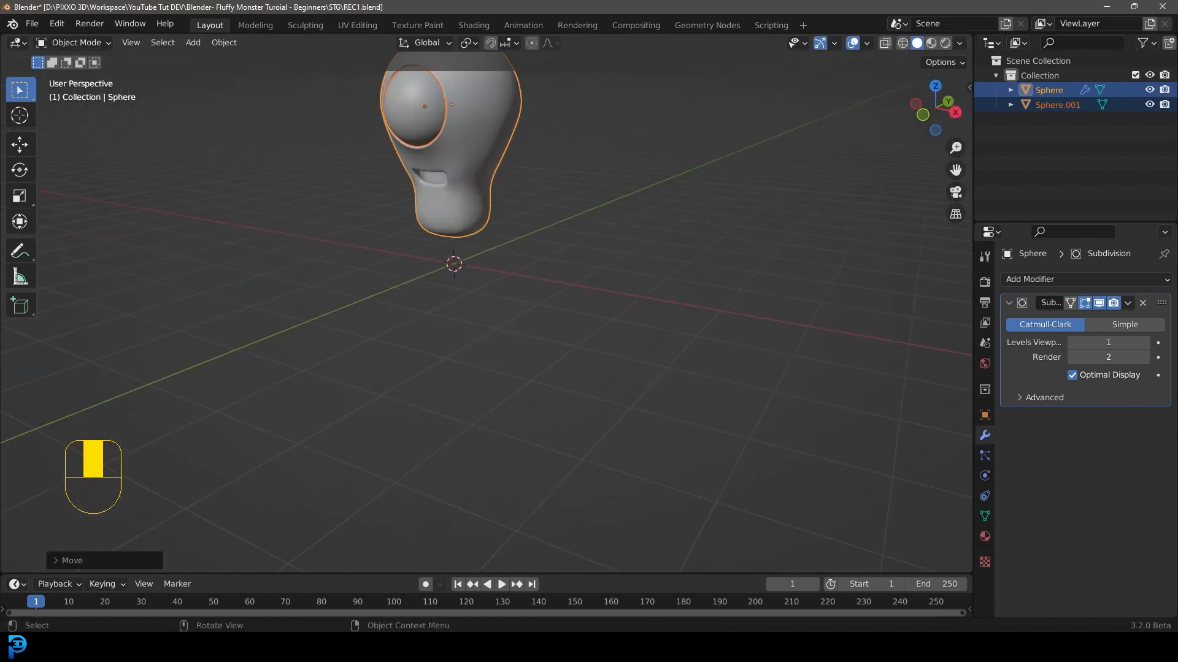
pyautogui.moveTo(413, 299); pyautogui.dragTo(524, 296, button='middle')
# Deselect everything and add a cube mesh at the world origin.
pyautogui.press('KP_1')
pyautogui.hotkey('alt', 'a')
pyautogui.scroll(3, 486, 264)
pyautogui.hotkey('shift', 'a')
pyautogui.moveTo(524, 291)
pyautogui.press('Down')
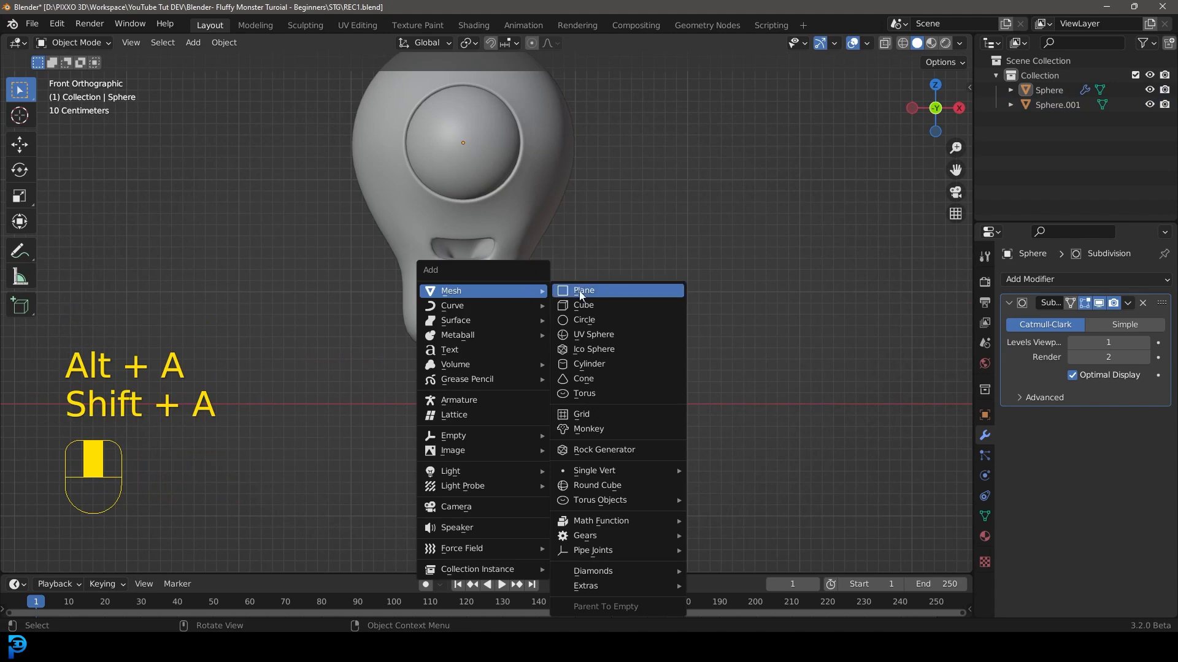
pyautogui.press('Down')
pyautogui.scroll(2, 518, 324)
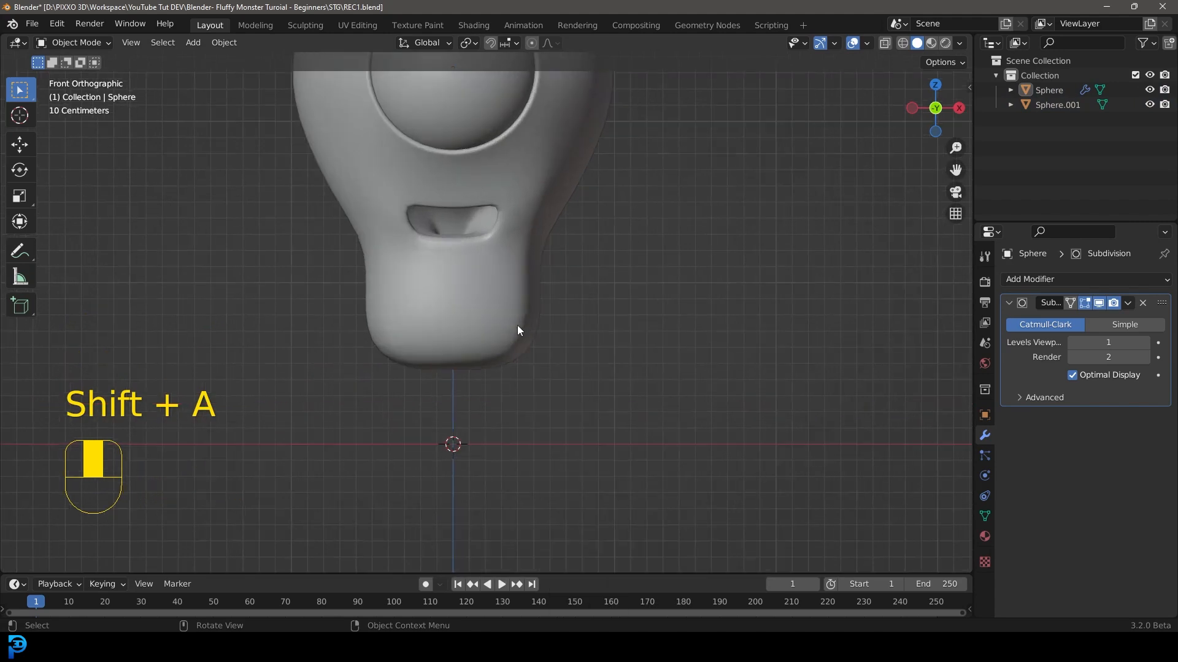
pyautogui.hotkey('shift', 'a')
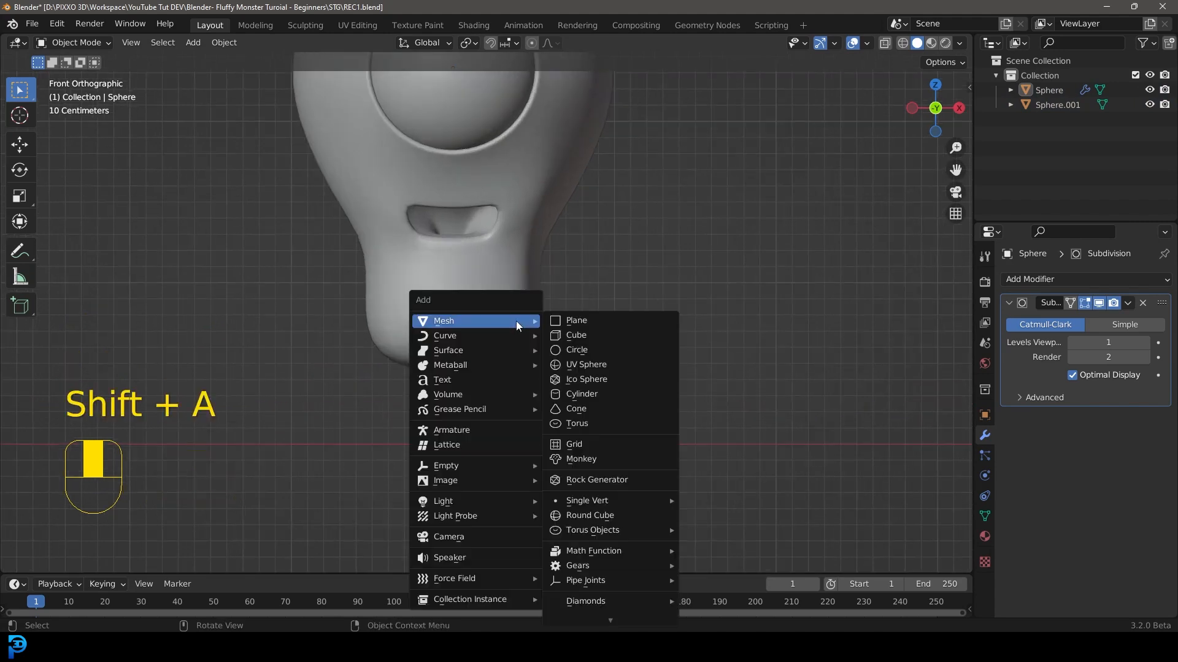
pyautogui.click(584, 337)
pyautogui.scroll(-3, 562, 366)
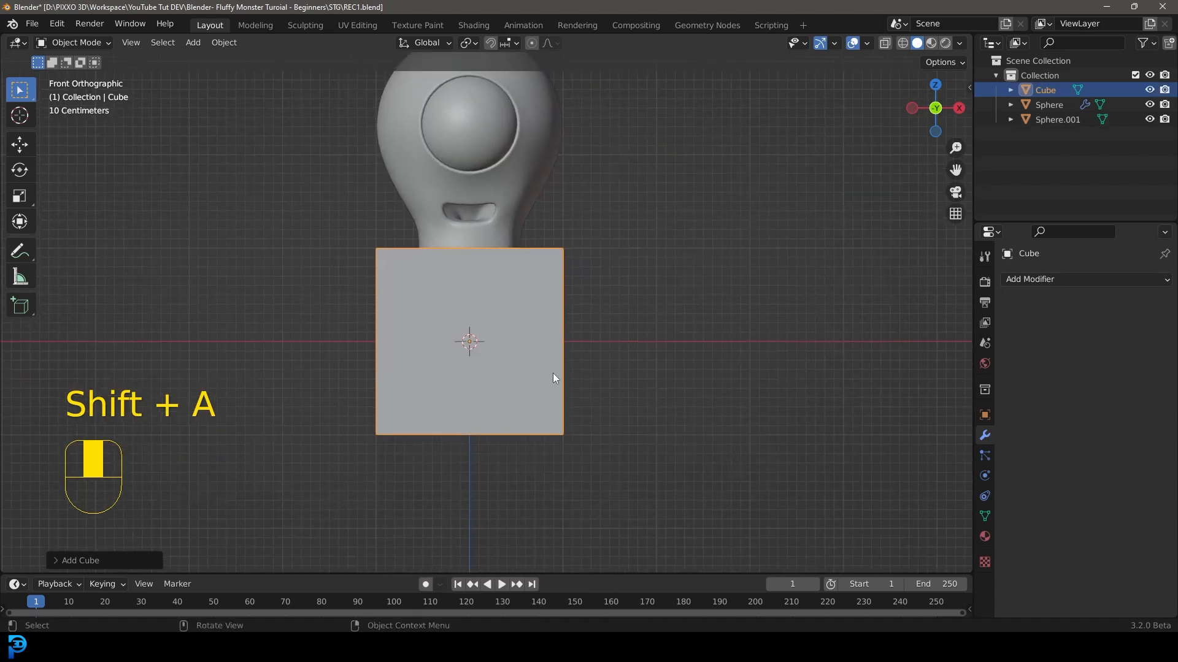
# Disable proportional editing and scale the cube's mesh down to about 0.08 m wide.
pyautogui.press('Tab')
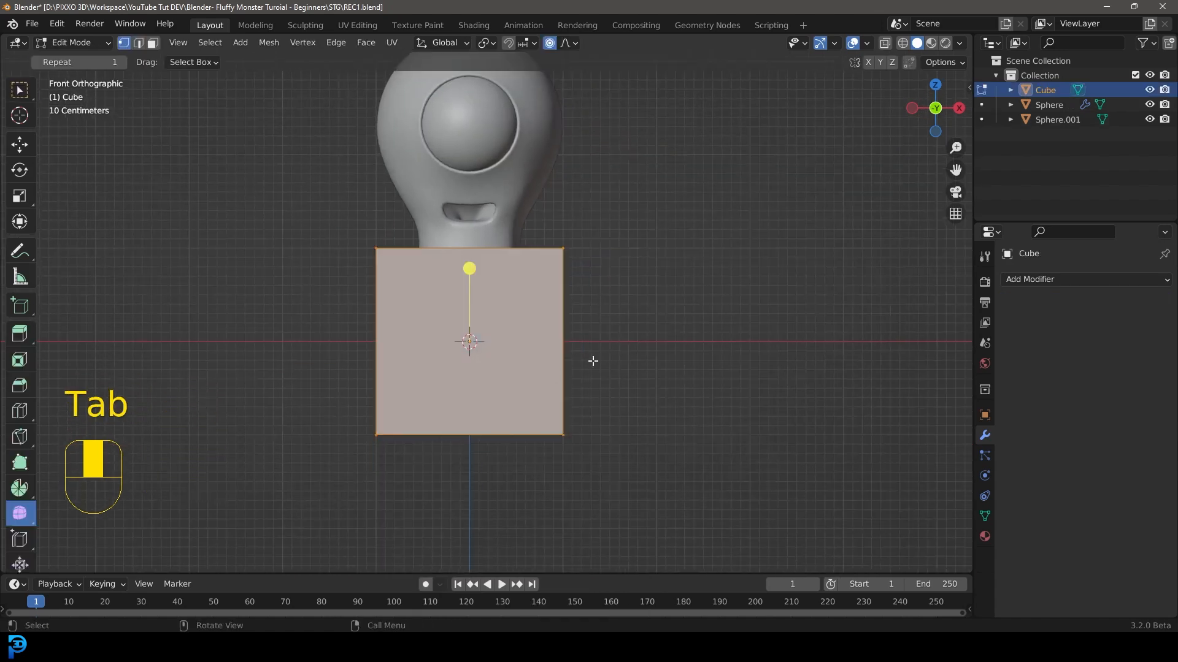
pyautogui.click(550, 43)
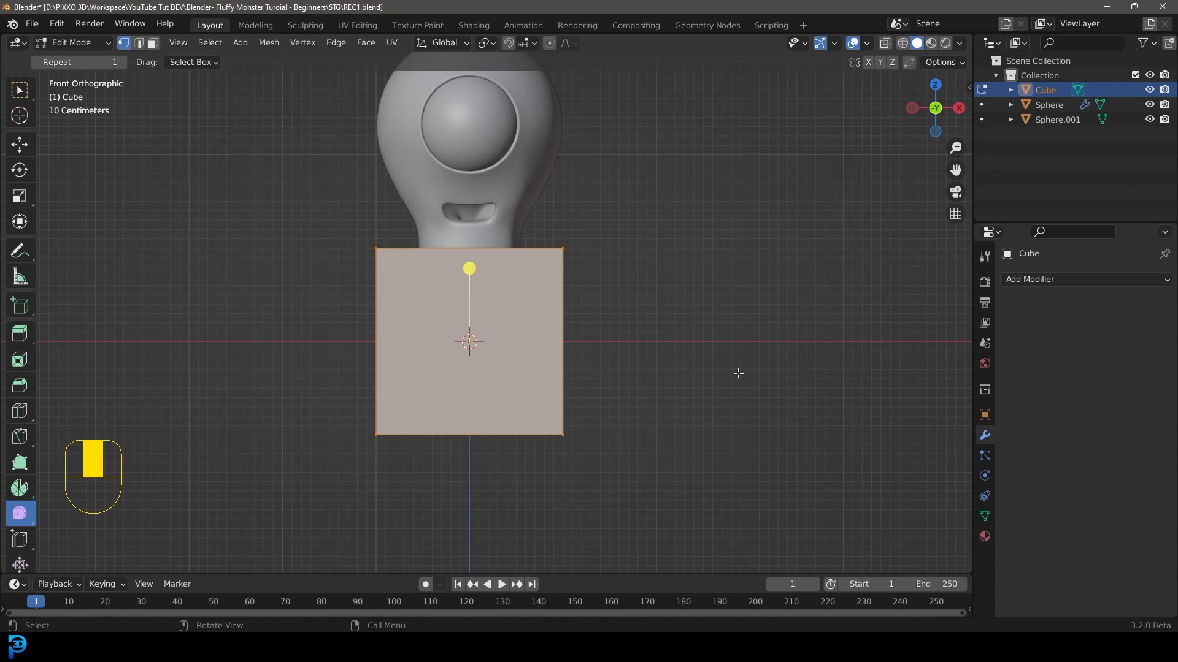
pyautogui.press('s')
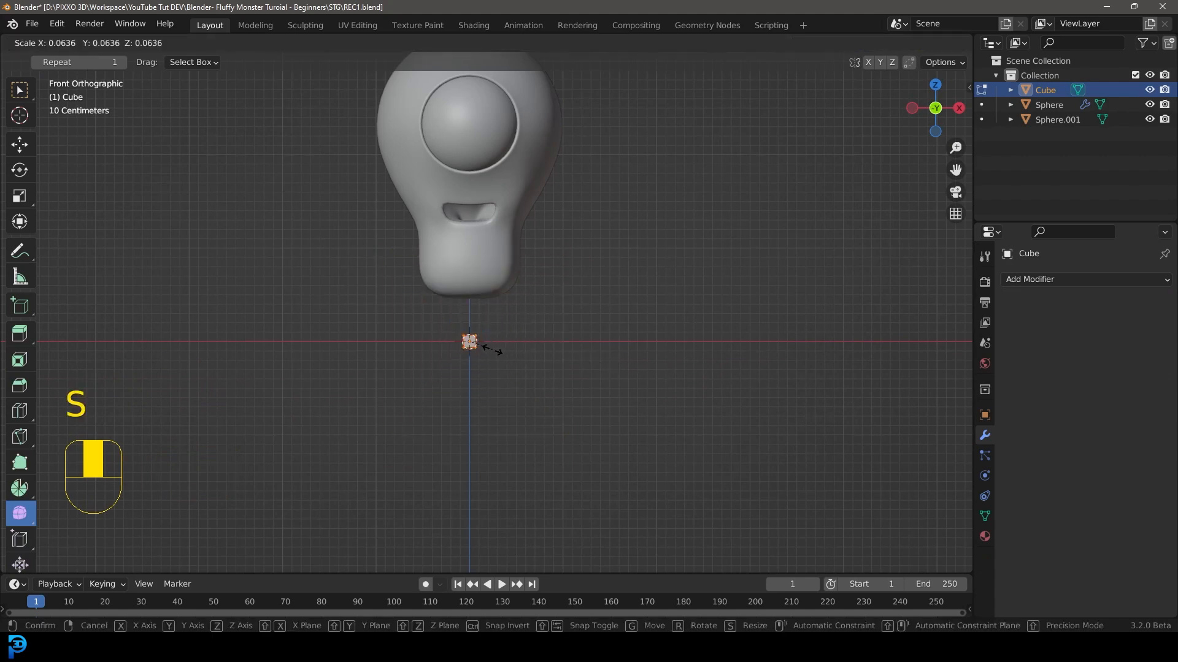
pyautogui.click(483, 350)
pyautogui.scroll(5, 505, 399)
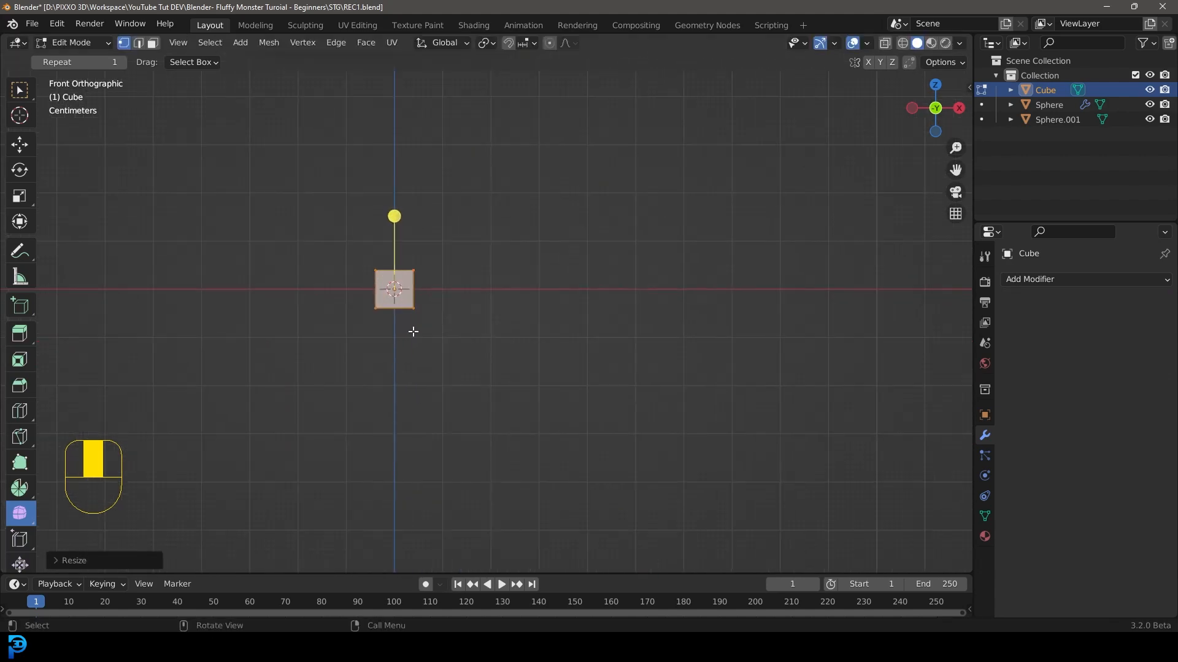
# Enable X-ray and move the cube's bottom vertices down about 0.26 m to form a thin leg.
pyautogui.click(885, 44)
pyautogui.moveTo(609, 381); pyautogui.dragTo(299, 284)
pyautogui.keyDown('shift'); pyautogui.moveTo(429, 337); pyautogui.dragTo(456, 285, button='middle'); pyautogui.keyUp('shift')
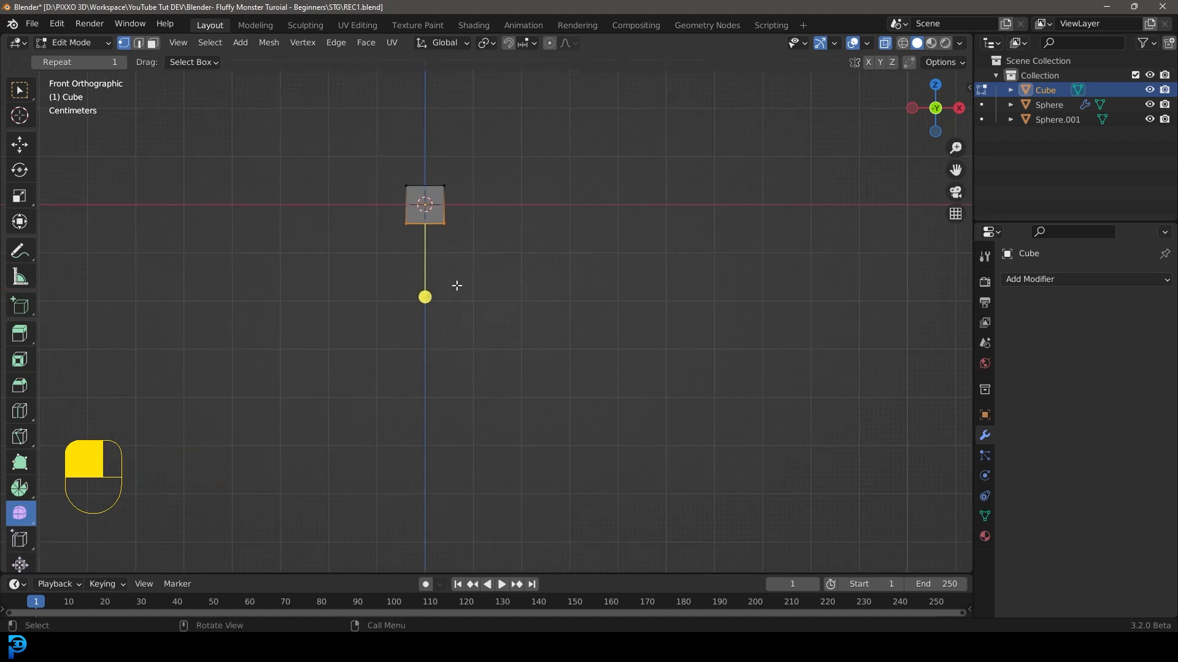
pyautogui.press('g')
pyautogui.press('z')
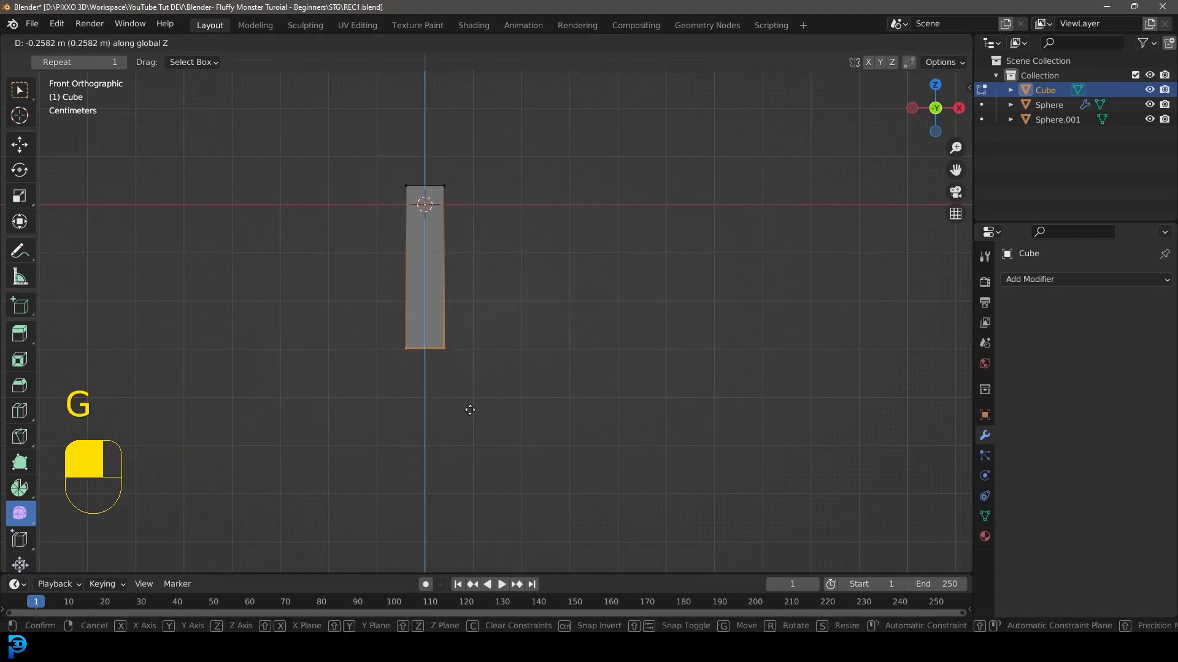
pyautogui.click(471, 411)
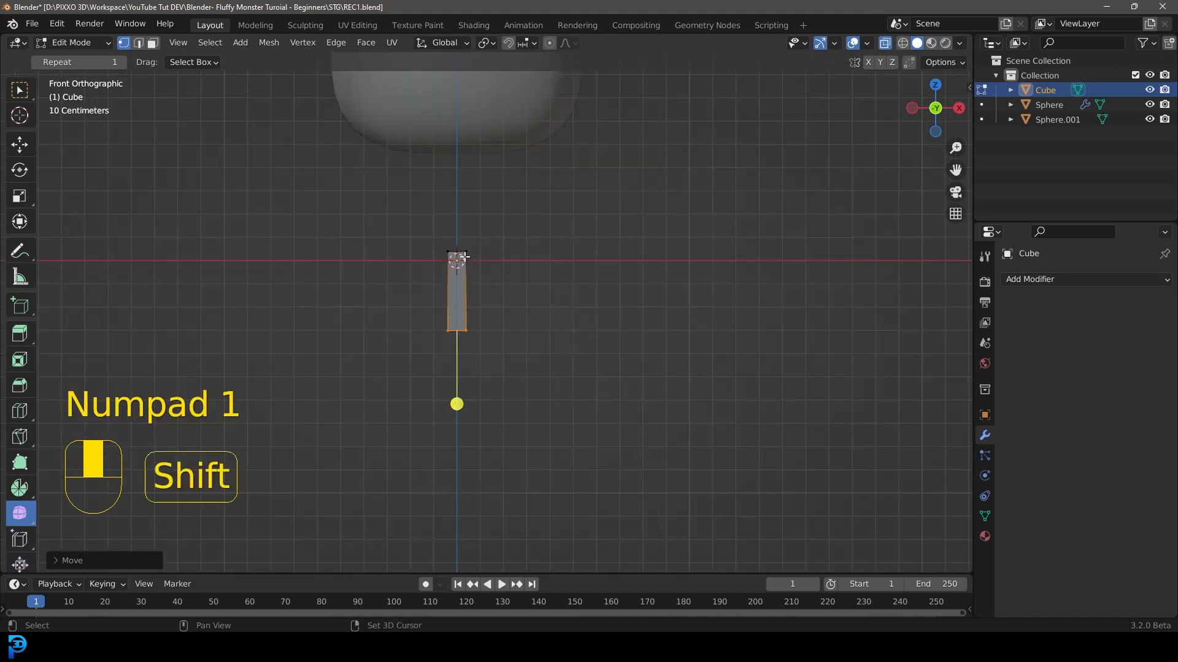
pyautogui.keyDown('shift'); pyautogui.moveTo(468, 262); pyautogui.dragTo(461, 320, button='middle'); pyautogui.keyUp('shift')
# Move the leg object about 0.36 m along X and 0.56 m up, to the underside of the body.
pyautogui.press('Tab')
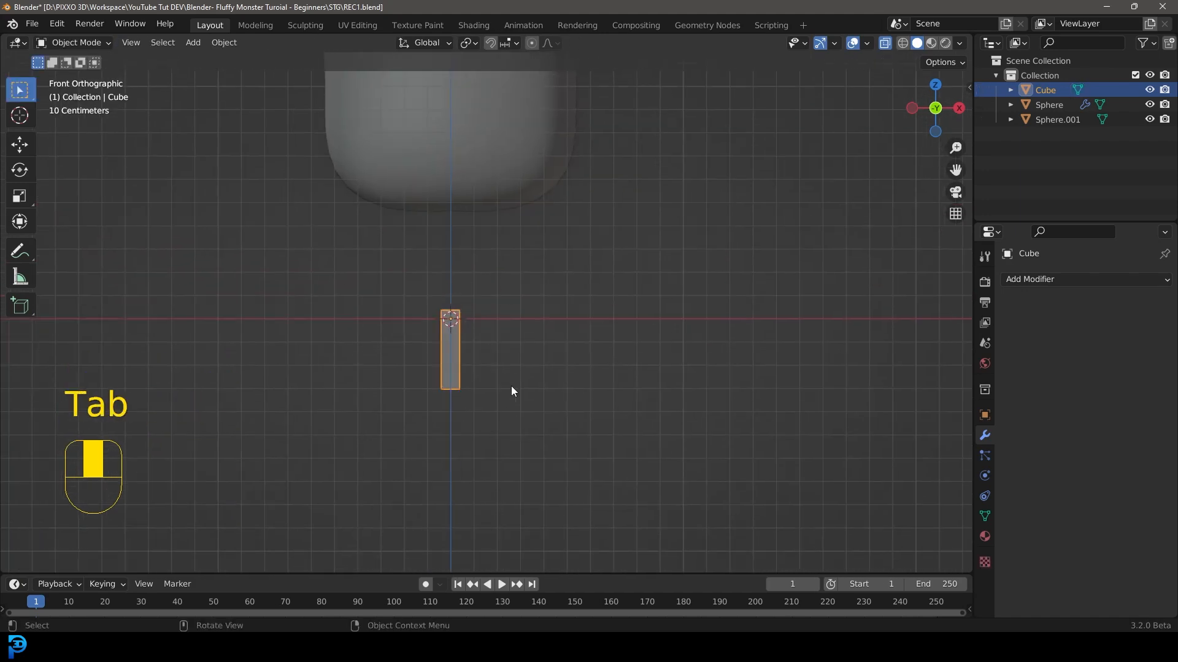
pyautogui.press('g')
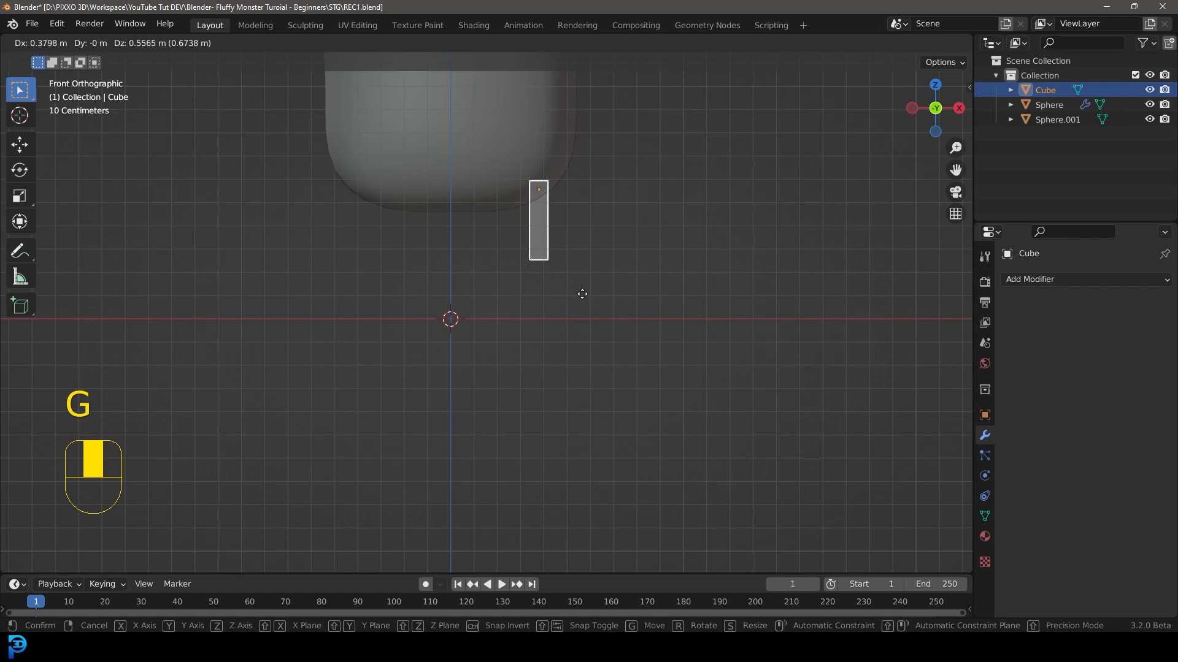
pyautogui.click(576, 292)
pyautogui.keyDown('shift'); pyautogui.moveTo(554, 239); pyautogui.dragTo(505, 255, button='middle'); pyautogui.keyUp('shift')
# Lower the leg's bottom end by about 0.17 m and scale it down to about two thirds for a taper.
pyautogui.press('Tab')
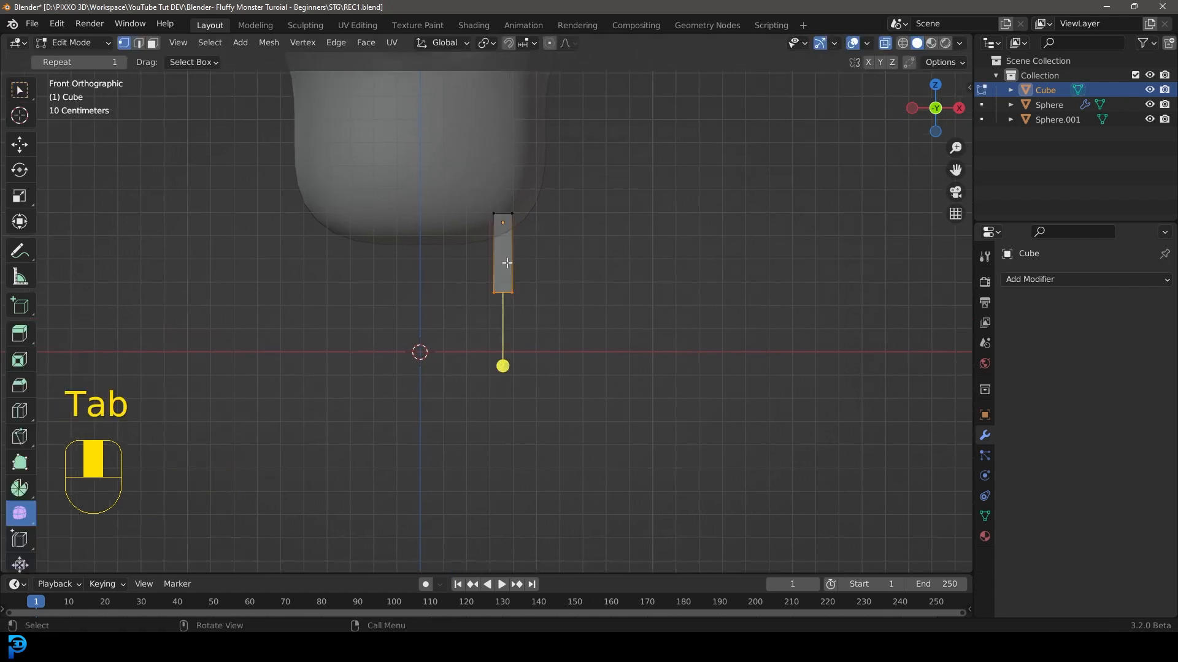
pyautogui.scroll(2, 521, 293)
pyautogui.scroll(2, 540, 342)
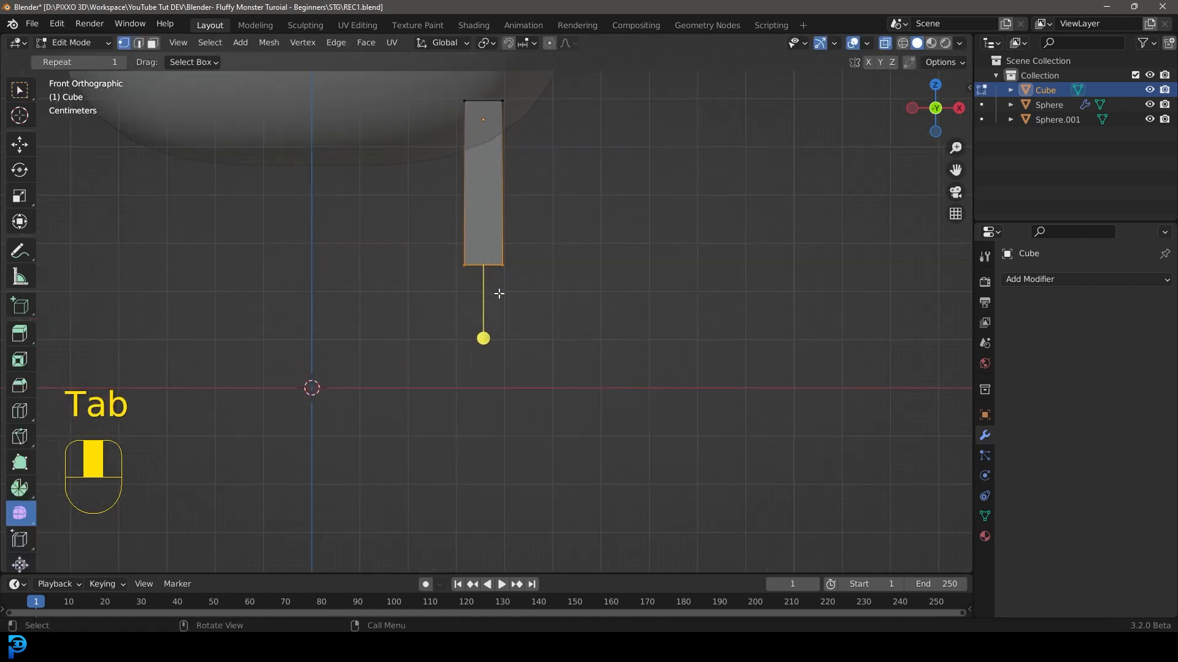
pyautogui.press('g')
pyautogui.press('z')
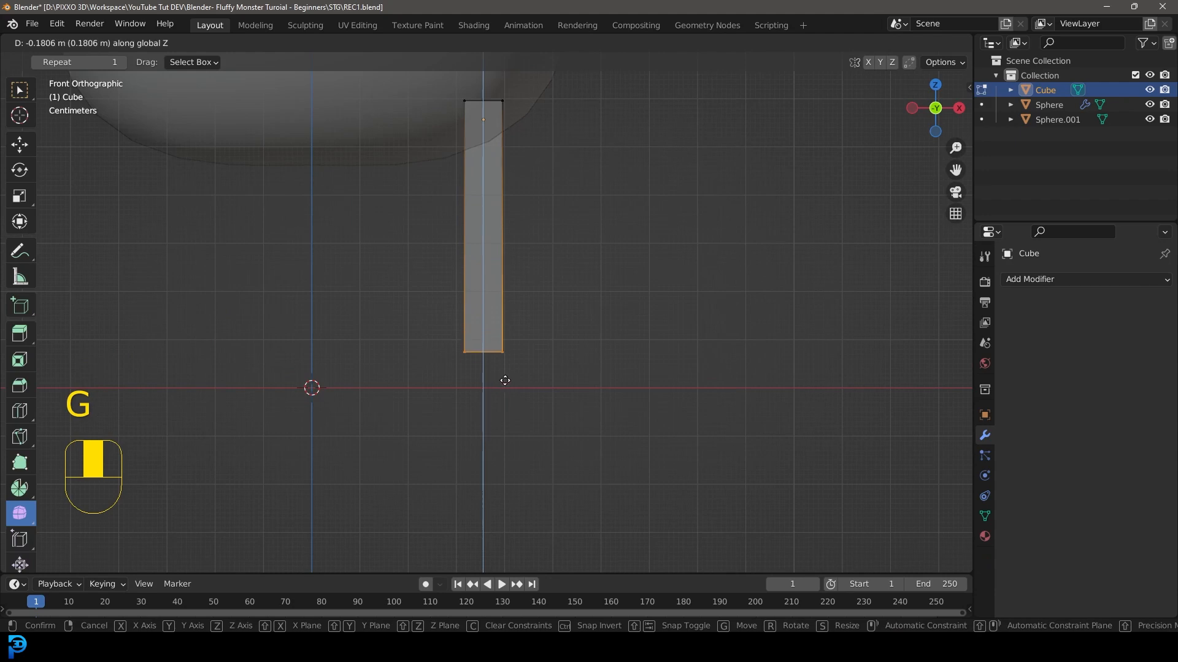
pyautogui.click(515, 377)
pyautogui.press('s')
pyautogui.click(536, 375)
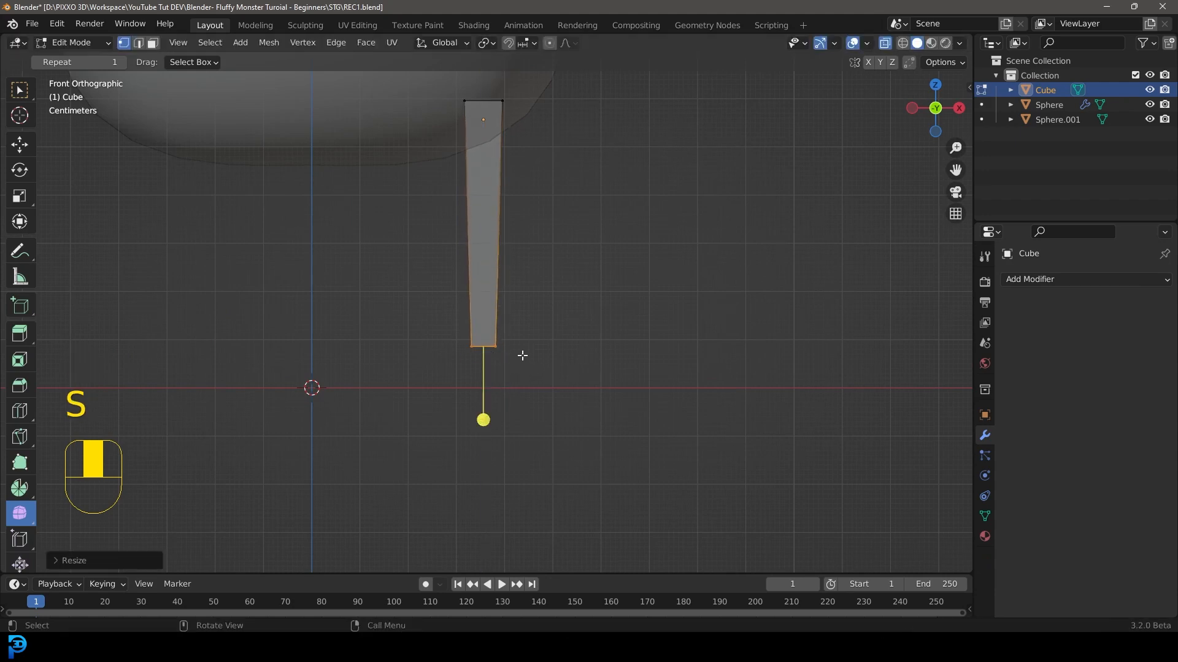
# Extrude the leg's bottom face down about 0.08 m to the ground level.
pyautogui.press('KP_3')
pyautogui.press('e')
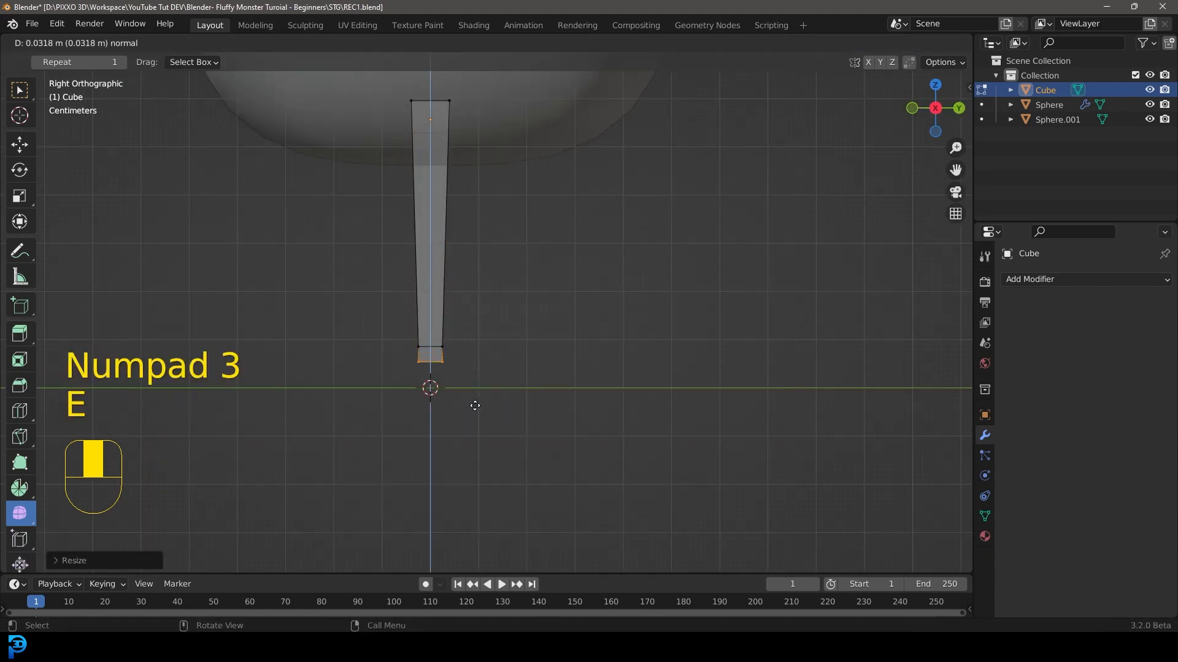
pyautogui.click(473, 428)
# Widen the front vertices of the leg's bottom block along the X axis.
pyautogui.moveTo(330, 473); pyautogui.dragTo(426, 321)
pyautogui.moveTo(426, 320); pyautogui.dragTo(511, 404, button='middle')
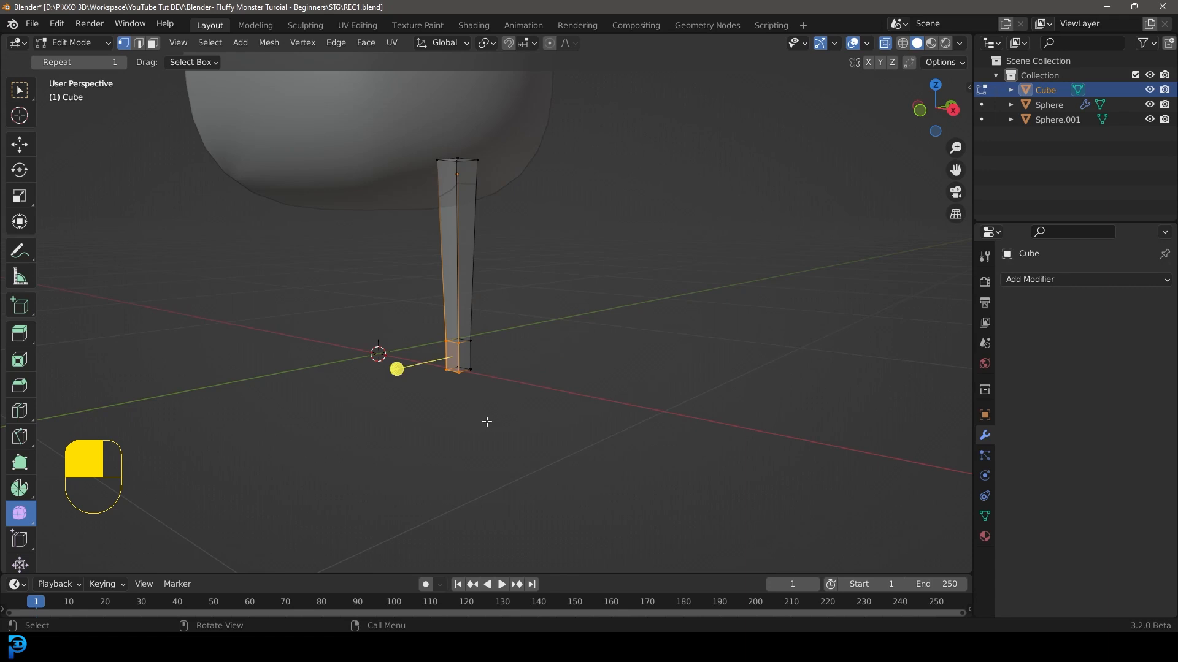
pyautogui.press('s')
pyautogui.middleClick(494, 426)
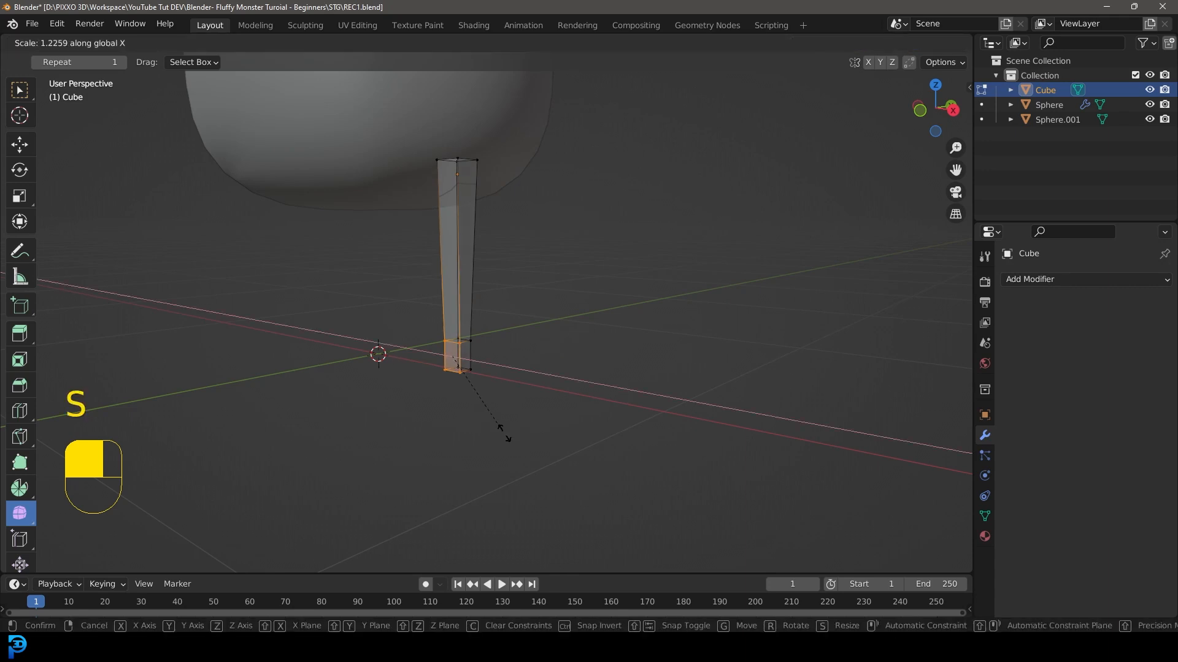
pyautogui.click(531, 416)
pyautogui.scroll(2, 443, 196)
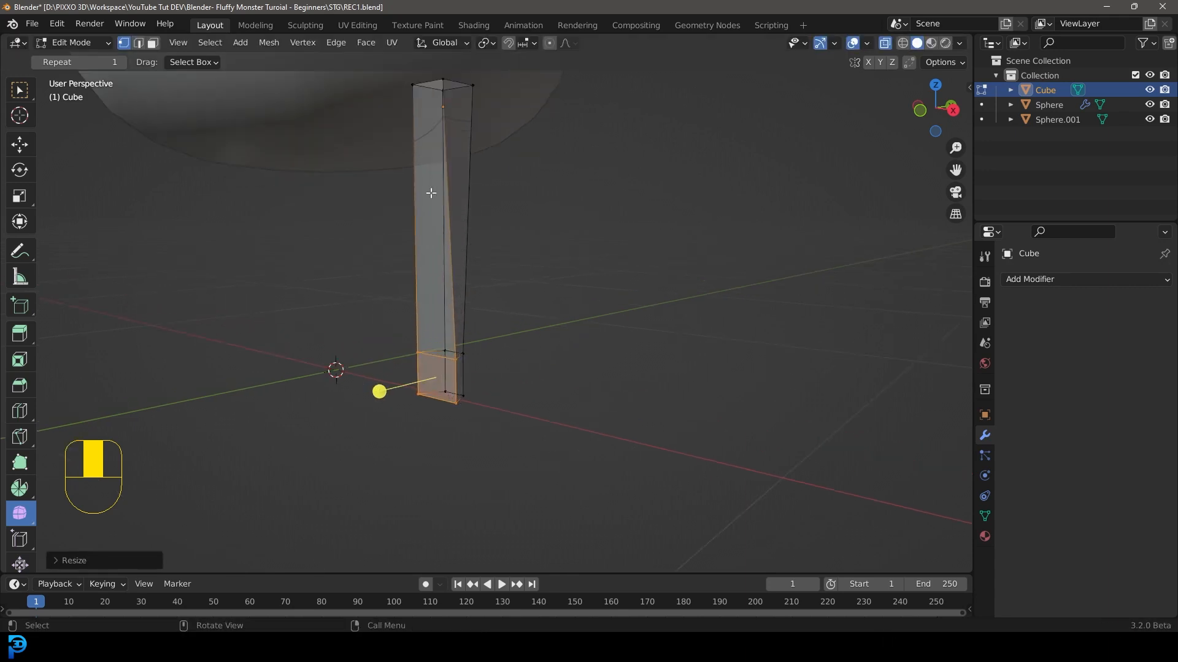
# Add an edge loop on the leg just above the bottom block and scale it to about 0.64 as an ankle.
pyautogui.hotkey('ctrl', 'r')
pyautogui.click(412, 224)
pyautogui.moveTo(416, 255); pyautogui.dragTo(422, 302)
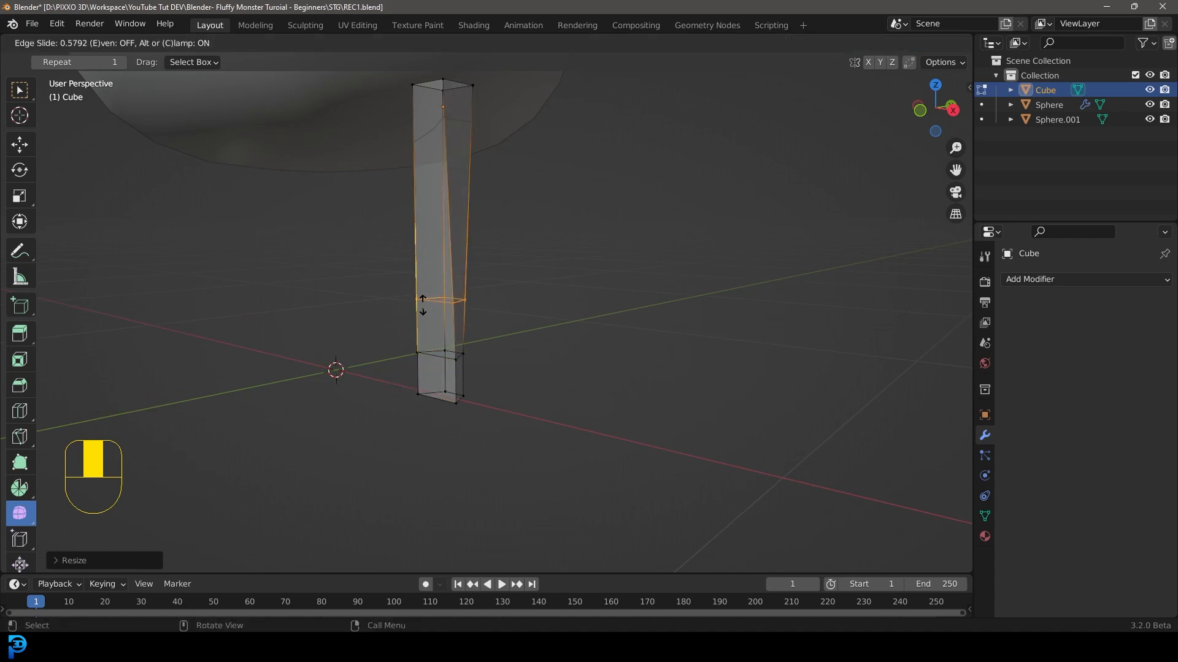
pyautogui.click(489, 334)
pyautogui.press('s')
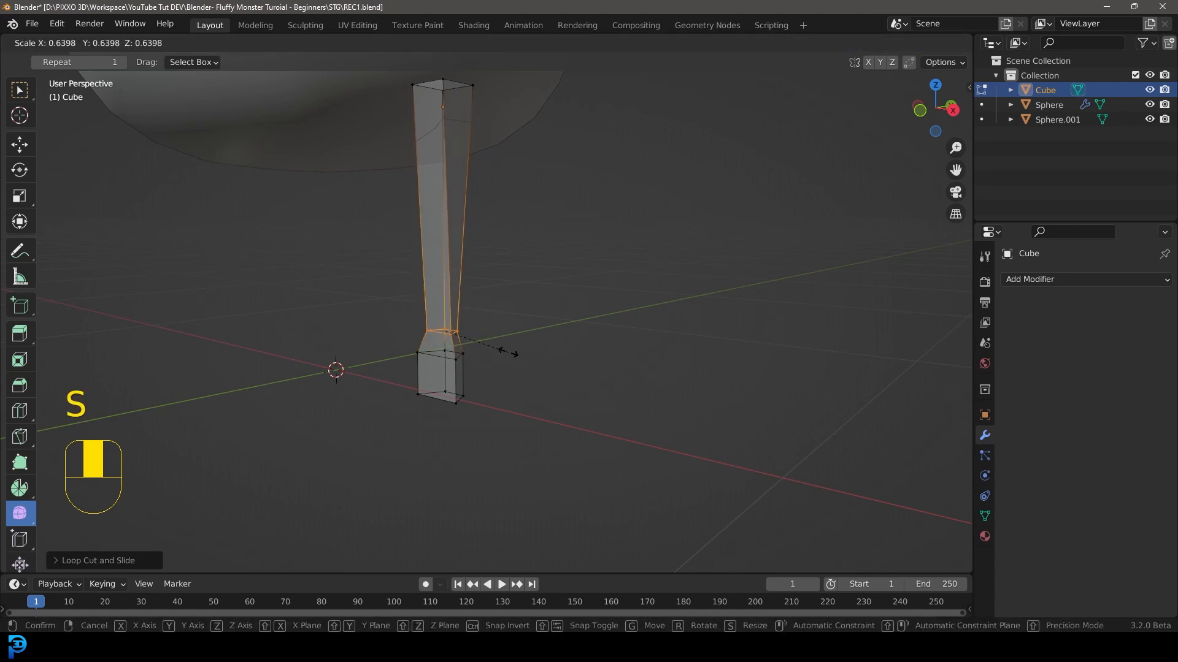
pyautogui.click(509, 353)
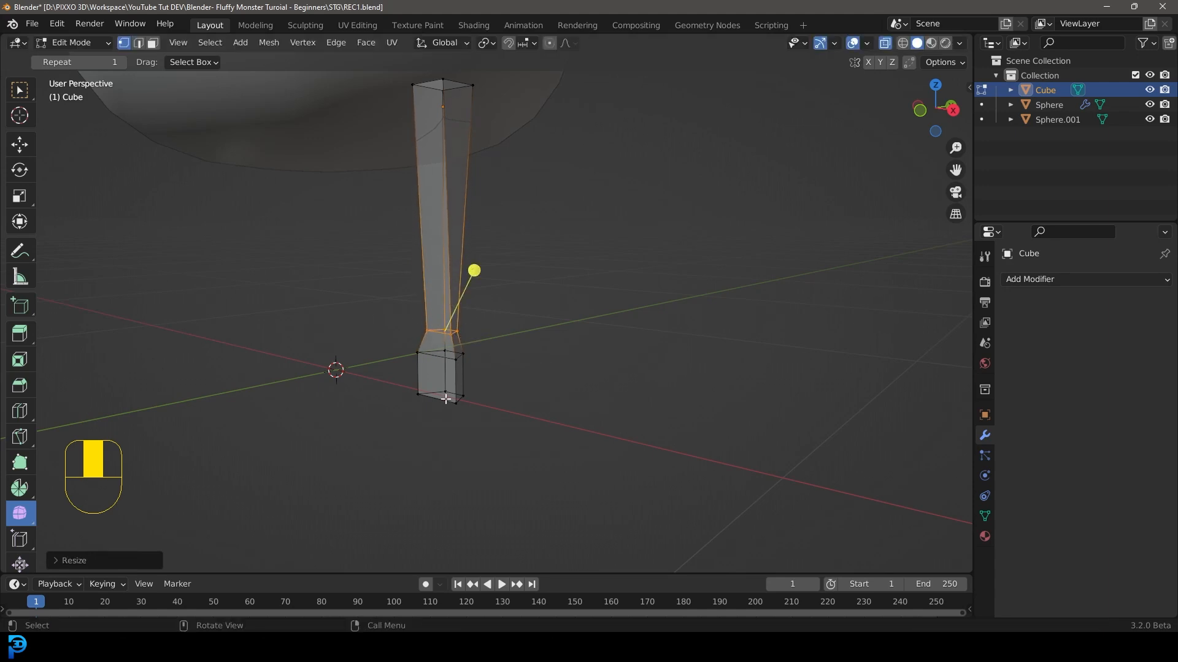
# Extrude the front face of the leg's bottom block forward along the Y axis to form the foot.
pyautogui.click(153, 43)
pyautogui.moveTo(516, 350); pyautogui.dragTo(465, 339, button='middle')
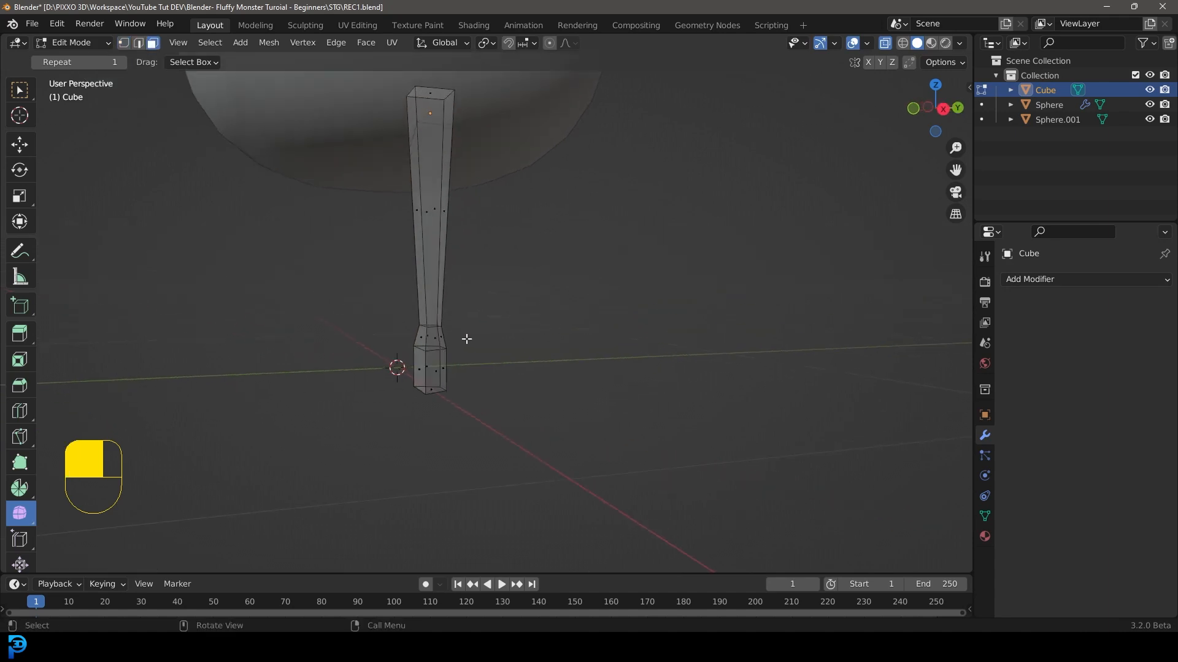
pyautogui.click(422, 368)
pyautogui.press('KP_3')
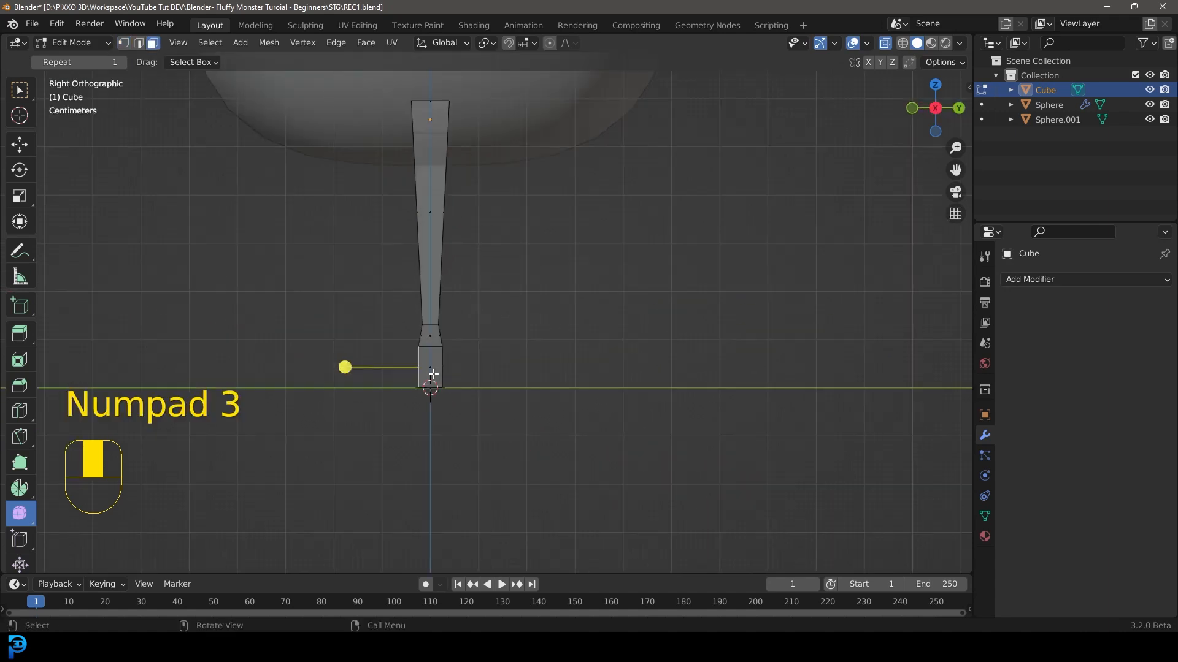
pyautogui.press('e')
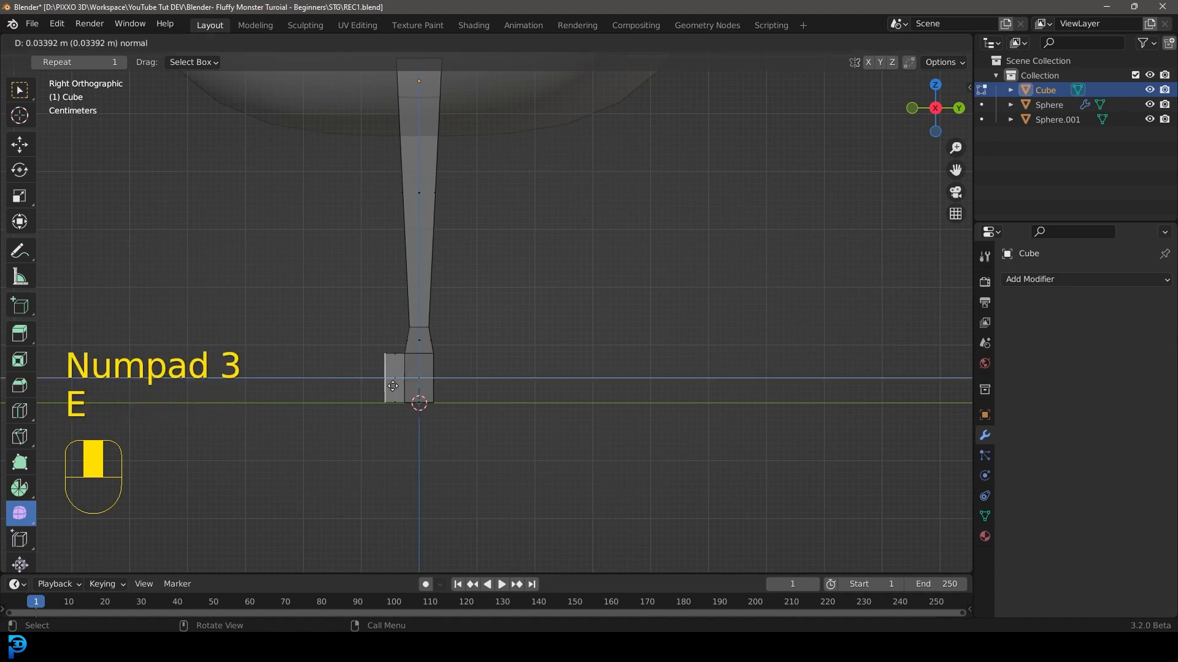
pyautogui.click(311, 388)
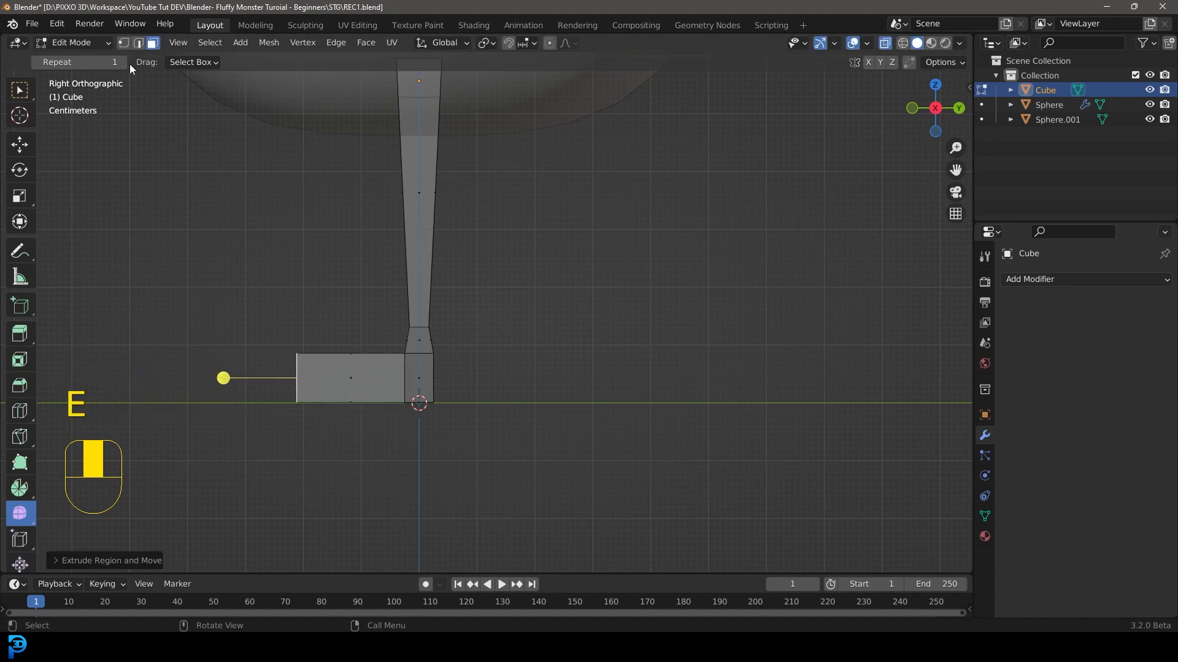
# Lower the upper front vertices of the foot so its top slopes down to a thin toe.
pyautogui.click(123, 42)
pyautogui.moveTo(249, 289); pyautogui.dragTo(315, 372)
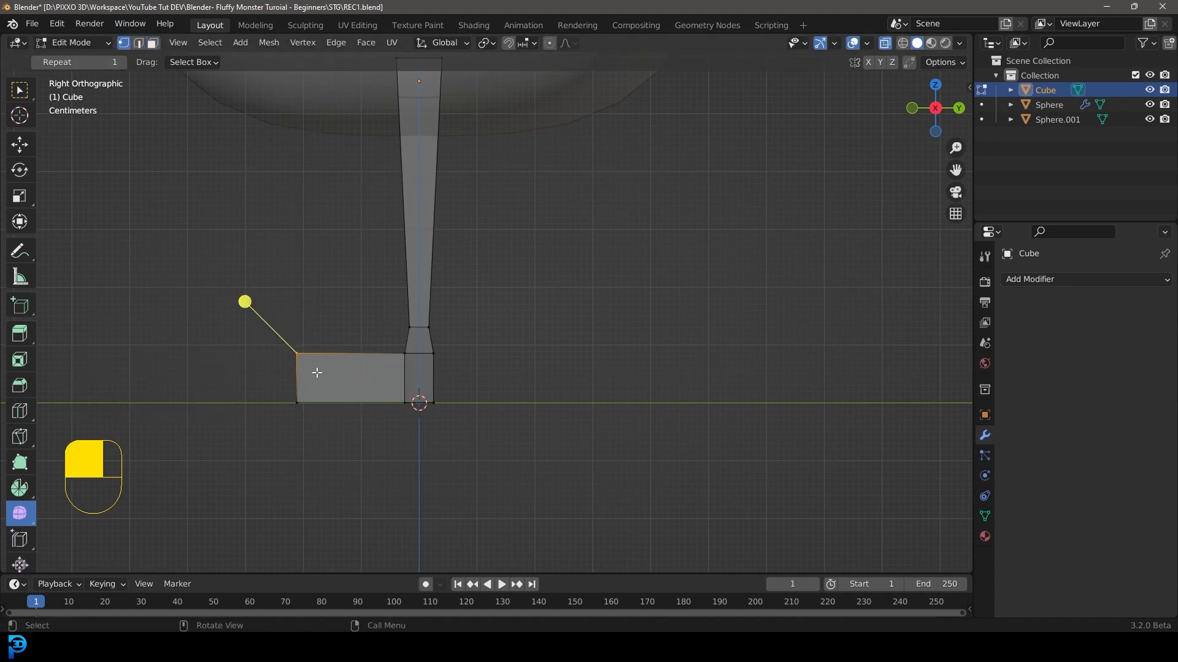
pyautogui.press('g')
pyautogui.click(323, 403)
# Move the toe's inner front vertices forward along the Y axis to angle the front edge.
pyautogui.moveTo(325, 393); pyautogui.dragTo(482, 399, button='middle')
pyautogui.moveTo(523, 487); pyautogui.dragTo(462, 424)
pyautogui.moveTo(439, 470); pyautogui.dragTo(423, 418)
pyautogui.moveTo(446, 419); pyautogui.dragTo(391, 424, button='middle')
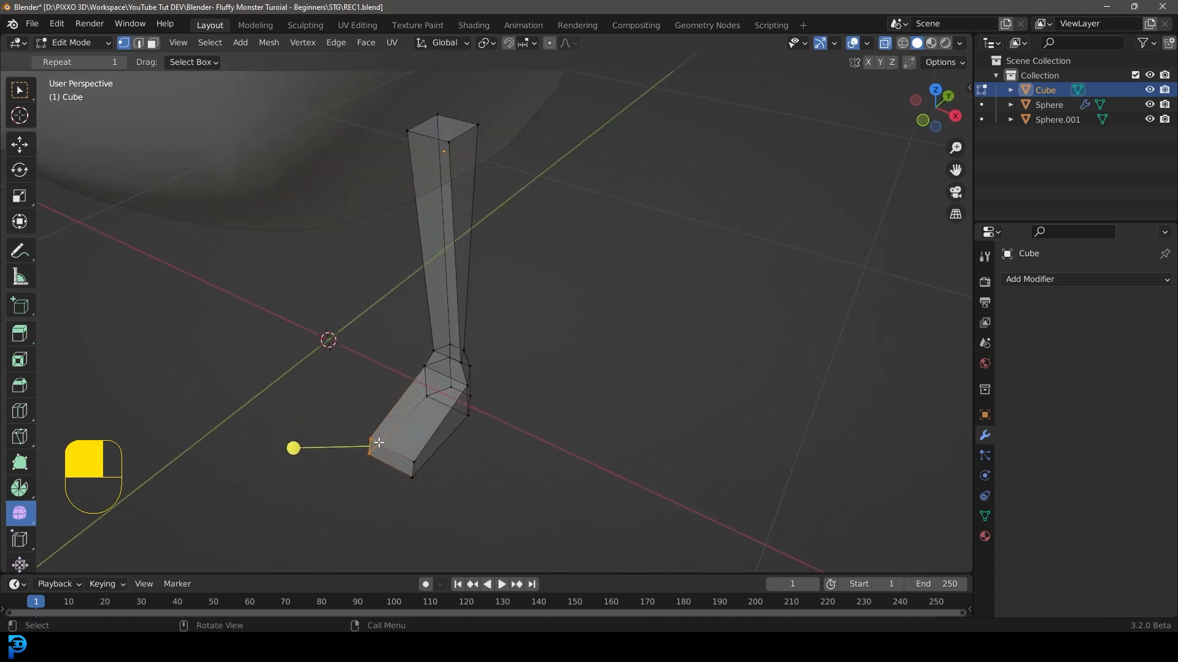
pyautogui.press('g')
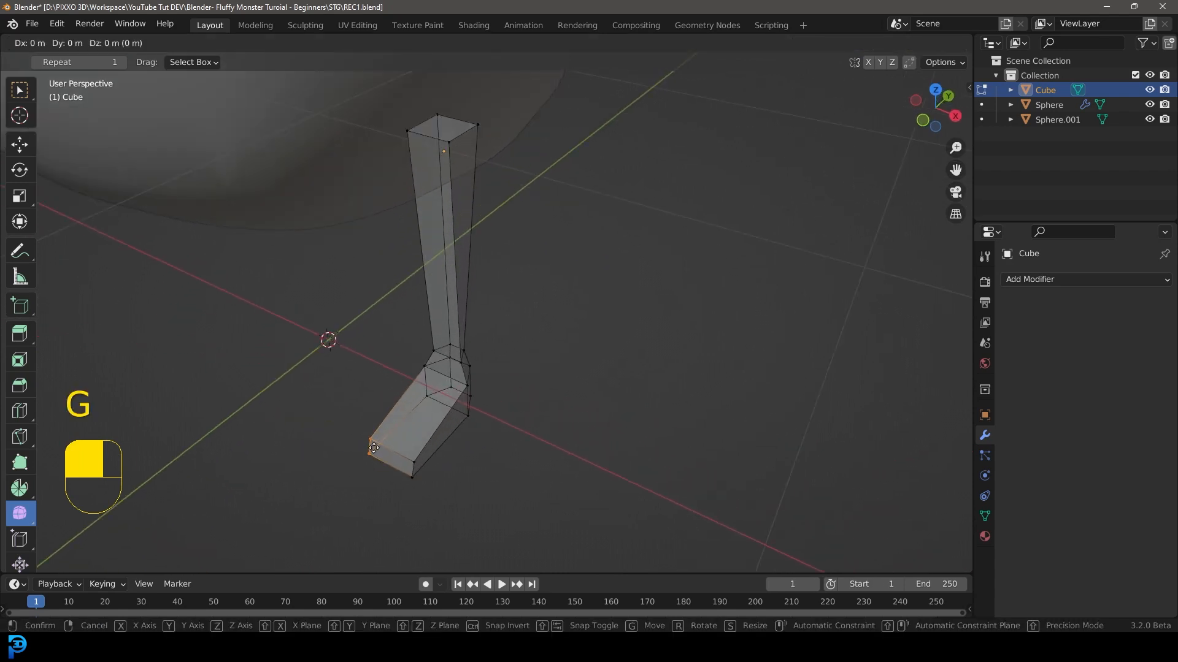
pyautogui.press('y')
pyautogui.click(356, 458)
# Add an edge loop across the middle of the foot and another around it just above the sole.
pyautogui.moveTo(417, 437); pyautogui.dragTo(445, 430, button='middle')
pyautogui.scroll(1, 399, 421)
pyautogui.hotkey('ctrl', 'r')
pyautogui.doubleClick(401, 455)
pyautogui.scroll(2, 444, 431)
pyautogui.hotkey('ctrl', 'r')
pyautogui.click(441, 438)
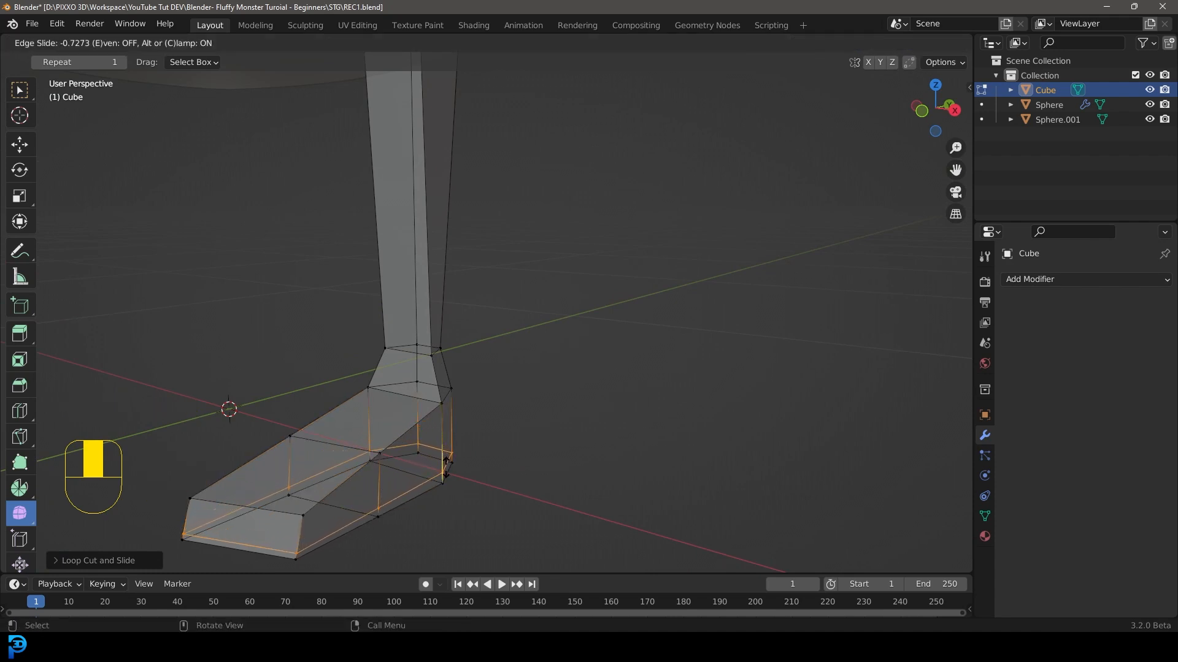
pyautogui.click(446, 467)
# Add five evenly spaced edge loops around the leg's shaft between the ankle and the top.
pyautogui.scroll(-2, 431, 424)
pyautogui.moveTo(429, 361); pyautogui.dragTo(409, 372, button='middle')
pyautogui.scroll(-1, 463, 268)
pyautogui.moveTo(464, 268); pyautogui.dragTo(429, 220, button='middle')
pyautogui.hotkey('ctrl', 'r')
pyautogui.scroll(4, 444, 224)
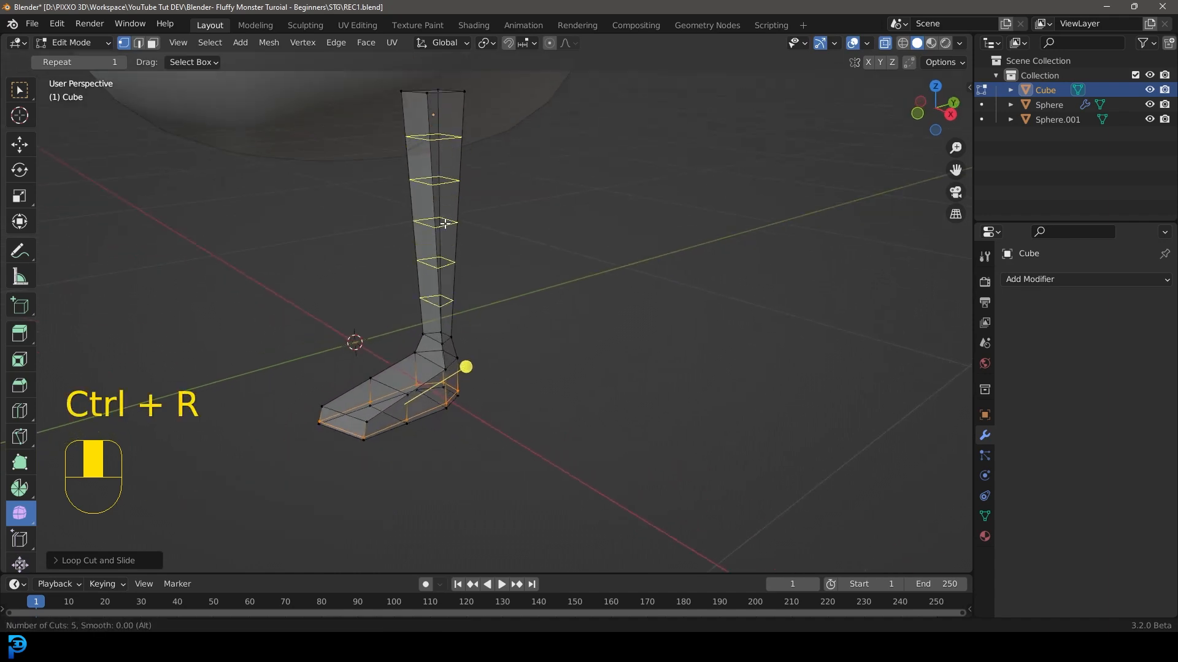
pyautogui.click(444, 224)
pyautogui.rightClick(444, 224)
# Add two centred lengthwise edge loops down the leg, one through each pair of opposite sides.
pyautogui.moveTo(444, 224); pyautogui.dragTo(478, 131, button='middle')
pyautogui.hotkey('ctrl', 'r')
pyautogui.click(426, 102)
pyautogui.rightClick(425, 102)
pyautogui.hotkey('ctrl', 'r')
pyautogui.click(463, 151)
pyautogui.rightClick(515, 171)
# Delete the vertex at the centre of the leg's top end.
pyautogui.click(468, 136)
pyautogui.moveTo(492, 131); pyautogui.dragTo(461, 215, button='middle')
pyautogui.scroll(4, 461, 215)
pyautogui.press('x')
pyautogui.click(379, 146)
# Turn off X-ray and round the entire leg mesh with the Smooth tool.
pyautogui.scroll(-5, 515, 365)
pyautogui.moveTo(515, 365); pyautogui.dragTo(513, 281, button='middle')
pyautogui.click(885, 42)
pyautogui.press('a')
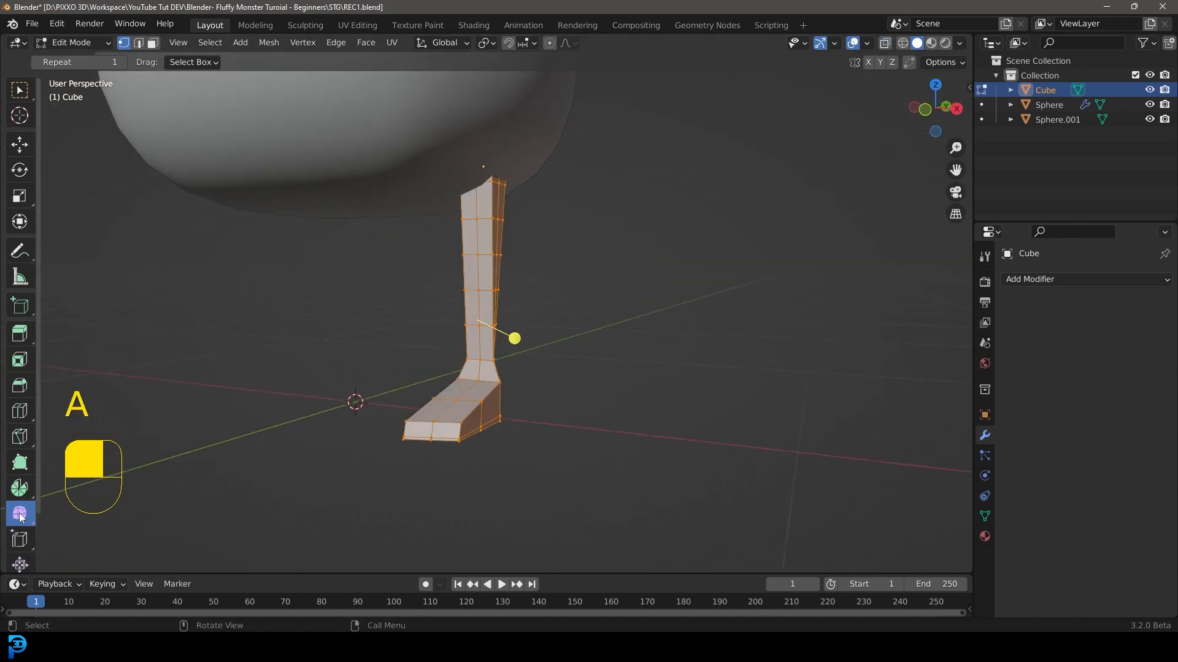
pyautogui.moveTo(514, 337); pyautogui.dragTo(726, 441)
pyautogui.scroll(-1, 530, 352)
pyautogui.moveTo(531, 352); pyautogui.dragTo(547, 370, button='middle')
# Return to Object Mode and shade the leg smooth.
pyautogui.press('Tab')
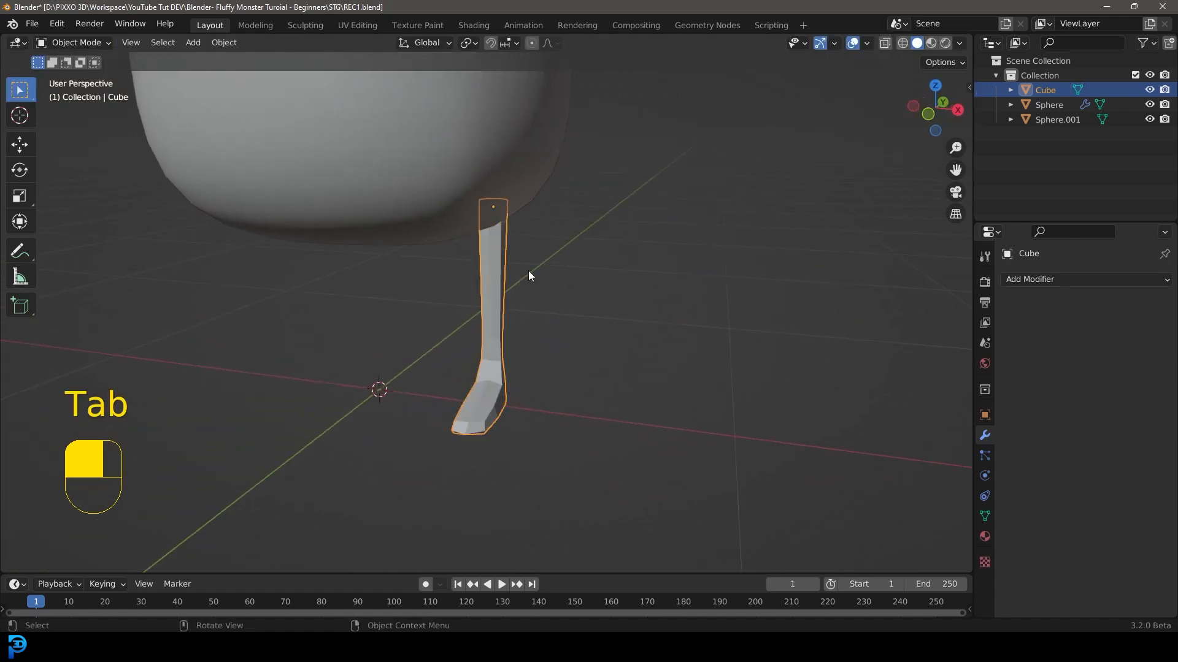
pyautogui.rightClick(504, 246)
pyautogui.click(445, 247)
# Add an X-axis Mirror modifier to the leg with the body, Sphere, as the mirror object.
pyautogui.moveTo(661, 289); pyautogui.dragTo(491, 328, button='middle')
pyautogui.click(1049, 281)
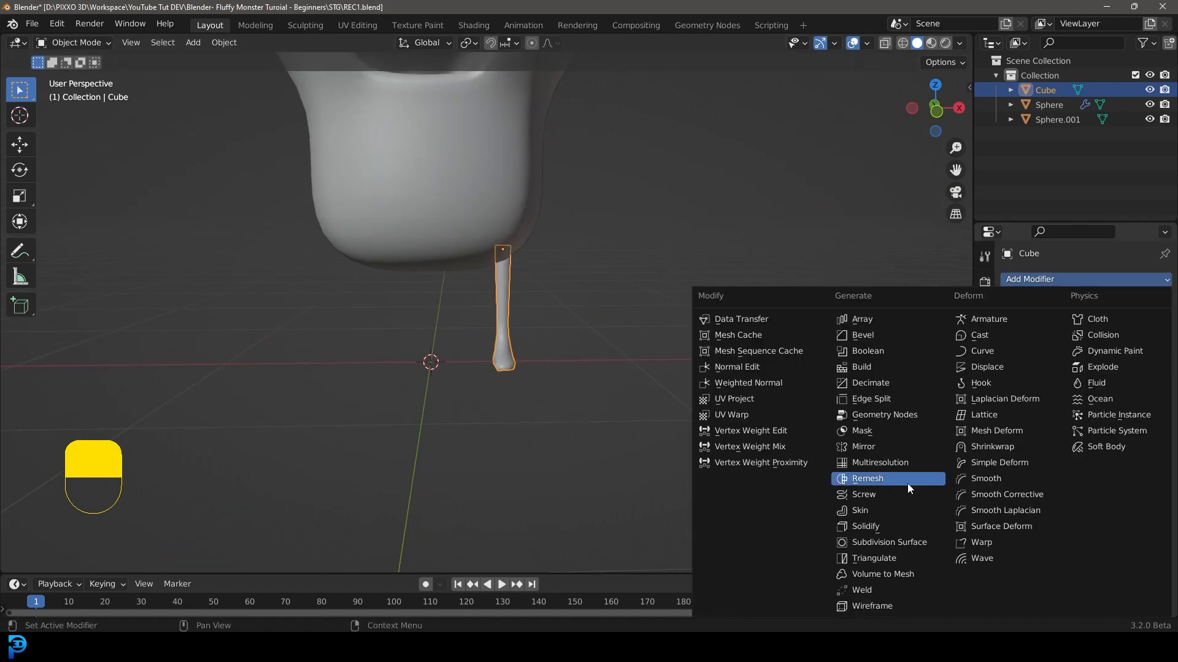
pyautogui.click(879, 445)
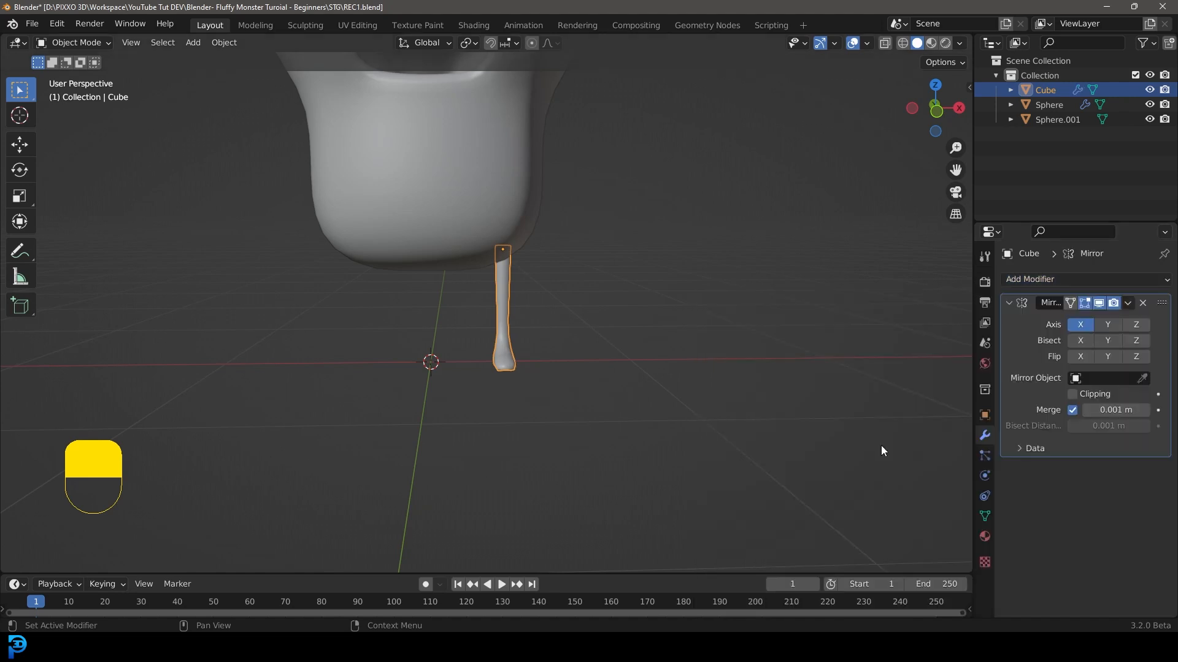
pyautogui.click(1143, 377)
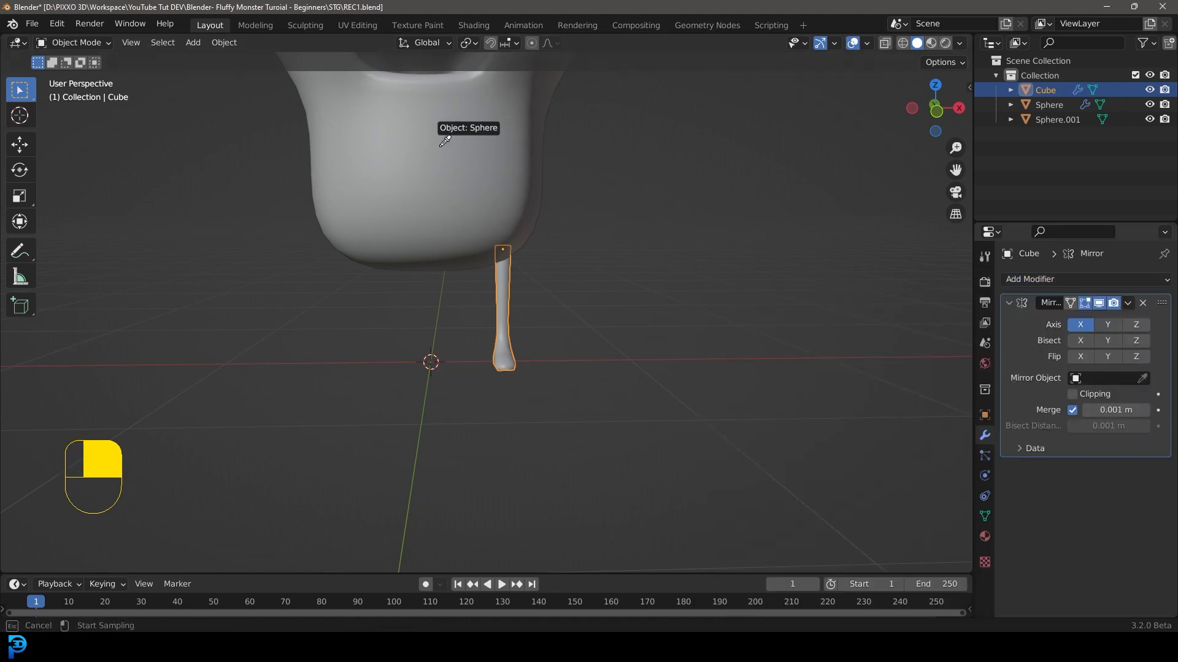
pyautogui.click(478, 184)
pyautogui.press('KP_1')
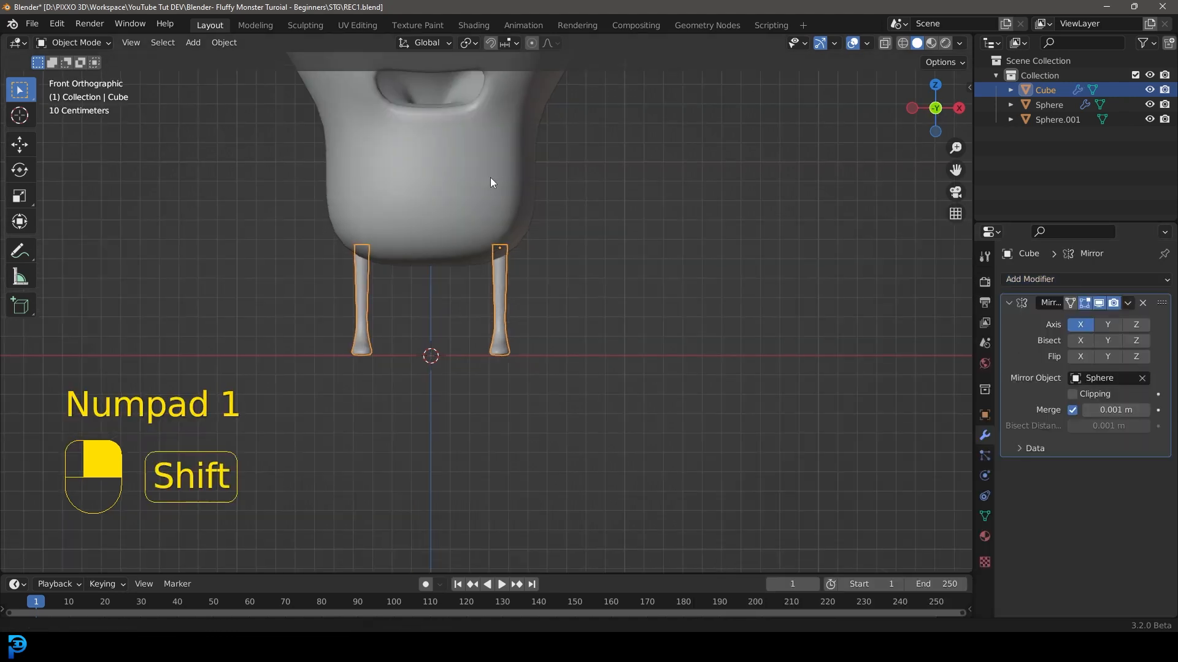
pyautogui.keyDown('shift'); pyautogui.moveTo(491, 178); pyautogui.dragTo(543, 315, button='middle'); pyautogui.keyUp('shift')
pyautogui.hotkey('alt', 'a')
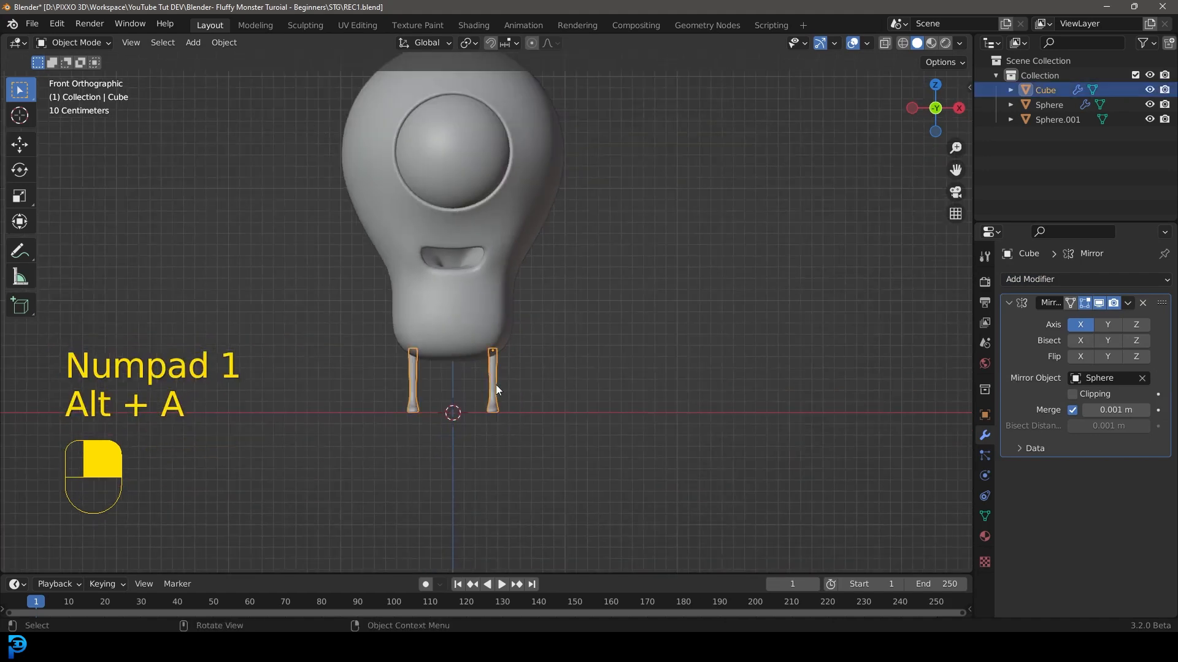
# Scale the foot vertices to about 1.32 in wireframe with proportional editing enabled.
pyautogui.click(496, 384)
pyautogui.scroll(1, 500, 390)
pyautogui.keyDown('shift'); pyautogui.moveTo(519, 405); pyautogui.dragTo(517, 356, button='middle'); pyautogui.keyUp('shift')
pyautogui.press('Tab')
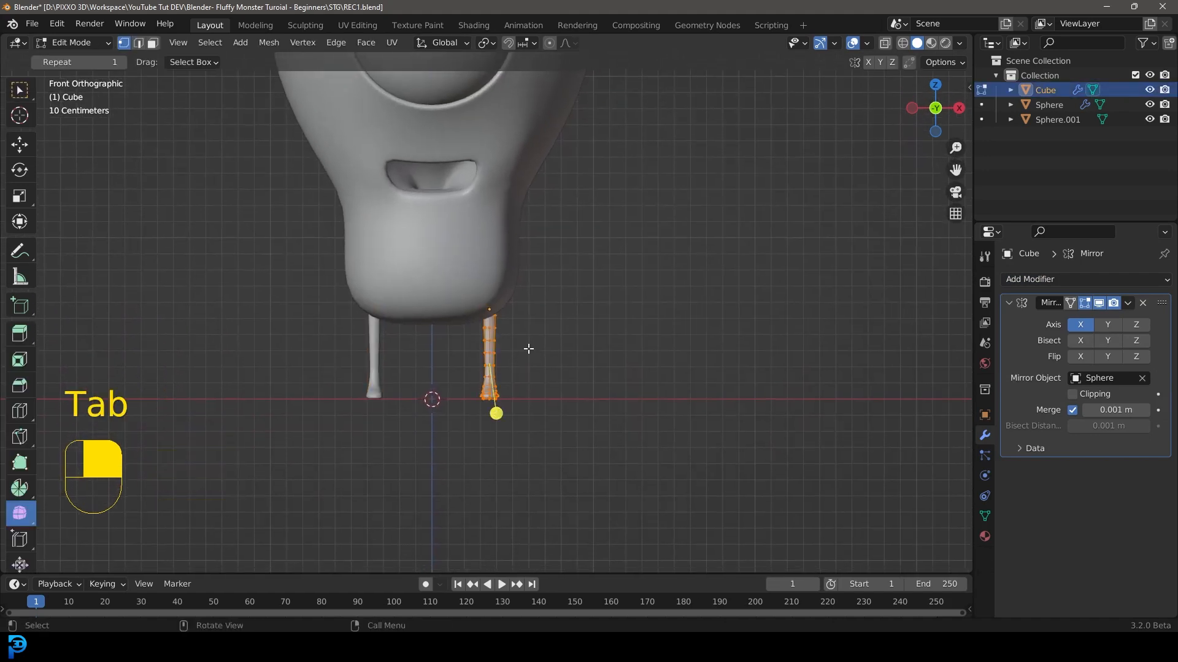
pyautogui.press('z')
pyautogui.click(447, 347)
pyautogui.moveTo(542, 453); pyautogui.dragTo(466, 393)
pyautogui.scroll(2, 577, 361)
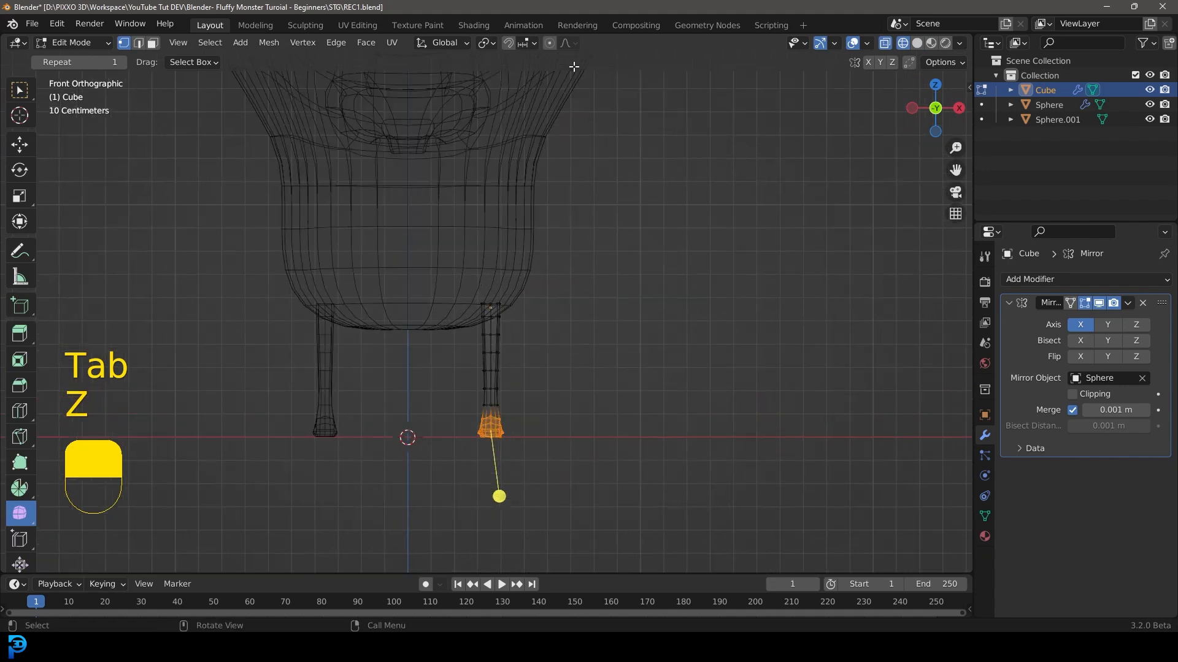
pyautogui.click(551, 42)
pyautogui.press('s')
pyautogui.scroll(8, 565, 486)
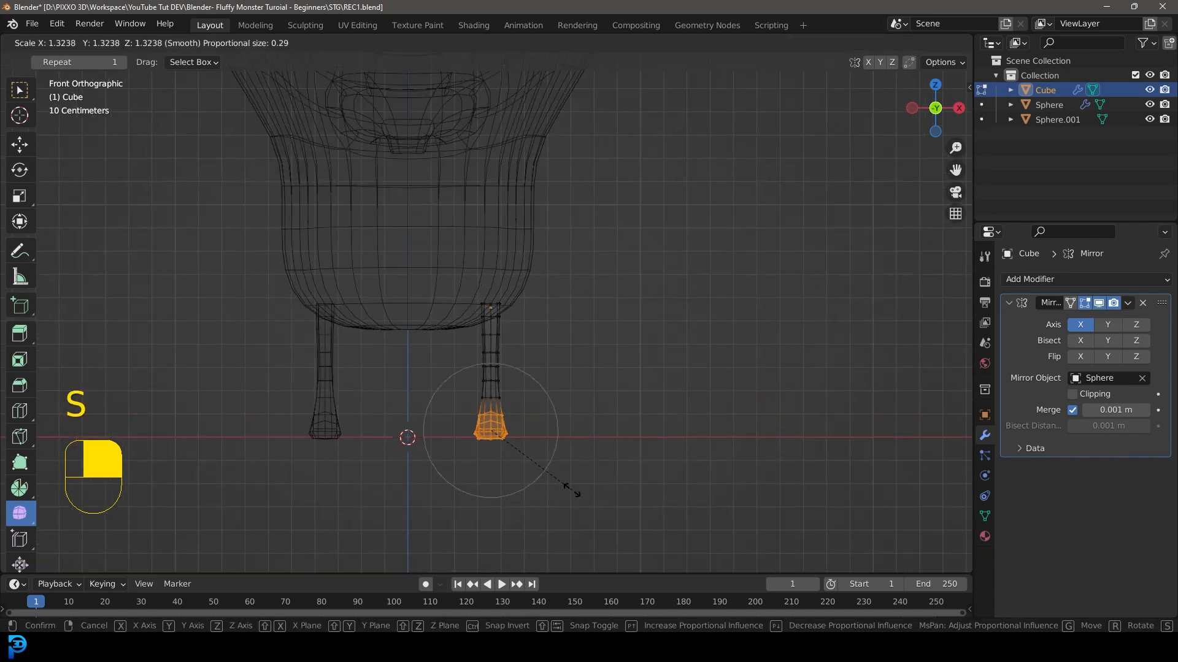
pyautogui.click(574, 485)
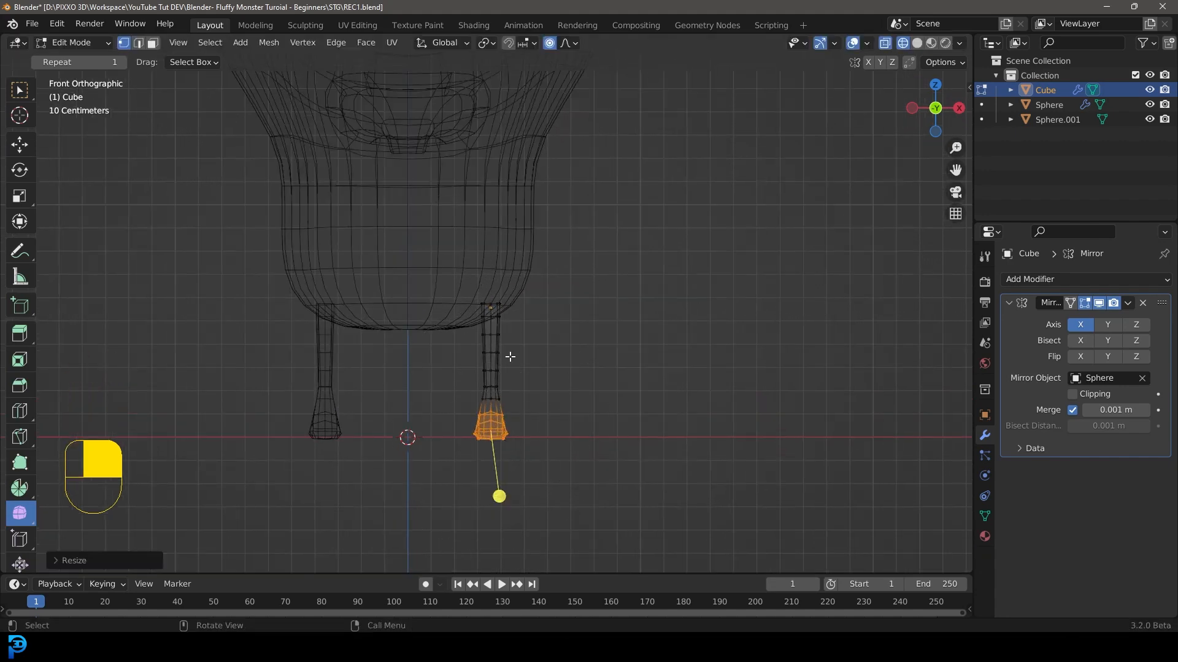
# Move the leg's knee ring forward about 0.016 m in side view, with a proportional size of about 0.12 m.
pyautogui.press('KP_3')
pyautogui.moveTo(473, 337); pyautogui.dragTo(433, 367)
pyautogui.scroll(3, 509, 393)
pyautogui.press('g')
pyautogui.scroll(5, 511, 397)
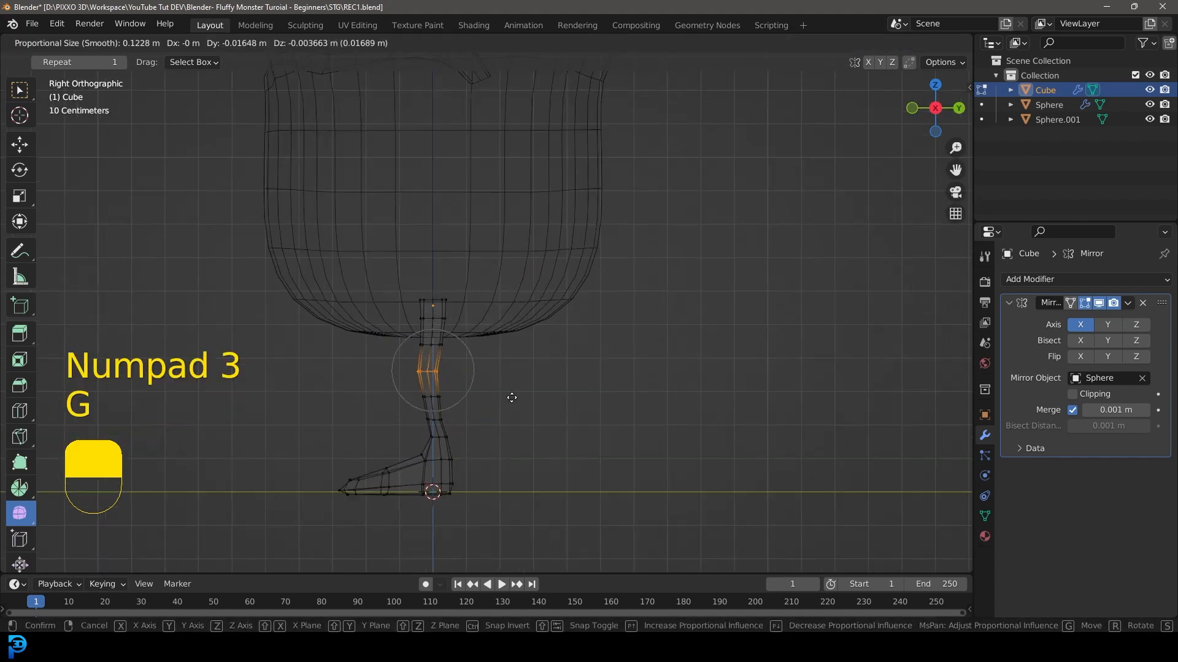
pyautogui.click(512, 398)
# Slightly reposition the ring just above the ankle to refine the bend of the lower leg.
pyautogui.moveTo(456, 414); pyautogui.dragTo(426, 423)
pyautogui.click(489, 381)
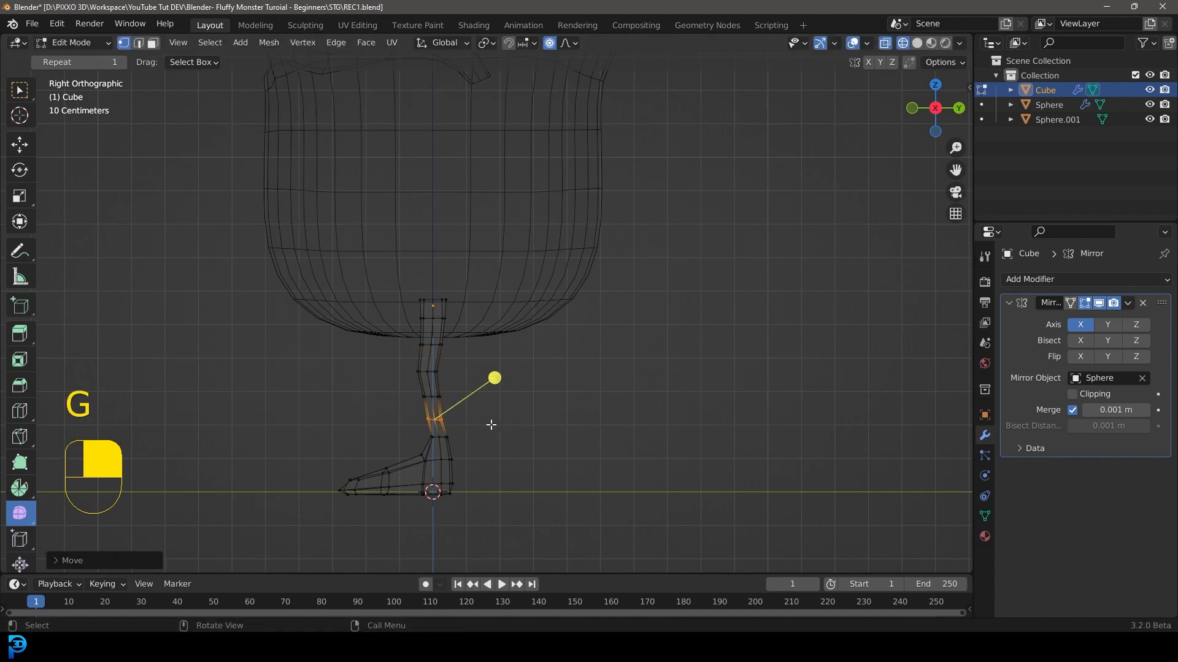
pyautogui.press('r')
pyautogui.rightClick(486, 413)
# Add a Subdivision Surface modifier to the legs and return to solid shading.
pyautogui.press('Tab')
pyautogui.scroll(-2, 488, 415)
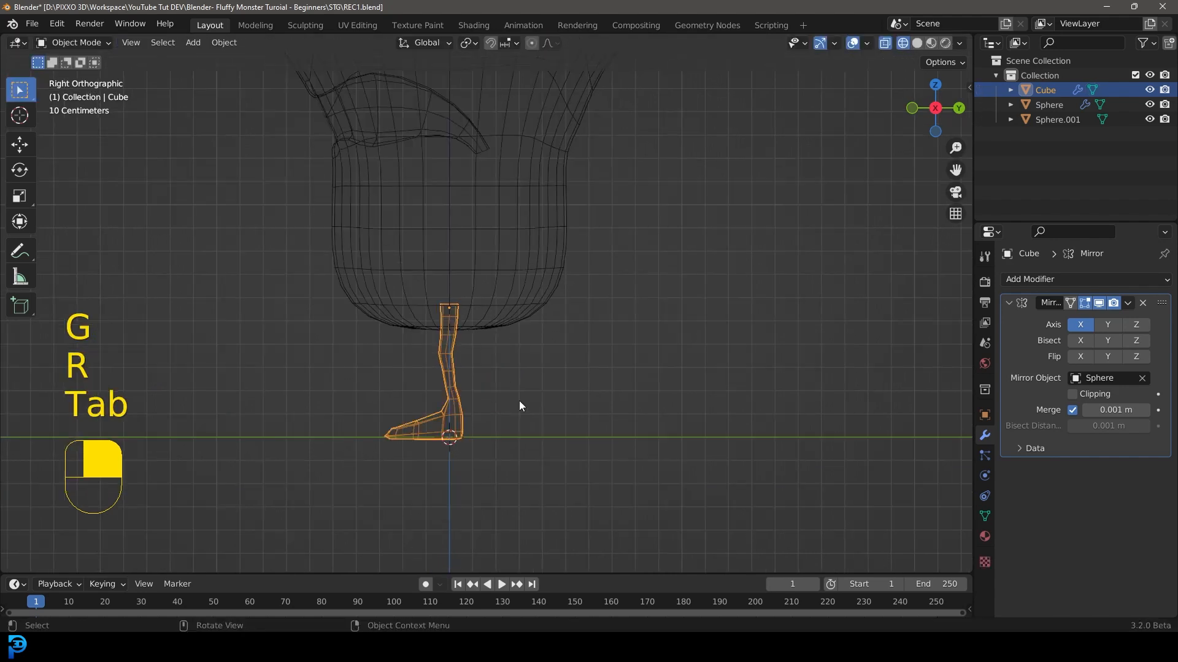
pyautogui.click(1060, 279)
pyautogui.click(884, 543)
pyautogui.moveTo(528, 362)
pyautogui.mouseDown(button='middle')
pyautogui.moveTo(489, 343)
pyautogui.moveTo(599, 361)
pyautogui.moveTo(485, 410)
pyautogui.moveTo(468, 400)
pyautogui.mouseUp(button='middle')
pyautogui.press('z')
# Move the leg inward in front view so both legs stand closer together beneath the body.
pyautogui.press('KP_1')
pyautogui.keyDown('shift'); pyautogui.scroll(4, 472, 407); pyautogui.keyUp('shift')
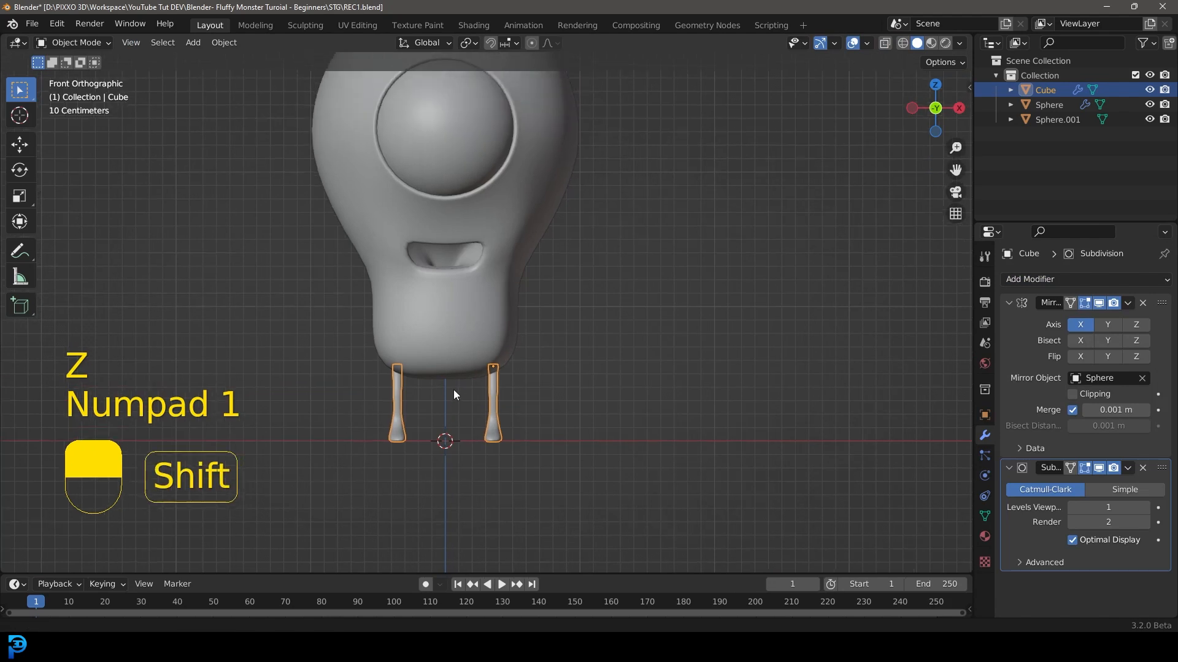
pyautogui.press('g')
pyautogui.click(505, 421)
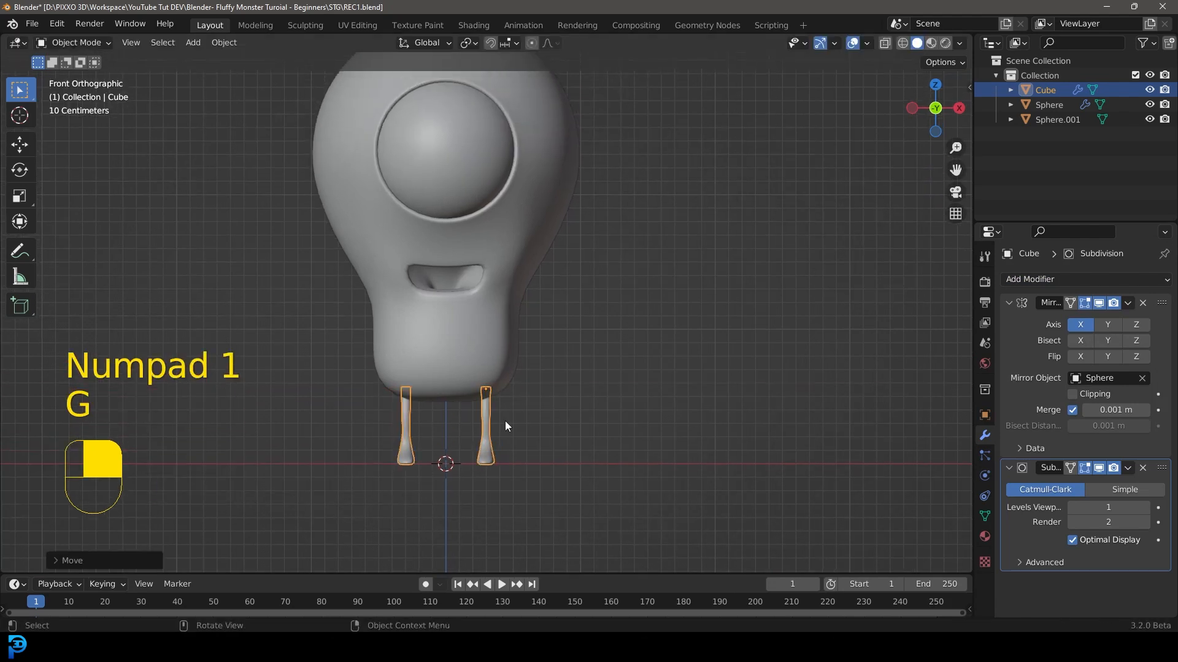
pyautogui.hotkey('alt', 'a')
# Add a Bezier curve and move it to the upper side of the monster's head in front view.
pyautogui.scroll(-4, 535, 384)
pyautogui.keyDown('shift'); pyautogui.moveTo(502, 275); pyautogui.dragTo(501, 310, button='middle'); pyautogui.keyUp('shift')
pyautogui.scroll(2, 504, 221)
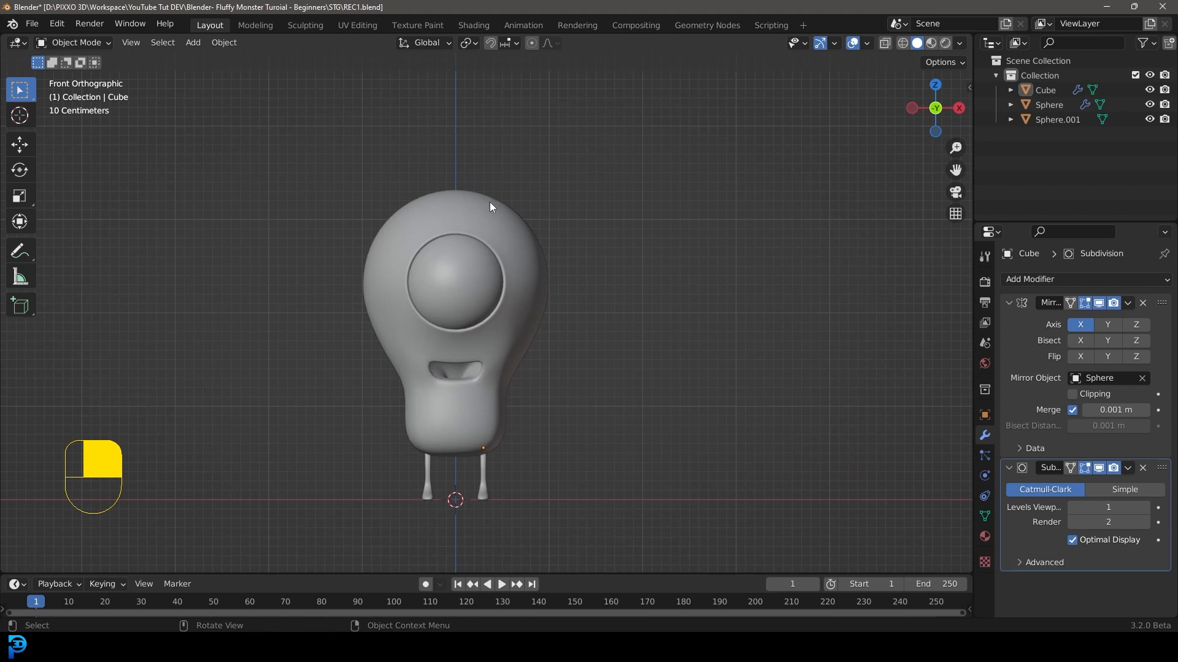
pyautogui.hotkey('shift', 'a')
pyautogui.moveTo(444, 216)
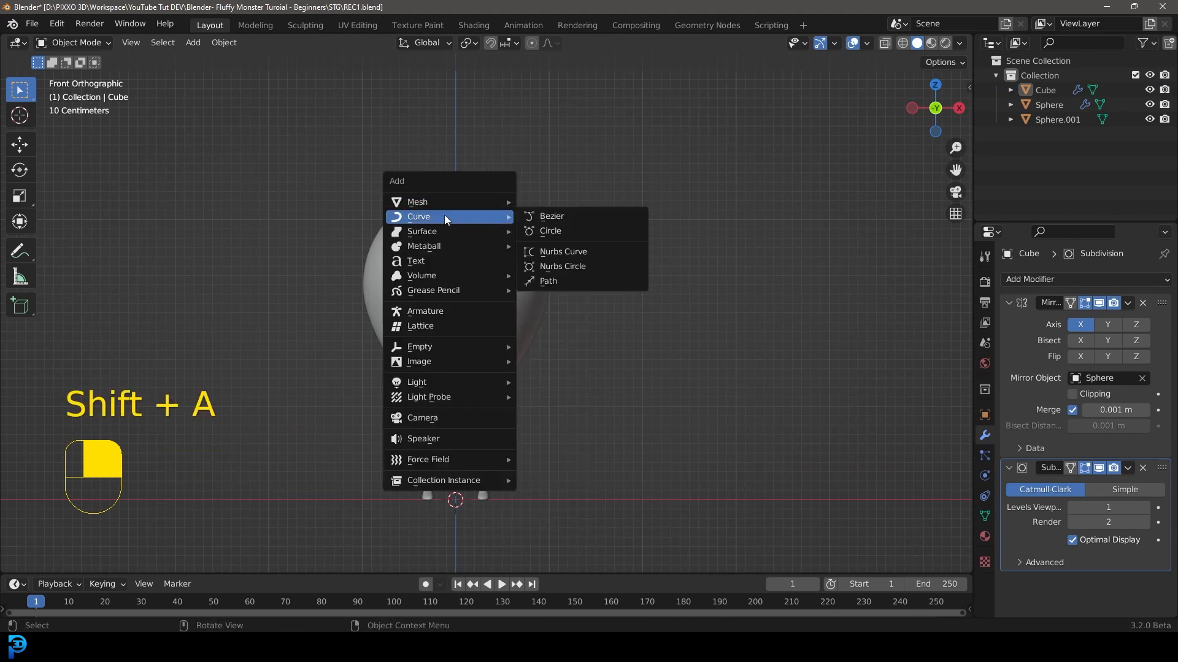
pyautogui.click(559, 218)
pyautogui.press('g')
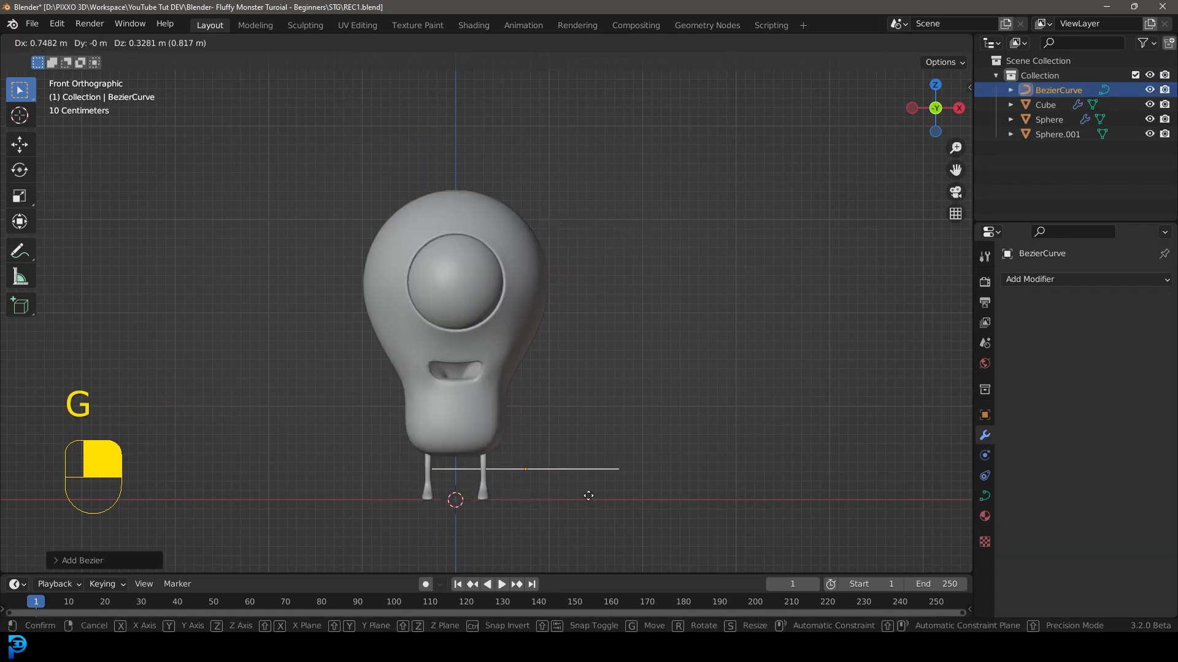
pyautogui.click(552, 238)
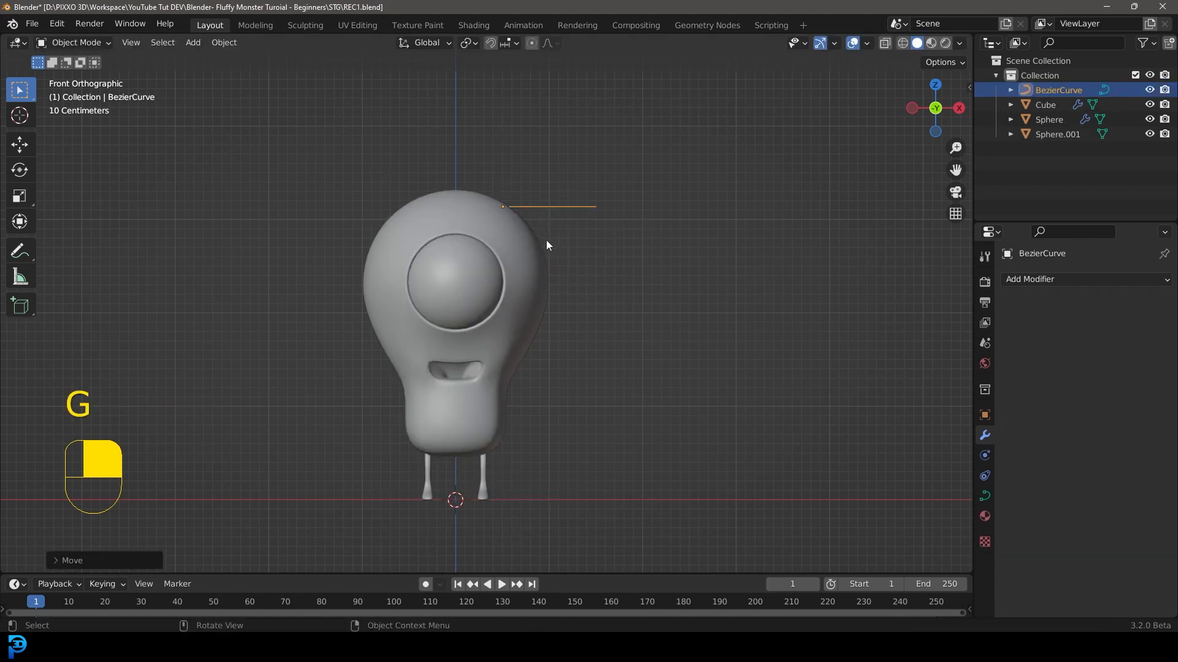
# Disable proportional editing and rotate all points of the Bezier curve to a steep outward slant, working in wireframe.
pyautogui.scroll(3, 494, 287)
pyautogui.press('Tab')
pyautogui.press('z')
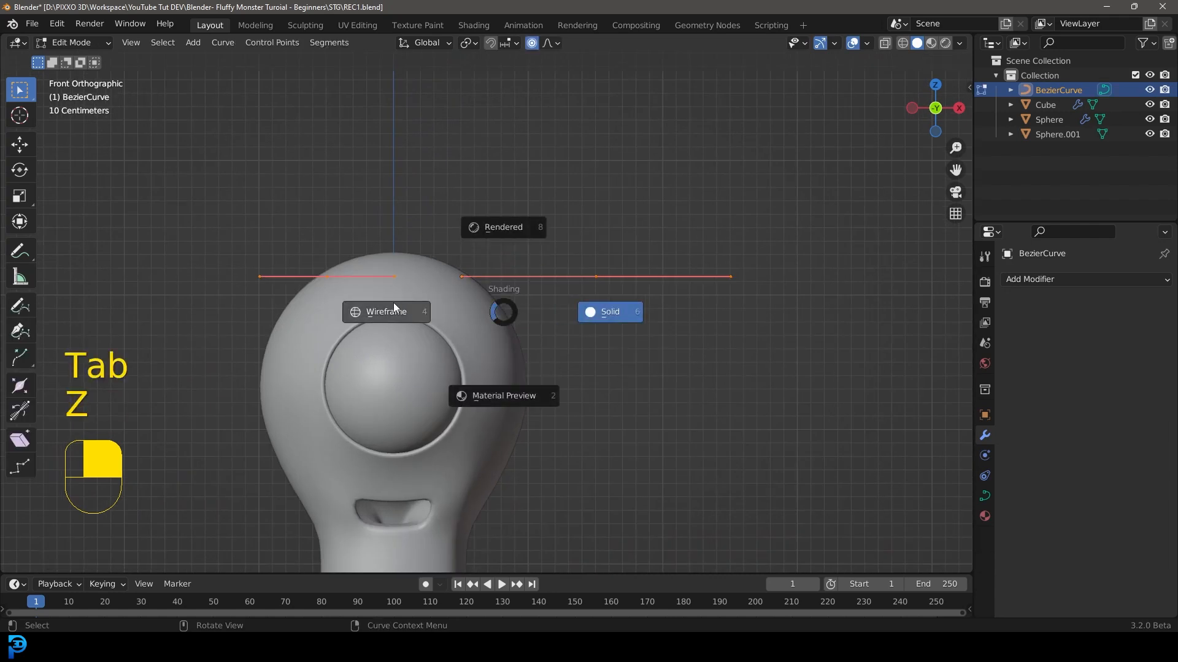
pyautogui.click(381, 310)
pyautogui.moveTo(789, 356)
pyautogui.mouseDown()
pyautogui.moveTo(400, 205)
pyautogui.moveTo(147, 168)
pyautogui.mouseUp()
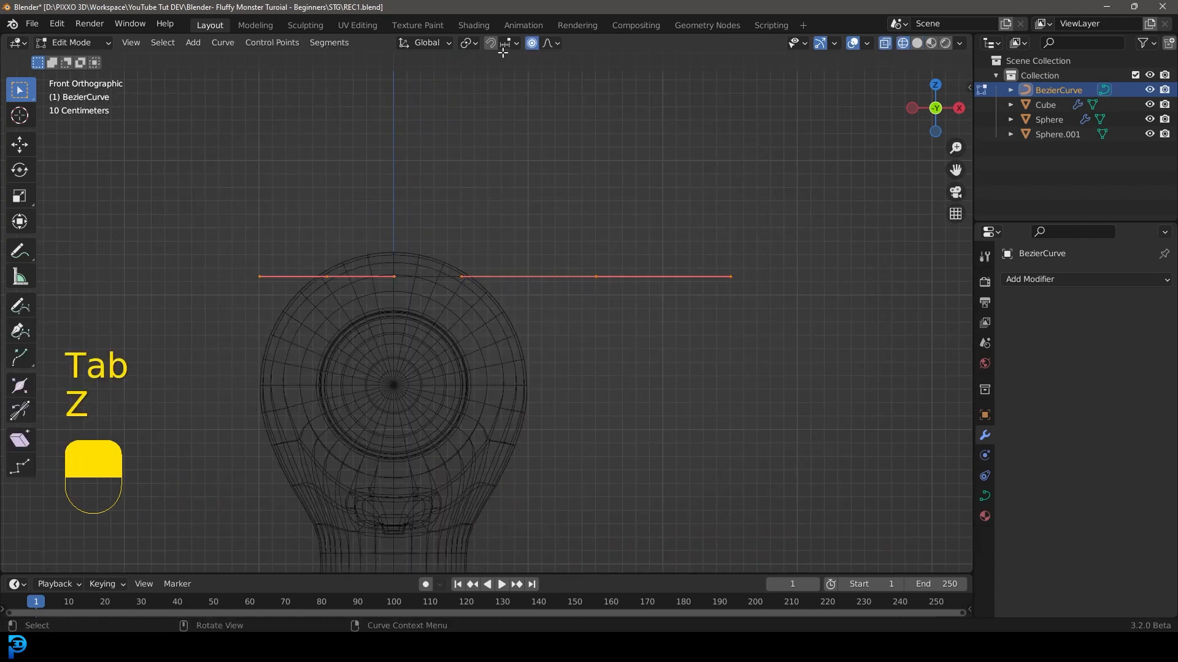
pyautogui.click(532, 44)
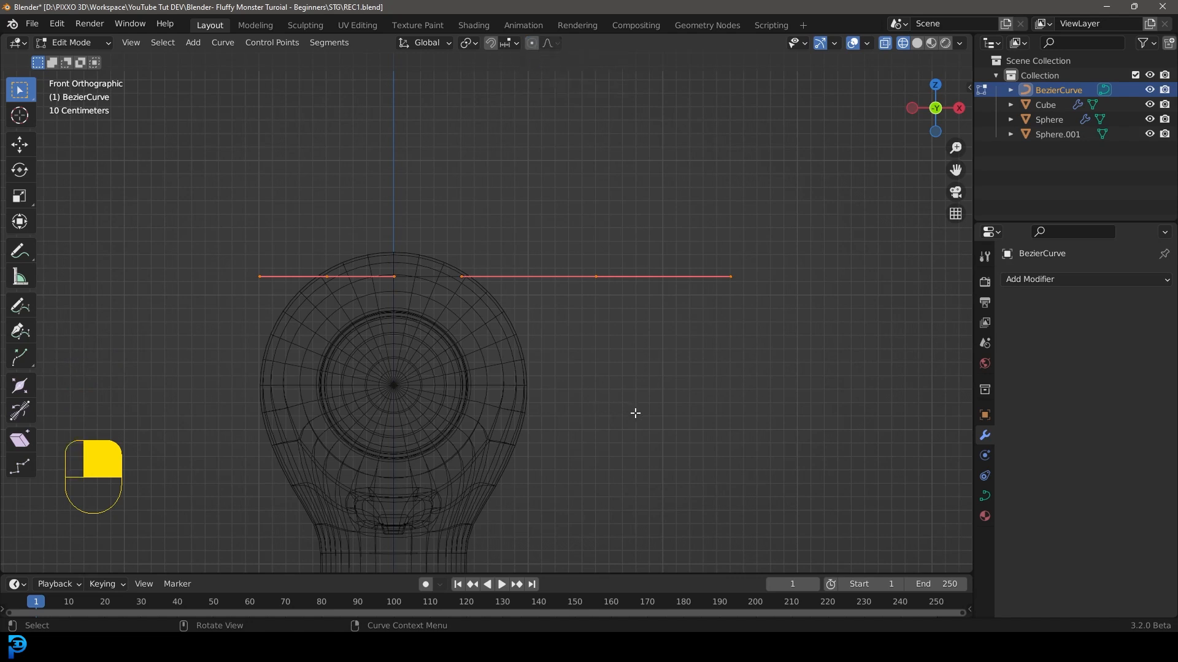
pyautogui.press('r')
pyautogui.click(613, 229)
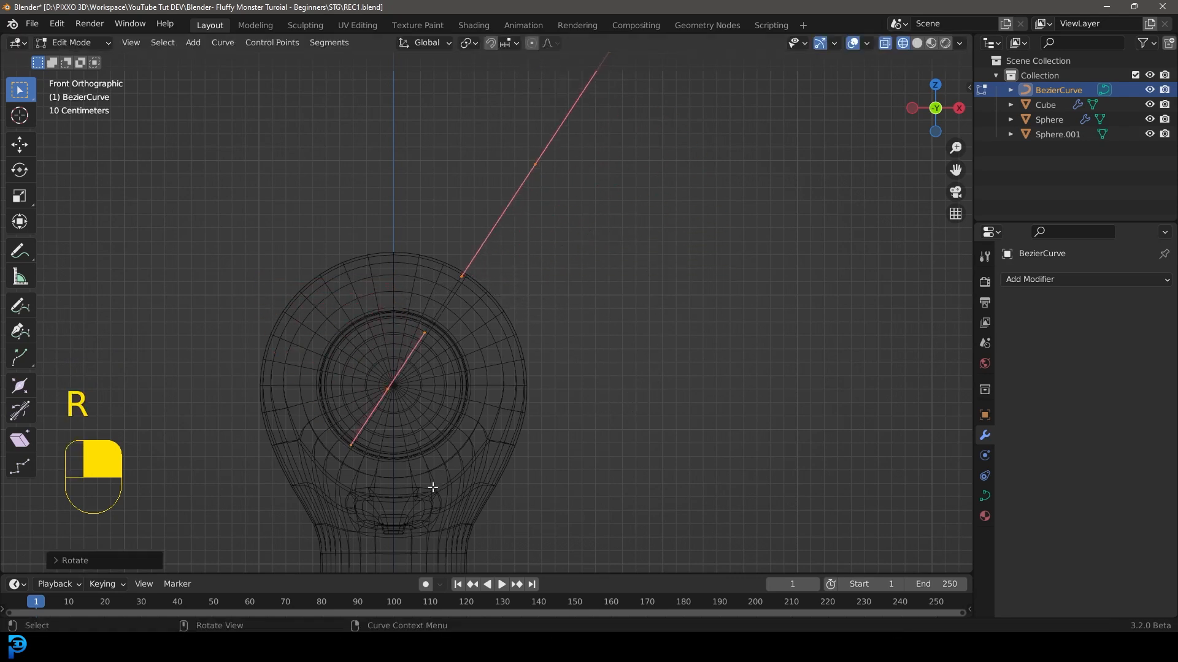
# Move the curve's points diagonally up about 1 m so its lower point sits at the head's surface.
pyautogui.press('g')
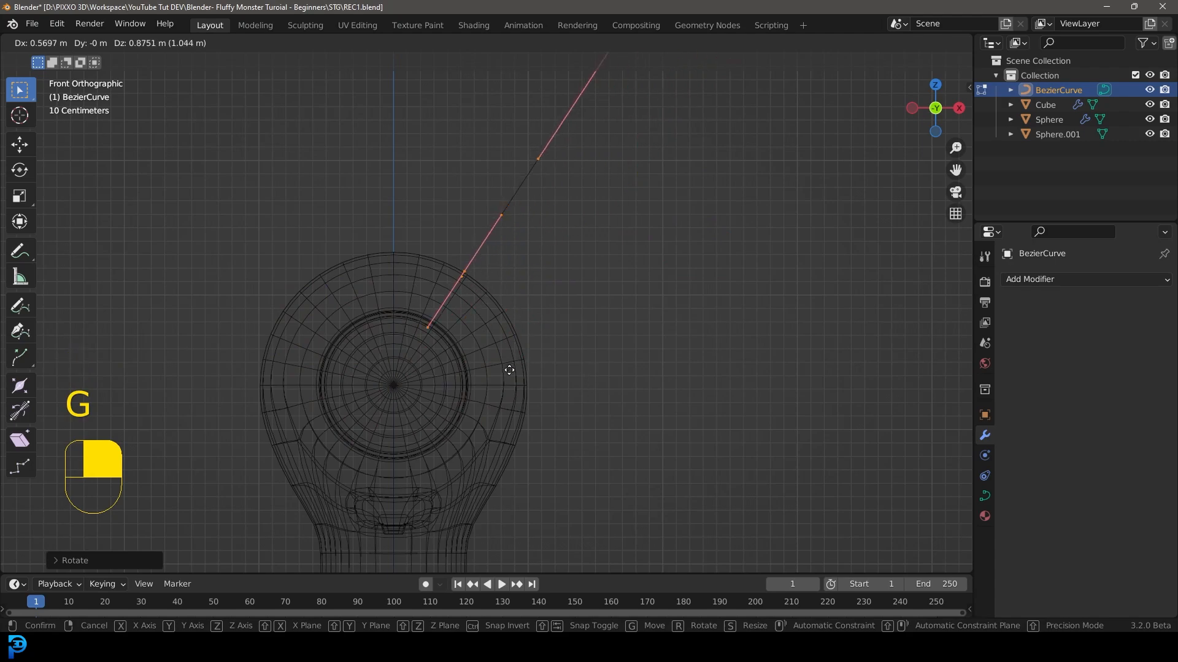
pyautogui.click(507, 375)
pyautogui.moveTo(460, 279); pyautogui.dragTo(466, 219, button='middle')
pyautogui.scroll(3, 466, 220)
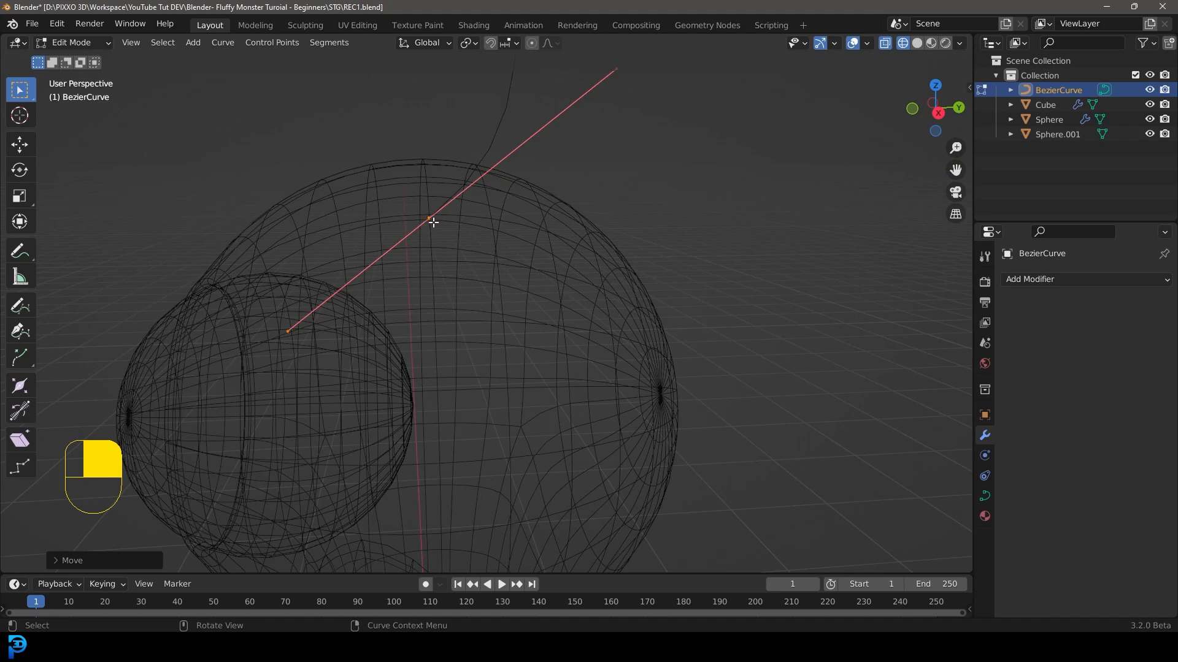
pyautogui.press('Tab')
pyautogui.moveTo(455, 245); pyautogui.dragTo(435, 276, button='middle')
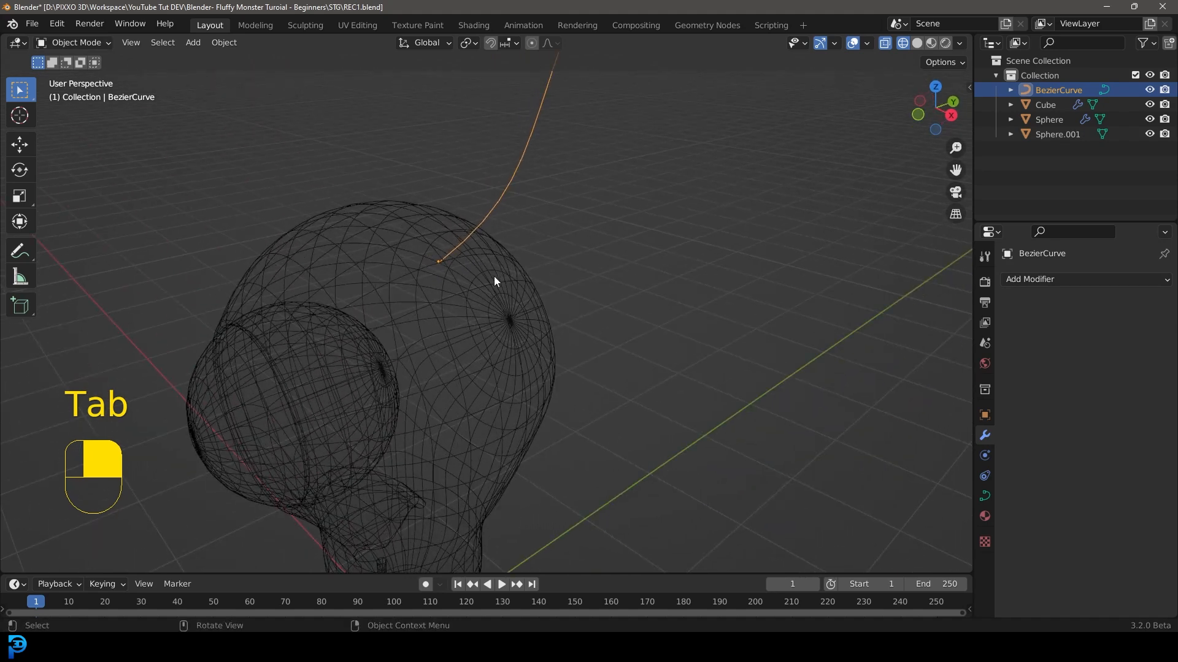
pyautogui.click(868, 42)
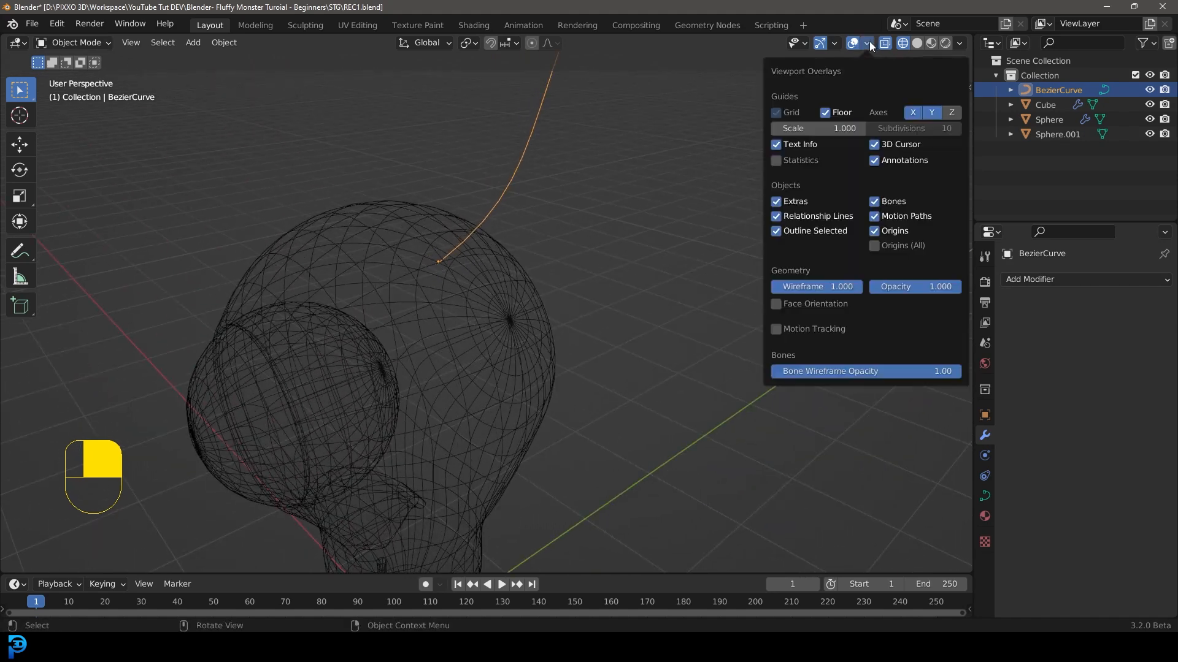
pyautogui.moveTo(507, 179); pyautogui.dragTo(565, 296, button='middle')
pyautogui.press('r')
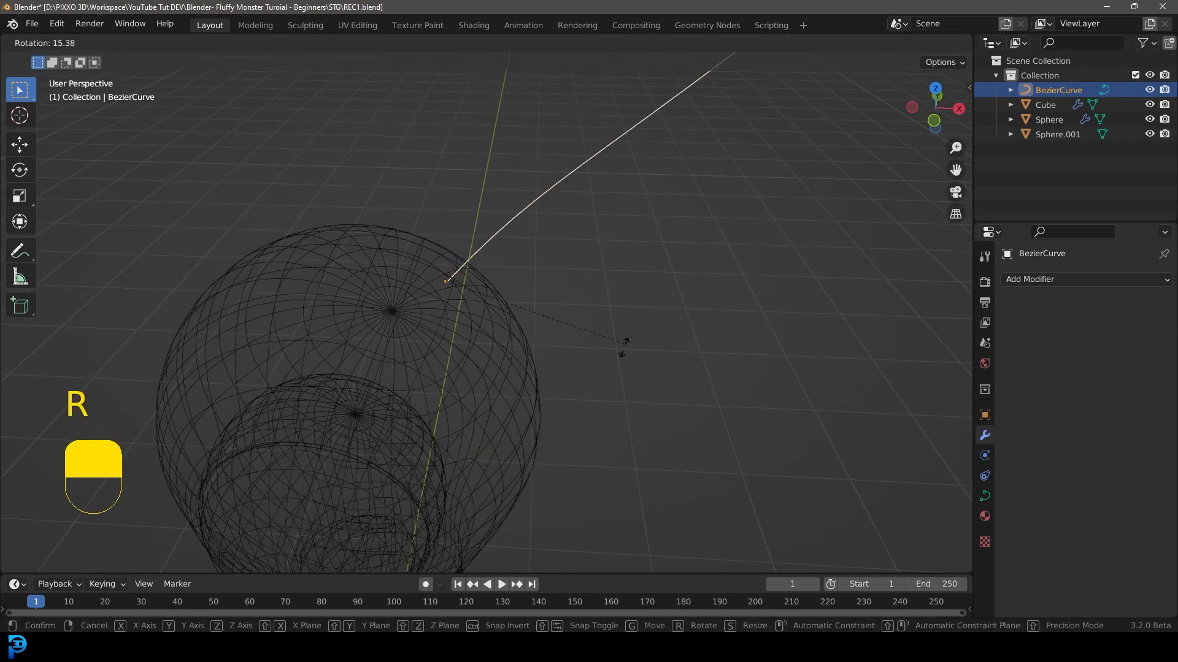
pyautogui.rightClick(545, 390)
pyautogui.scroll(-1, 529, 245)
pyautogui.moveTo(526, 228); pyautogui.dragTo(421, 227, button='middle')
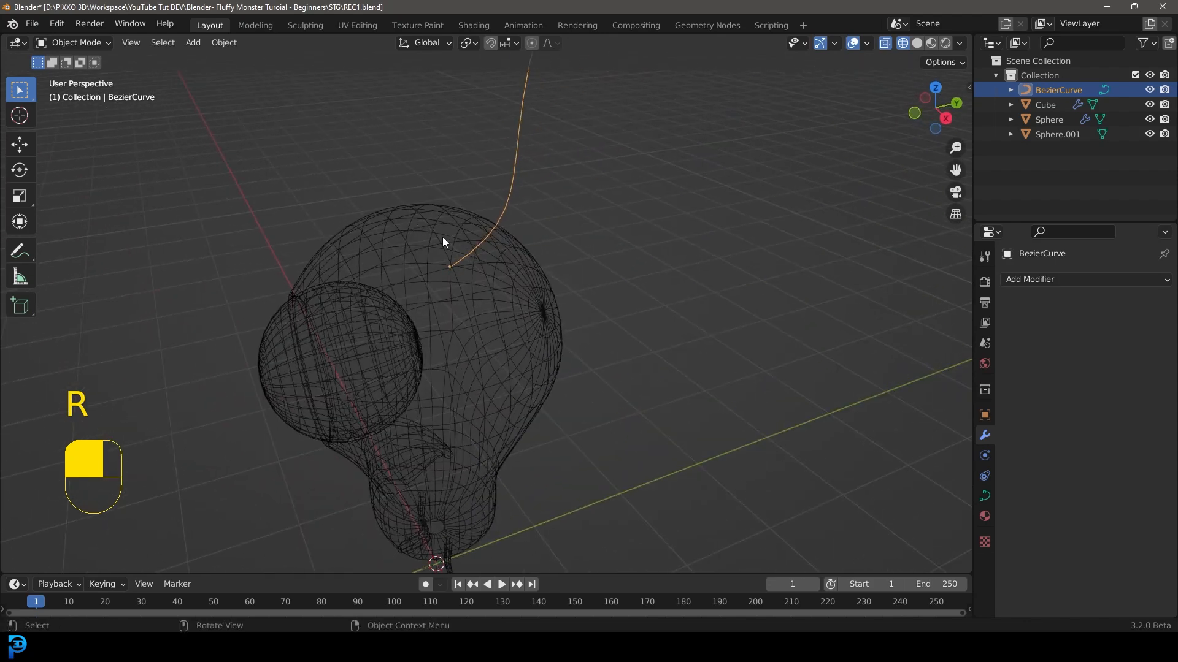
pyautogui.moveTo(623, 258); pyautogui.dragTo(411, 325, button='middle')
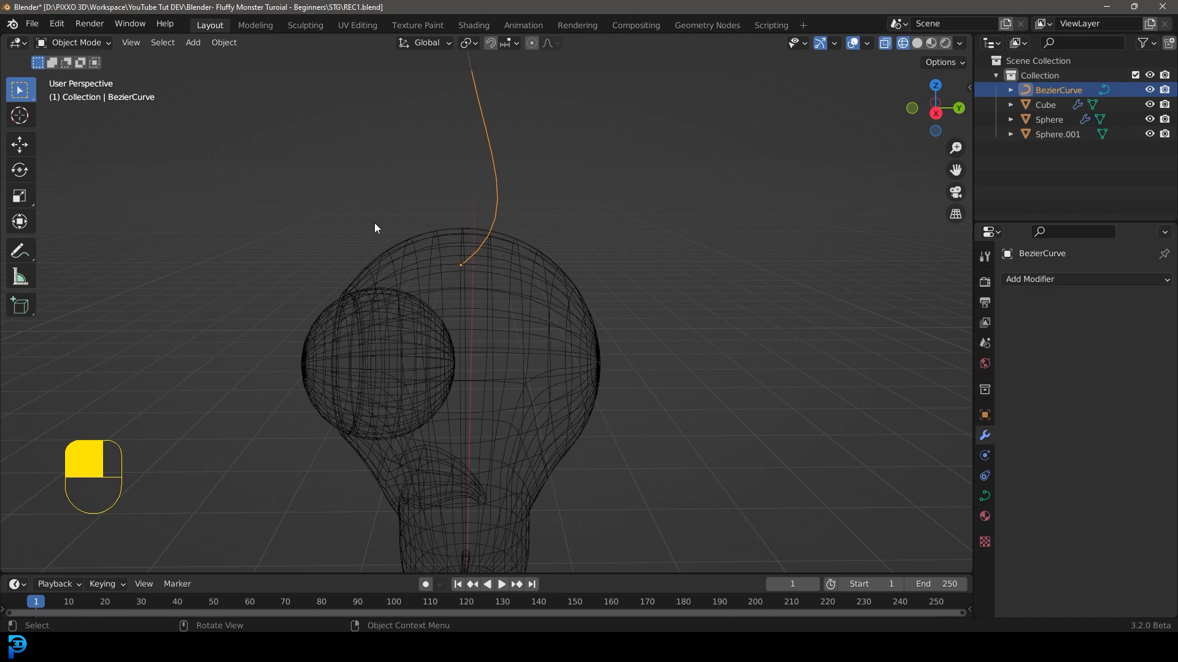
pyautogui.press('n')
pyautogui.scroll(3, 964, 89)
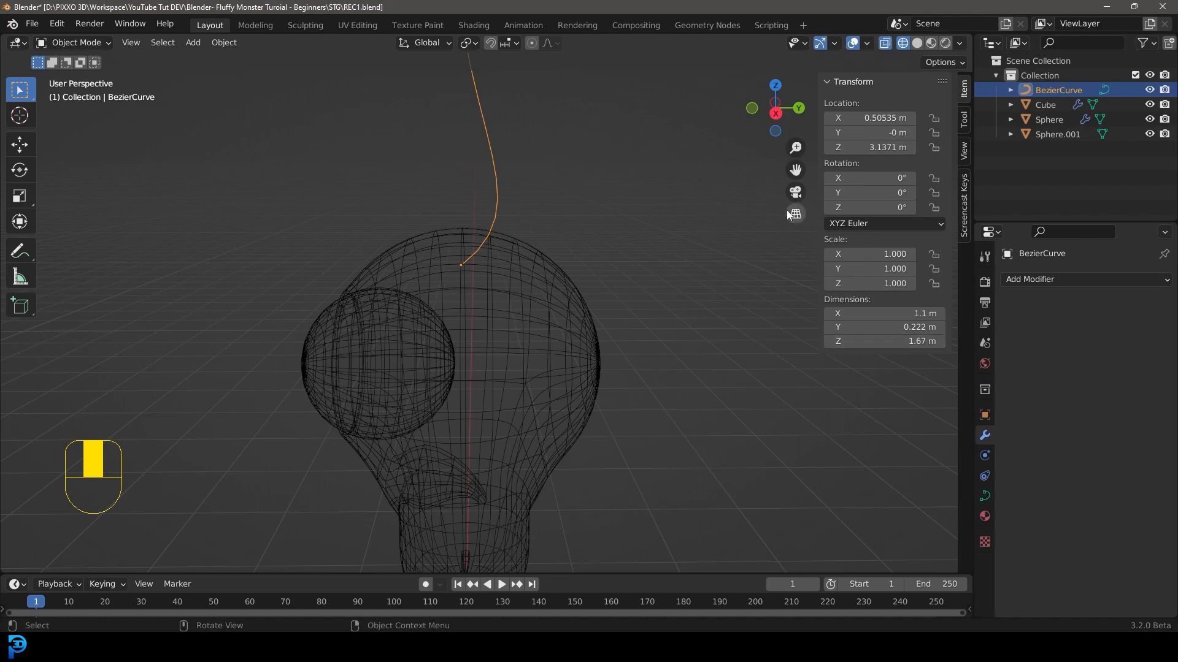
pyautogui.press('n')
pyautogui.moveTo(361, 260); pyautogui.dragTo(533, 250, button='middle')
pyautogui.press('r')
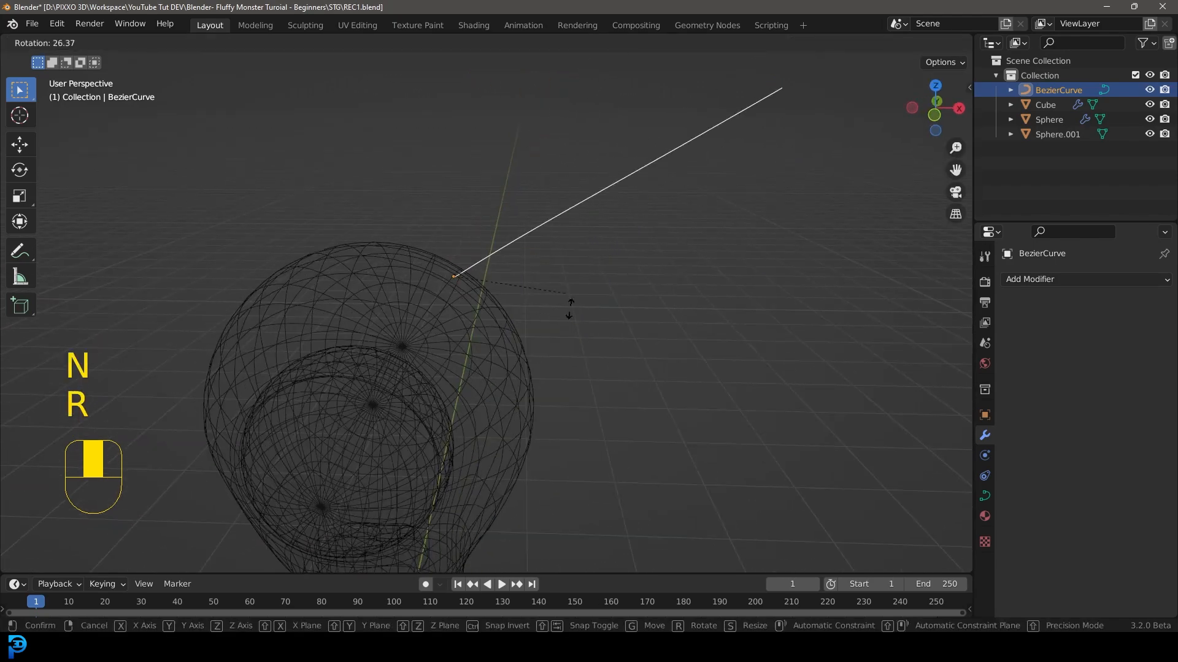
pyautogui.moveTo(570, 284); pyautogui.dragTo(461, 307, button='middle')
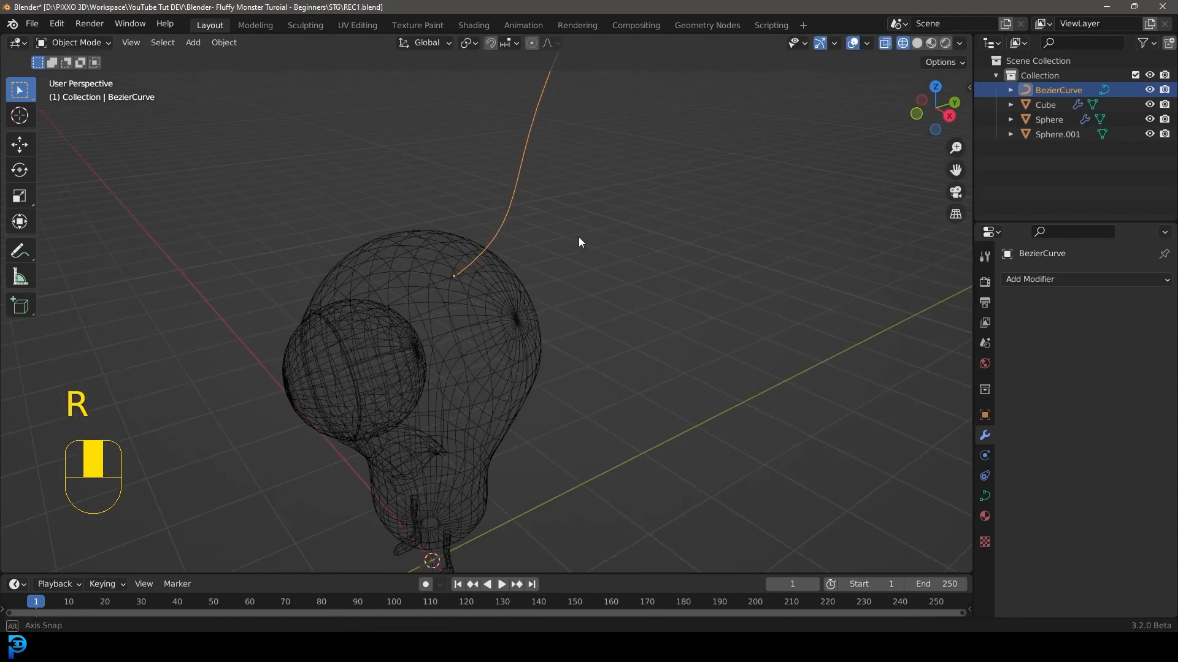
pyautogui.moveTo(581, 241); pyautogui.dragTo(556, 265, button='middle')
pyautogui.press('r')
pyautogui.press('r')
pyautogui.rightClick(540, 256)
# Rotate the Bezier curve's upper end point so it tilts forward over the eye, and move it into place from the side.
pyautogui.moveTo(480, 259); pyautogui.dragTo(497, 176, button='middle')
pyautogui.press('Tab')
pyautogui.click(454, 117)
pyautogui.moveTo(454, 116); pyautogui.dragTo(489, 216, button='middle')
pyautogui.press('r')
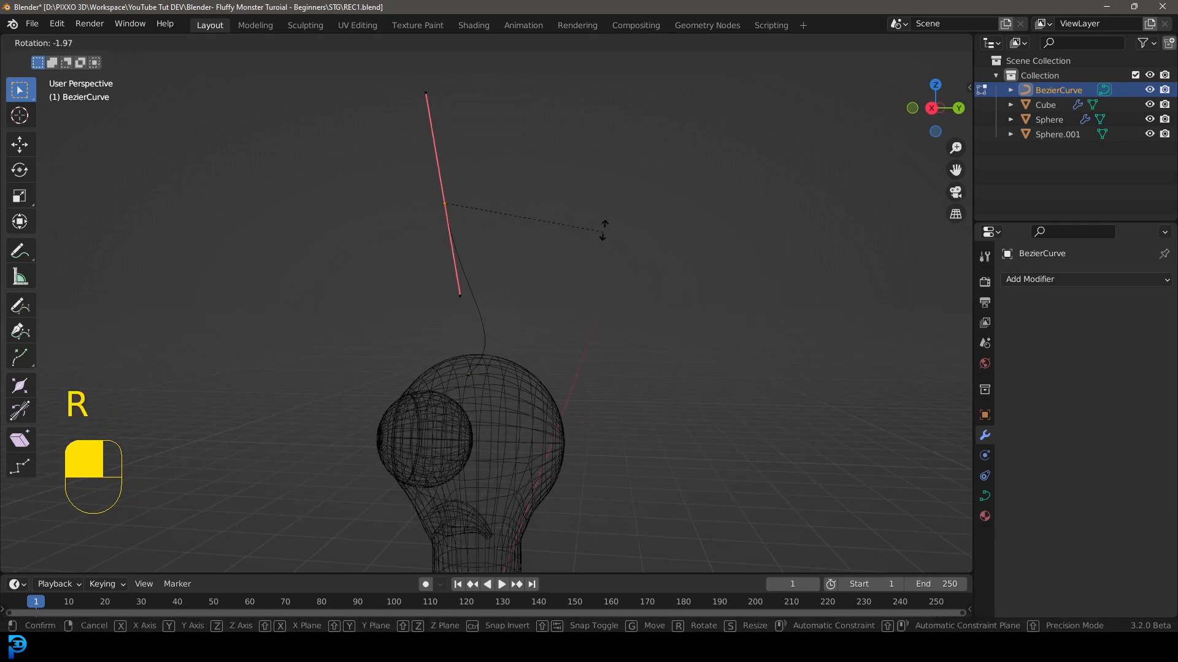
pyautogui.click(522, 143)
pyautogui.press('g')
pyautogui.click(484, 164)
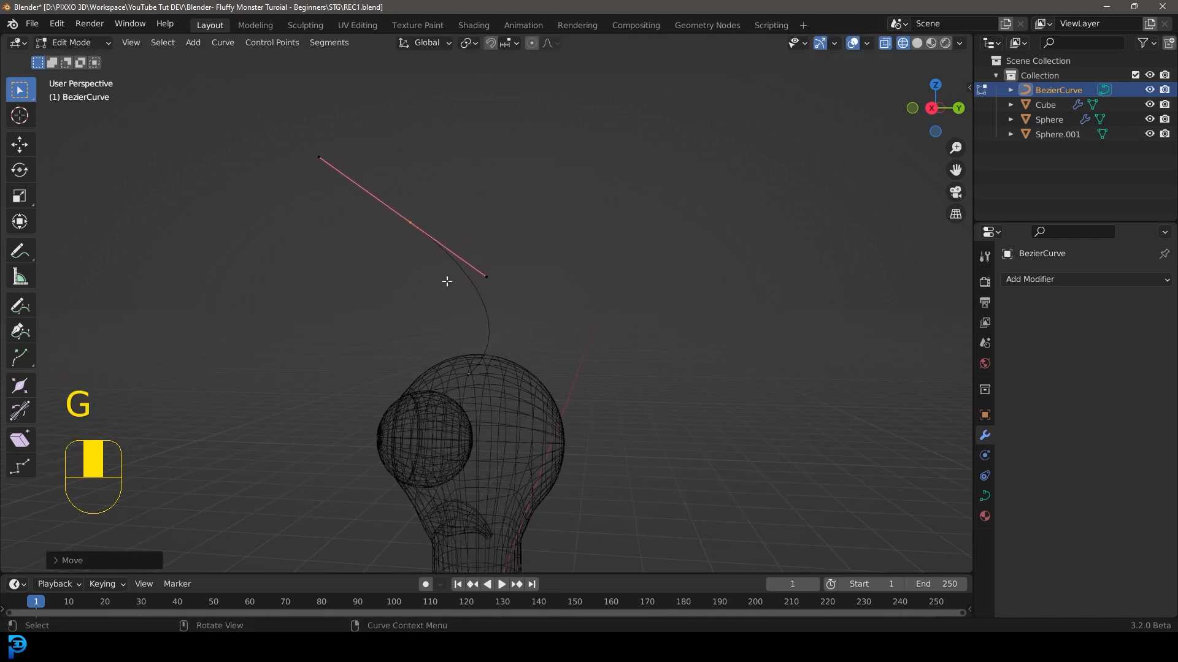
pyautogui.press('Tab')
pyautogui.moveTo(407, 264); pyautogui.dragTo(568, 276, button='middle')
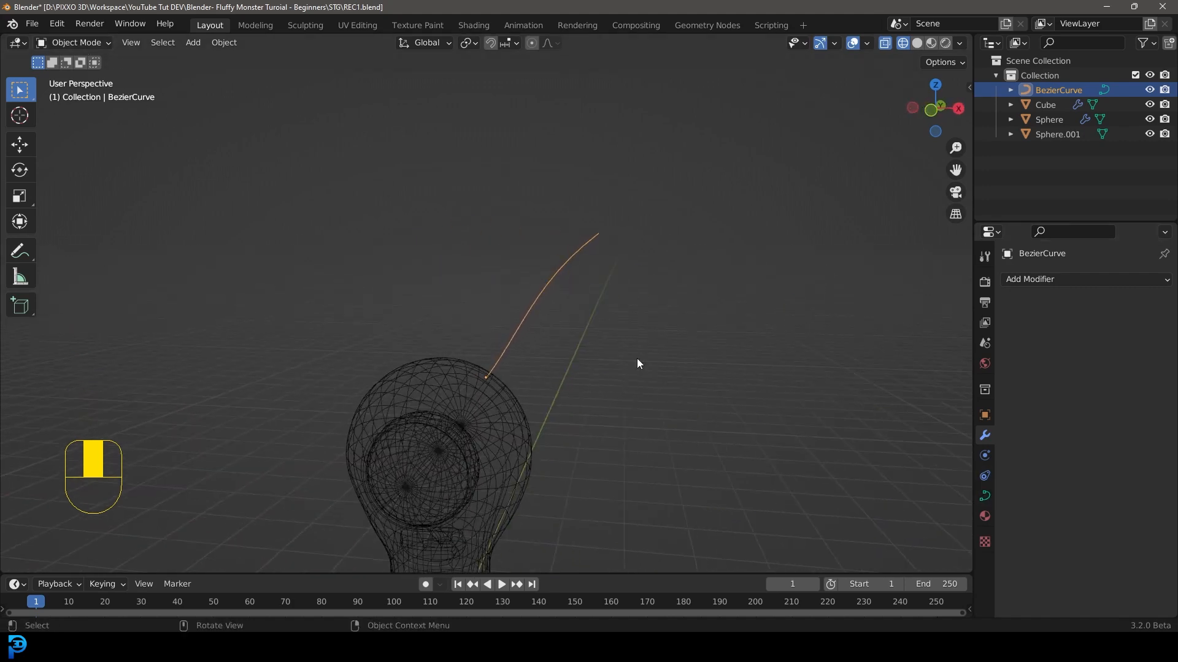
# Give the curve a round bevel with a depth of 0.04 m.
pyautogui.click(985, 495)
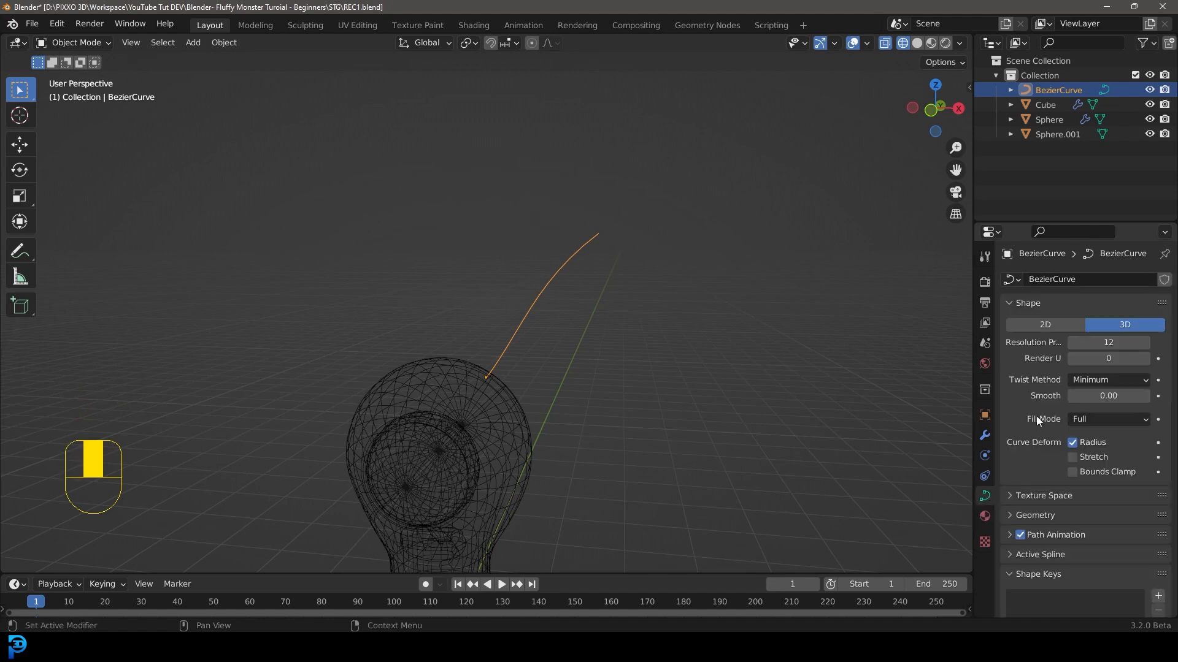
pyautogui.scroll(-2, 1039, 461)
pyautogui.click(1039, 460)
pyautogui.scroll(-2, 1037, 461)
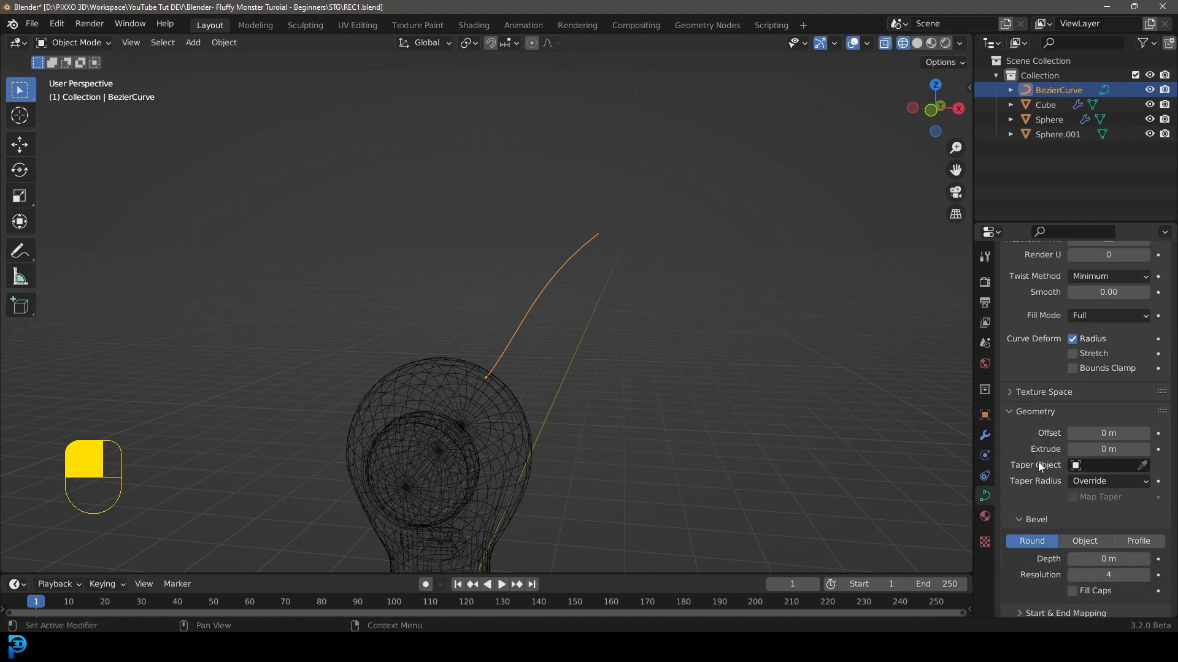
pyautogui.scroll(-3, 1041, 463)
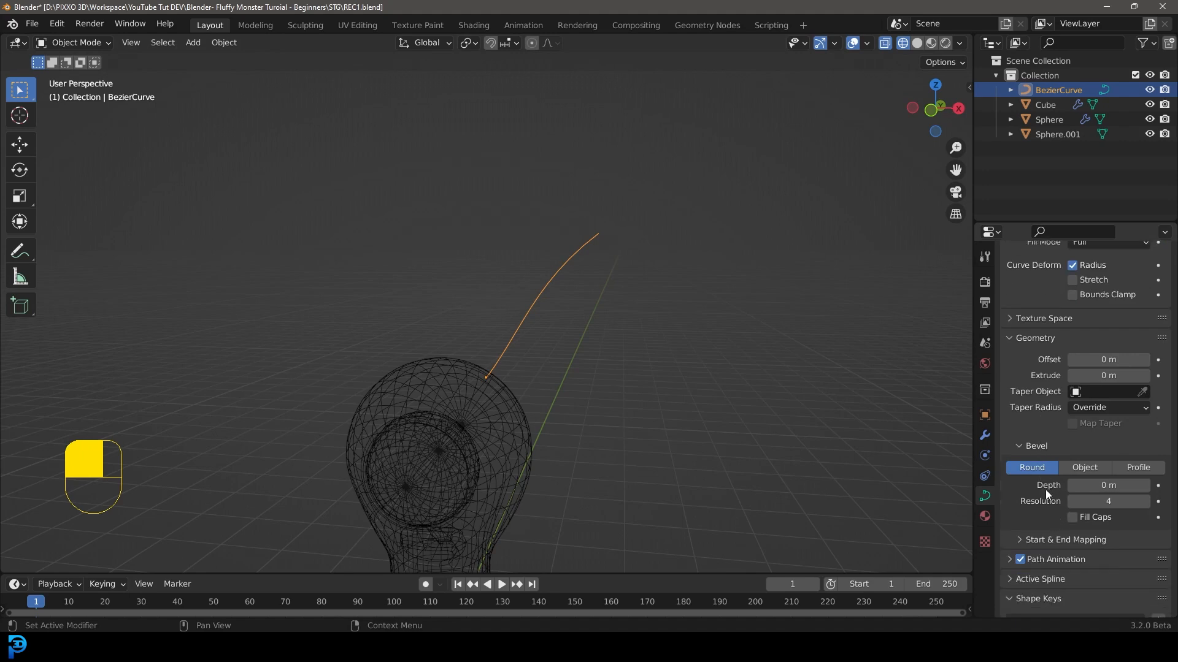
pyautogui.moveTo(1048, 485)
pyautogui.mouseDown()
pyautogui.moveTo(1071, 485)
pyautogui.moveTo(1060, 485)
pyautogui.mouseUp()
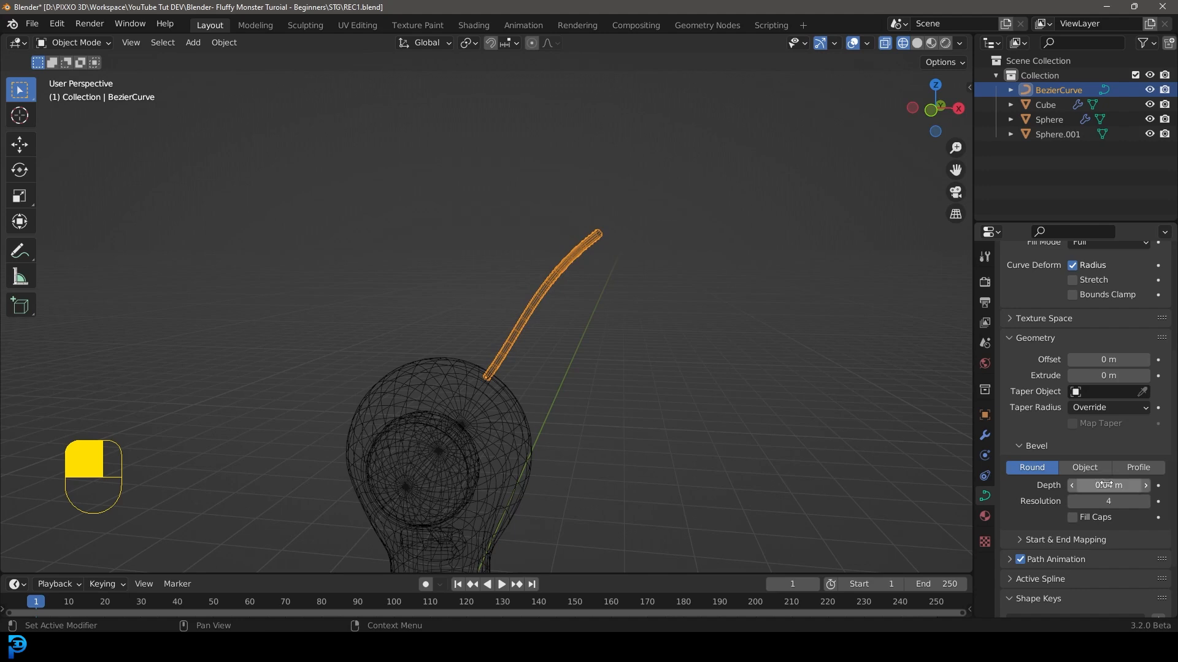
# Enlarge the radius at the curve's upper end point so the tube thickens away from the head.
pyautogui.moveTo(570, 220); pyautogui.dragTo(612, 263, button='middle')
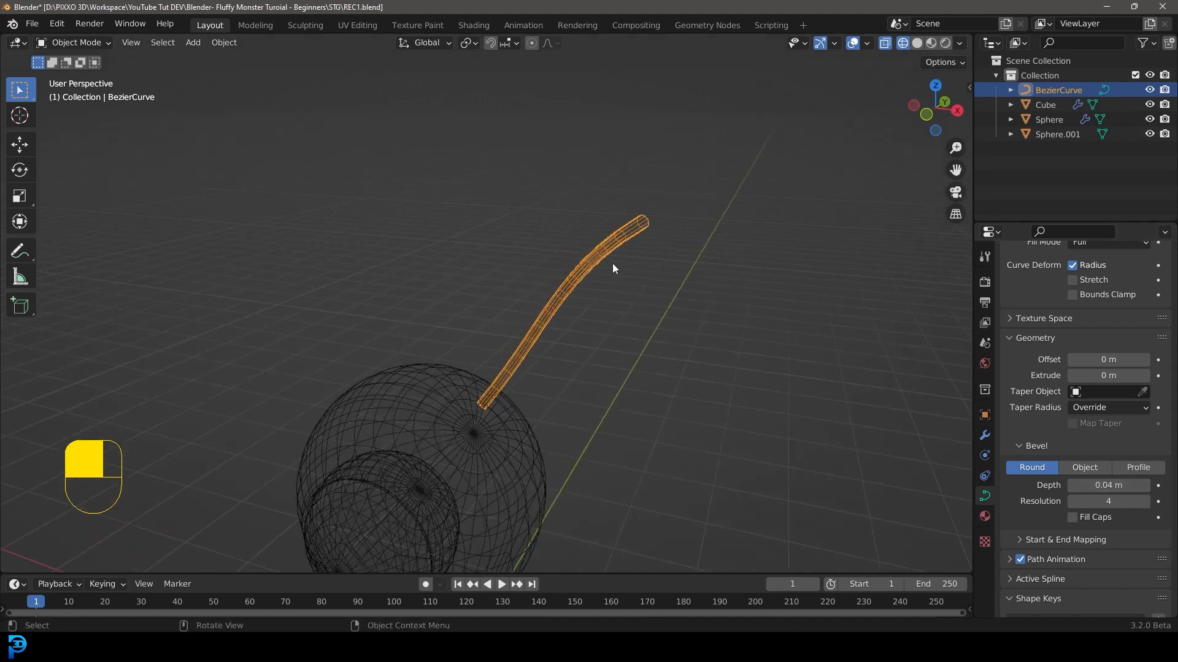
pyautogui.press('Tab')
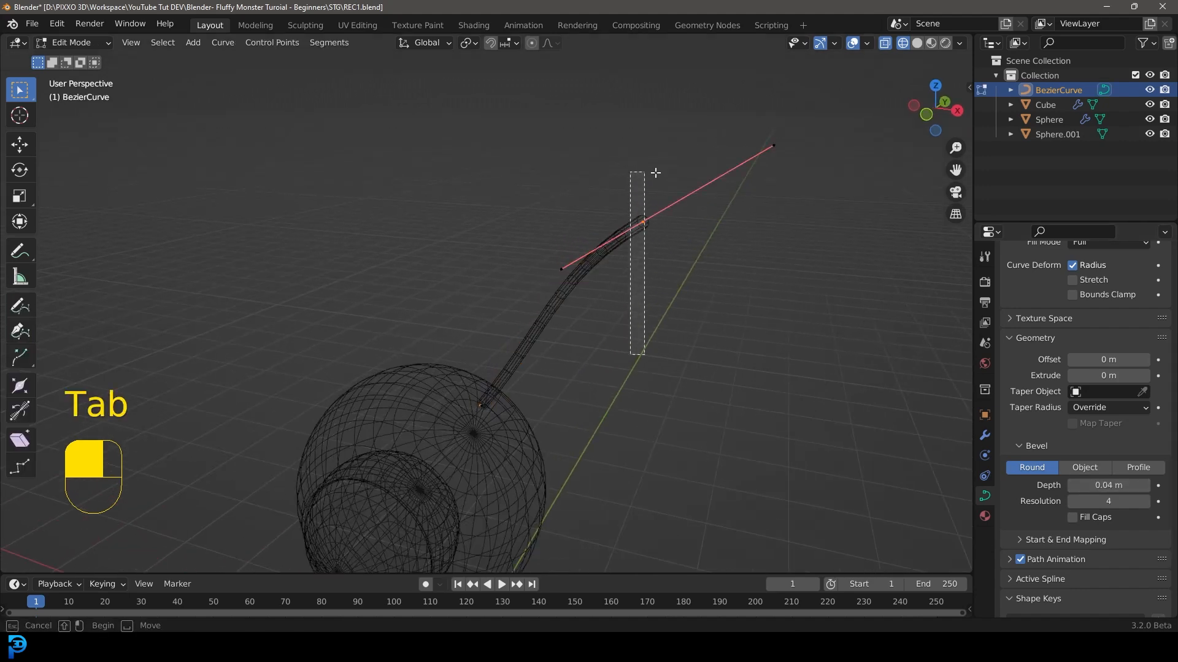
pyautogui.hotkey('alt', 's')
pyautogui.click(766, 405)
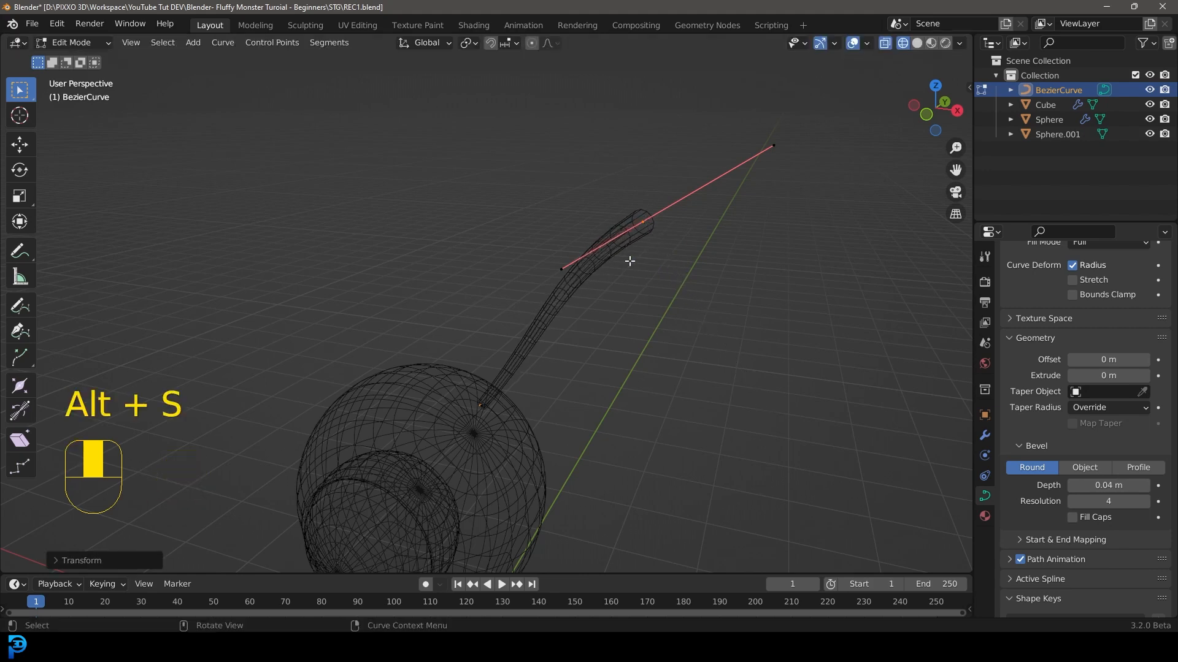
# Extrude a new point from the curve's outer end in top view and rotate it so the tip bends back toward the head.
pyautogui.press('KP_7')
pyautogui.keyDown('shift'); pyautogui.moveTo(658, 421); pyautogui.dragTo(588, 376, button='middle'); pyautogui.keyUp('shift')
pyautogui.scroll(2, 593, 381)
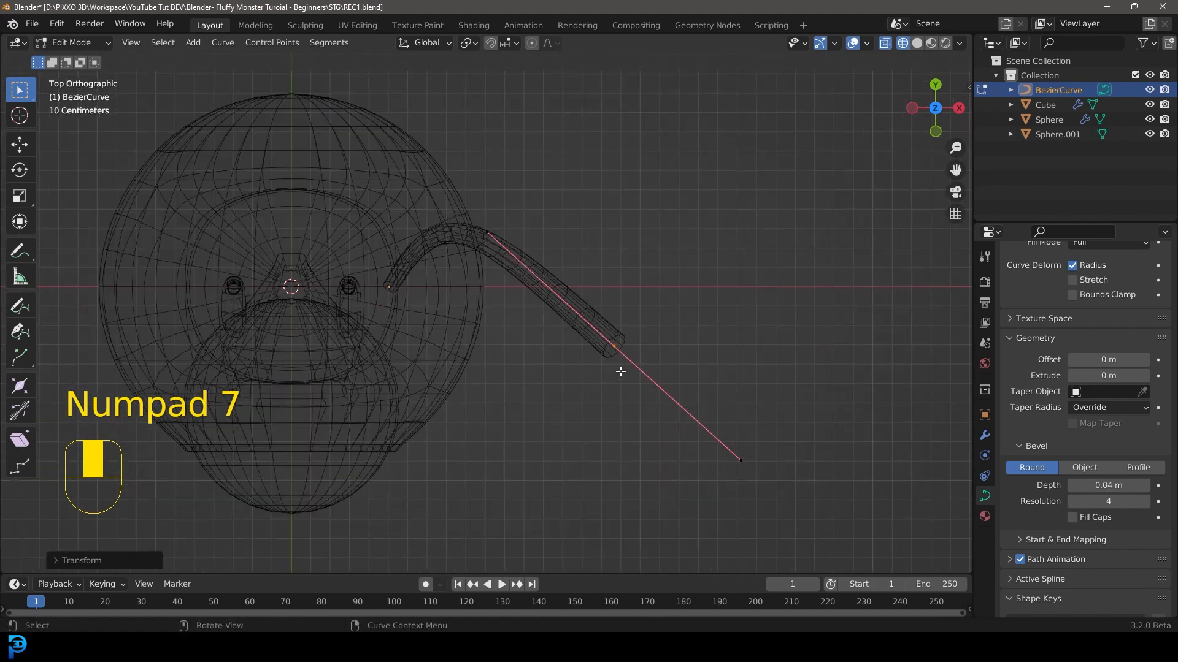
pyautogui.press('e')
pyautogui.press('r')
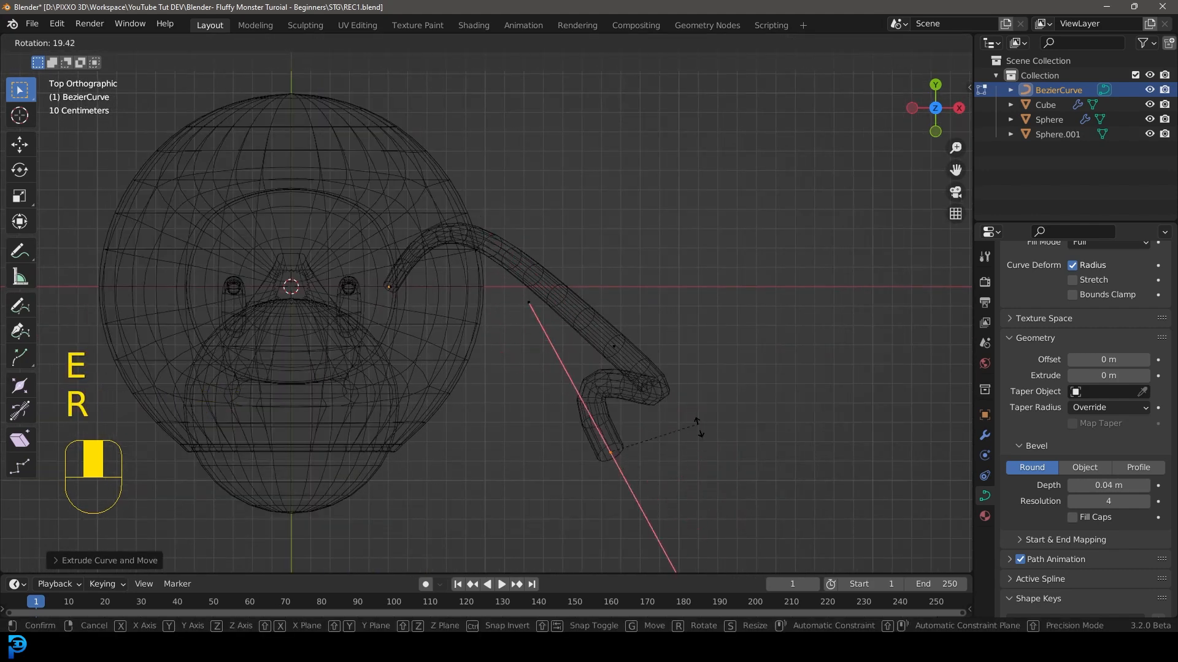
pyautogui.click(659, 531)
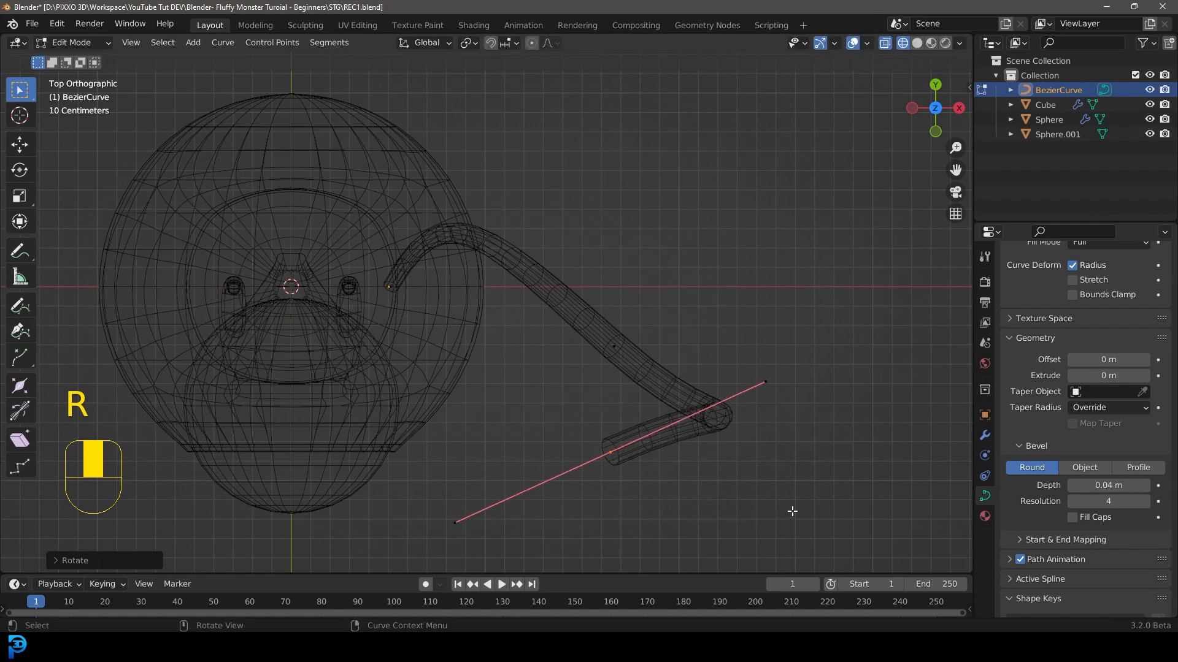
# Shrink the radius at the new tip point to a thin end and move it about 0.35 m forward and down to form a curl.
pyautogui.hotkey('alt', 's')
pyautogui.click(660, 448)
pyautogui.moveTo(660, 449); pyautogui.dragTo(623, 378, button='middle')
pyautogui.press('g')
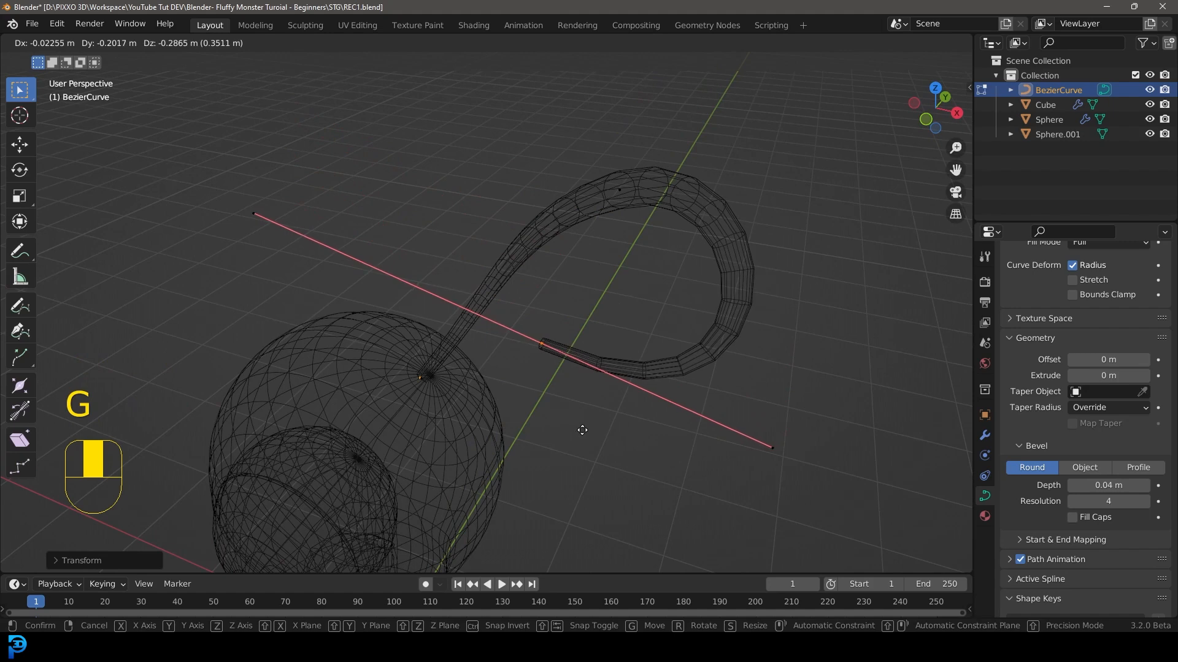
pyautogui.click(582, 430)
pyautogui.hotkey('alt', 's')
pyautogui.click(712, 365)
# Shrink the radius at the curve's base point on the head so the antenna tapers at its root.
pyautogui.moveTo(712, 365); pyautogui.dragTo(504, 412, button='middle')
pyautogui.scroll(2, 445, 381)
pyautogui.moveTo(592, 466); pyautogui.dragTo(368, 323)
pyautogui.keyDown('shift'); pyautogui.moveTo(445, 421); pyautogui.dragTo(477, 364, button='middle'); pyautogui.keyUp('shift')
pyautogui.scroll(2, 477, 363)
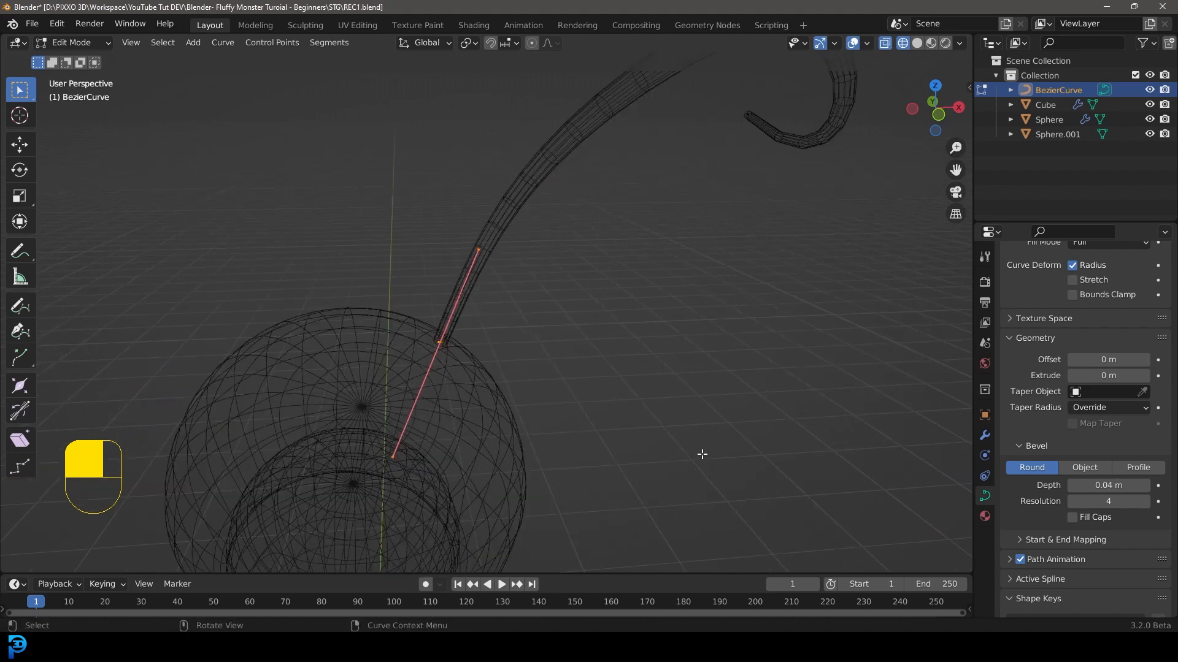
pyautogui.hotkey('alt', 's')
pyautogui.click(570, 394)
pyautogui.moveTo(702, 197); pyautogui.dragTo(619, 243, button='middle')
pyautogui.press('Tab')
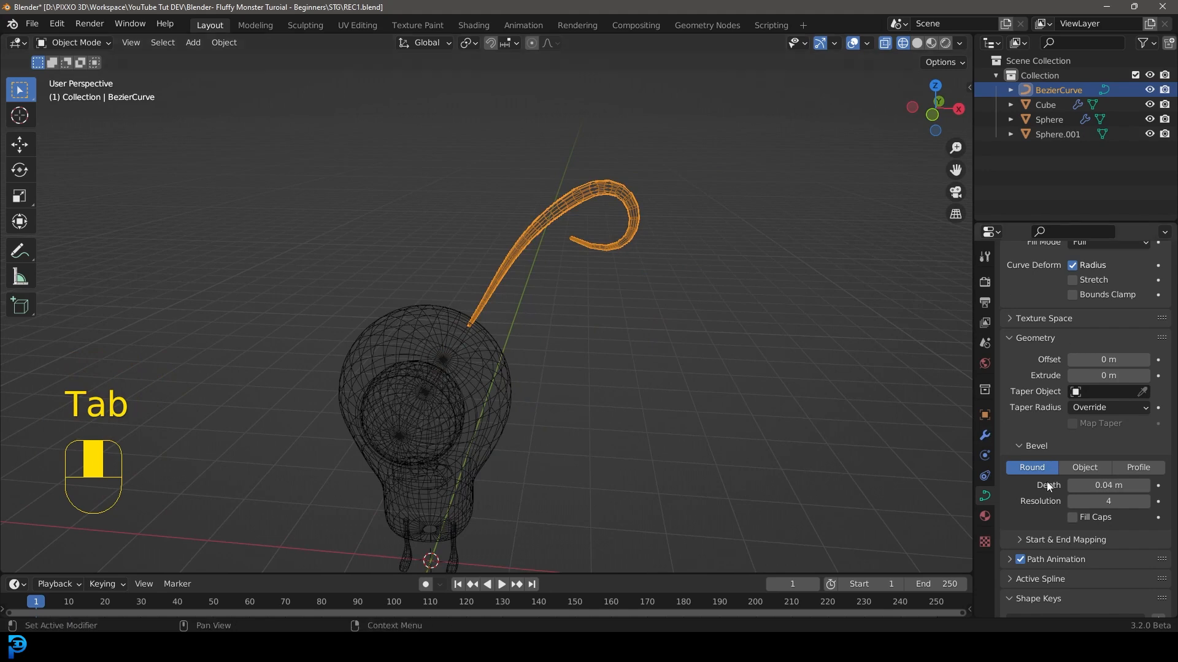
# Fill the caps of the antenna's bevel and display the model in solid shading.
pyautogui.click(1073, 516)
pyautogui.press('z')
pyautogui.click(684, 259)
pyautogui.moveTo(544, 275); pyautogui.dragTo(624, 248, button='middle')
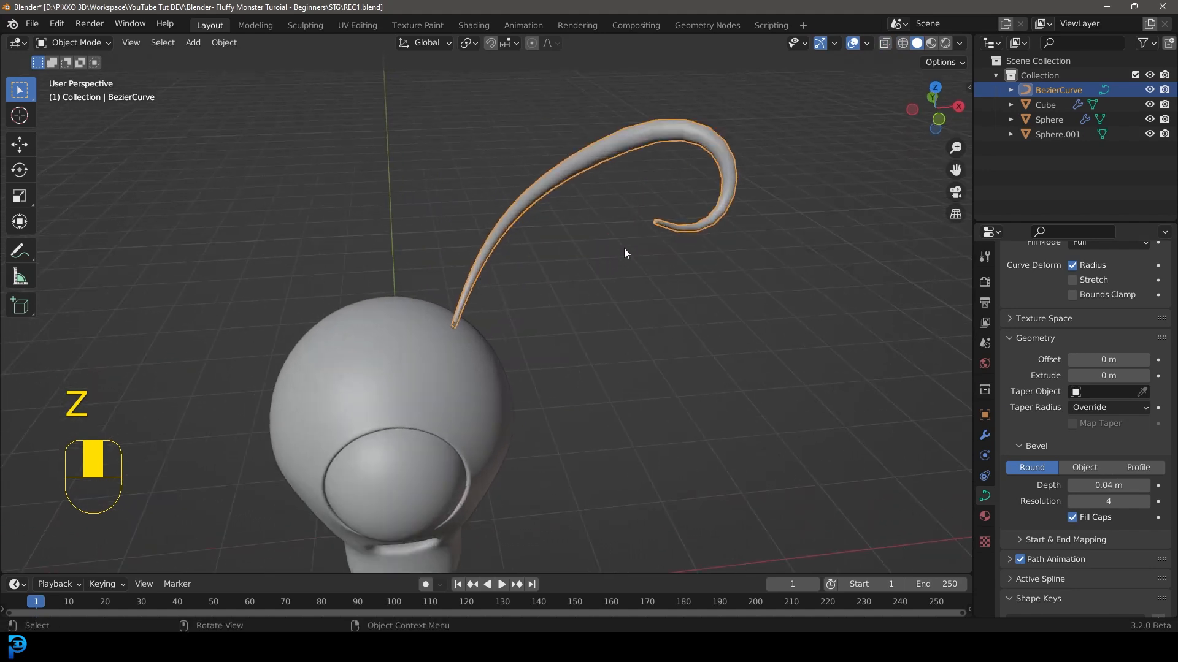
# Add a Subdivision Surface modifier with viewport level 1 to the antenna curve.
pyautogui.click(984, 435)
pyautogui.click(1038, 277)
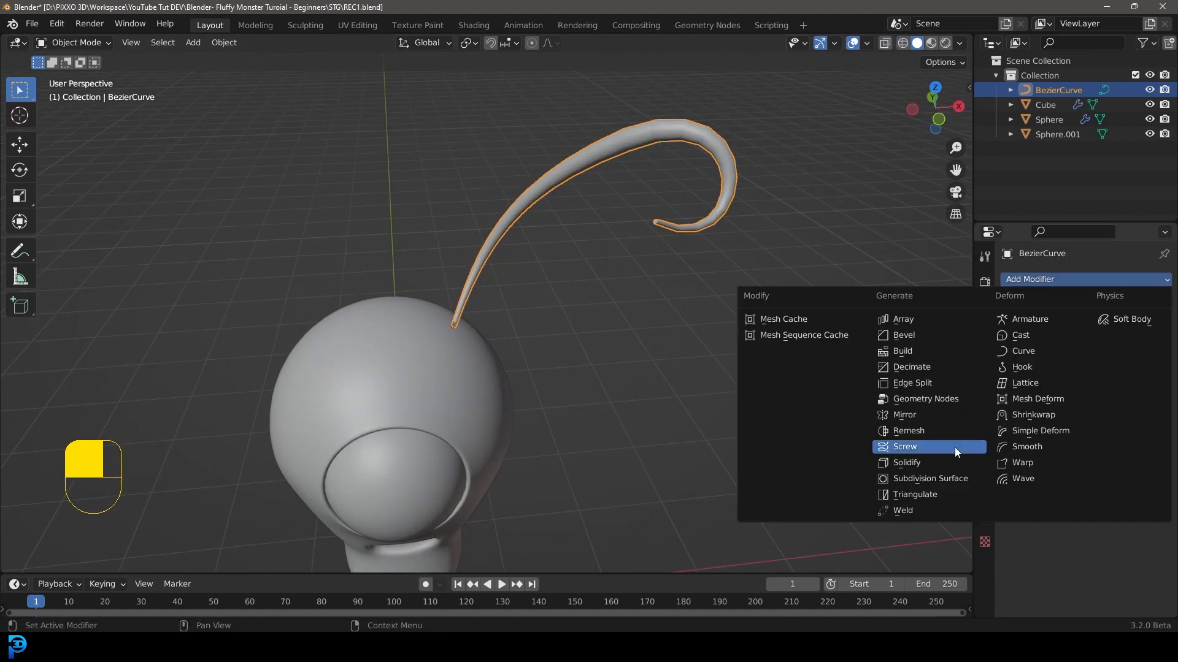
pyautogui.click(953, 479)
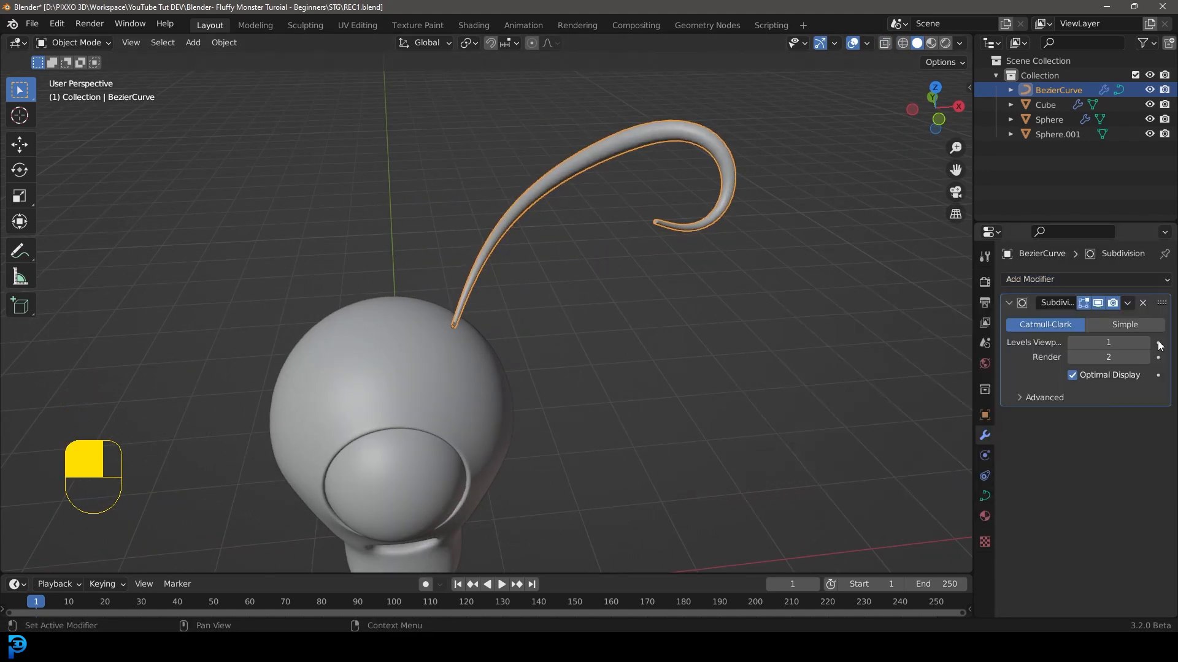
pyautogui.moveTo(494, 283); pyautogui.dragTo(562, 242, button='middle')
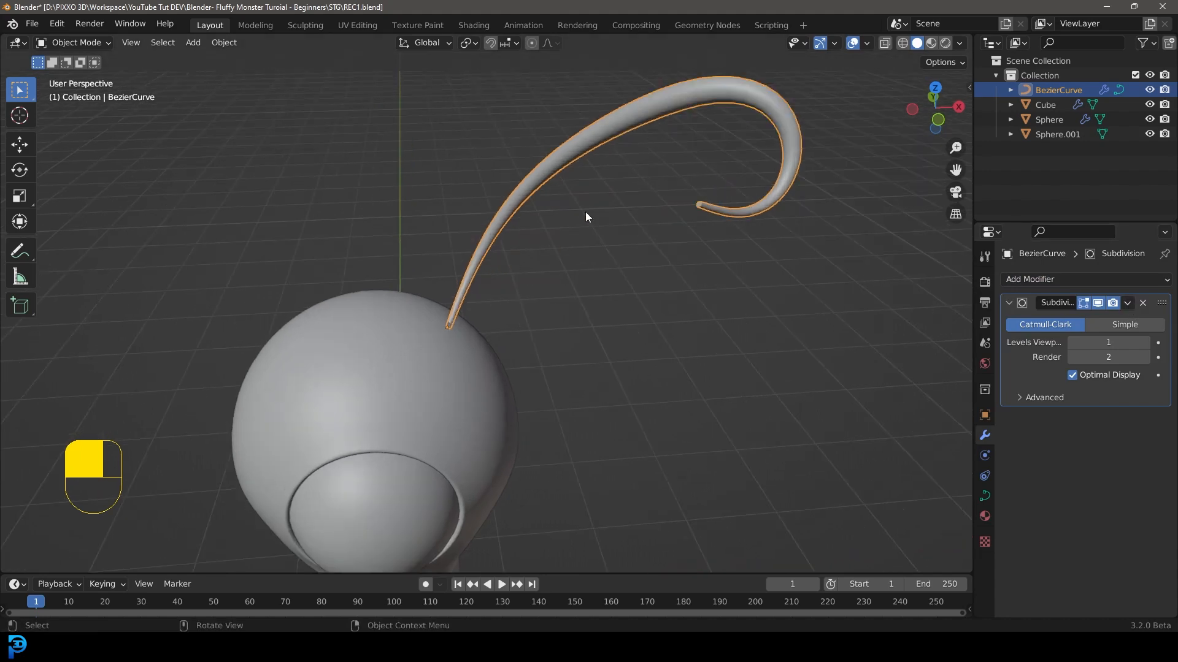
# Convert the antenna curve to a mesh.
pyautogui.press('g')
pyautogui.rightClick(546, 243)
pyautogui.press('F3')
pyautogui.write('co')
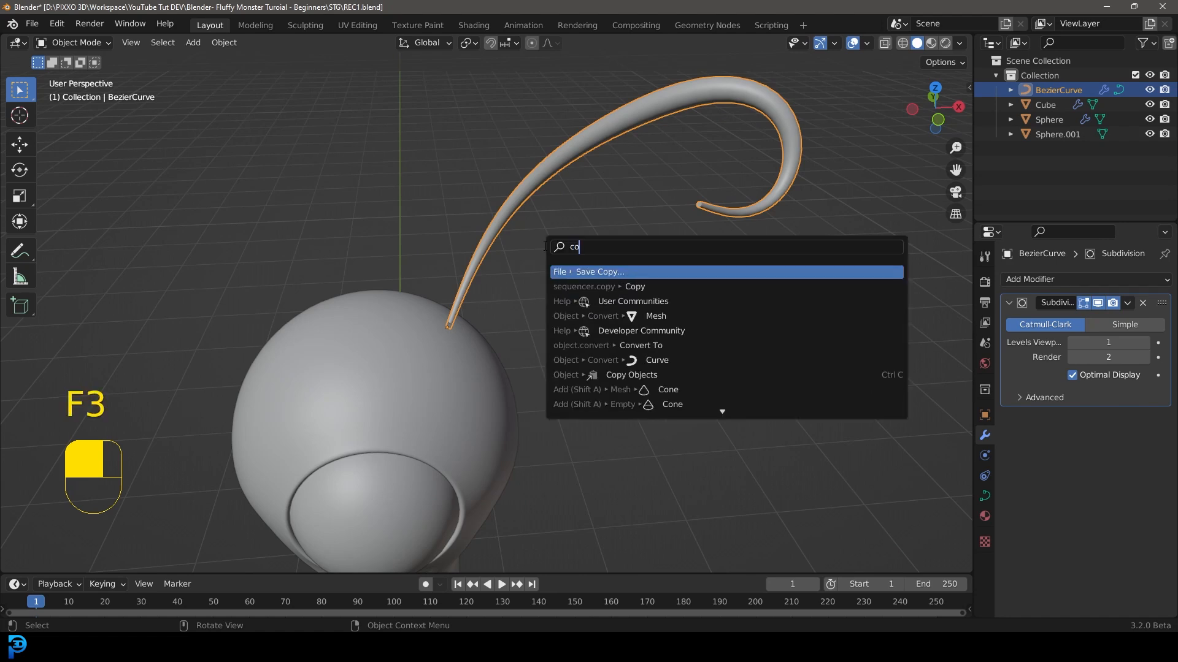
pyautogui.write('nver')
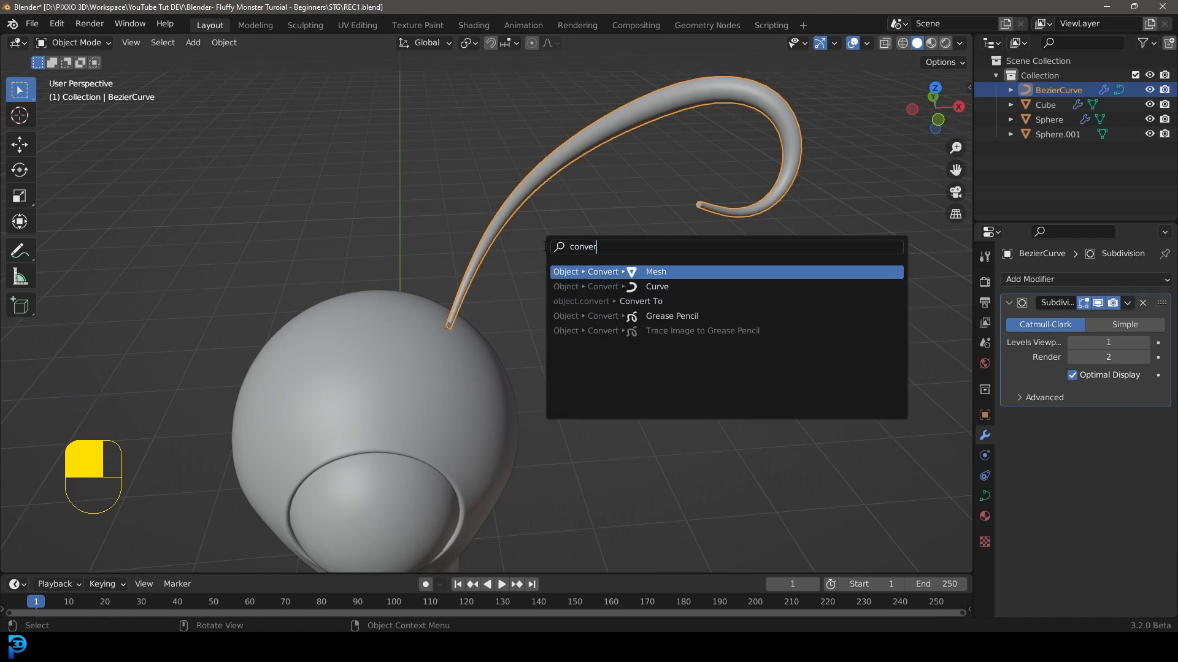
pyautogui.click(586, 272)
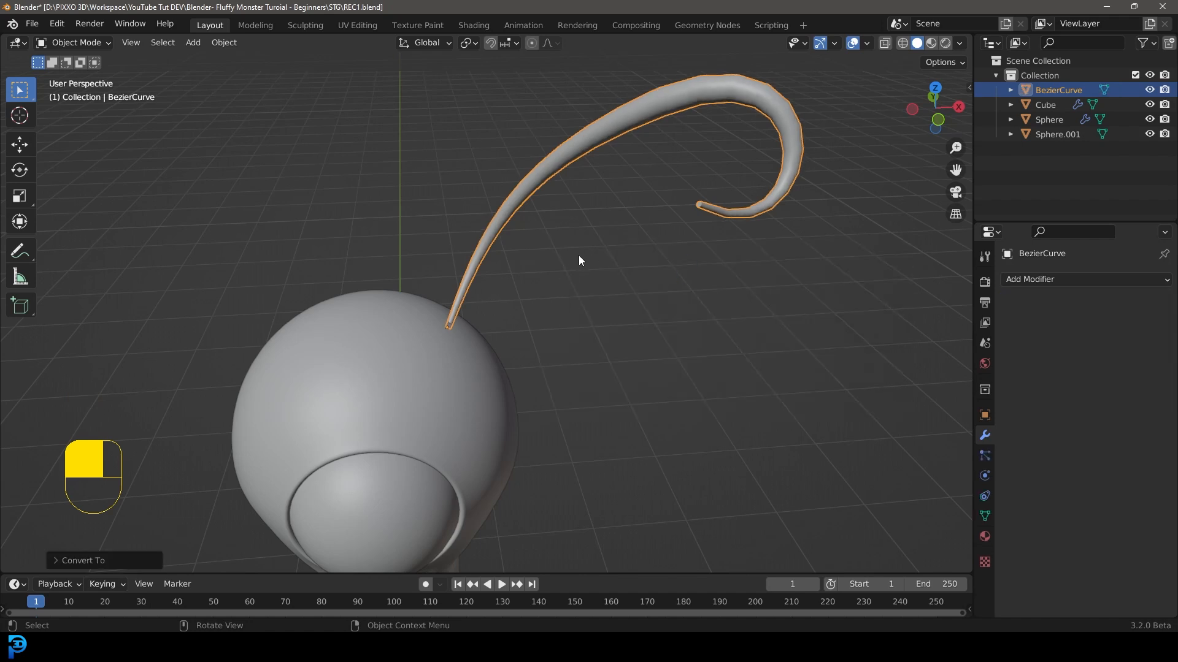
pyautogui.press('Tab')
pyautogui.press('Tab')
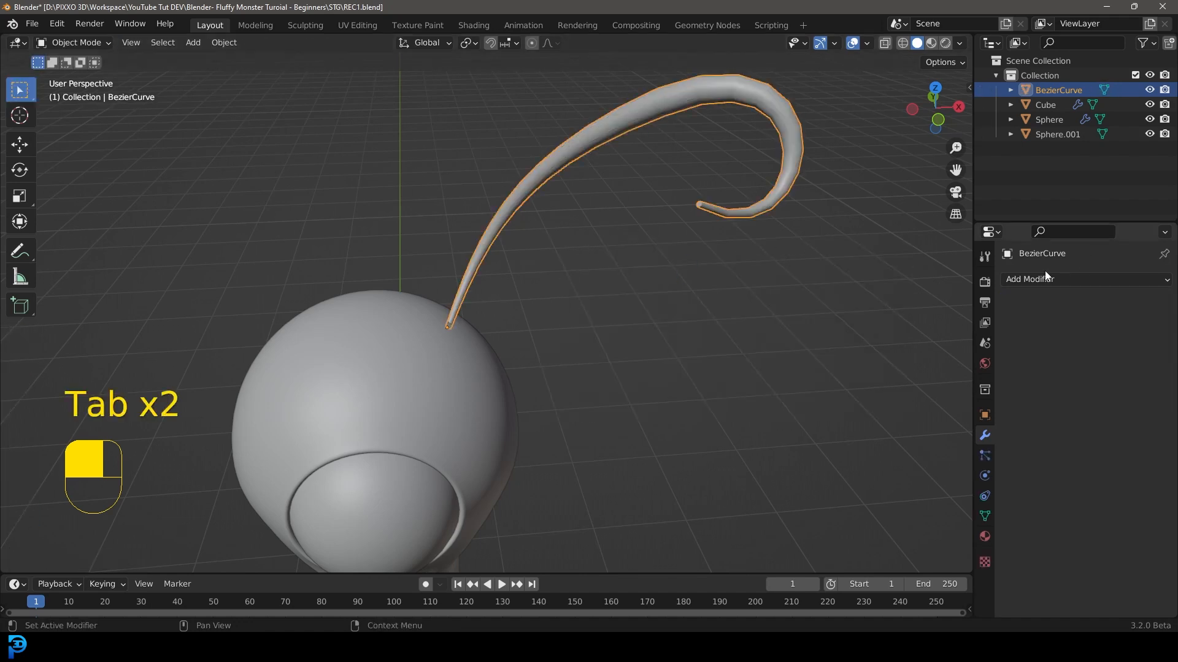
# Add a Mirror modifier on the X axis to the antenna, using the body Sphere as mirror object.
pyautogui.click(1042, 279)
pyautogui.click(880, 448)
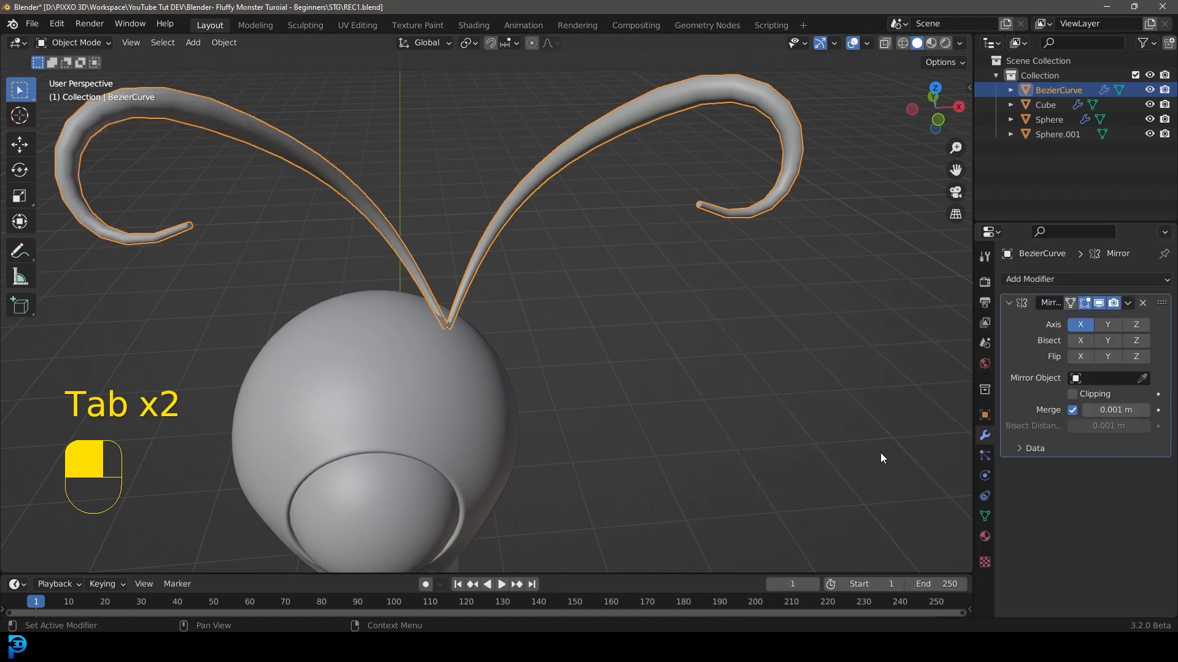
pyautogui.scroll(-3, 638, 316)
pyautogui.click(1142, 378)
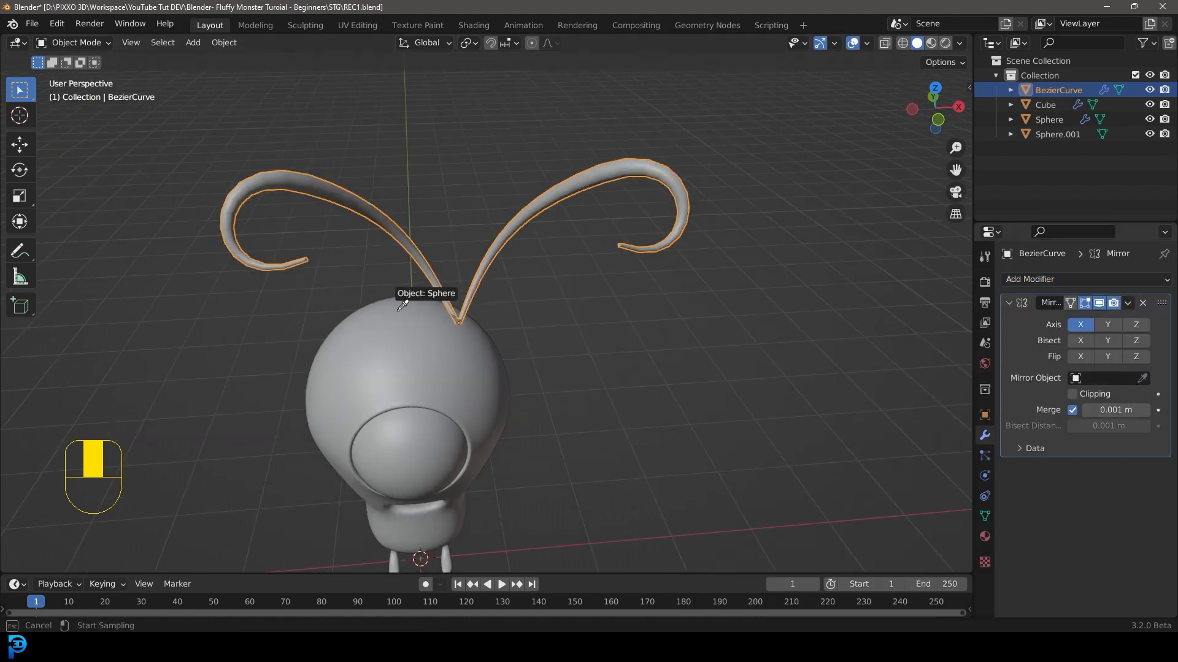
pyautogui.click(444, 305)
pyautogui.moveTo(503, 352)
pyautogui.mouseDown(button='middle')
pyautogui.moveTo(450, 333)
pyautogui.moveTo(494, 333)
pyautogui.mouseUp(button='middle')
# Scale the antennae down to roughly half size and rotate them slightly in front view.
pyautogui.press('KP_1')
pyautogui.press('s')
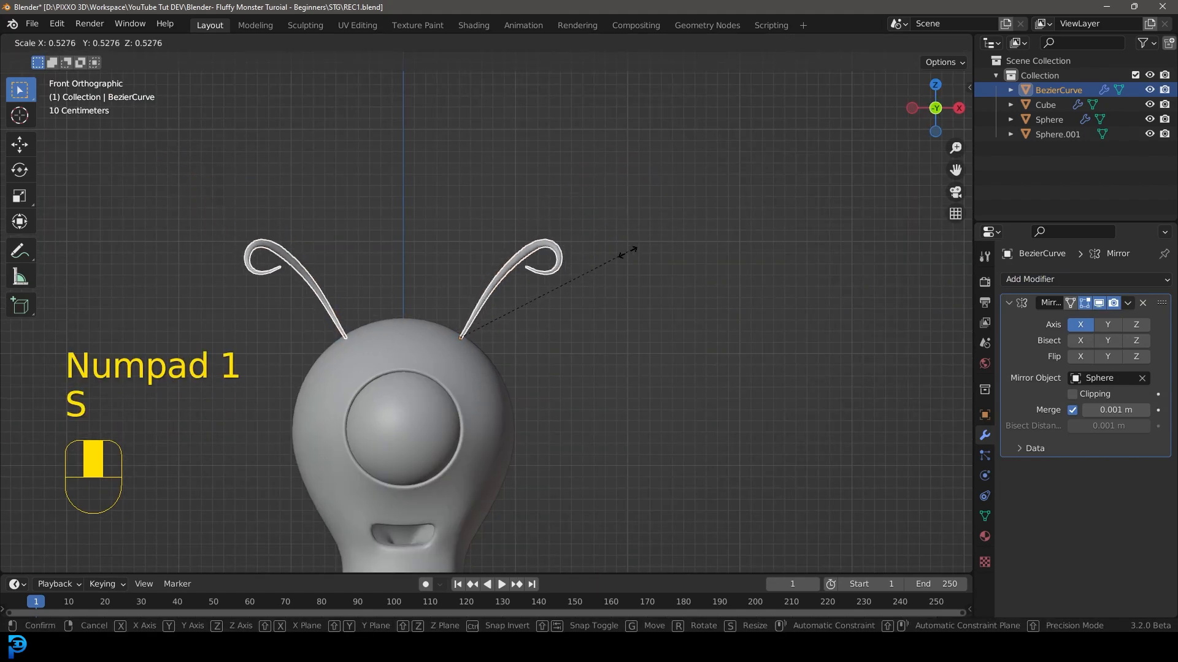
pyautogui.click(655, 258)
pyautogui.scroll(-1, 675, 307)
pyautogui.press('r')
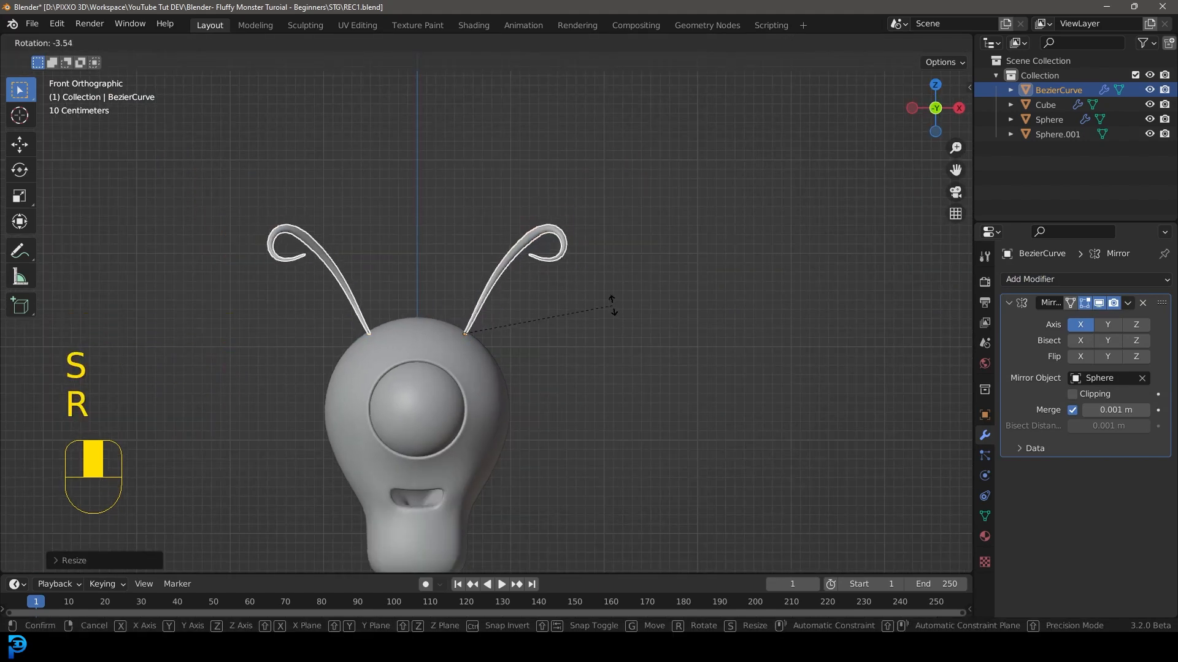
# Rotate the mirrored antennae so their curled tips cross inward over the stems in the front view.
pyautogui.click(617, 297)
pyautogui.moveTo(618, 297); pyautogui.dragTo(633, 337, button='middle')
pyautogui.press('r')
pyautogui.click(574, 388)
pyautogui.press('KP_1')
pyautogui.scroll(3, 550, 233)
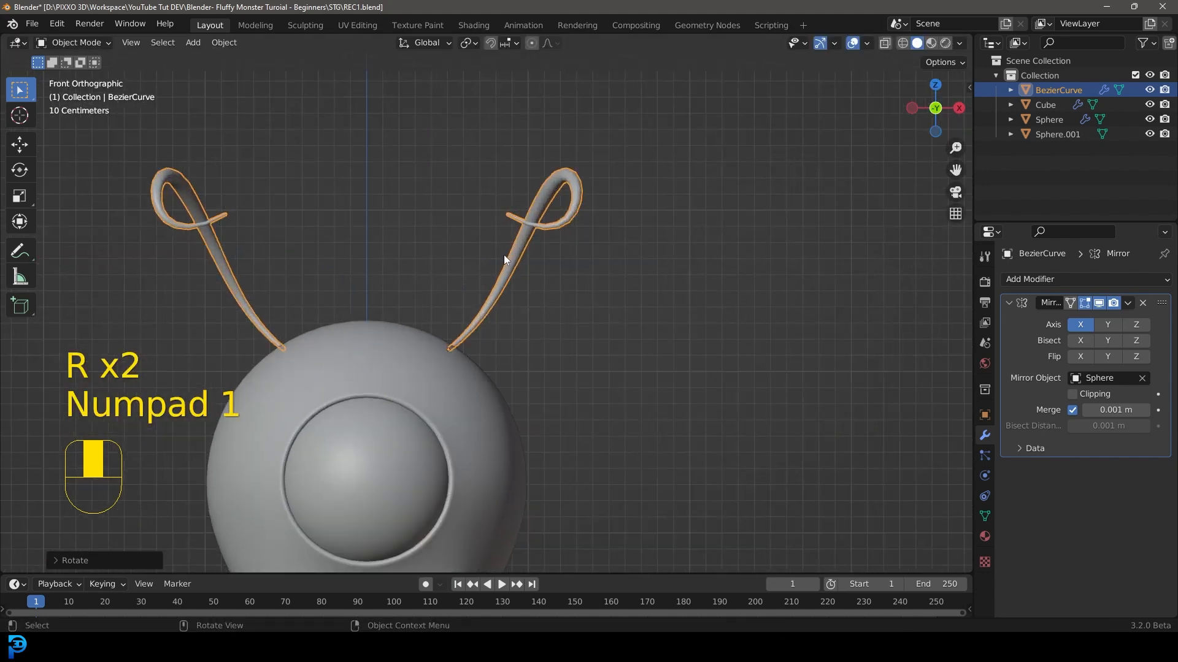
# Apply the antennae's Mirror modifier and set their origin to the geometry.
pyautogui.click(1127, 302)
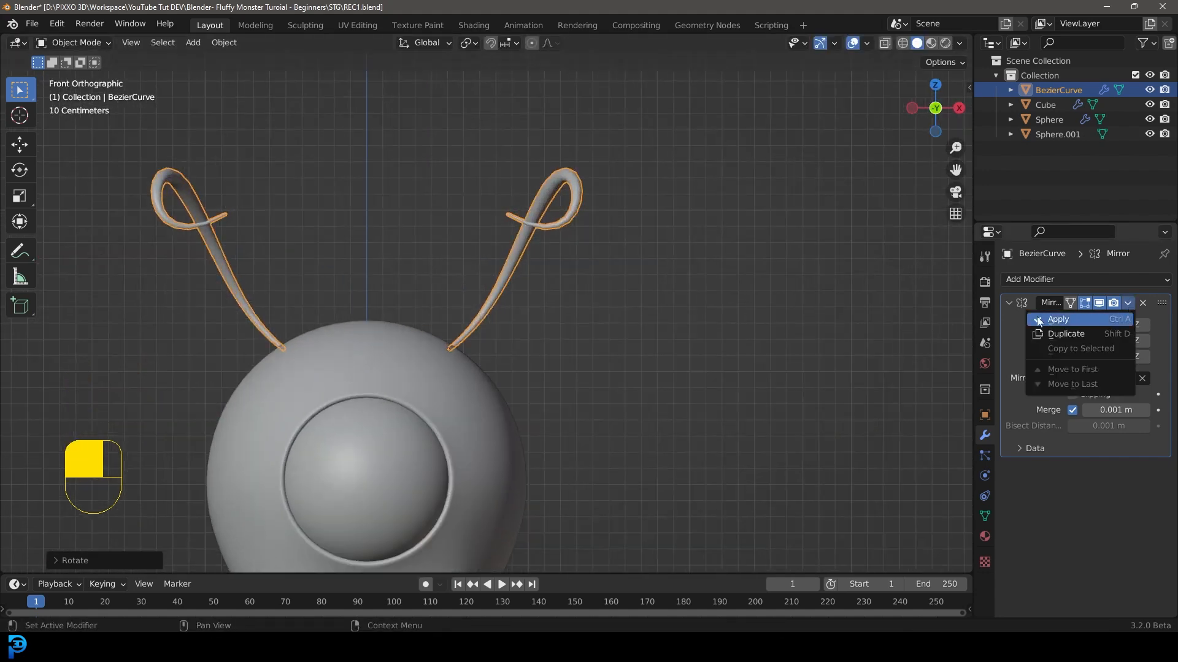
pyautogui.click(1056, 321)
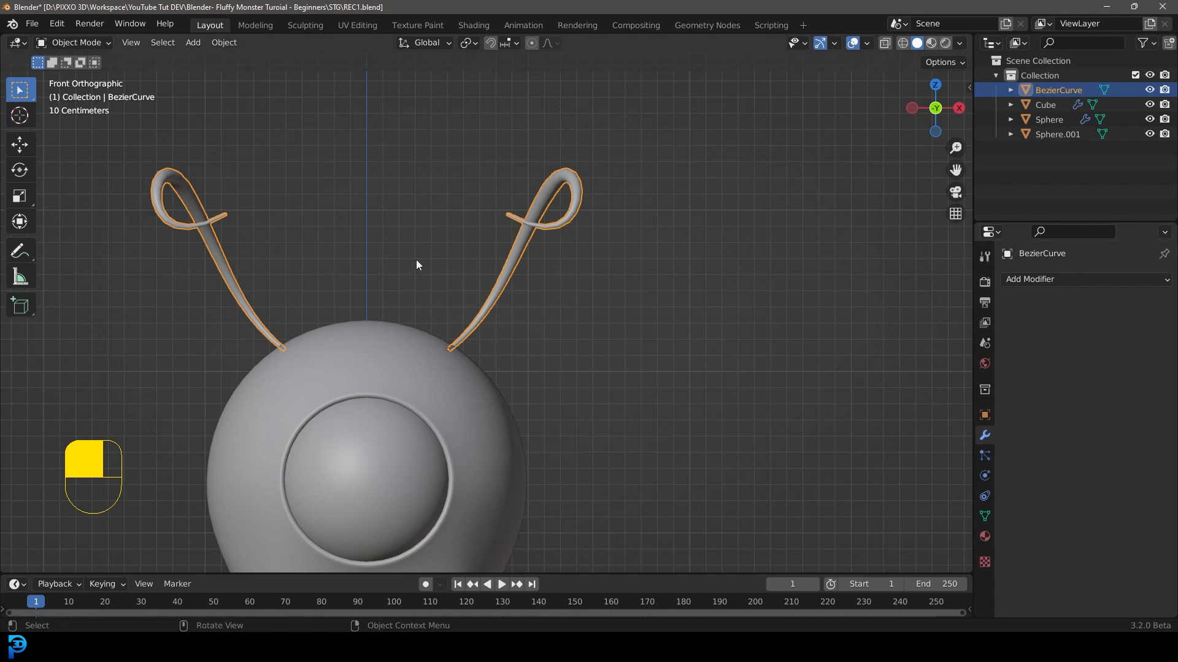
pyautogui.press('F3')
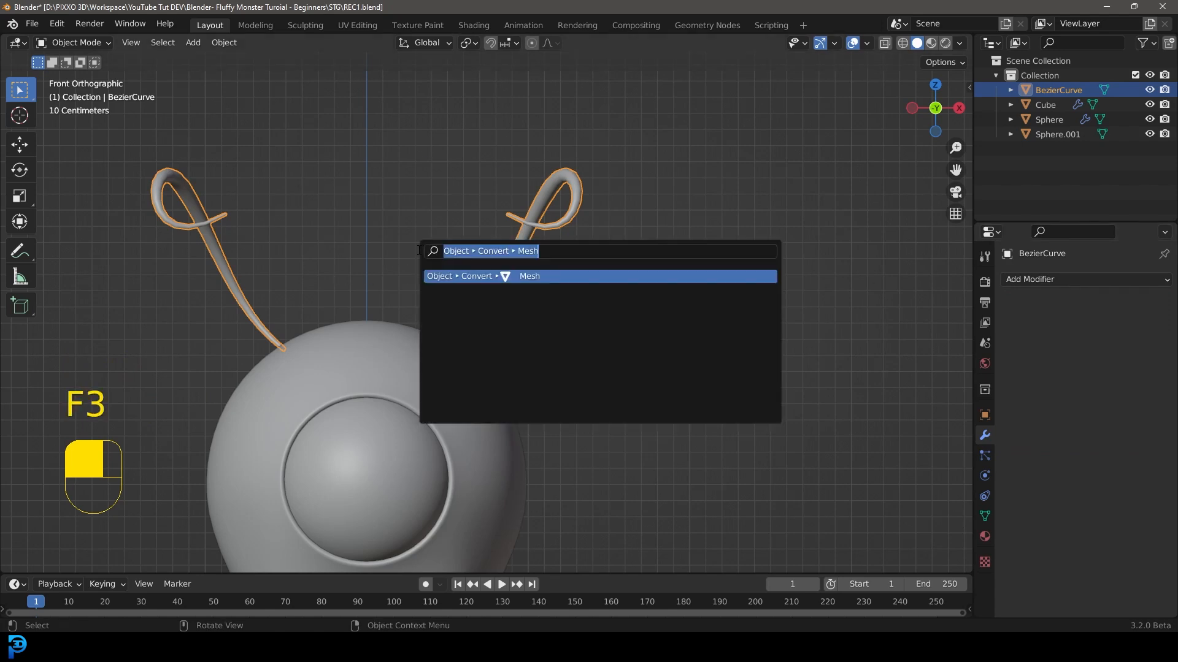
pyautogui.write('set')
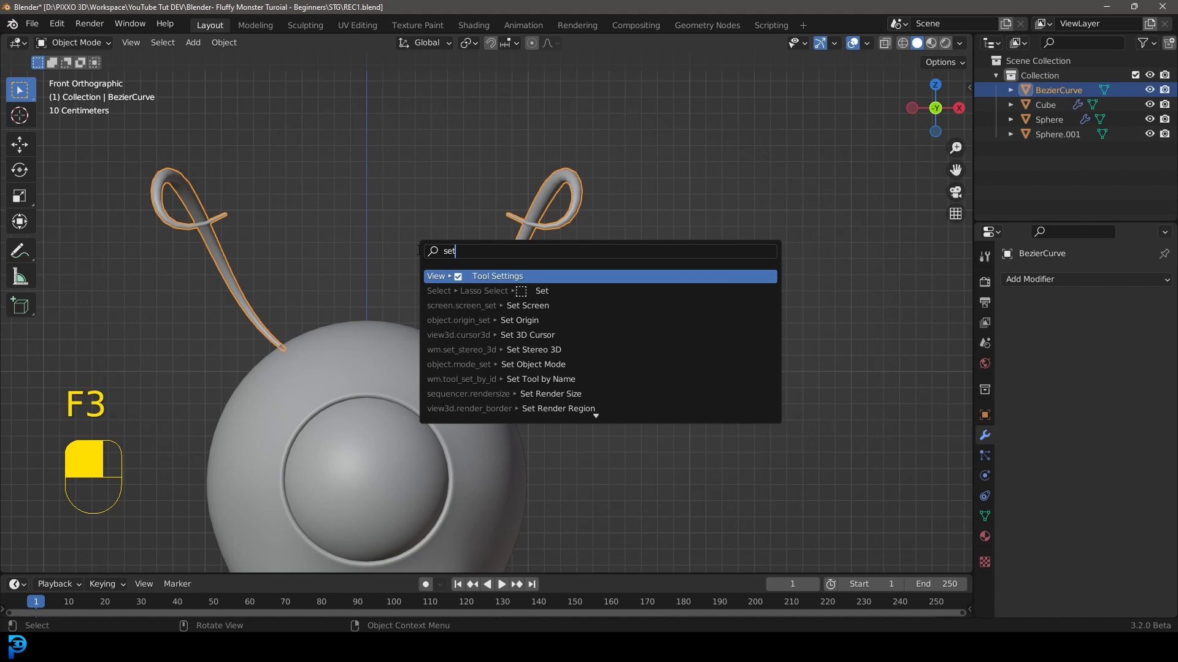
pyautogui.write(' or')
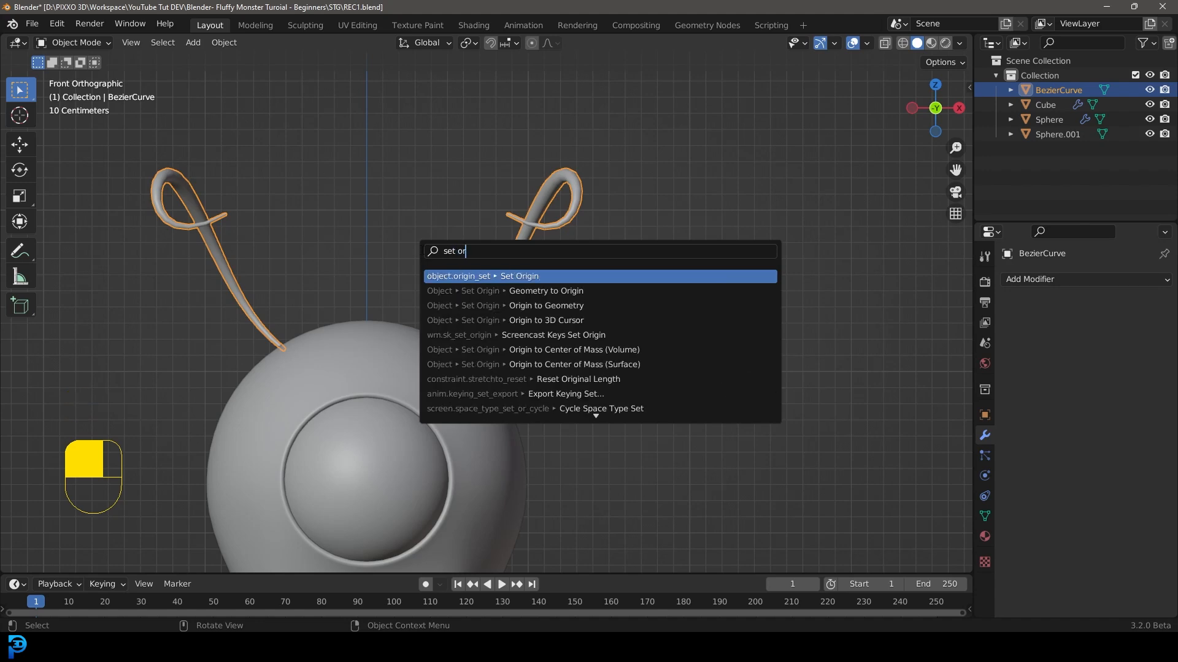
pyautogui.click(550, 306)
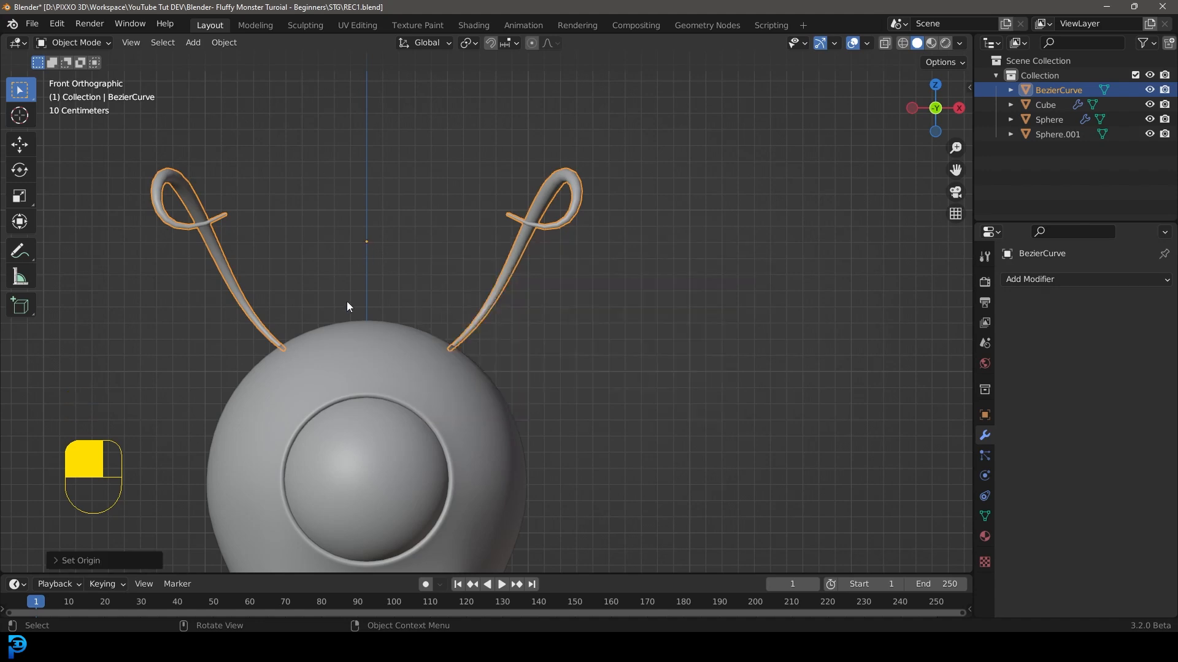
pyautogui.scroll(-3, 475, 328)
pyautogui.press('r')
pyautogui.press('r')
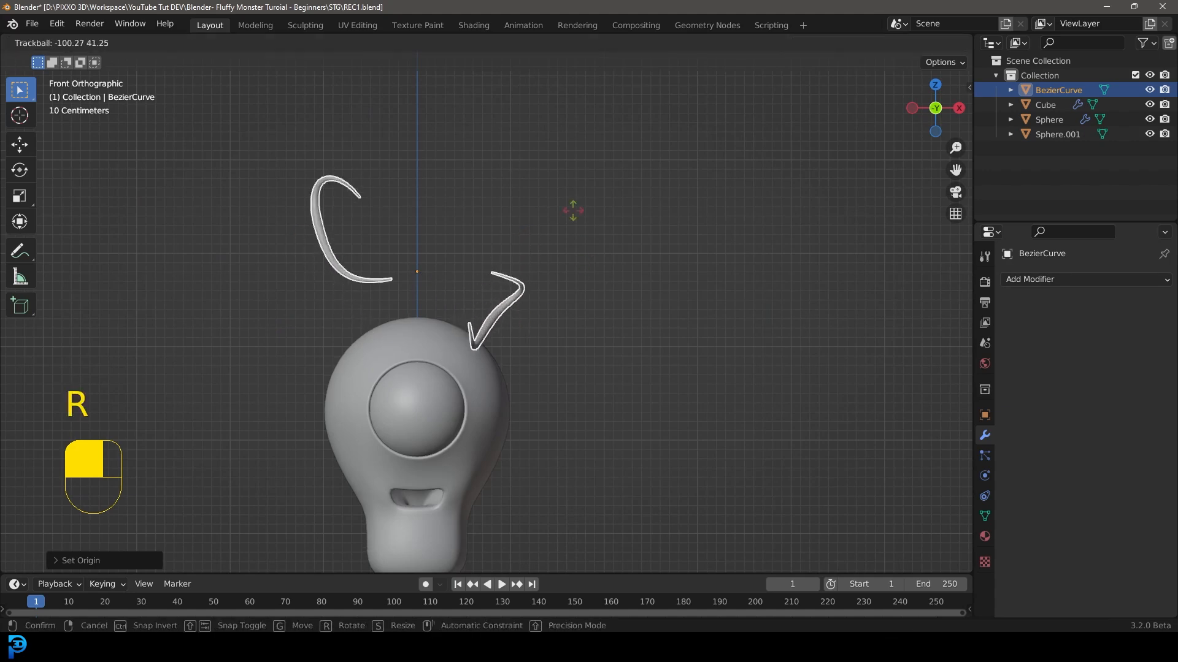
pyautogui.rightClick(534, 245)
pyautogui.scroll(-3, 502, 306)
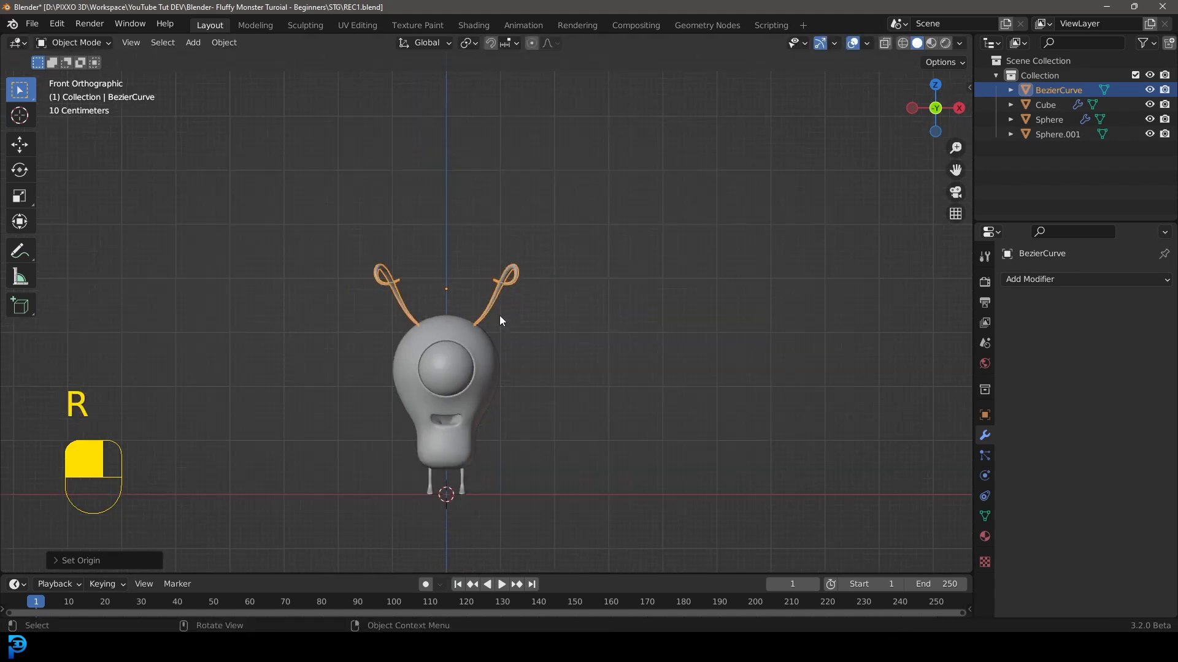
pyautogui.keyDown('shift'); pyautogui.moveTo(500, 320); pyautogui.dragTo(492, 279, button='middle'); pyautogui.keyUp('shift')
pyautogui.scroll(2, 495, 281)
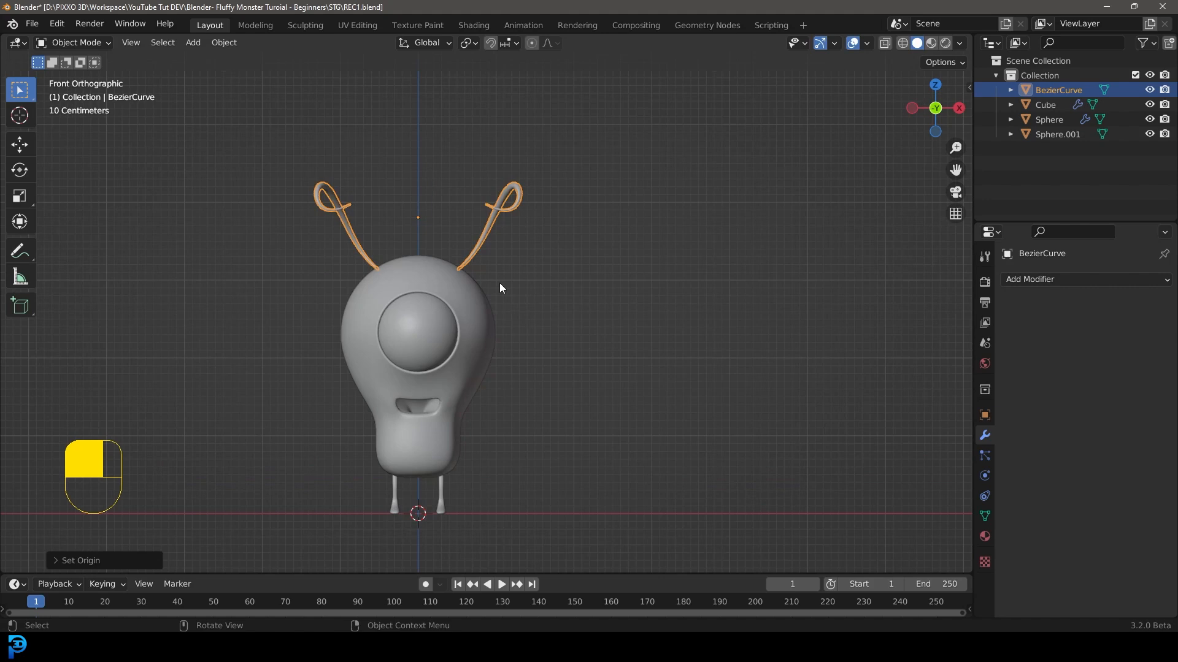
pyautogui.hotkey('alt', 'a')
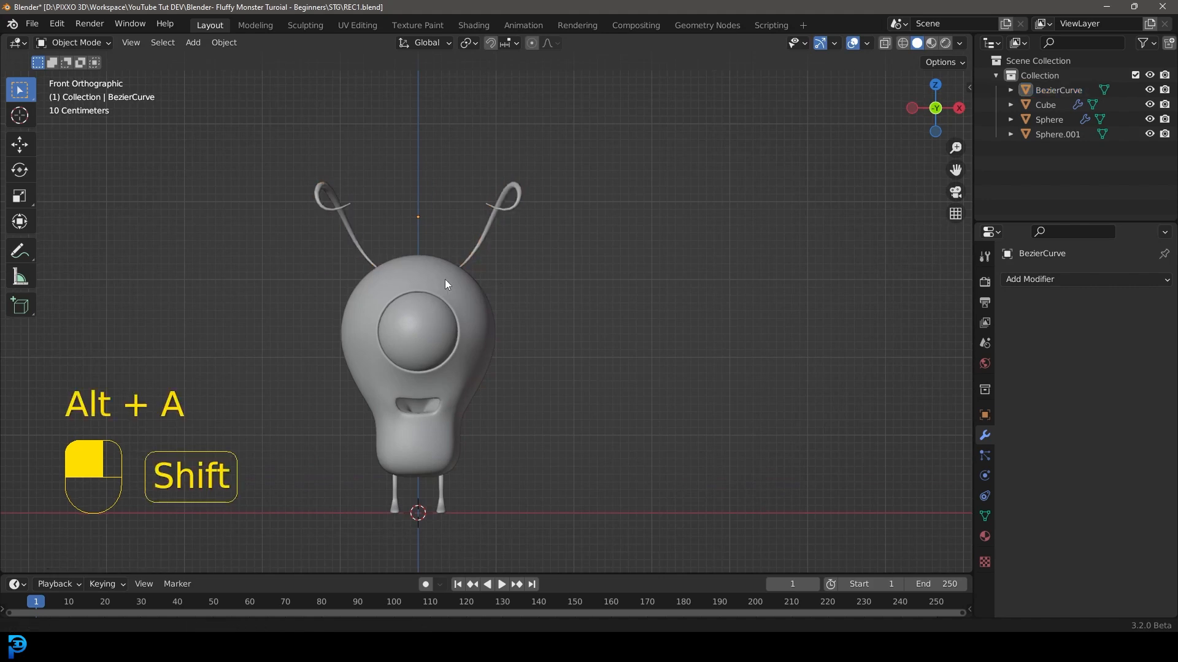
pyautogui.keyDown('shift'); pyautogui.moveTo(436, 290); pyautogui.dragTo(503, 262, button='middle'); pyautogui.keyUp('shift')
pyautogui.scroll(2, 503, 261)
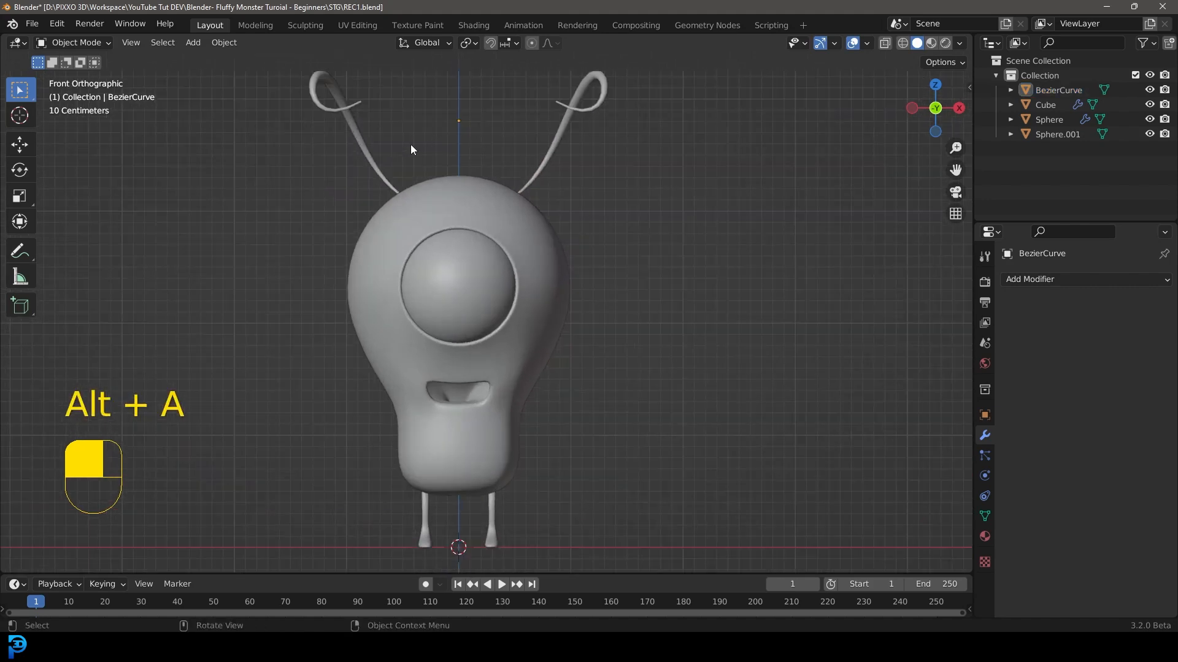
pyautogui.click(547, 242)
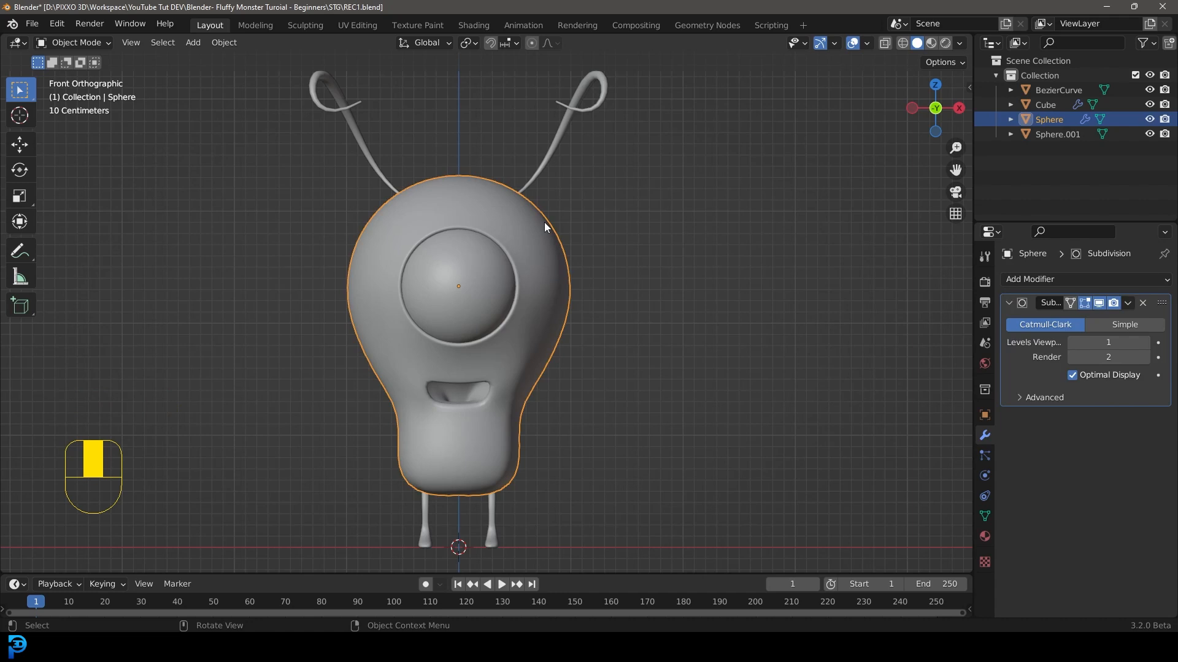
pyautogui.hotkey('alt', 'a')
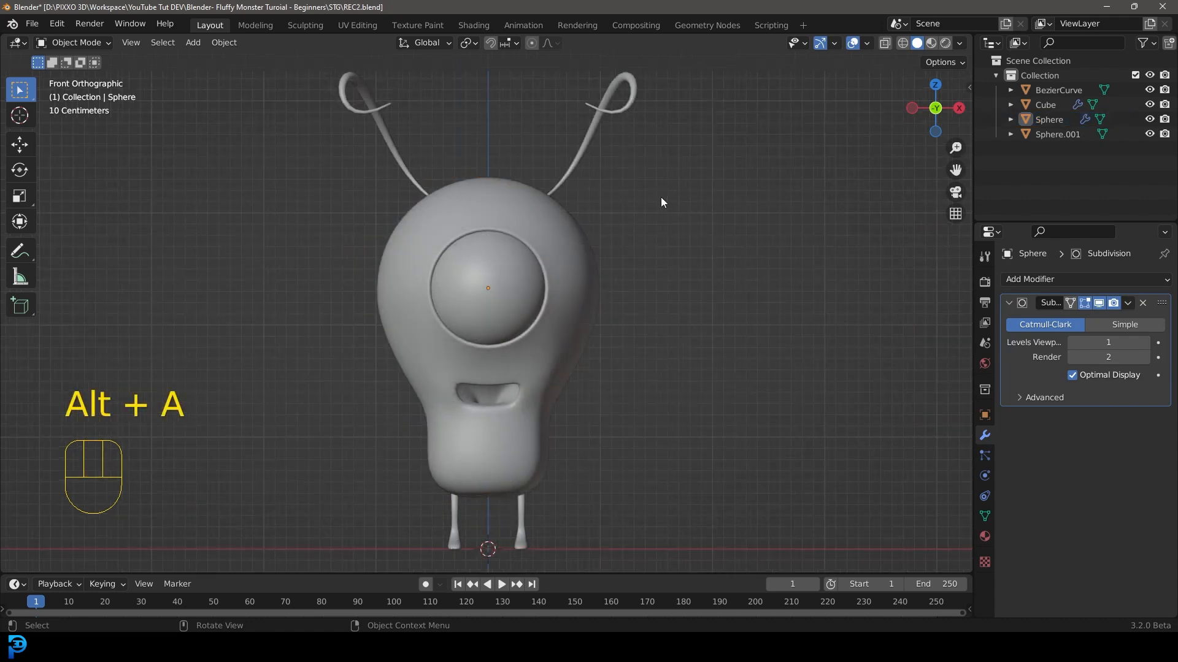
# Add a particle system of type Hair to the monster's body, name its settings "fur" and enable the advanced options.
pyautogui.click(485, 186)
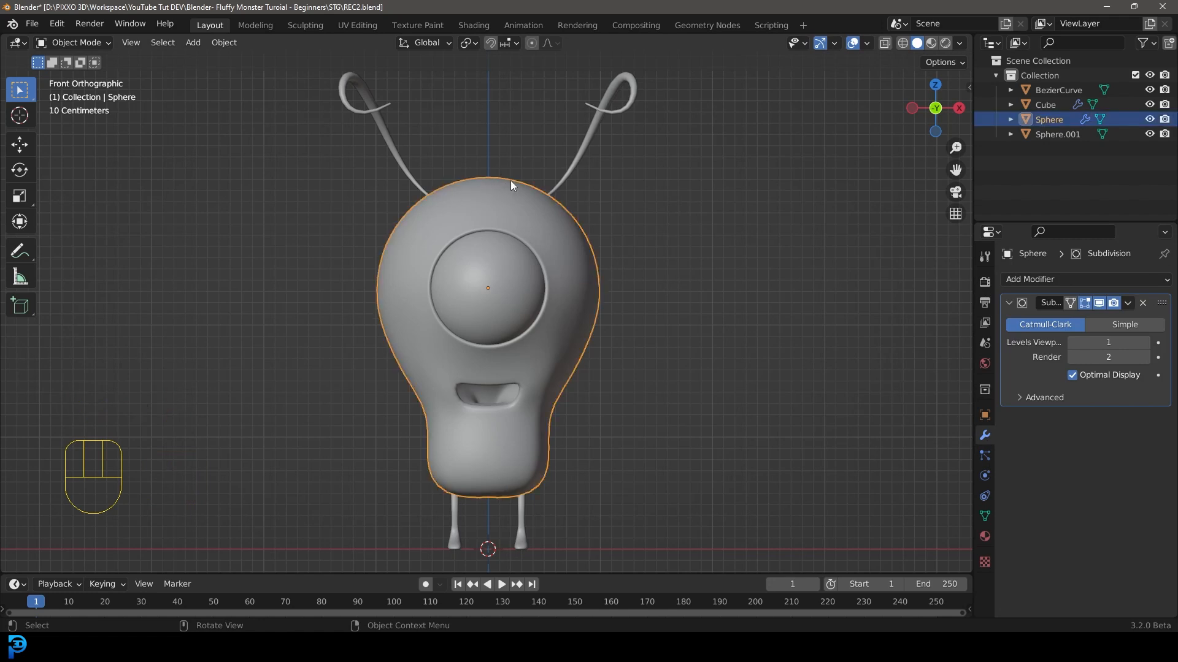
pyautogui.click(985, 457)
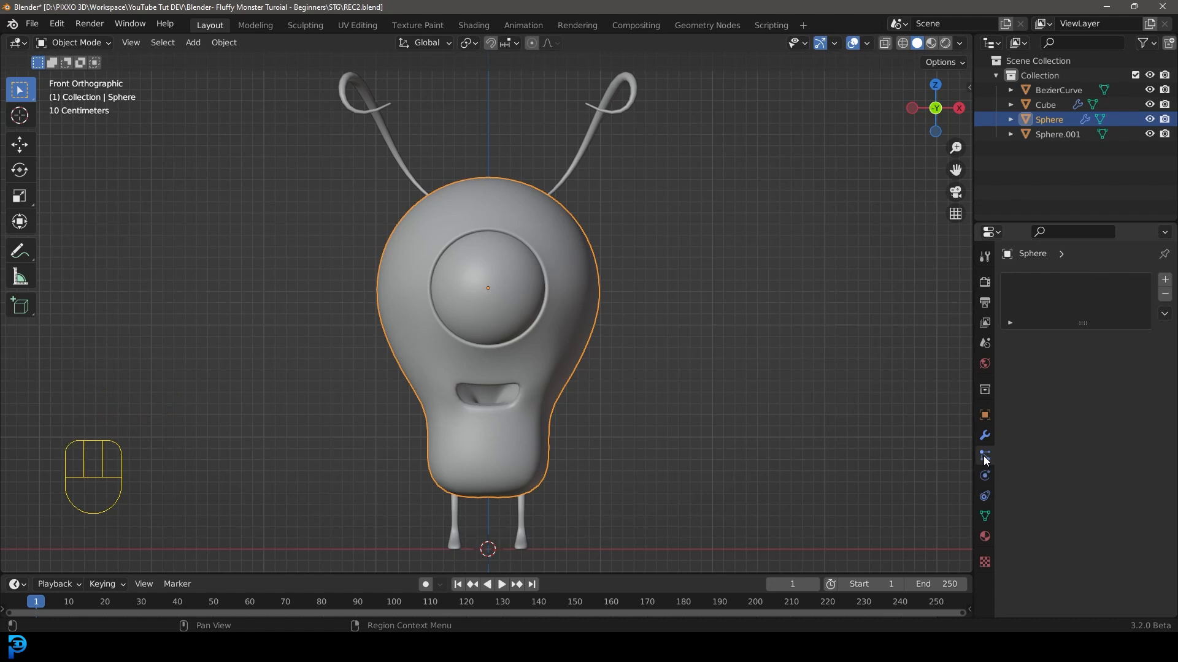
pyautogui.click(1165, 280)
pyautogui.doubleClick(1054, 341)
pyautogui.write('fur')
pyautogui.press('Return')
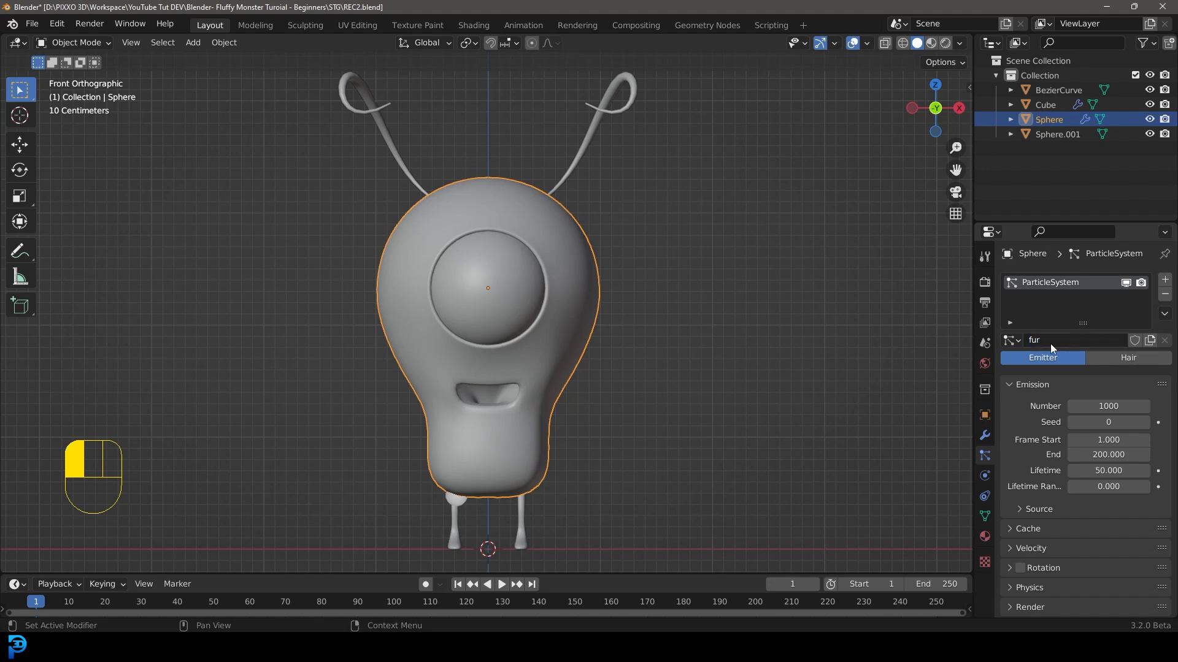
pyautogui.click(1112, 358)
pyautogui.click(1094, 376)
# Make the fur emission use the modifier stack and set the hair length to 0.15 m.
pyautogui.click(1029, 492)
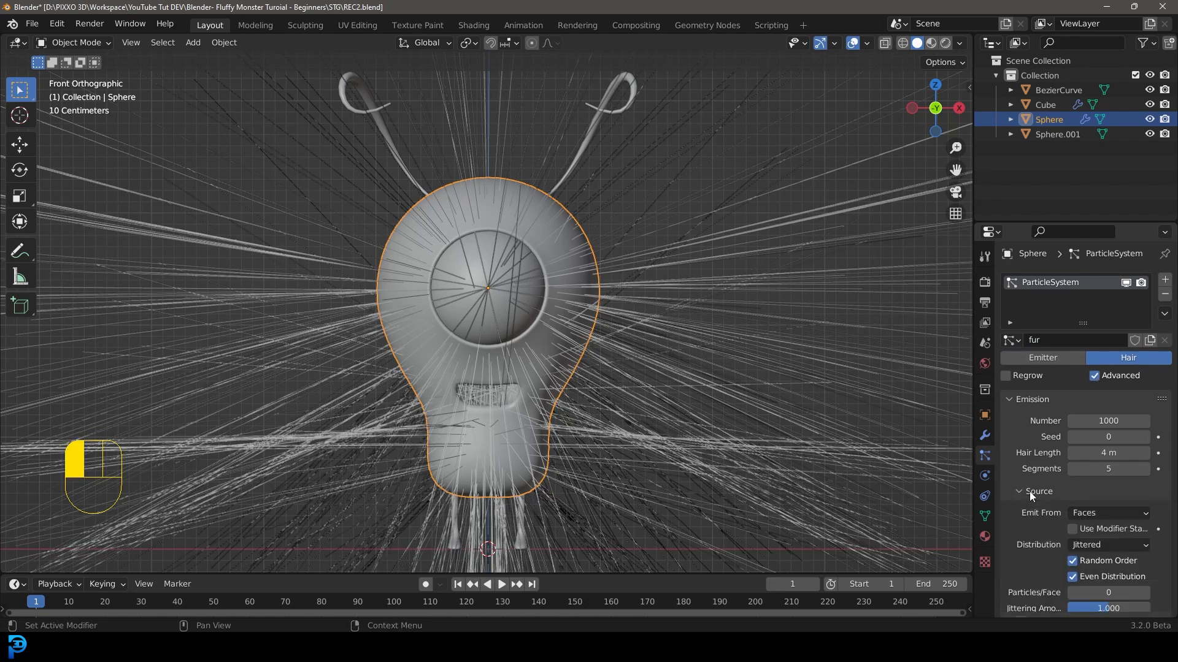
pyautogui.click(985, 435)
pyautogui.click(985, 455)
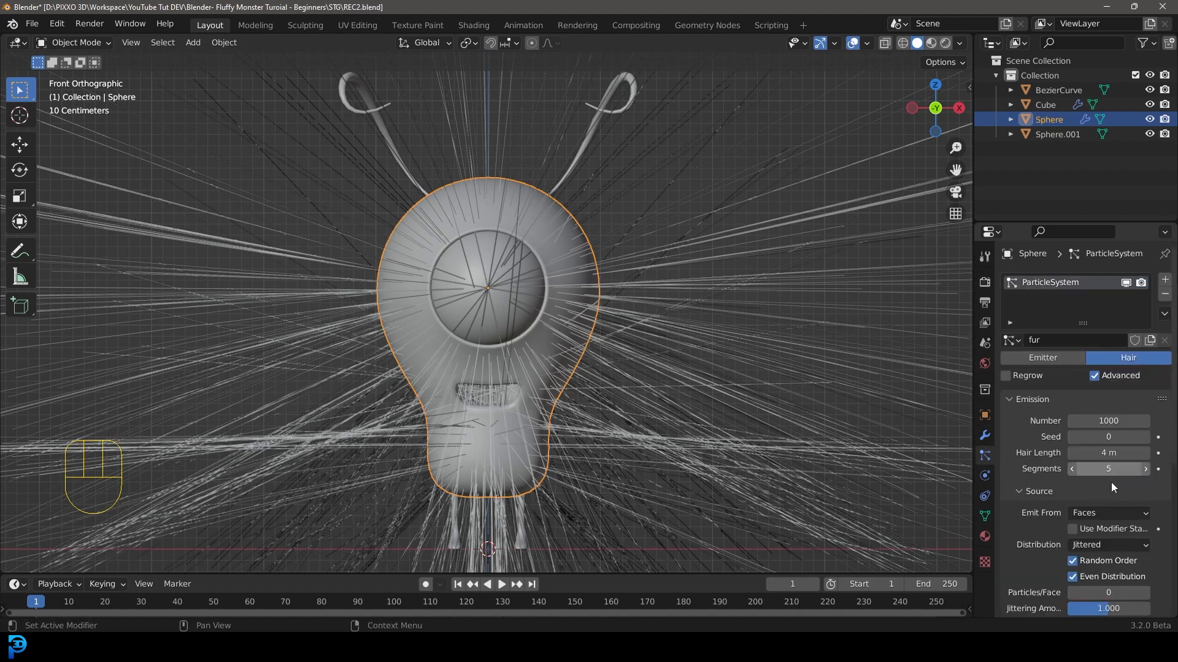
pyautogui.click(1071, 528)
pyautogui.moveTo(1141, 454); pyautogui.dragTo(1039, 453)
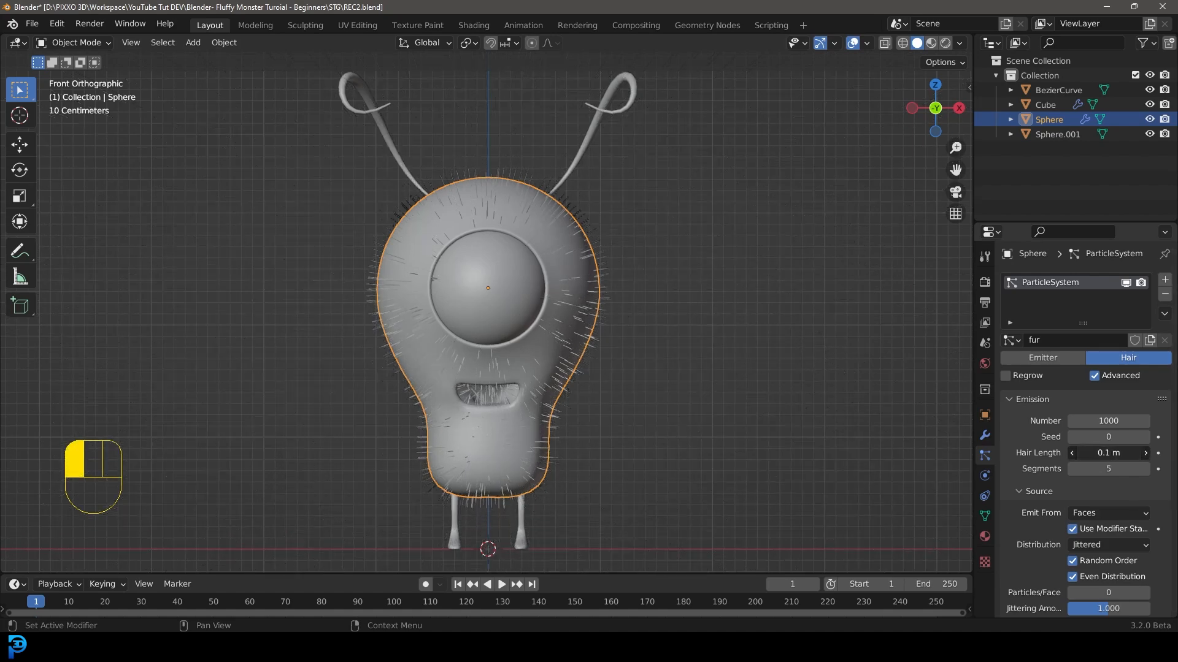
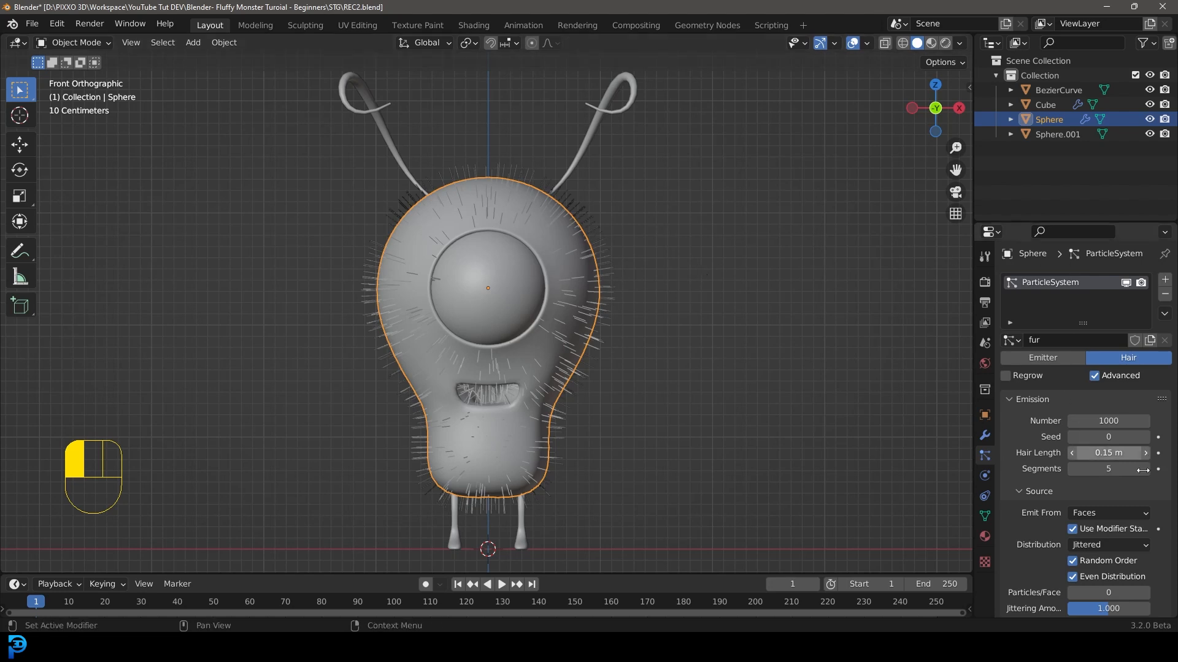
# Set the fur's viewport display to 3 strand steps.
pyautogui.scroll(-10, 1096, 477)
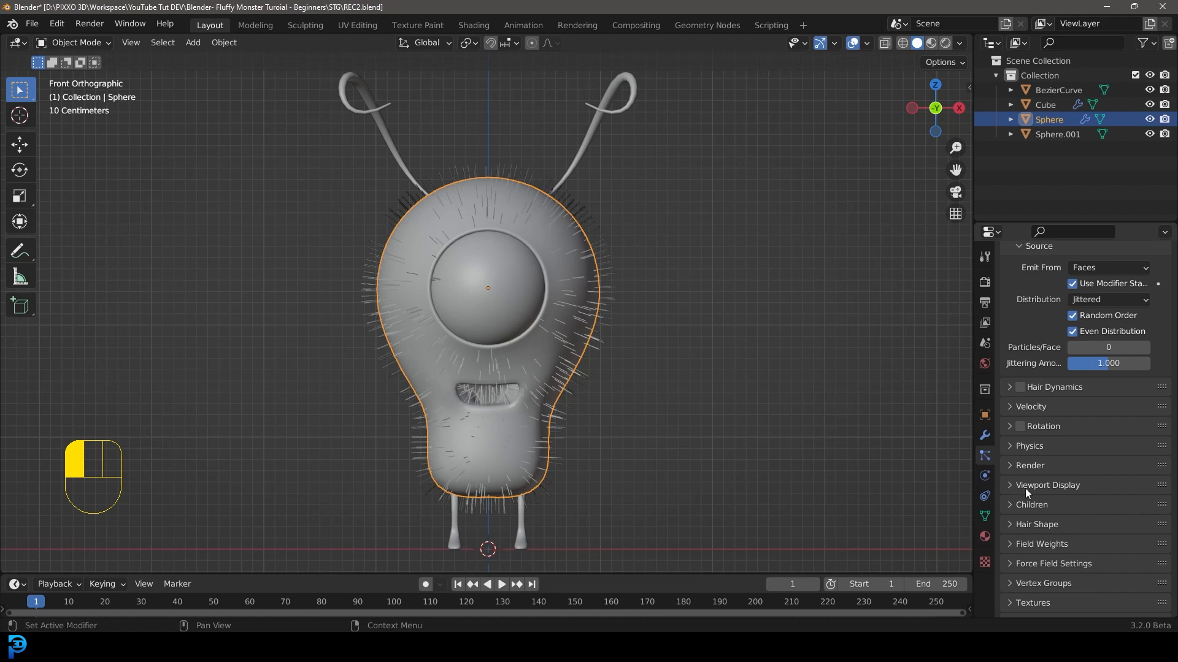
pyautogui.click(1026, 487)
pyautogui.scroll(-3, 1077, 526)
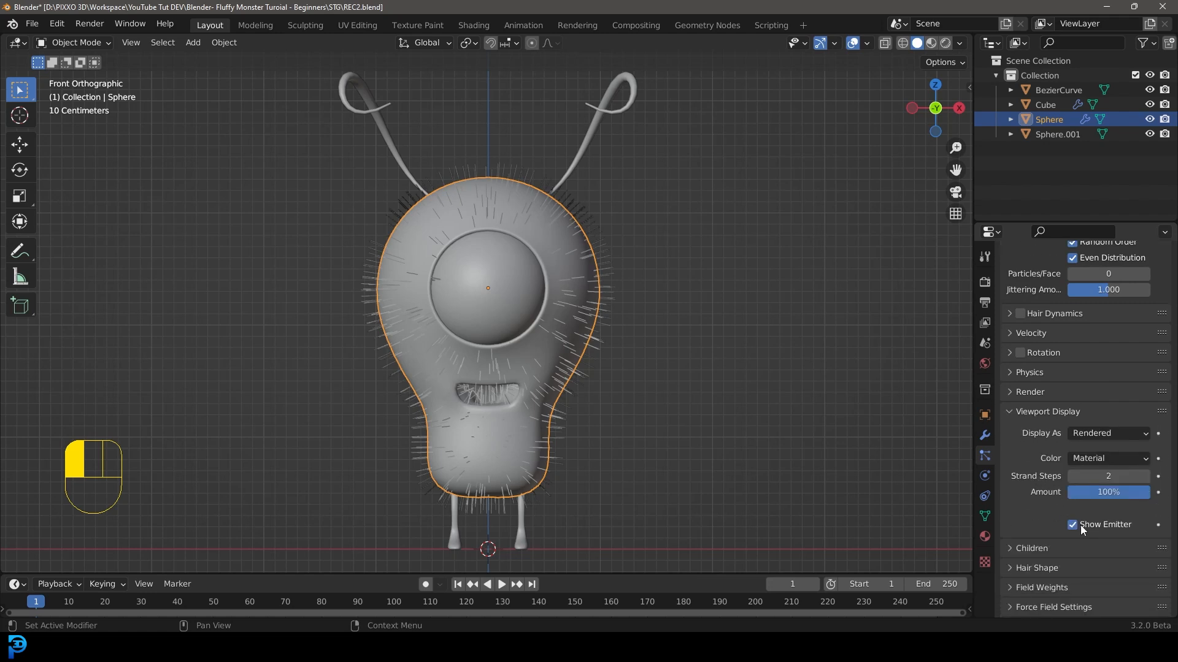
pyautogui.click(1146, 476)
# Give the fur interpolated child hairs.
pyautogui.scroll(-1, 1015, 499)
pyautogui.click(1016, 524)
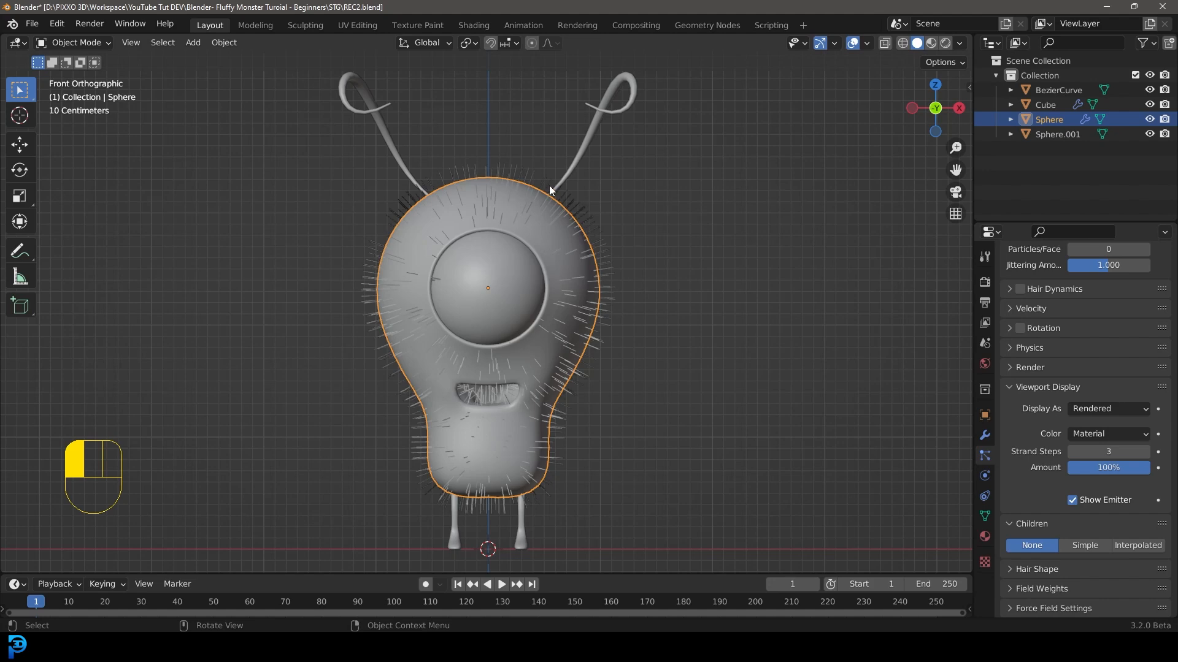
pyautogui.click(1145, 546)
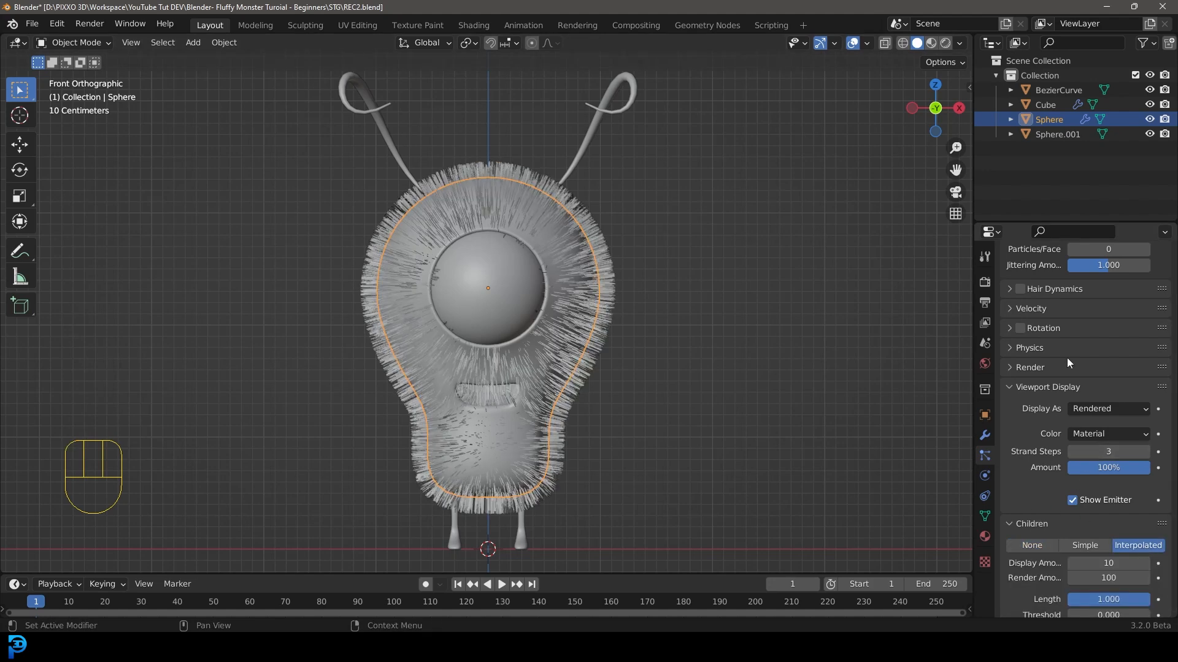
# Set the render amount of the fur's child hairs to 70.
pyautogui.scroll(6, 1073, 388)
pyautogui.scroll(5, 1061, 347)
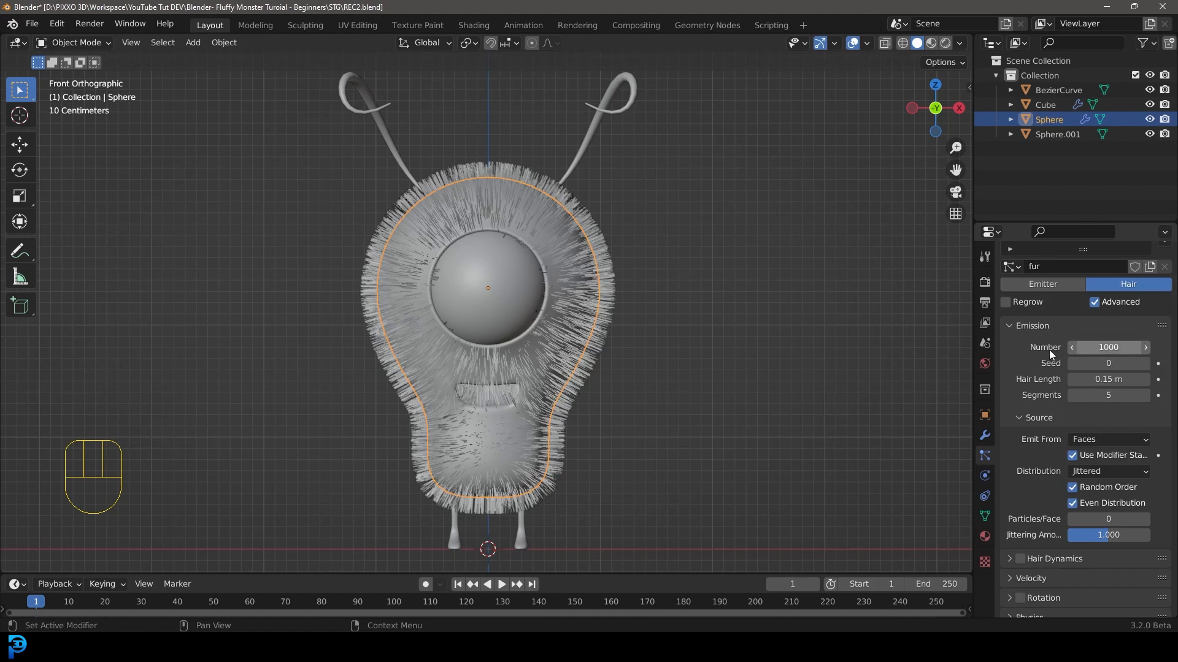
pyautogui.scroll(-11, 1061, 398)
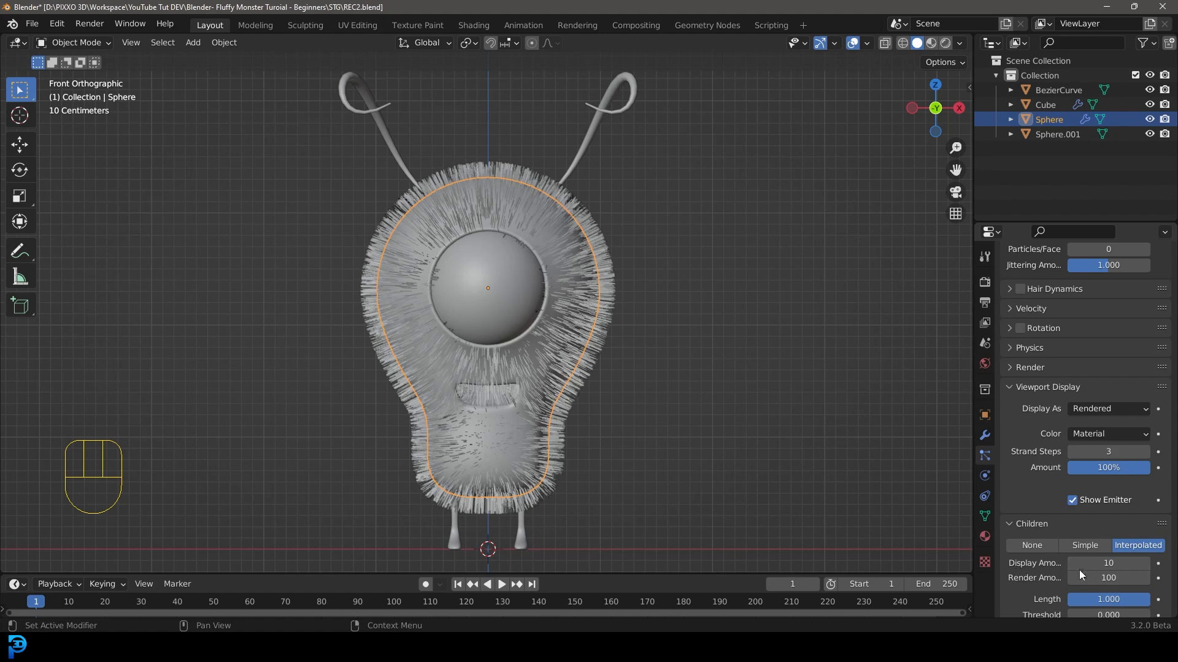
pyautogui.scroll(-2, 1055, 533)
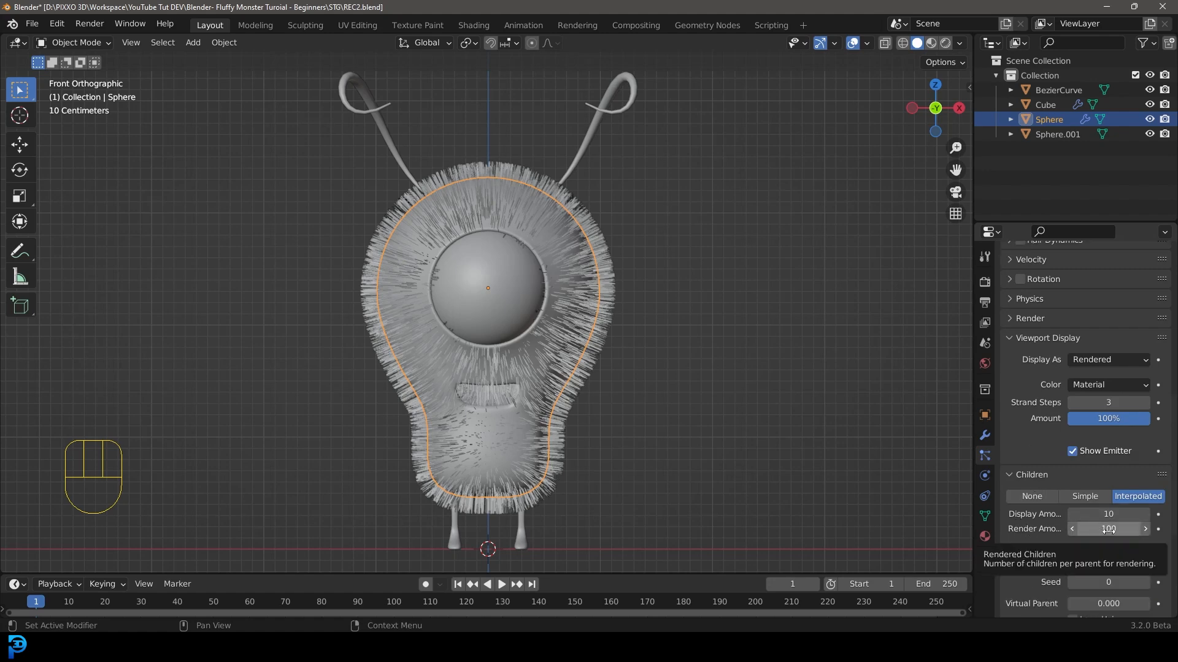
pyautogui.click(1132, 531)
pyautogui.write('70')
pyautogui.press('Return')
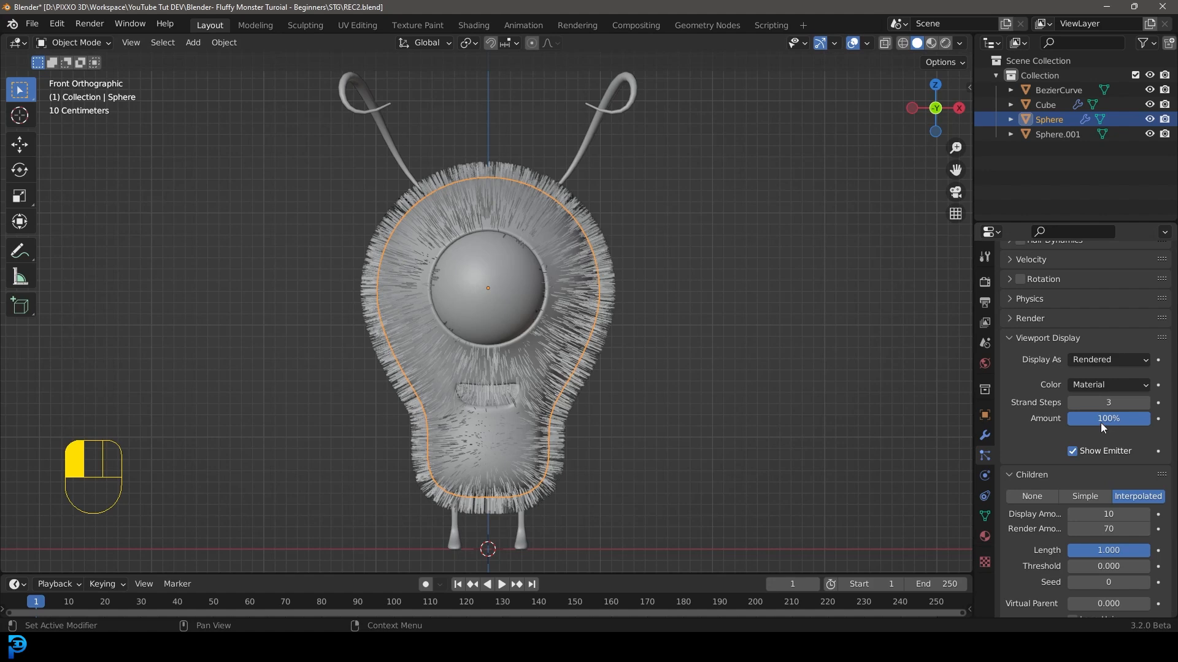
# Enable B-Spline for the fur's render path and set its steps to 4.
pyautogui.click(1013, 318)
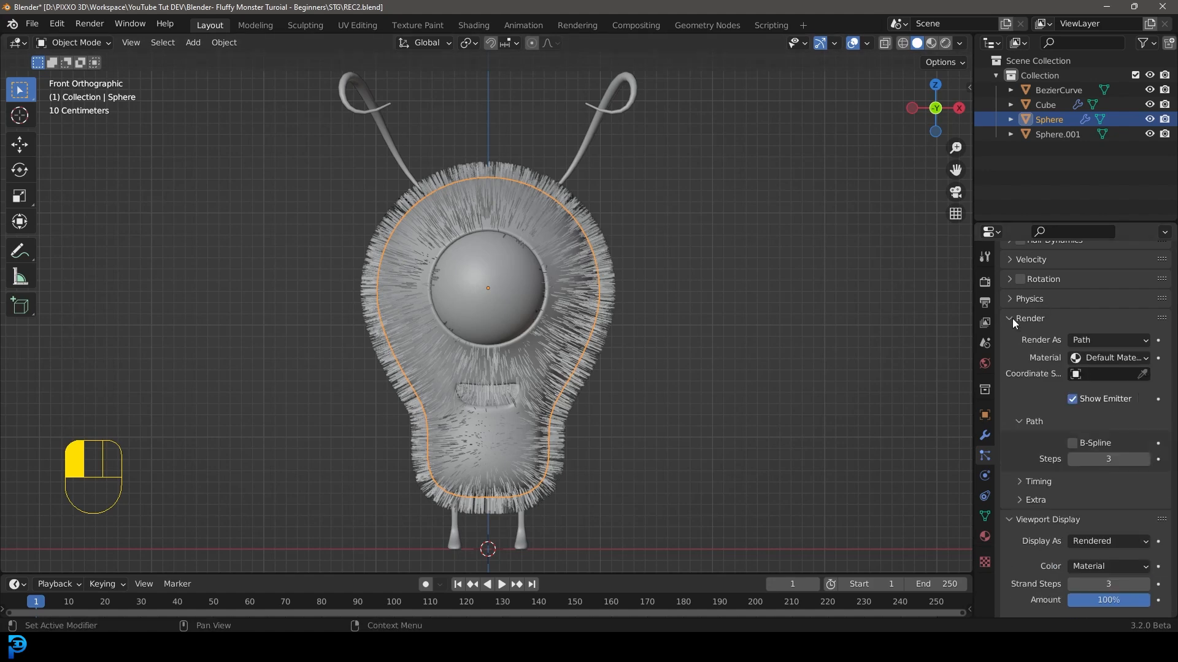
pyautogui.click(1072, 443)
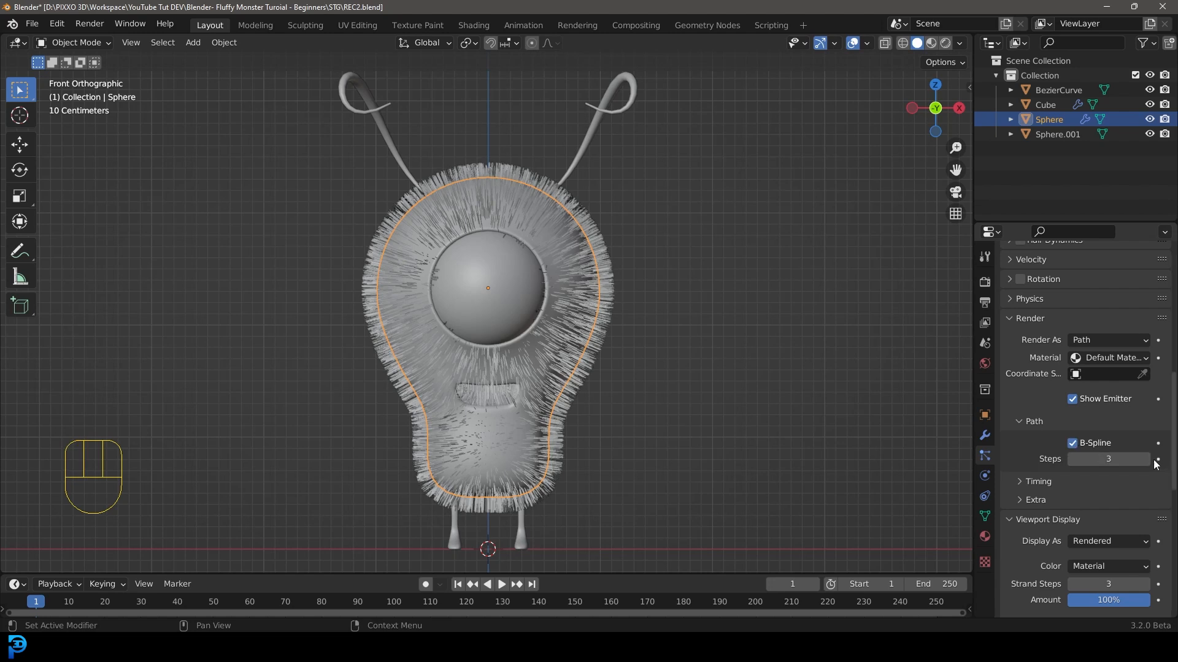
pyautogui.click(1144, 460)
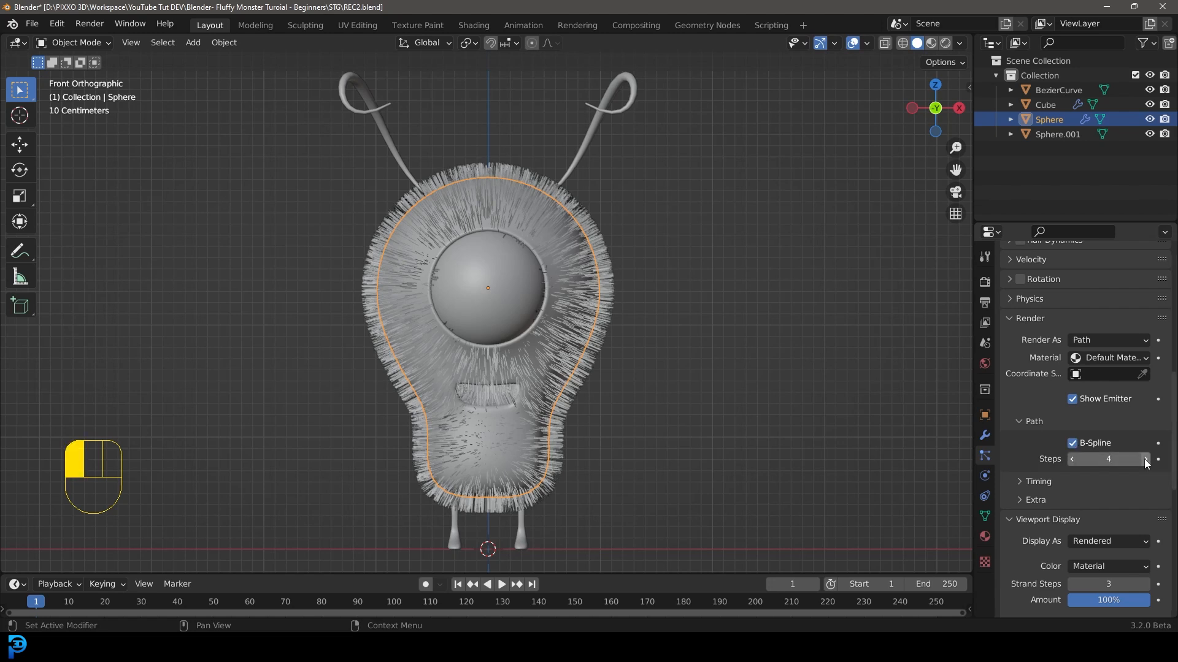
# Set the fur's child roughness to 0.050 uniform with size 1.095, and 0.058 endpoint with shape 2.100.
pyautogui.scroll(-8, 1044, 359)
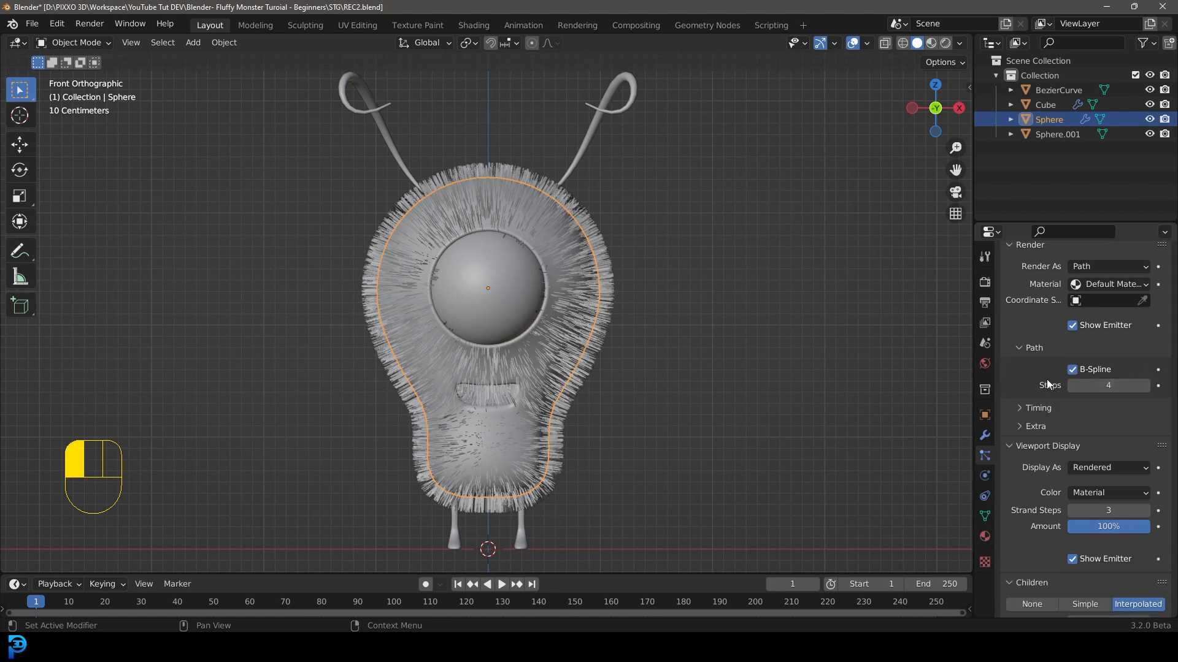
pyautogui.scroll(-4, 1058, 390)
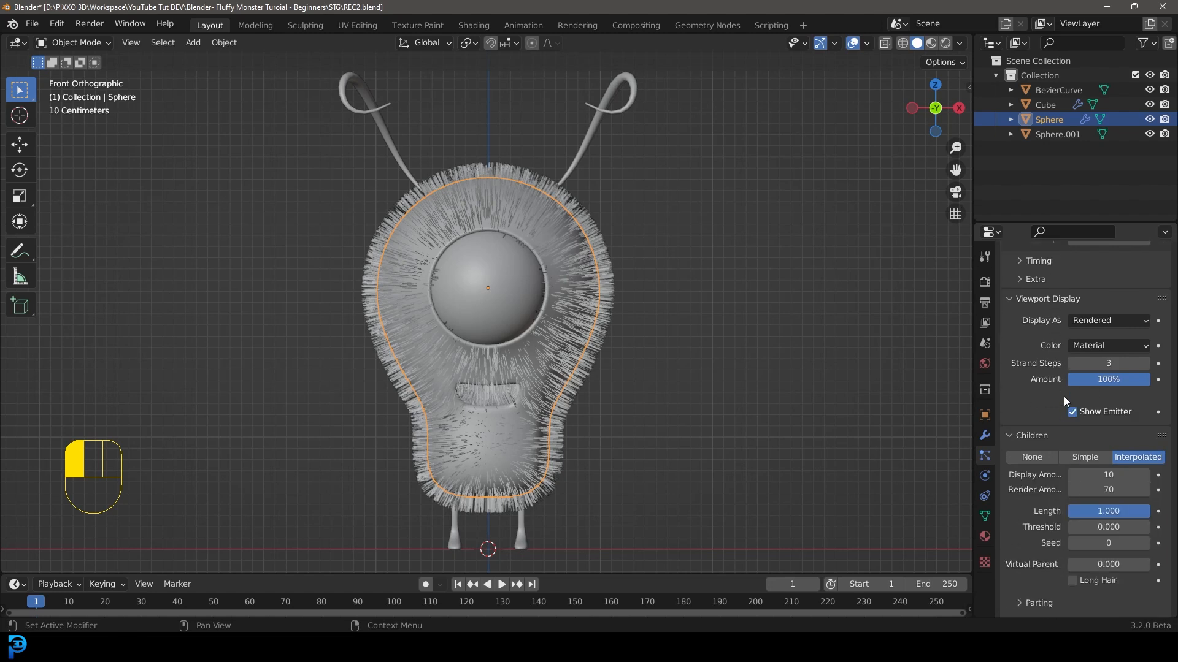
pyautogui.scroll(-3, 1042, 408)
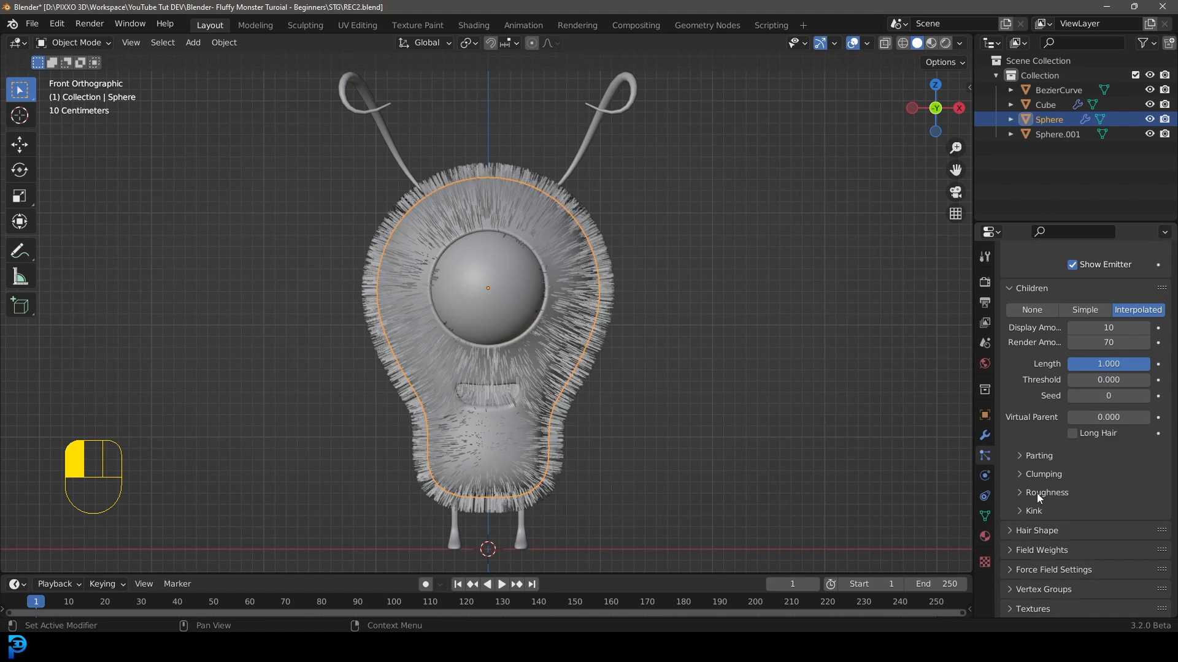
pyautogui.click(1036, 495)
pyautogui.scroll(-2, 1075, 485)
pyautogui.moveTo(1075, 484); pyautogui.dragTo(1121, 526)
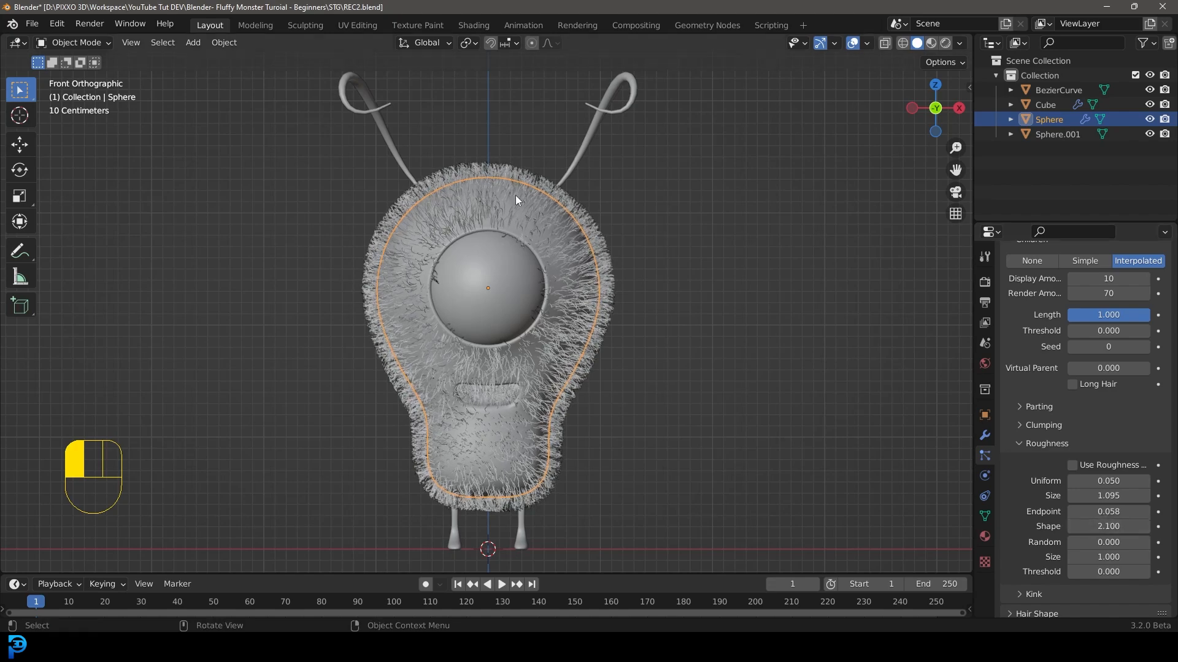
# Examine the roughened fur around the eye and mouth from several angles.
pyautogui.scroll(3, 479, 149)
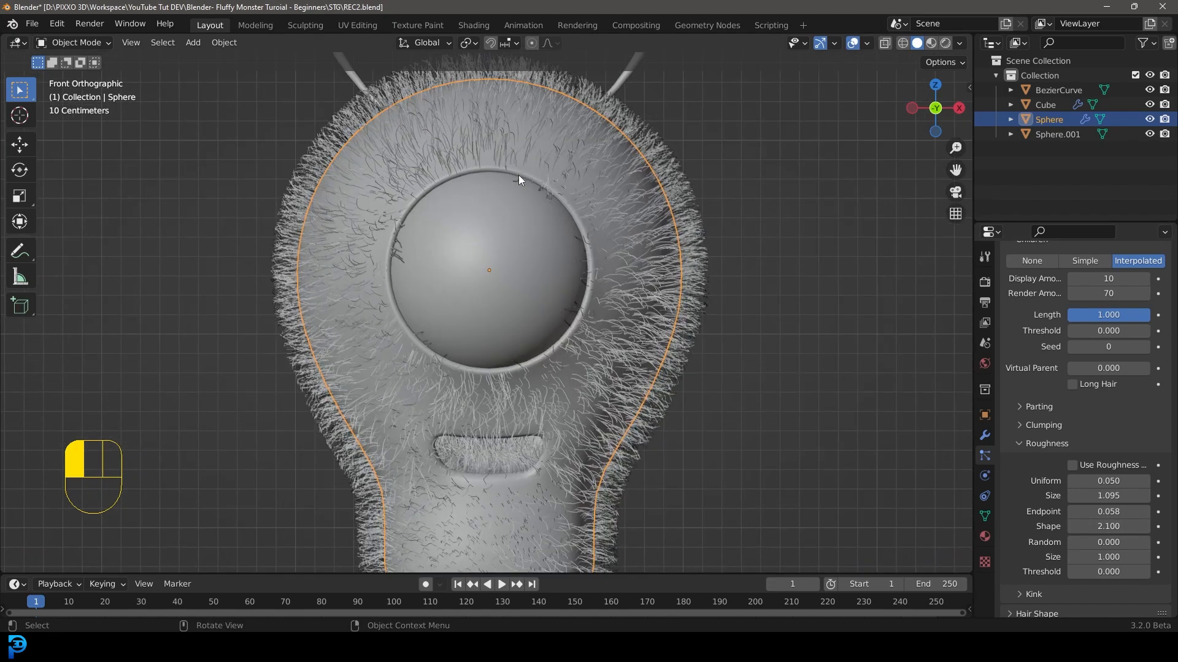
pyautogui.scroll(-3, 518, 175)
pyautogui.moveTo(521, 245); pyautogui.dragTo(495, 340, button='middle')
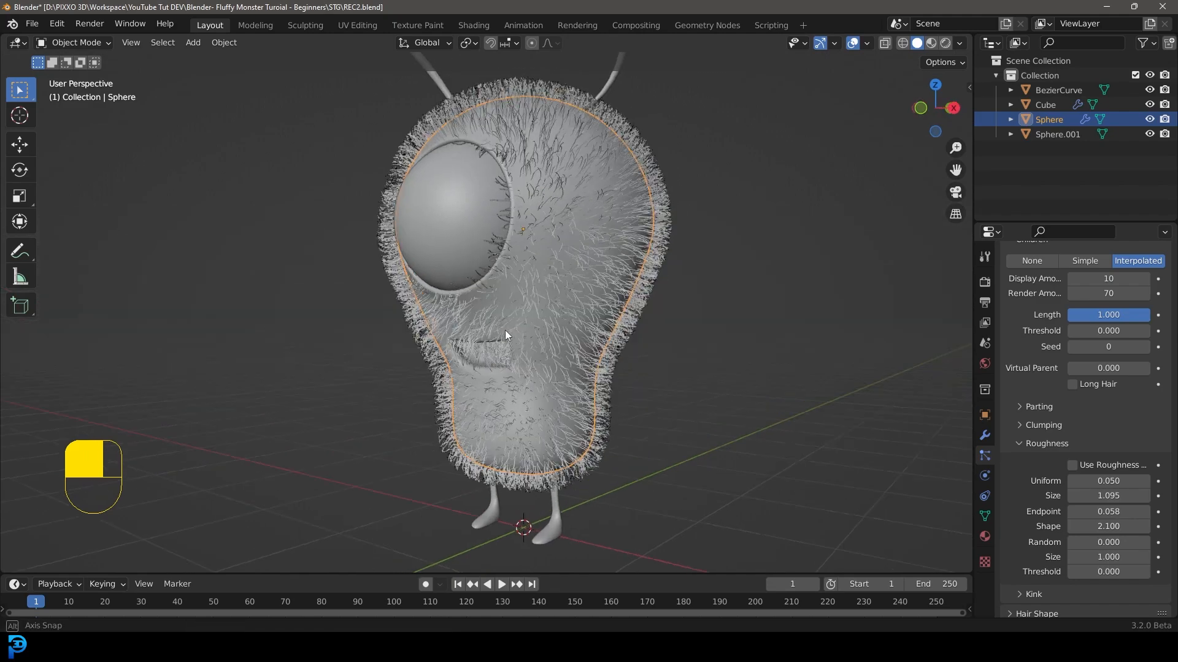
pyautogui.scroll(5, 497, 349)
pyautogui.scroll(-3, 443, 216)
pyautogui.moveTo(476, 192); pyautogui.dragTo(524, 207, button='middle')
pyautogui.scroll(-3, 524, 207)
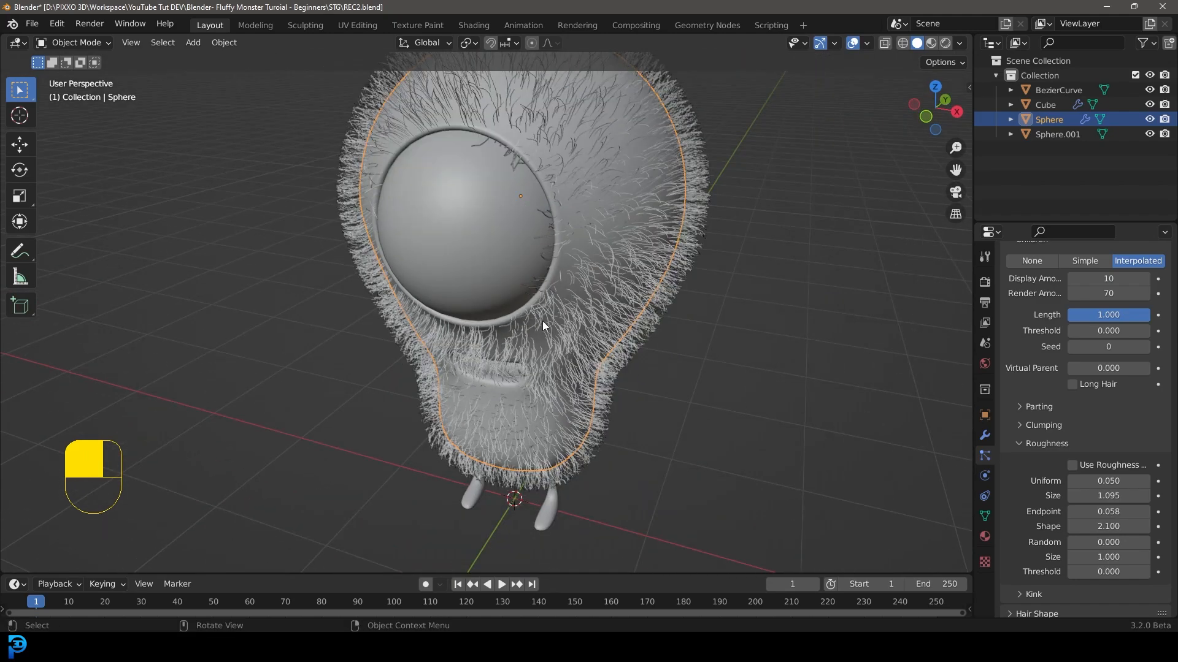
# In the body mesh, select the edge loop around the eye socket rim and grow the selection twice.
pyautogui.press('Tab')
pyautogui.moveTo(548, 303); pyautogui.dragTo(584, 237, button='middle')
pyautogui.press('z')
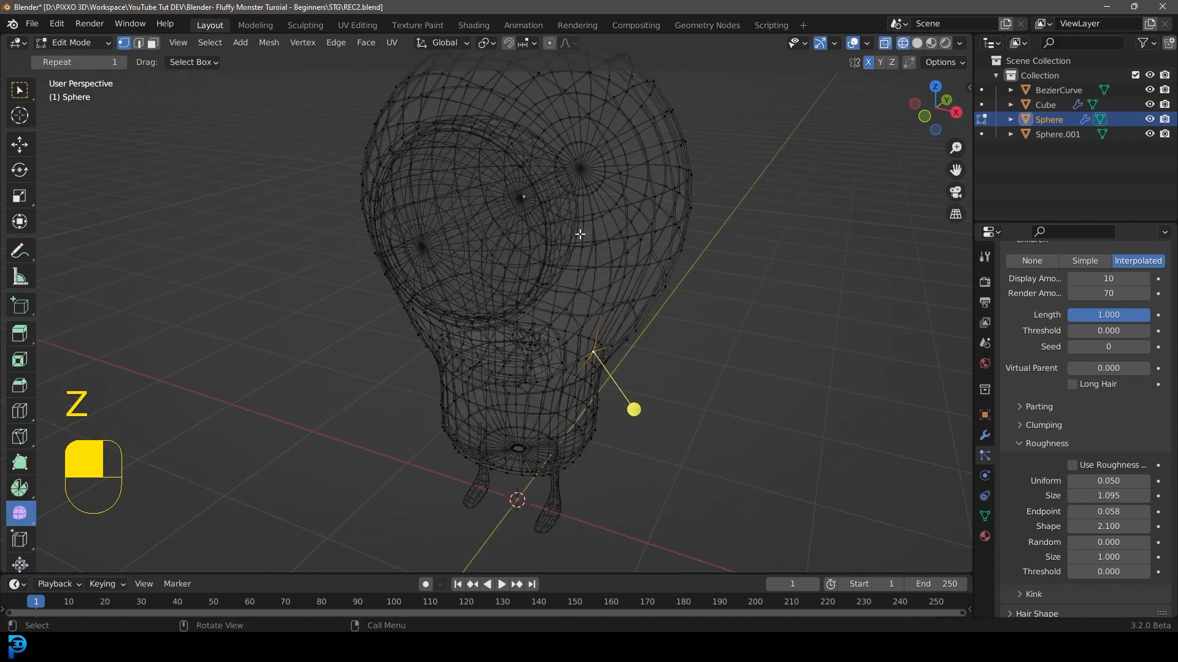
pyautogui.hotkey('alt', 'a')
pyautogui.scroll(5, 534, 199)
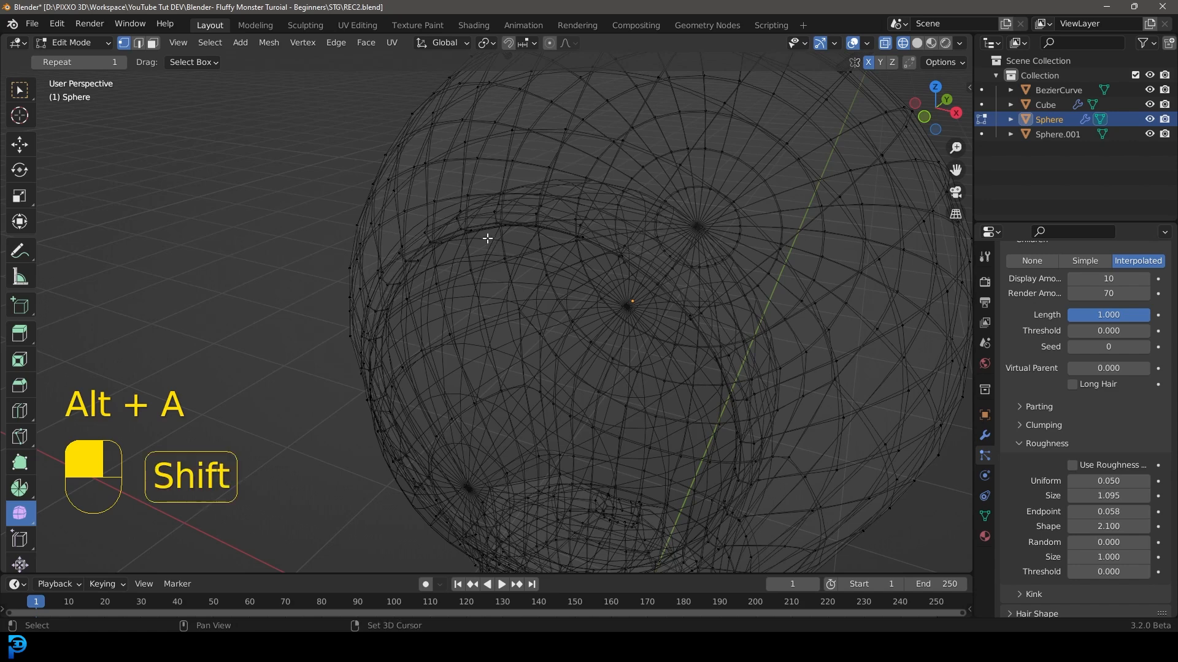
pyautogui.keyDown('alt'); pyautogui.keyDown('shift'); pyautogui.click(452, 238); pyautogui.keyUp('shift'); pyautogui.keyUp('alt')
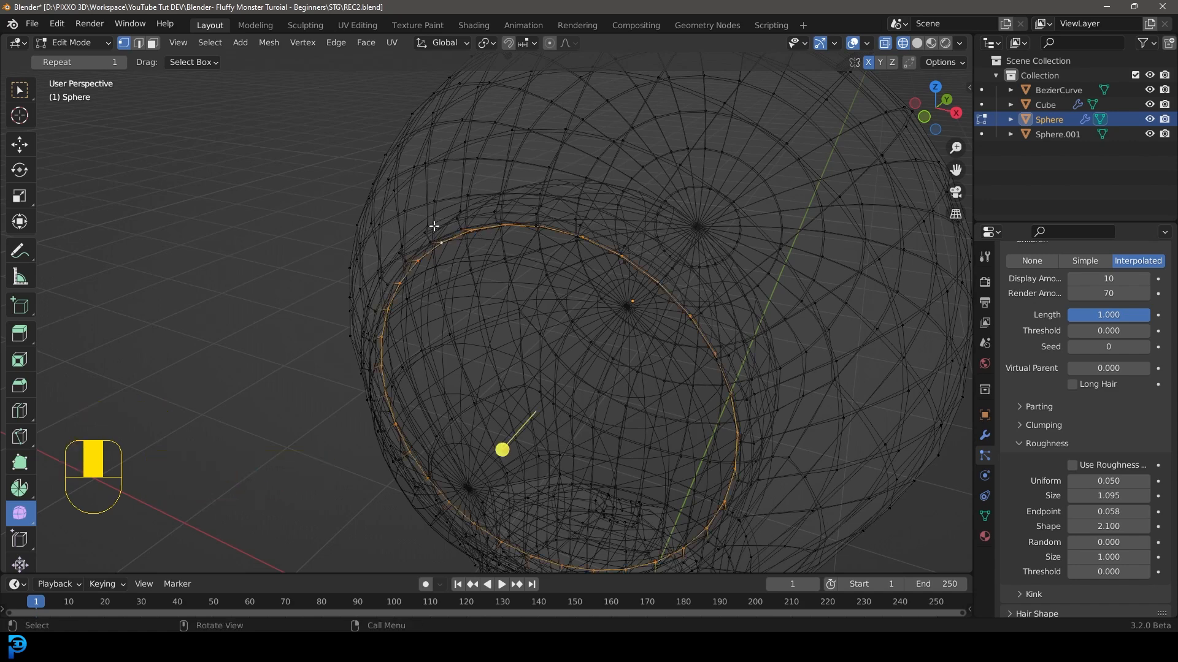
pyautogui.scroll(-2, 582, 335)
pyautogui.press('ctrl+KP_Add')
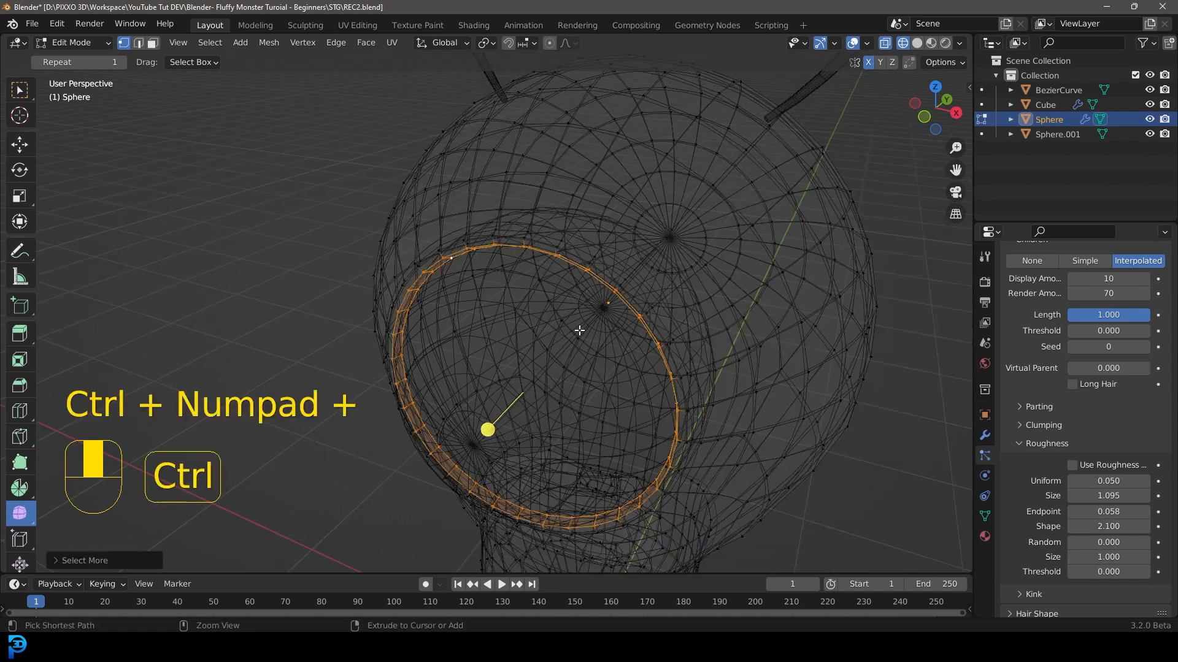
pyautogui.press('ctrl+KP_Add')
pyautogui.scroll(-3, 580, 331)
pyautogui.press('z')
pyautogui.press('z')
pyautogui.click(805, 282)
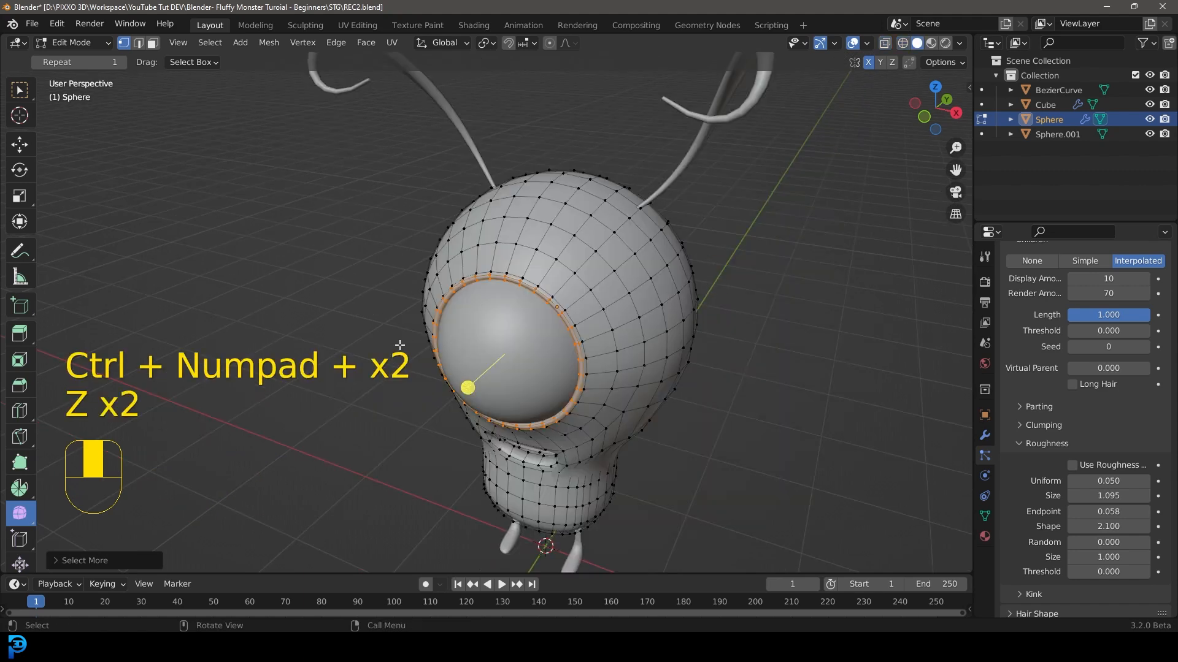
# Add a vertex group to the body, invert the eye rim selection and assign it to the group at weight 1.000.
pyautogui.moveTo(399, 348); pyautogui.dragTo(572, 172, button='middle')
pyautogui.scroll(3, 572, 171)
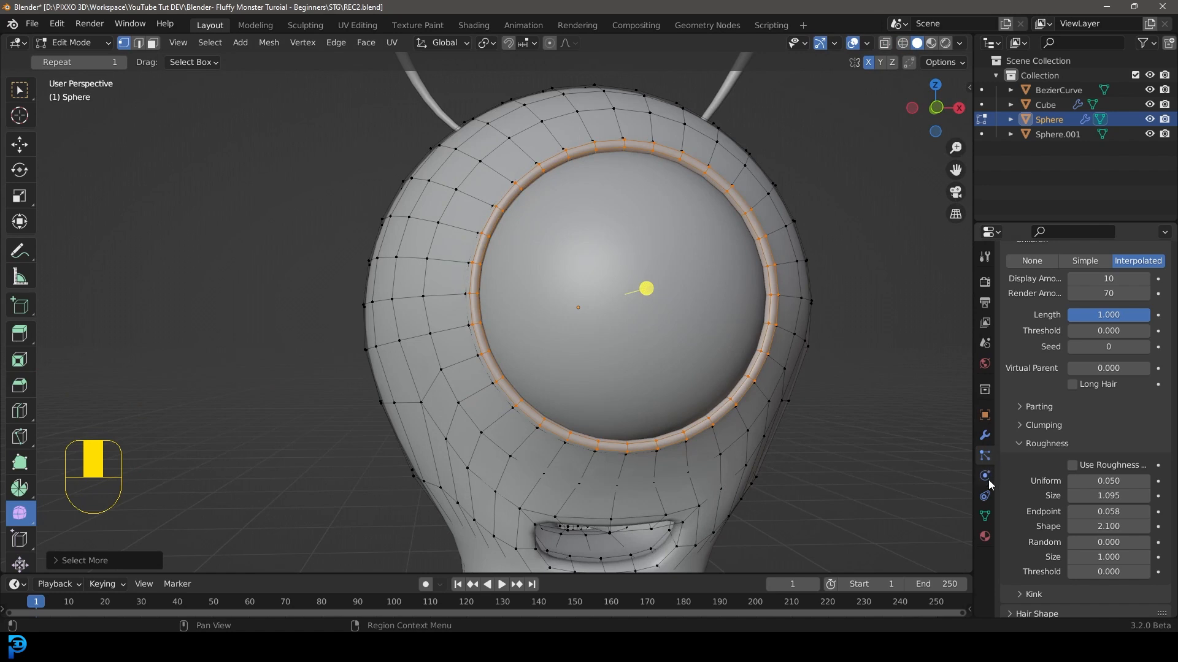
pyautogui.click(984, 519)
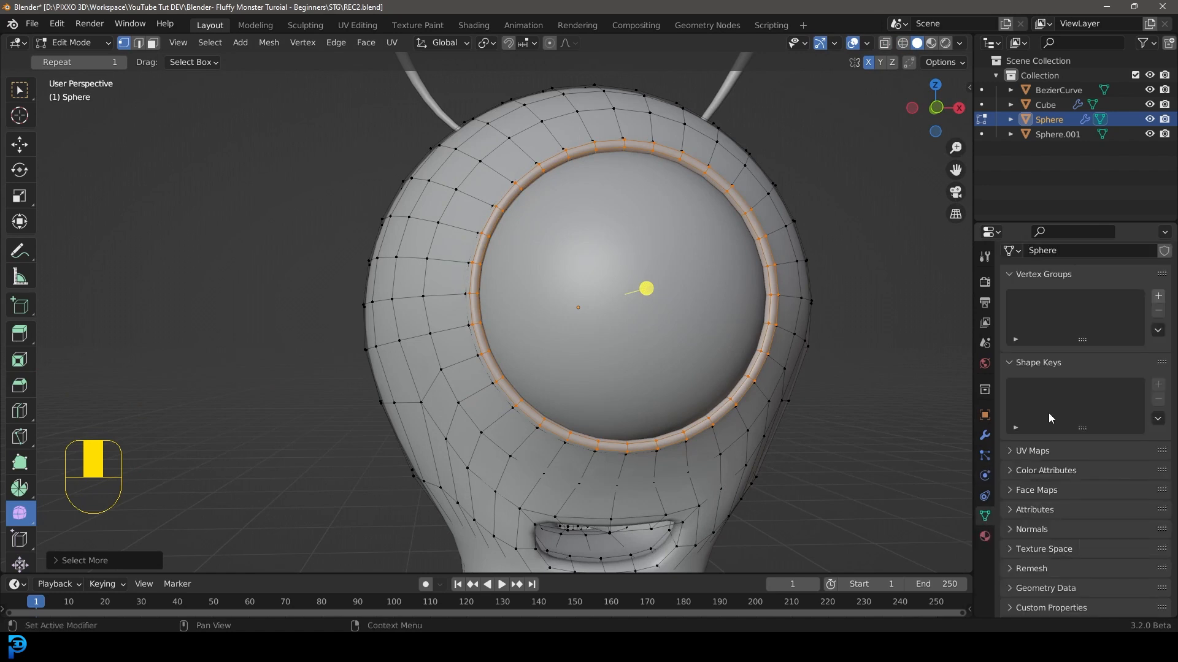
pyautogui.click(1159, 297)
pyautogui.moveTo(644, 246); pyautogui.dragTo(683, 276, button='middle')
pyautogui.scroll(2, 694, 268)
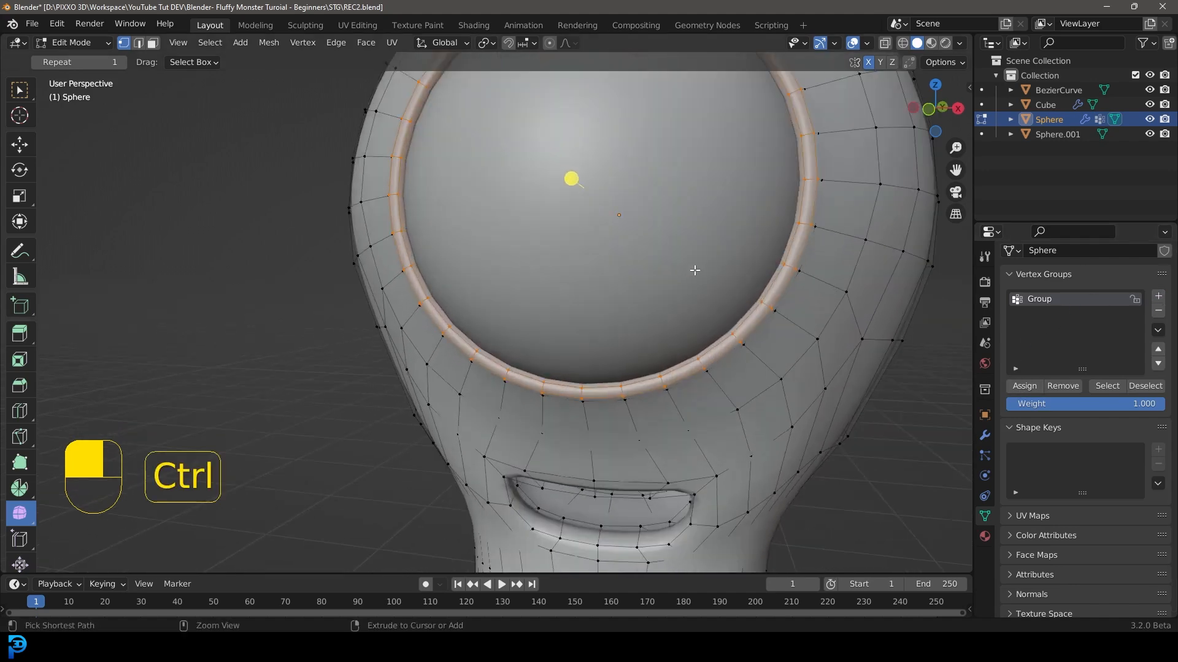
pyautogui.hotkey('ctrl', 'i')
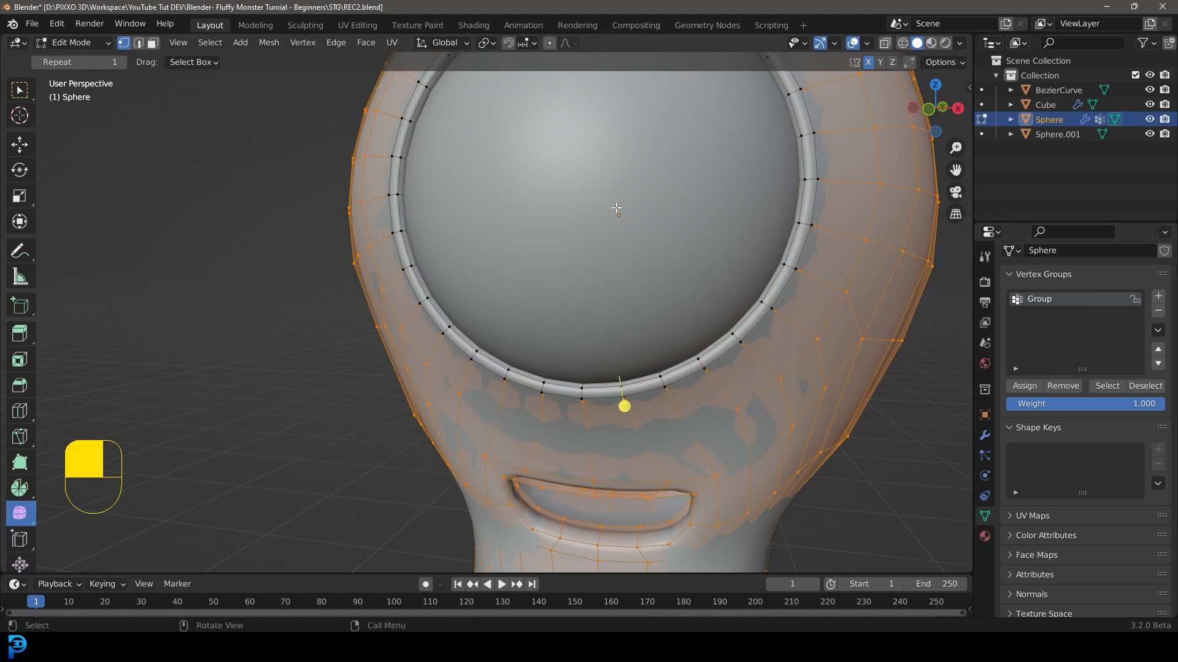
pyautogui.click(1046, 390)
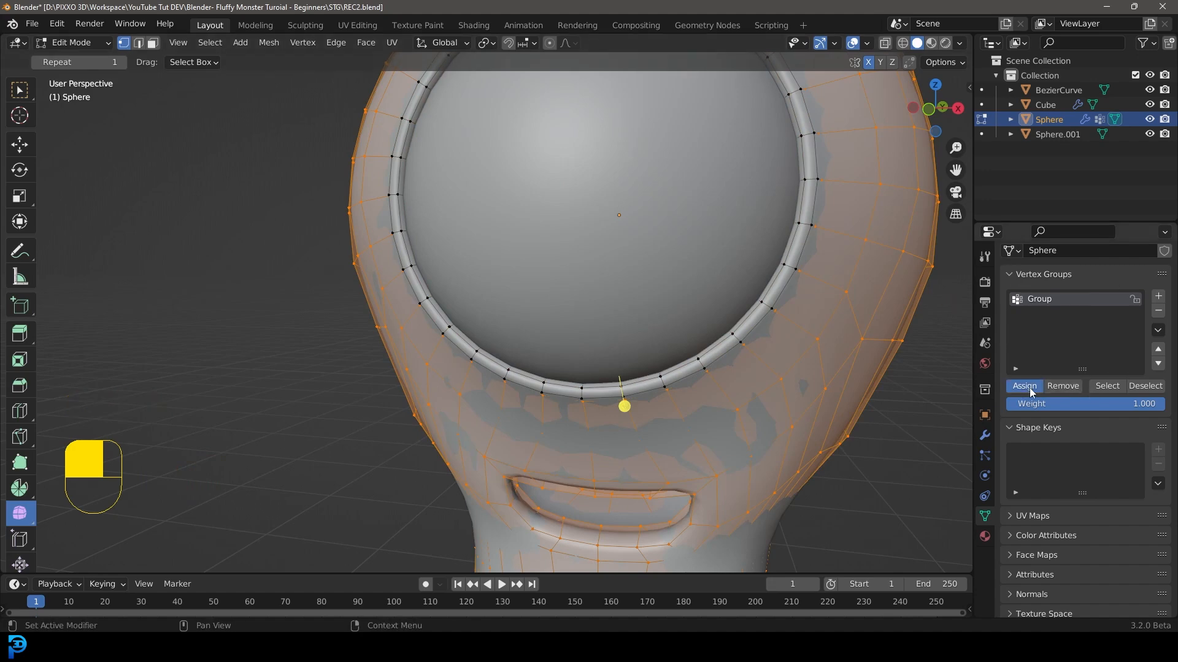
# Clear the selection, select the innermost edge loop of the mouth cavity and grow the selection five times.
pyautogui.scroll(-4, 609, 262)
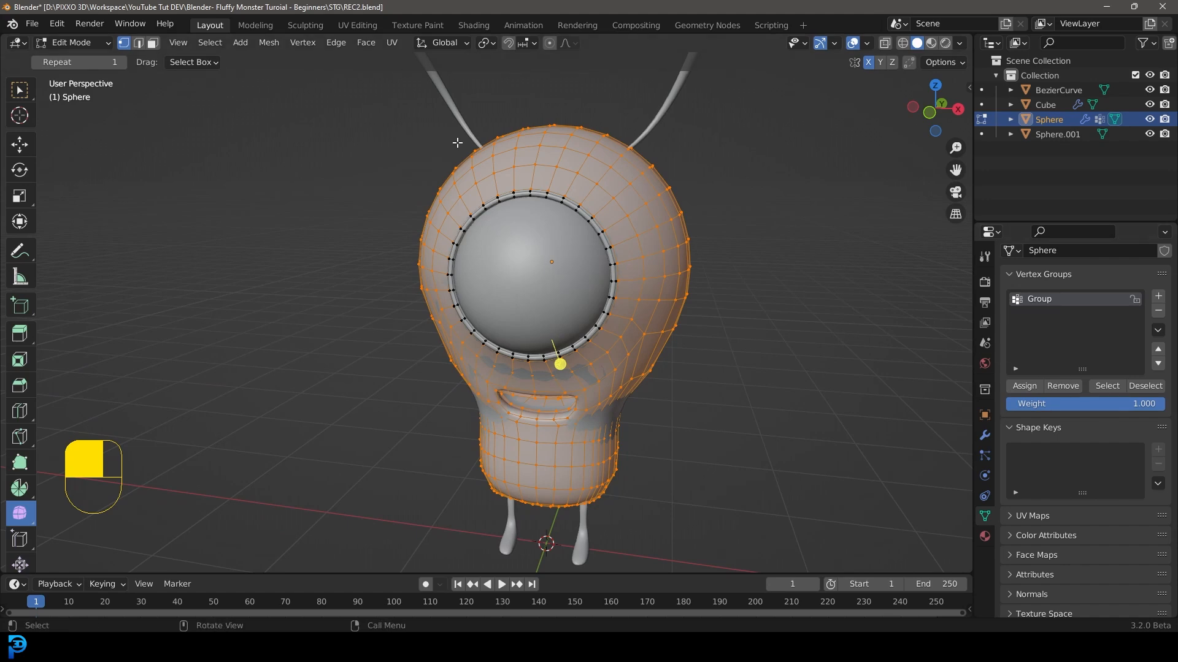
pyautogui.keyDown('shift'); pyautogui.moveTo(590, 405); pyautogui.dragTo(596, 341, button='middle'); pyautogui.keyUp('shift')
pyautogui.scroll(5, 596, 341)
pyautogui.moveTo(640, 374); pyautogui.dragTo(497, 368, button='middle')
pyautogui.hotkey('alt', 'a')
pyautogui.keyDown('shift'); pyautogui.moveTo(641, 386); pyautogui.dragTo(656, 368, button='middle'); pyautogui.keyUp('shift')
pyautogui.press('z')
pyautogui.click(527, 316)
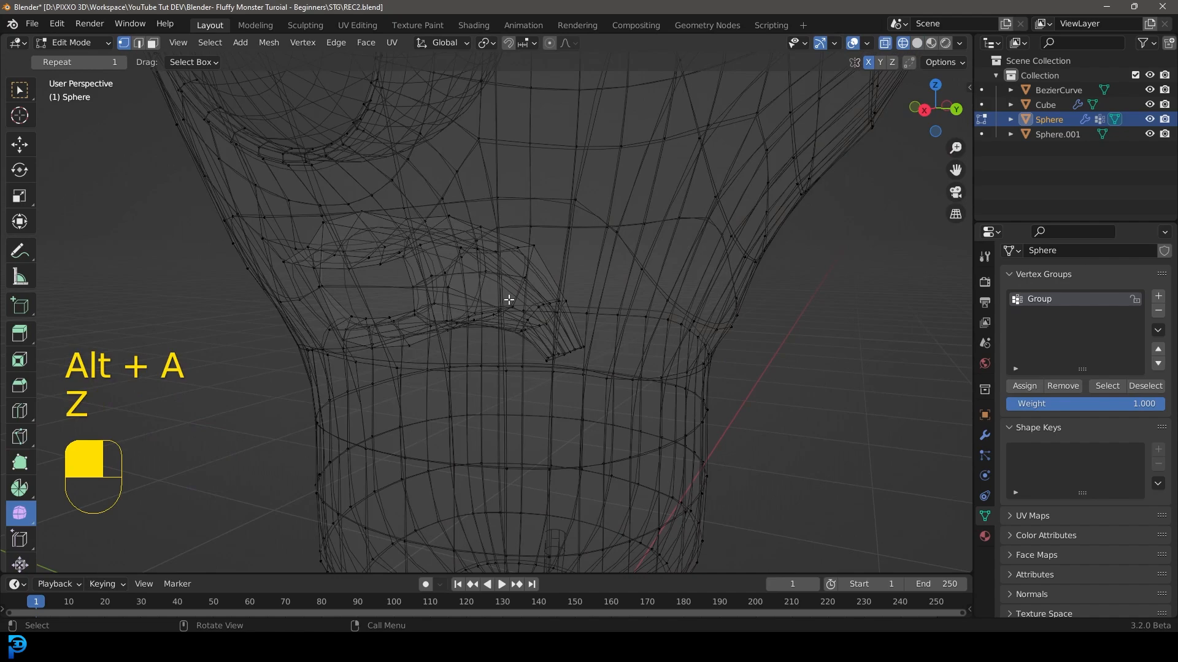
pyautogui.scroll(4, 512, 344)
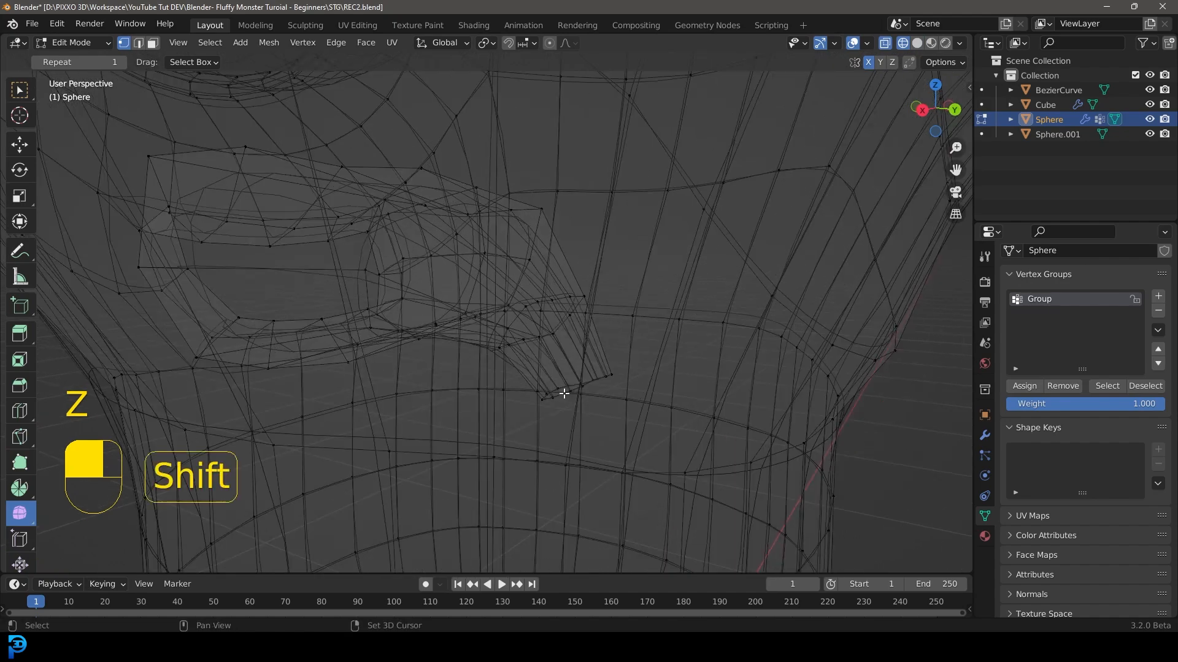
pyautogui.keyDown('alt'); pyautogui.keyDown('shift'); pyautogui.click(562, 387); pyautogui.keyUp('shift'); pyautogui.keyUp('alt')
pyautogui.moveTo(562, 387); pyautogui.dragTo(717, 518, button='middle')
pyautogui.press('ctrl+KP_Add')
pyautogui.press('ctrl+KP_Add')
pyautogui.press('ctrl+KP_Add')
pyautogui.press('ctrl+KP_Add')
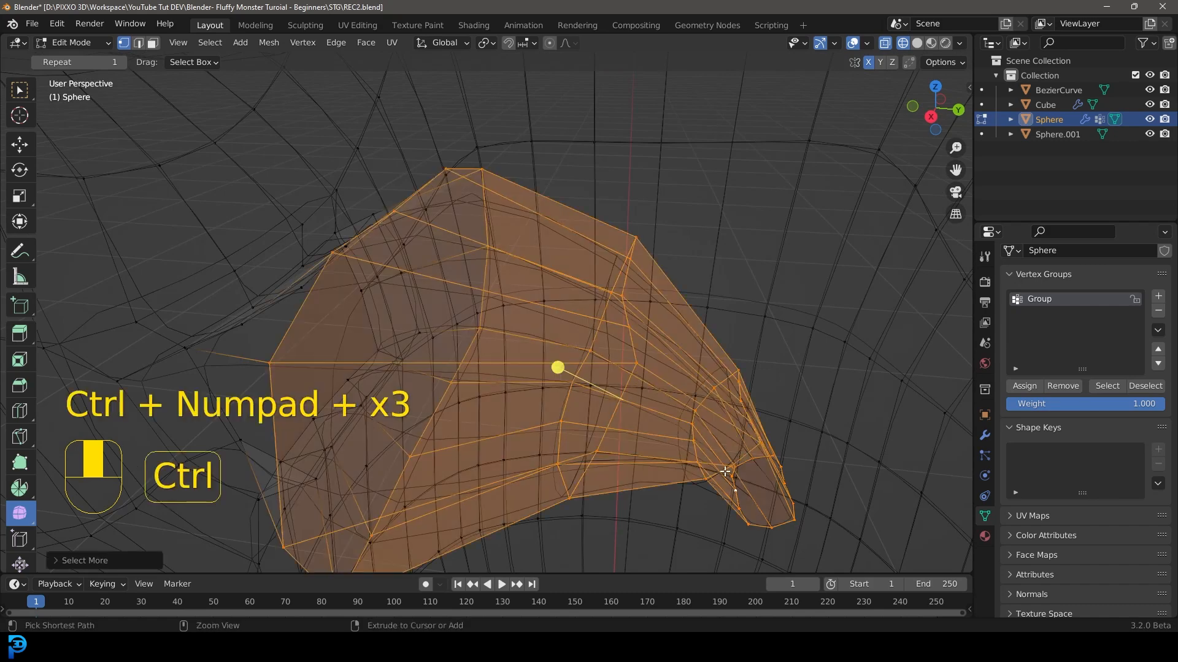
pyautogui.press('ctrl+KP_Add')
# Check the selection's extent around the lips and remove the selected mouth vertices from the vertex group.
pyautogui.scroll(-5, 662, 389)
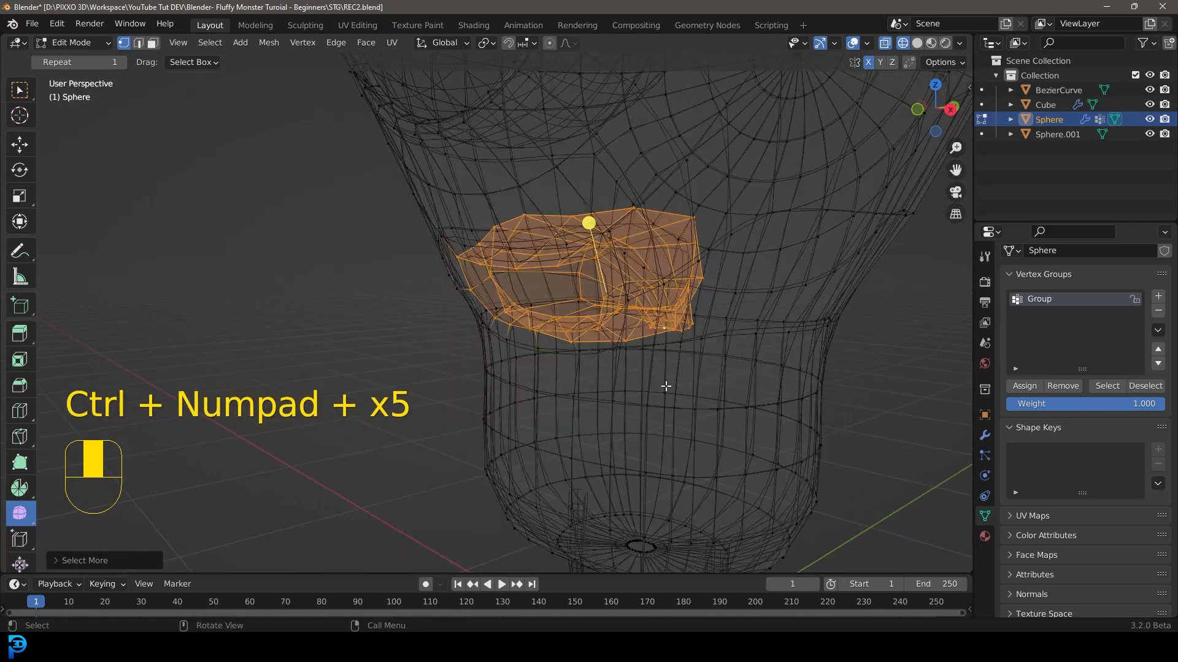
pyautogui.press('z')
pyautogui.click(775, 389)
pyautogui.scroll(5, 503, 303)
pyautogui.press('ctrl+KP_Add')
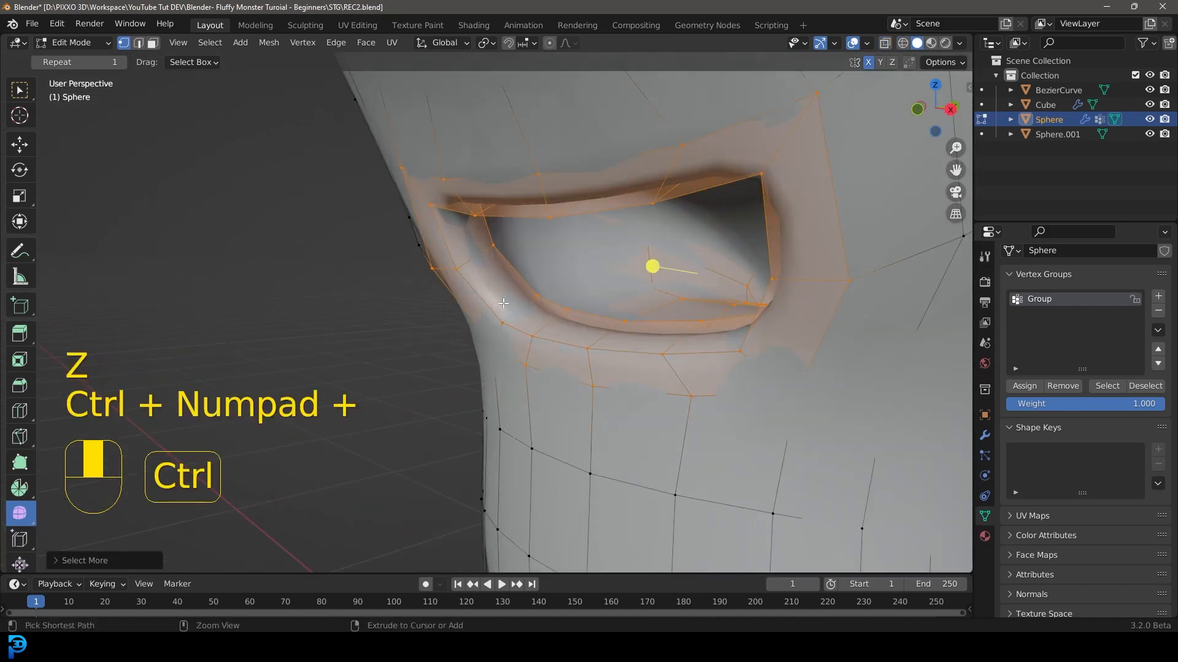
pyautogui.press('ctrl+KP_Subtract')
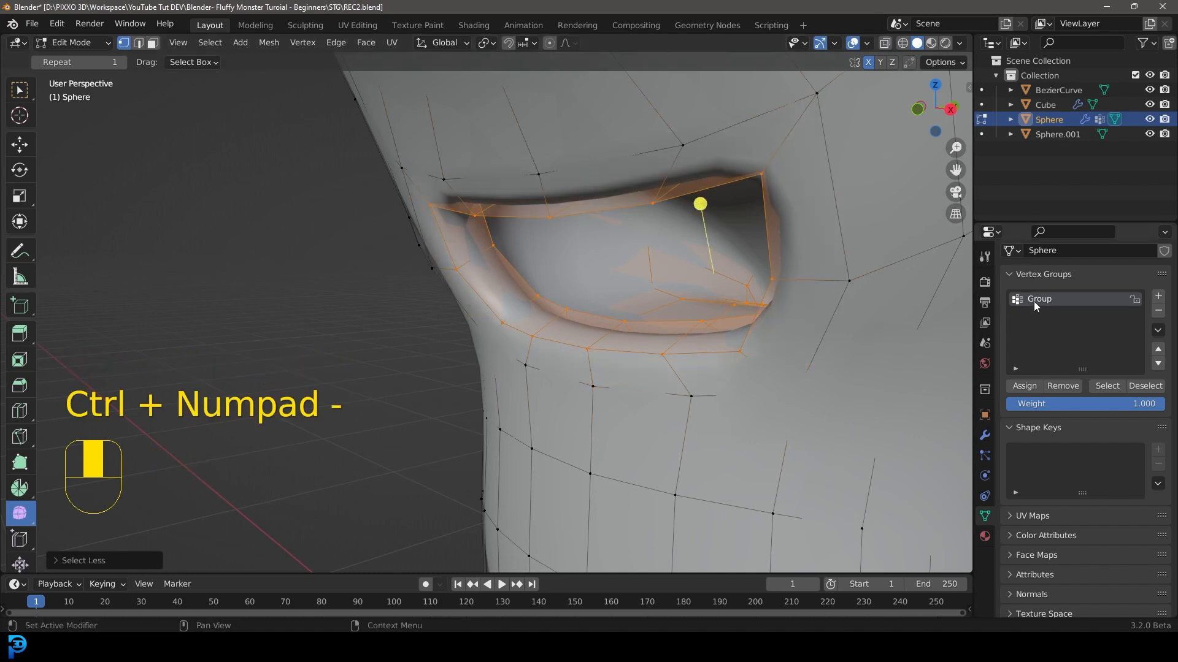
pyautogui.click(1066, 385)
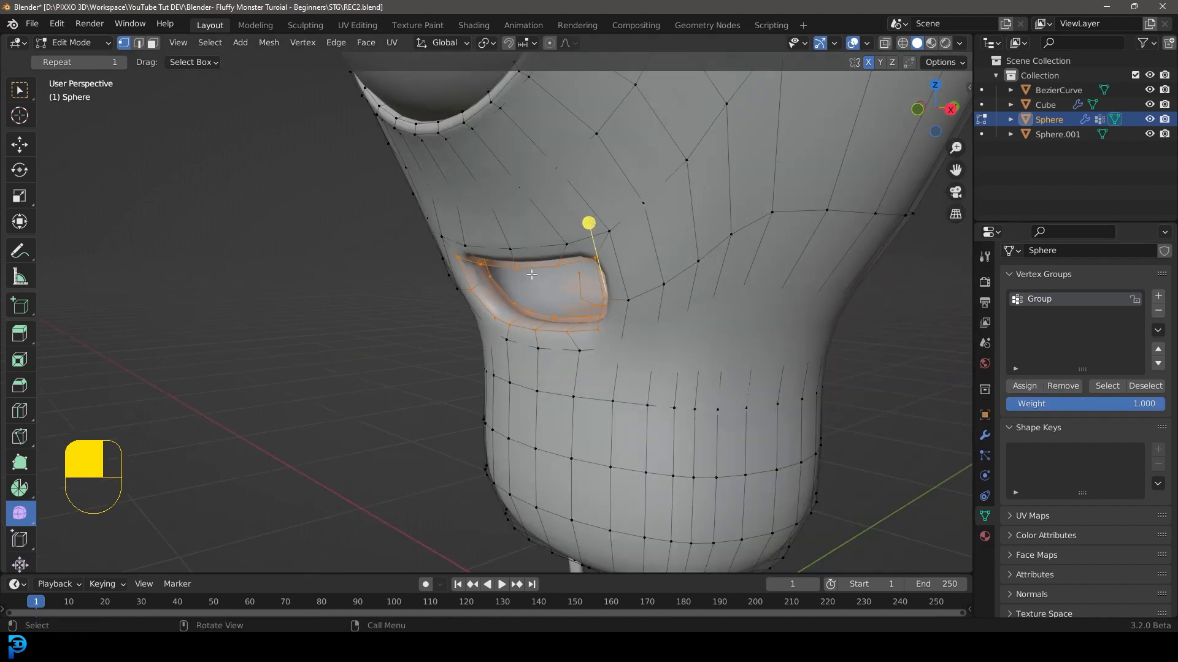
# Clear the selection, select the vertex group's members and examine the coverage around the mouth and eye.
pyautogui.scroll(-3, 544, 284)
pyautogui.hotkey('alt', 'a')
pyautogui.scroll(-2, 544, 285)
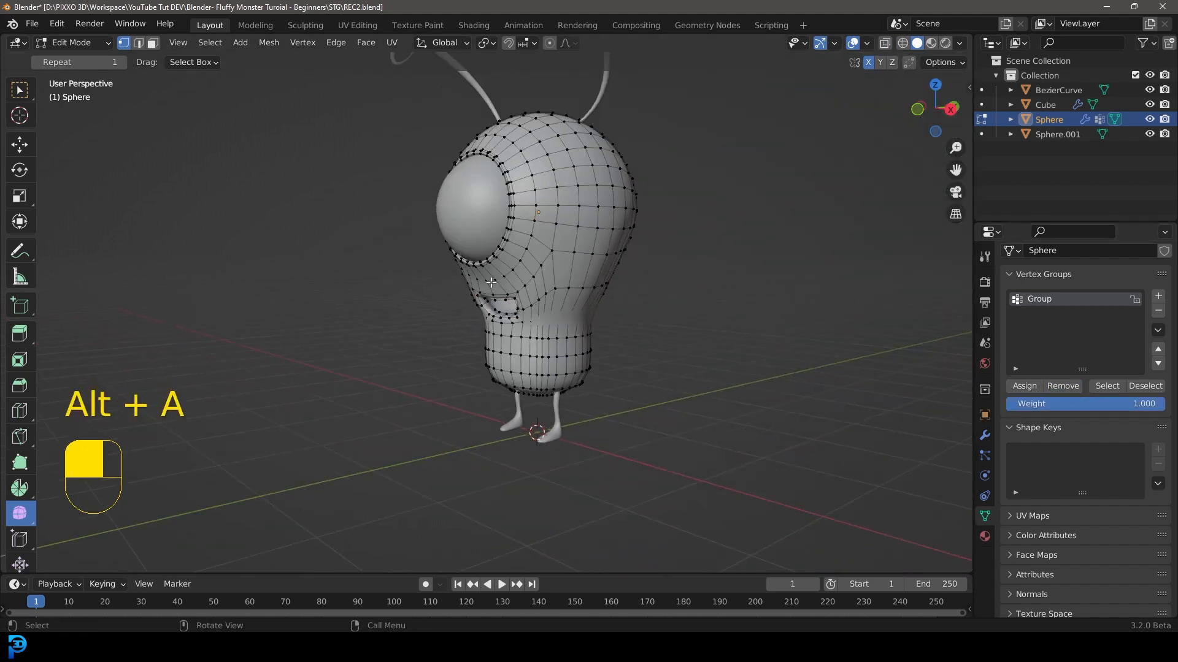
pyautogui.click(1108, 386)
pyautogui.scroll(5, 500, 226)
pyautogui.moveTo(500, 226); pyautogui.dragTo(619, 296, button='middle')
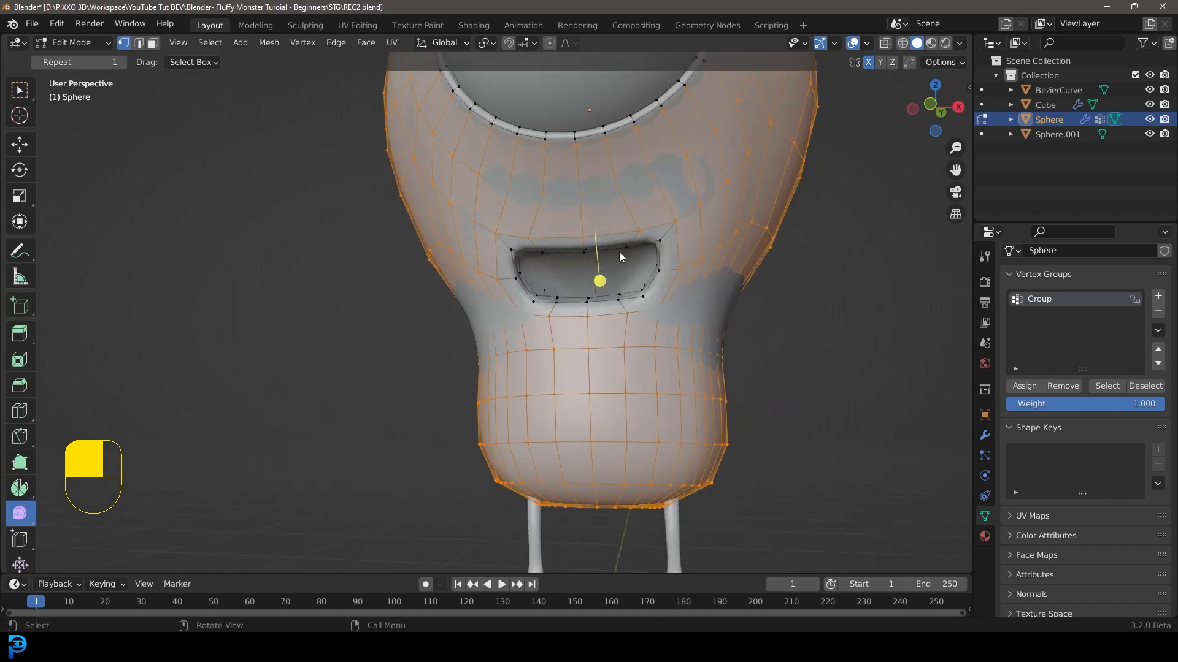
pyautogui.scroll(-1, 552, 297)
pyautogui.scroll(2, 502, 261)
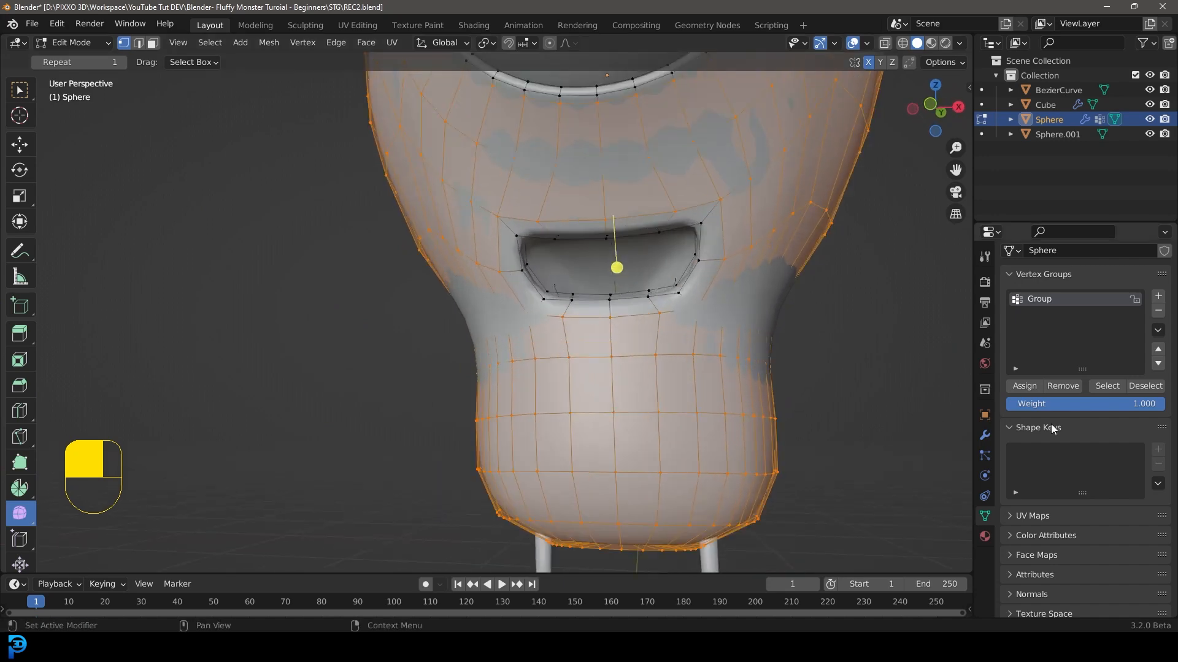
# Return to Object Mode, assign the vertex group Group as the fur's density group and inspect the eye and mouth.
pyautogui.scroll(-4, 484, 195)
pyautogui.moveTo(483, 196); pyautogui.dragTo(478, 227, button='middle')
pyautogui.press('Tab')
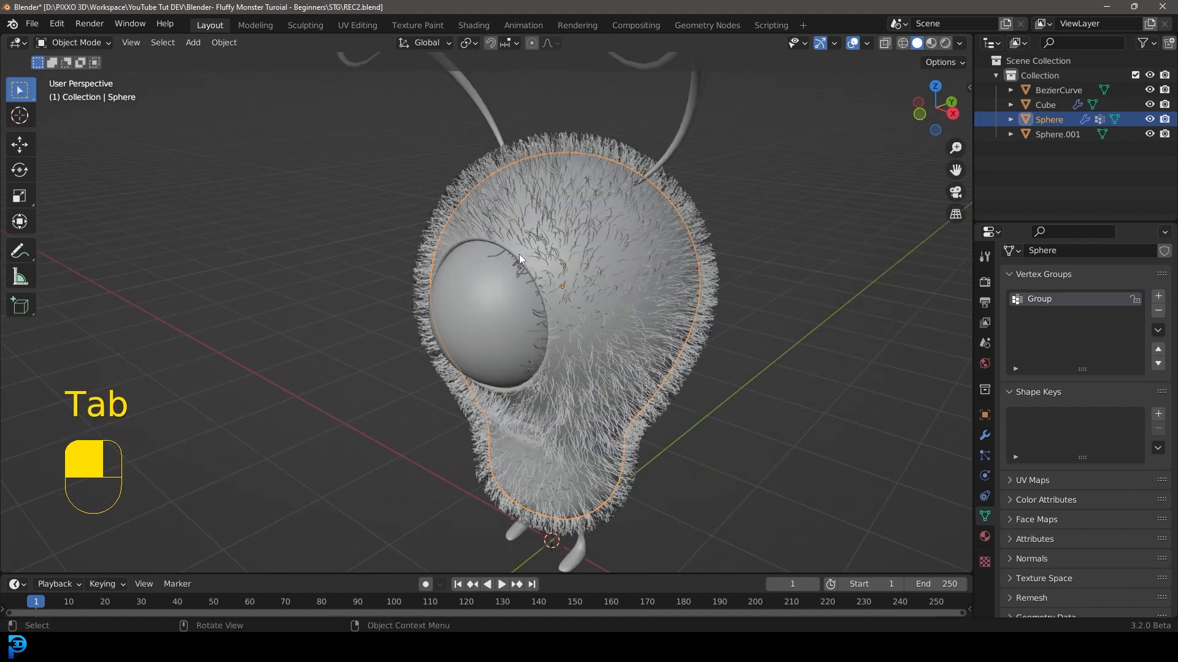
pyautogui.click(985, 455)
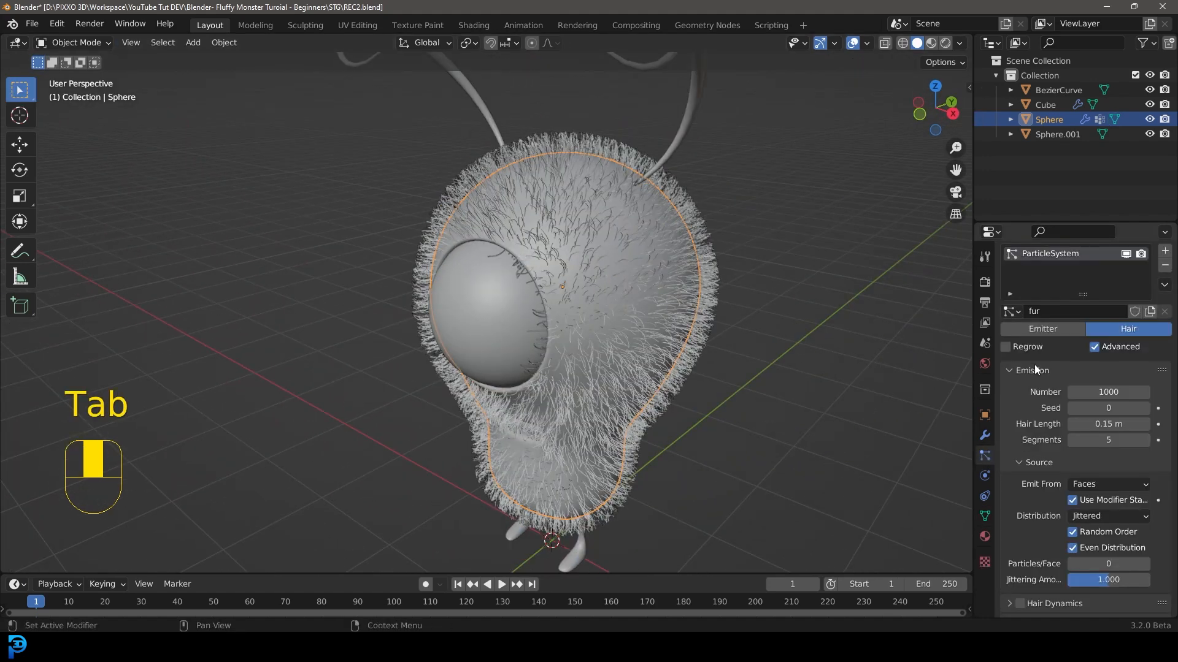
pyautogui.scroll(-8, 1036, 363)
pyautogui.scroll(-15, 1037, 377)
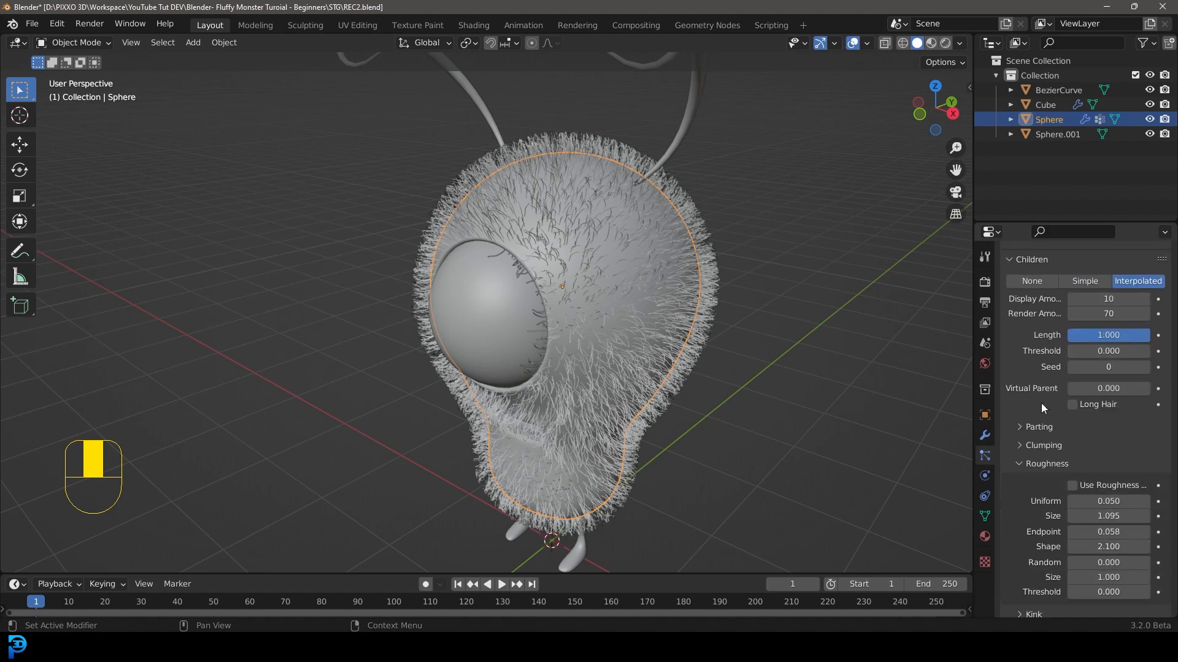
pyautogui.click(1033, 569)
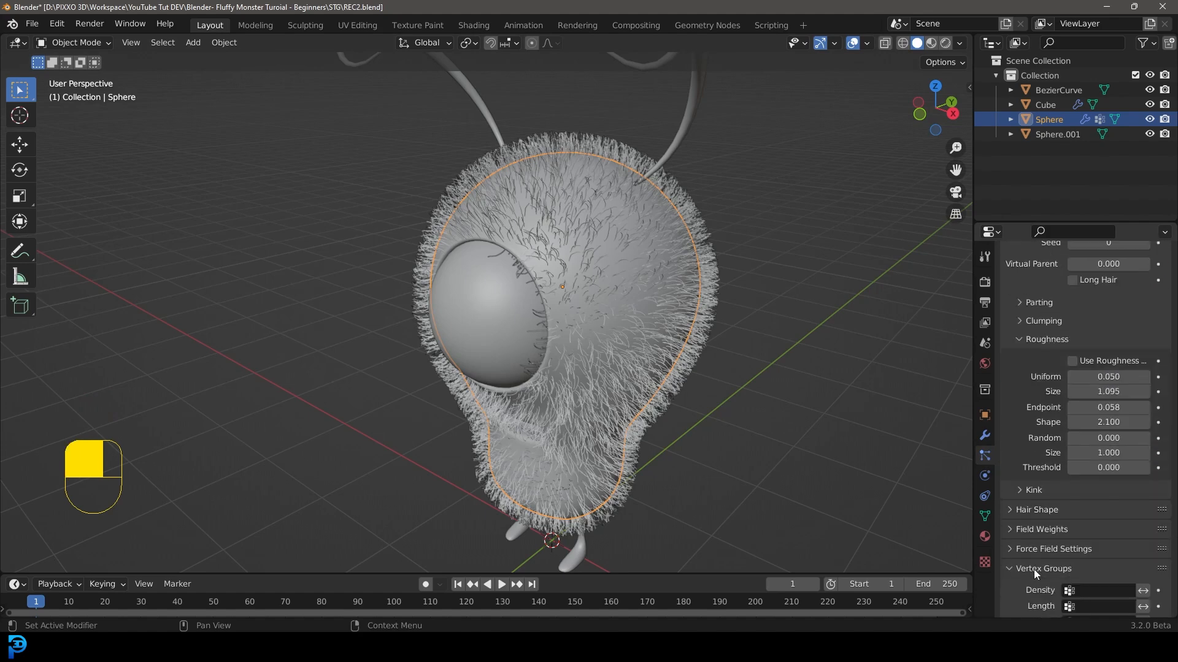
pyautogui.scroll(-3, 1043, 549)
pyautogui.click(1081, 517)
pyautogui.click(1067, 363)
pyautogui.moveTo(582, 356); pyautogui.dragTo(686, 292, button='middle')
pyautogui.keyDown('shift'); pyautogui.moveTo(588, 452); pyautogui.dragTo(527, 425, button='middle'); pyautogui.keyUp('shift')
pyautogui.scroll(4, 573, 393)
pyautogui.scroll(-6, 552, 424)
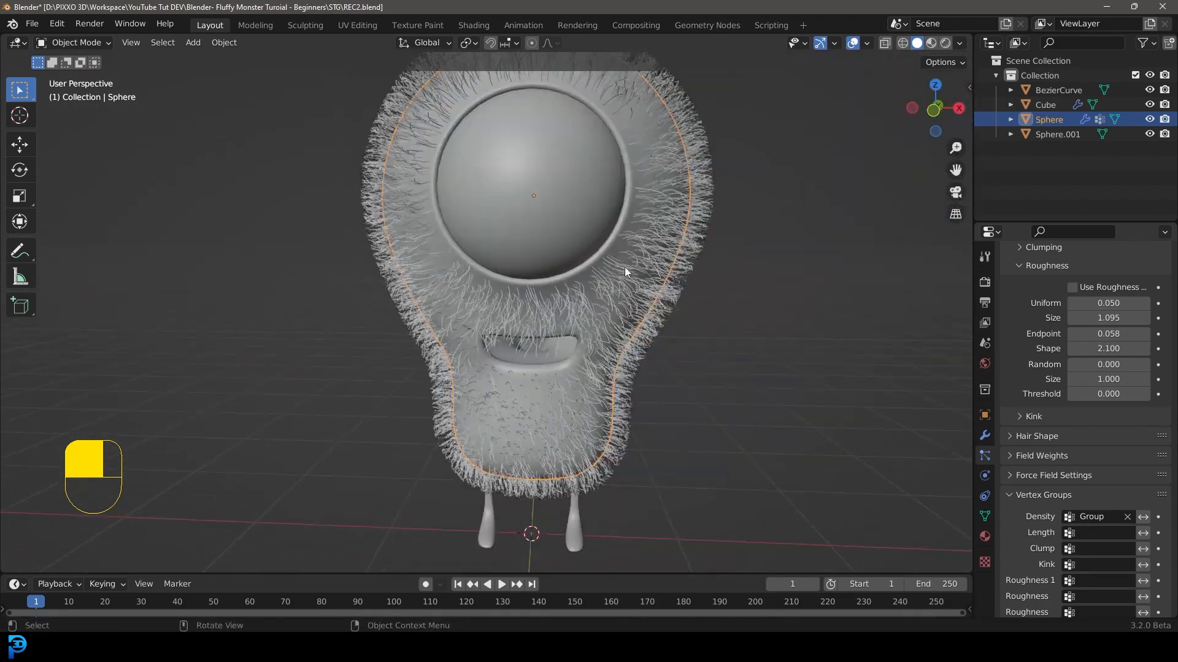
# Select the antennae and add a hair particle system to them with the Advanced options enabled.
pyautogui.scroll(-3, 604, 287)
pyautogui.keyDown('shift'); pyautogui.moveTo(552, 211); pyautogui.dragTo(527, 348, button='middle'); pyautogui.keyUp('shift')
pyautogui.scroll(3, 657, 230)
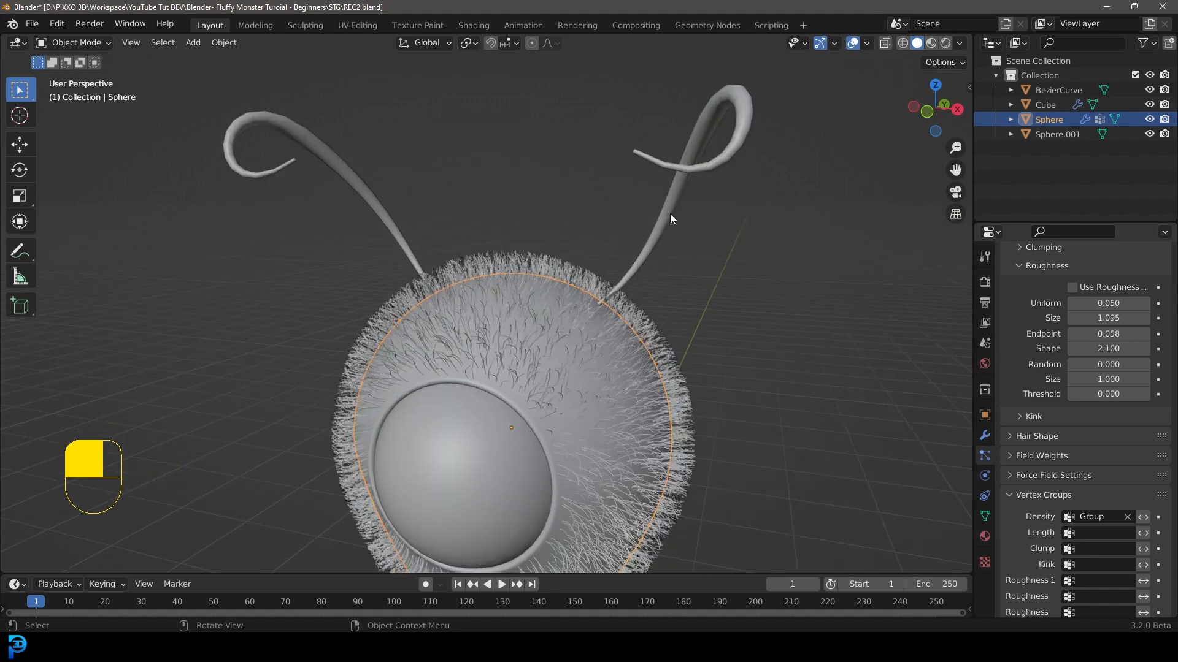
pyautogui.click(677, 192)
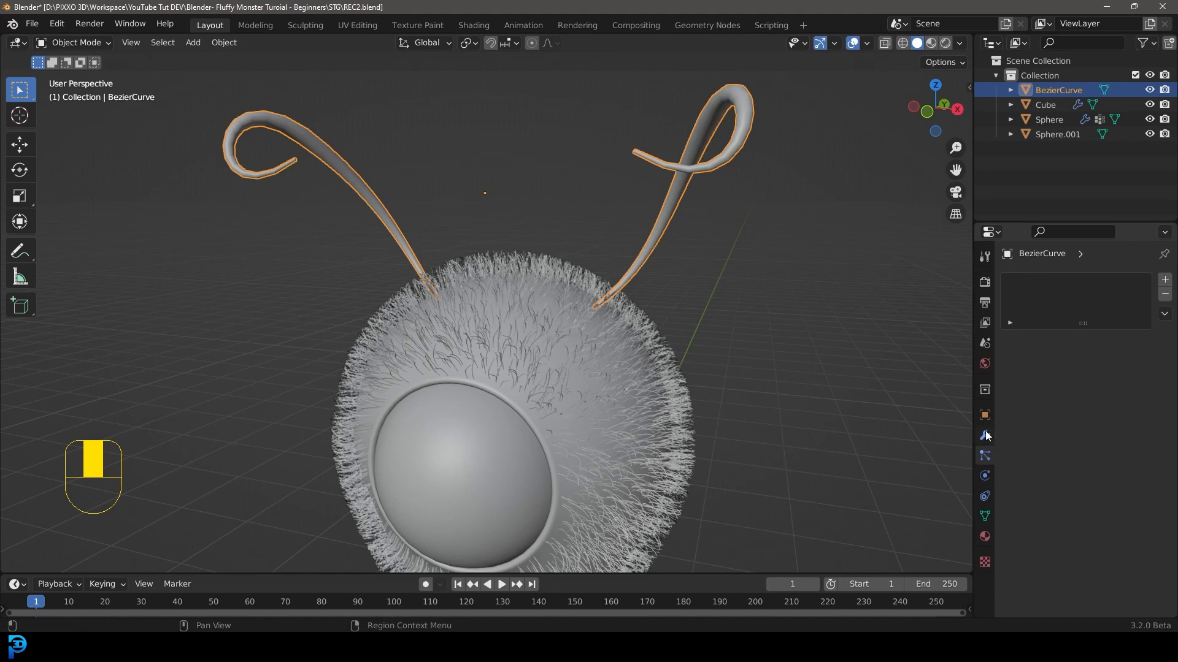
pyautogui.click(1165, 283)
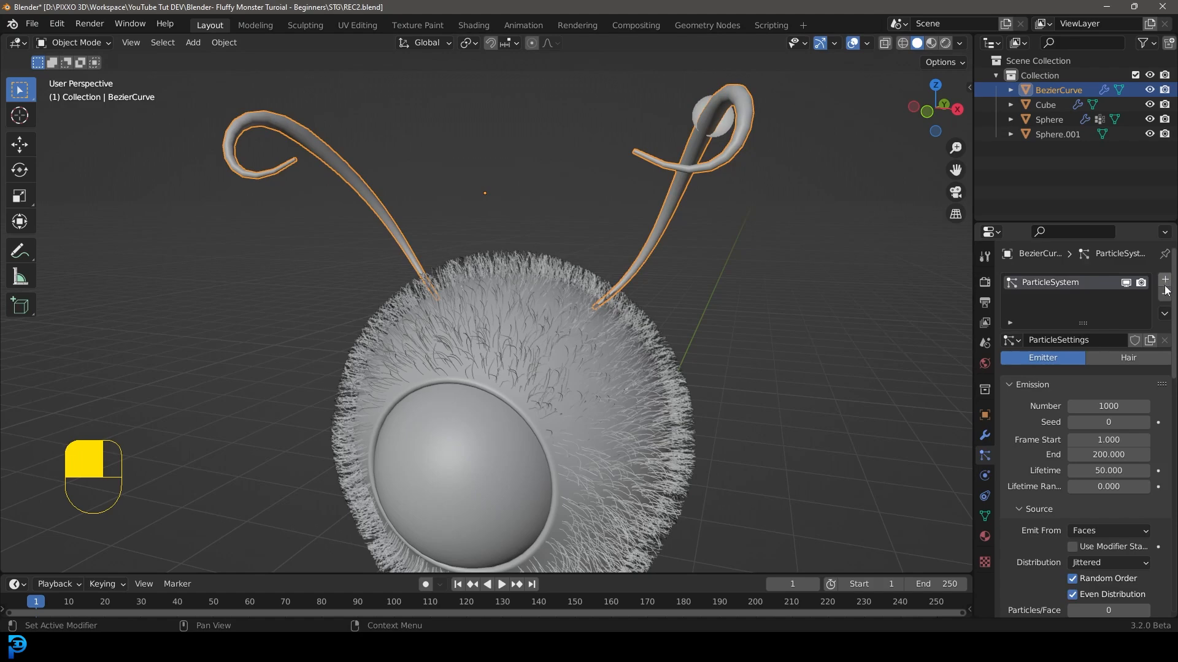
pyautogui.click(1122, 357)
pyautogui.click(1099, 373)
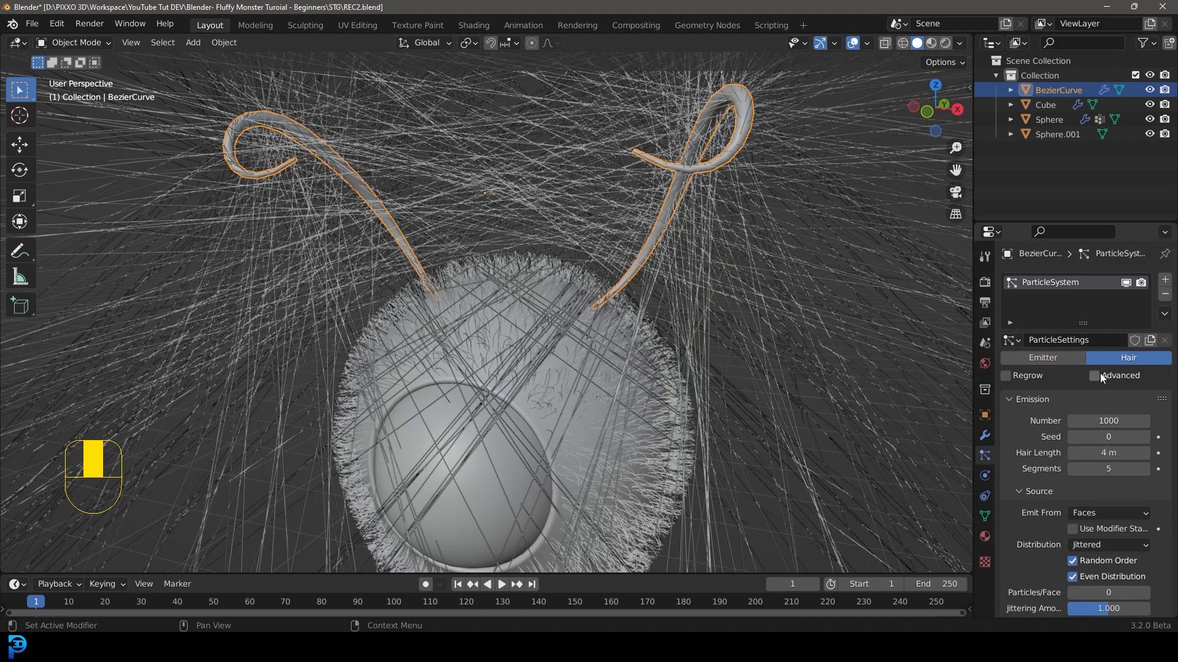
# Enable Use Modifier Stack for the antenna hair and reduce the hair length to short bristles.
pyautogui.click(1073, 529)
pyautogui.moveTo(1108, 453); pyautogui.dragTo(1066, 454)
pyautogui.scroll(-10, 1066, 458)
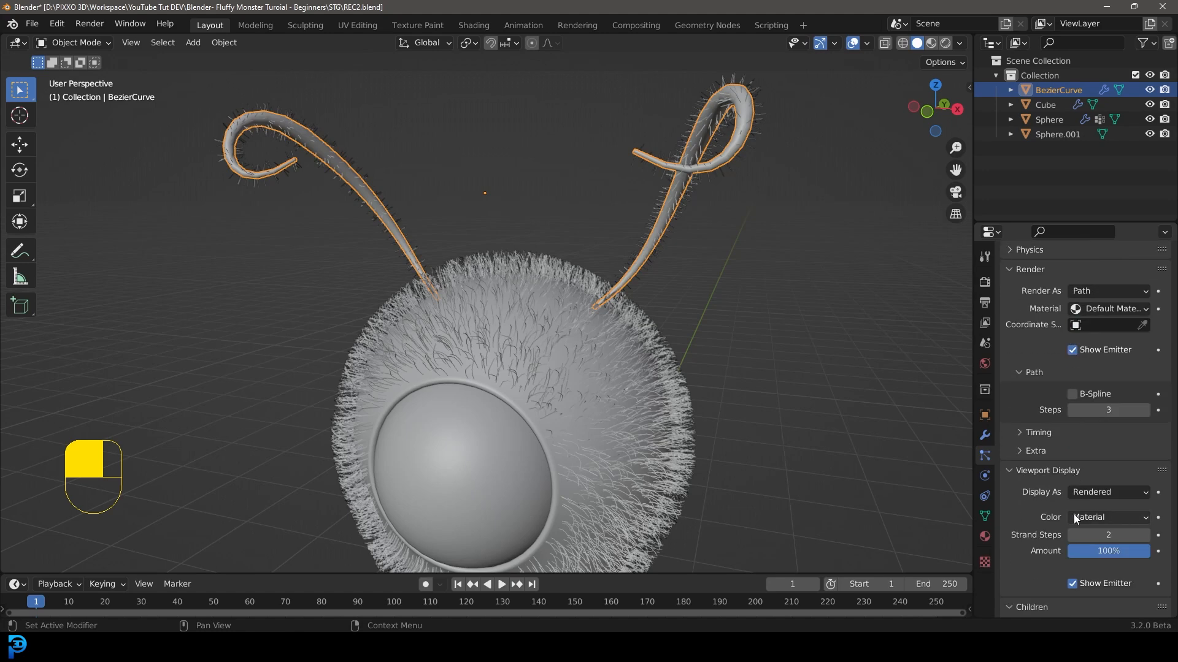
# Give the antenna hair Interpolated children with a render amount of 20.
pyautogui.scroll(-3, 1064, 488)
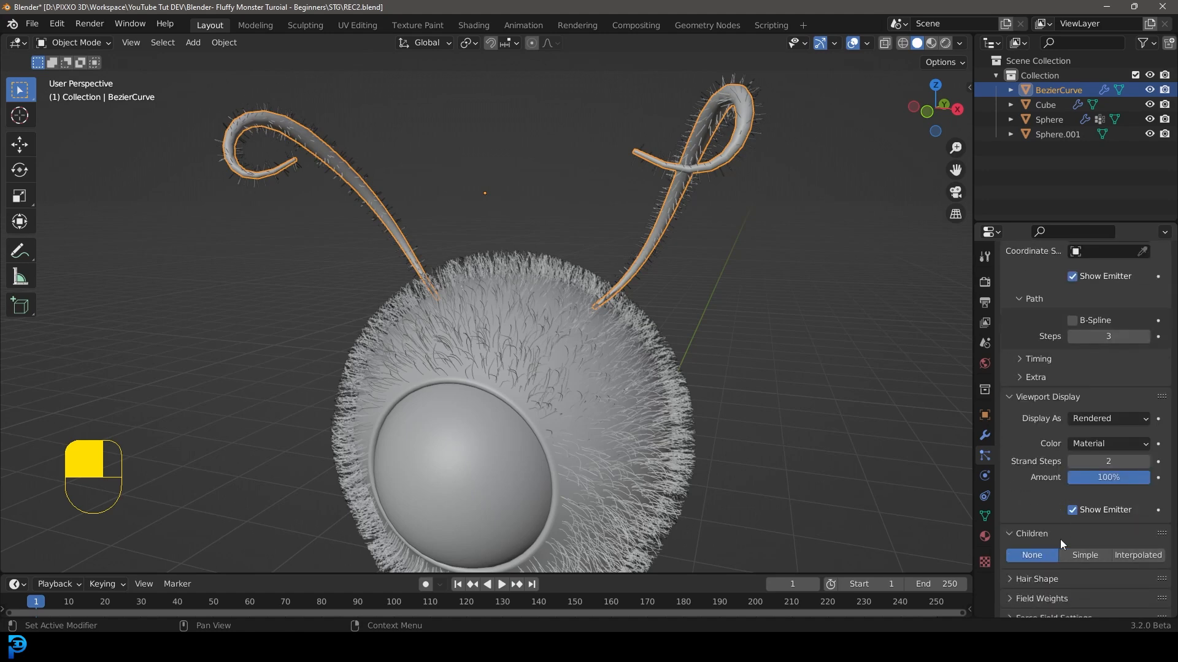
pyautogui.click(1139, 553)
pyautogui.scroll(-5, 1072, 491)
pyautogui.doubleClick(1111, 442)
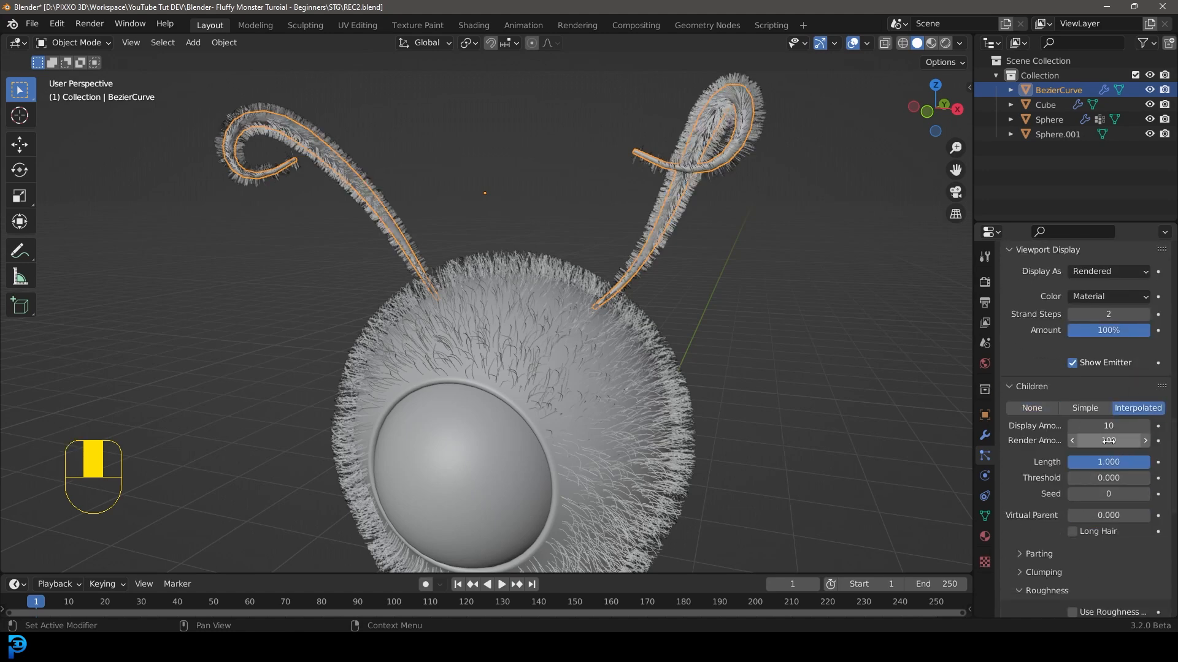
pyautogui.write('20')
pyautogui.press('Return')
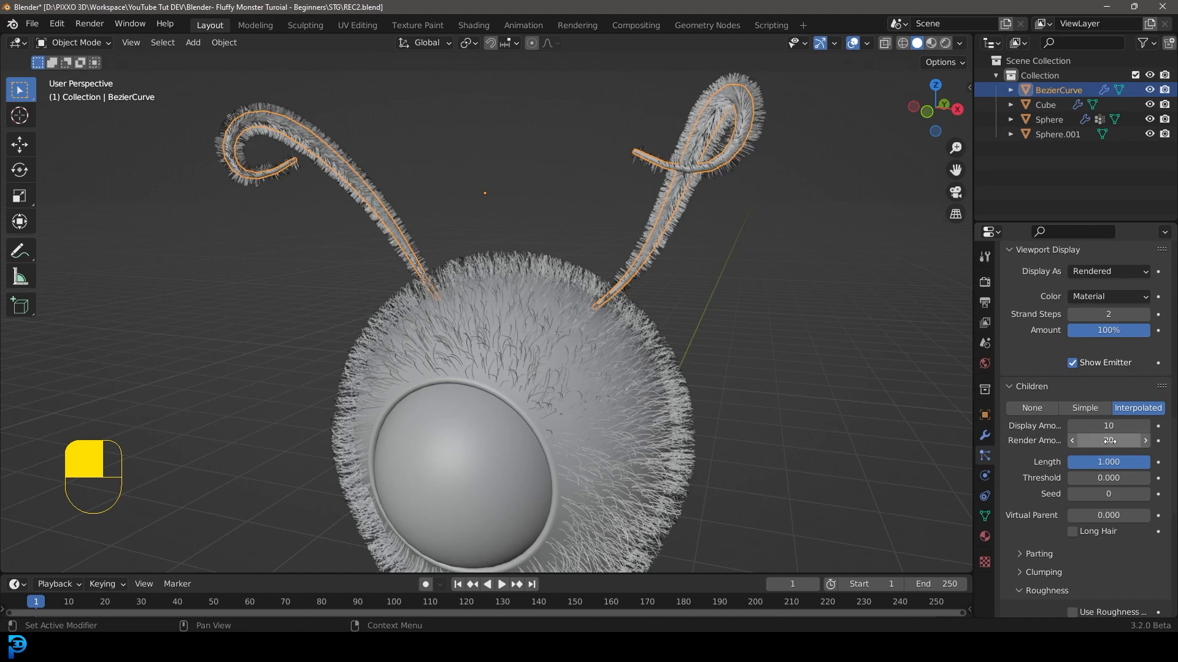
# Set the antenna hair's child roughness to Uniform 0.030, Endpoint 0.043 and Shape 2.900, and deselect the antennae.
pyautogui.scroll(-2, 1067, 460)
pyautogui.scroll(-2, 1047, 549)
pyautogui.moveTo(1085, 529); pyautogui.dragTo(1117, 526)
pyautogui.scroll(-2, 1086, 529)
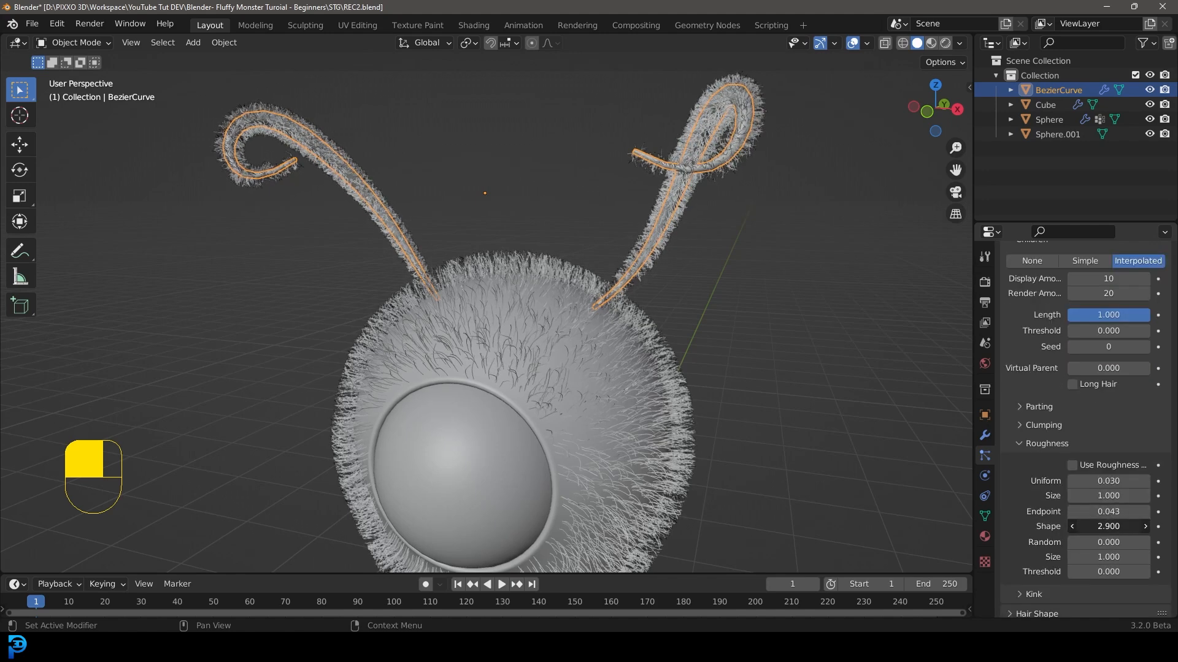
pyautogui.scroll(-5, 642, 238)
pyautogui.hotkey('alt', 'a')
# Add a plane under the monster's feet and scale it up several times as a floor.
pyautogui.moveTo(643, 238); pyautogui.dragTo(560, 286, button='middle')
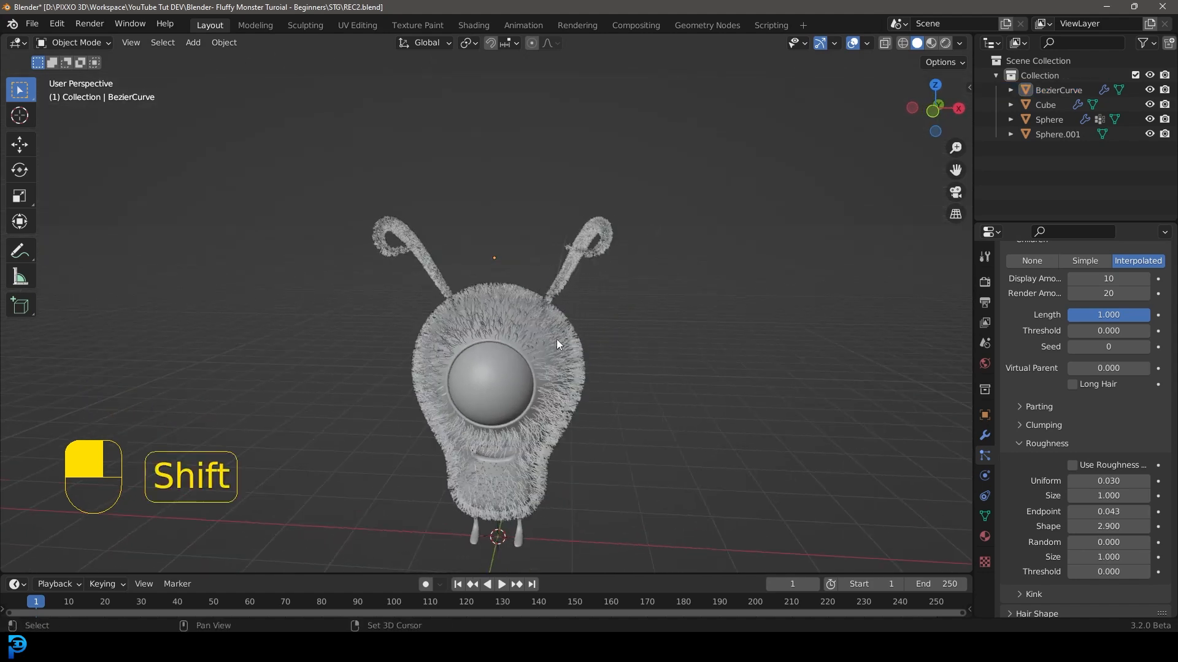
pyautogui.scroll(2, 565, 295)
pyautogui.press('KP_1')
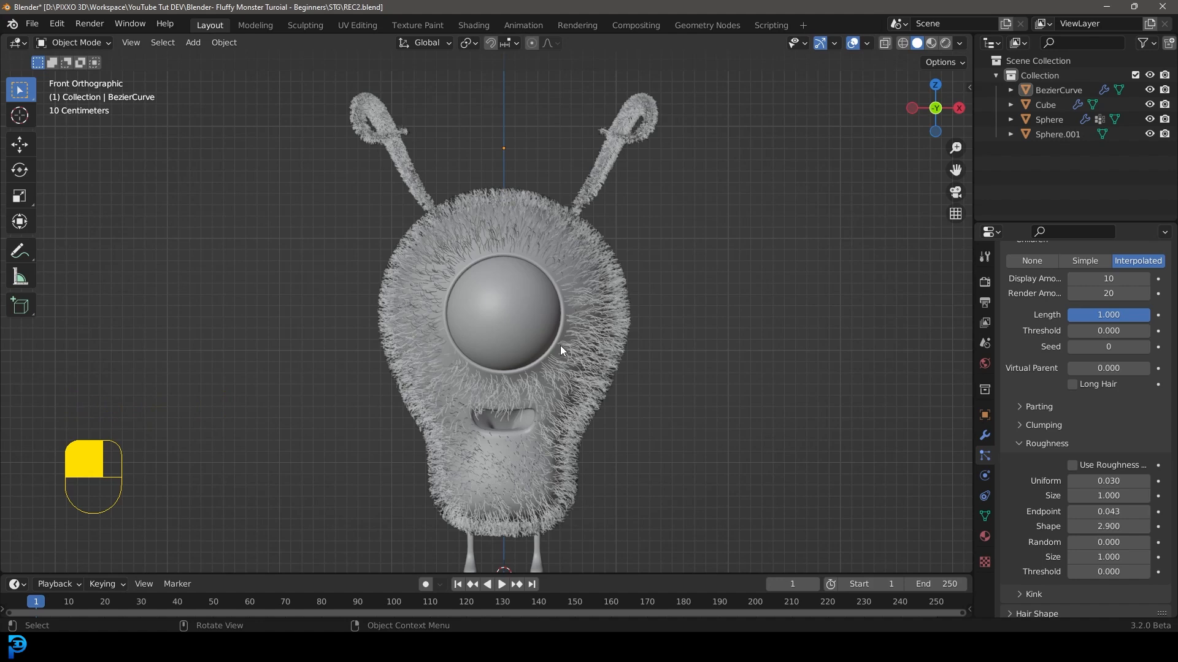
pyautogui.scroll(-3, 561, 344)
pyautogui.hotkey('shift', 'a')
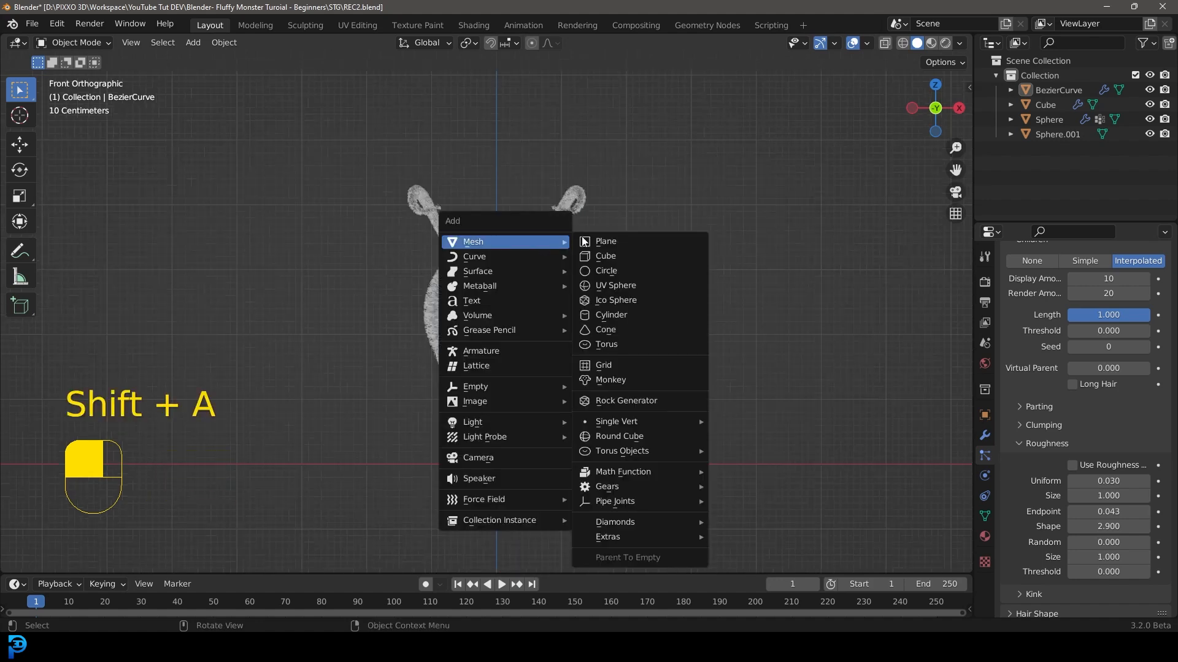
pyautogui.click(602, 243)
pyautogui.moveTo(602, 259); pyautogui.dragTo(549, 348, button='middle')
pyautogui.press('s')
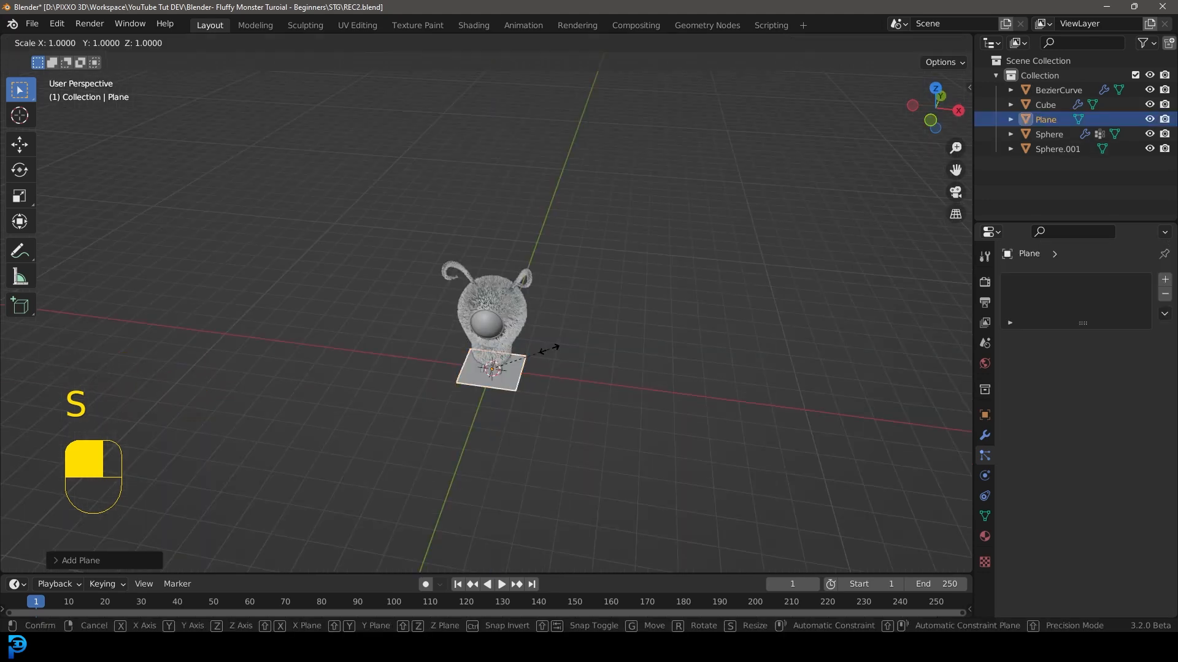
pyautogui.click(549, 350)
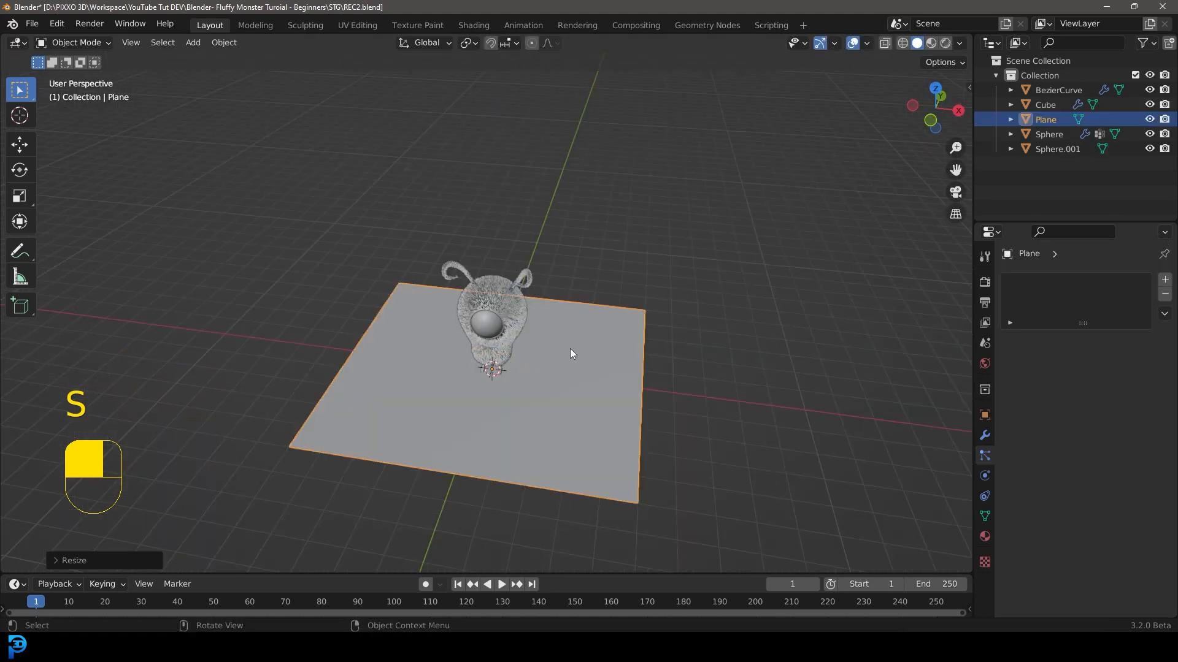
# Scale the floor plane by 2 along the X axis.
pyautogui.write('sx')
pyautogui.write('2')
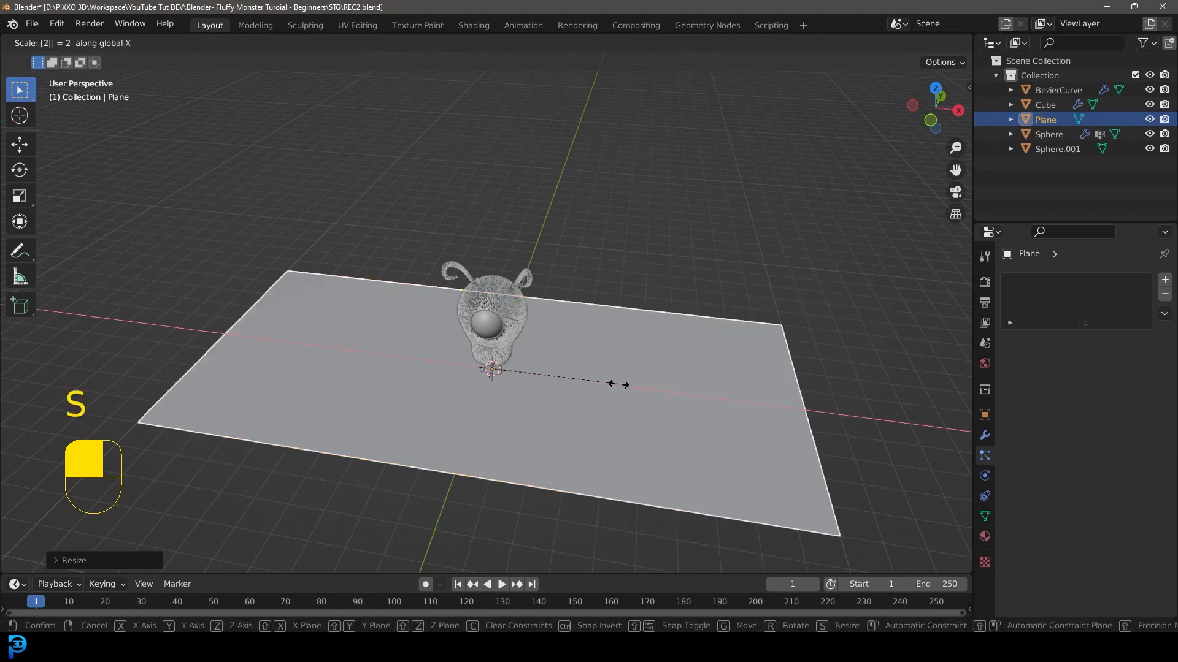
pyautogui.click(618, 384)
# Extend the floor behind the monster by moving the plane's back edge along Y, and return to Object Mode.
pyautogui.moveTo(618, 384); pyautogui.dragTo(601, 339, button='middle')
pyautogui.press('Tab')
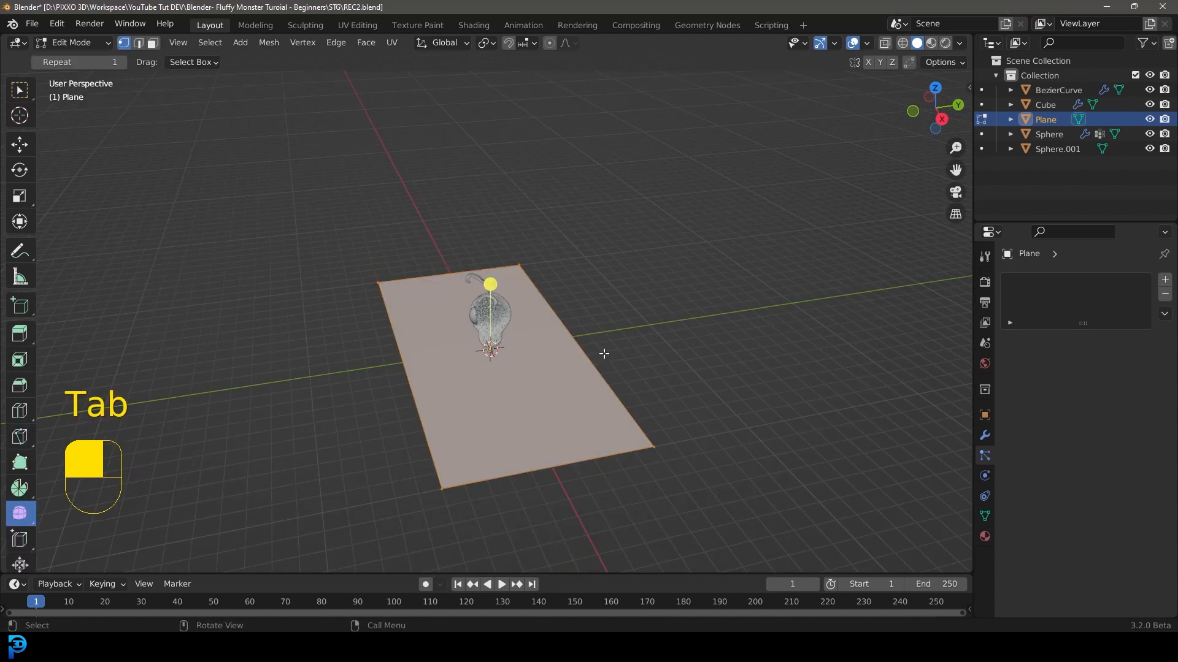
pyautogui.click(138, 43)
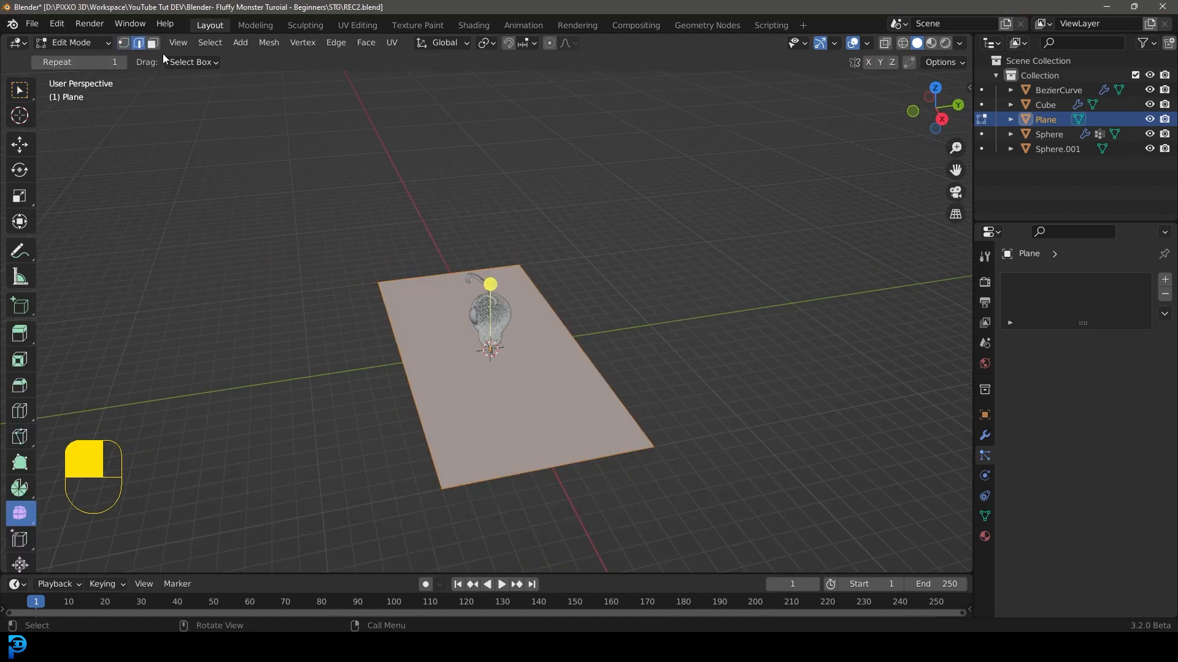
pyautogui.click(577, 327)
pyautogui.moveTo(585, 355); pyautogui.dragTo(624, 364, button='middle')
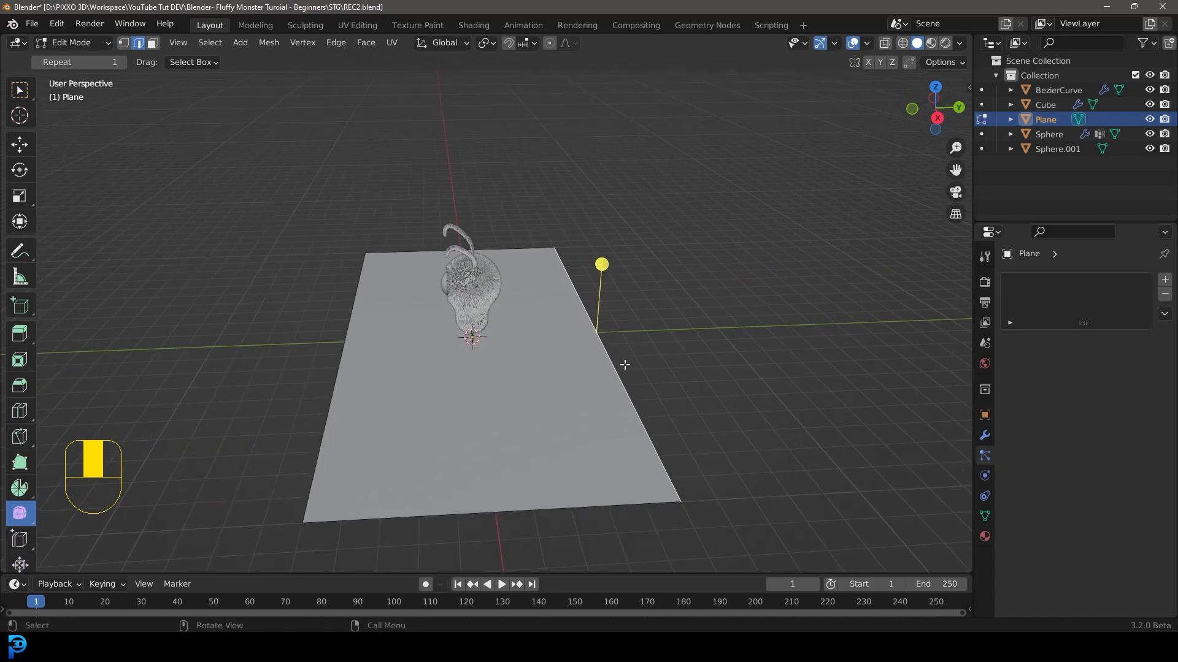
pyautogui.press('g')
pyautogui.middleClick(625, 364)
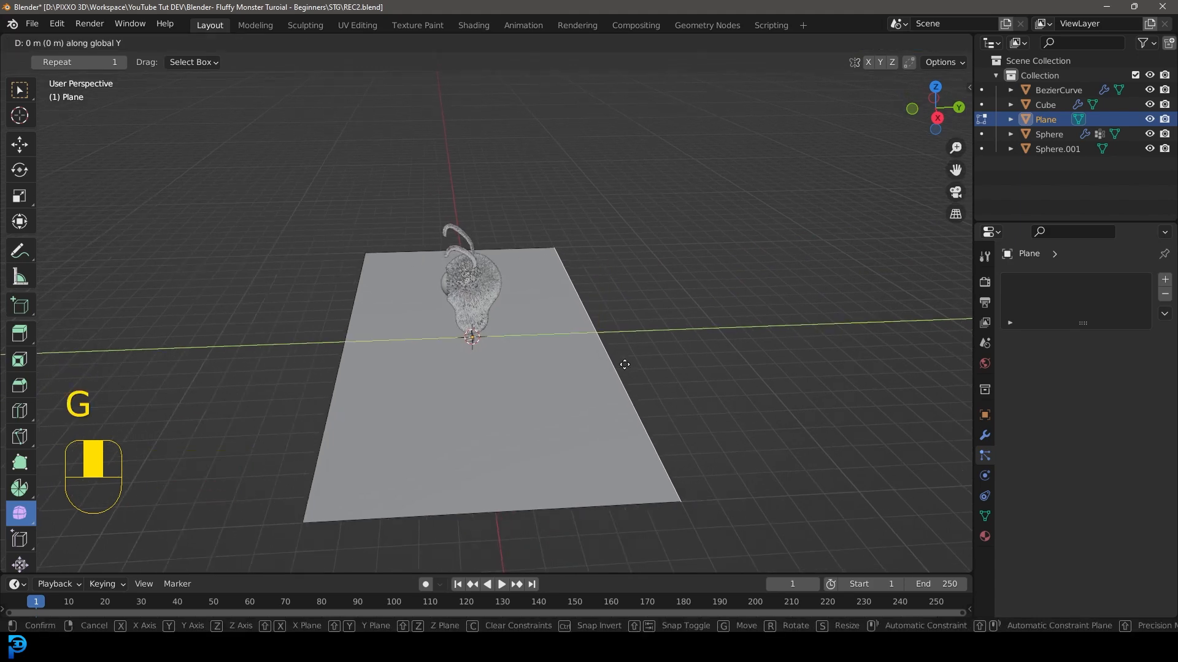
pyautogui.moveTo(671, 379)
pyautogui.mouseDown(button='middle')
pyautogui.moveTo(747, 384)
pyautogui.moveTo(678, 363)
pyautogui.mouseUp(button='middle')
pyautogui.click(740, 384)
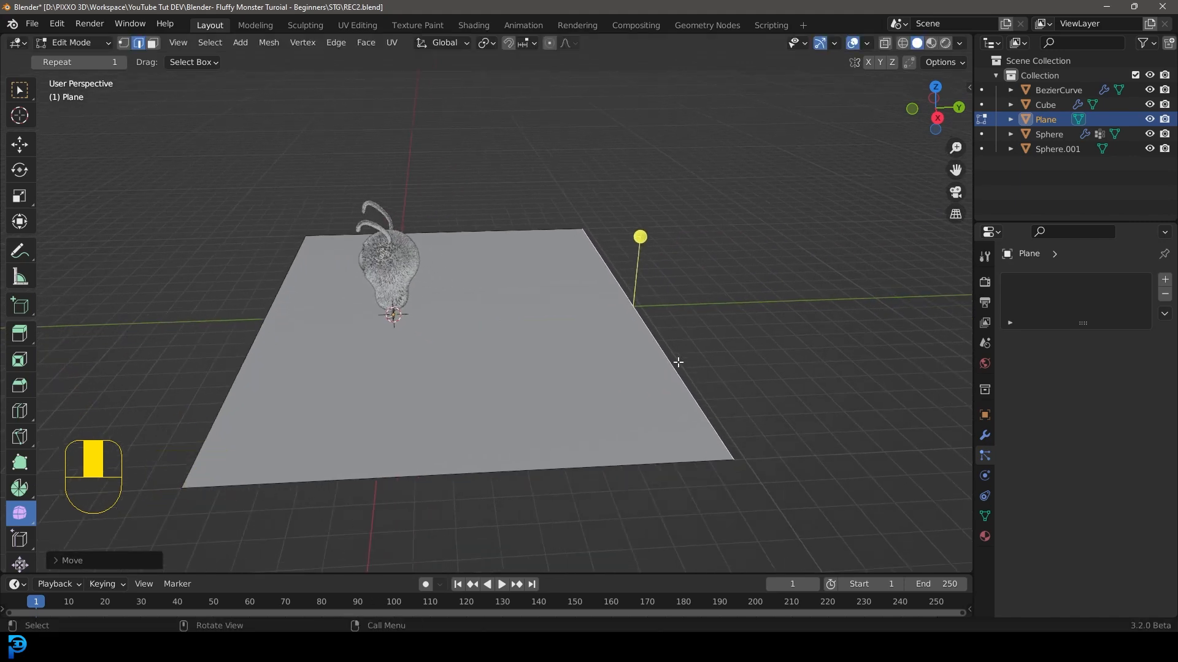
pyautogui.press('Tab')
# Add a camera from the front view and raise it along Z to about 1.96 m.
pyautogui.moveTo(498, 297); pyautogui.dragTo(576, 294, button='middle')
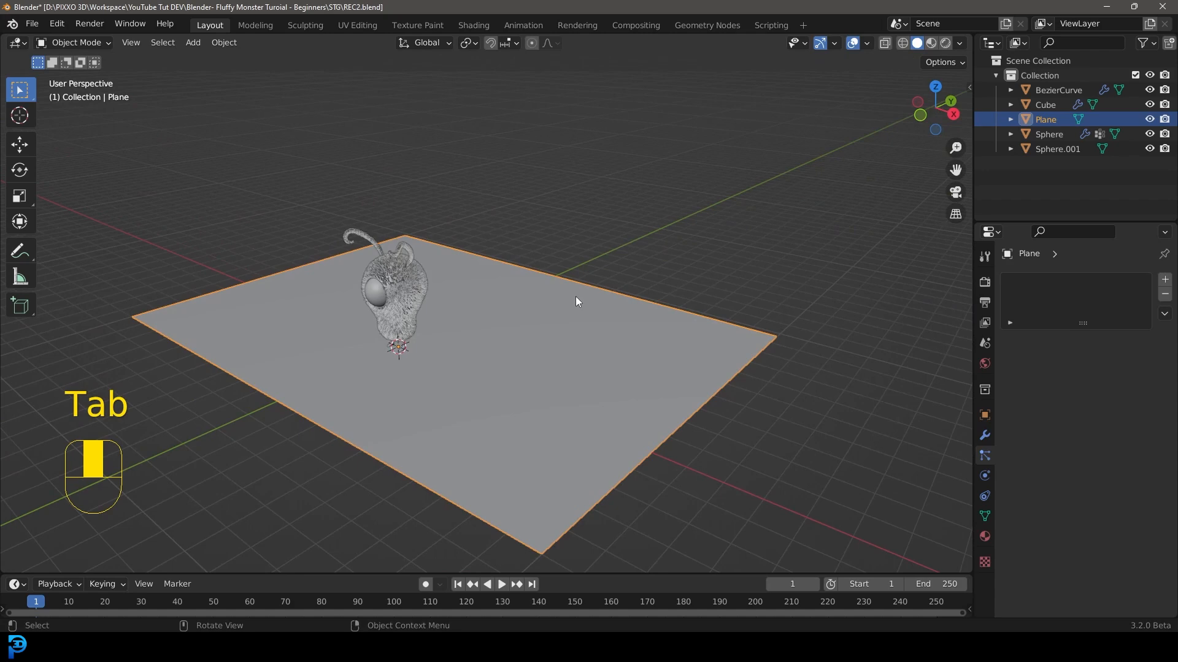
pyautogui.press('KP_1')
pyautogui.scroll(3, 531, 255)
pyautogui.keyDown('shift'); pyautogui.moveTo(531, 255); pyautogui.dragTo(561, 317, button='middle'); pyautogui.keyUp('shift')
pyautogui.scroll(2, 561, 317)
pyautogui.hotkey('shift', 'a')
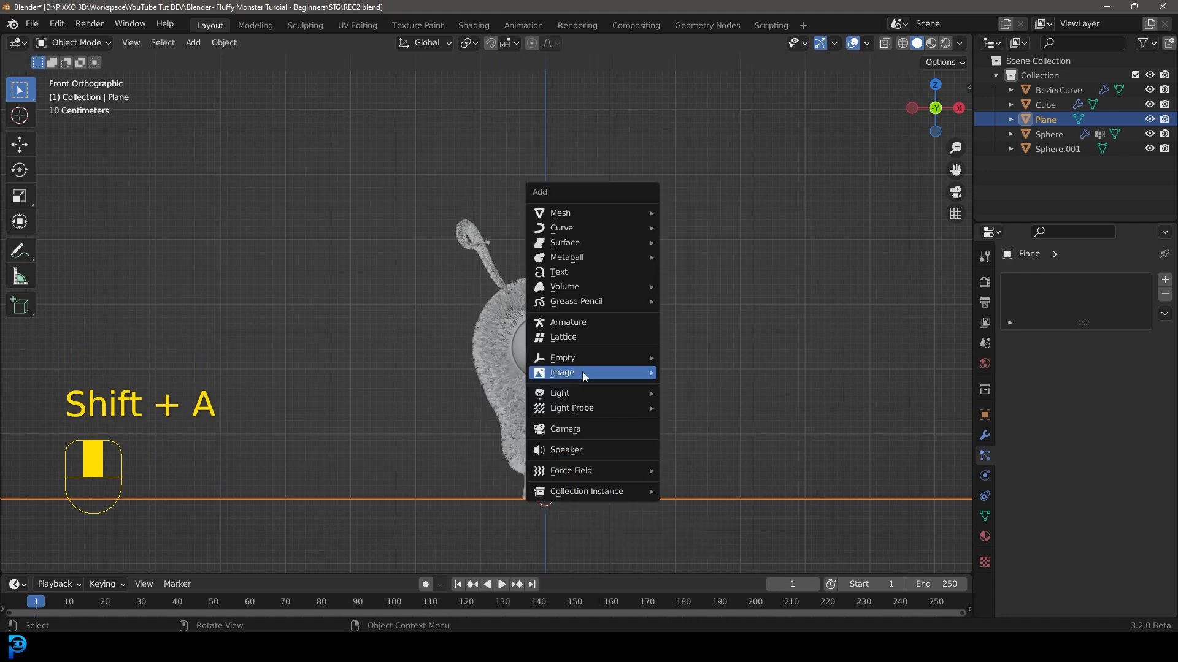
pyautogui.click(583, 428)
pyautogui.scroll(-3, 594, 423)
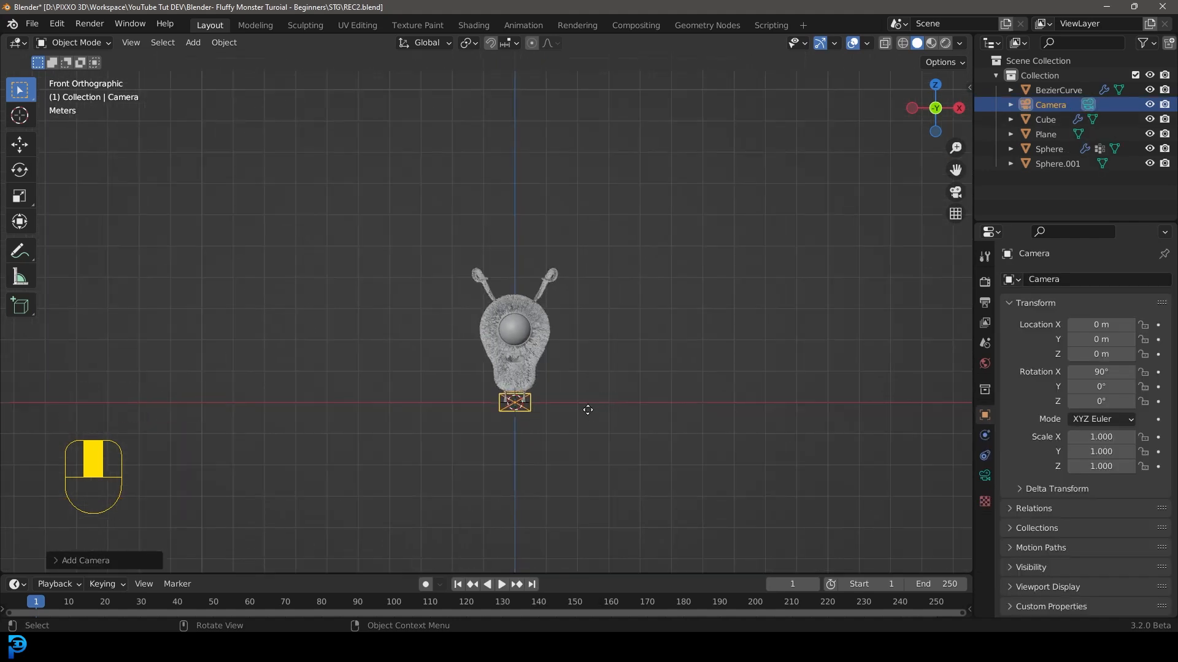
pyautogui.press('g')
pyautogui.press('z')
pyautogui.click(592, 348)
# Move the camera along Y to about -8.11 m, in front of the monster.
pyautogui.moveTo(618, 308); pyautogui.dragTo(517, 326, button='middle')
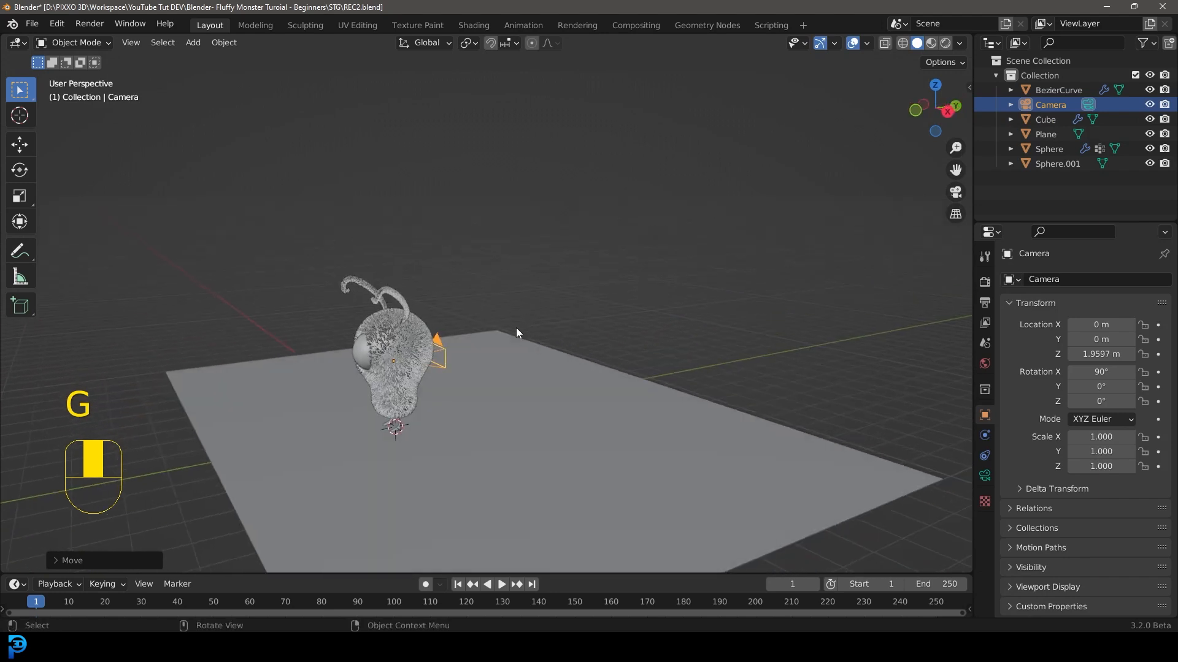
pyautogui.scroll(-2, 509, 342)
pyautogui.press('g')
pyautogui.middleClick(459, 363)
pyautogui.click(308, 391)
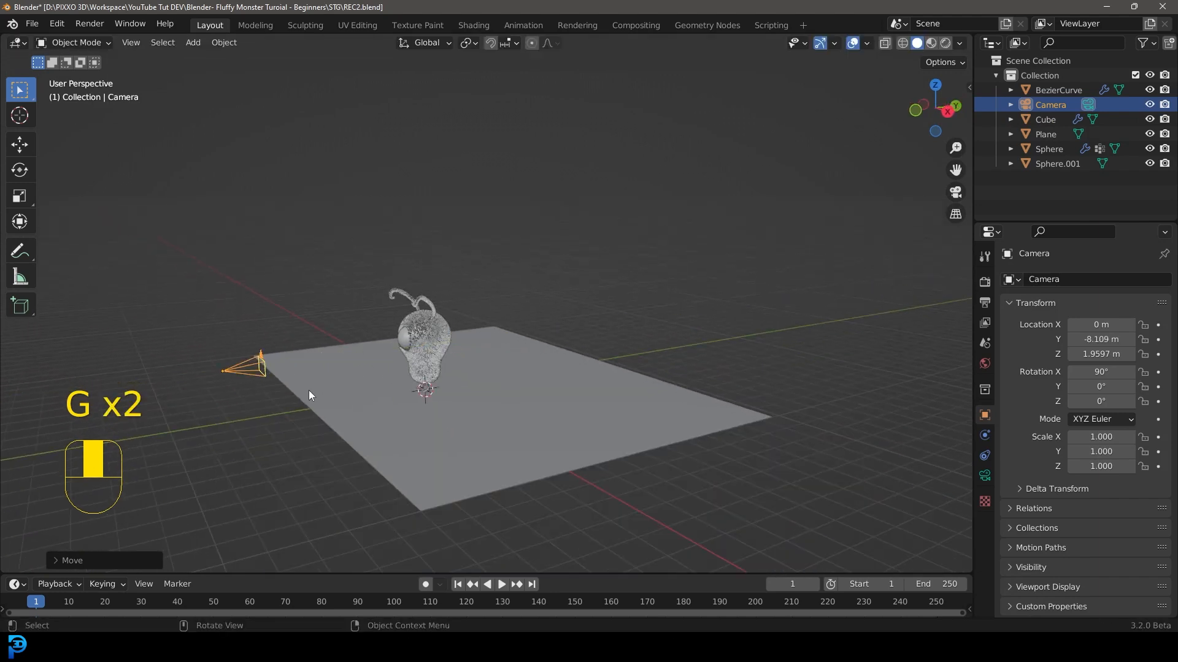
# Set the camera's focal length to 130 mm and look through the camera.
pyautogui.click(984, 475)
pyautogui.click(1110, 348)
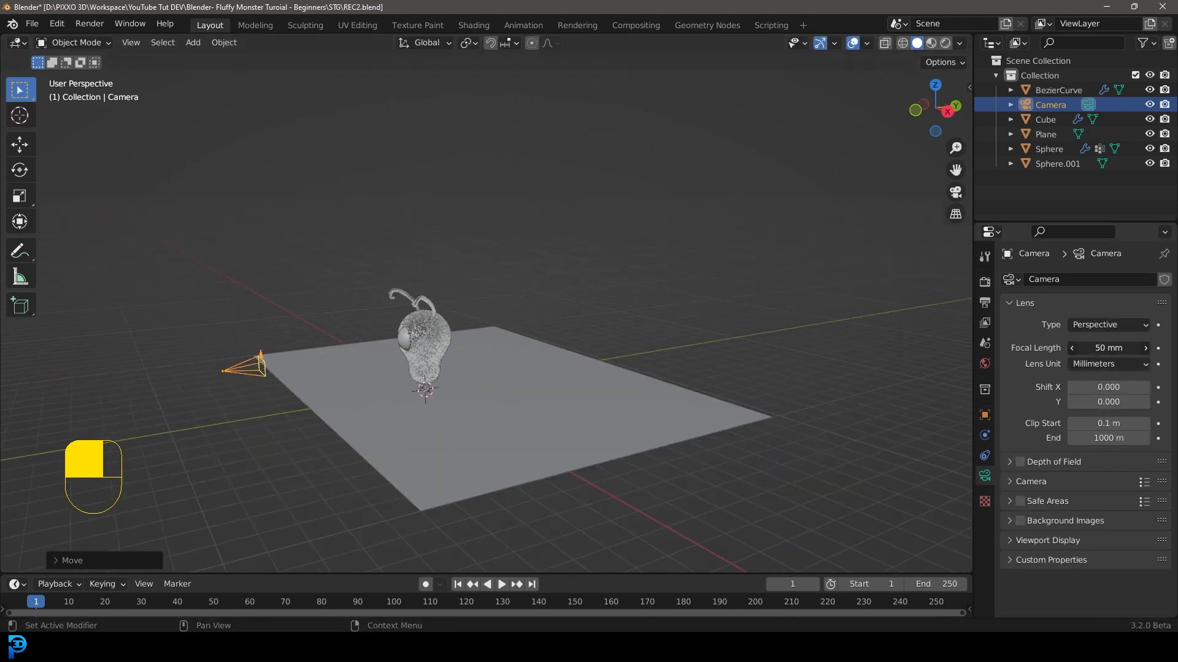
pyautogui.write('130')
pyautogui.press('Return')
pyautogui.press('KP_0')
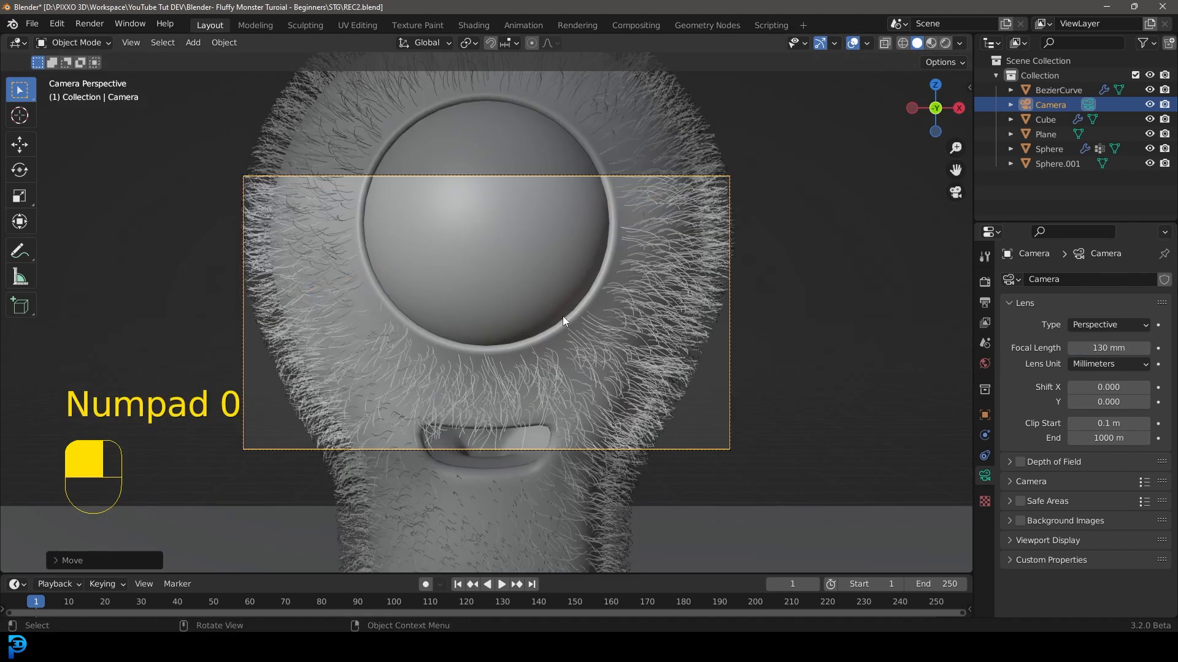
# Pull the camera back along its local Z axis until most of the monster fits inside the frame.
pyautogui.press('g')
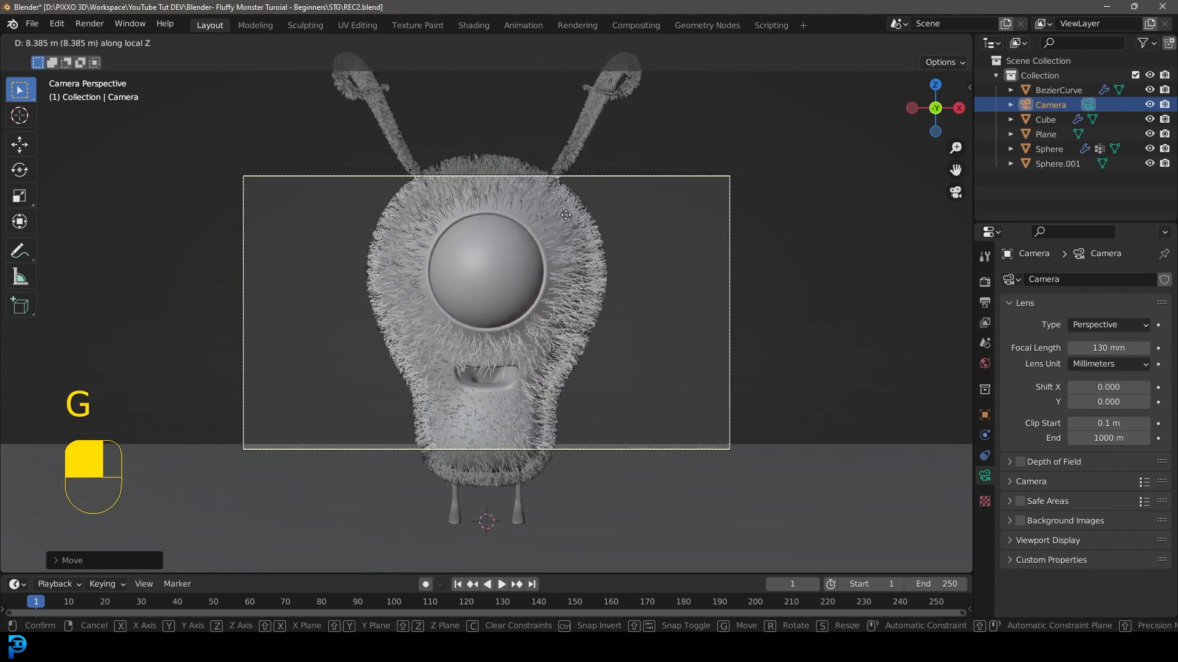
pyautogui.click(575, 384)
pyautogui.press('g')
pyautogui.middleClick(583, 431)
# Tilt the camera slightly downward and reposition it, backing off about 3.34 m along local Z to frame the whole monster.
pyautogui.press('r')
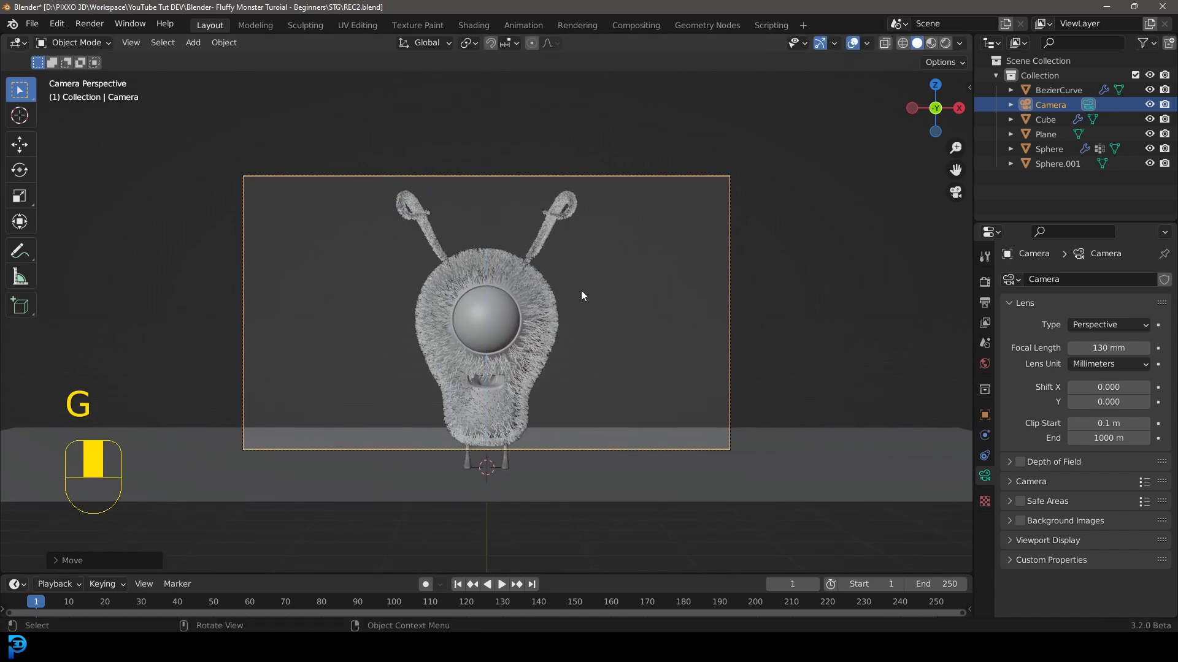
pyautogui.click(581, 291)
pyautogui.press('g')
pyautogui.middleClick(580, 283)
pyautogui.click(579, 68)
pyautogui.press('g')
pyautogui.middleClick(519, 349)
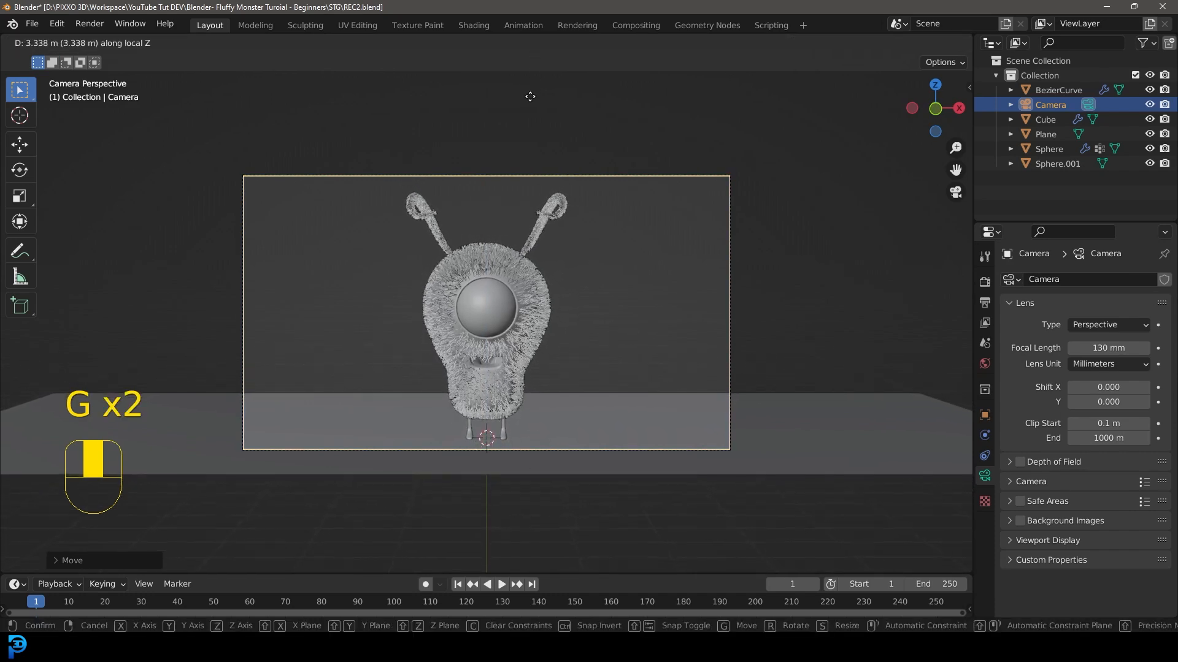
pyautogui.click(530, 99)
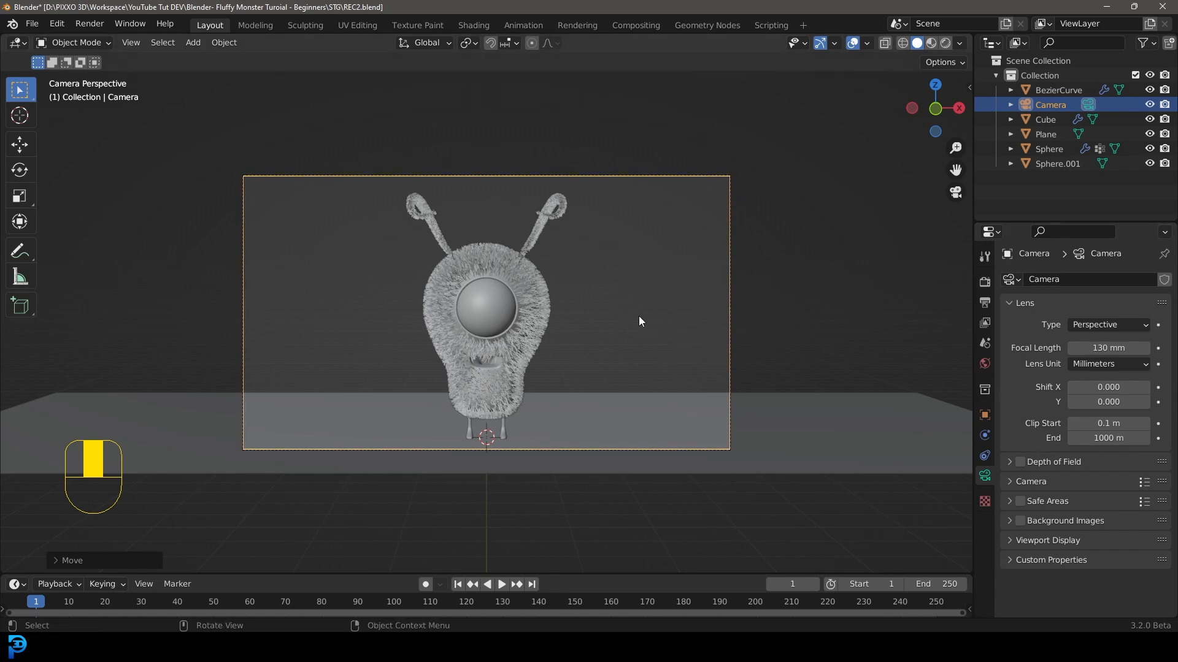
# Set the render engine to Cycles with GPU Compute as the device.
pyautogui.click(985, 280)
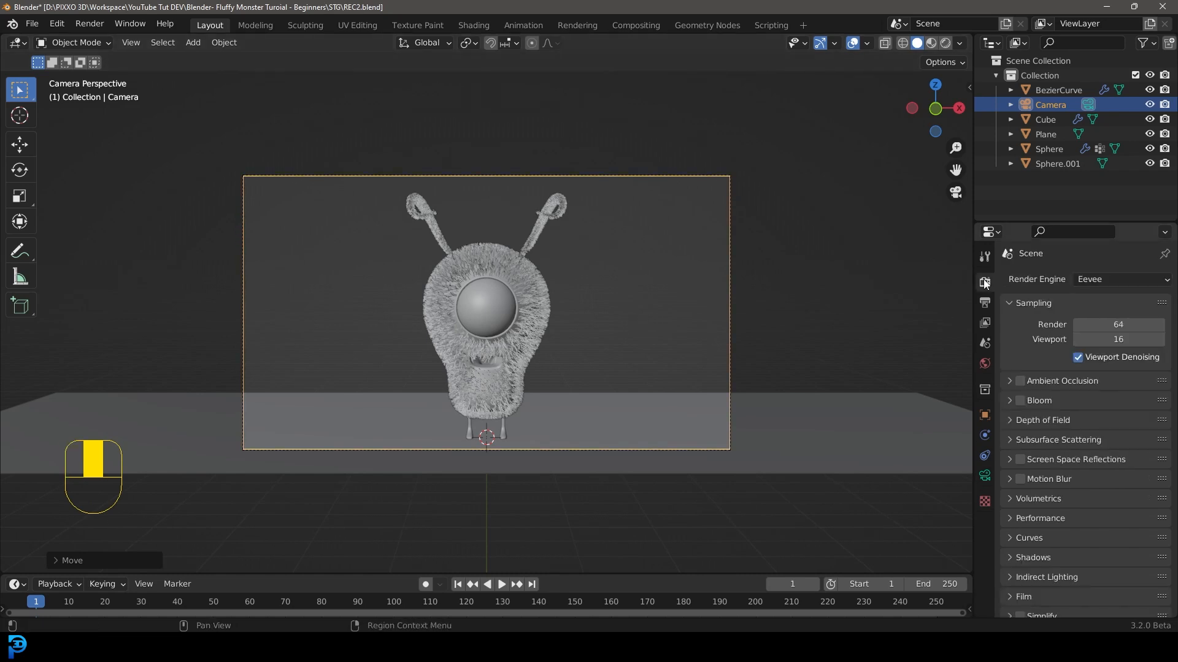
pyautogui.click(1091, 280)
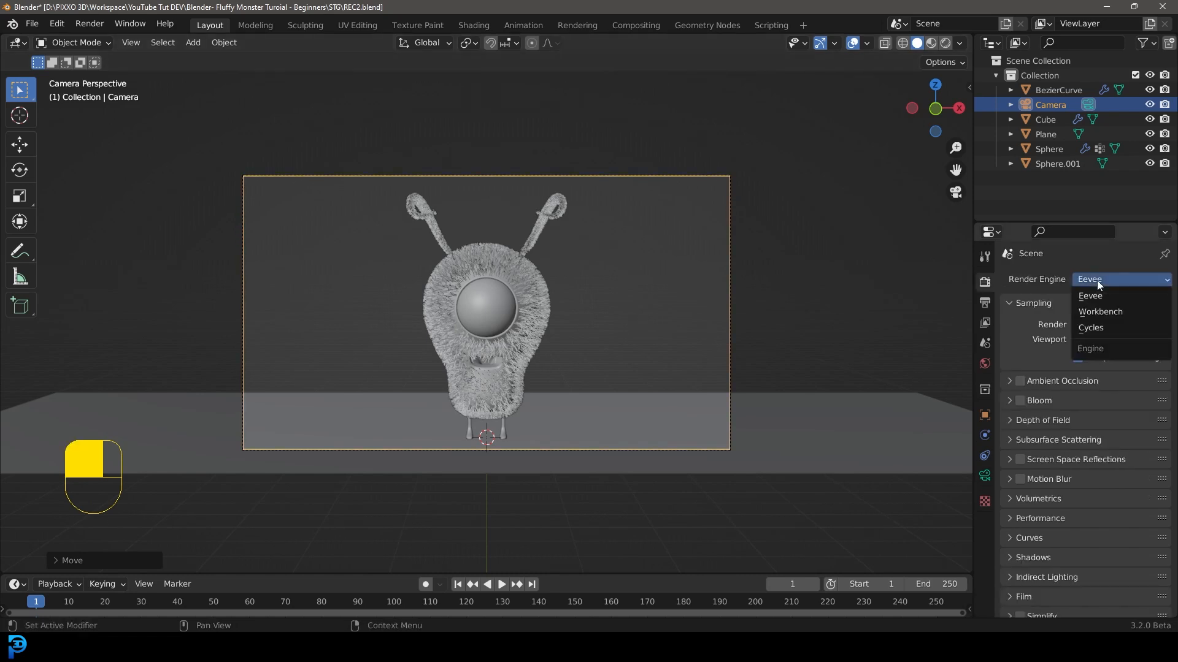
pyautogui.click(1090, 328)
pyautogui.click(1095, 314)
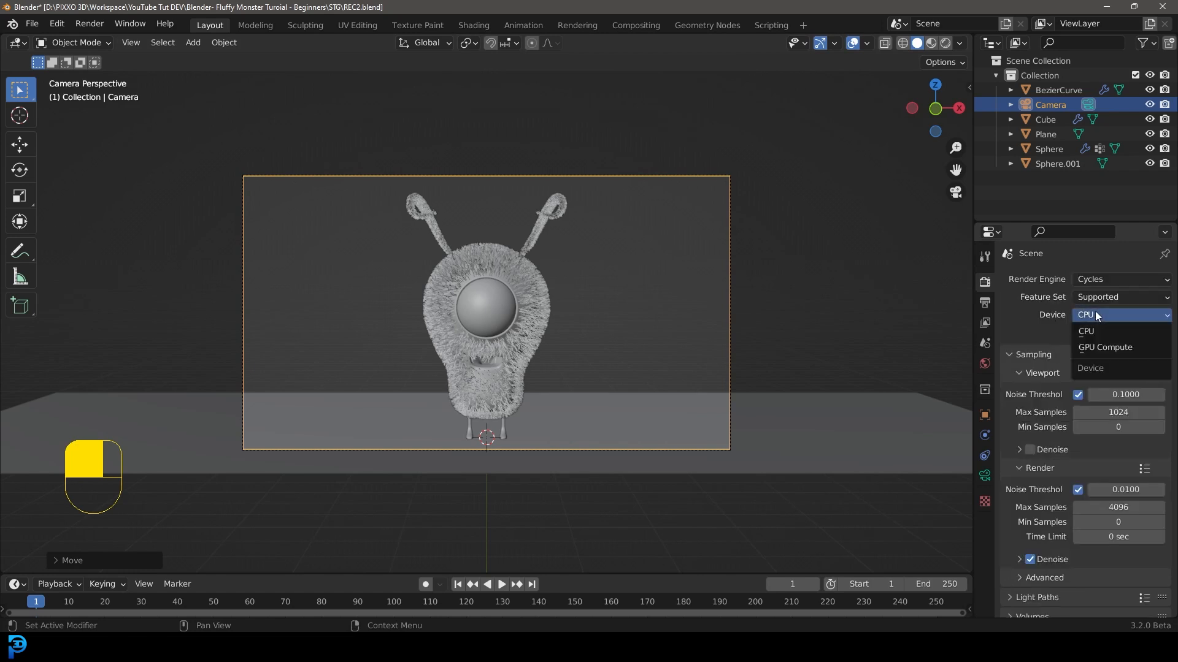
pyautogui.click(1098, 347)
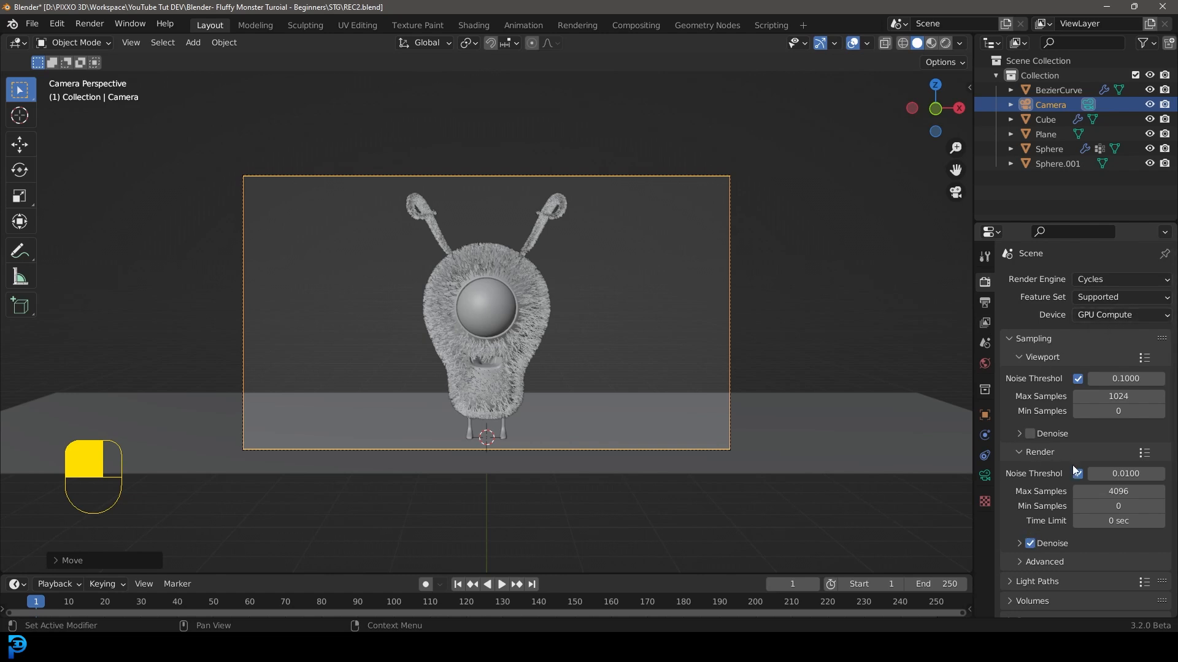
# Set the final render's maximum samples to 100 and save the file.
pyautogui.click(1115, 492)
pyautogui.write('100')
pyautogui.press('Return')
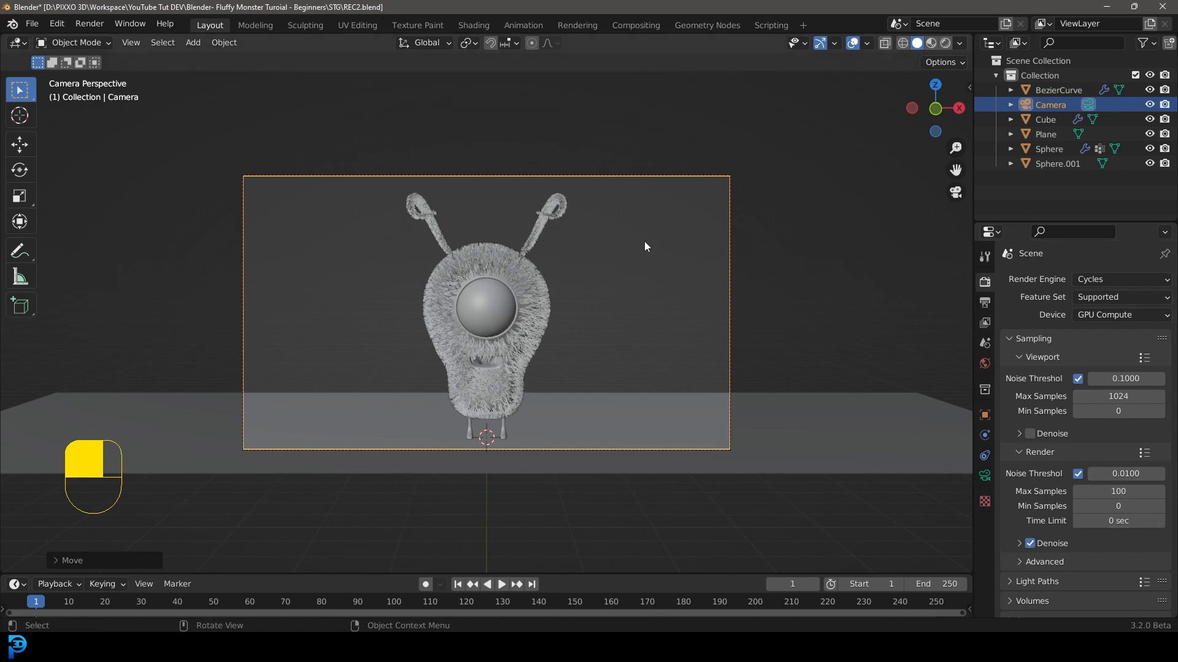
pyautogui.hotkey('ctrl', 's')
pyautogui.hotkey('ctrl', 's')
pyautogui.hotkey('ctrl', 's')
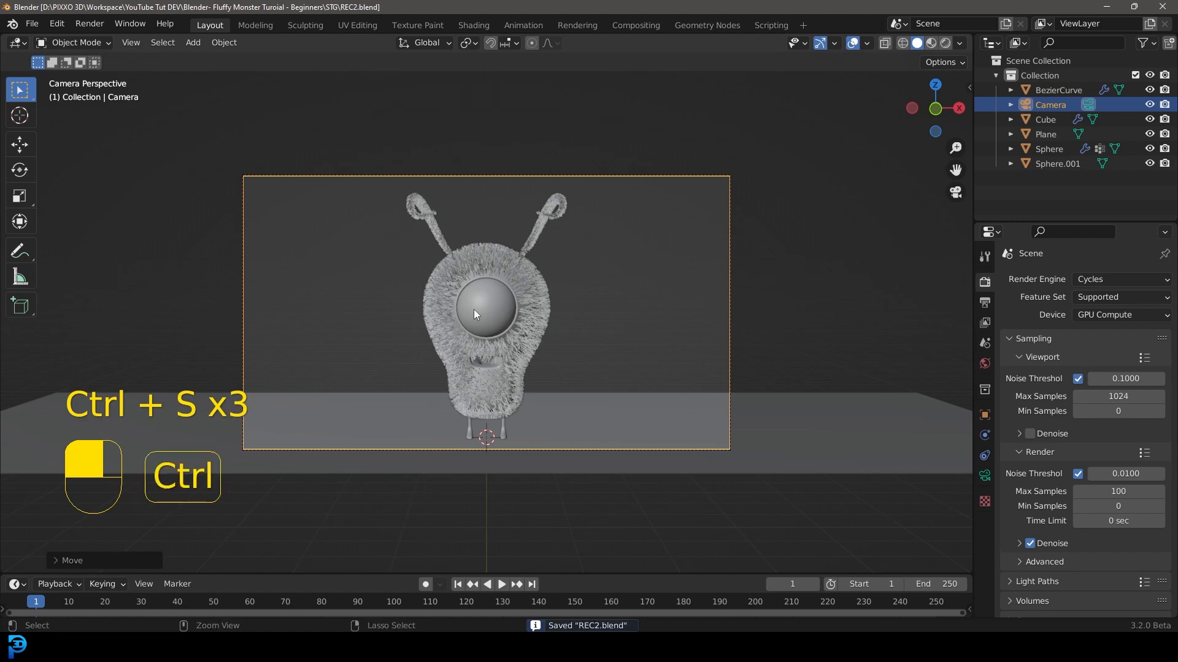
# Define a render region covering the whole camera frame and save the file.
pyautogui.hotkey('ctrl', 'b')
pyautogui.moveTo(203, 484); pyautogui.dragTo(771, 134)
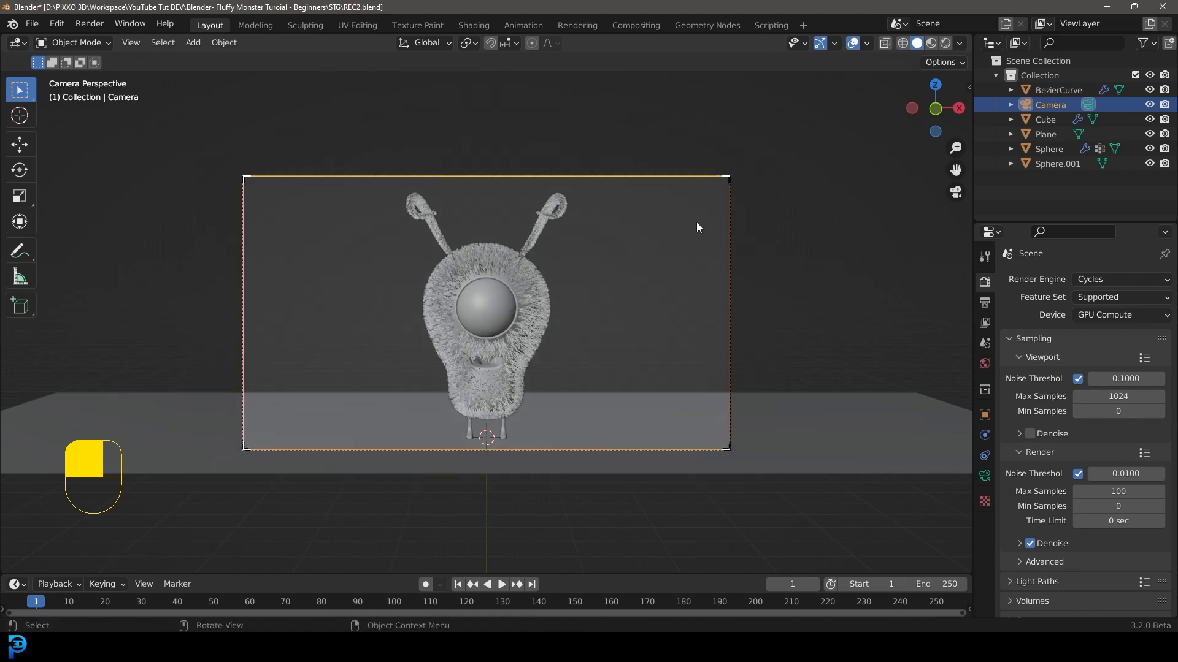
pyautogui.scroll(1, 695, 223)
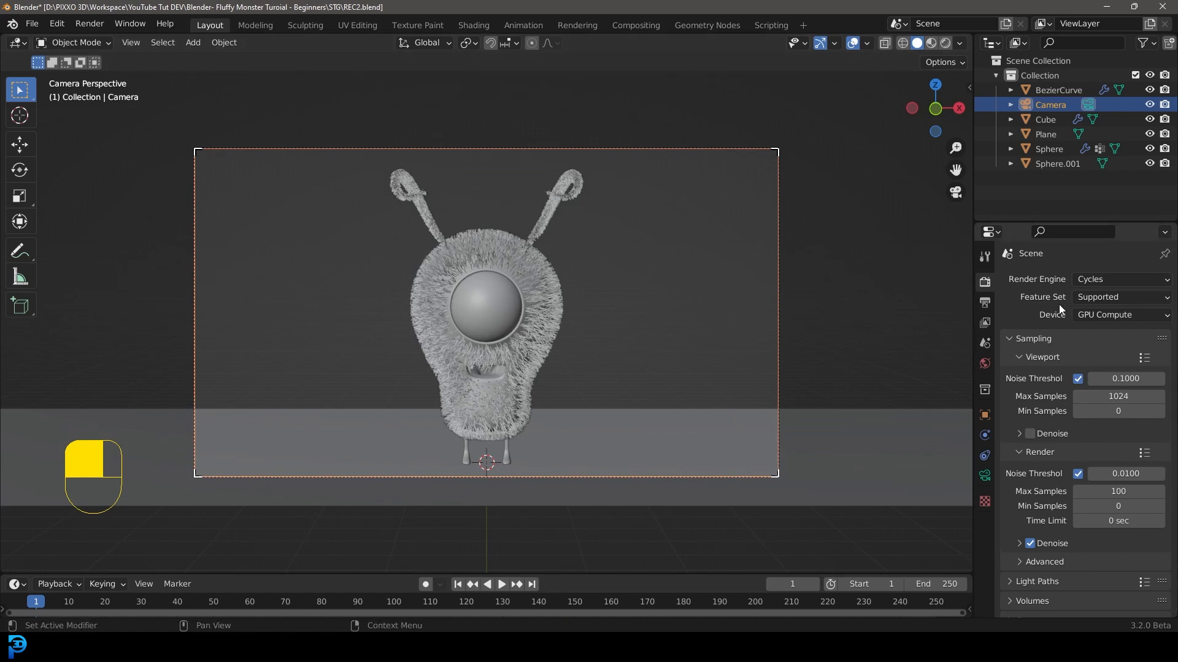
pyautogui.hotkey('ctrl', 's')
pyautogui.hotkey('ctrl', 's')
pyautogui.hotkey('ctrl', 's')
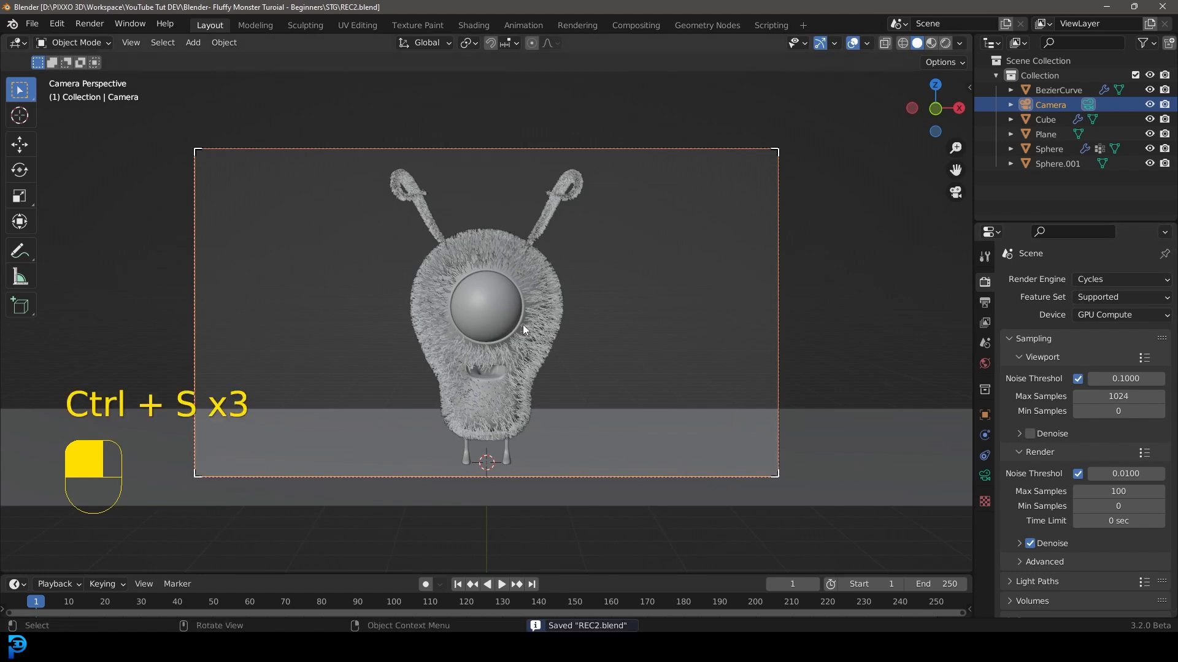
# Show the viewport in Rendered shading and assign a Sky Texture to the world's background color.
pyautogui.press('z')
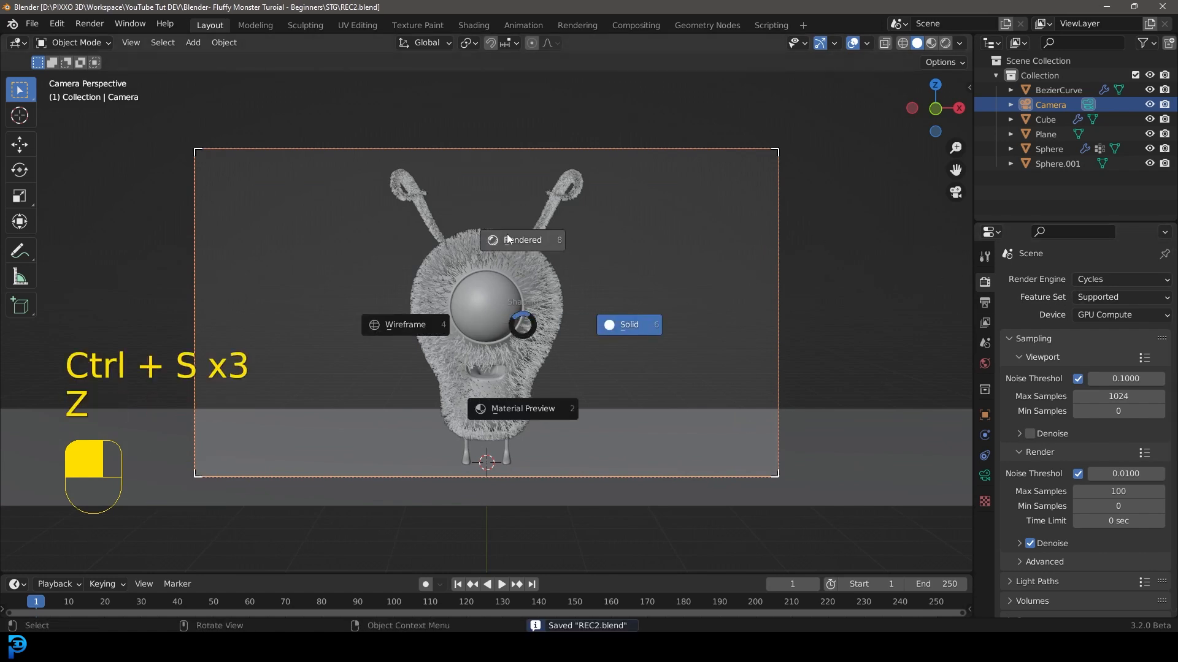
pyautogui.click(507, 239)
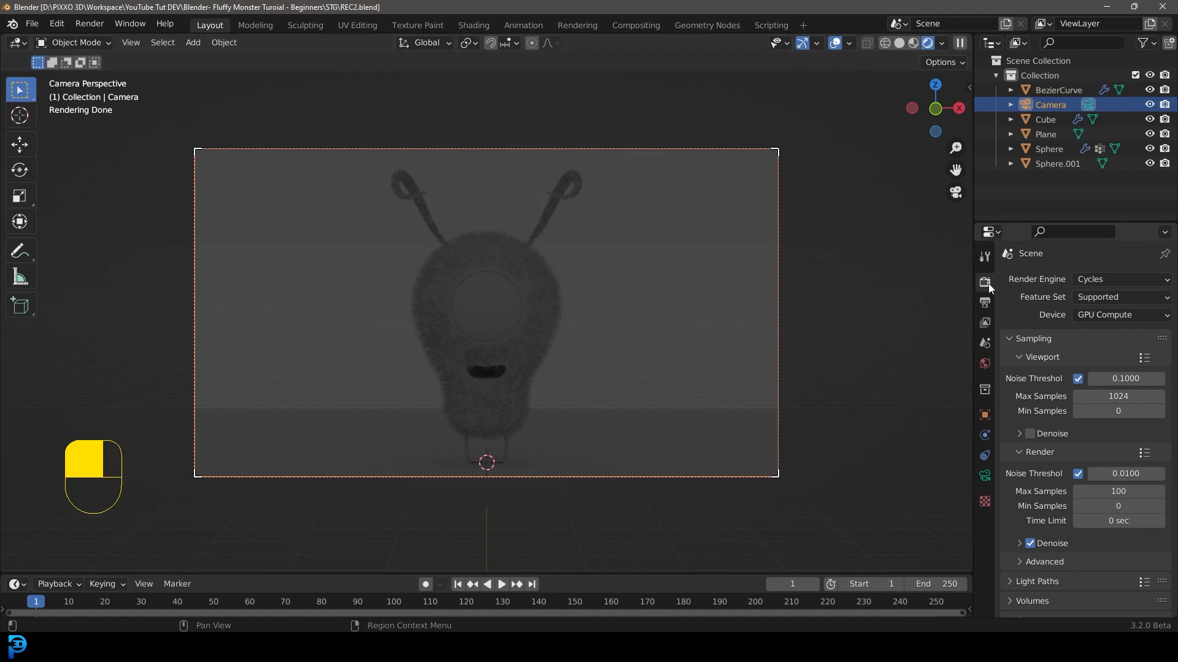
pyautogui.click(985, 364)
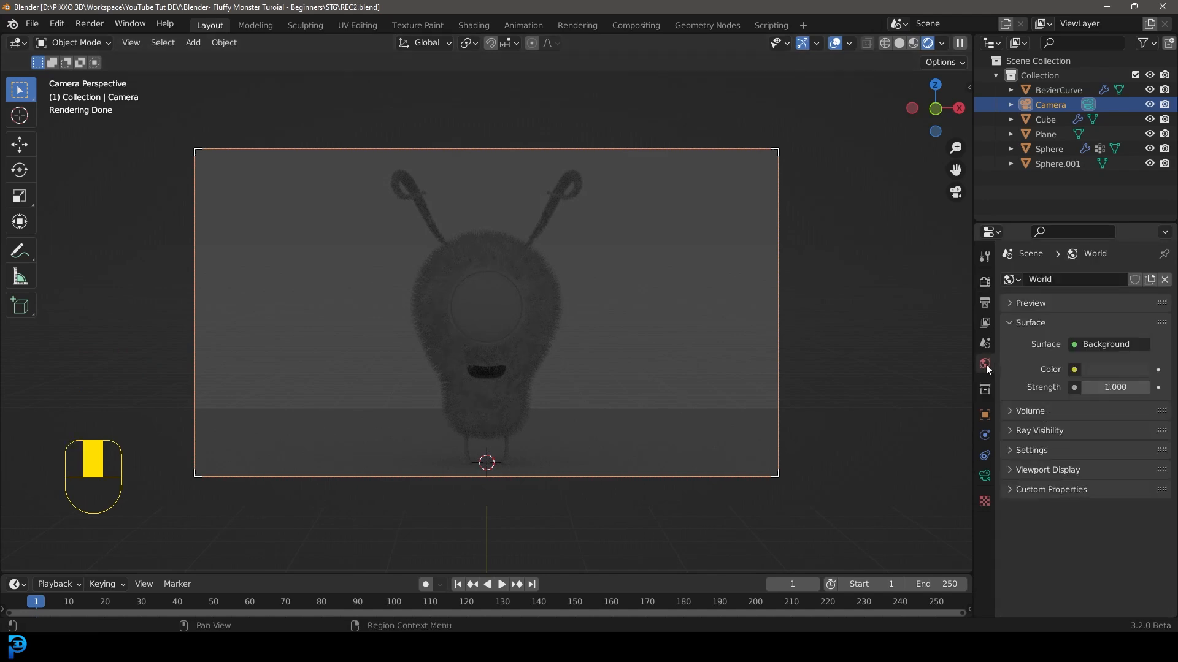
pyautogui.click(1073, 369)
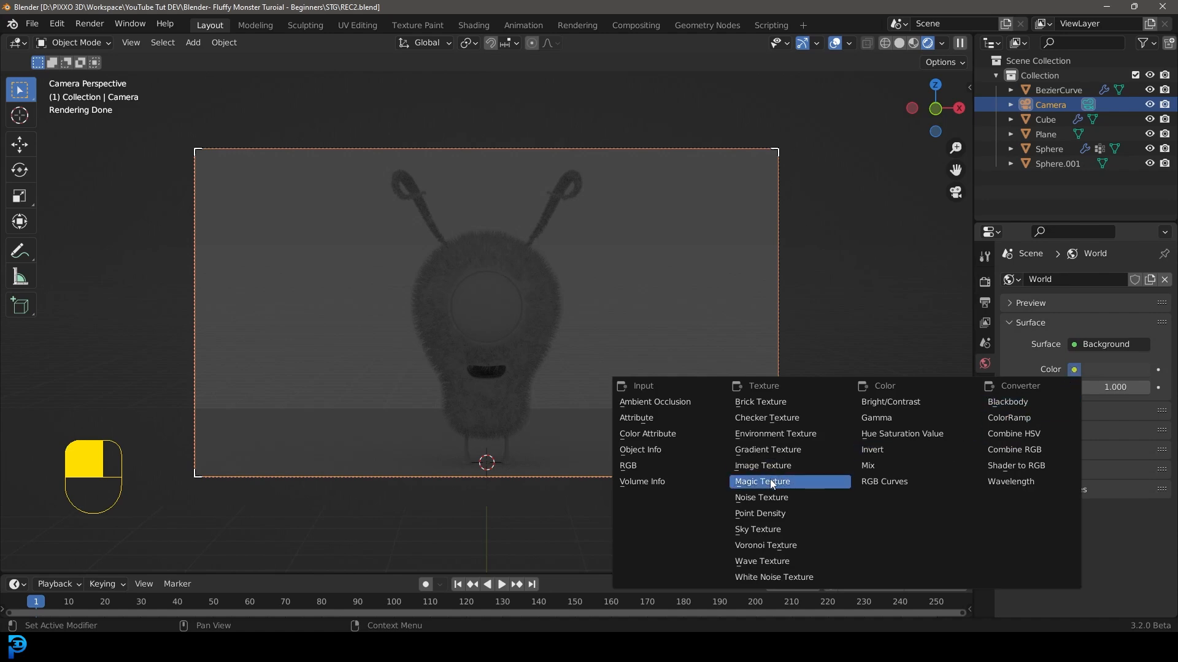
pyautogui.click(769, 528)
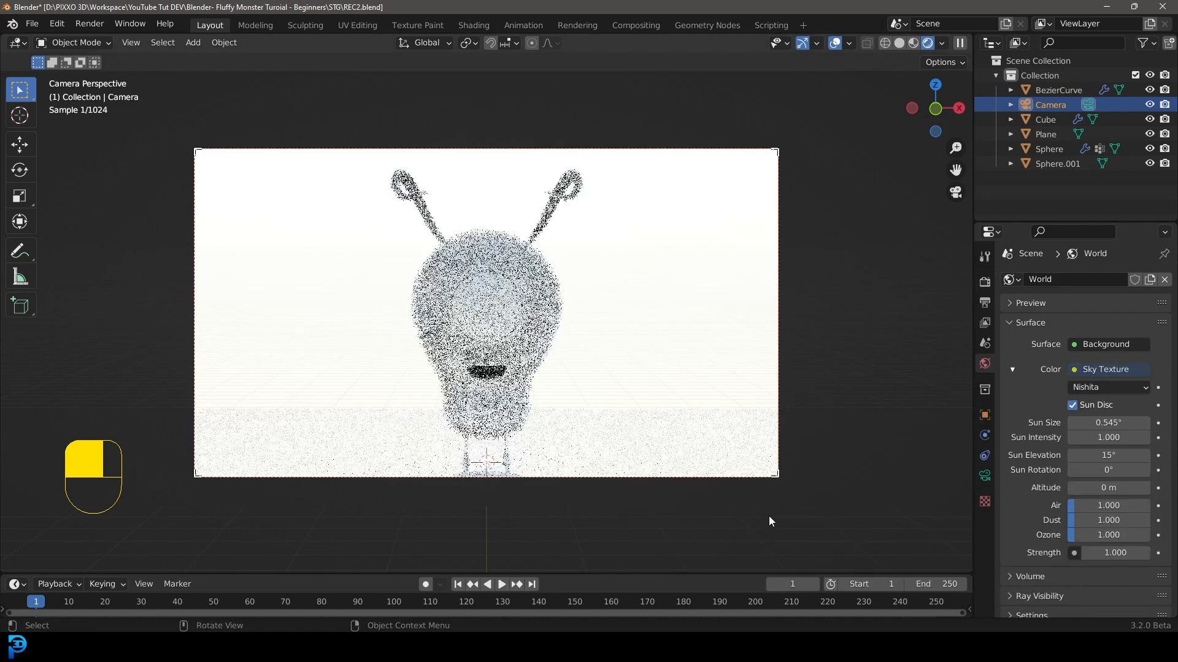
# Lower the world's sky strength to 0.1 and set the sun rotation to about 57.9°.
pyautogui.click(1109, 552)
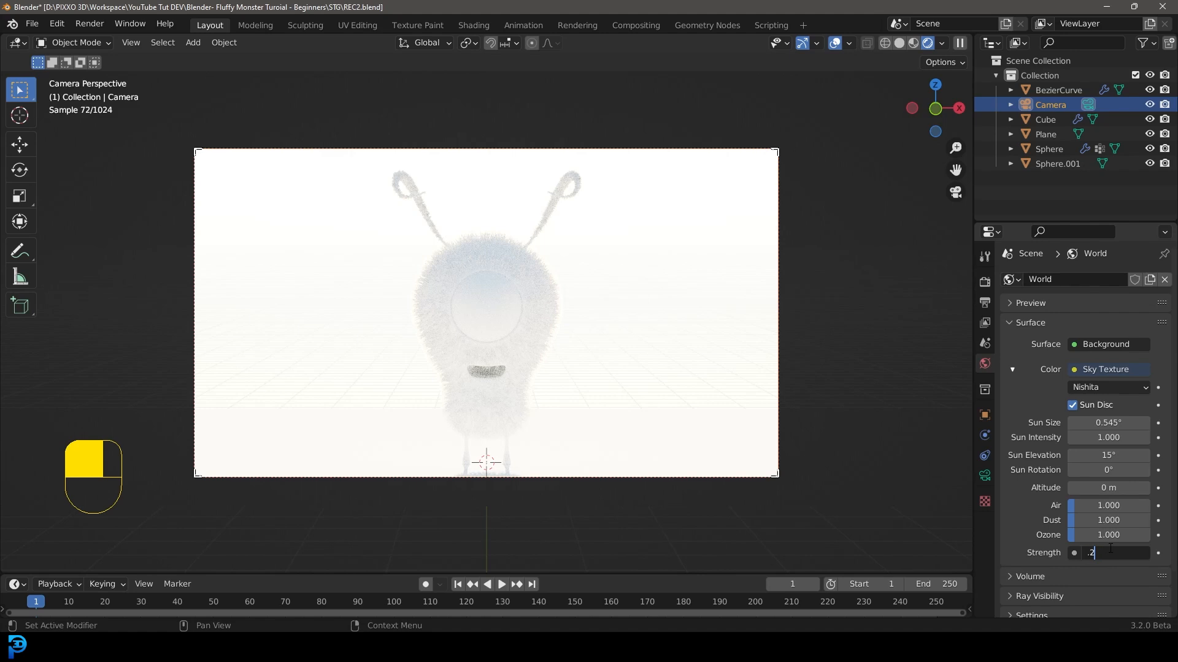
pyautogui.write('.2')
pyautogui.press('Return')
pyautogui.click(1085, 552)
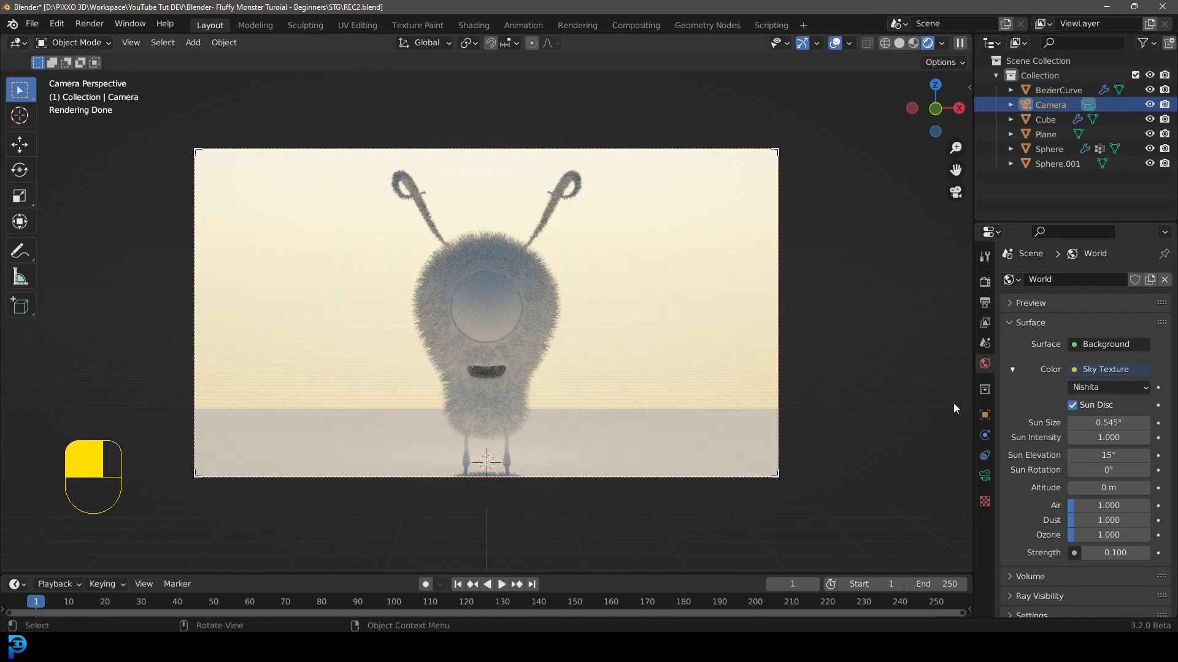
pyautogui.moveTo(1109, 470); pyautogui.dragTo(1144, 469)
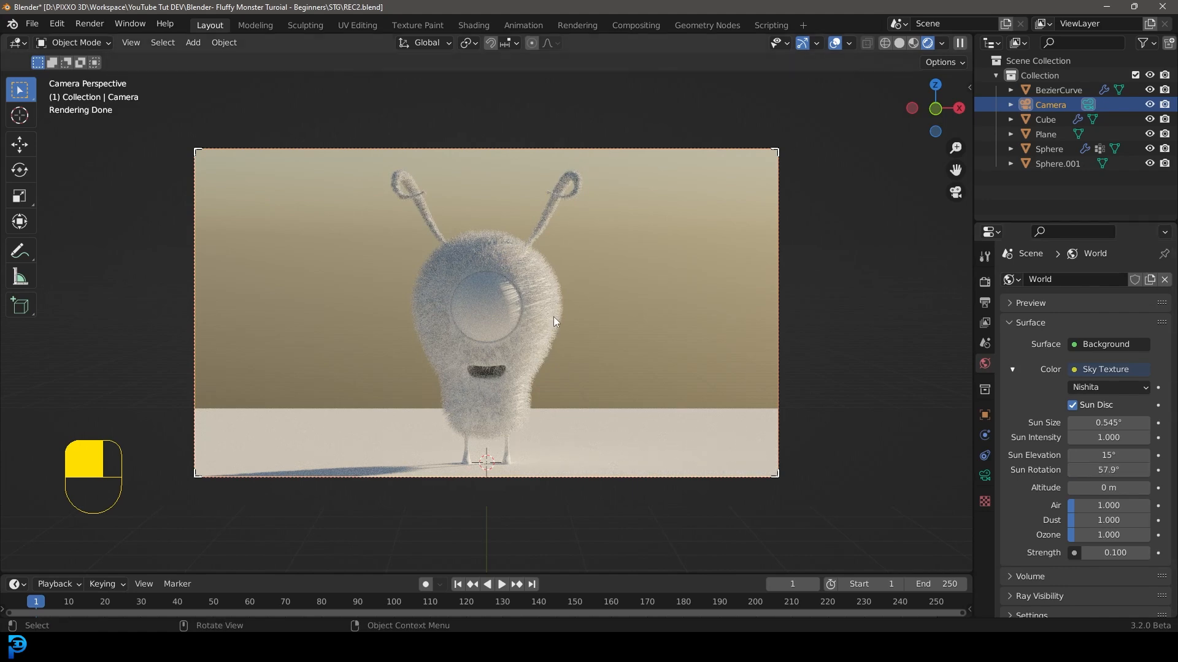
# Add an area light, move it above the floor beside the monster, and rotate it about 70° to face the monster.
pyautogui.hotkey('shift', 'a')
pyautogui.moveTo(512, 272)
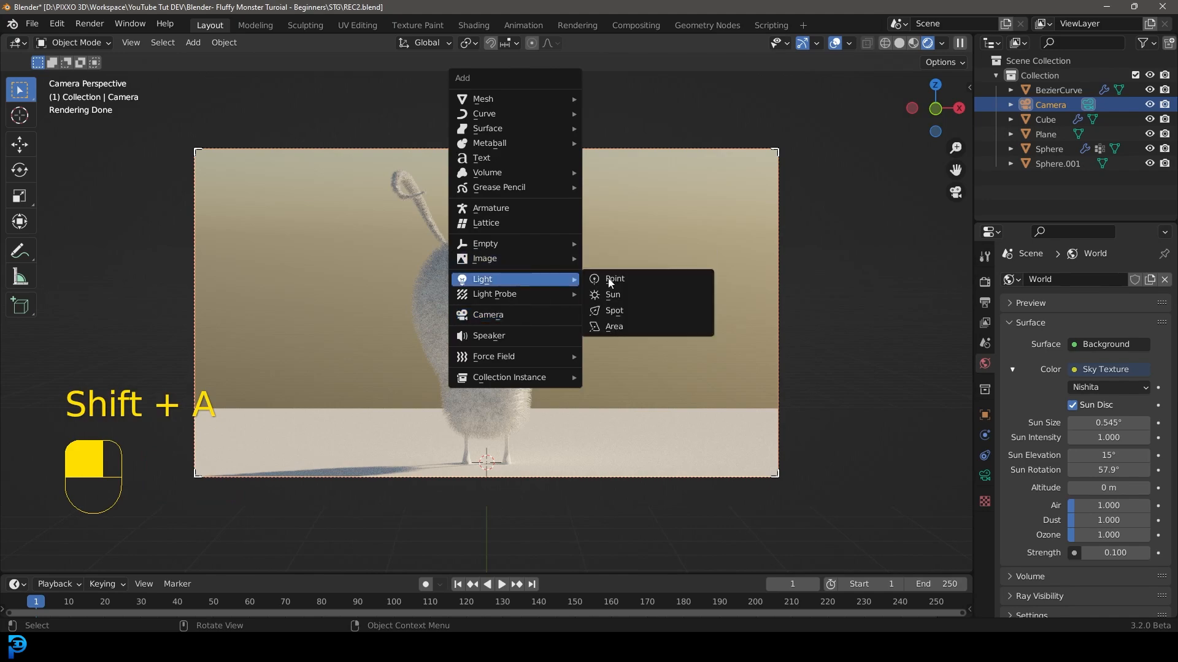
pyautogui.click(626, 328)
pyautogui.moveTo(599, 325); pyautogui.dragTo(585, 356, button='middle')
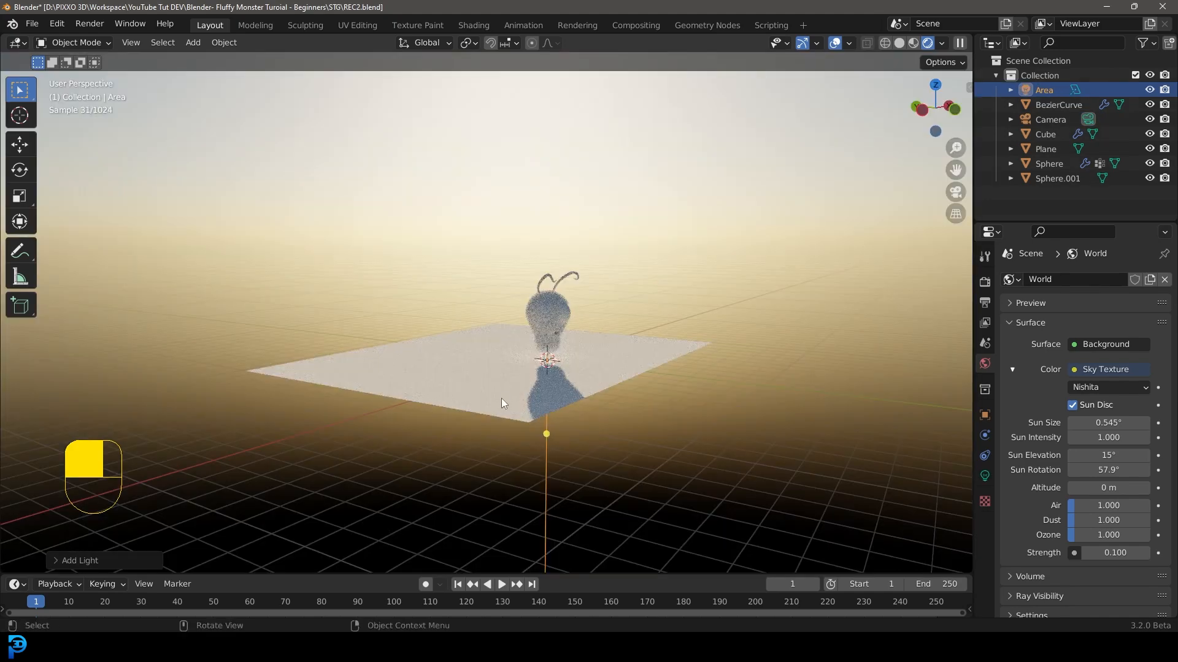
pyautogui.press('g')
pyautogui.click(758, 371)
pyautogui.press('r')
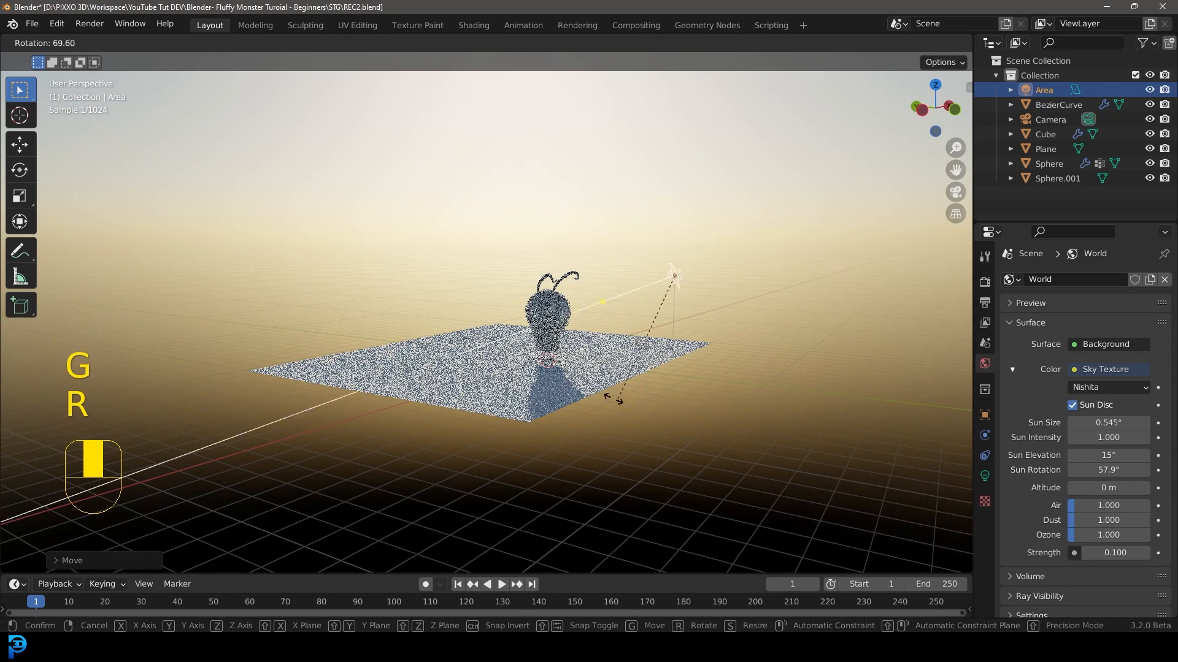
pyautogui.click(611, 399)
pyautogui.moveTo(725, 305); pyautogui.dragTo(667, 302, button='middle')
pyautogui.press('z')
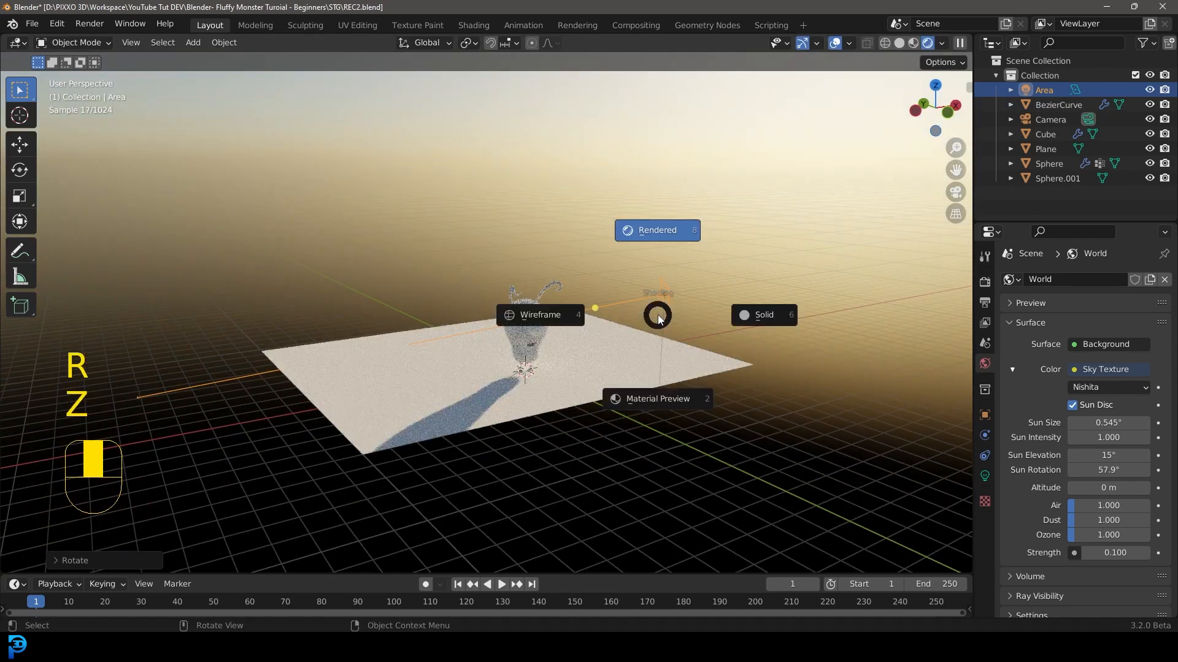
pyautogui.click(659, 312)
pyautogui.press('z')
pyautogui.click(664, 232)
# Set the area light's power to 300 W and enlarge its size to about 4.16 m.
pyautogui.click(985, 476)
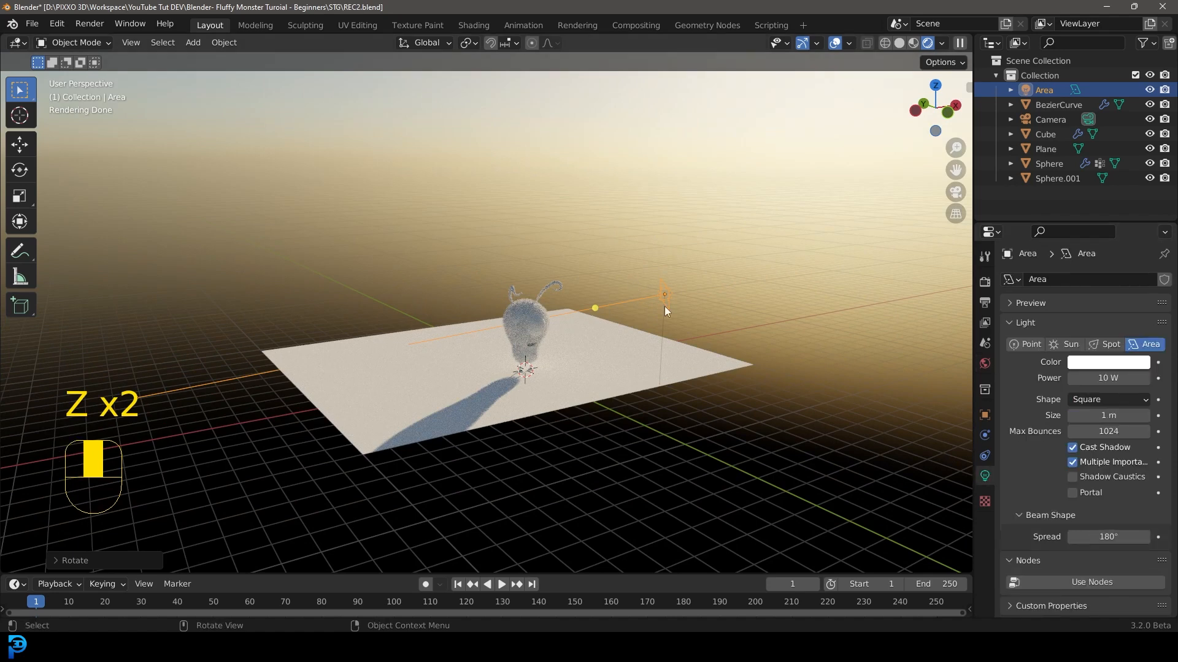
pyautogui.click(1096, 379)
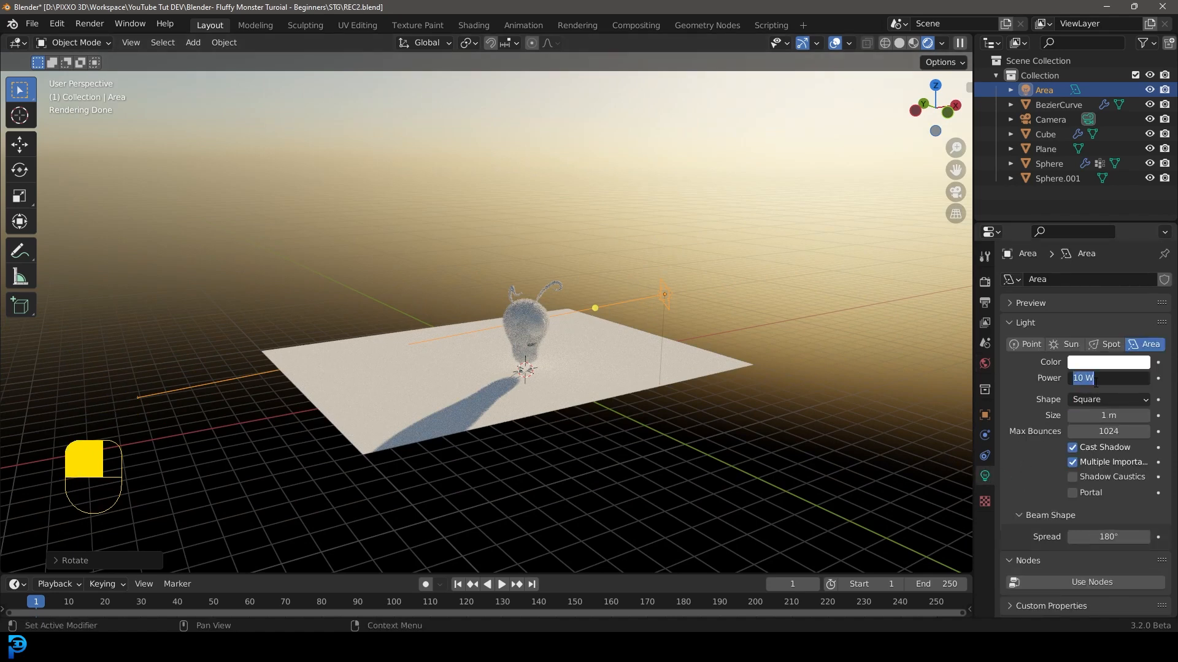
pyautogui.write('300')
pyautogui.press('Return')
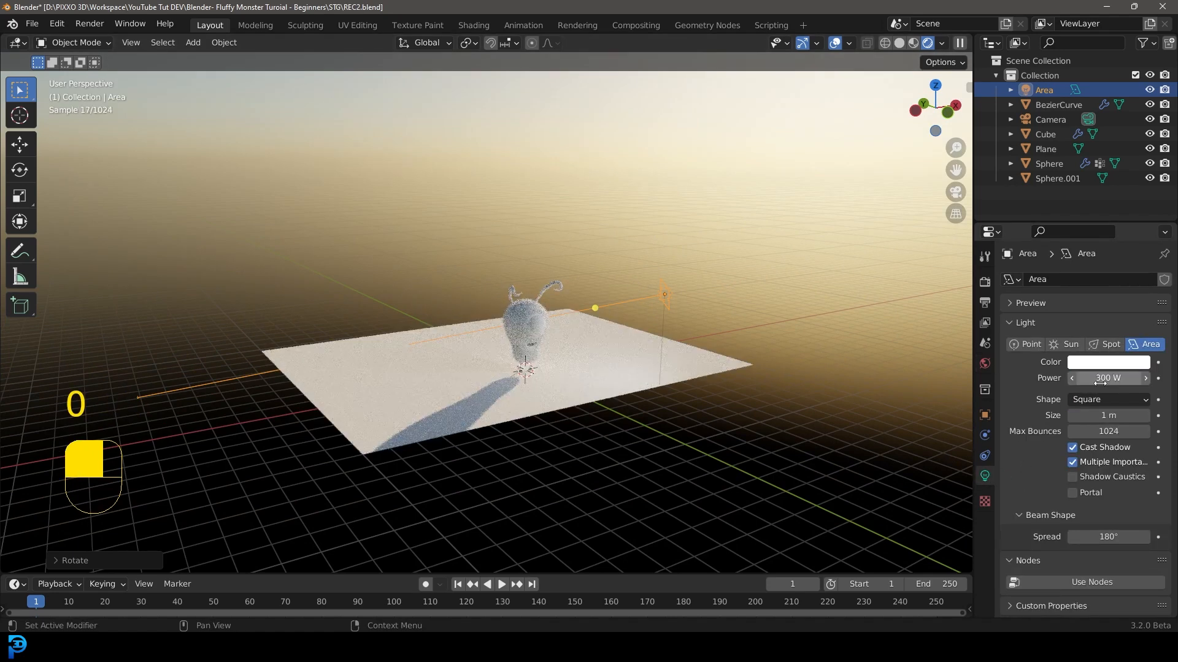
pyautogui.moveTo(1098, 415); pyautogui.dragTo(1159, 415)
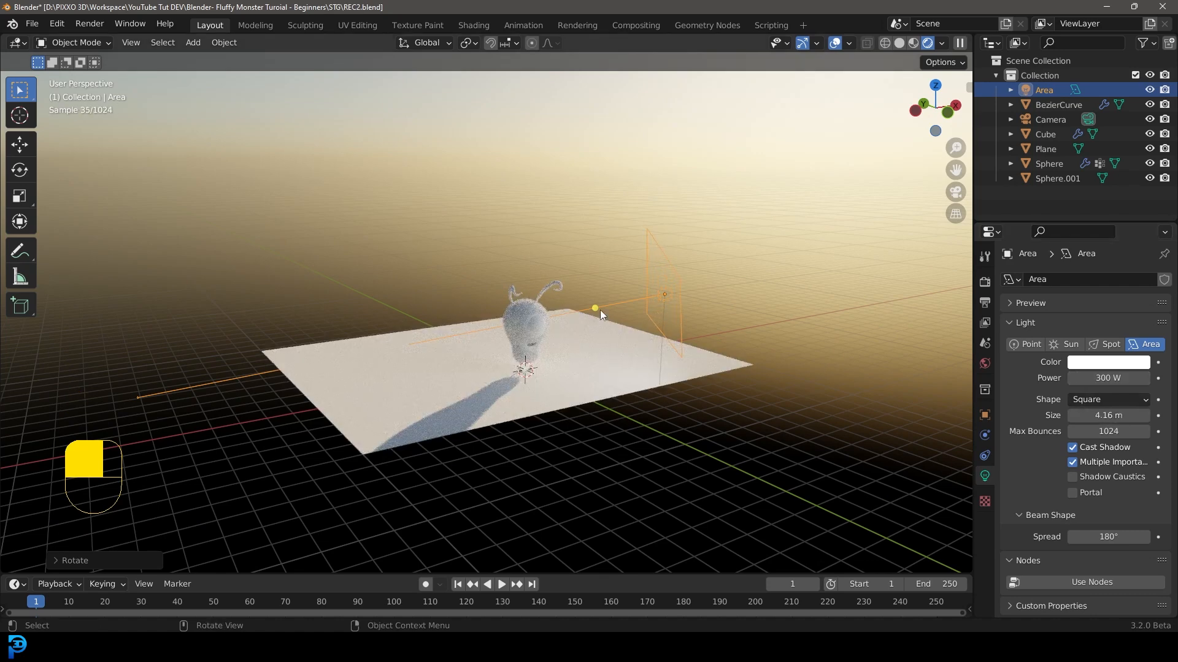
# Look through the camera at the lit monster and save the file.
pyautogui.press('KP_0')
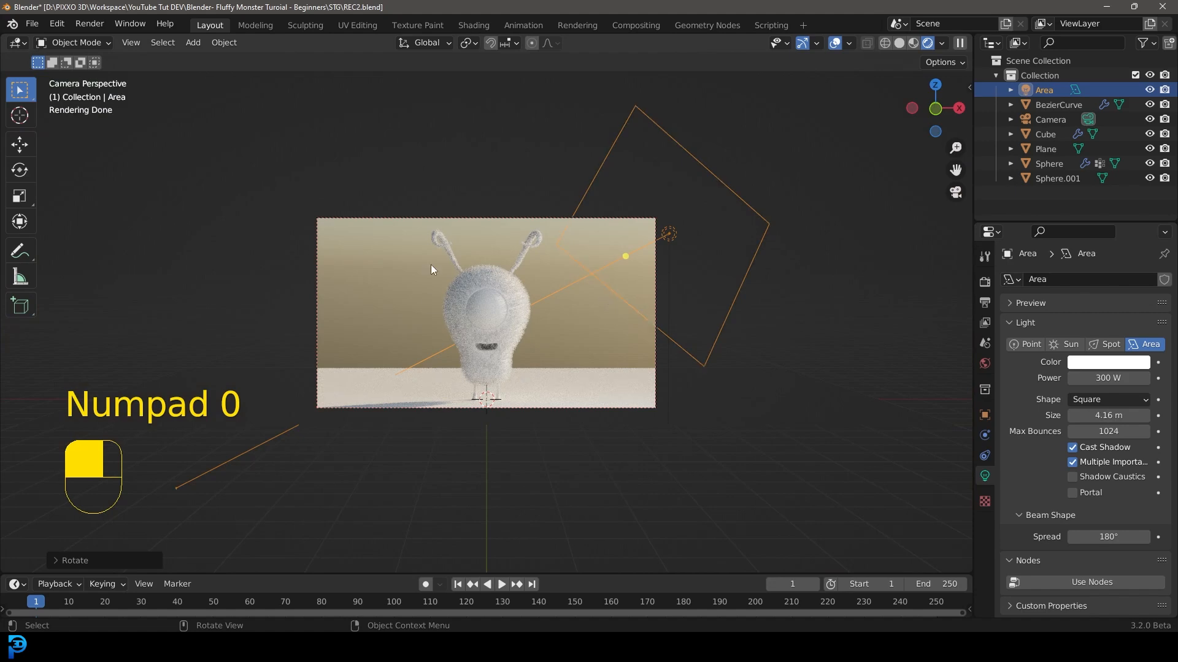
pyautogui.scroll(2, 486, 228)
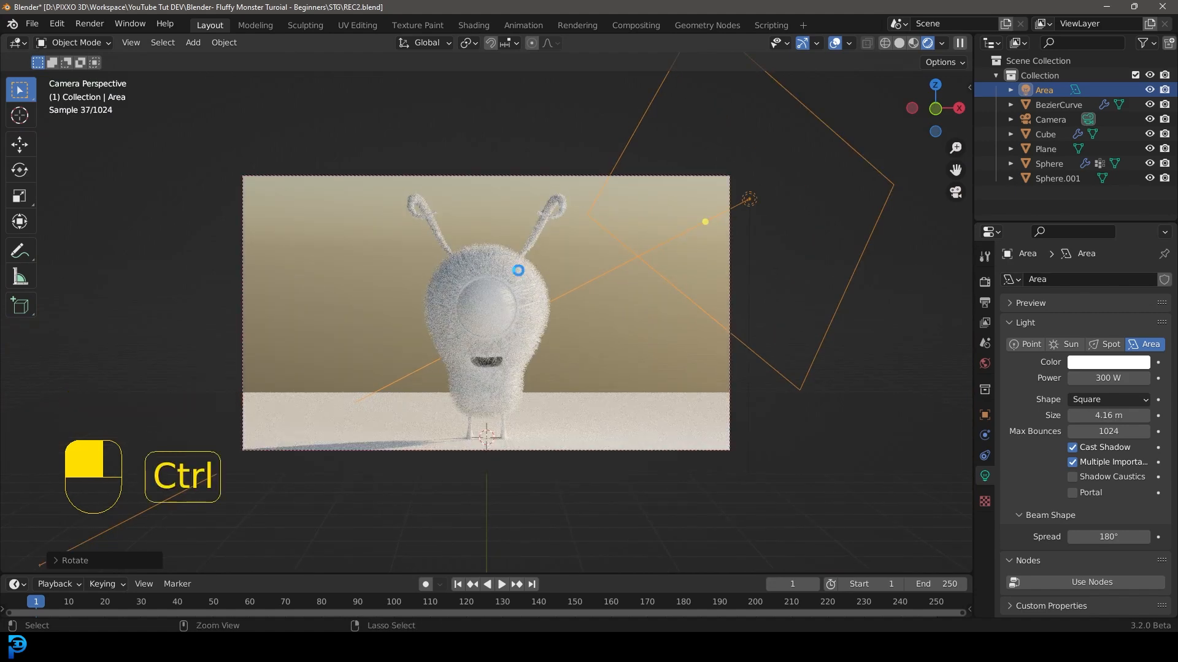
pyautogui.hotkey('ctrl', 's')
pyautogui.hotkey('ctrl', 's')
pyautogui.hotkey('ctrl', 's')
pyautogui.scroll(1, 511, 269)
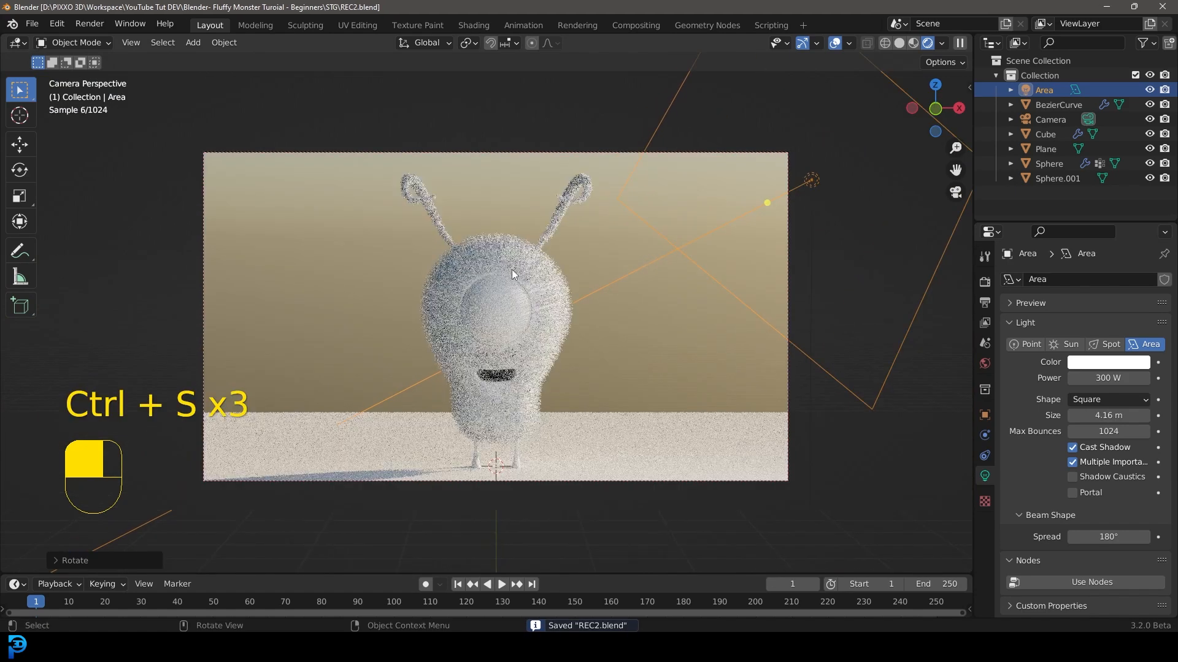
# Open the Shading workspace and show its viewport in Rendered shading.
pyautogui.click(474, 24)
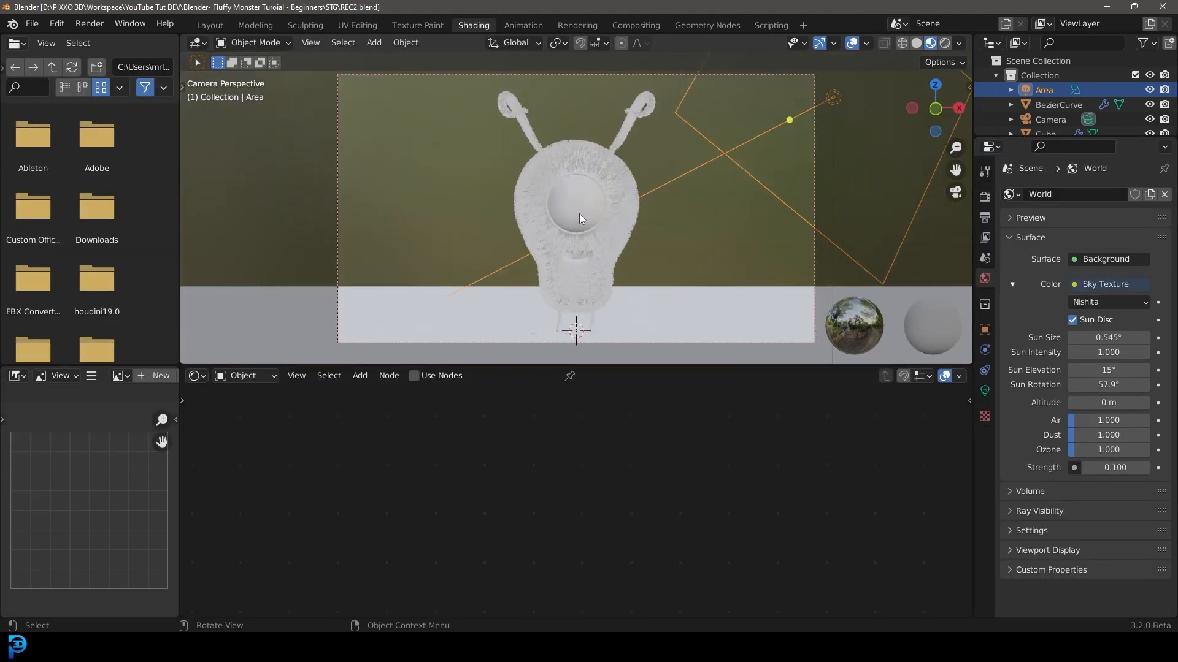
pyautogui.press('z')
pyautogui.click(570, 122)
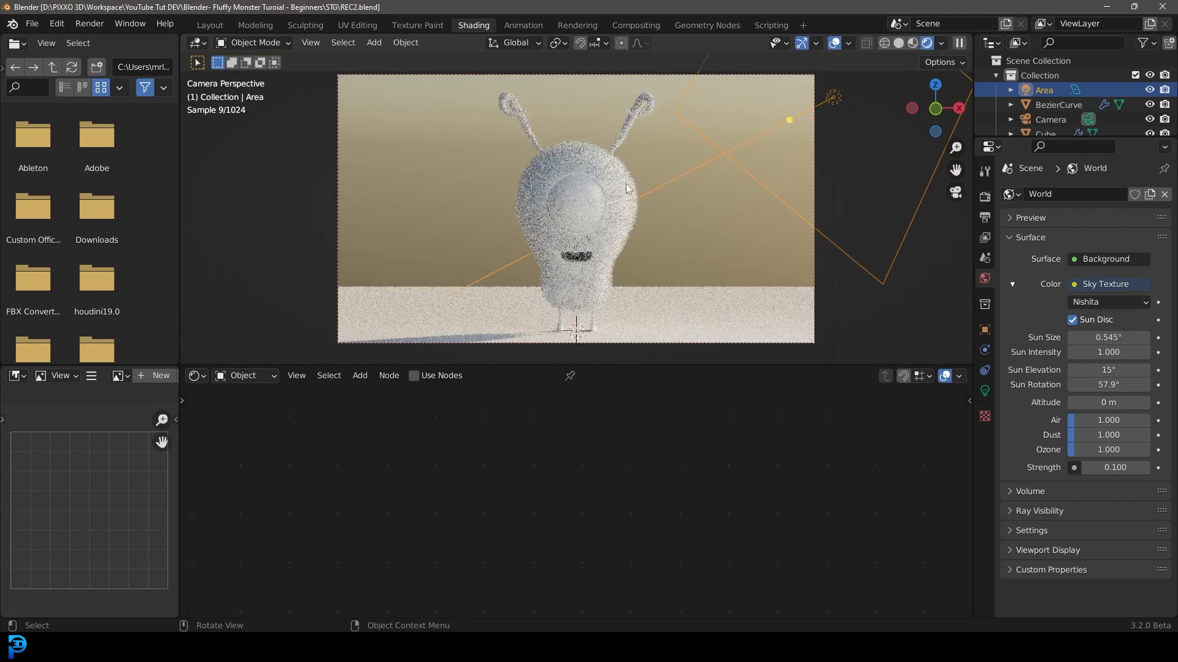
# Create a new material for the monster's body and give it an orange base color.
pyautogui.scroll(1, 618, 186)
pyautogui.click(569, 142)
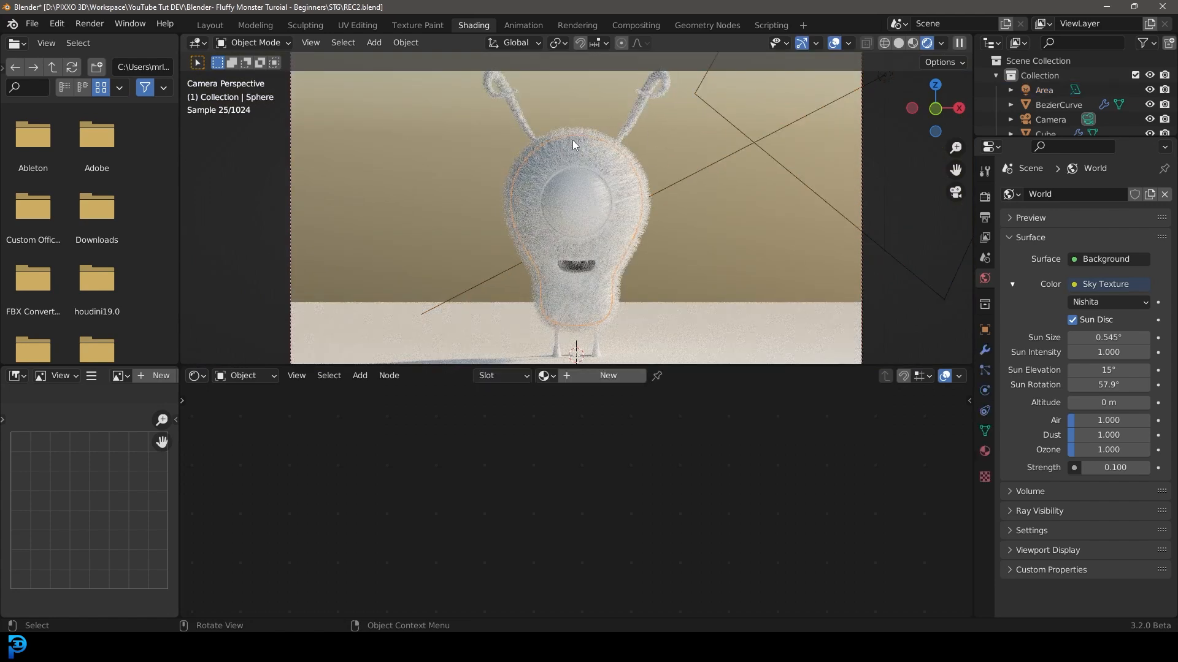
pyautogui.click(595, 377)
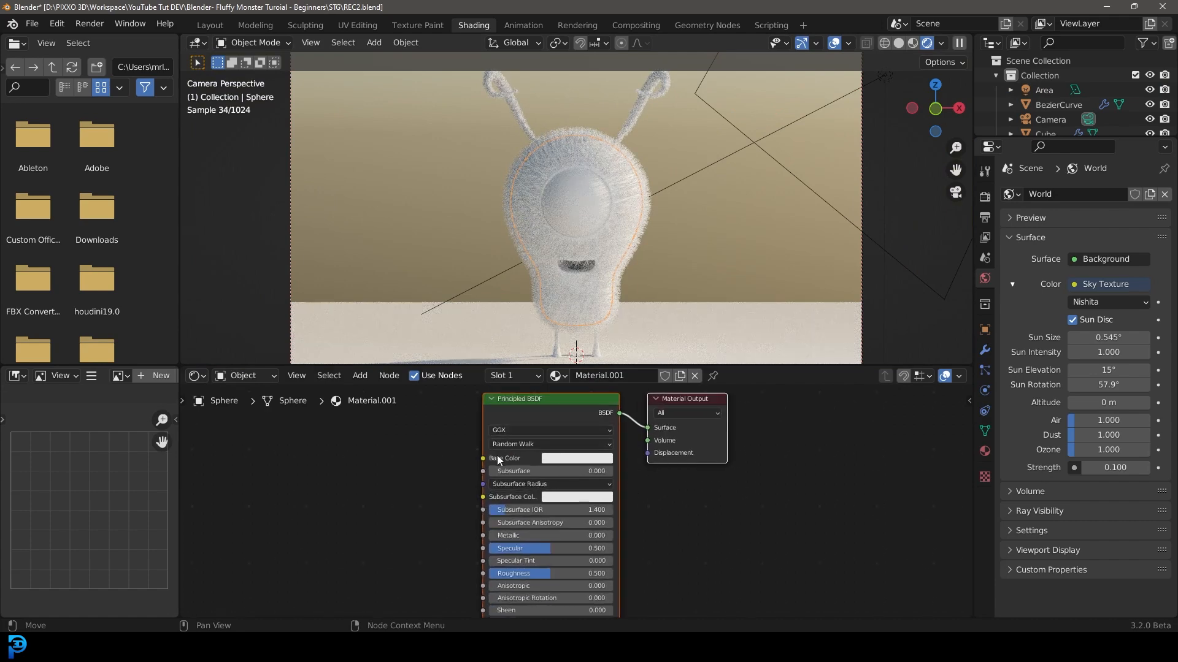
pyautogui.click(555, 460)
pyautogui.click(578, 365)
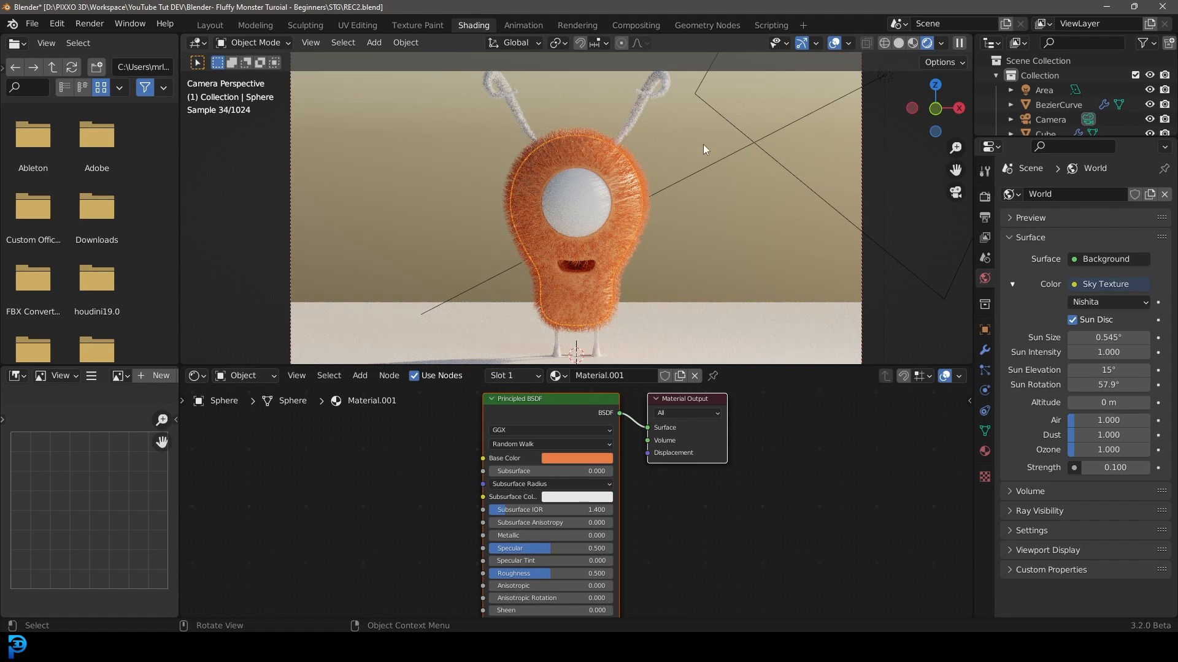
# Create a new material for the antennae and give it a red base color.
pyautogui.click(636, 122)
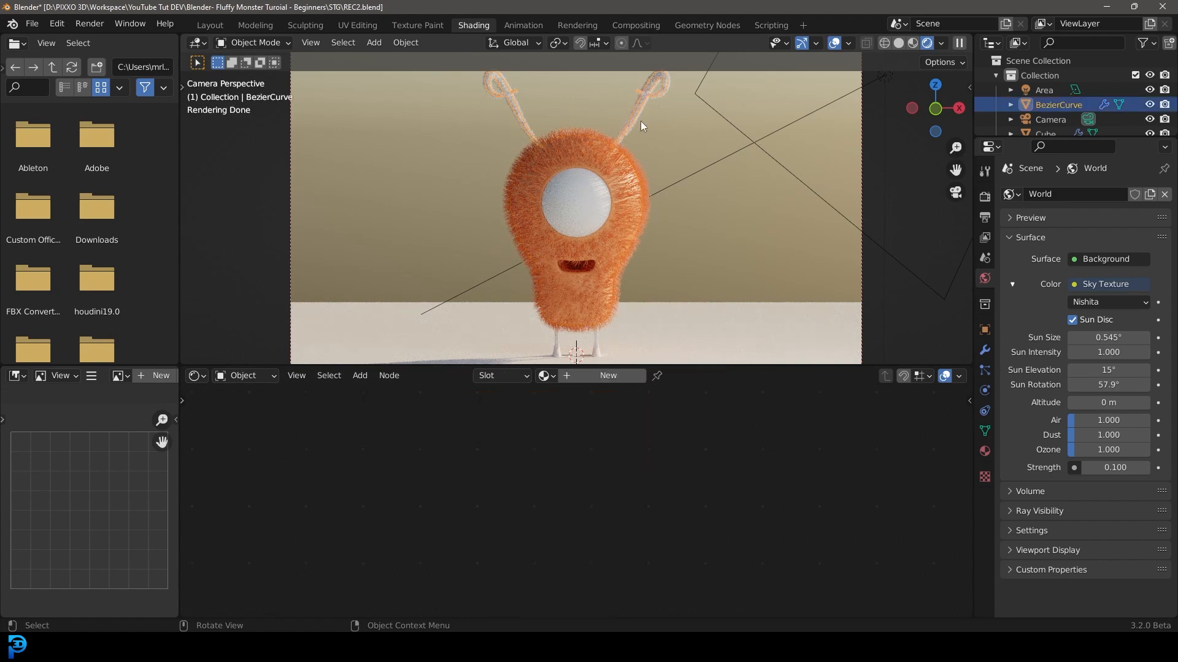
pyautogui.click(606, 375)
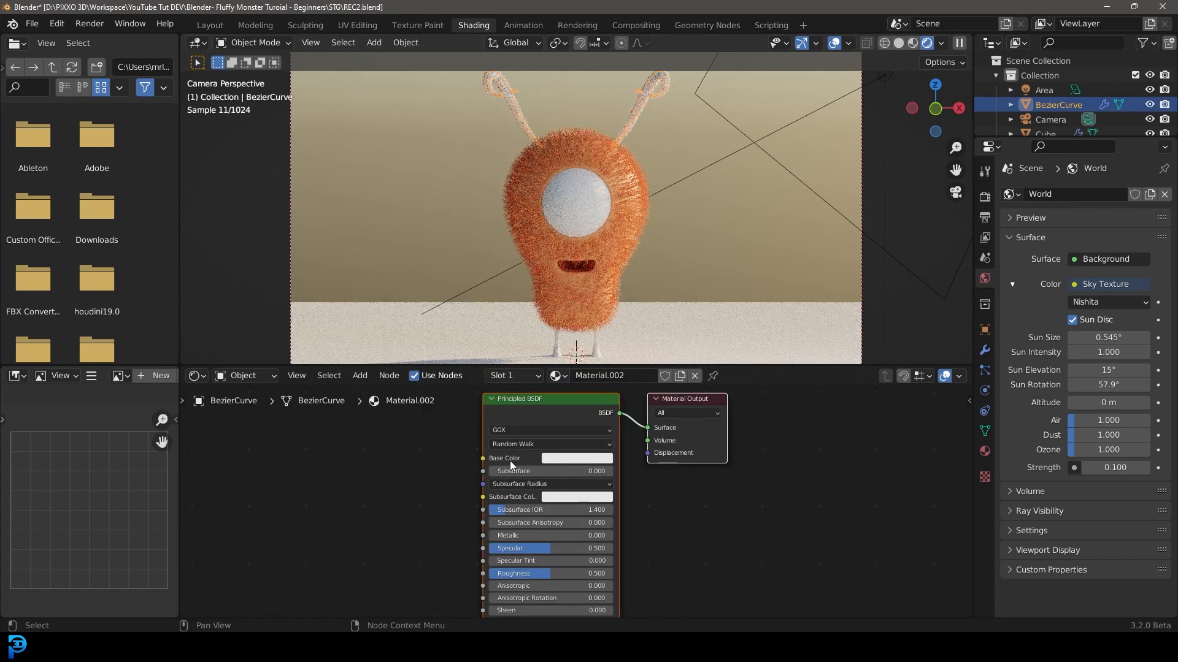
pyautogui.click(564, 461)
pyautogui.click(587, 361)
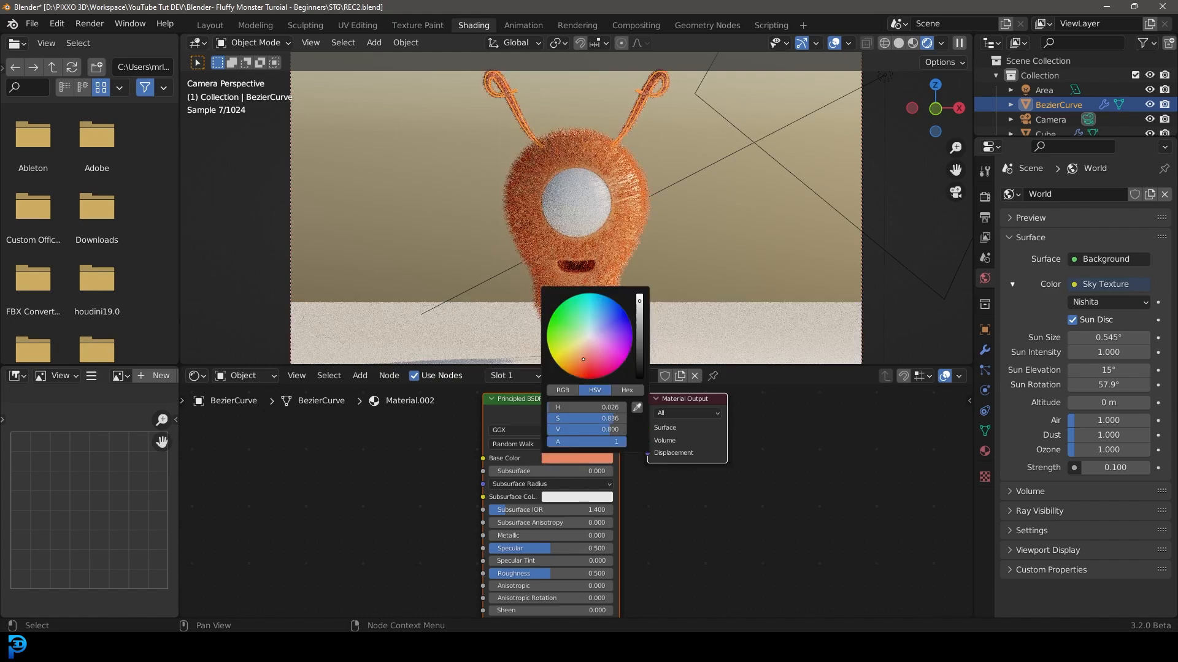
pyautogui.click(656, 141)
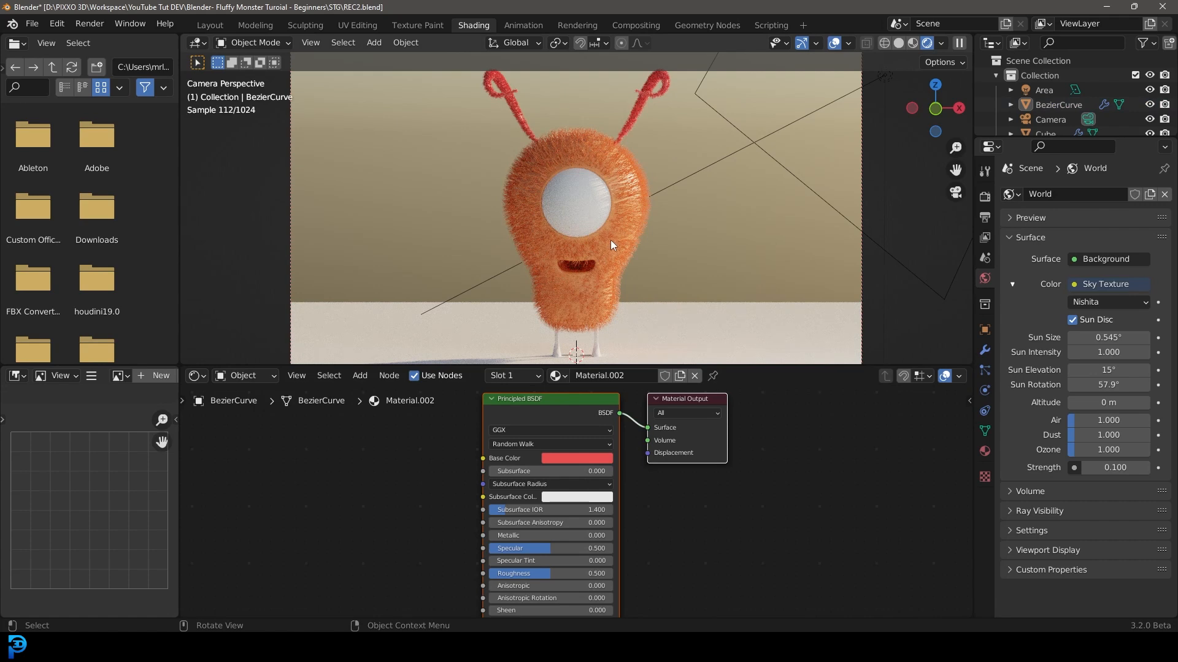
# Create a new material for the monster's legs and give it a dark brown base color.
pyautogui.click(594, 344)
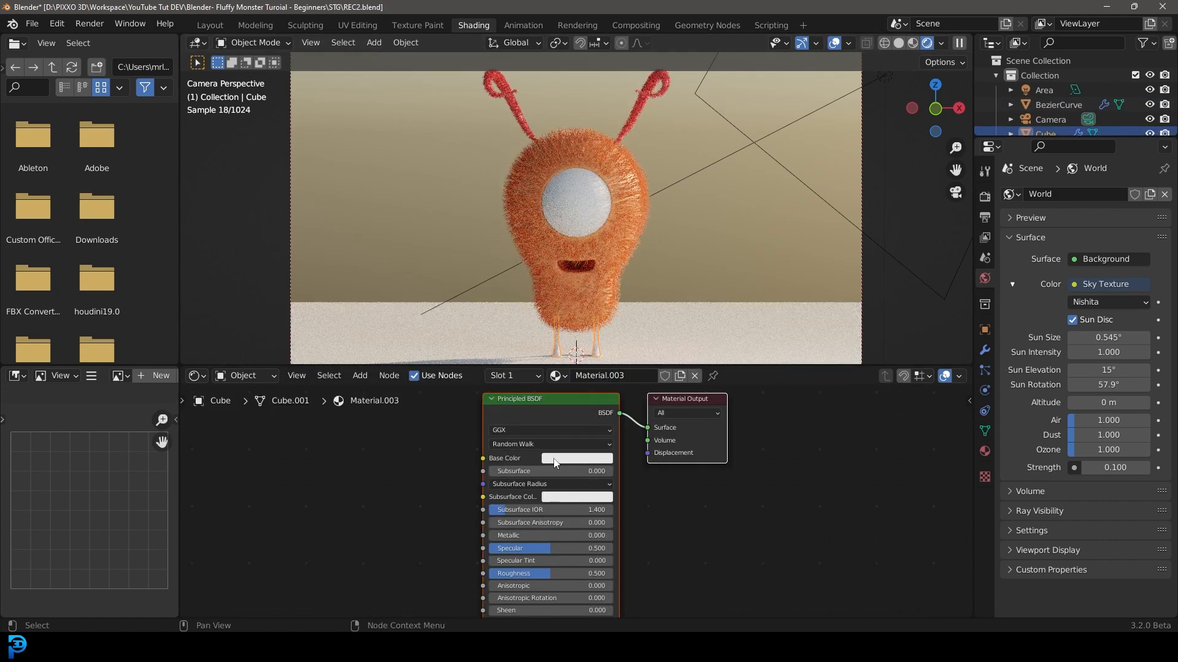
pyautogui.click(555, 458)
pyautogui.click(571, 363)
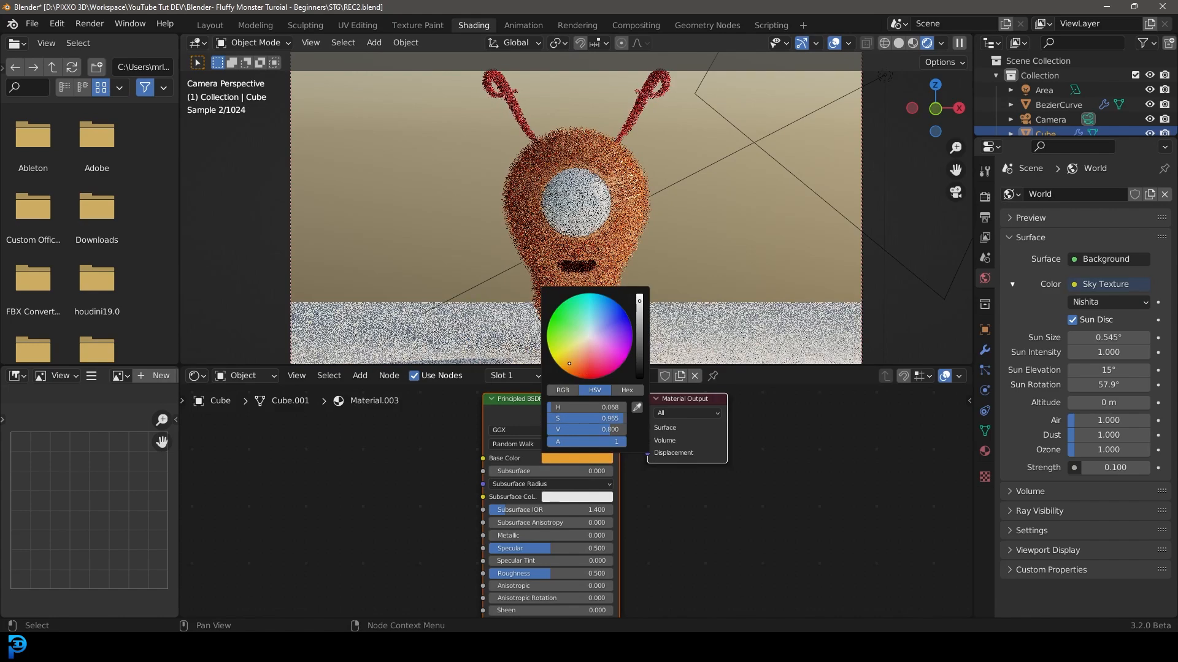
pyautogui.click(637, 341)
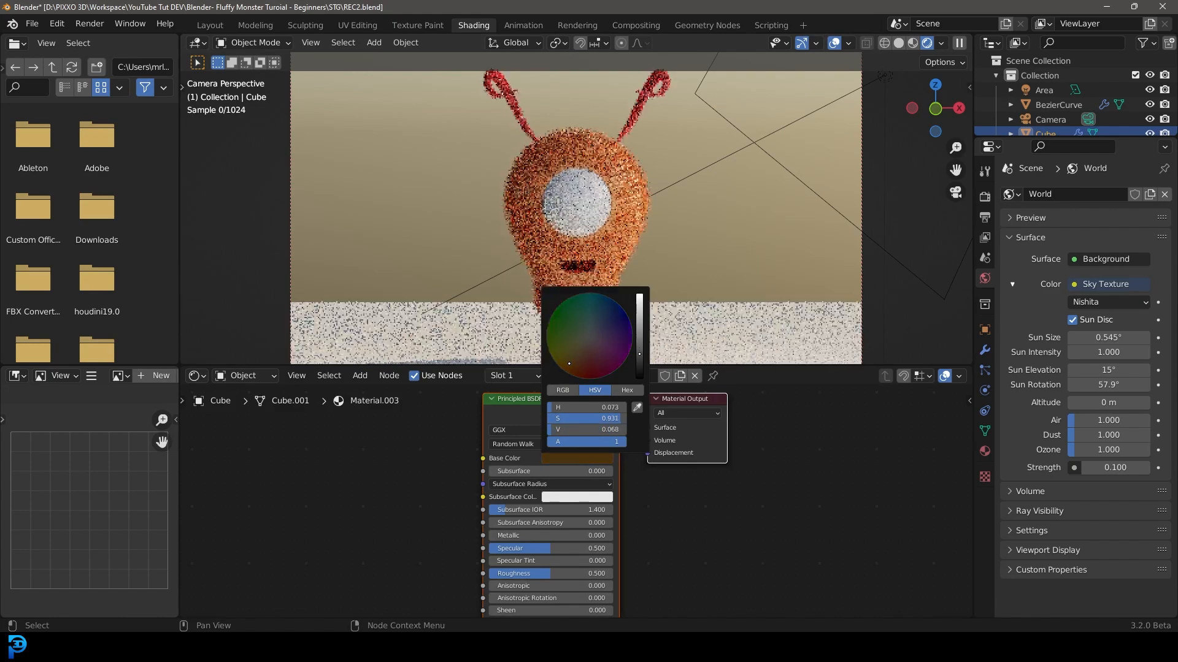
pyautogui.click(609, 459)
pyautogui.click(639, 362)
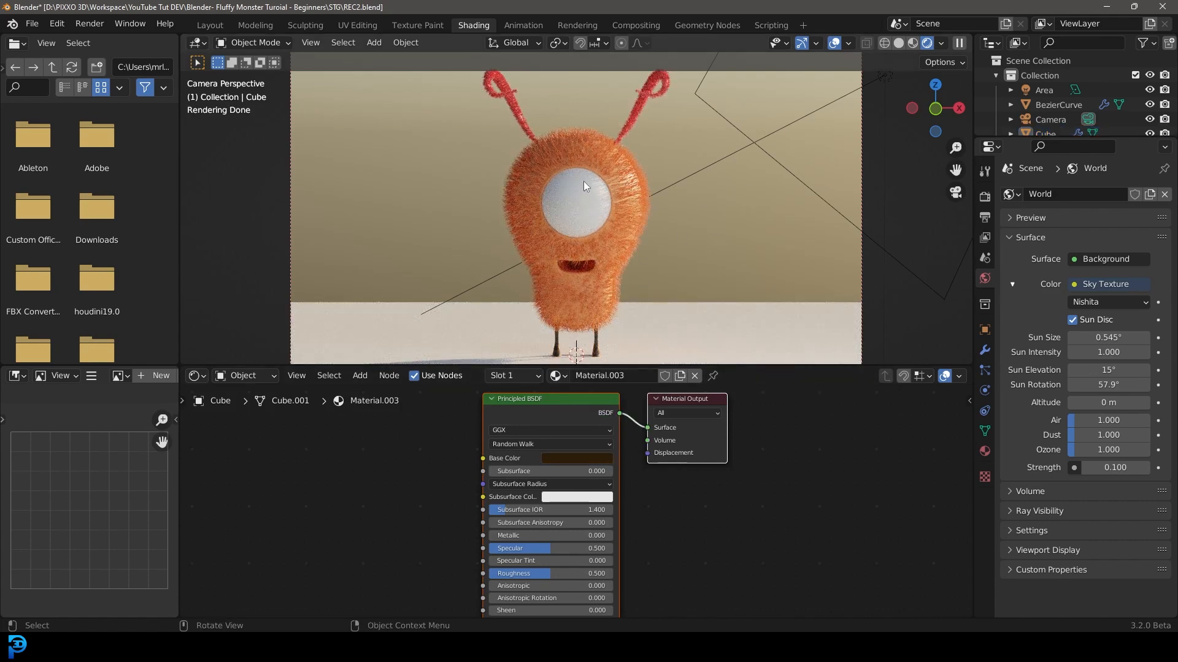
# Switch to Solid shading and set the root diameter of the body's fur strands to 0.3 m.
pyautogui.press('z')
pyautogui.click(646, 178)
pyautogui.scroll(5, 645, 178)
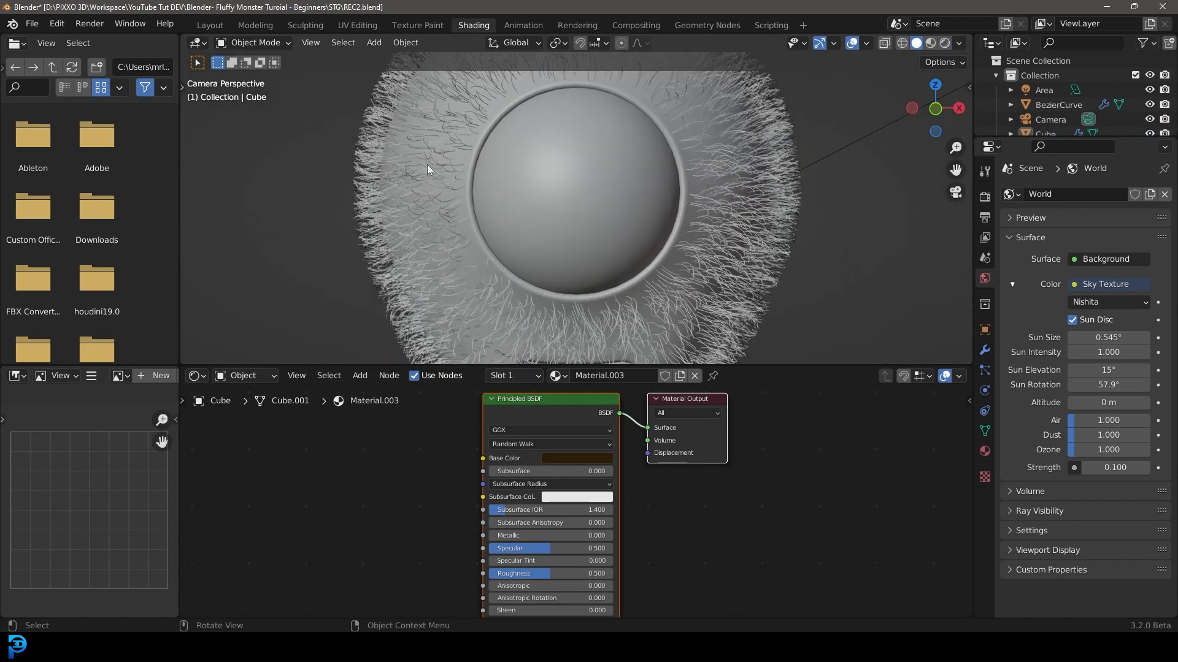
pyautogui.click(701, 134)
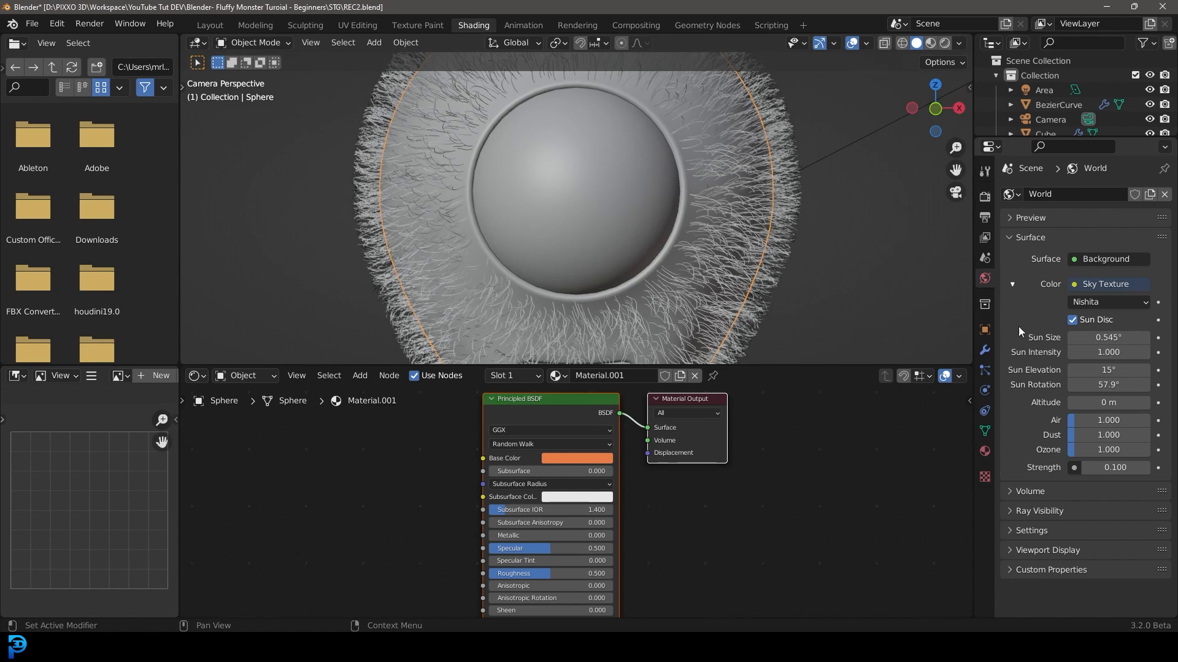
pyautogui.click(984, 370)
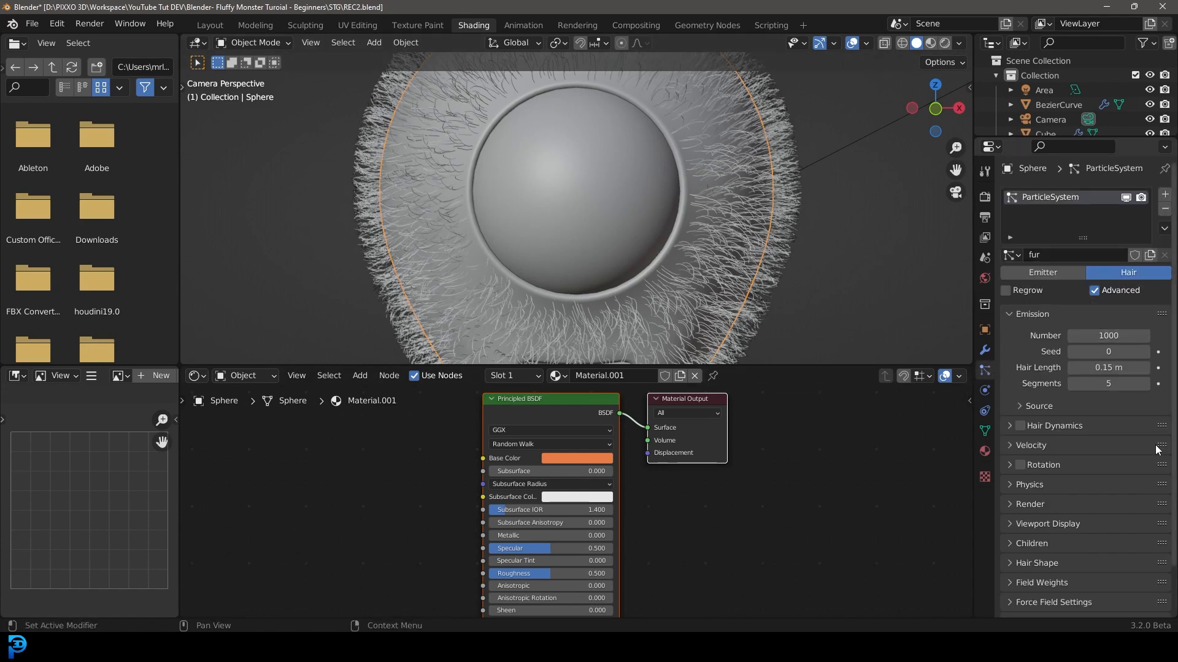
pyautogui.click(1036, 563)
pyautogui.scroll(-3, 1041, 558)
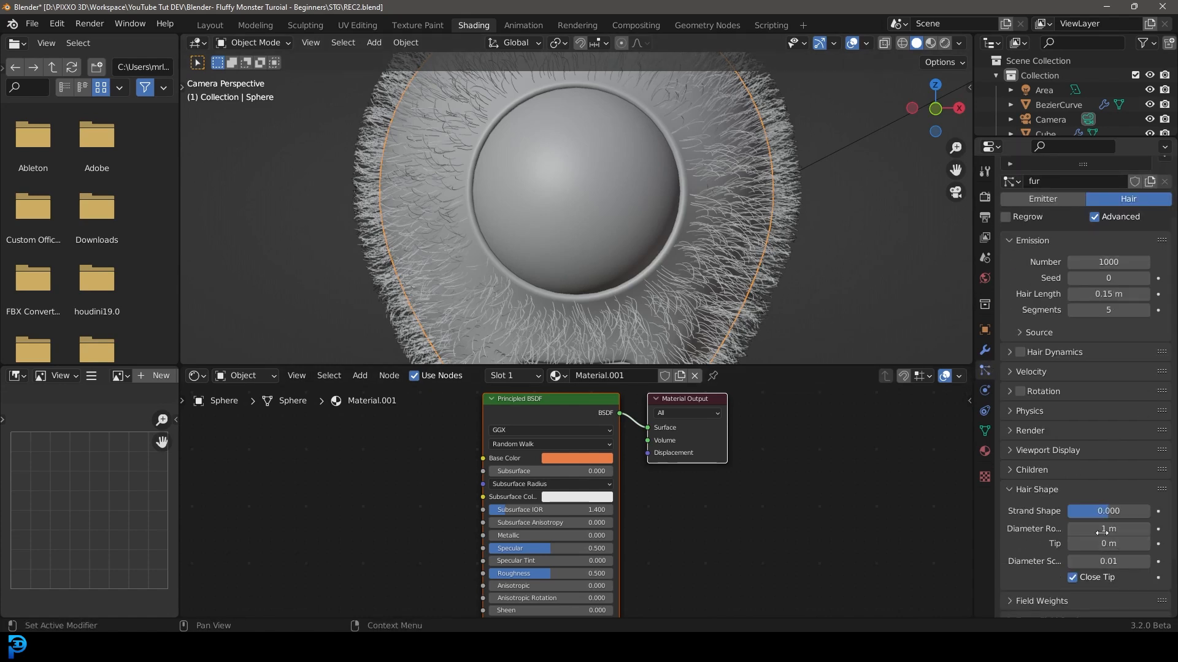
pyautogui.click(1099, 530)
pyautogui.write('0.3')
pyautogui.press('Return')
# Set the root diameter of the antennae's hair strands to 0.3 m and save the file.
pyautogui.scroll(-4, 693, 239)
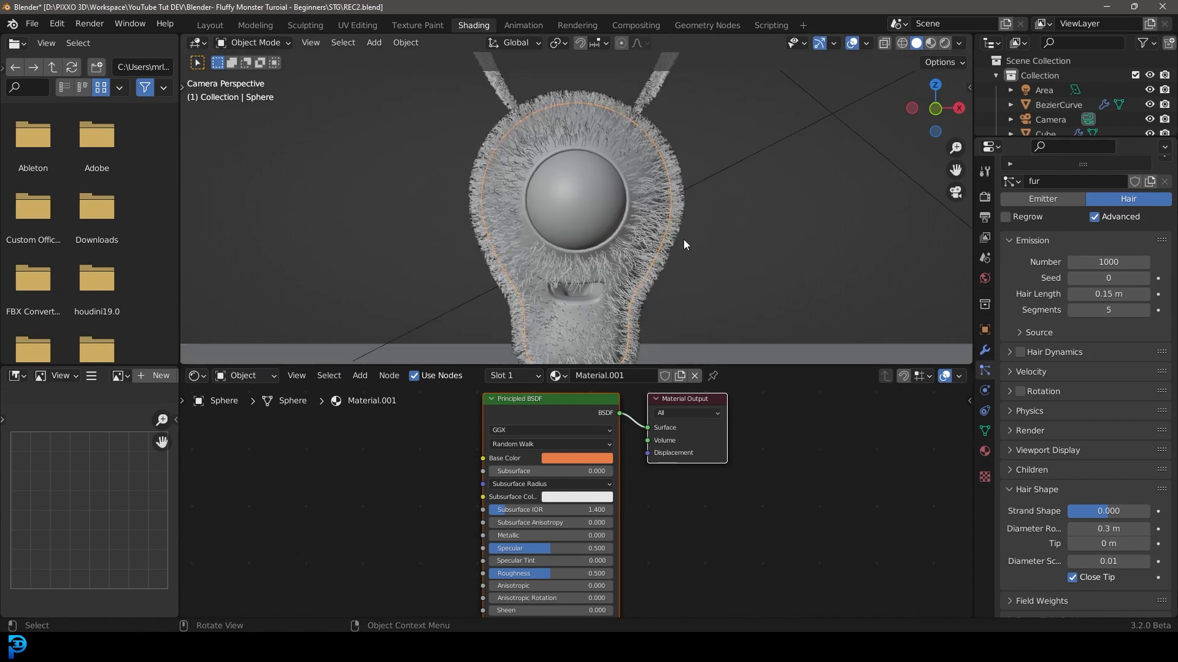
pyautogui.scroll(2, 659, 145)
pyautogui.click(661, 148)
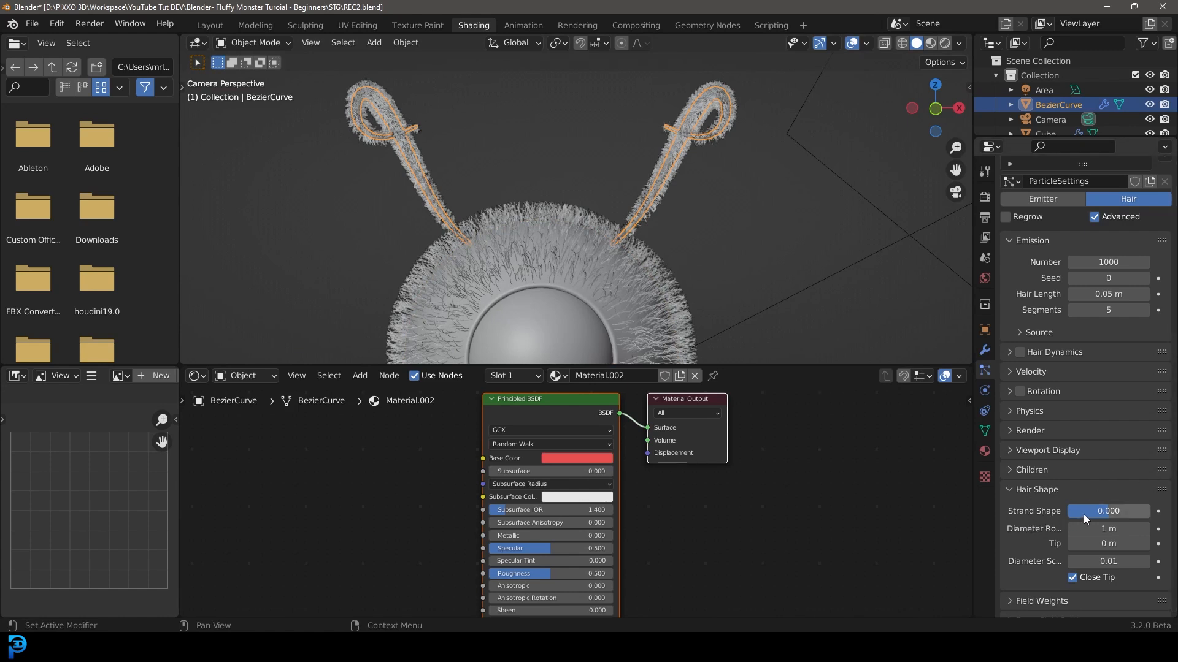
pyautogui.click(1114, 529)
pyautogui.press('BackSpace')
pyautogui.write('.3')
pyautogui.press('Return')
pyautogui.hotkey('ctrl', 's')
# Render the image from the camera, inspect the whole monster in the result, and close the render window.
pyautogui.scroll(-5, 601, 208)
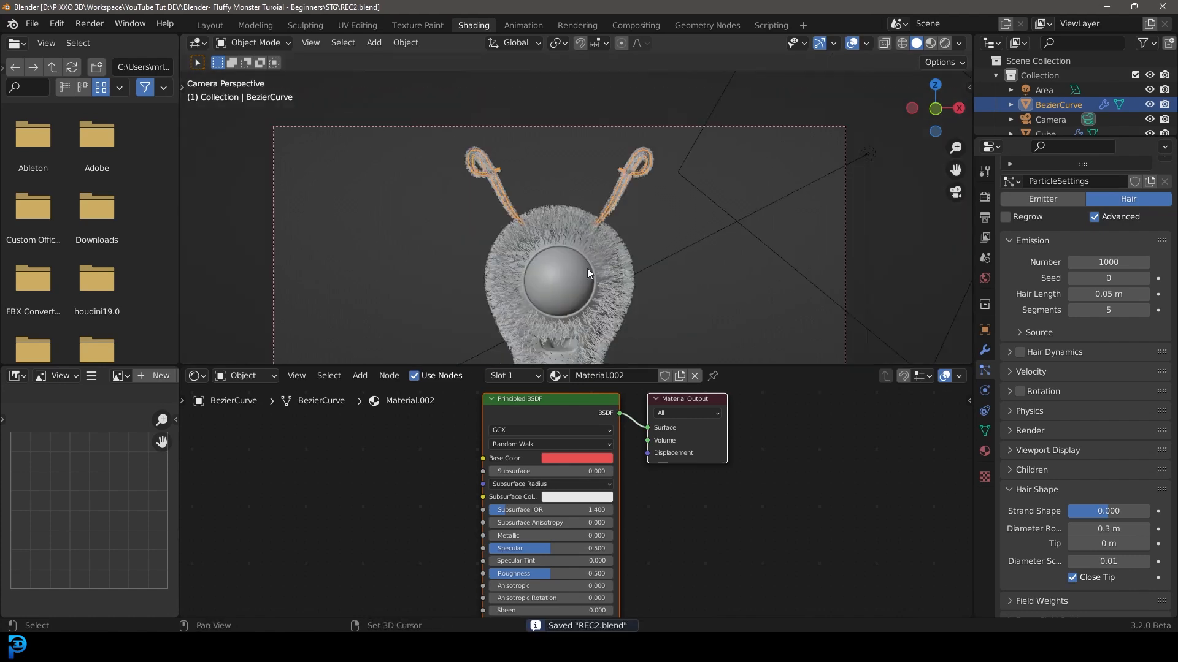
pyautogui.scroll(-2, 562, 233)
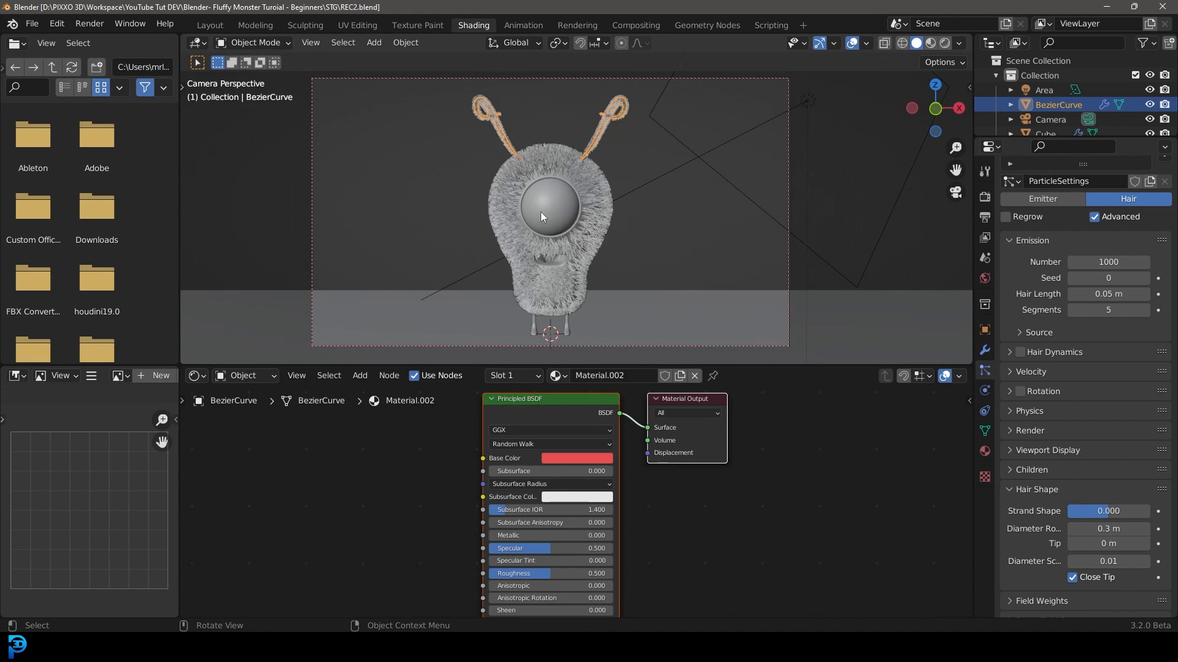
pyautogui.click(89, 23)
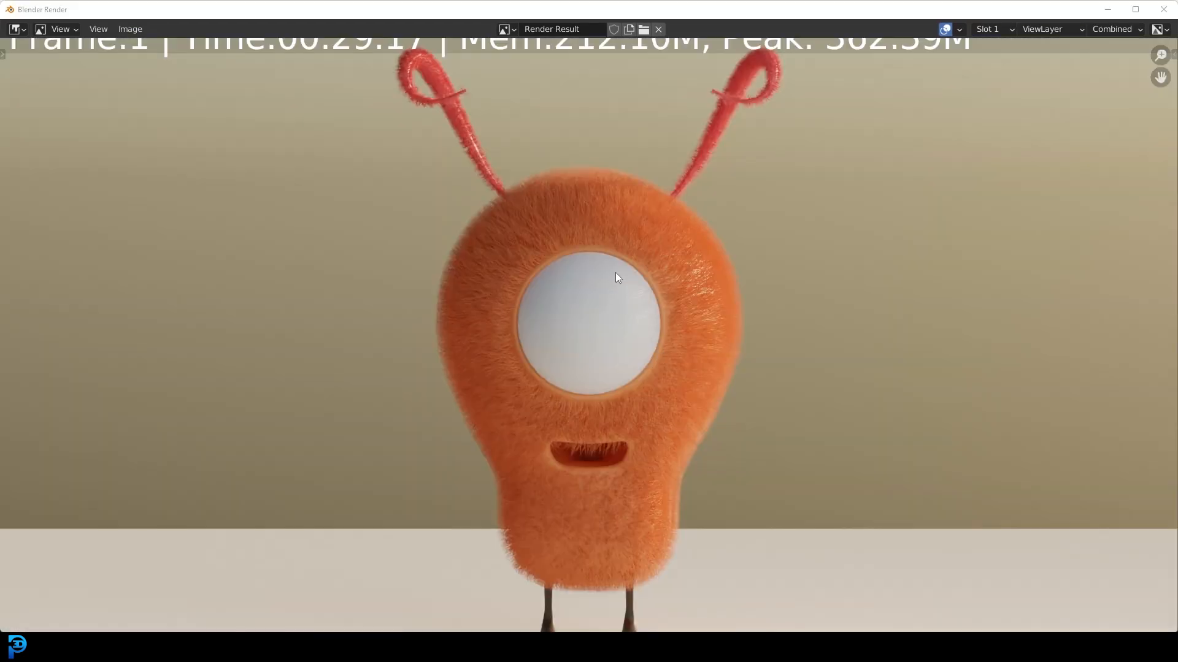
pyautogui.moveTo(615, 277); pyautogui.dragTo(581, 292, button='middle')
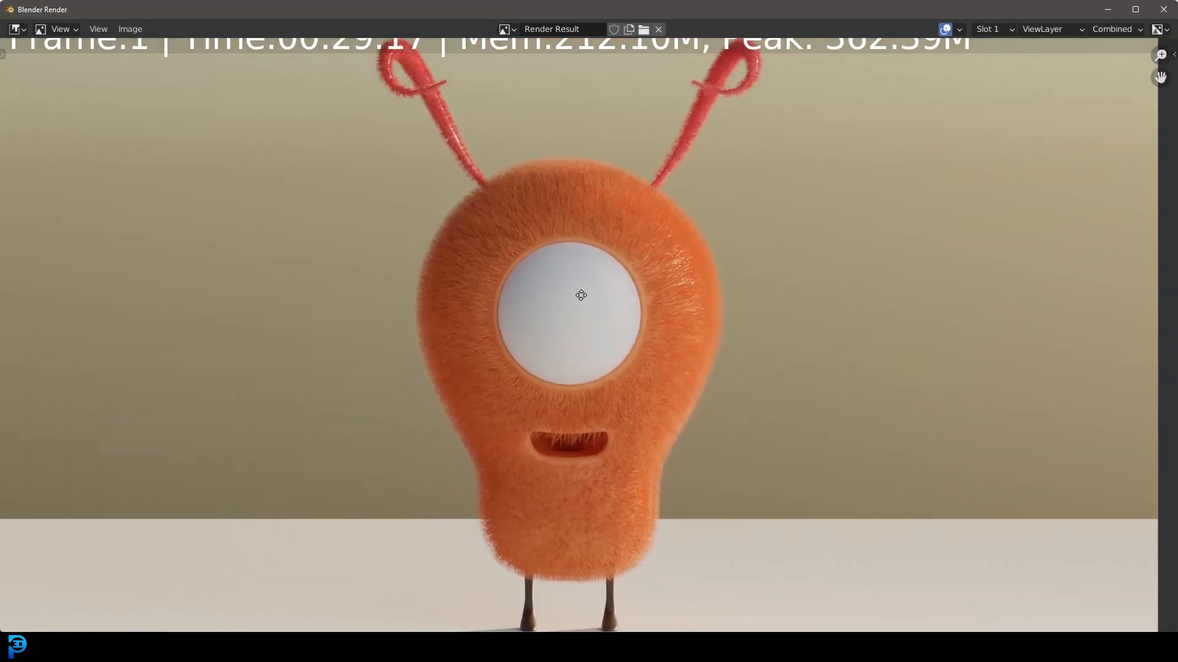
pyautogui.scroll(-1, 634, 226)
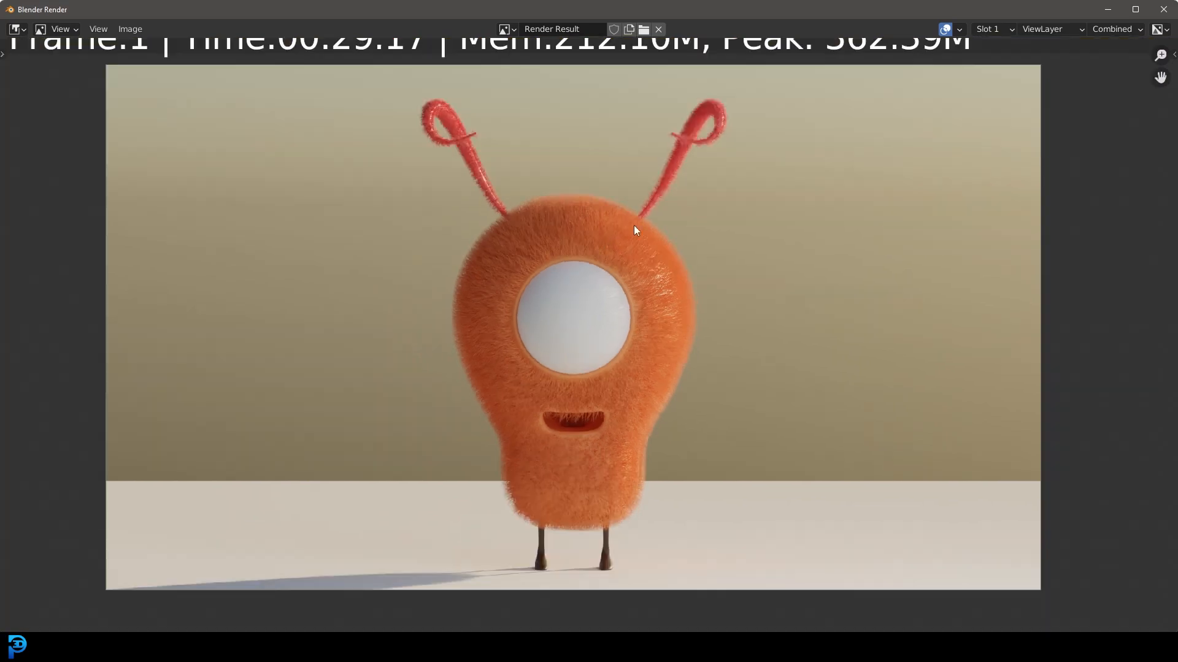
pyautogui.click(1166, 11)
# Open the monster's body mesh in Edit Mode and show it in Wireframe shading from the side.
pyautogui.scroll(5, 541, 200)
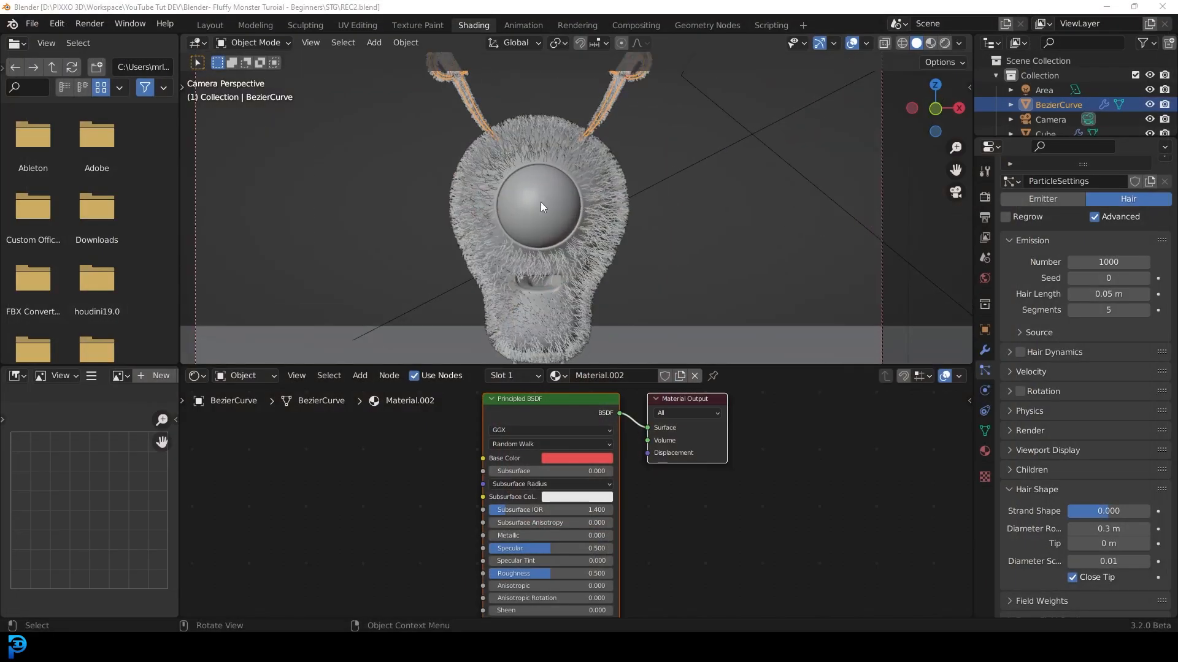
pyautogui.moveTo(551, 160); pyautogui.dragTo(550, 149, button='middle')
pyautogui.scroll(3, 550, 151)
pyautogui.press('KP_0')
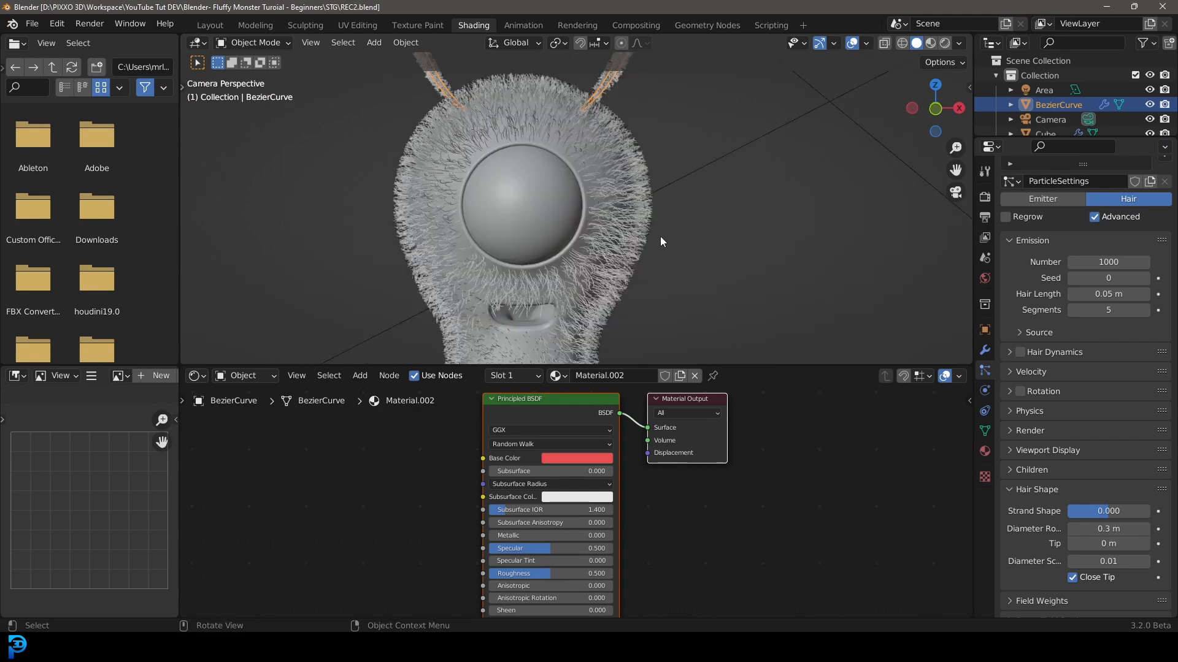
pyautogui.scroll(1, 638, 239)
pyautogui.click(597, 264)
pyautogui.keyDown('shift'); pyautogui.moveTo(579, 325); pyautogui.dragTo(509, 227, button='middle'); pyautogui.keyUp('shift')
pyautogui.press('Tab')
pyautogui.scroll(4, 551, 242)
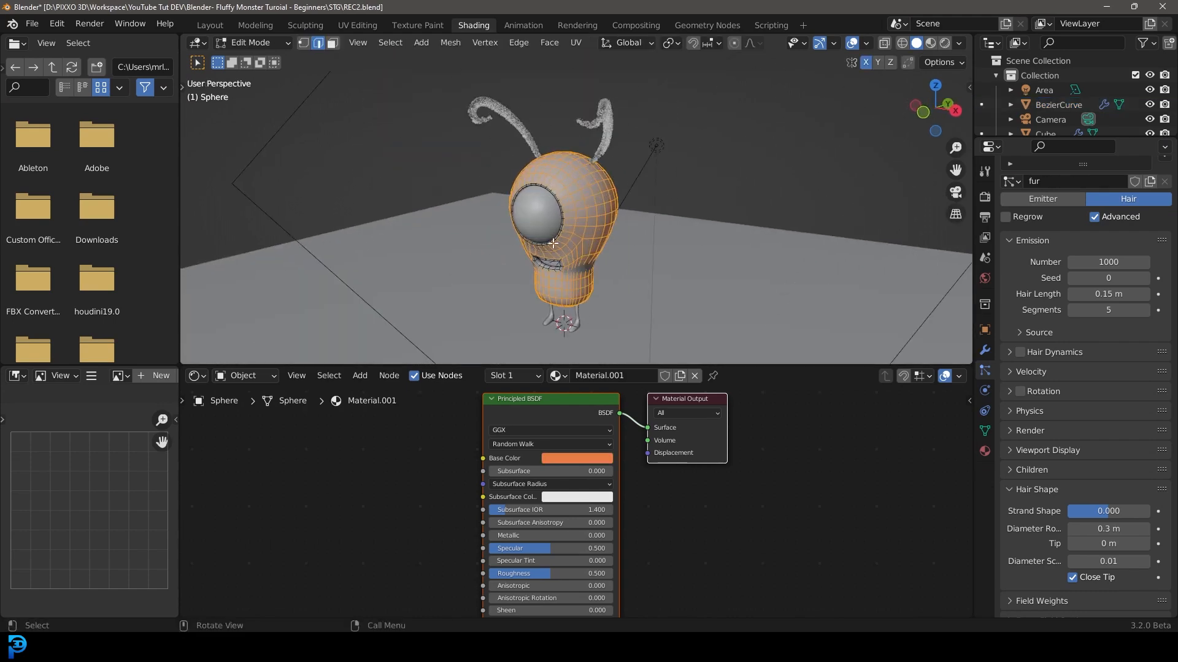
pyautogui.press('z')
pyautogui.click(474, 248)
pyautogui.scroll(8, 519, 208)
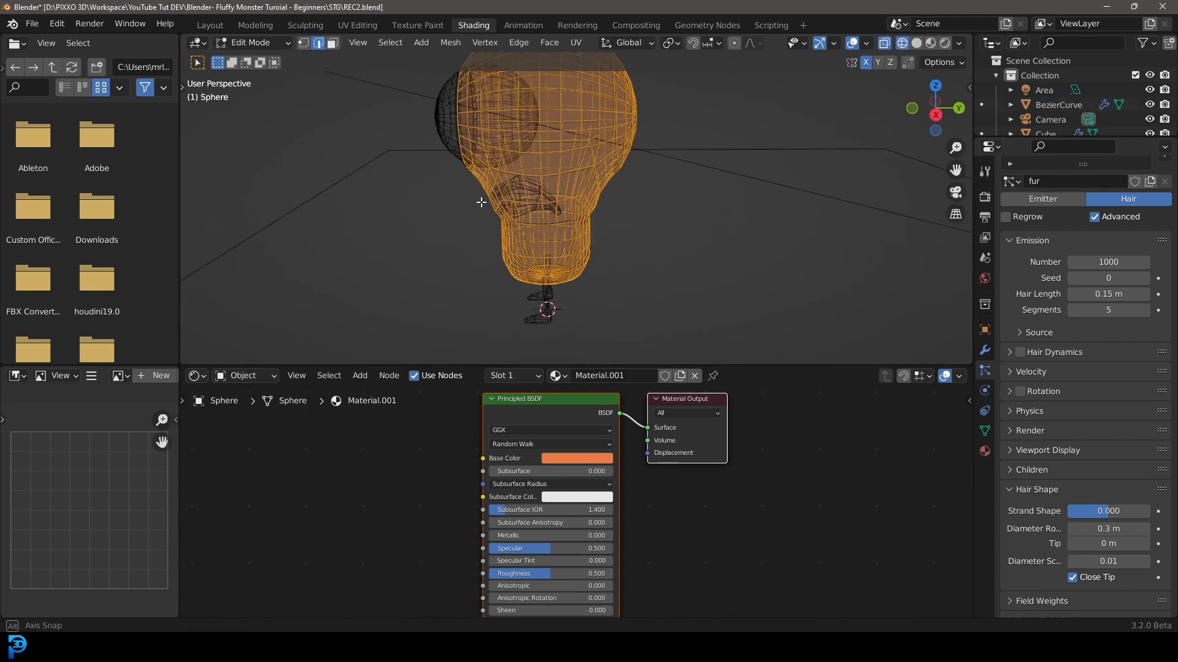
# Select the mouth's interior by growing the selection from its innermost edge loop, and return to Solid shading.
pyautogui.hotkey('alt', 'a')
pyautogui.scroll(3, 519, 209)
pyautogui.keyDown('alt'); pyautogui.click(509, 216); pyautogui.keyUp('alt')
pyautogui.scroll(-3, 502, 205)
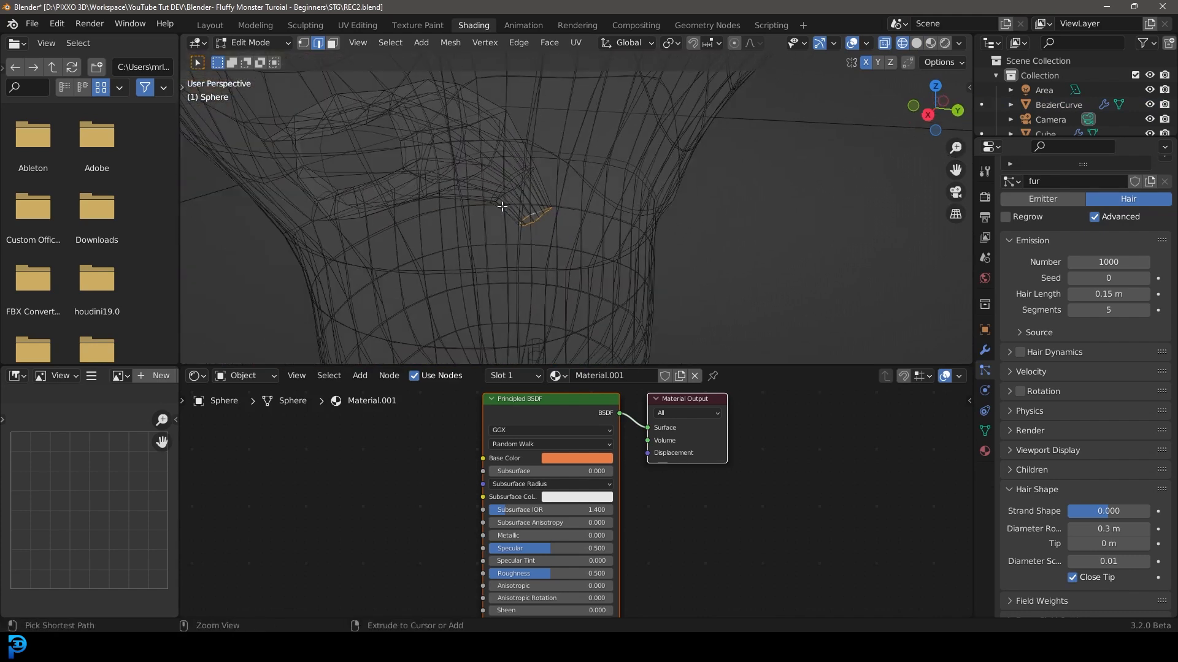
pyautogui.press('ctrl+KP_Add')
pyautogui.press('ctrl+KP_Add')
pyautogui.press('ctrl+KP_Add')
pyautogui.press('ctrl+KP_Add')
pyautogui.press('ctrl+KP_Add')
pyautogui.press('ctrl+KP_Add')
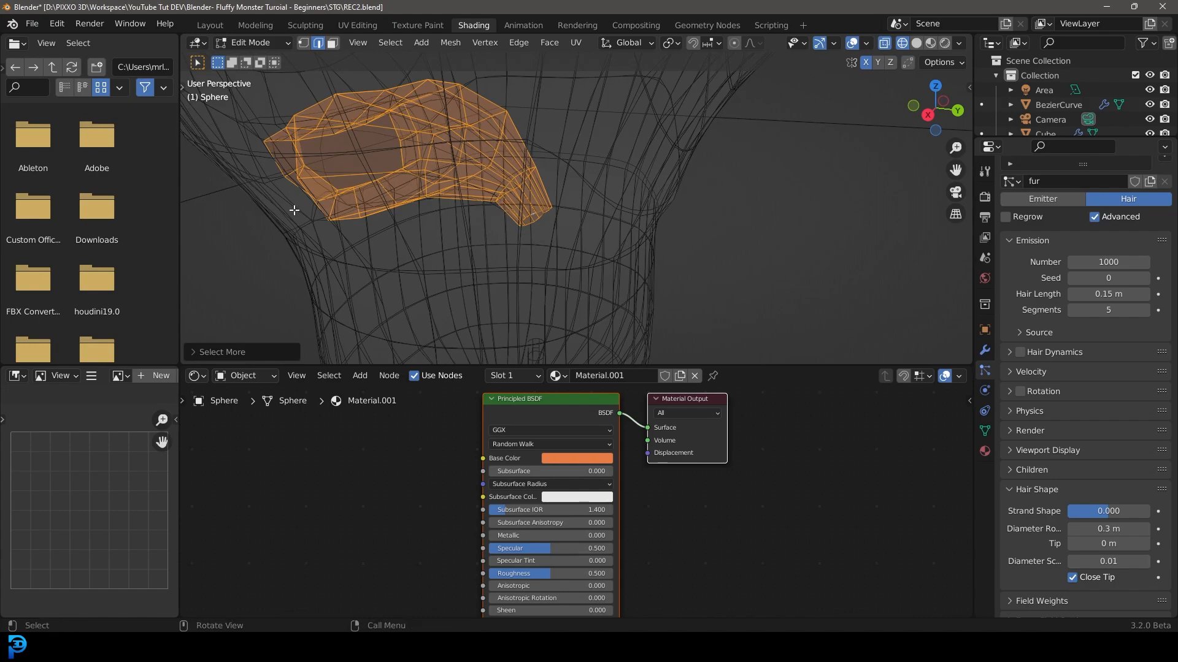
pyautogui.moveTo(322, 208); pyautogui.dragTo(479, 183, button='middle')
pyautogui.press('z')
pyautogui.click(582, 184)
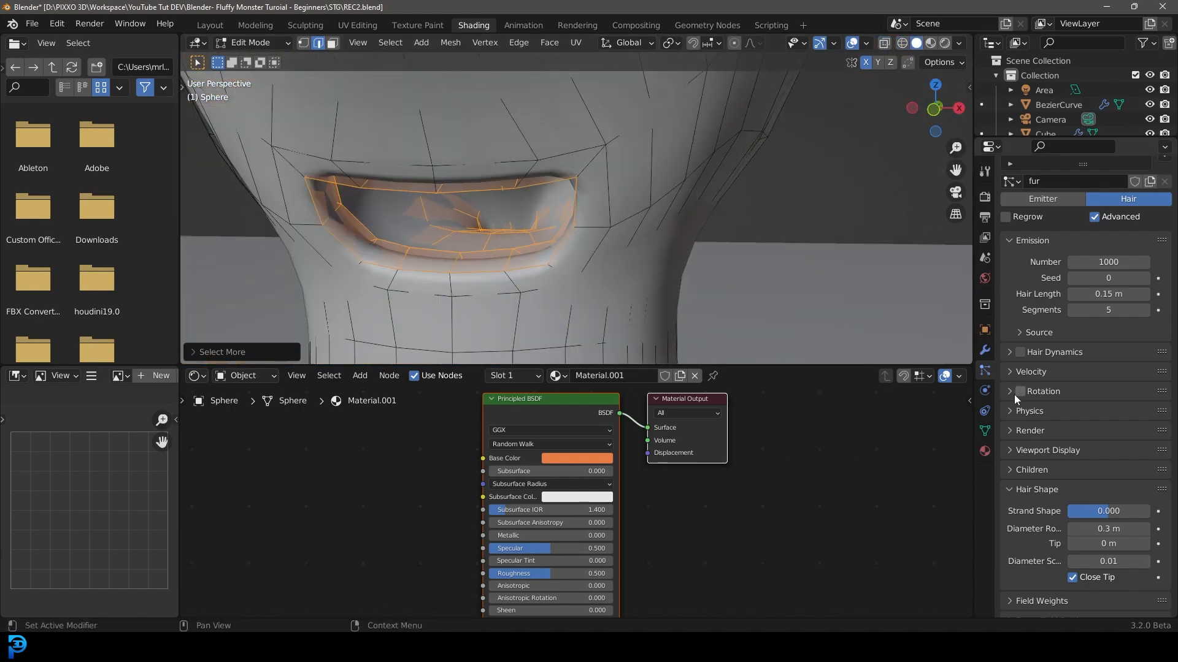
# Give the selected mouth interior a new material in a second slot with a red base color.
pyautogui.click(985, 452)
pyautogui.scroll(4, 1119, 264)
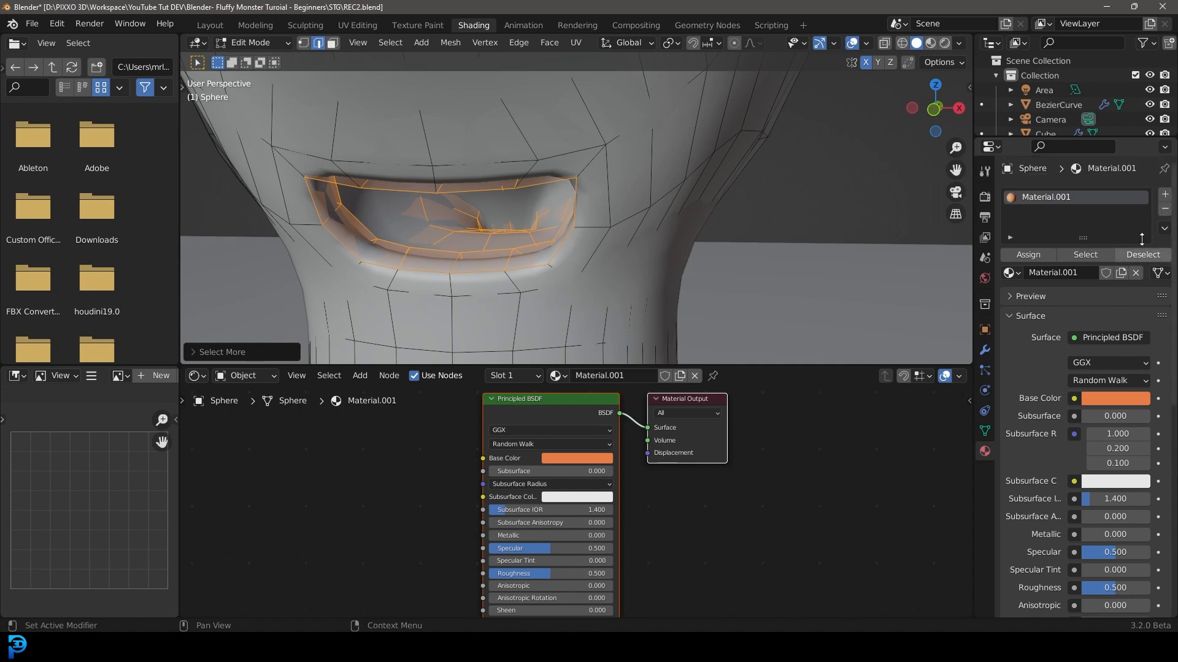
pyautogui.click(1164, 194)
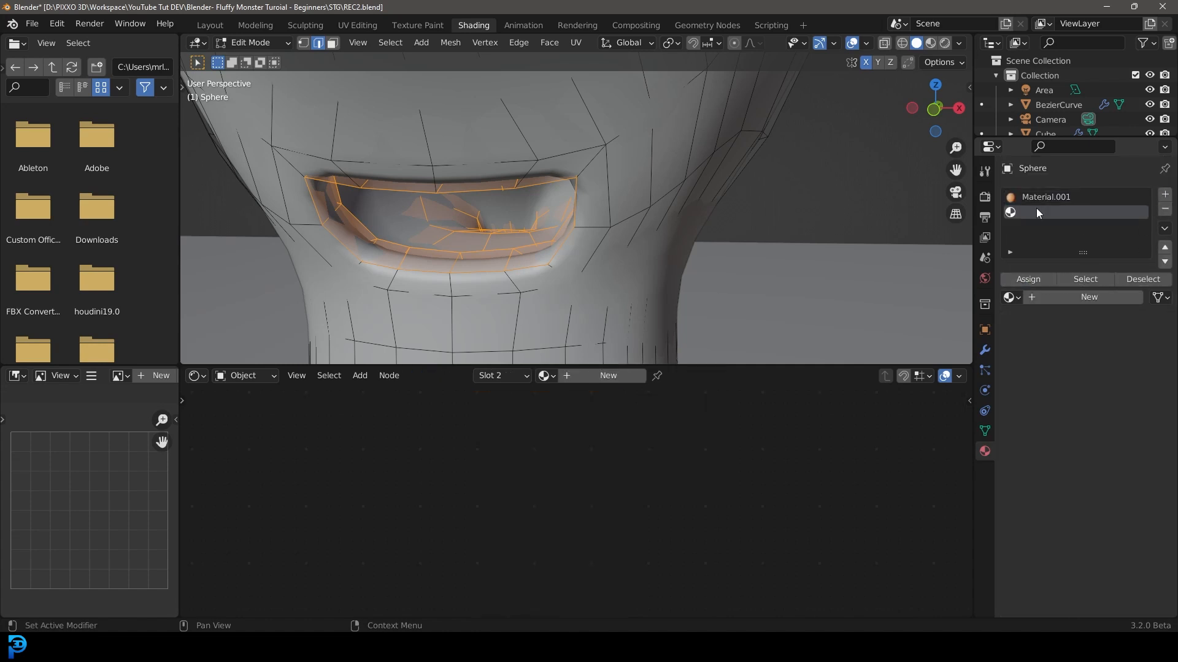
pyautogui.click(1076, 296)
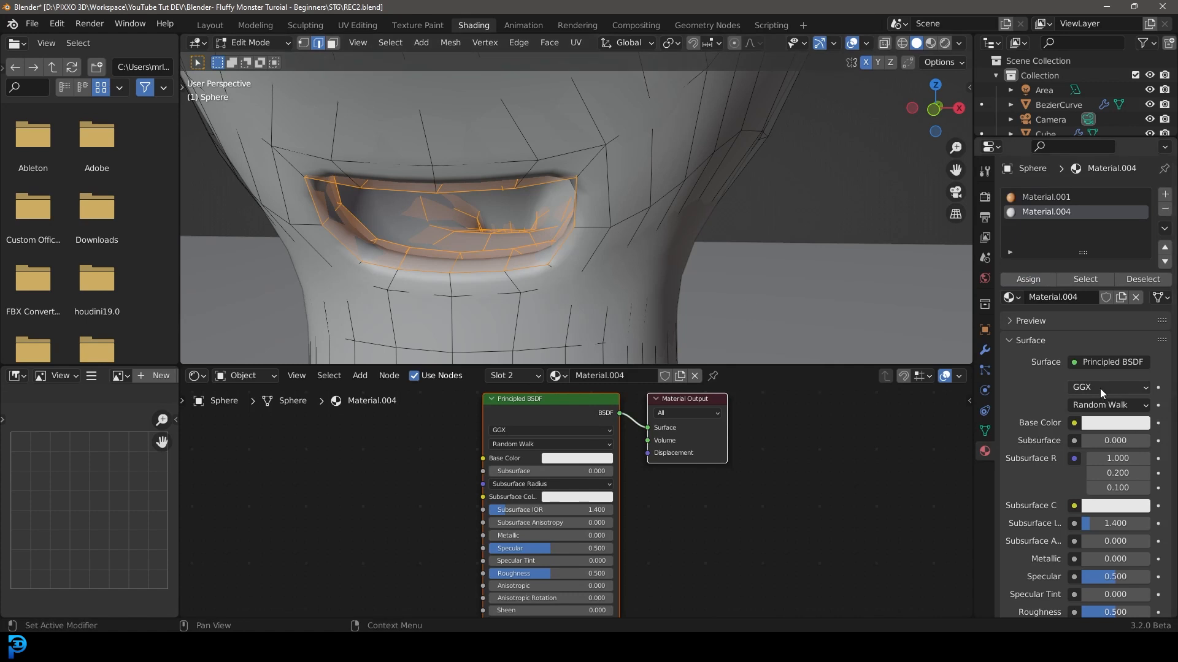
pyautogui.click(1099, 428)
pyautogui.click(1068, 310)
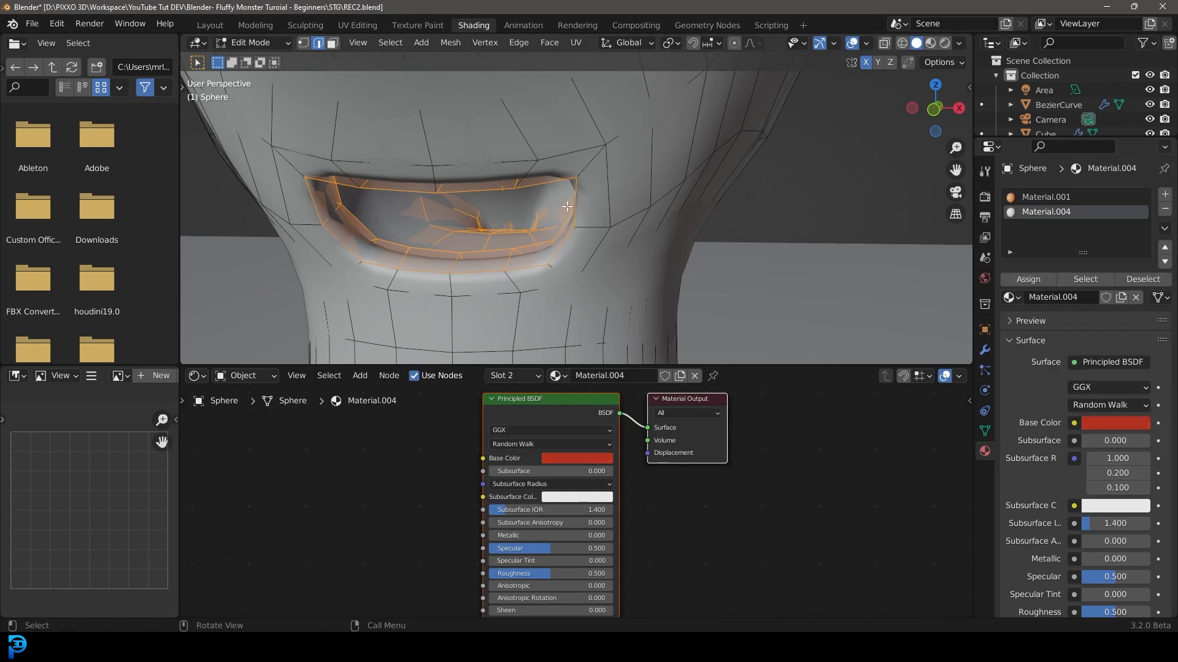
# Leave Edit Mode, check the mouth's color through the camera in Rendered shading, and save the file.
pyautogui.scroll(-3, 727, 217)
pyautogui.press('z')
pyautogui.click(577, 135)
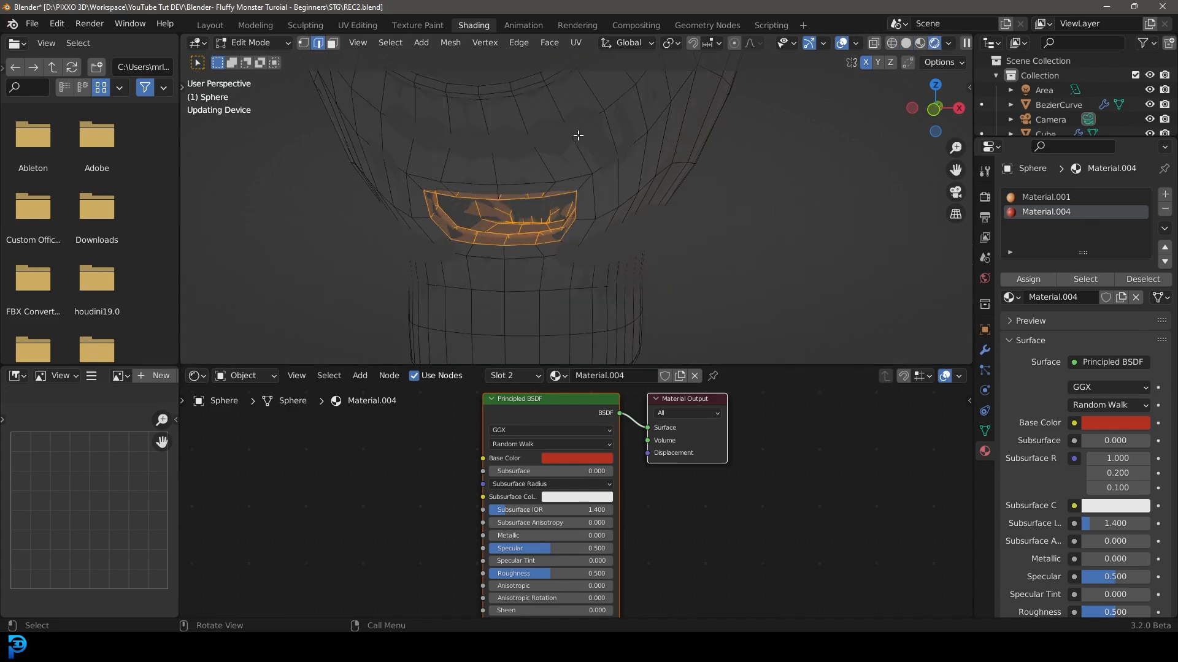
pyautogui.press('Tab')
pyautogui.press('KP_0')
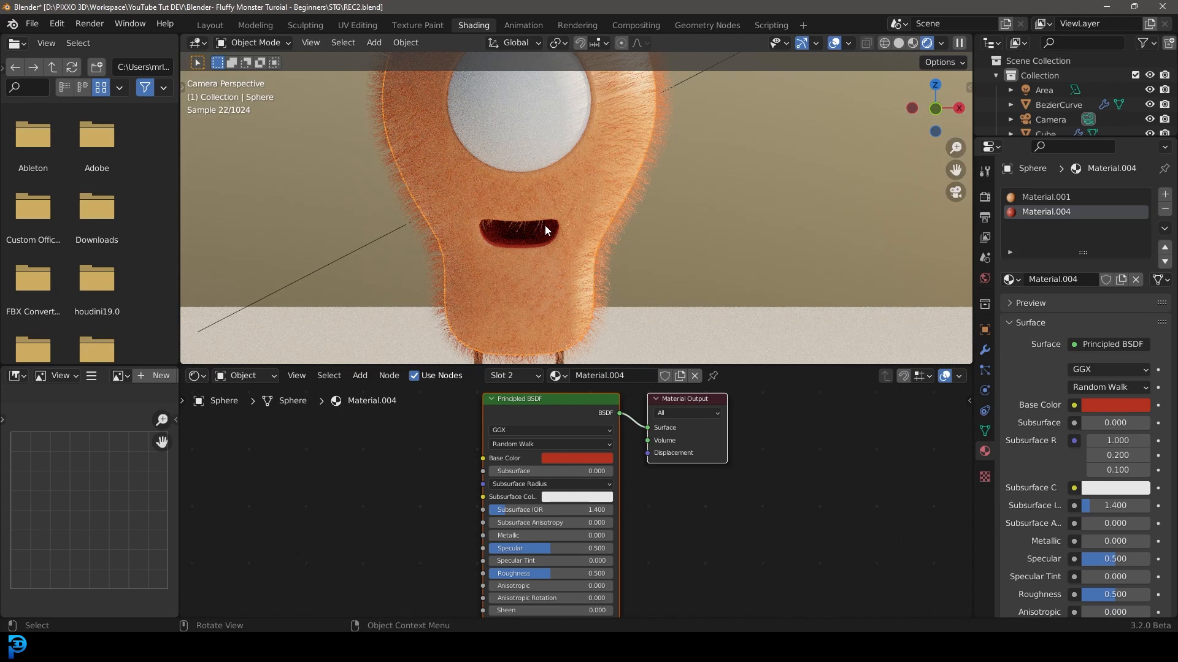
pyautogui.hotkey('ctrl', 's')
pyautogui.press('z')
pyautogui.click(650, 226)
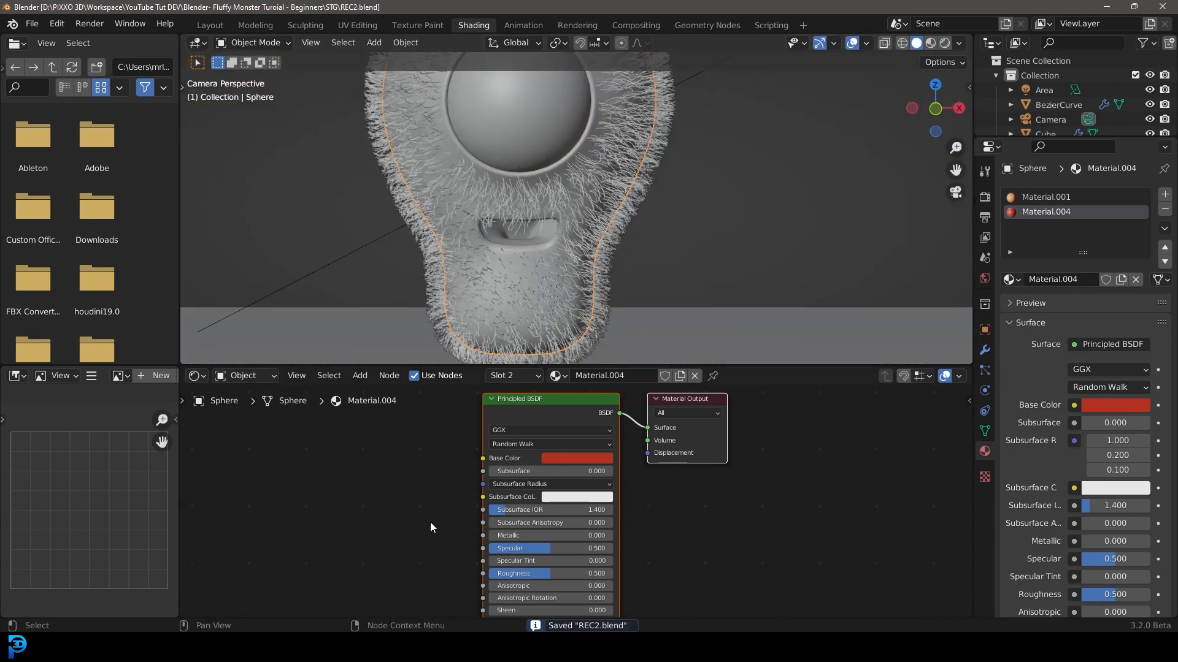
# Switch to the browser and look through the image results for "cc0 eye texture".
pyautogui.moveTo(429, 647)
pyautogui.click(429, 586)
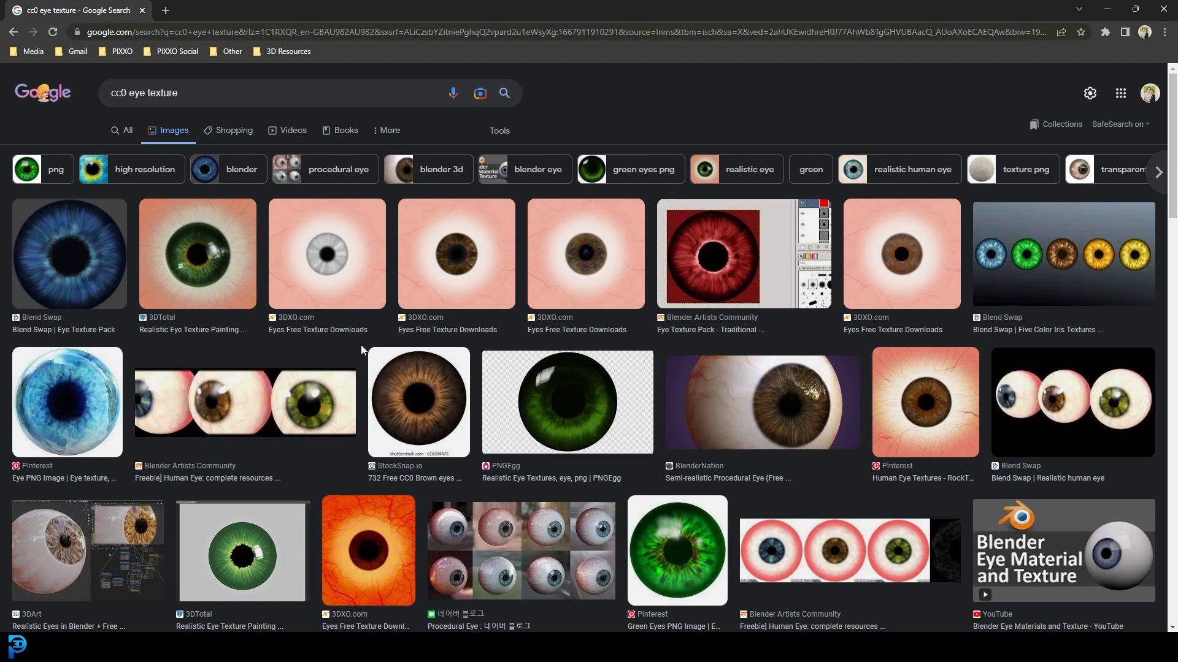
pyautogui.scroll(-3, 362, 345)
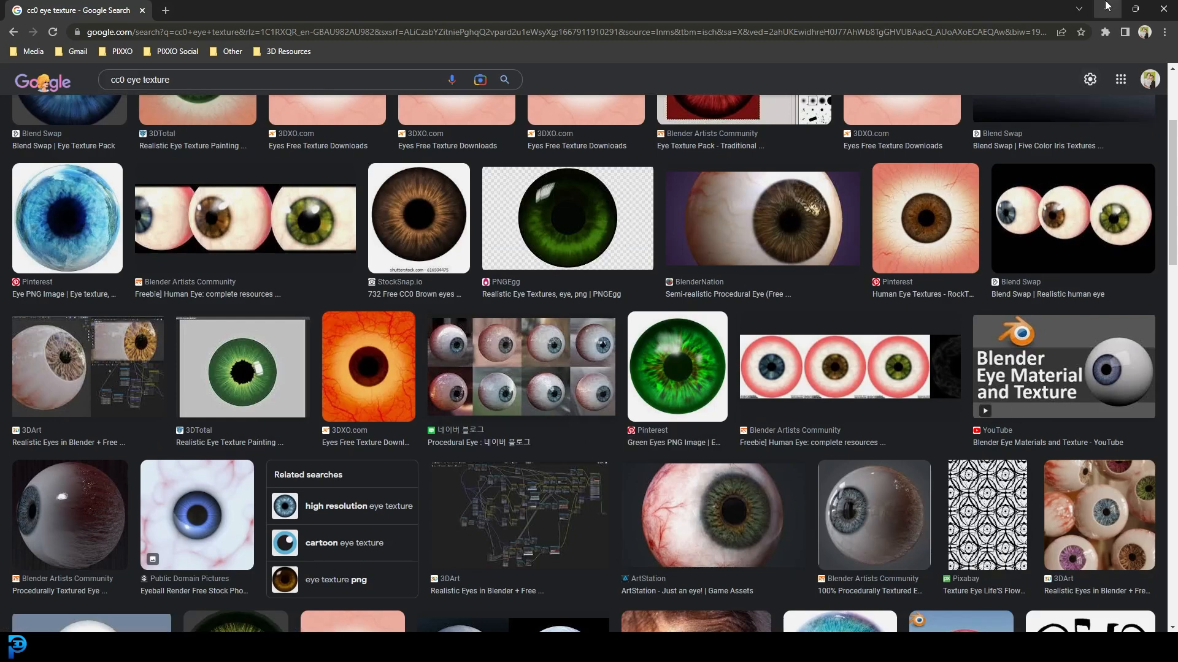
pyautogui.click(1106, 7)
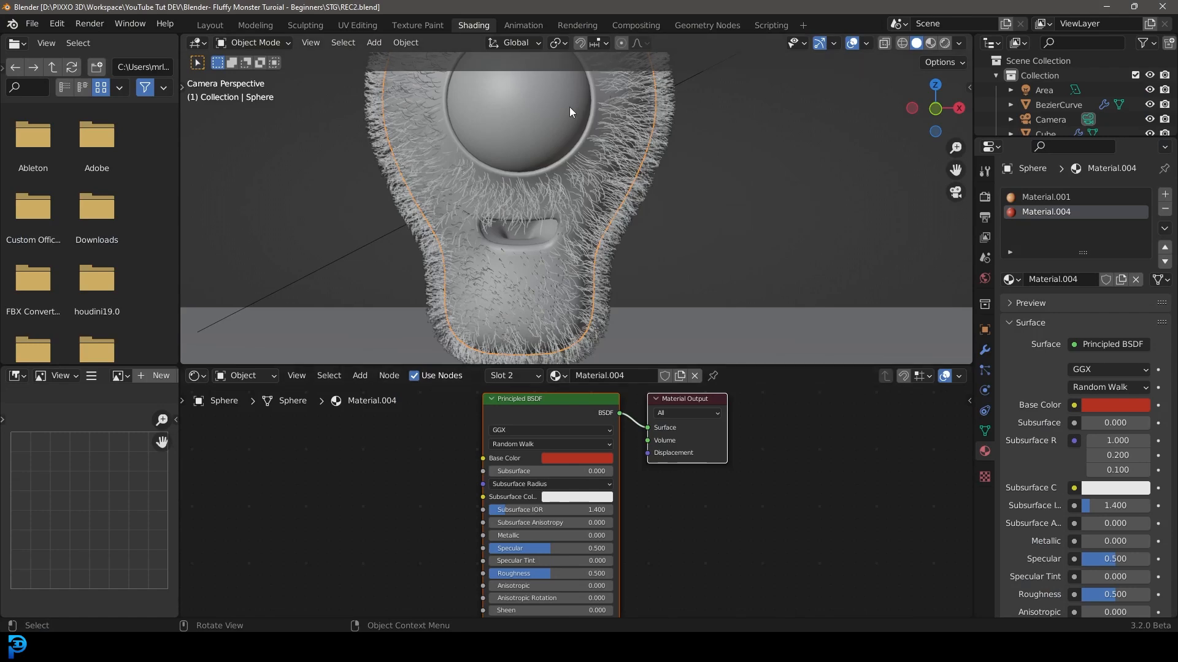
# Give the eyeball a new material and add an Image Texture node beside its Principled BSDF node.
pyautogui.click(553, 106)
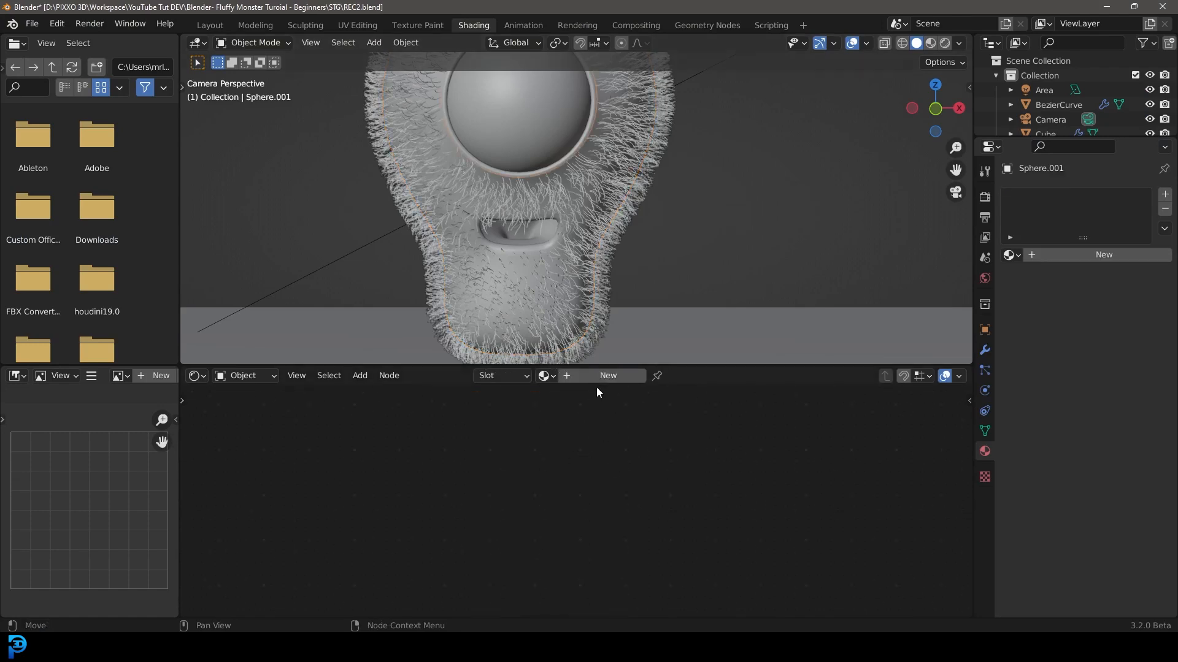
pyautogui.click(608, 376)
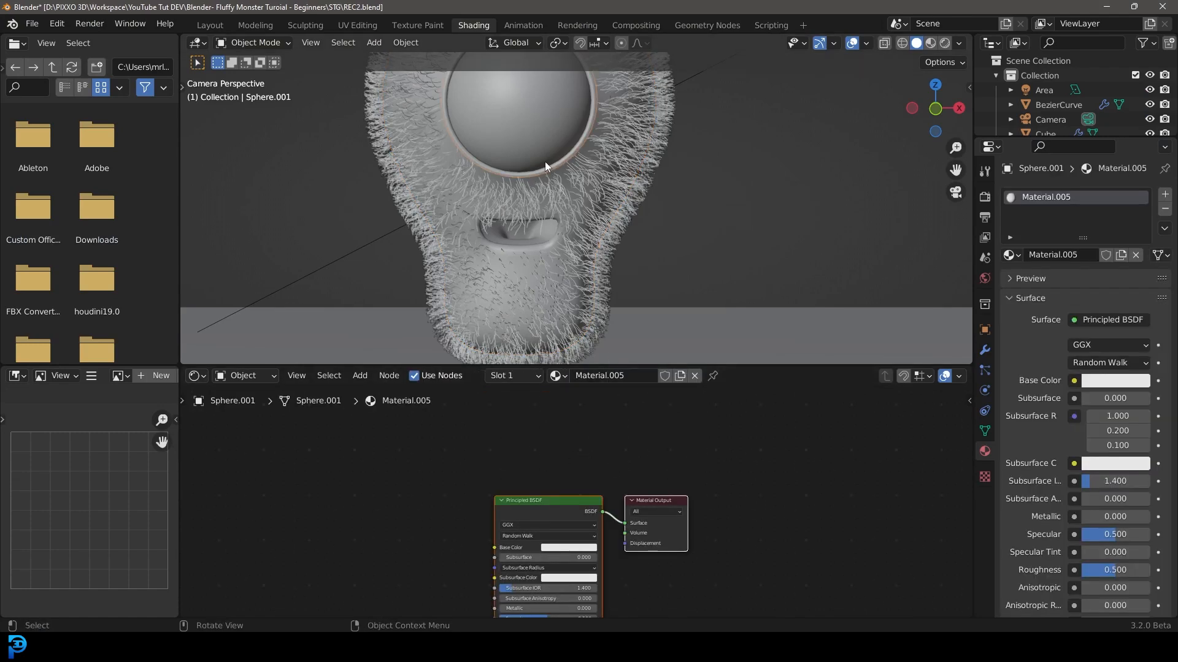
pyautogui.scroll(2, 490, 477)
pyautogui.hotkey('shift', 'a')
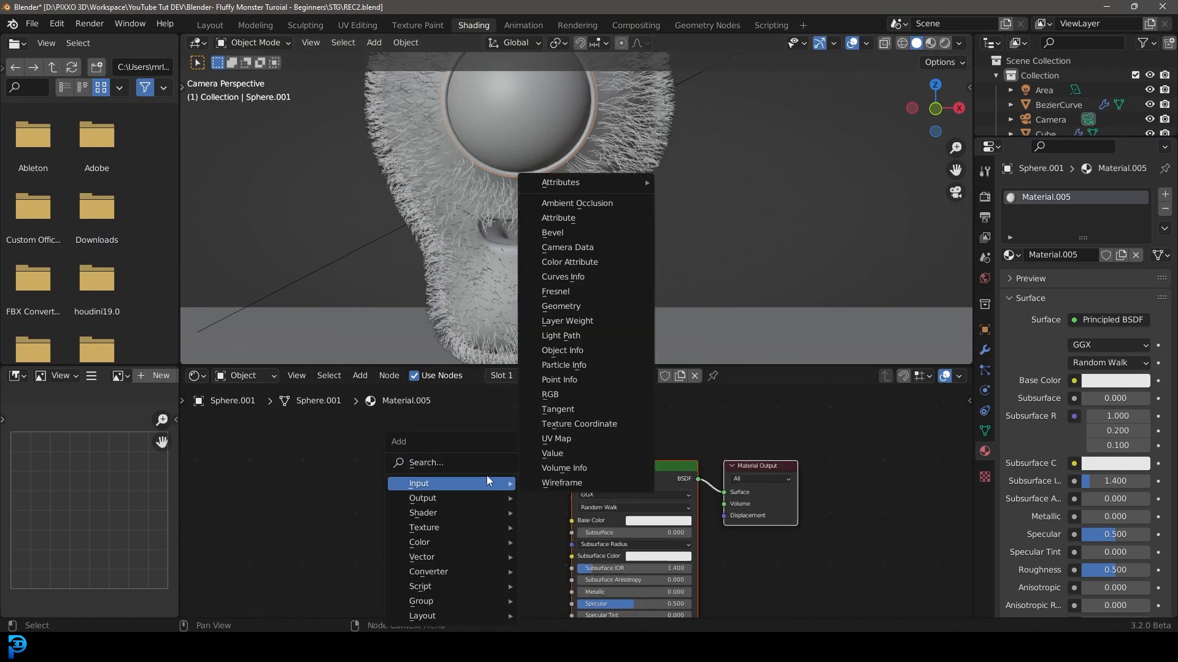
pyautogui.click(446, 464)
pyautogui.write('text')
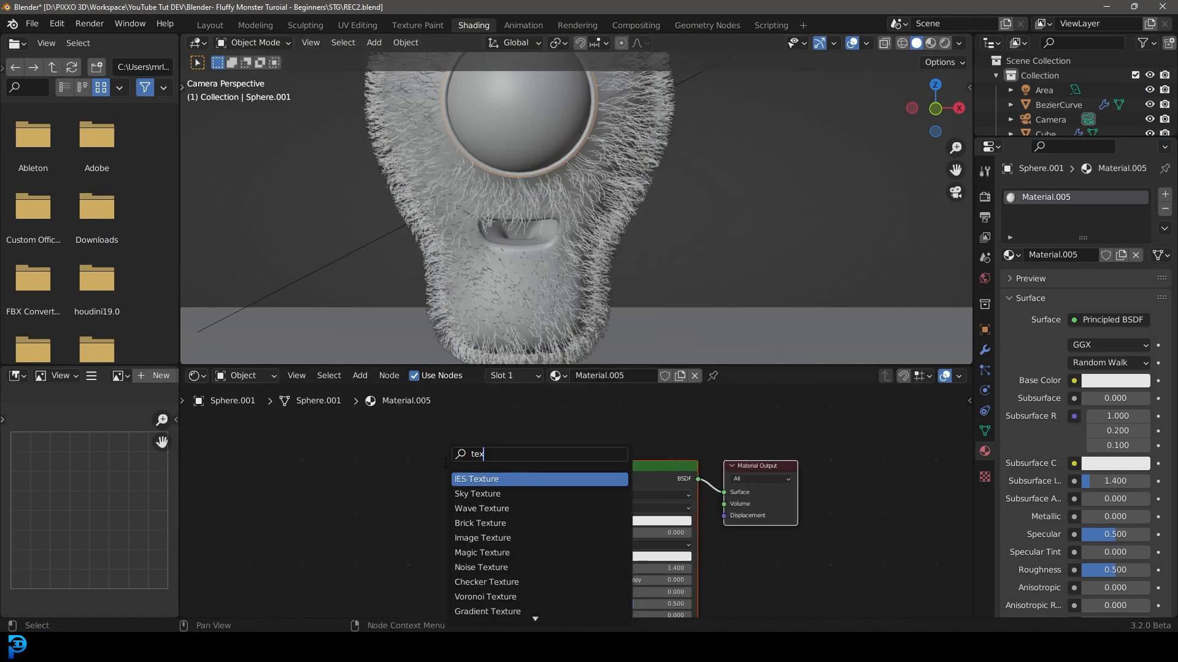
pyautogui.click(482, 538)
pyautogui.click(463, 448)
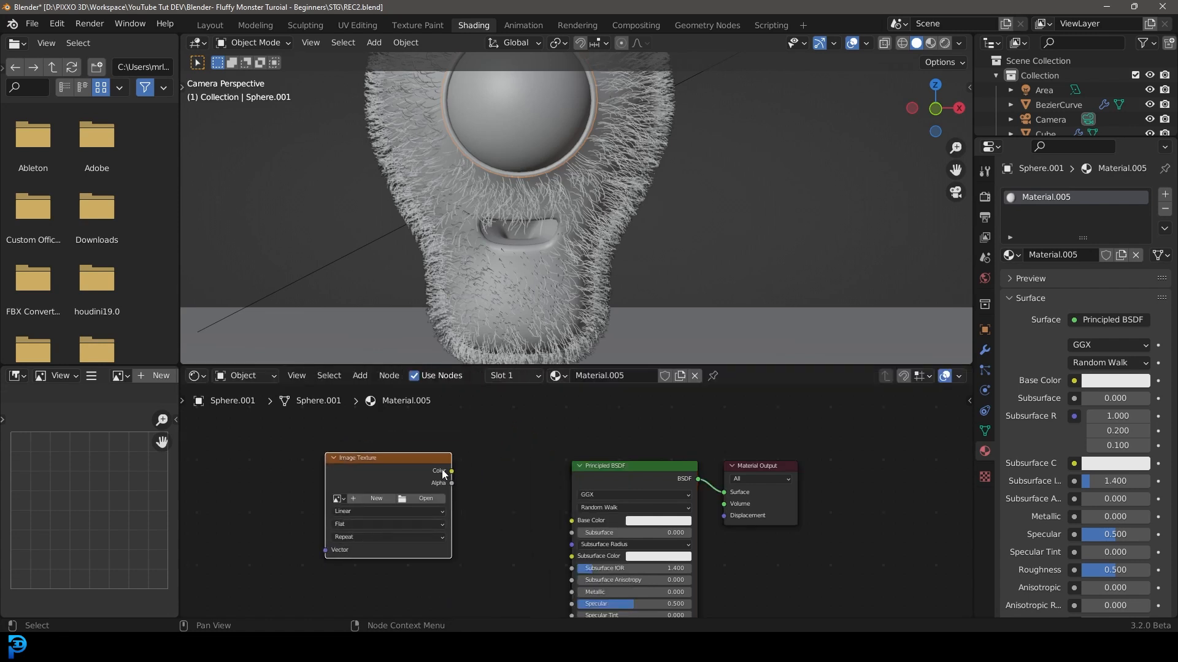
pyautogui.moveTo(452, 472); pyautogui.dragTo(572, 520)
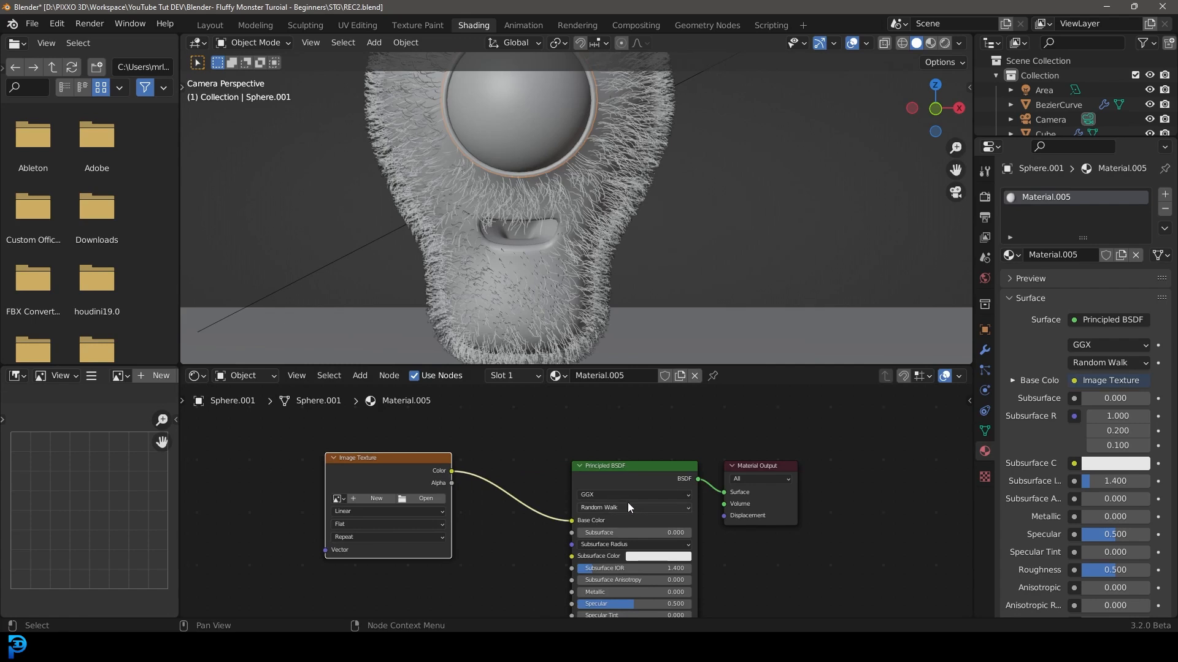
pyautogui.hotkey('ctrl', 'z')
# Load eye.jpg from the monster project's EXP folder into the Image Texture node.
pyautogui.click(425, 499)
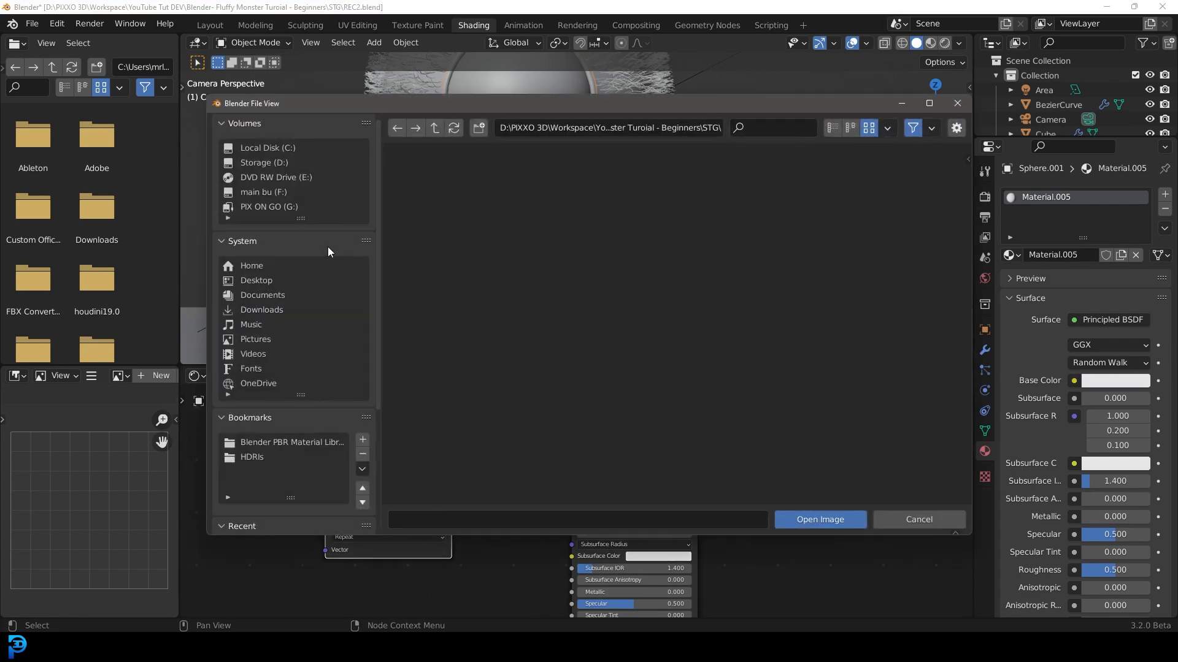
pyautogui.click(258, 280)
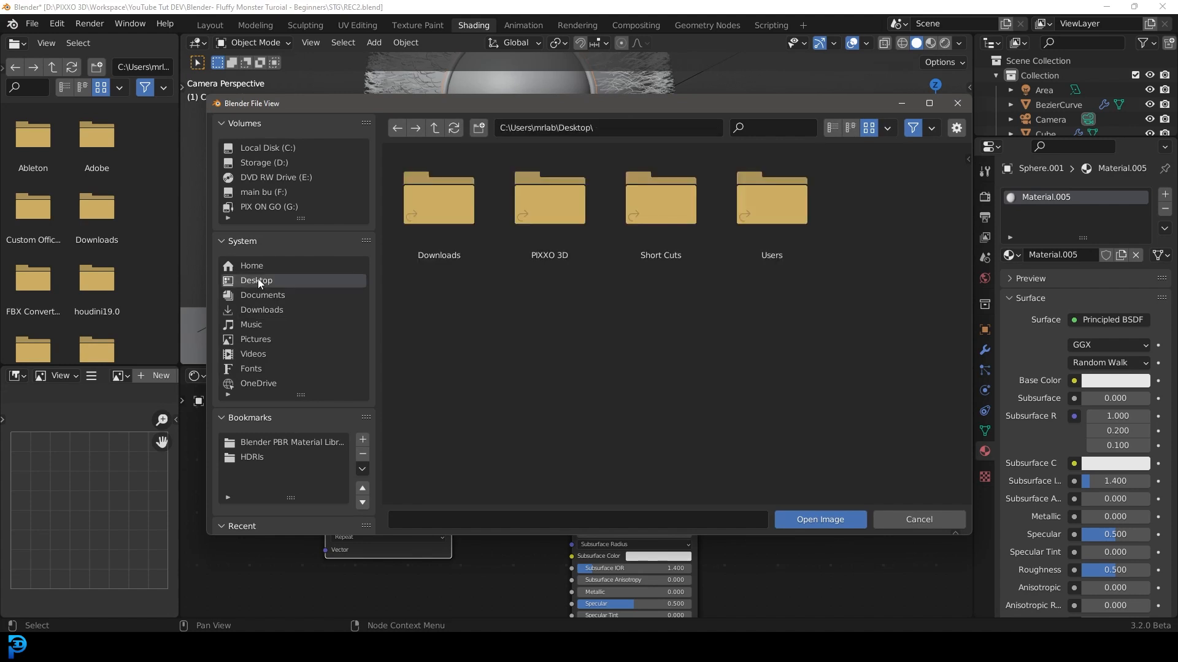
pyautogui.doubleClick(563, 209)
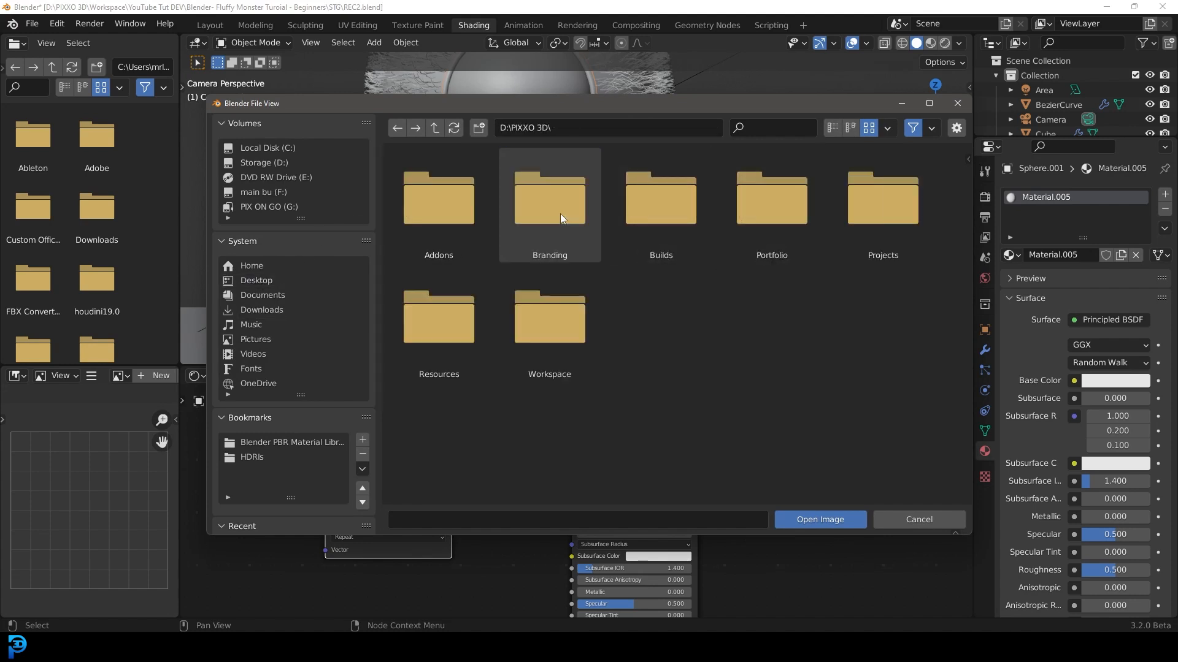
pyautogui.doubleClick(550, 314)
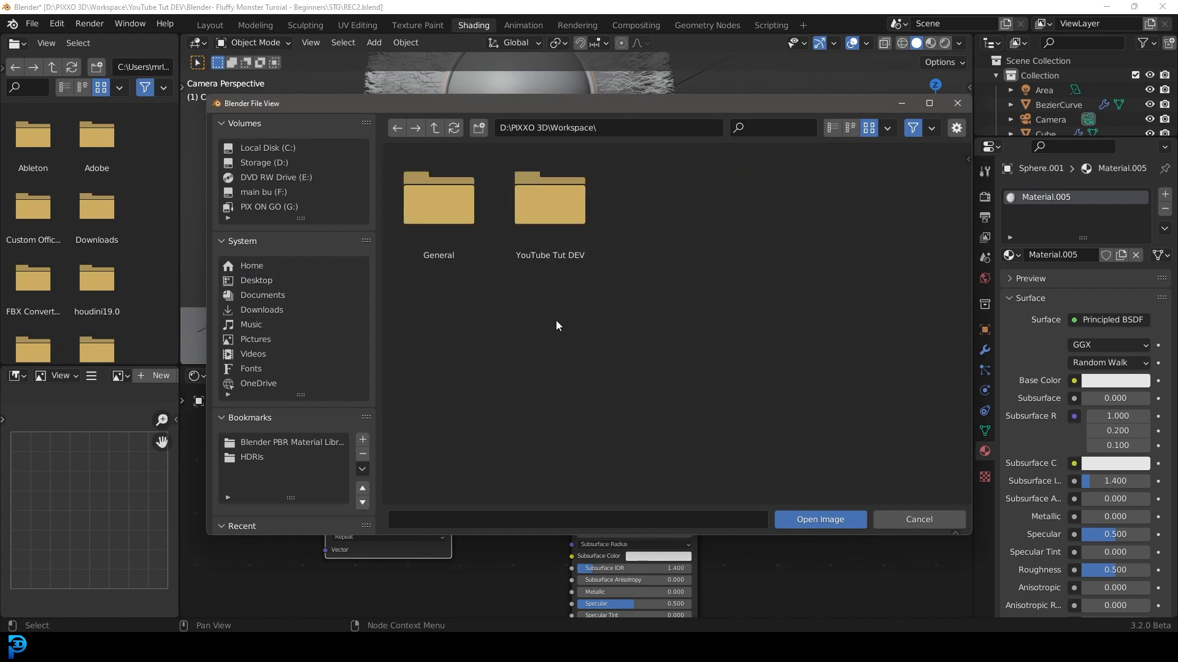
pyautogui.doubleClick(539, 215)
pyautogui.doubleClick(457, 219)
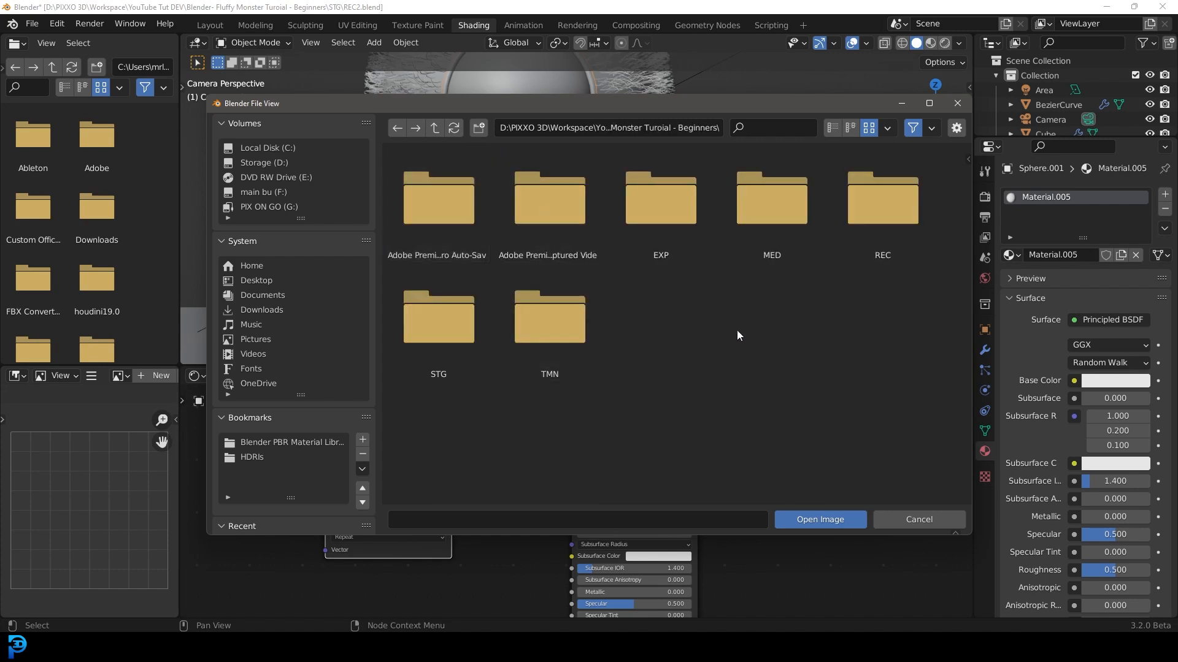
pyautogui.doubleClick(660, 202)
pyautogui.click(461, 204)
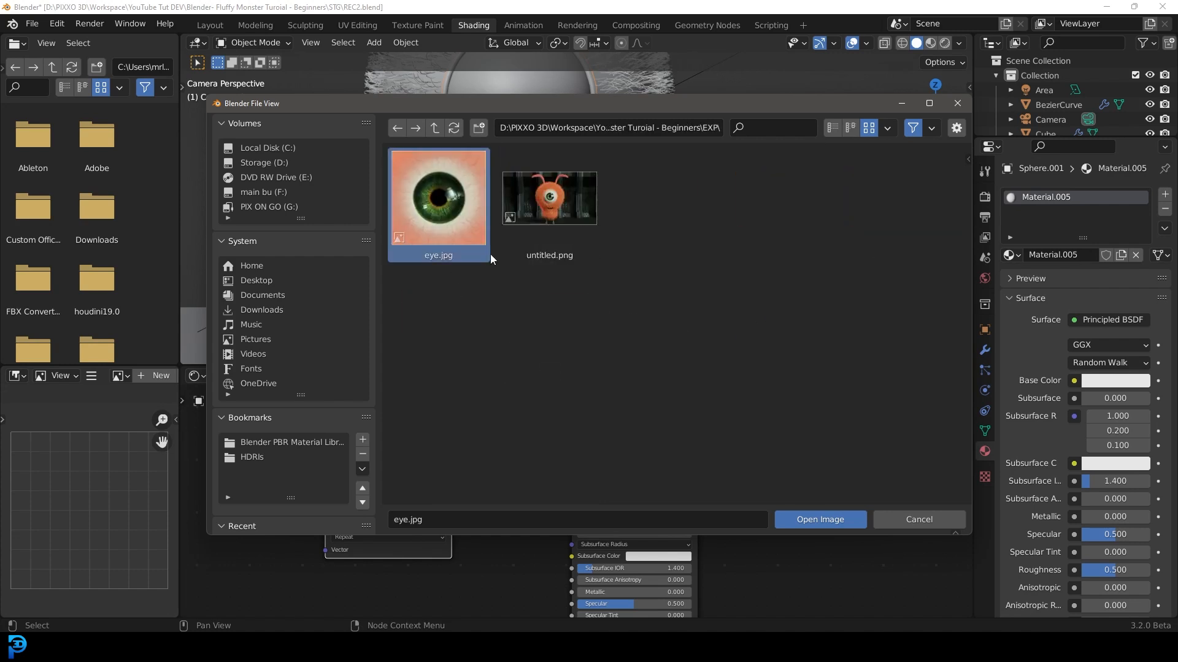
pyautogui.click(805, 519)
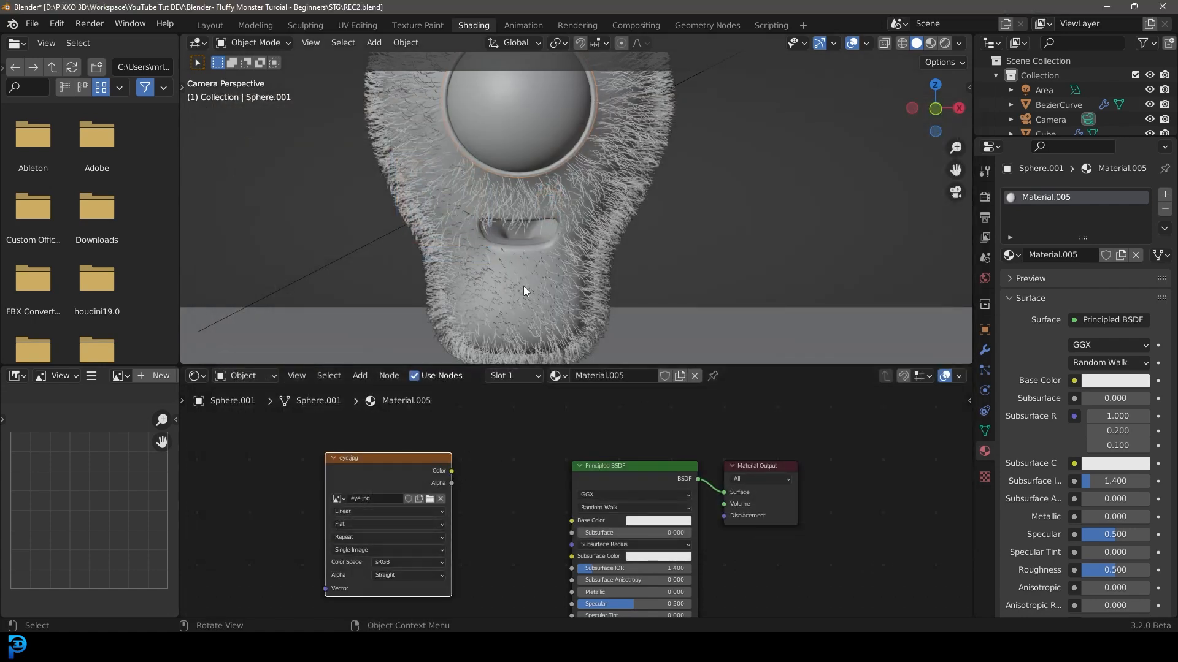
# Glance at the eye textures in the browser, return to Blender, link the eye image's Color to Base Color, and shift the image node closer.
pyautogui.hotkey('alt', 'Tab')
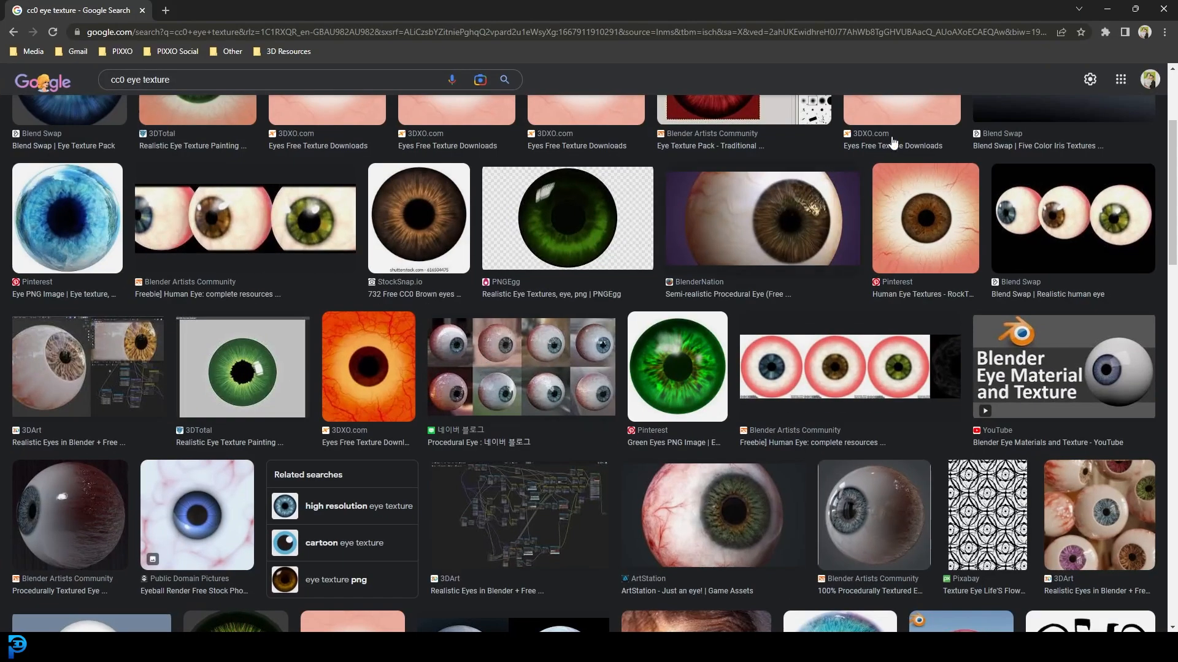
pyautogui.hotkey('alt', 'Tab')
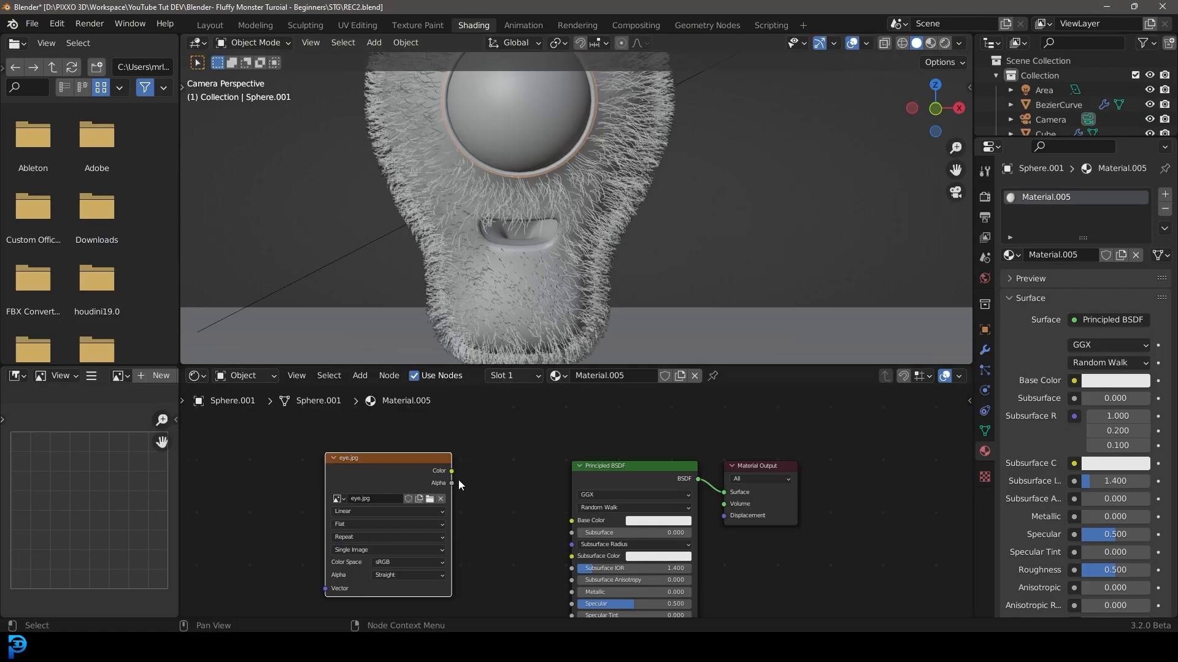
pyautogui.moveTo(450, 472); pyautogui.dragTo(573, 520)
pyautogui.press('g')
pyautogui.click(488, 501)
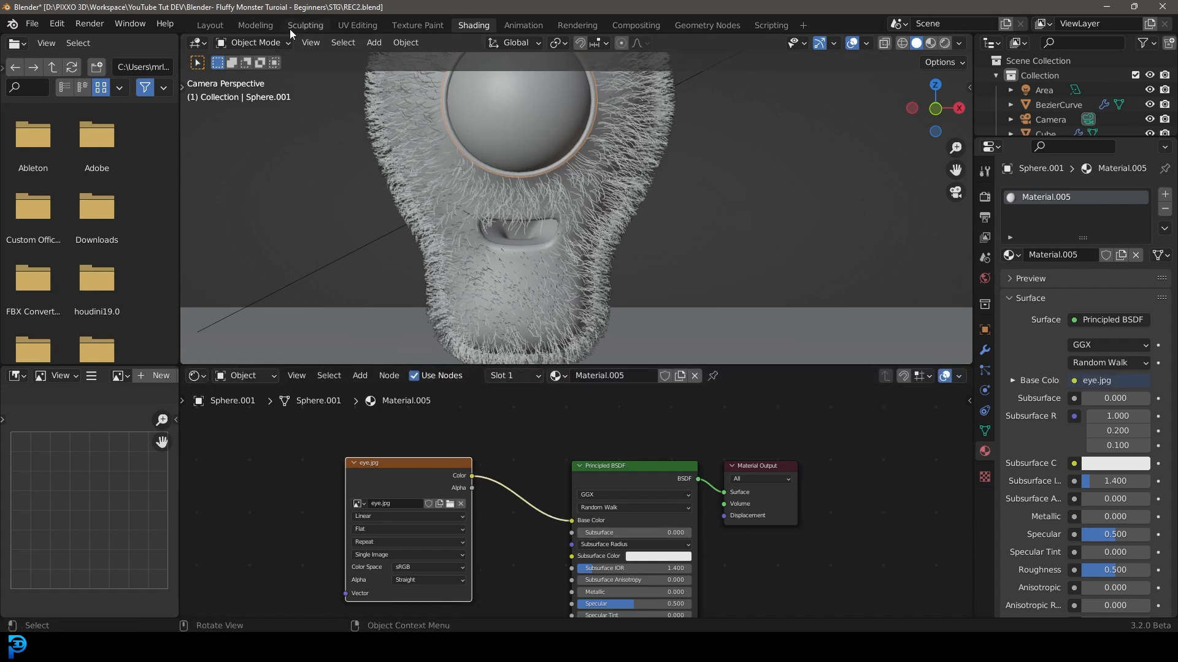
# In the UV Editing workspace, show the eyeball in Material Preview shading and unwrap it from the front with Project from View.
pyautogui.click(365, 28)
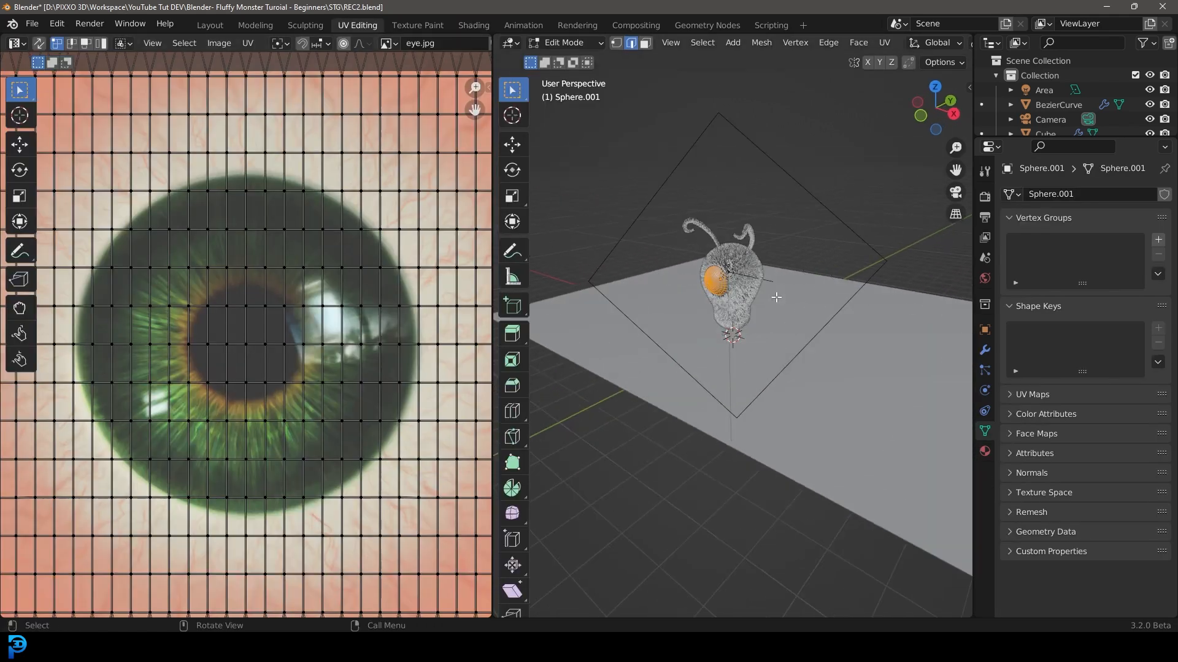
pyautogui.scroll(7, 780, 297)
pyautogui.moveTo(780, 297); pyautogui.dragTo(825, 308, button='middle')
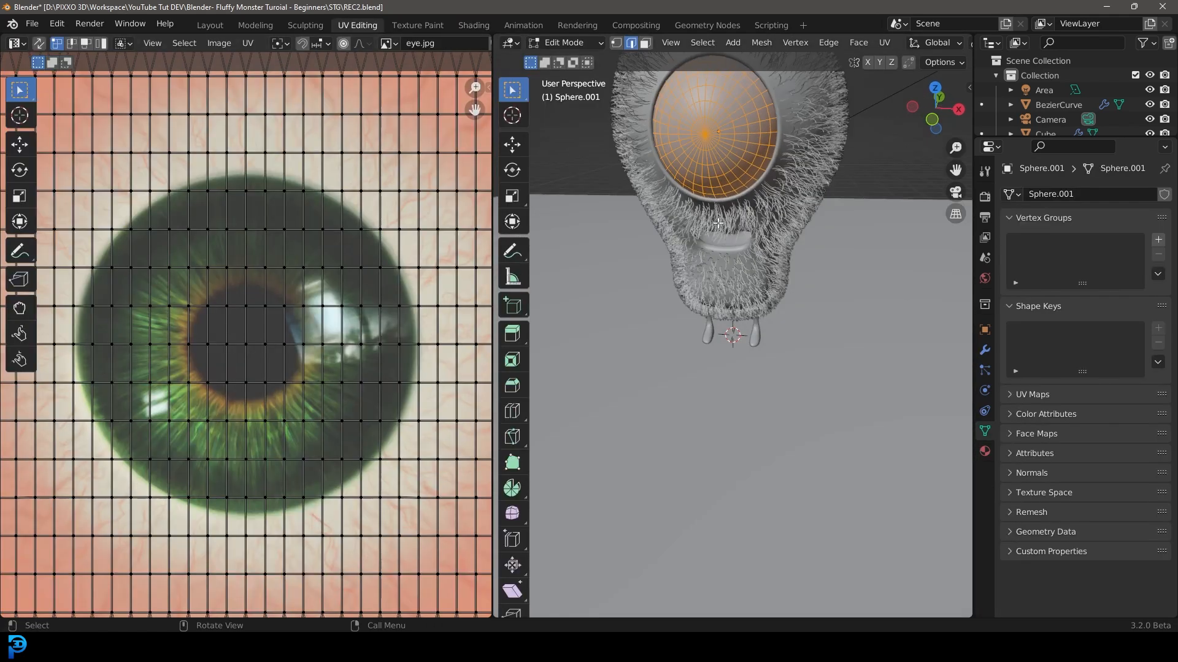
pyautogui.scroll(-2, 715, 229)
pyautogui.press('z')
pyautogui.click(725, 321)
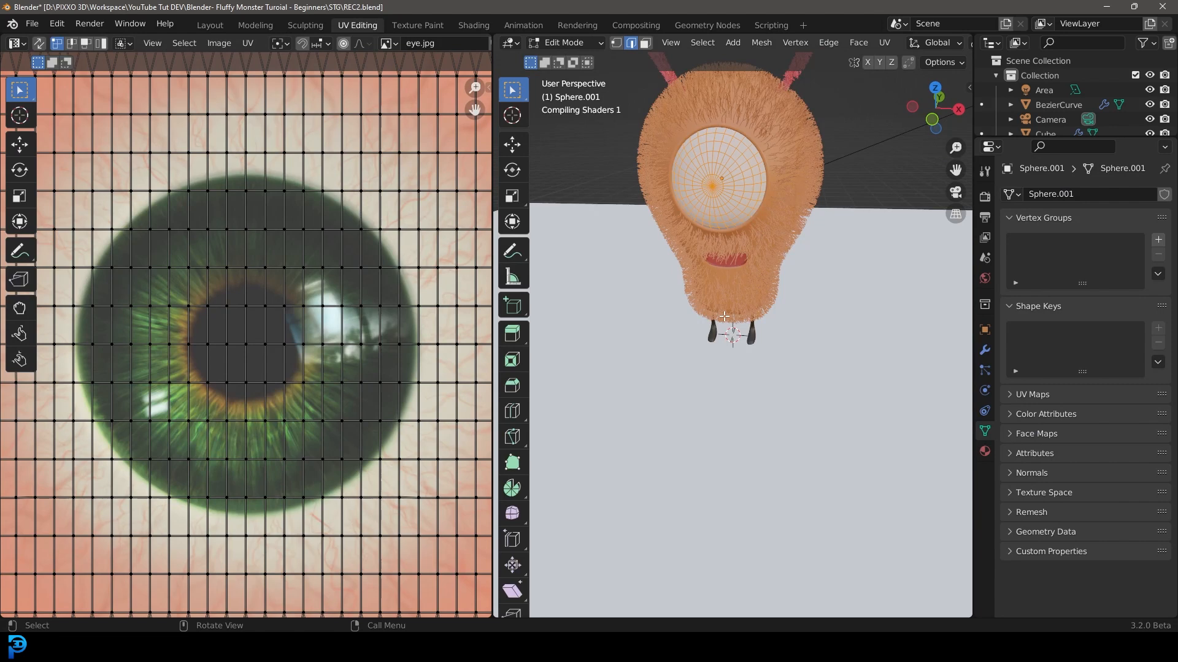
pyautogui.press('KP_1')
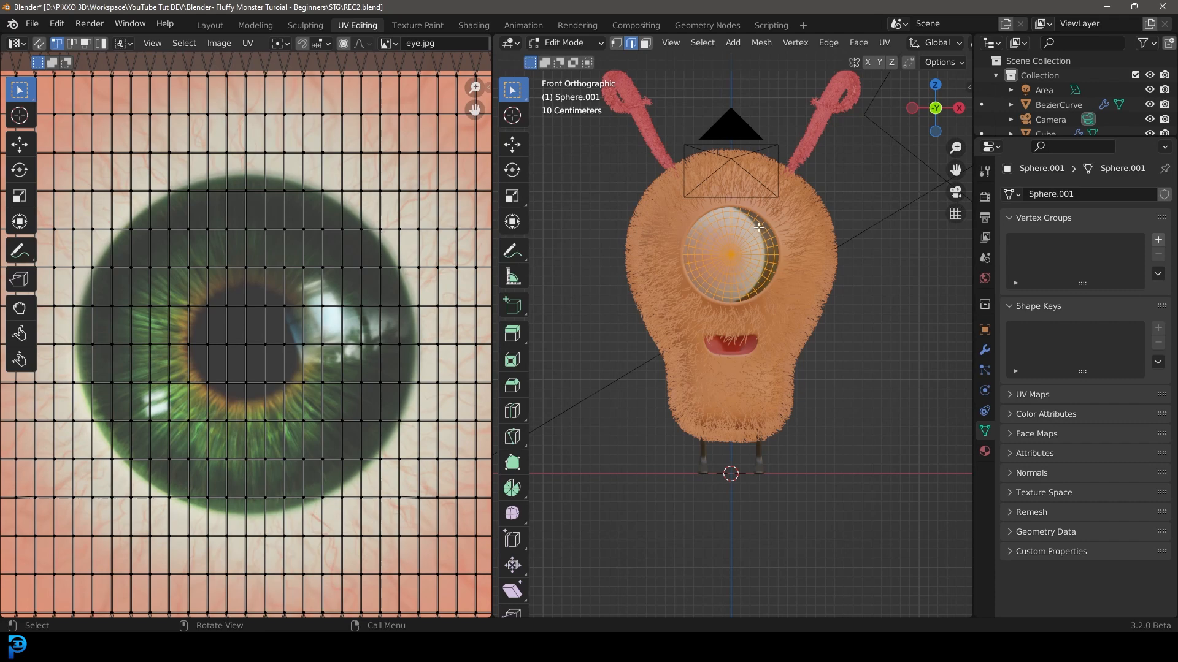
pyautogui.press('u')
pyautogui.click(729, 333)
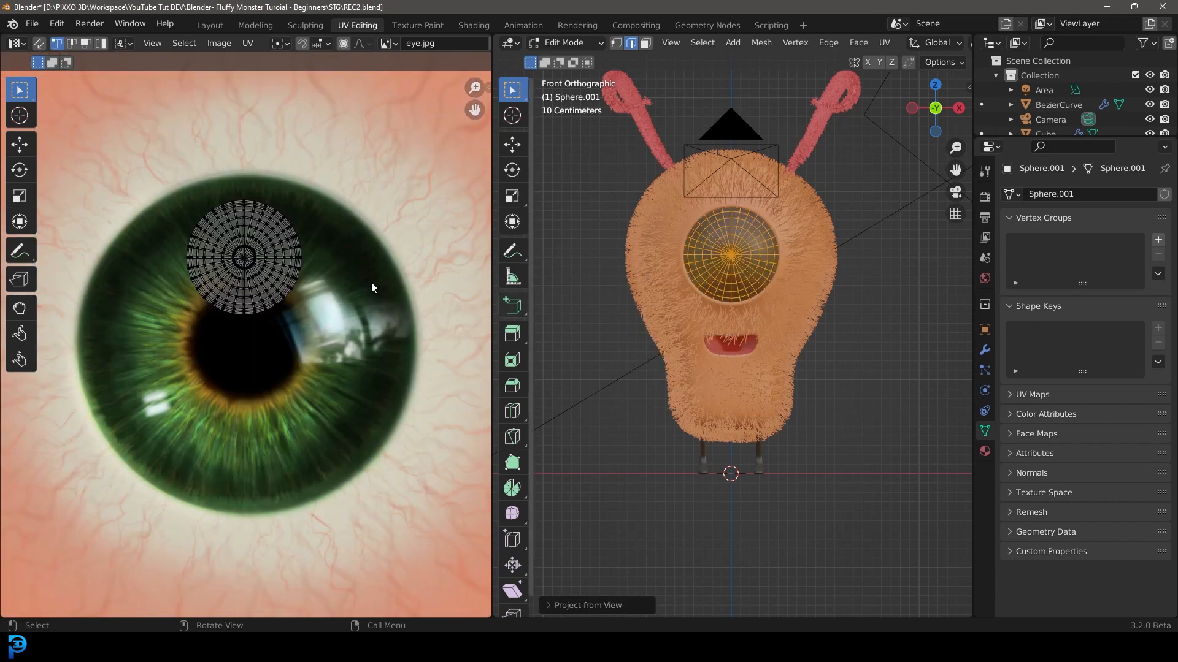
# Enlarge the eyeball's UVs and center them on the pupil so they extend into the white, check the eye, and leave Edit Mode.
pyautogui.scroll(-2, 223, 278)
pyautogui.moveTo(336, 369); pyautogui.dragTo(171, 195)
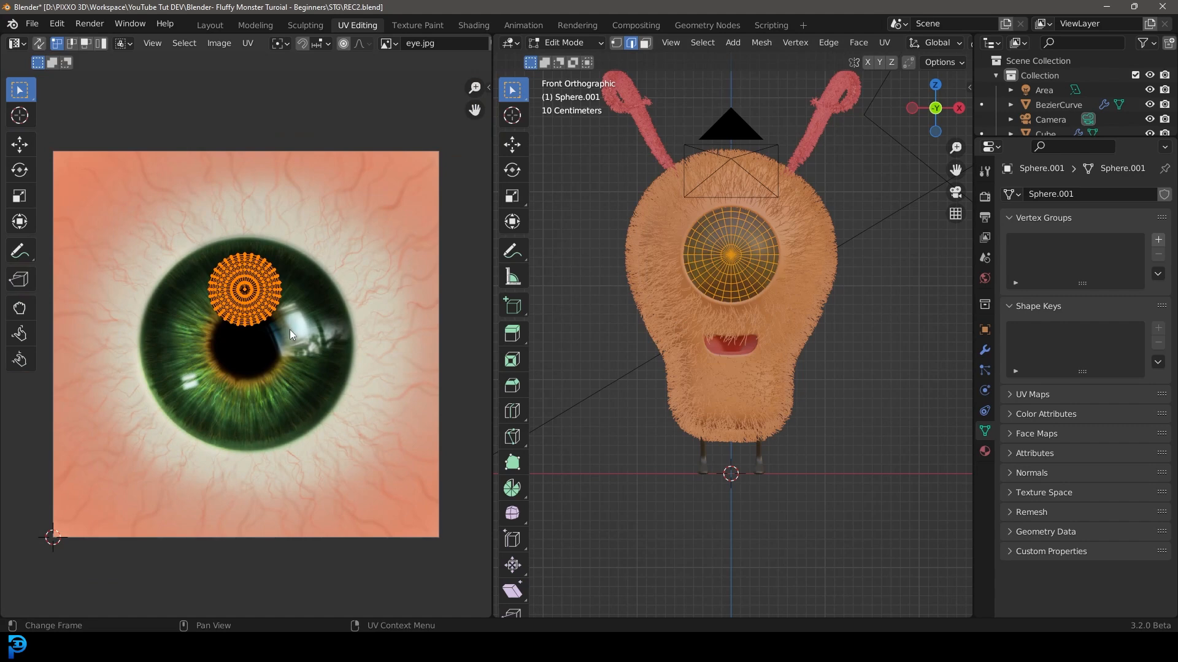
pyautogui.press('s')
pyautogui.click(373, 502)
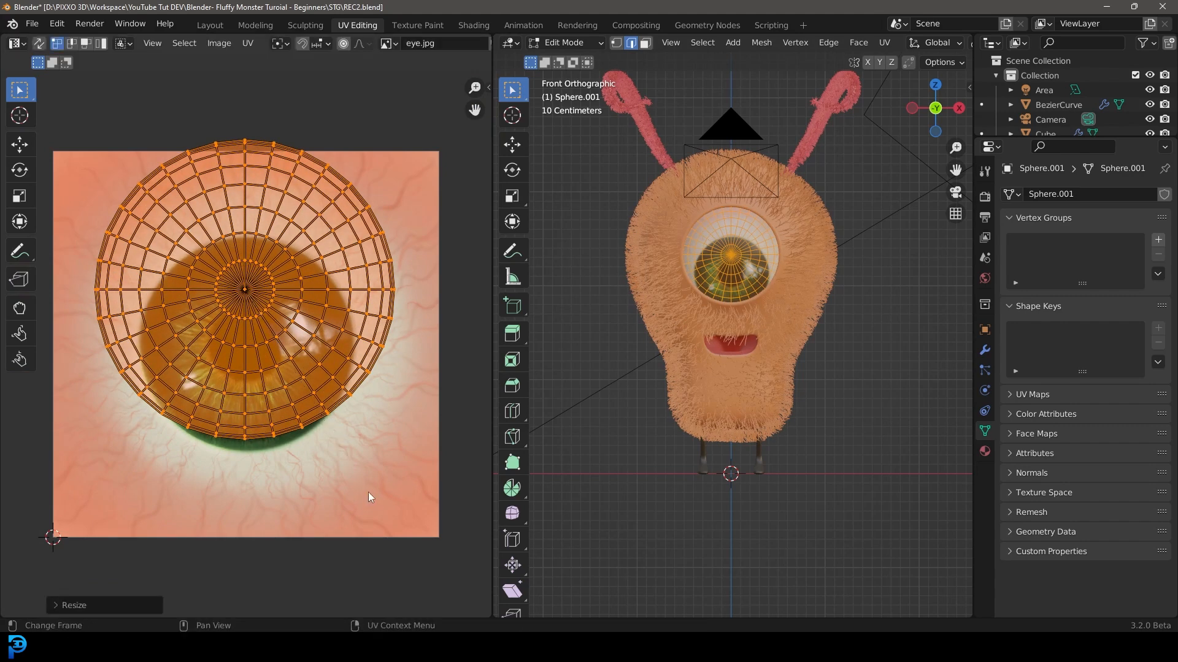
pyautogui.press('g')
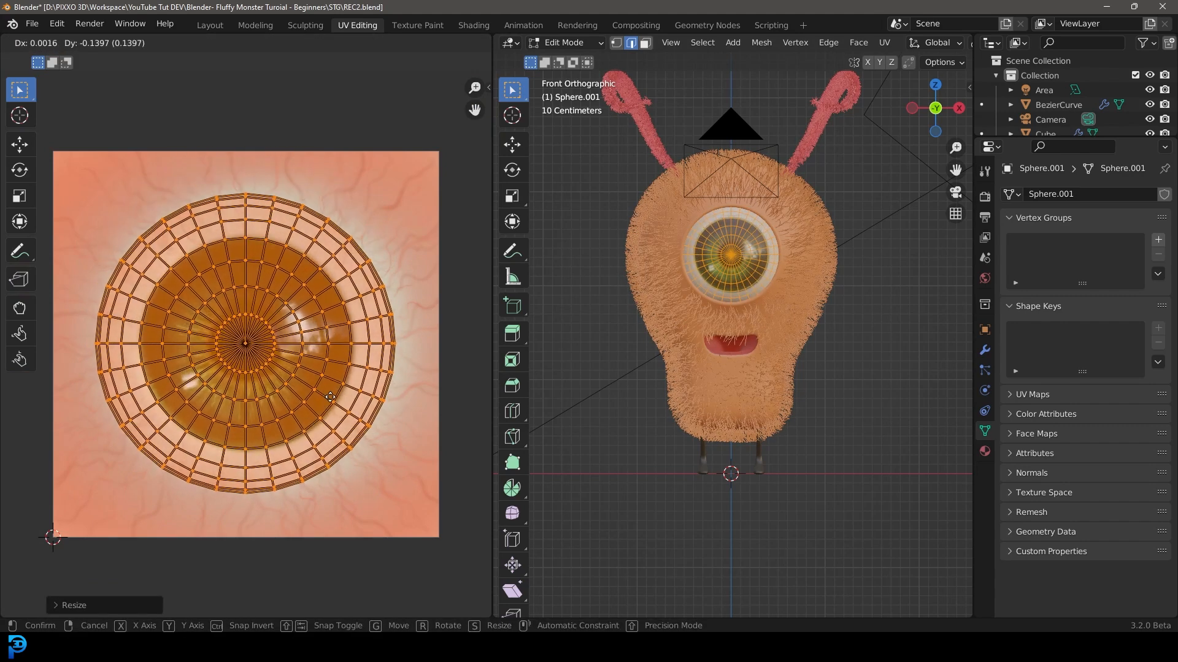
pyautogui.click(330, 397)
pyautogui.press('s')
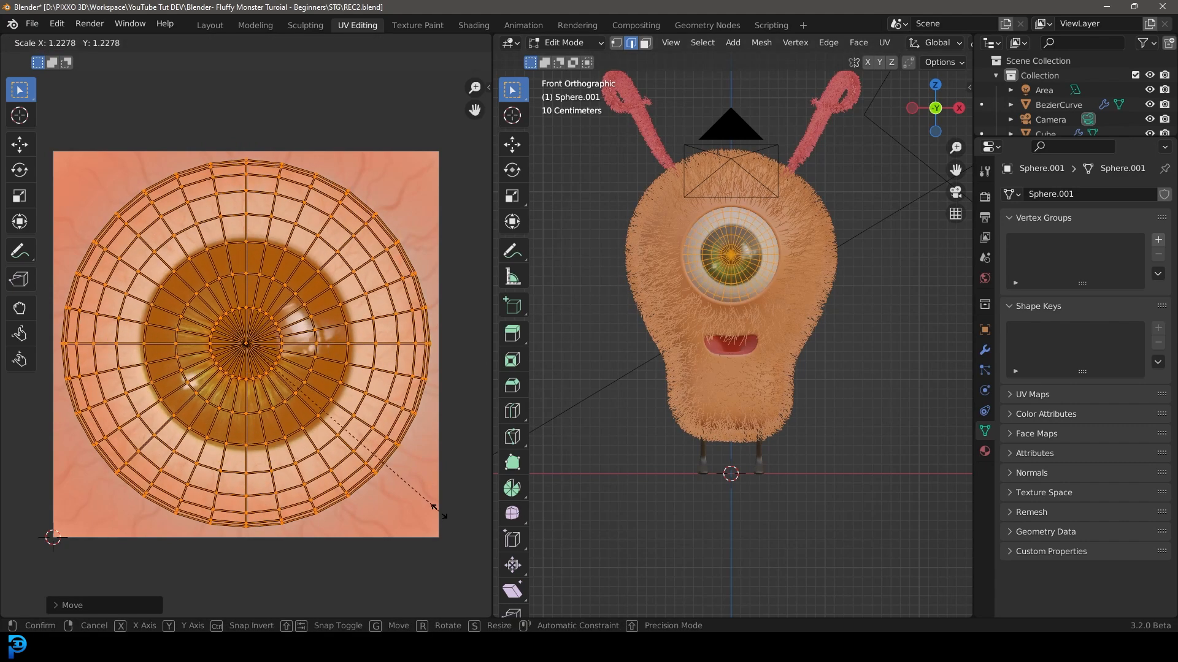
pyautogui.click(413, 491)
pyautogui.scroll(1, 789, 335)
pyautogui.scroll(2, 788, 334)
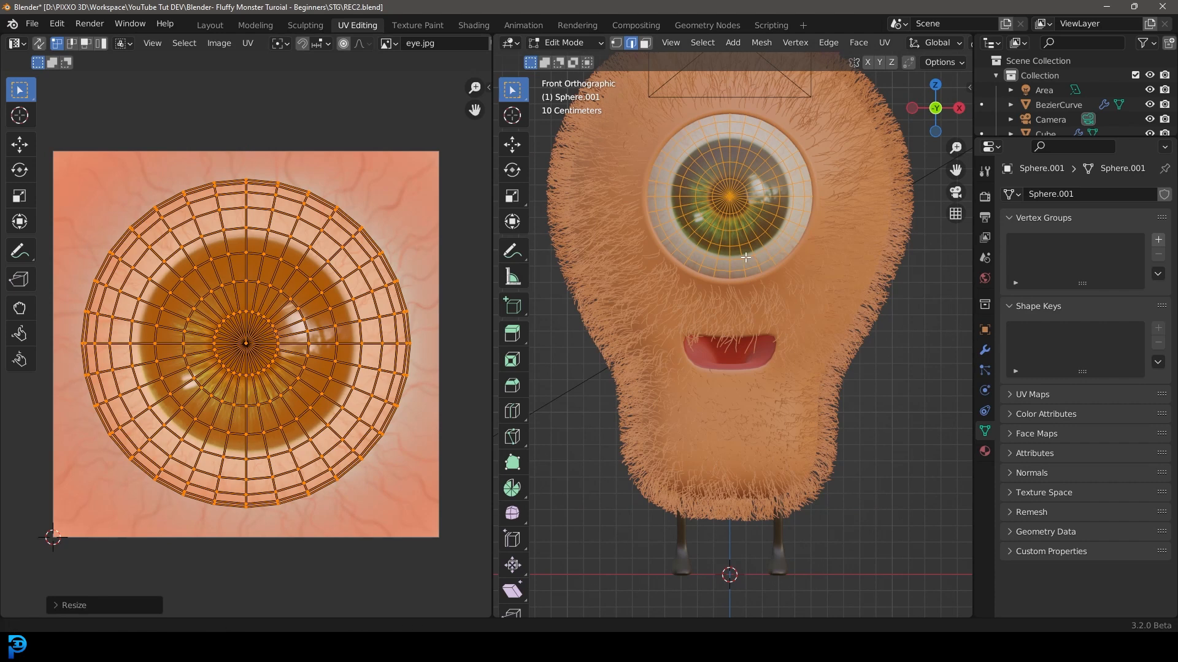
pyautogui.keyDown('shift'); pyautogui.moveTo(746, 258); pyautogui.dragTo(765, 337, button='middle'); pyautogui.keyUp('shift')
pyautogui.press('Tab')
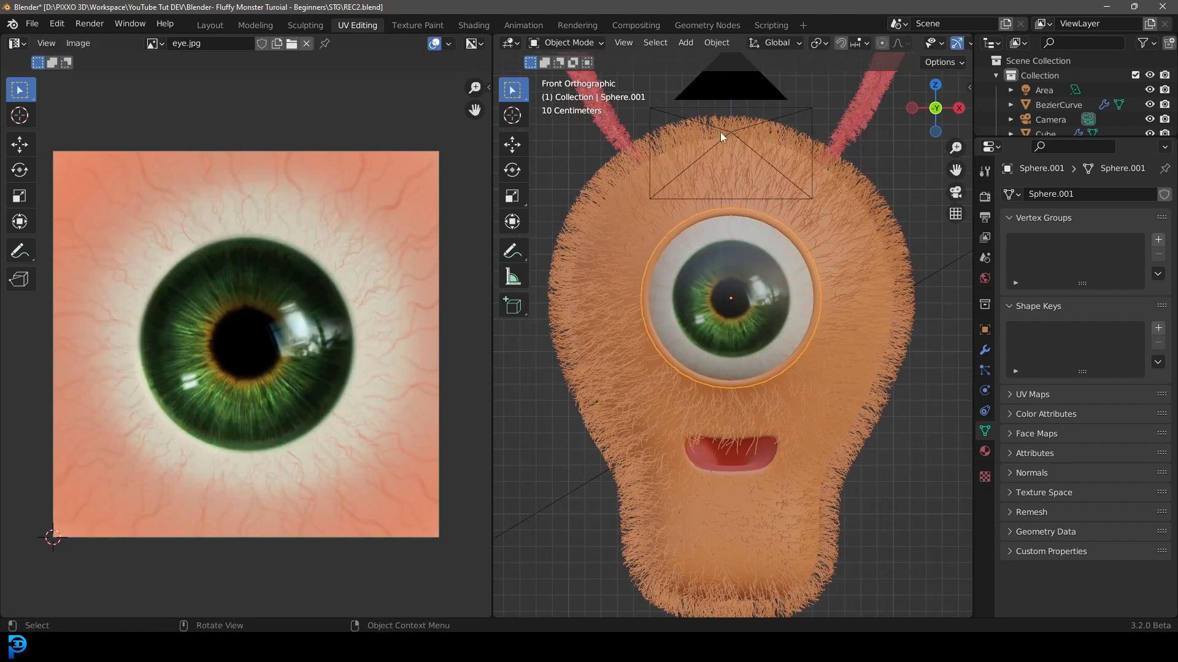
# Return to the Shading workspace and set the eye material's Roughness to 0.
pyautogui.click(474, 25)
pyautogui.moveTo(511, 500); pyautogui.dragTo(482, 437, button='middle')
pyautogui.scroll(2, 553, 519)
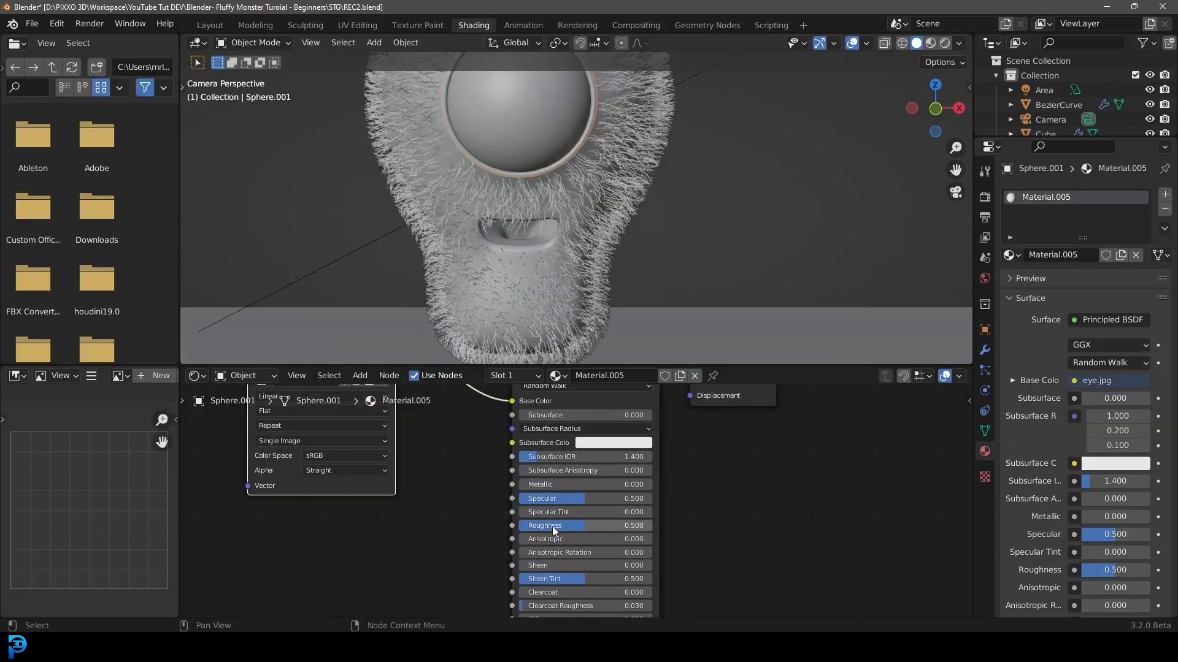
pyautogui.moveTo(610, 530); pyautogui.dragTo(519, 529)
# Check the textured eye through the camera in Rendered shading and save the file.
pyautogui.scroll(-3, 510, 181)
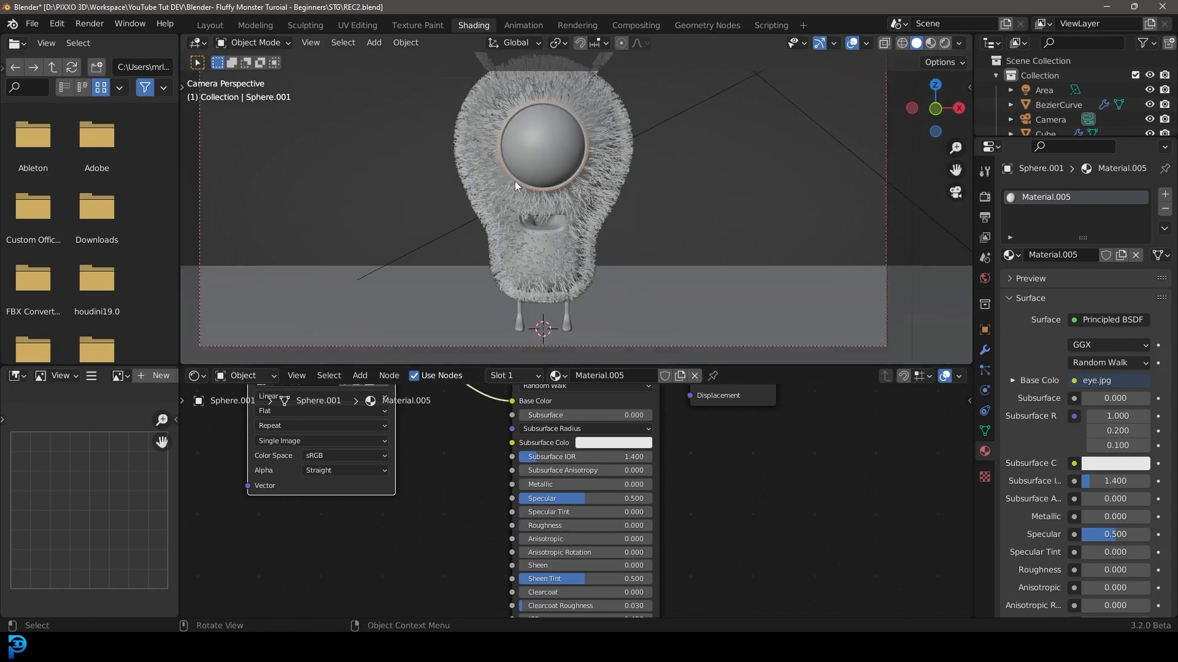
pyautogui.scroll(3, 551, 156)
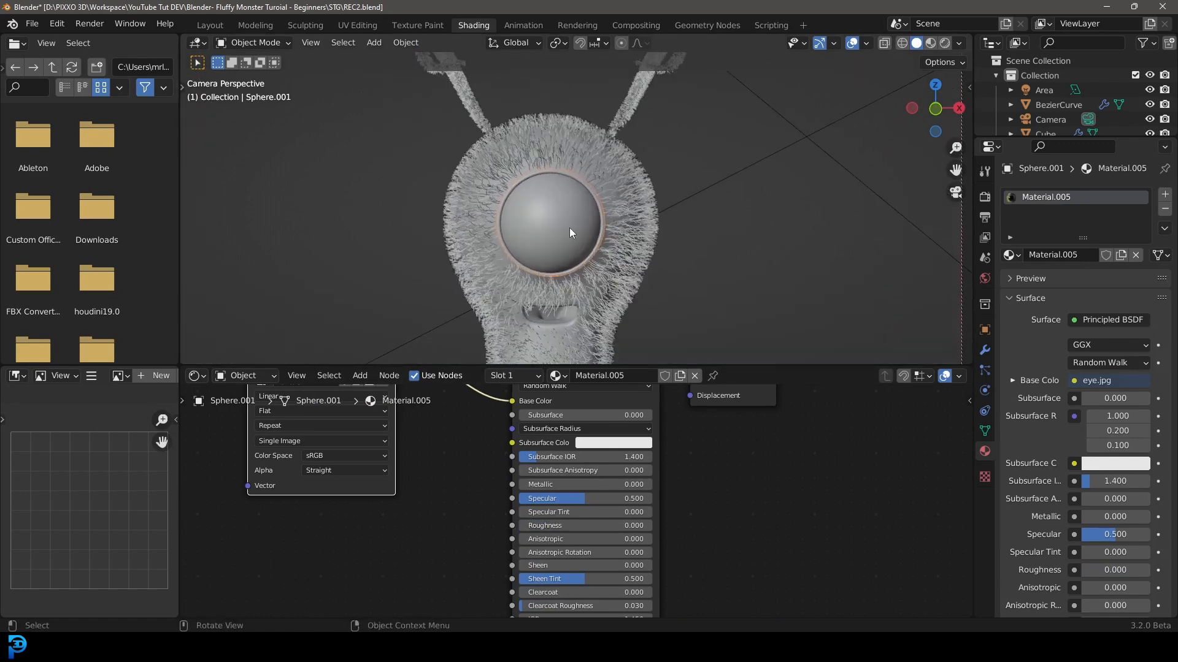
pyautogui.press('z')
pyautogui.click(564, 156)
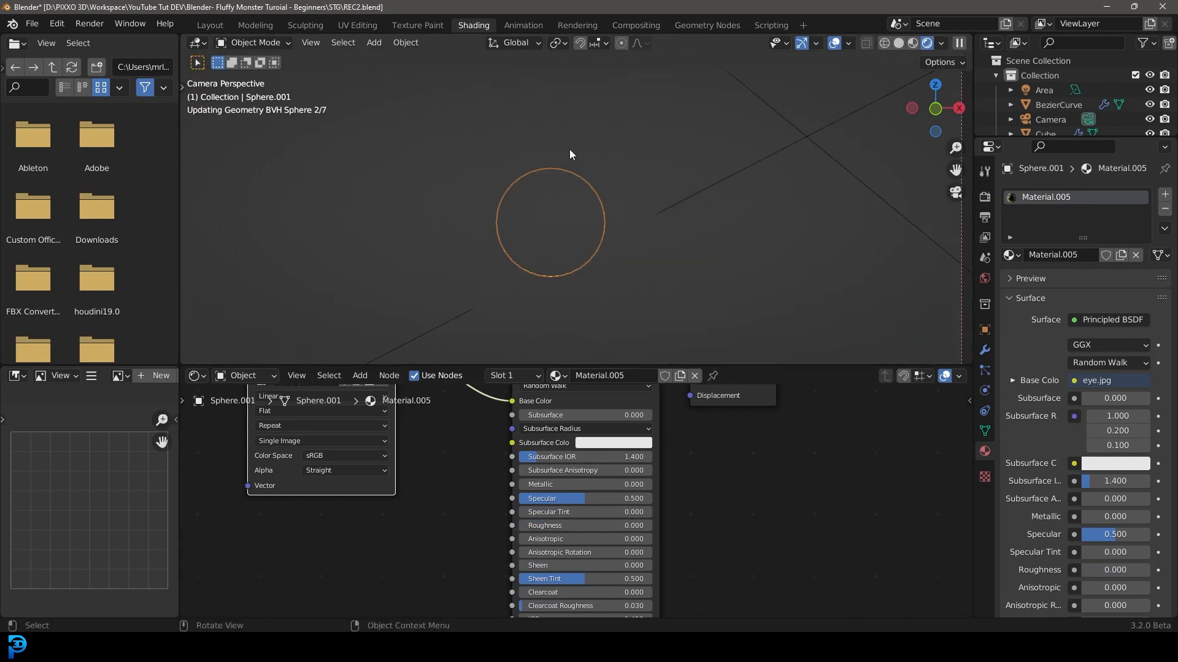
pyautogui.scroll(-3, 517, 156)
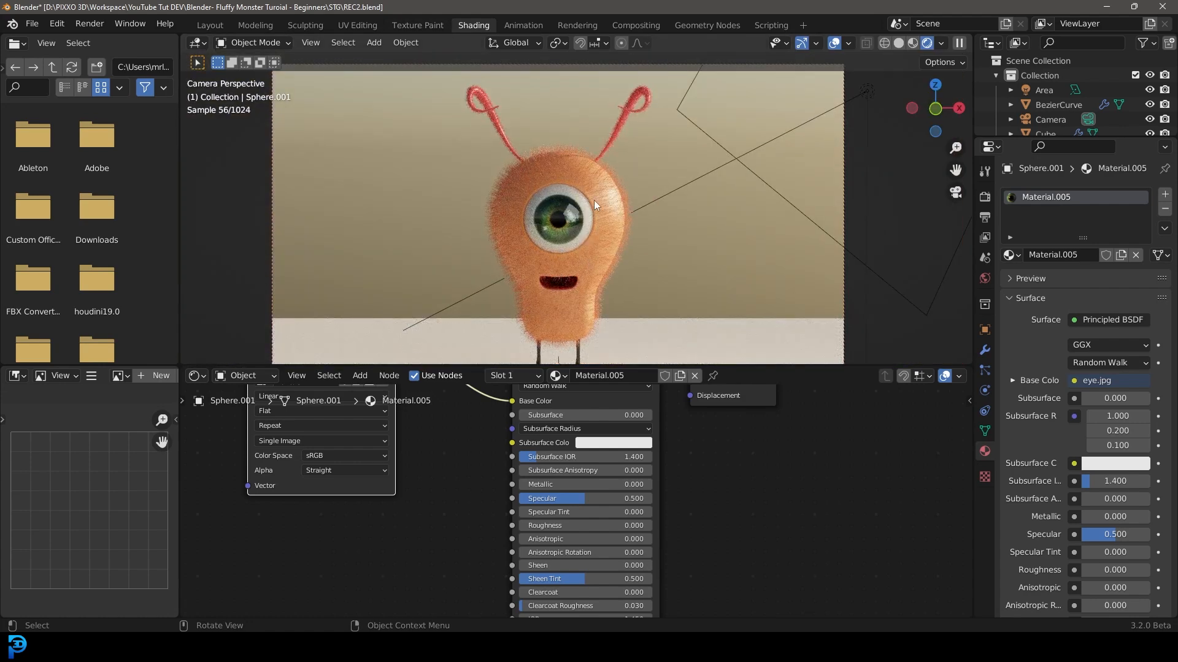
pyautogui.scroll(3, 617, 258)
pyautogui.hotkey('ctrl', 's')
# Switch the viewport back to Solid shading and render the final image of the monster.
pyautogui.press('z')
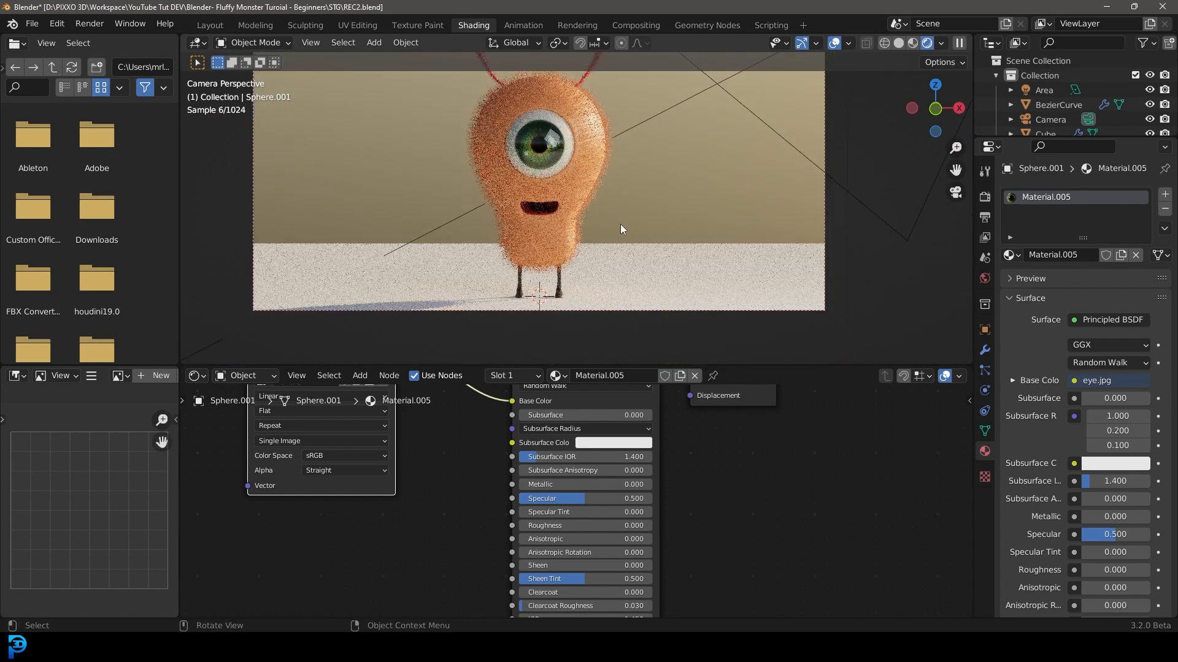
pyautogui.click(719, 225)
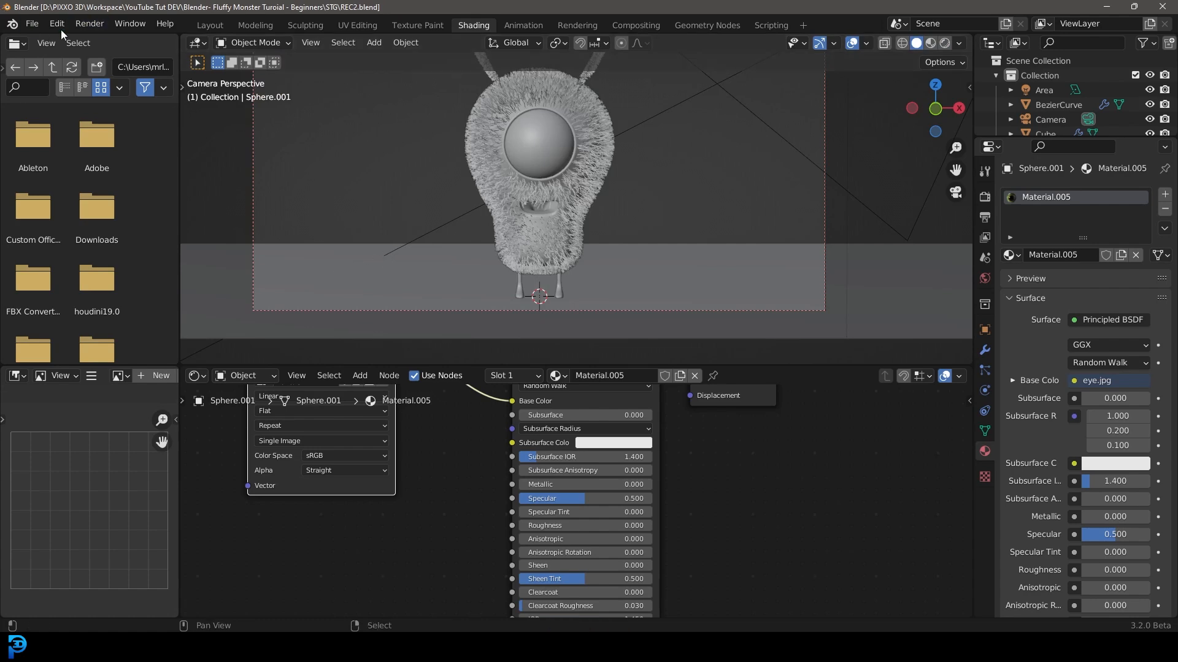
pyautogui.click(83, 28)
pyautogui.click(120, 39)
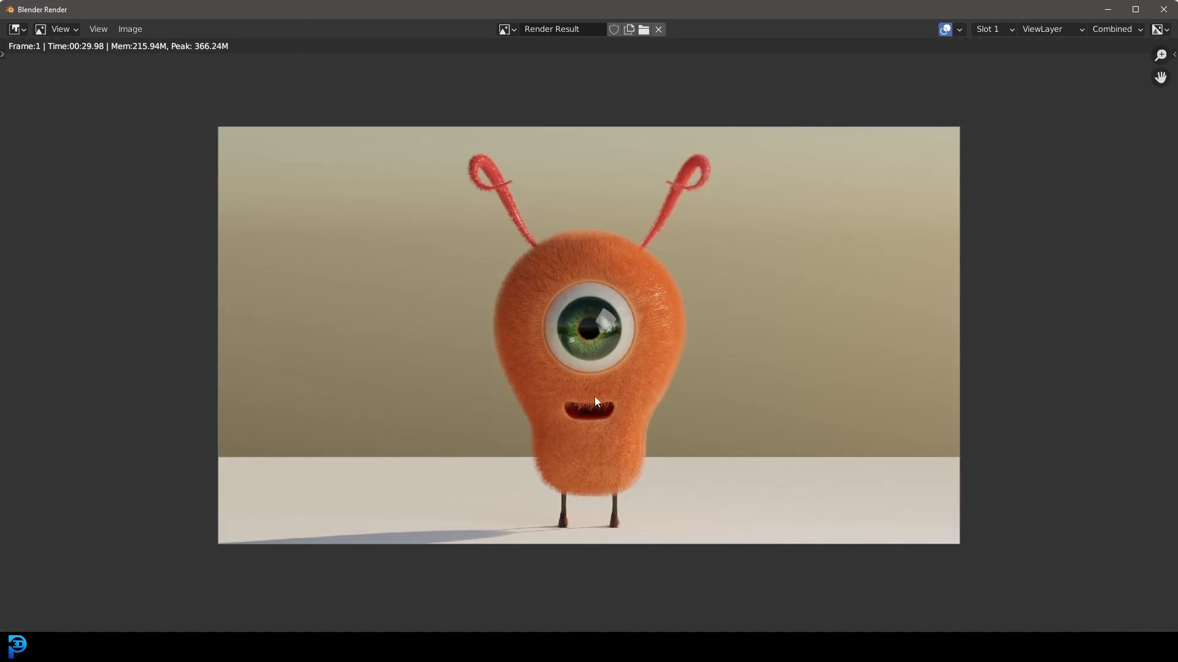
# Examine the rendered monster up close, switch to the Blender window with fluff monster.blend and maximize it.
pyautogui.scroll(2, 562, 228)
pyautogui.scroll(-1, 564, 278)
pyautogui.scroll(3, 617, 246)
pyautogui.scroll(-2, 653, 355)
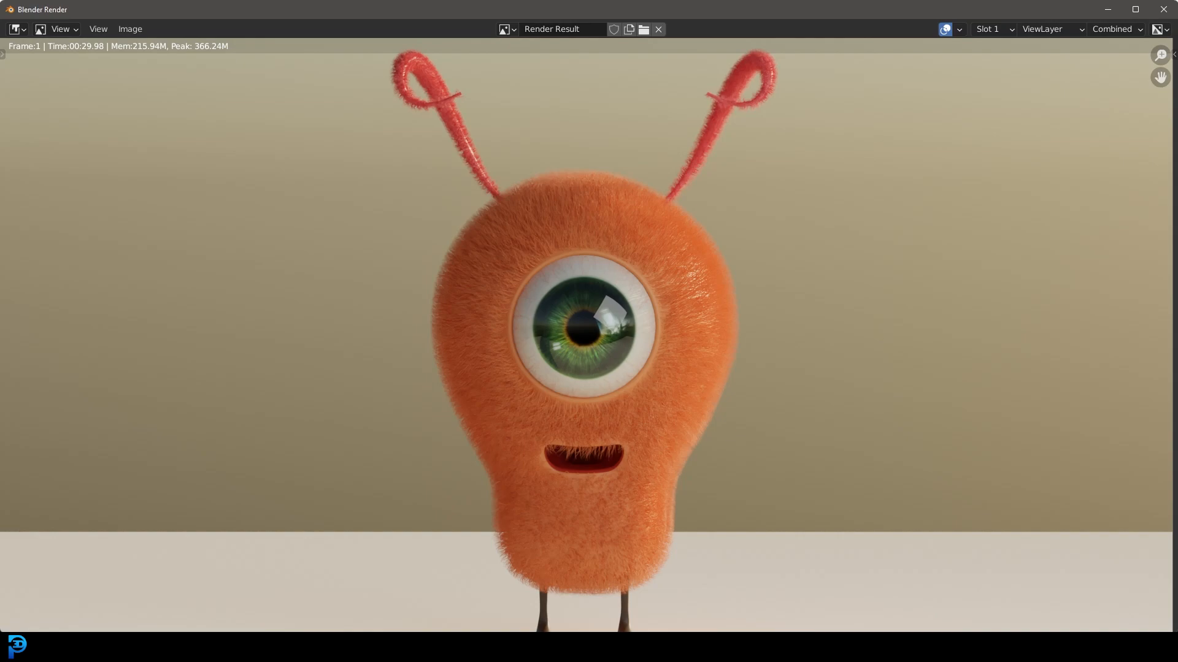
pyautogui.hotkey('alt', 'Tab')
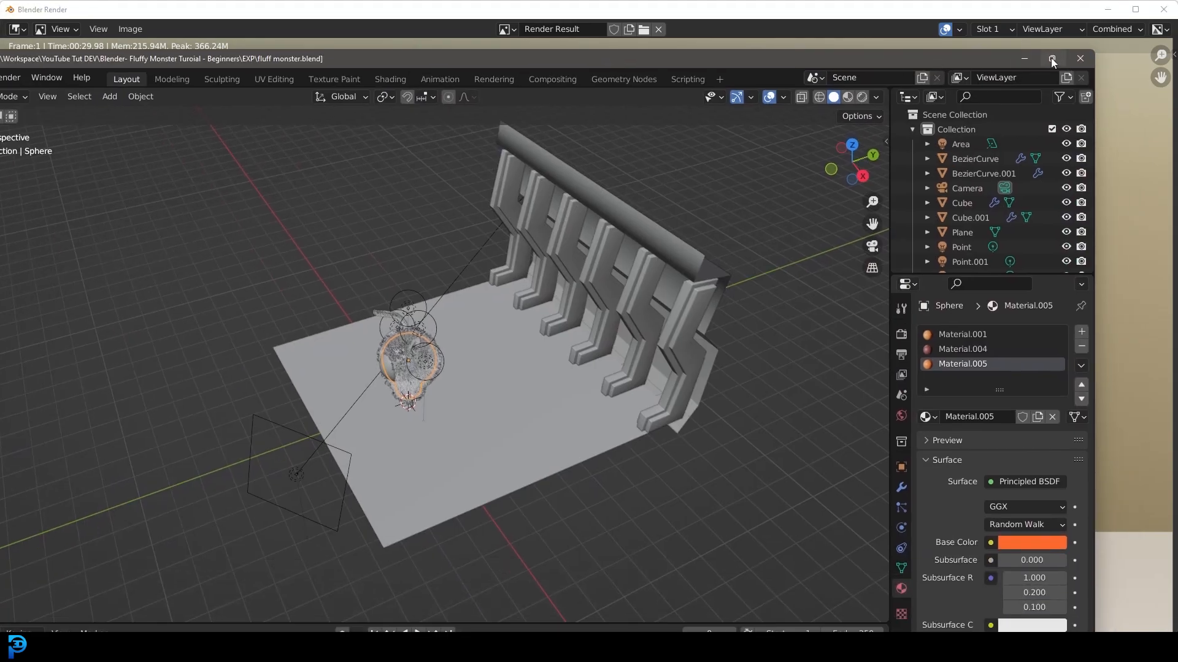
pyautogui.doubleClick(1051, 58)
# Select the floor-and-wall backdrop plane behind the monster and examine its profile from the side.
pyautogui.scroll(3, 546, 386)
pyautogui.scroll(3, 626, 294)
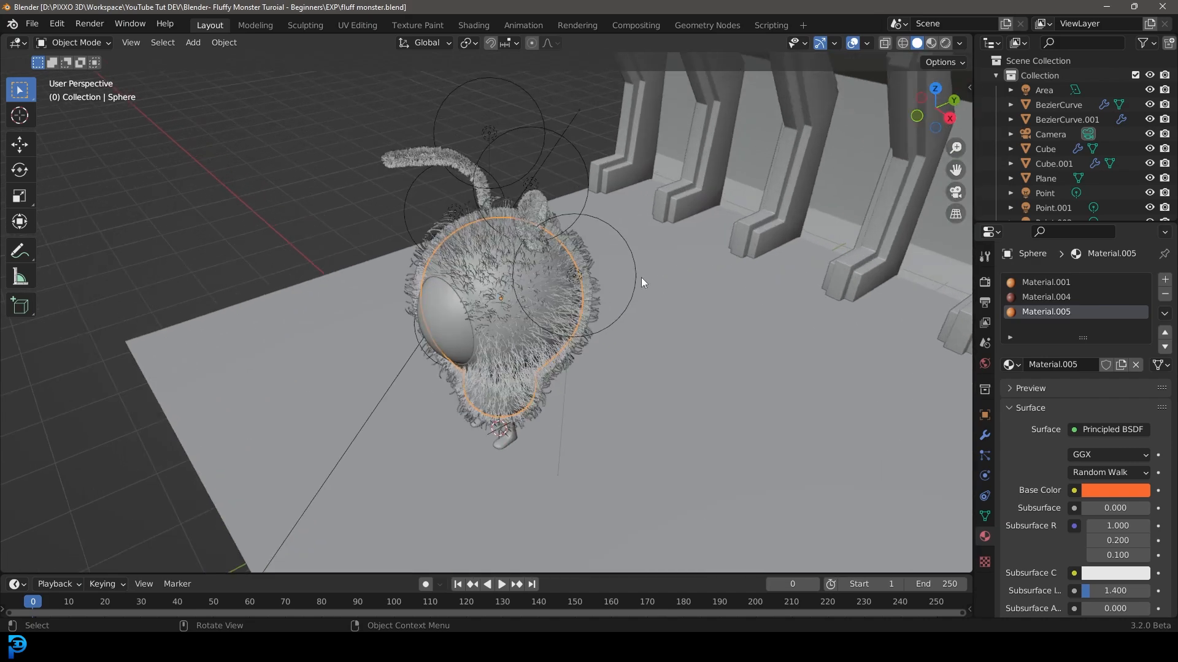
pyautogui.click(708, 305)
pyautogui.scroll(-2, 692, 368)
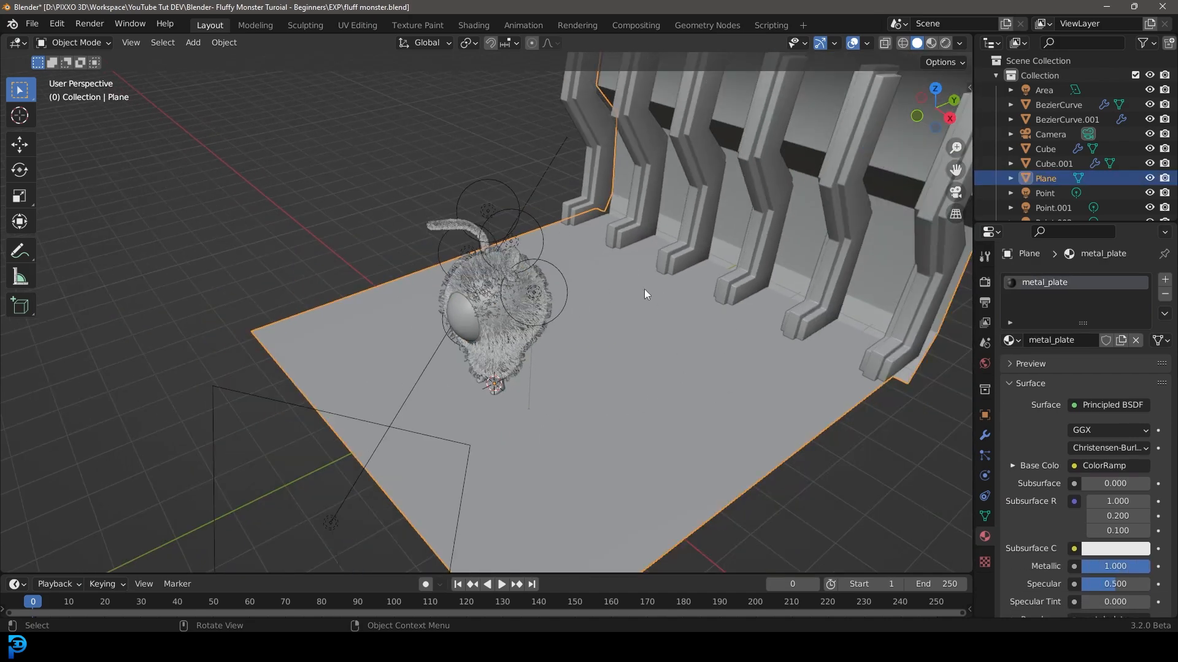
pyautogui.moveTo(591, 375)
pyautogui.mouseDown(button='middle')
pyautogui.moveTo(615, 342)
pyautogui.moveTo(581, 392)
pyautogui.mouseUp(button='middle')
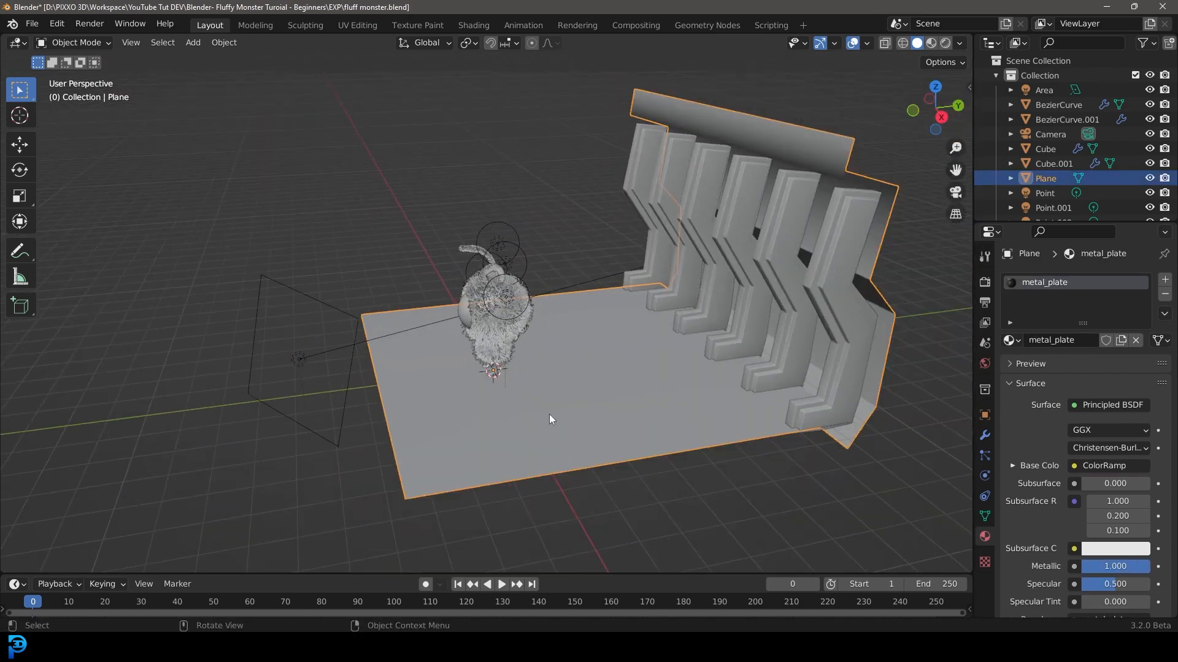
pyautogui.scroll(4, 654, 399)
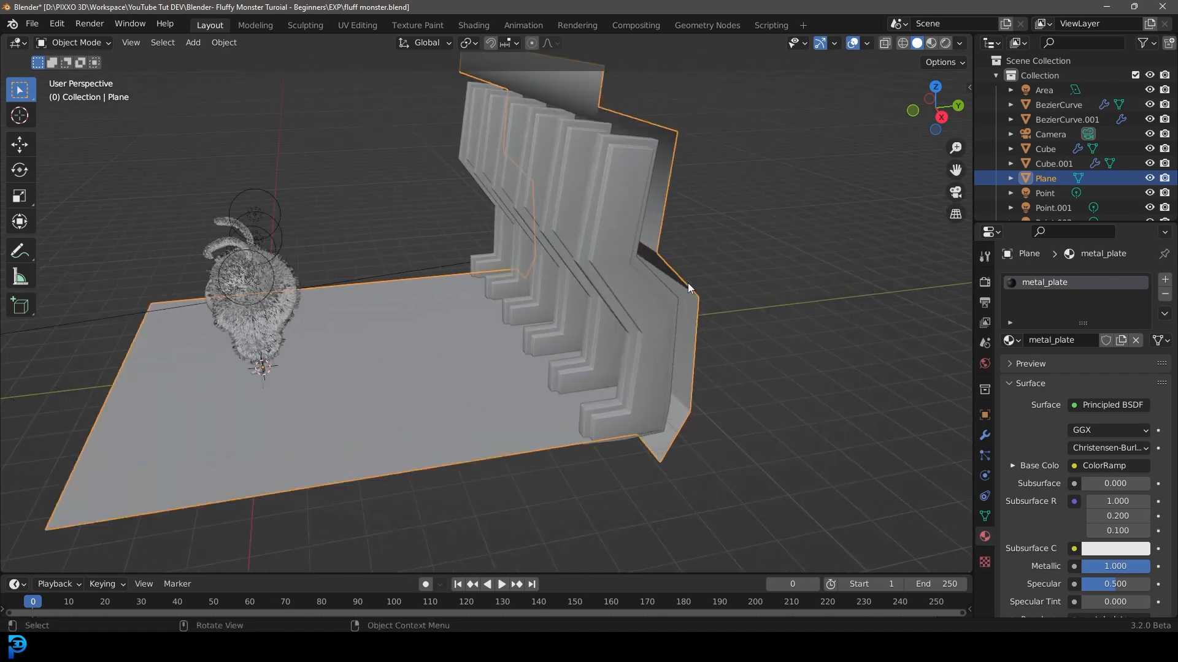
# Extrude the backdrop's selected lower edge twice in the right side view, undo both extrusions and leave Edit Mode.
pyautogui.press('Tab')
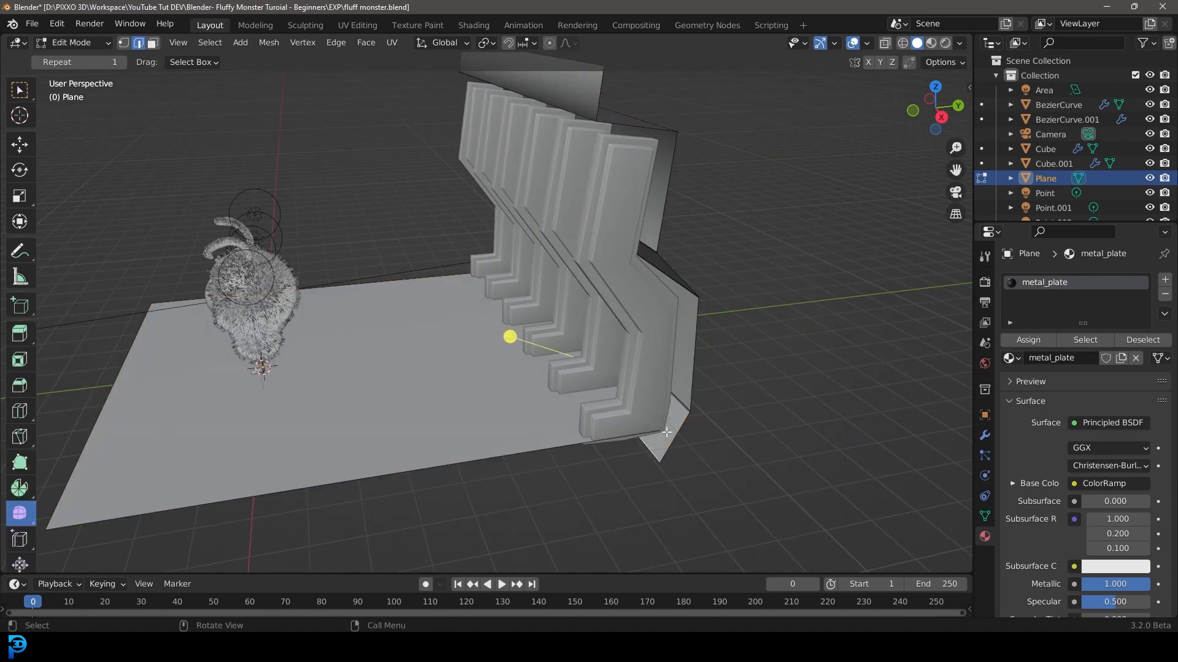
pyautogui.press('KP_3')
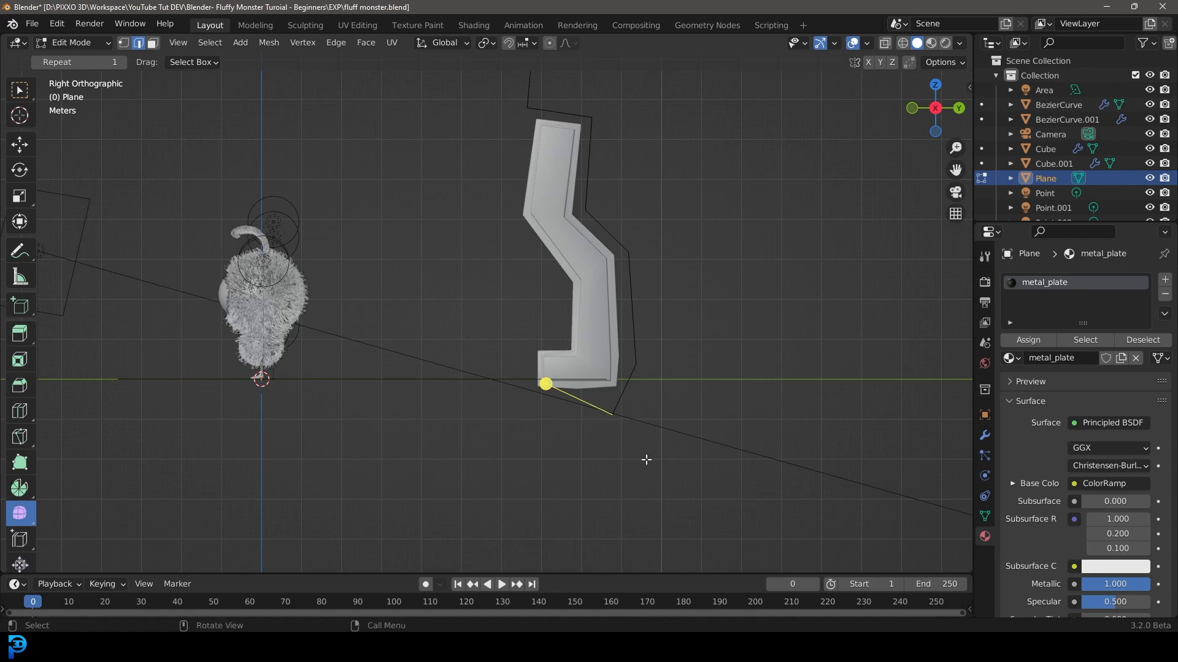
pyautogui.press('e')
pyautogui.click(718, 393)
pyautogui.press('e')
pyautogui.click(680, 256)
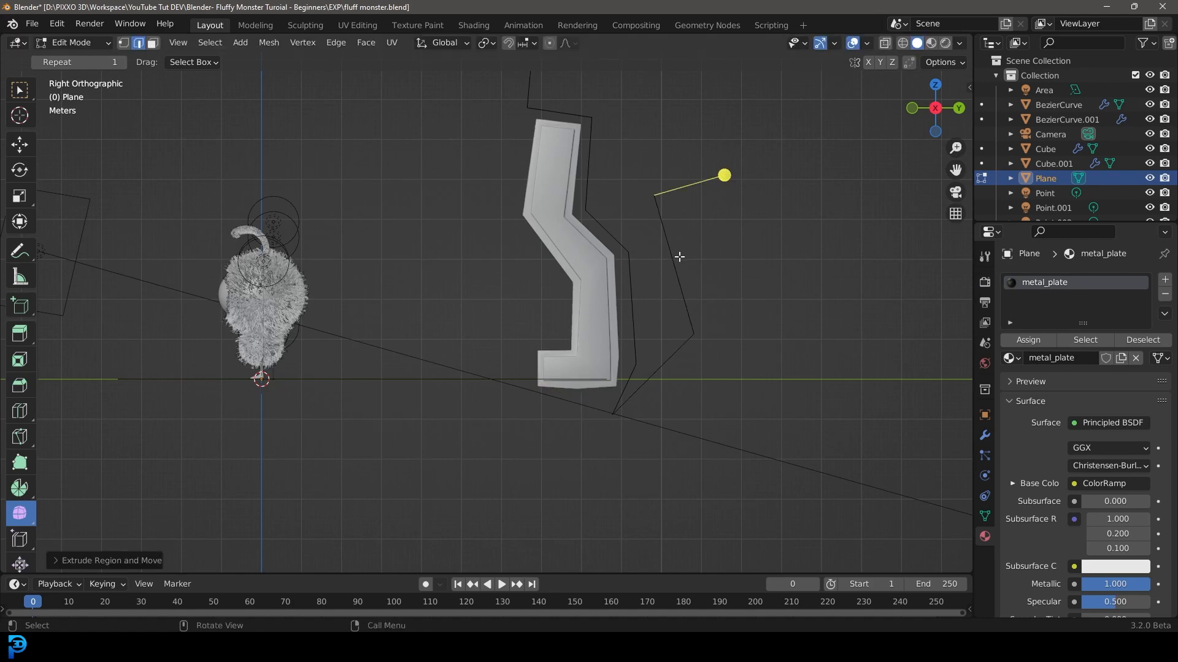
pyautogui.hotkey('ctrl', 'z')
pyautogui.hotkey('ctrl', 'z')
pyautogui.moveTo(509, 333); pyautogui.dragTo(583, 376, button='middle')
pyautogui.press('Tab')
# Select the row of pillars and examine the mesh of the base pillar in Edit Mode, from foot to upper end.
pyautogui.scroll(-4, 380, 255)
pyautogui.moveTo(276, 238); pyautogui.dragTo(332, 244, button='middle')
pyautogui.scroll(1, 332, 244)
pyautogui.click(266, 215)
pyautogui.keyDown('shift'); pyautogui.moveTo(266, 215); pyautogui.dragTo(447, 282, button='middle'); pyautogui.keyUp('shift')
pyautogui.scroll(2, 447, 282)
pyautogui.press('Tab')
pyautogui.moveTo(447, 339); pyautogui.dragTo(393, 300, button='middle')
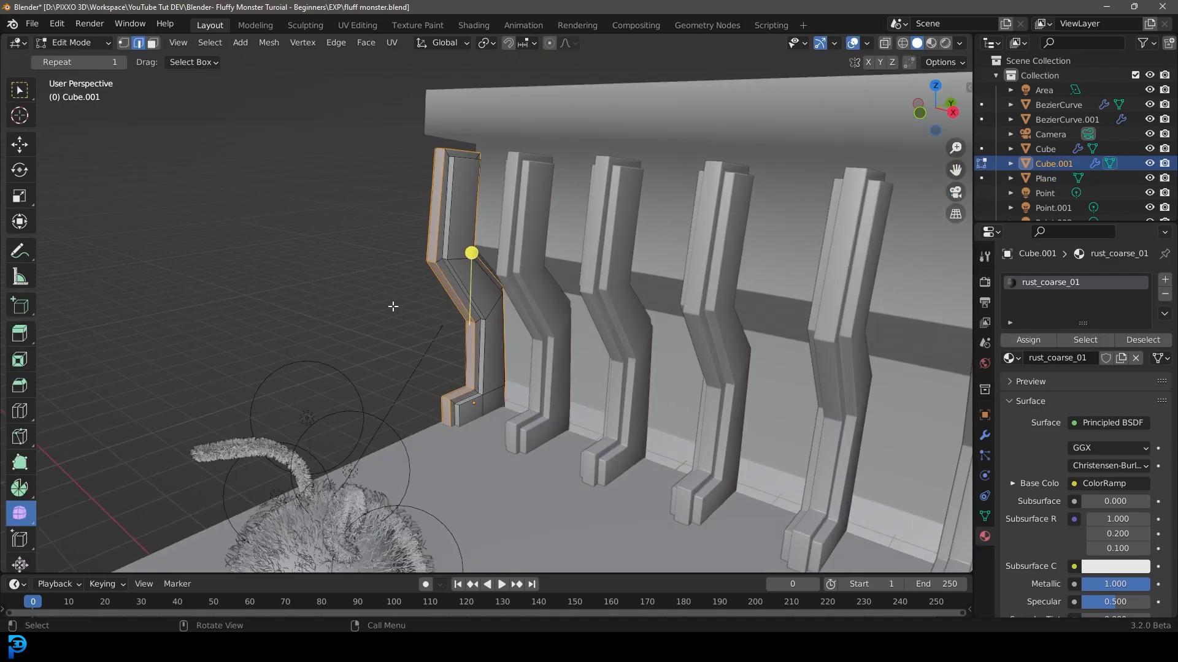
pyautogui.scroll(2, 393, 300)
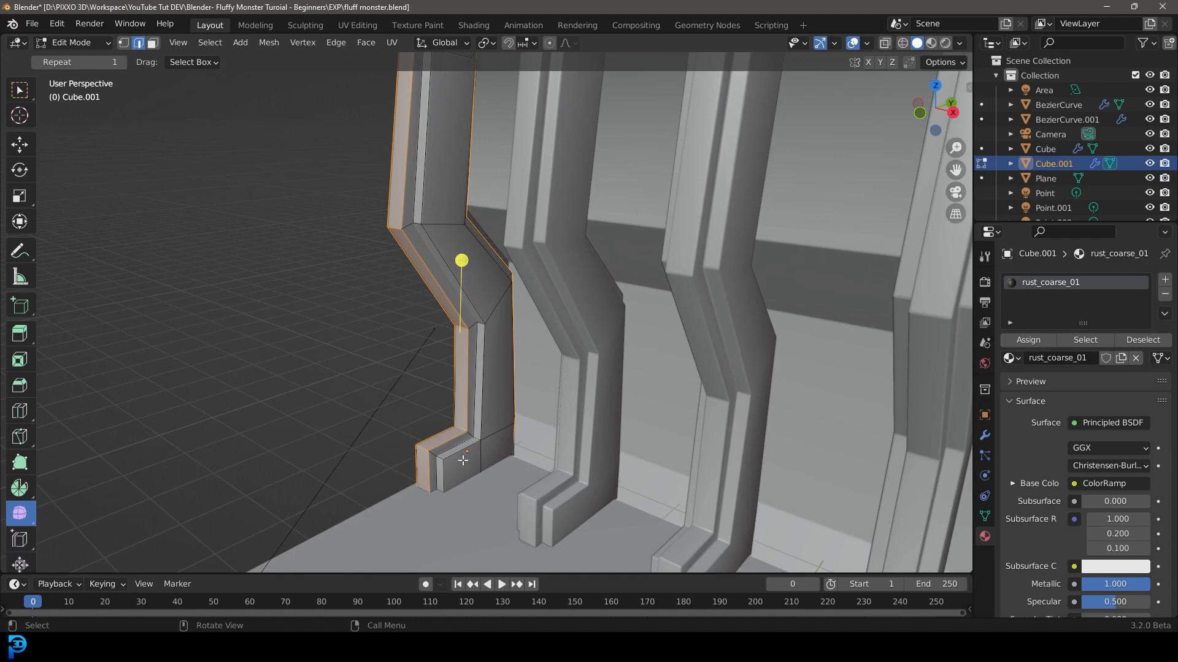
pyautogui.keyDown('shift'); pyautogui.moveTo(463, 83); pyautogui.dragTo(501, 251, button='middle'); pyautogui.keyUp('shift')
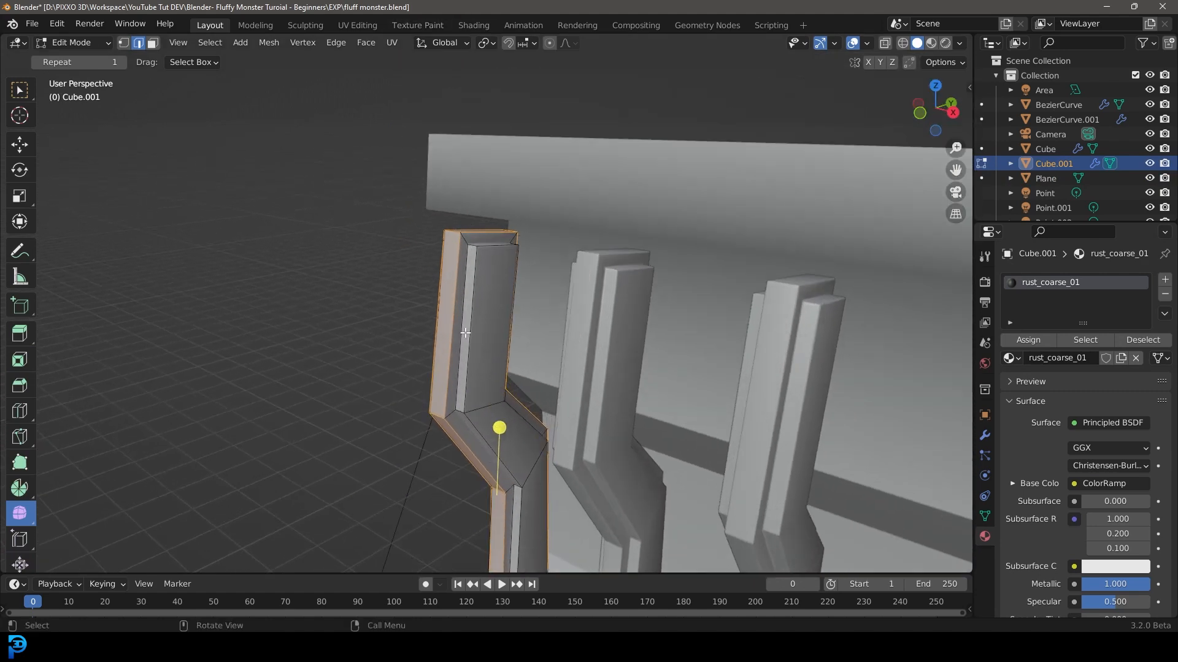
pyautogui.scroll(-2, 684, 294)
pyautogui.moveTo(528, 302); pyautogui.dragTo(574, 336, button='middle')
pyautogui.press('Tab')
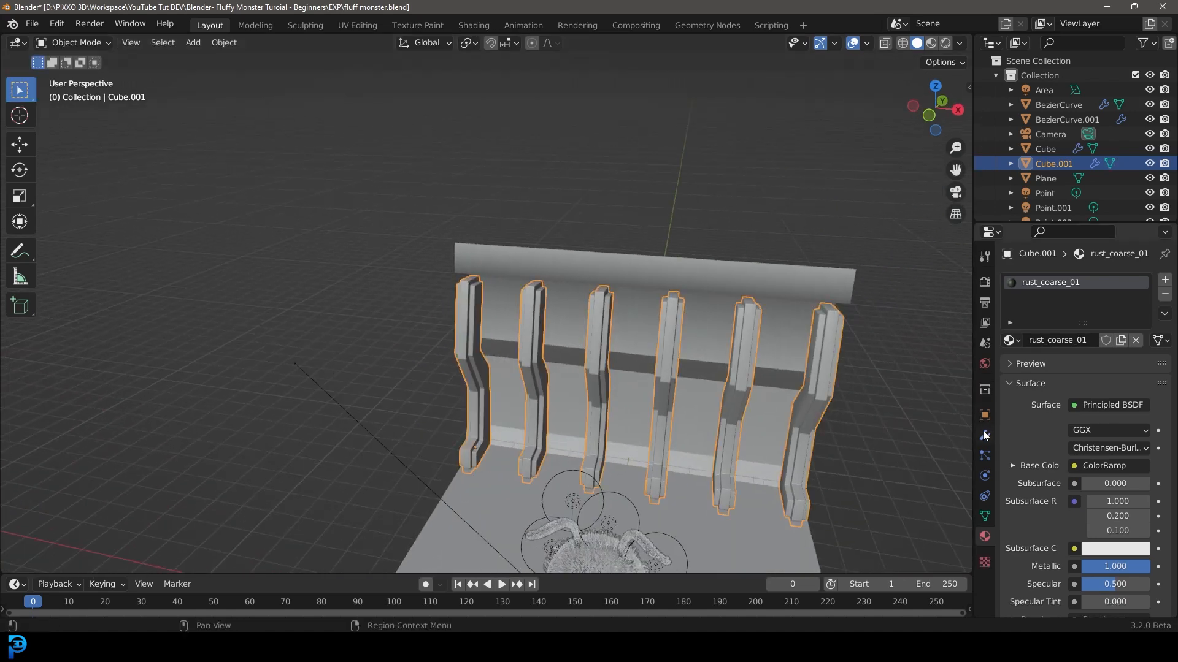
# Check the pillars' Bevel and Array modifier settings and view the row together with the monster.
pyautogui.click(985, 436)
pyautogui.scroll(-3, 1080, 362)
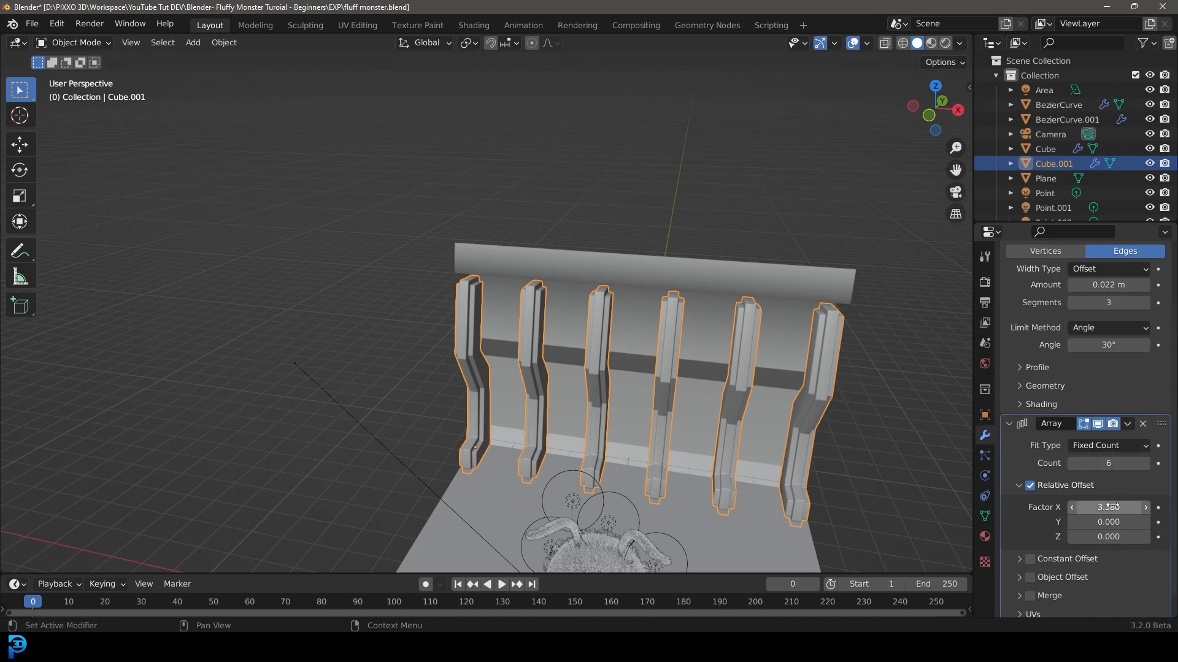
pyautogui.moveTo(713, 354); pyautogui.dragTo(307, 192, button='middle')
pyautogui.moveTo(726, 280); pyautogui.dragTo(528, 218, button='middle')
pyautogui.moveTo(477, 155); pyautogui.dragTo(662, 341, button='middle')
pyautogui.keyDown('ctrl'); pyautogui.moveTo(690, 418); pyautogui.dragTo(386, 236, button='middle'); pyautogui.keyUp('ctrl')
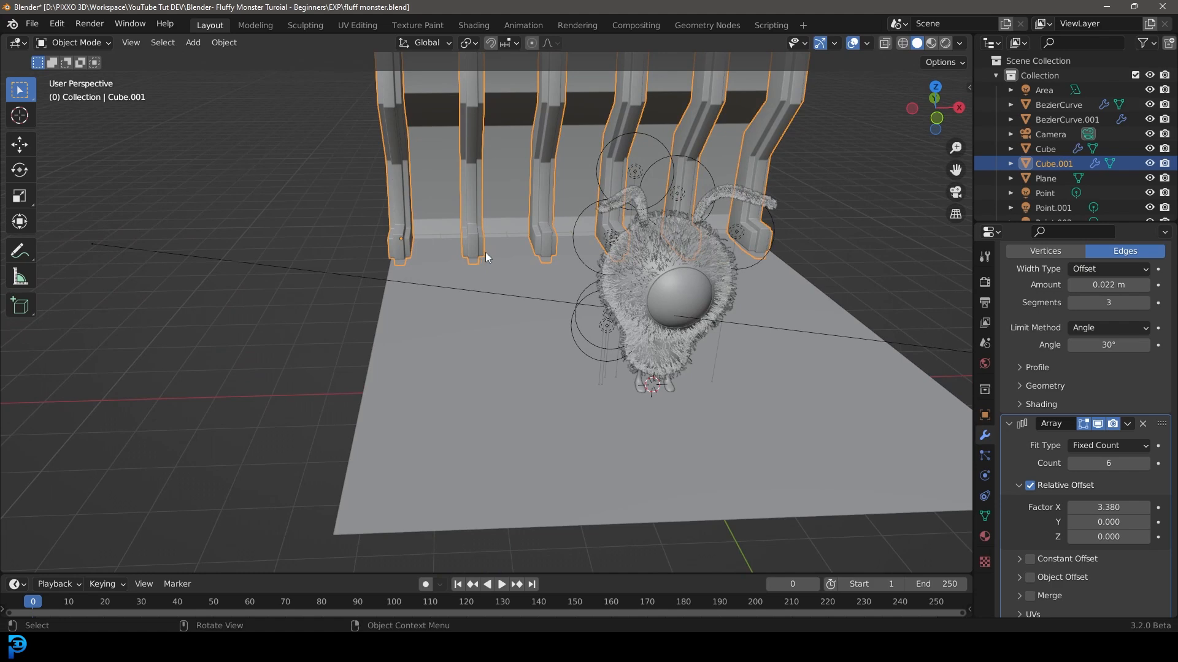
# Switch the viewport to Material Preview and select the metal-plate backdrop.
pyautogui.press('z')
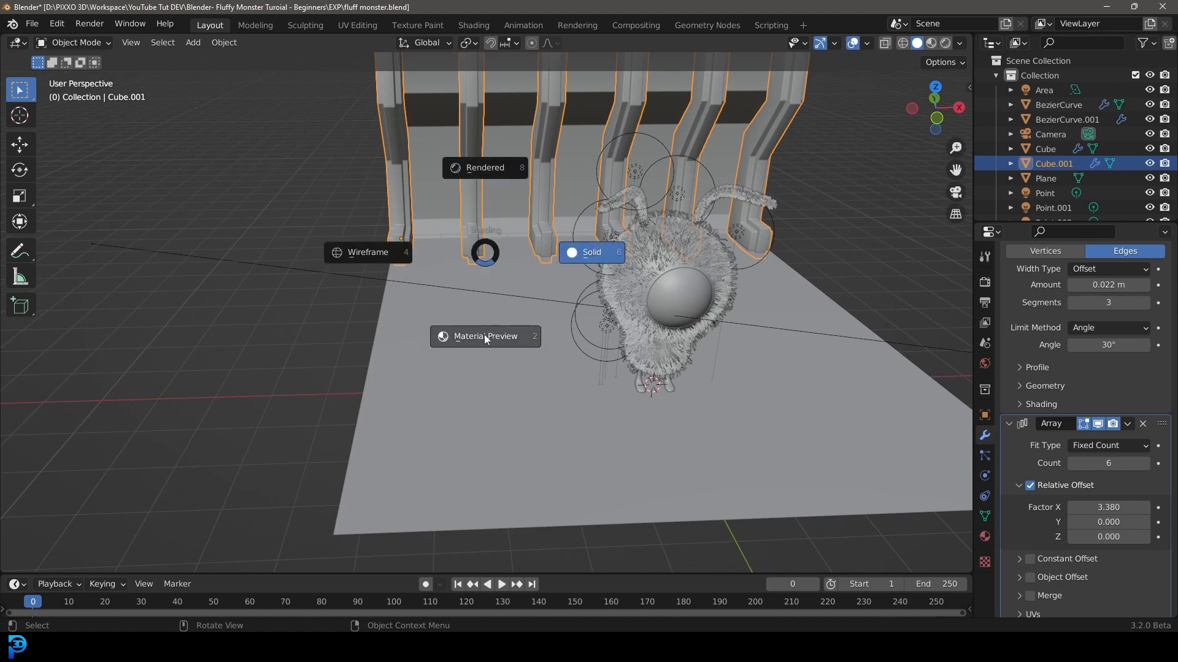
pyautogui.click(485, 336)
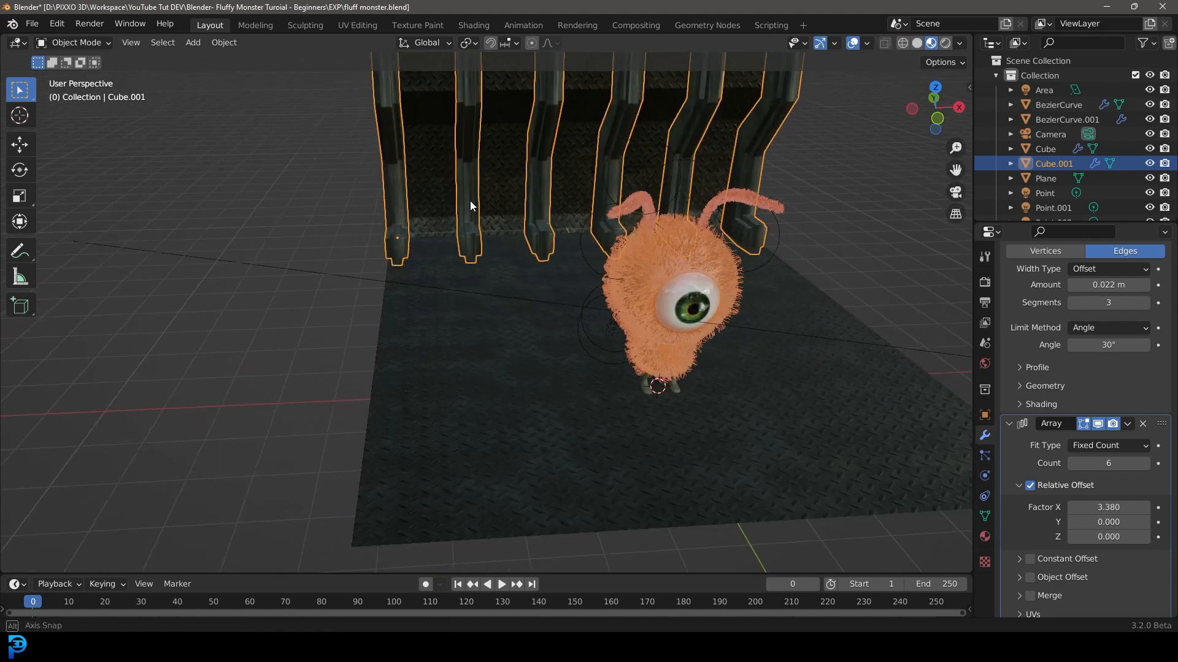
pyautogui.moveTo(463, 196); pyautogui.dragTo(594, 196, button='middle')
pyautogui.click(536, 270)
pyautogui.moveTo(536, 270); pyautogui.dragTo(470, 339, button='middle')
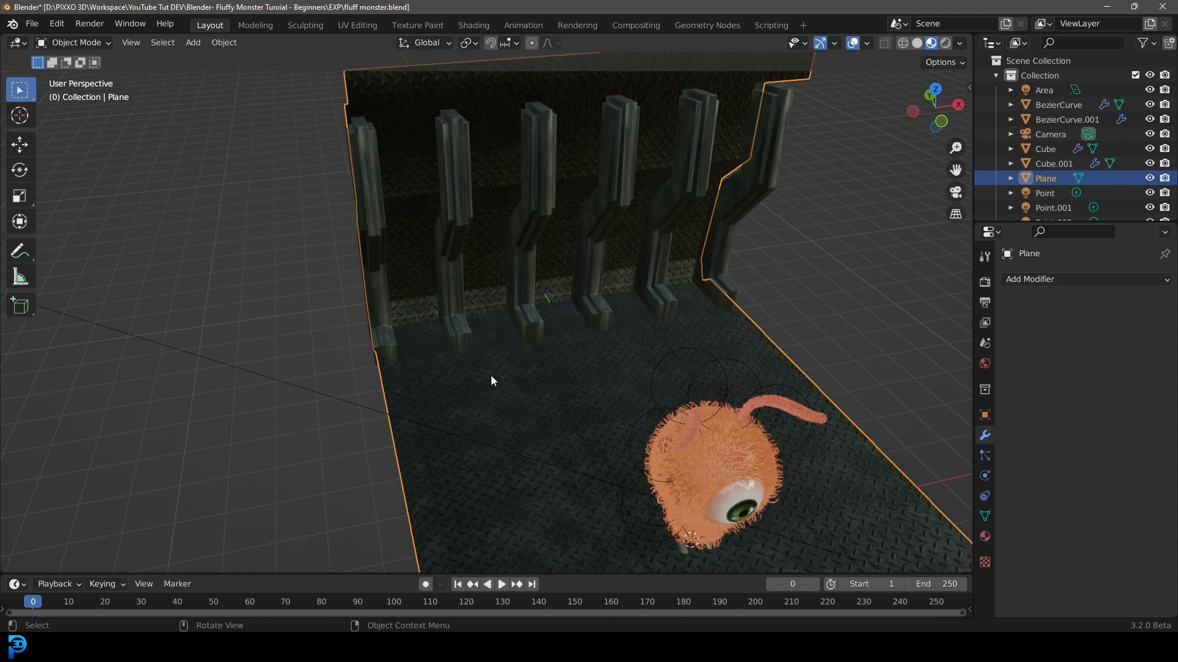
# Examine the metal materials on the pillars and on the backdrop's wall and floor up close.
pyautogui.scroll(4, 439, 161)
pyautogui.click(451, 142)
pyautogui.moveTo(451, 138); pyautogui.dragTo(408, 203, button='middle')
pyautogui.click(543, 142)
pyautogui.scroll(-4, 543, 141)
pyautogui.moveTo(543, 142); pyautogui.dragTo(506, 315, button='middle')
pyautogui.scroll(2, 510, 271)
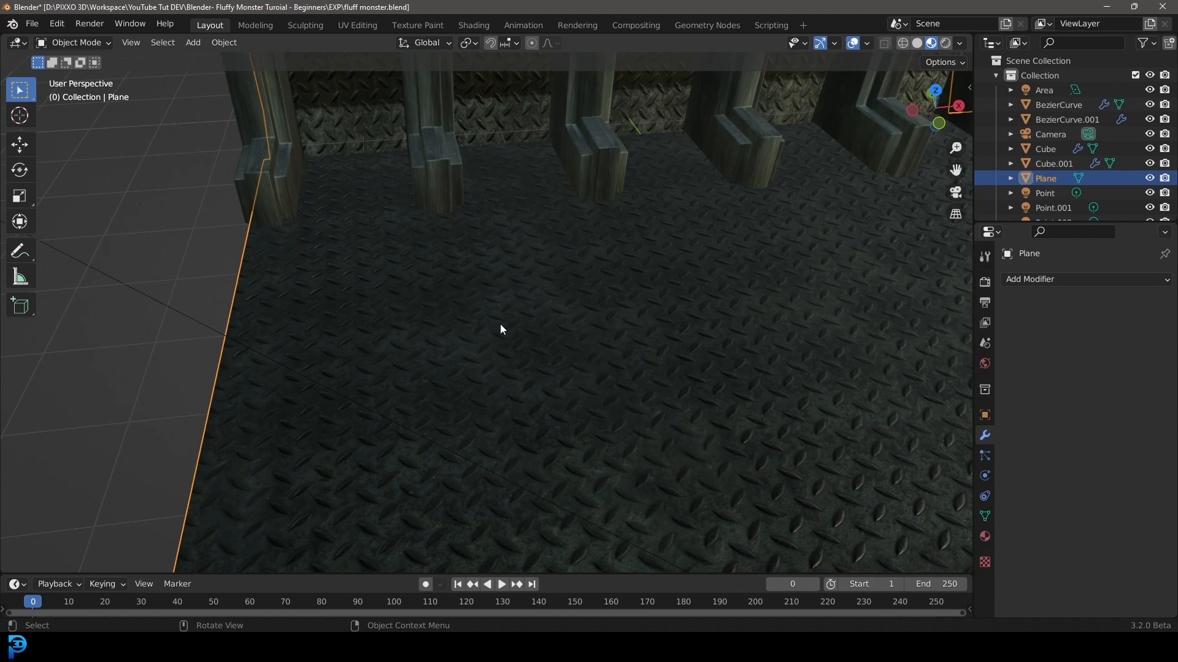
pyautogui.scroll(-3, 504, 267)
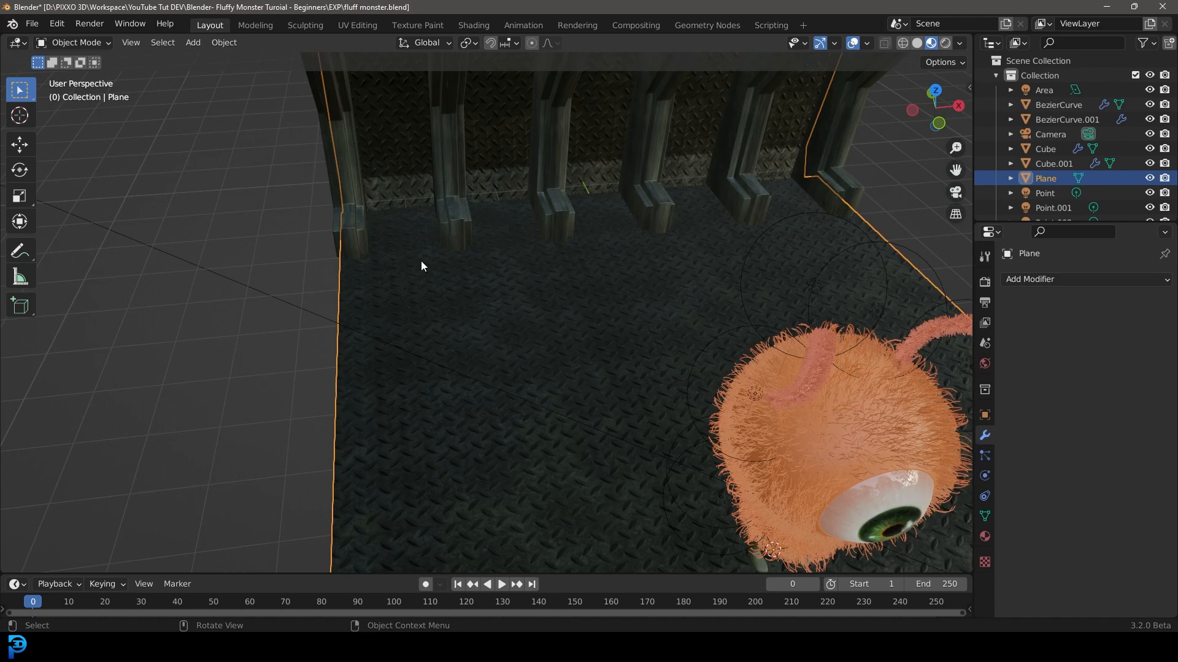
pyautogui.moveTo(421, 260); pyautogui.dragTo(560, 263, button='middle')
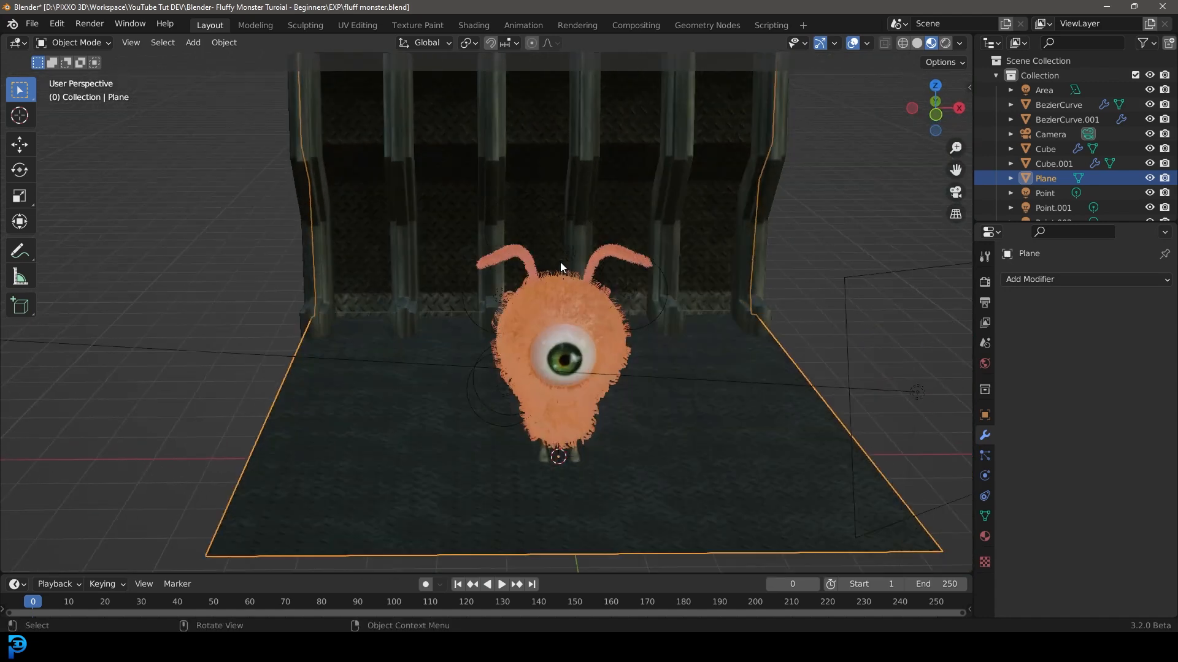
# Check the camera's framing, select the camera and review its lens, Depth of Field and aperture settings.
pyautogui.press('KP_0')
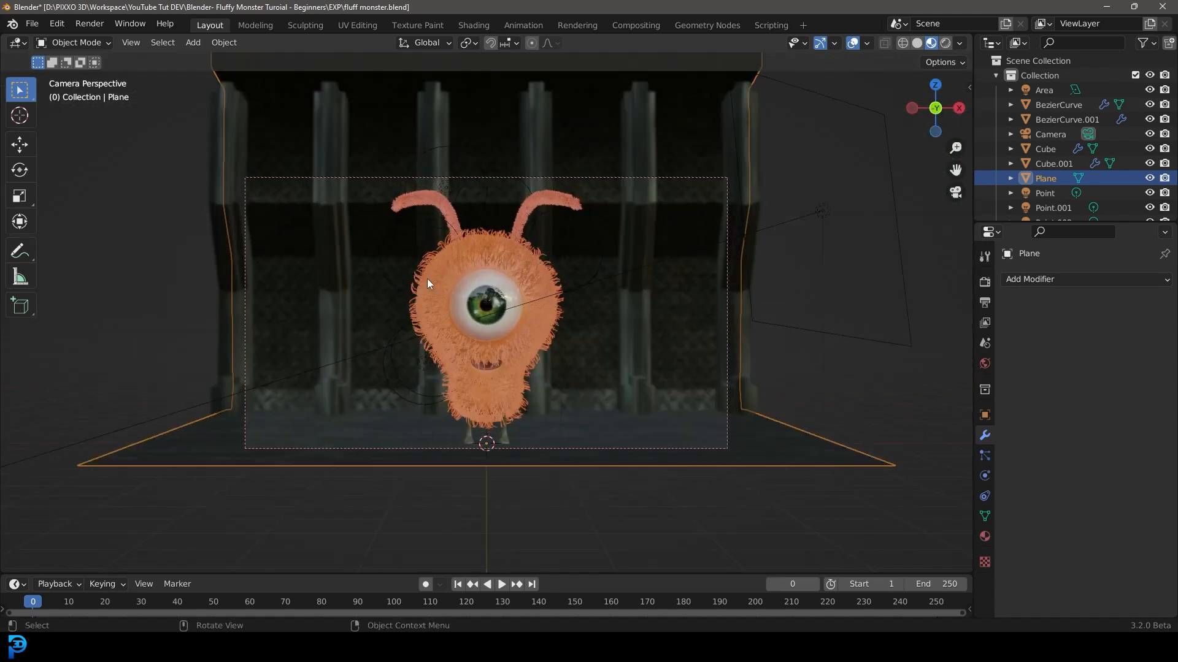
pyautogui.moveTo(475, 256); pyautogui.dragTo(260, 360, button='middle')
pyautogui.click(112, 384)
pyautogui.moveTo(190, 346); pyautogui.dragTo(307, 313, button='middle')
pyautogui.scroll(8, 572, 325)
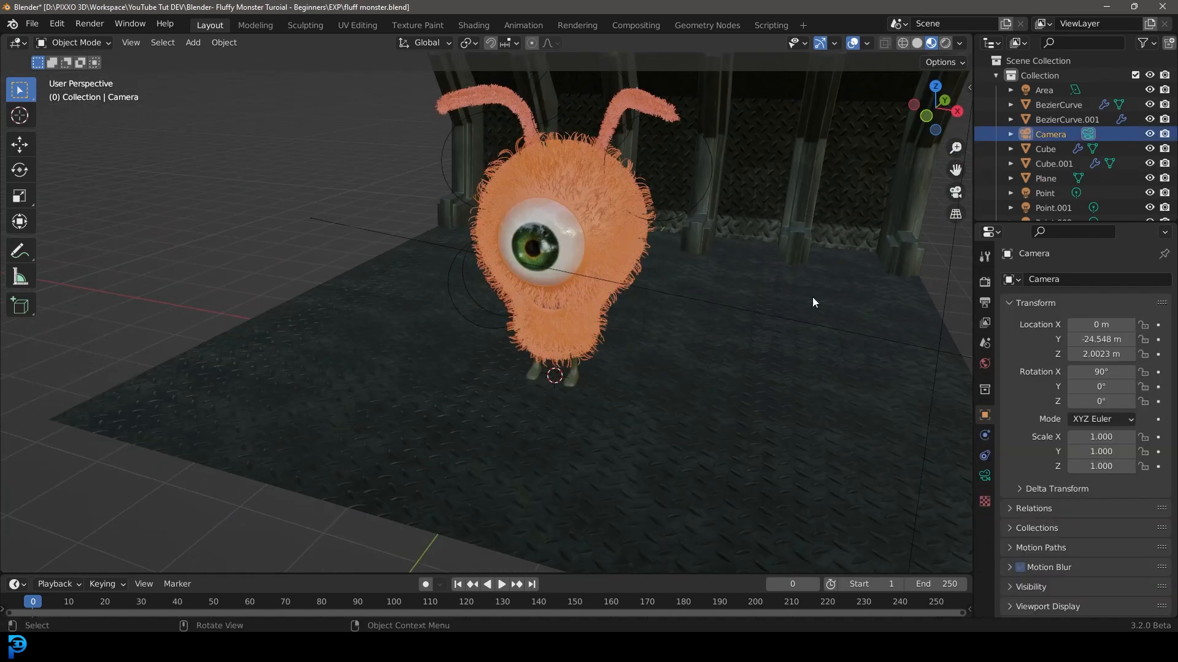
pyautogui.click(985, 476)
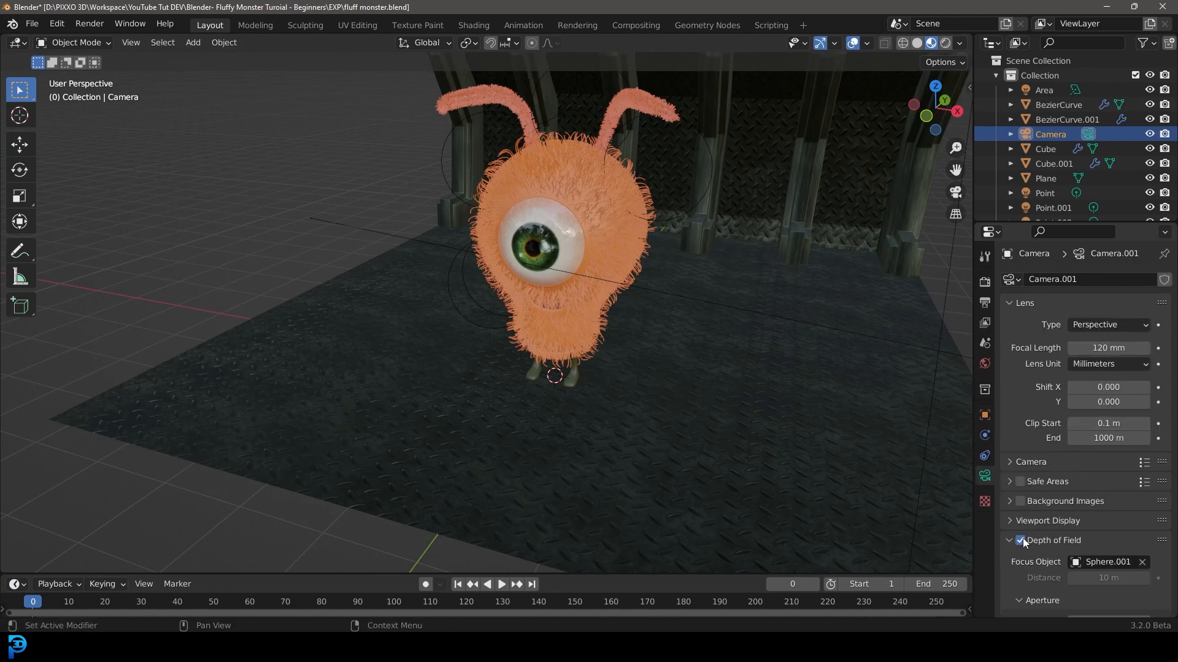
pyautogui.scroll(-2, 1022, 540)
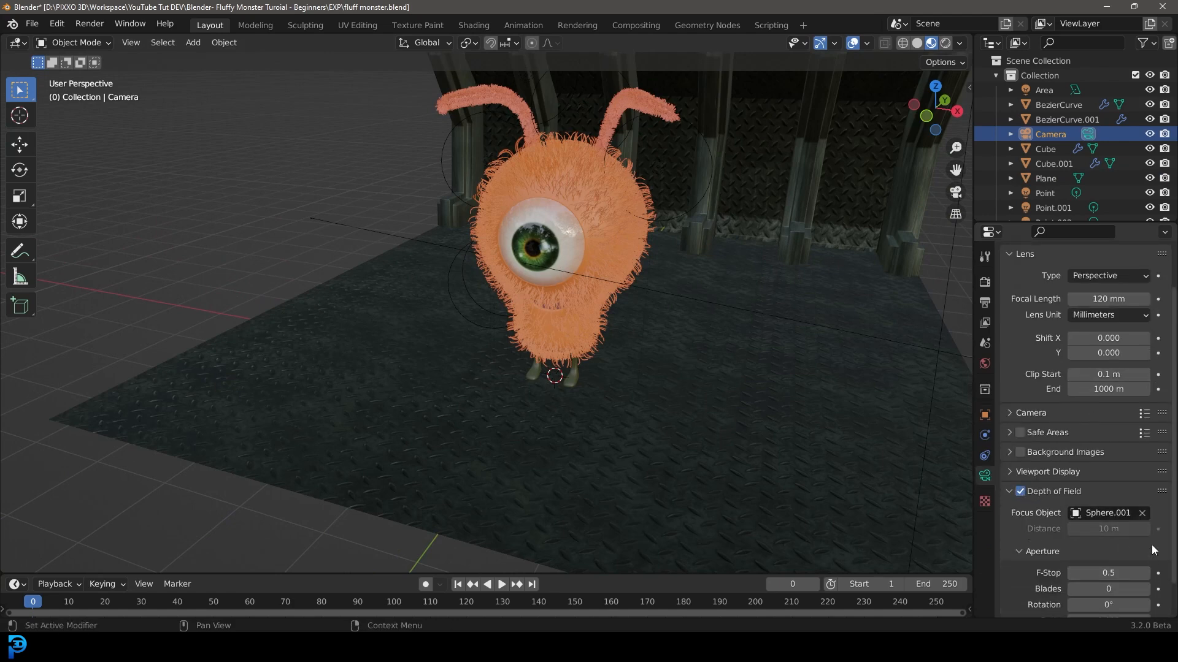
pyautogui.scroll(-2, 624, 376)
pyautogui.scroll(4, 482, 235)
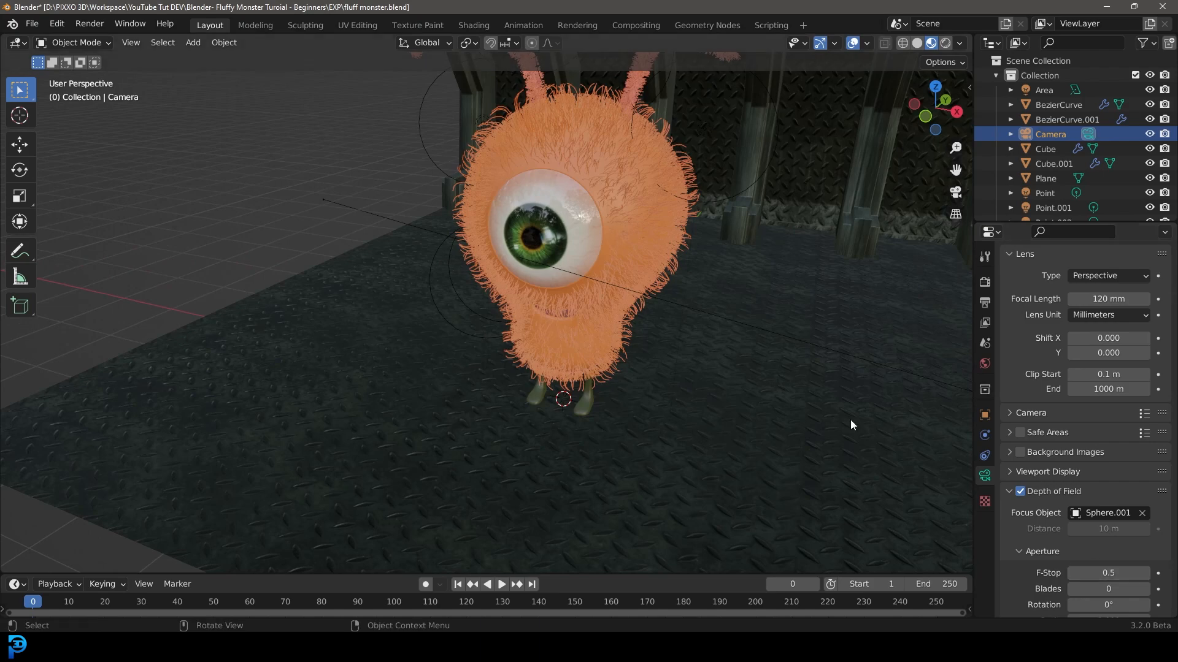
# Compare the background blur through the camera by turning Depth of Field off and back on.
pyautogui.press('KP_0')
pyautogui.scroll(3, 583, 280)
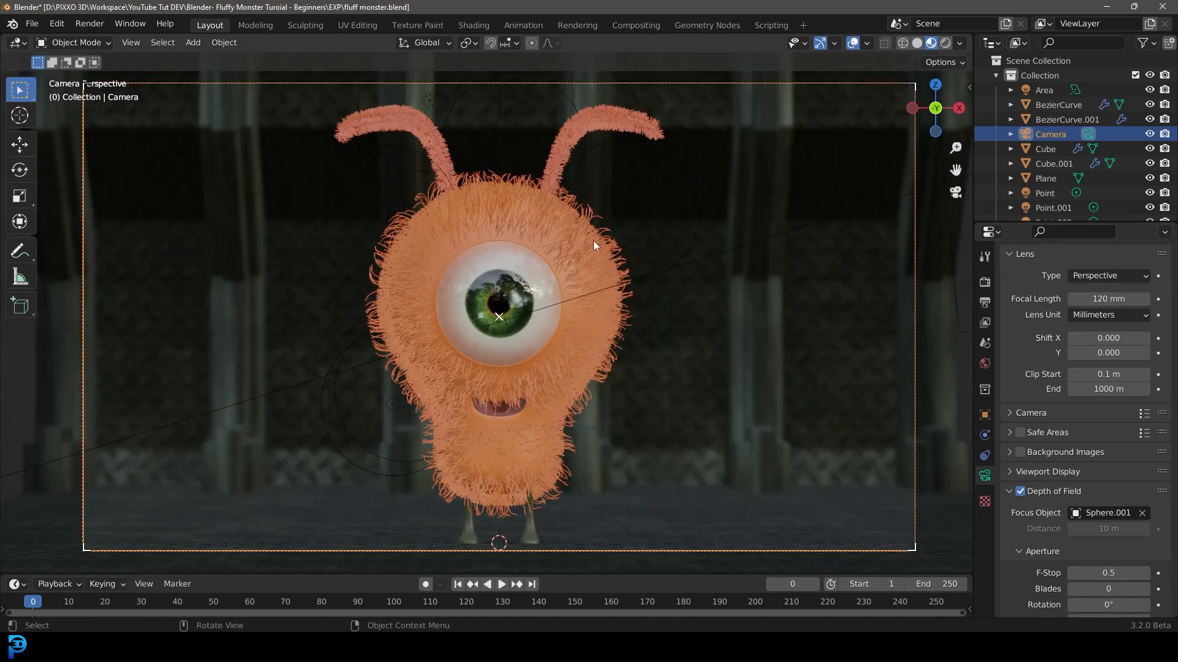
pyautogui.click(1020, 492)
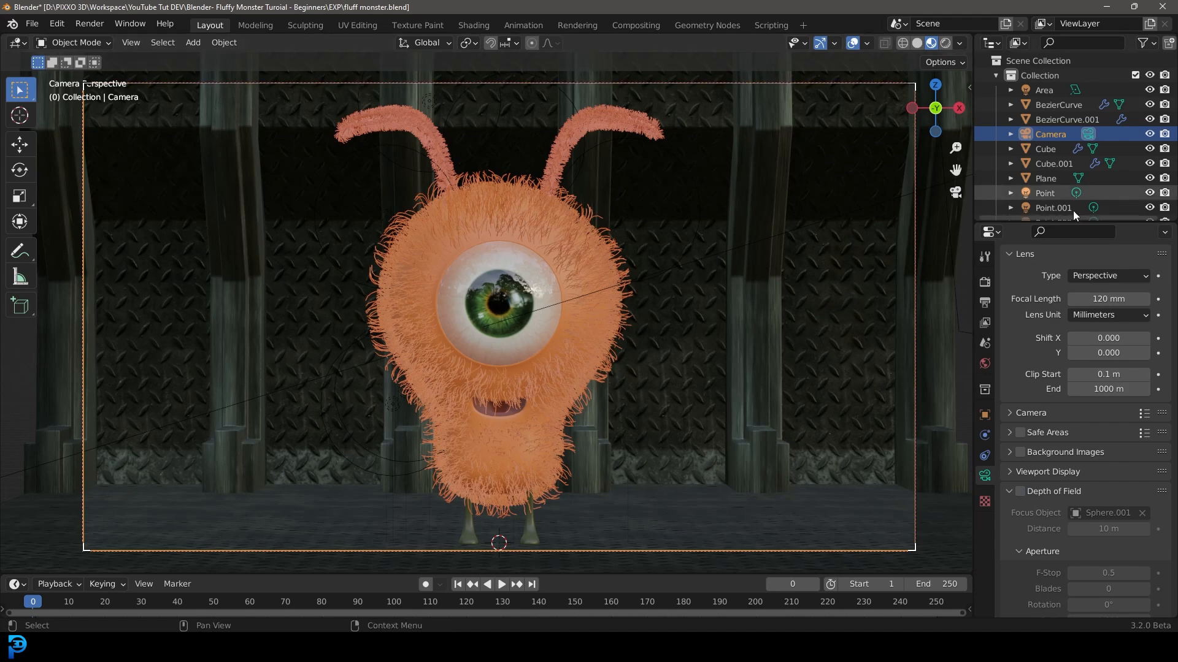
pyautogui.click(1020, 492)
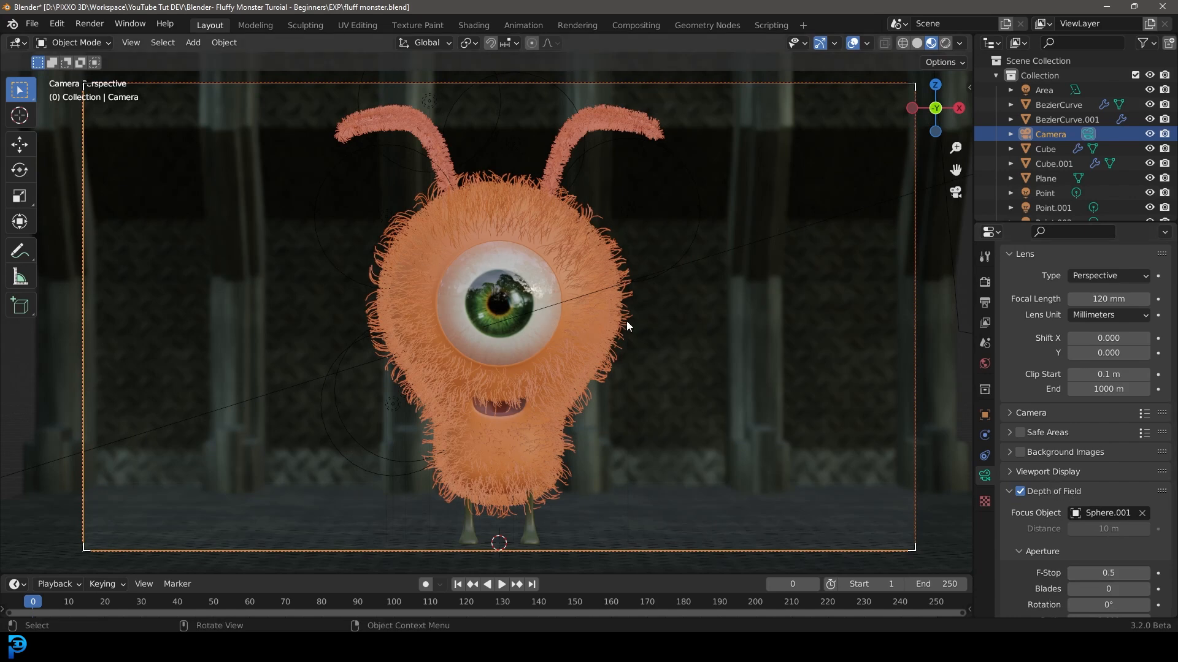
# Select the monster's body and compare the emission settings of its two hair particle systems.
pyautogui.click(586, 233)
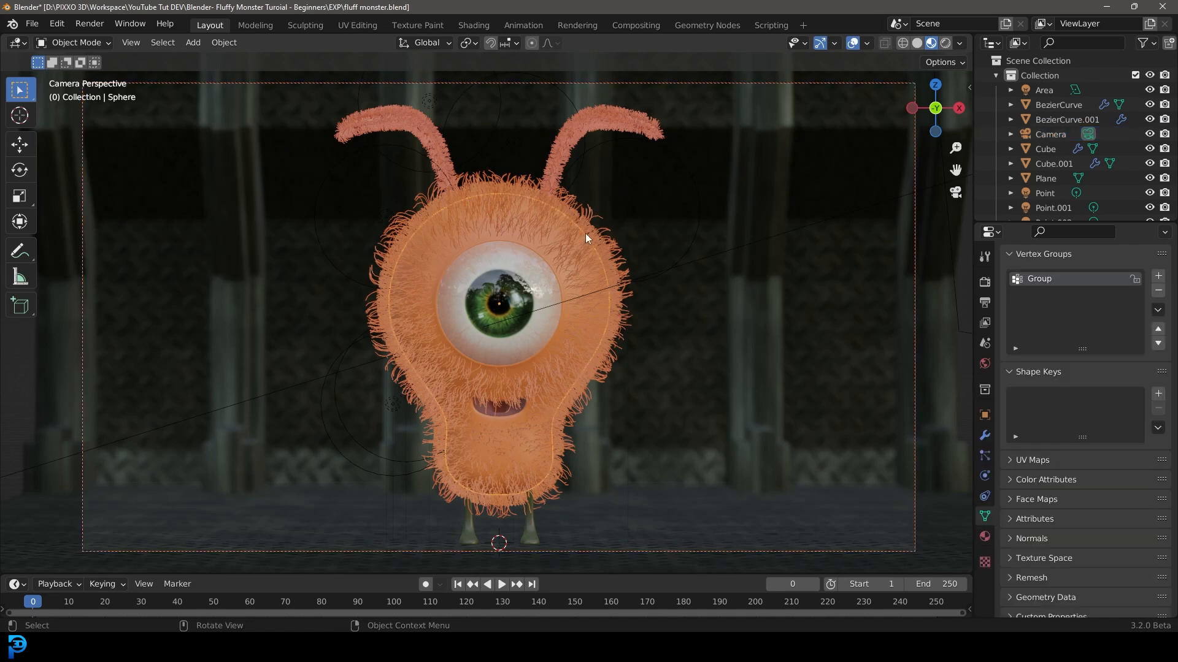
pyautogui.click(984, 455)
pyautogui.scroll(2, 1069, 330)
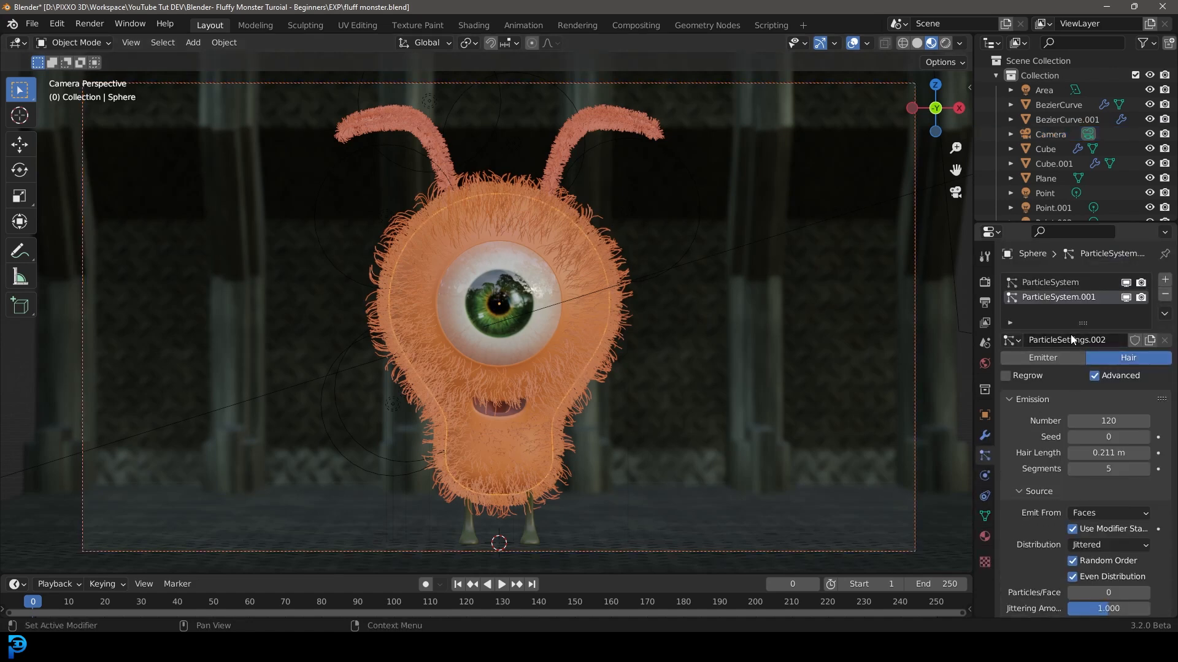
pyautogui.click(1057, 280)
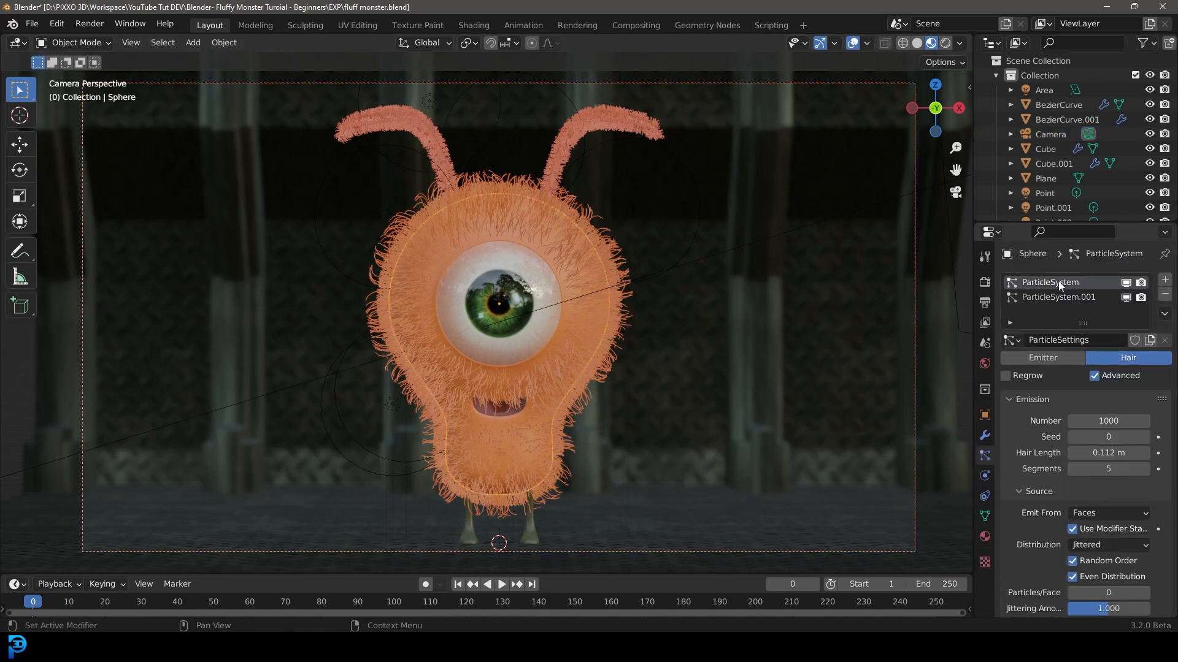
pyautogui.click(1061, 295)
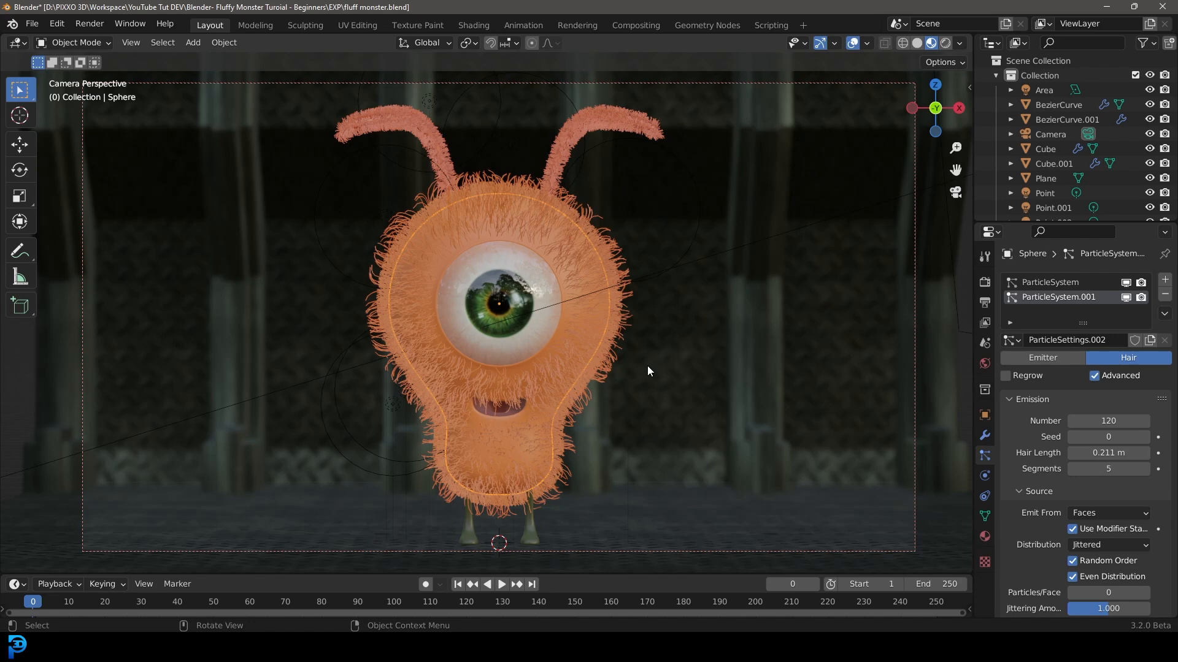
# View the scene from above with the pillars selected, return to the camera view and deselect everything.
pyautogui.moveTo(705, 358); pyautogui.dragTo(576, 389, button='middle')
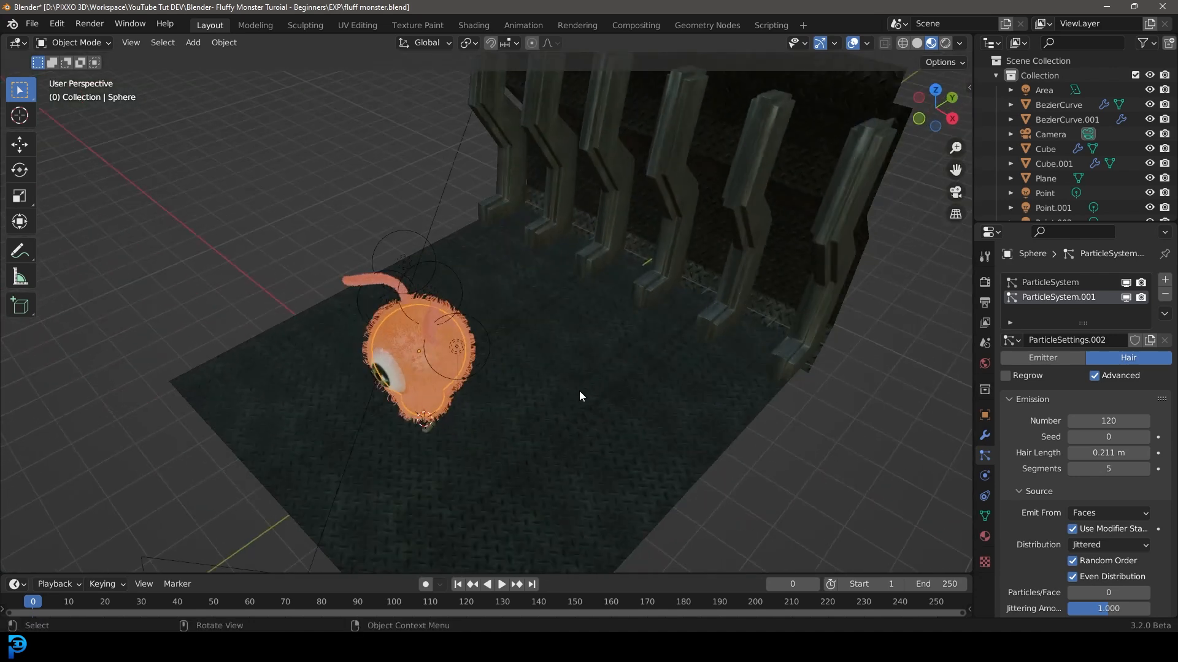
pyautogui.click(612, 260)
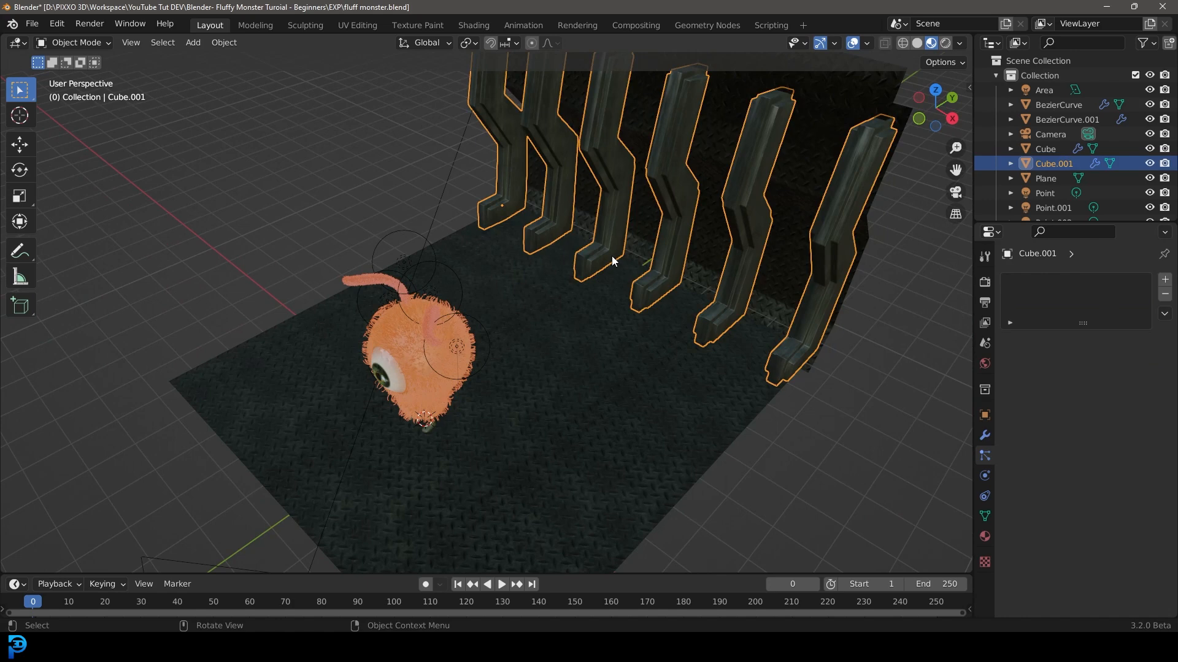
pyautogui.moveTo(551, 266); pyautogui.dragTo(616, 260, button='middle')
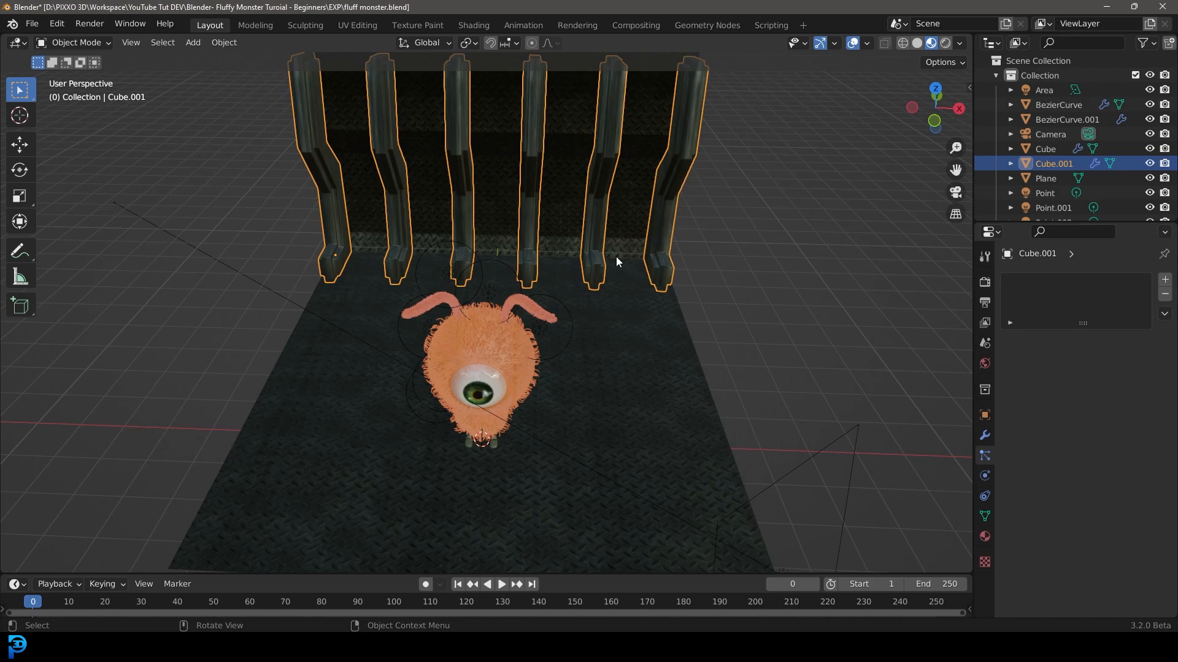
pyautogui.press('KP_0')
pyautogui.hotkey('alt', 'a')
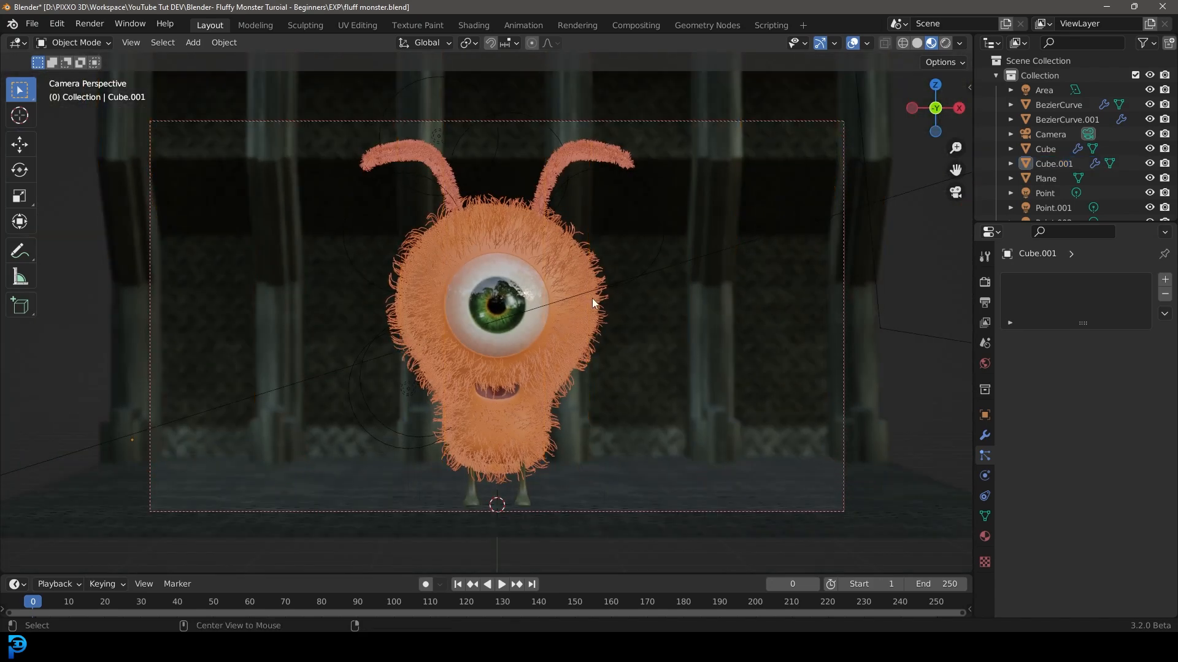